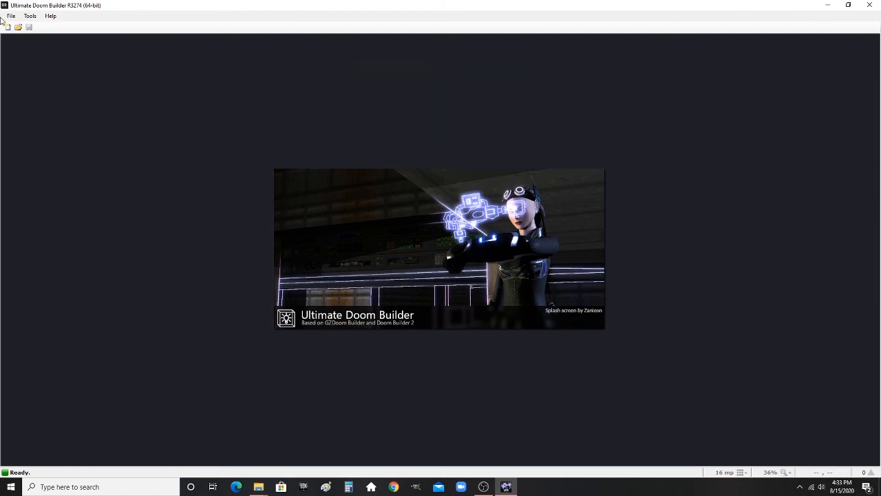
# - Create a new map named MAP01 using the GZDoom: Doom 2 (Doom format) configuration
pyautogui.click(11, 16)
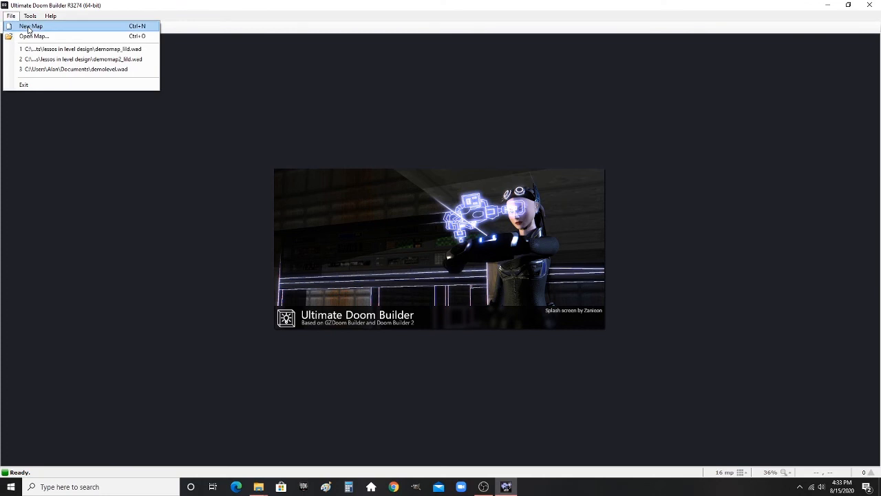
pyautogui.click(29, 28)
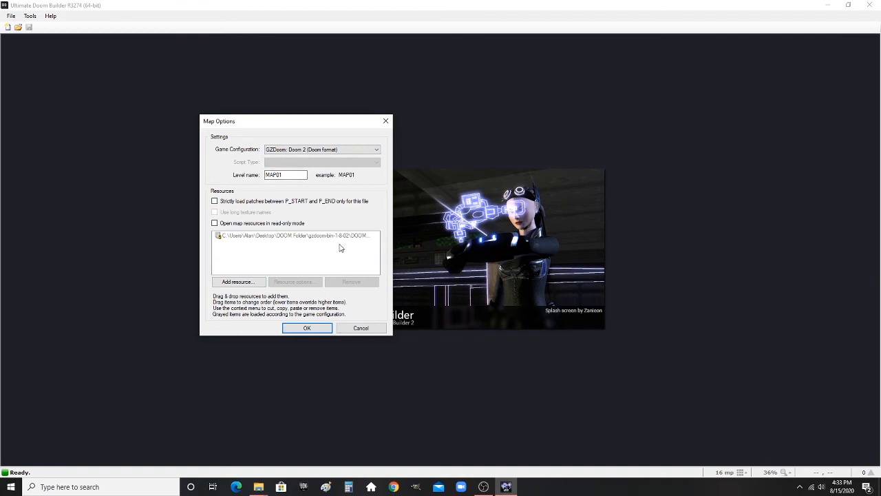
pyautogui.click(313, 329)
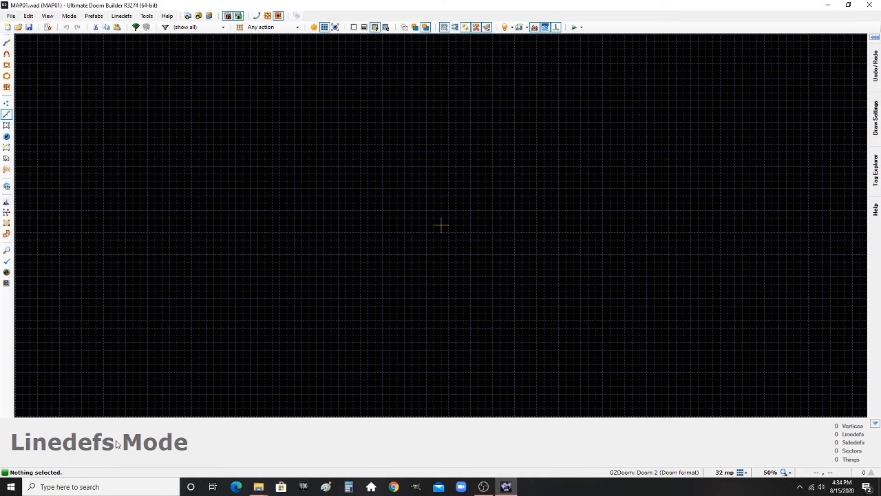
# - Draw a 512 by 512 unit square room and centre its sector on the map origin
pyautogui.scroll(5, 500, 213)
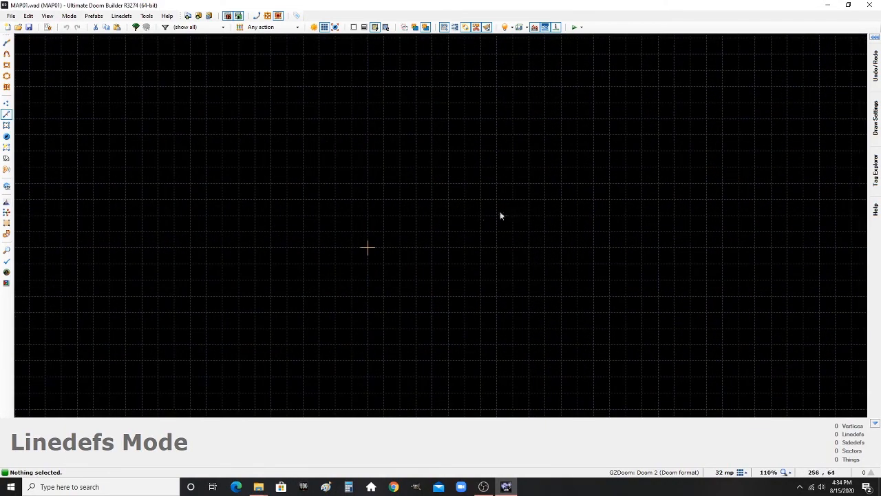
pyautogui.rightClick(497, 134)
pyautogui.moveTo(270, 120); pyautogui.dragTo(238, 135, button='right')
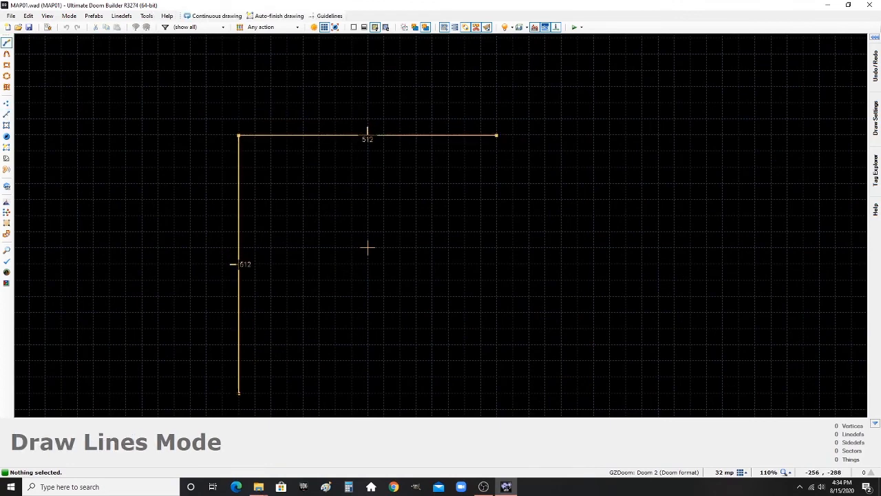
pyautogui.rightClick(238, 393)
pyautogui.rightClick(496, 393)
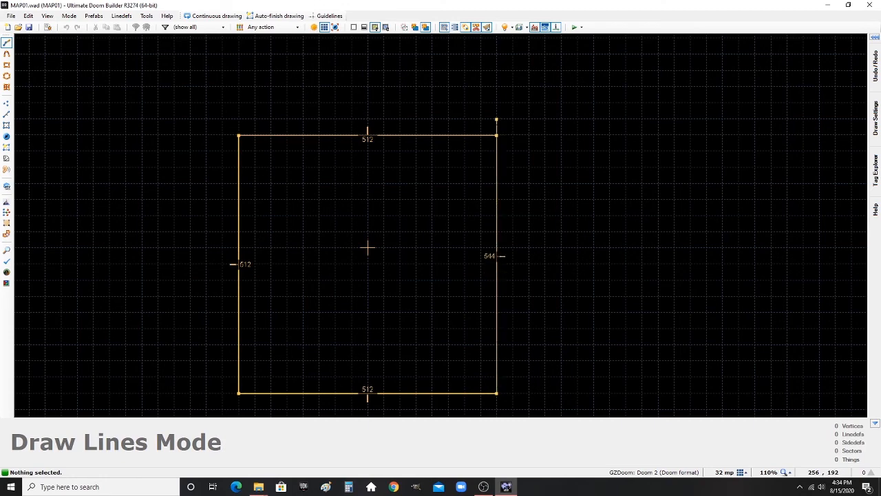
pyautogui.rightClick(497, 135)
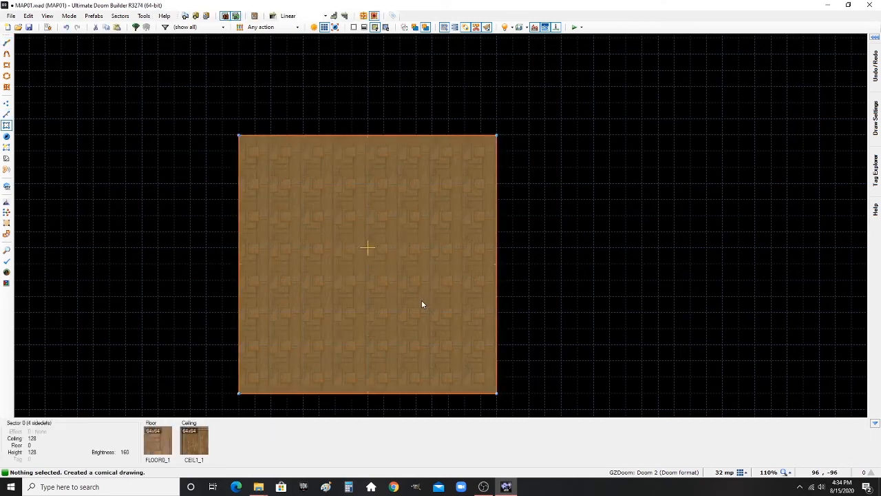
pyautogui.press('s')
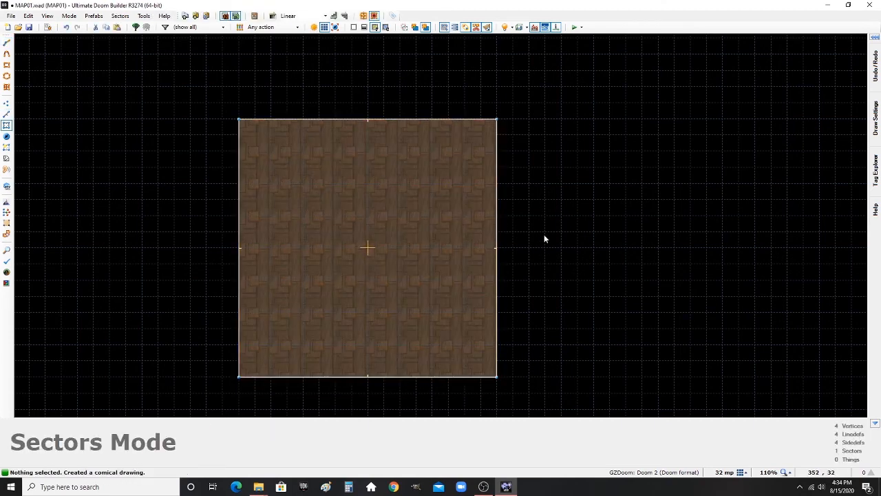
# - Select the room's northeast corner vertex in Vertices mode and clear the selection
pyautogui.press('v')
pyautogui.scroll(10, 496, 113)
pyautogui.click(498, 190)
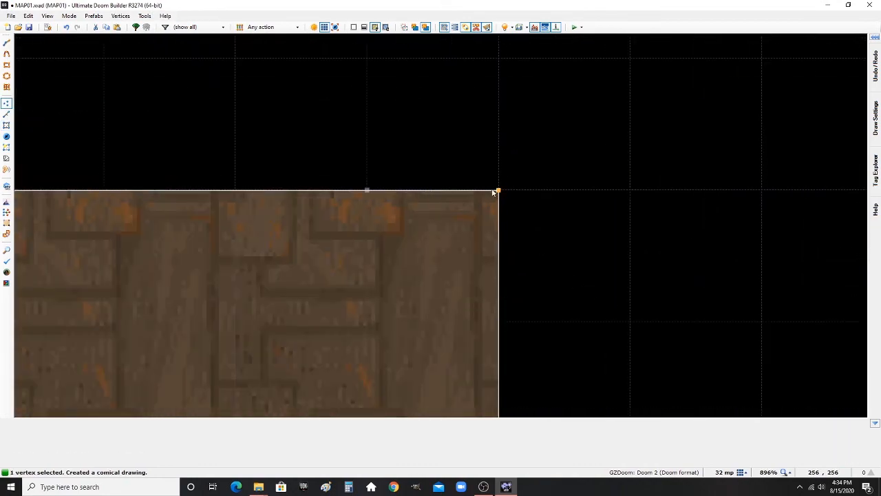
pyautogui.press('v')
pyautogui.click(530, 204)
pyautogui.scroll(-10, 537, 191)
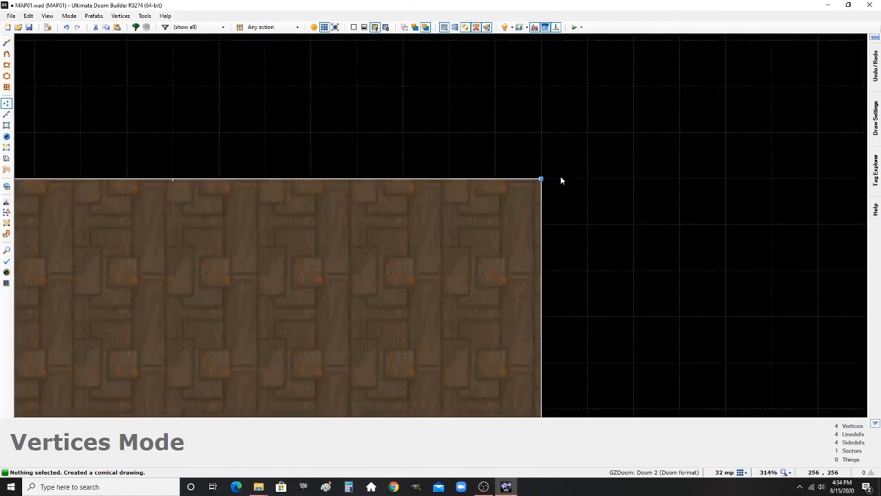
# - Select the room's north wall in Linedefs mode and clear the selection
pyautogui.press('l')
pyautogui.click(456, 180)
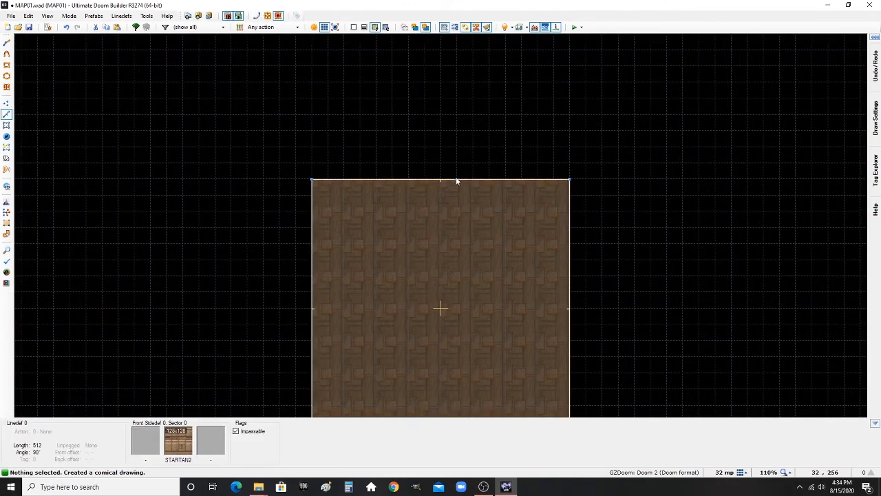
pyautogui.scroll(5, 467, 160)
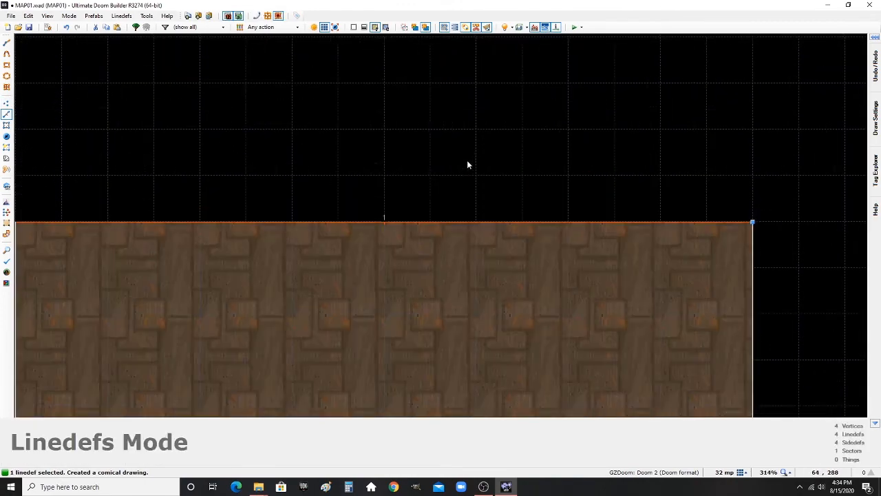
pyautogui.scroll(-5, 197, 211)
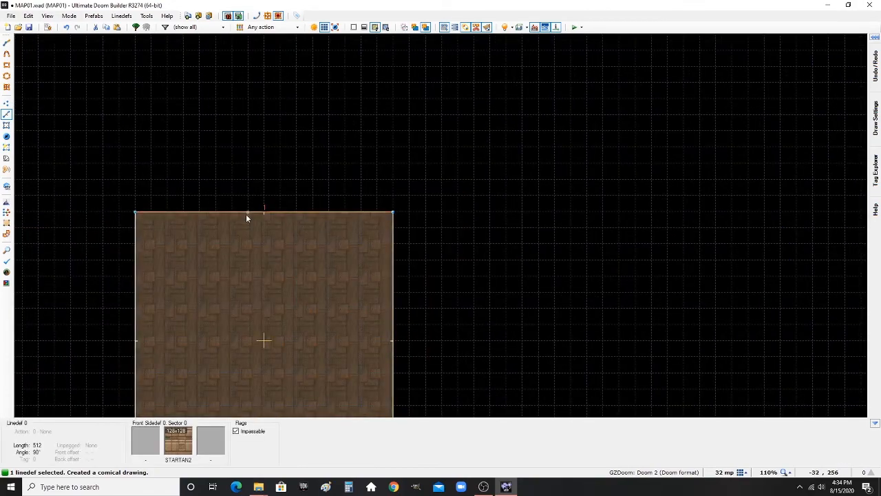
pyautogui.scroll(5, 246, 215)
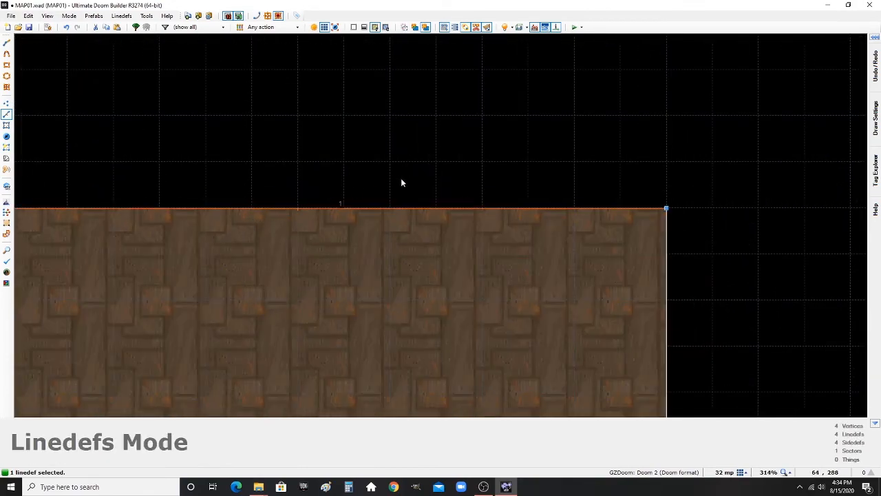
pyautogui.scroll(-3, 401, 183)
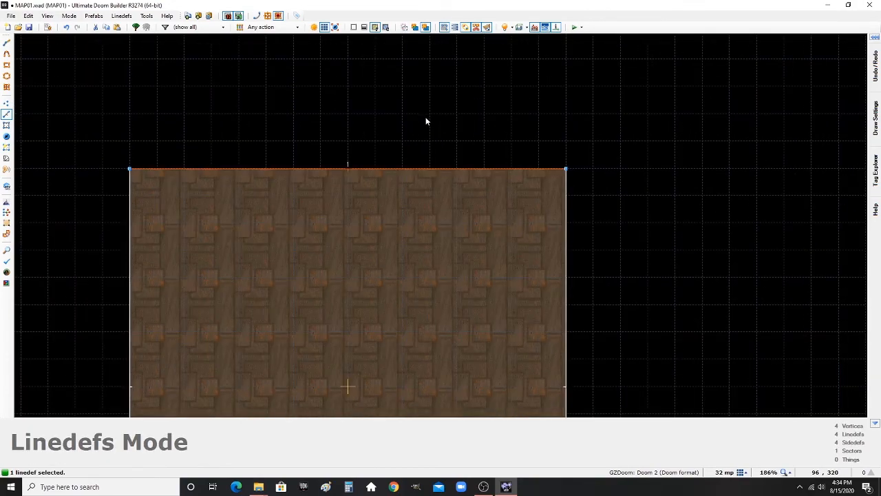
pyautogui.click(425, 121)
pyautogui.scroll(-4, 426, 157)
# - Select the square room in Sectors mode and clear the selection
pyautogui.press('s')
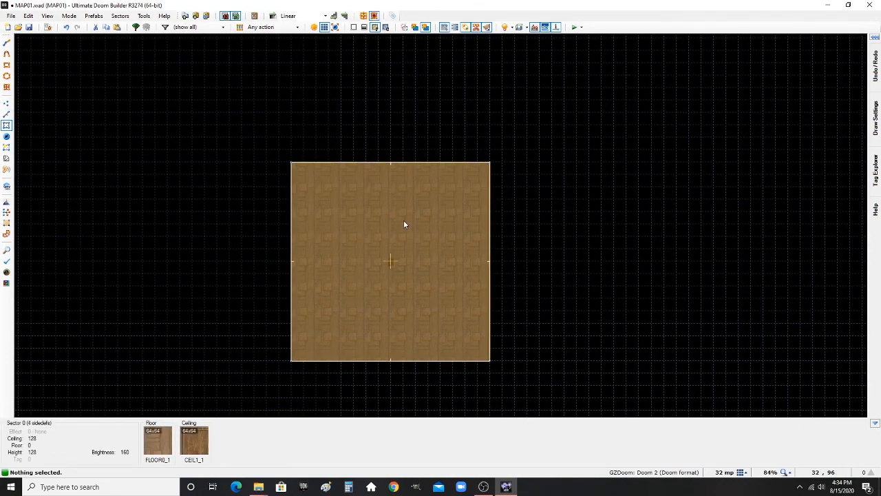
pyautogui.click(404, 225)
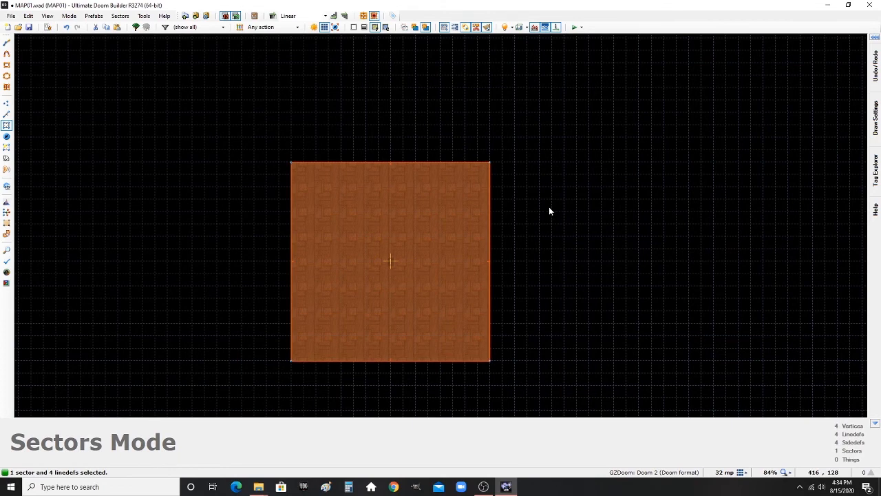
pyautogui.click(548, 206)
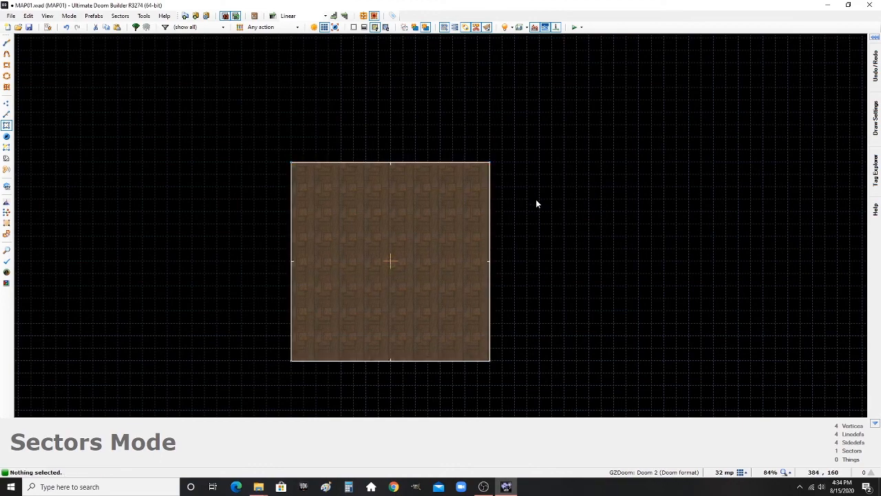
# - Draw a trial triangular sector east of the square room and undo it
pyautogui.press('l')
pyautogui.scroll(3, 601, 204)
pyautogui.press('d')
pyautogui.click(644, 133)
pyautogui.click(538, 238)
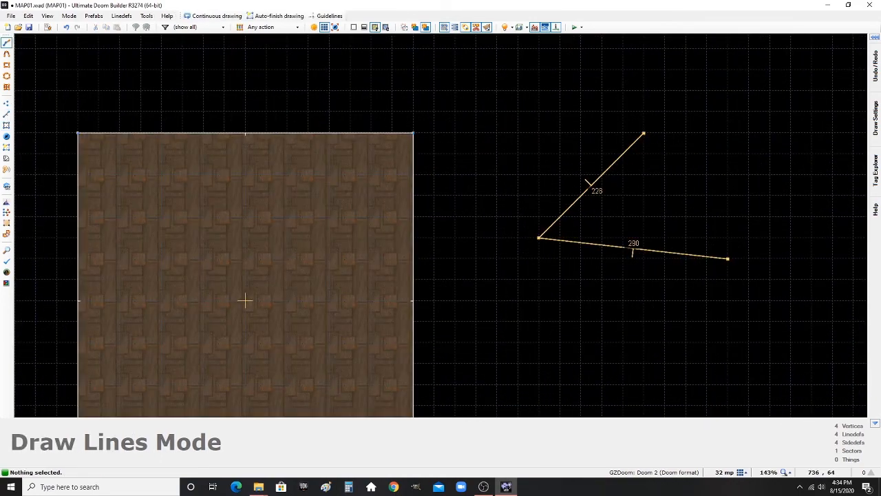
pyautogui.click(728, 259)
pyautogui.click(649, 137)
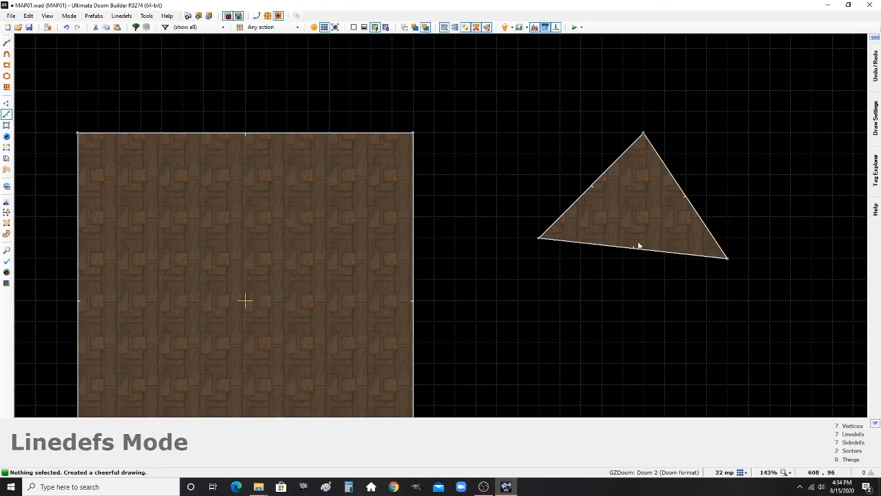
pyautogui.hotkey('ctrl', 'z')
# - Move the room's south wall outward to make the room 768 units long, and recentre the sector on the origin
pyautogui.scroll(-4, 493, 174)
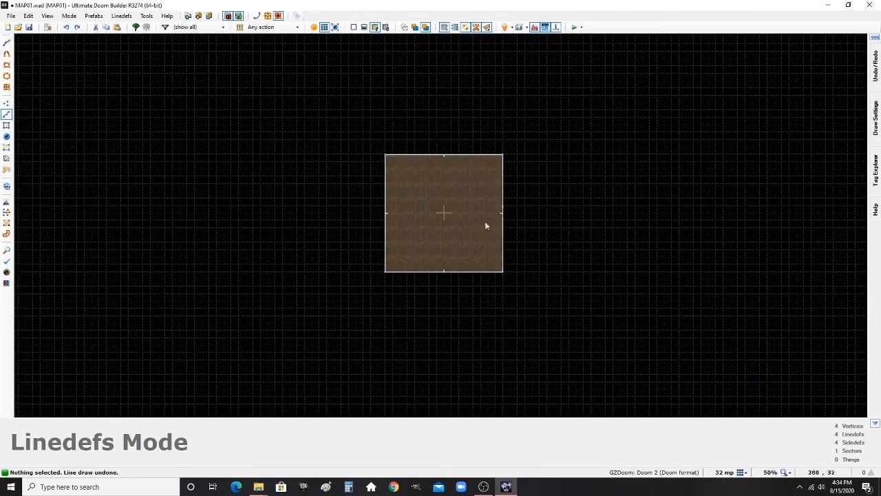
pyautogui.scroll(4, 483, 222)
pyautogui.scroll(-3, 529, 252)
pyautogui.scroll(-3, 493, 232)
pyautogui.scroll(4, 471, 272)
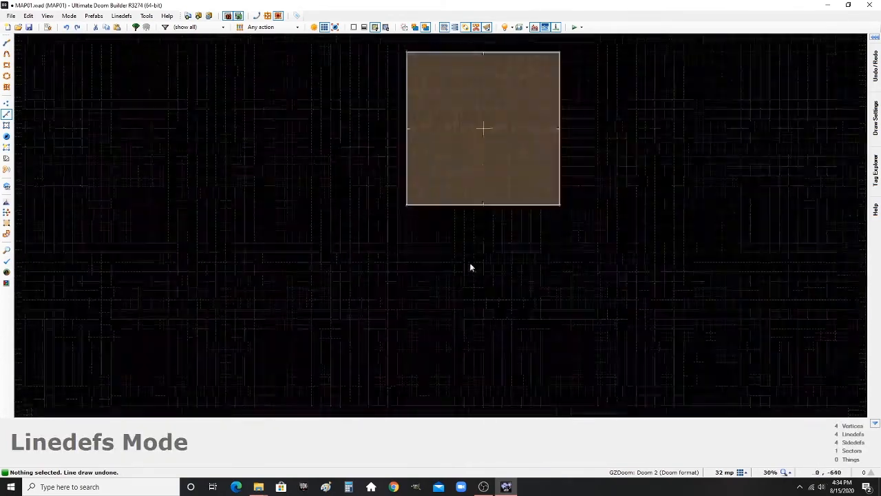
pyautogui.moveTo(512, 176); pyautogui.dragTo(511, 274)
pyautogui.scroll(-1, 512, 274)
pyautogui.scroll(-3, 510, 248)
pyautogui.scroll(3, 535, 159)
pyautogui.press('s')
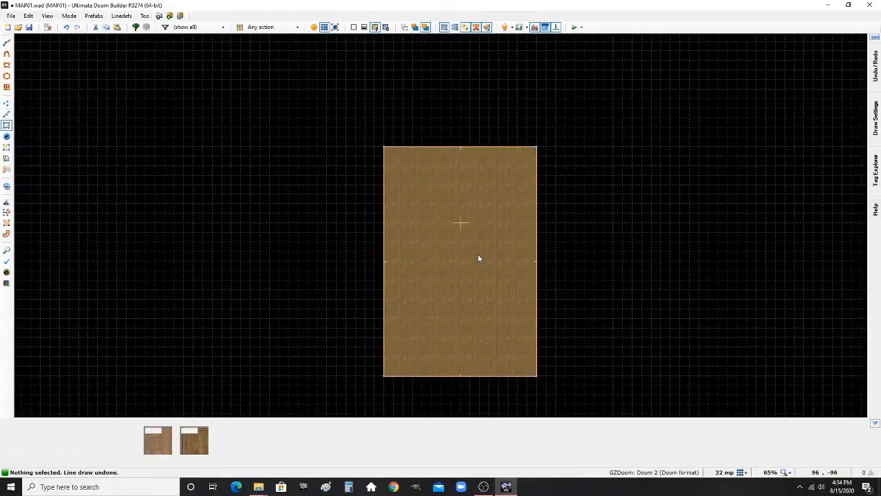
pyautogui.moveTo(478, 254); pyautogui.dragTo(482, 223, button='right')
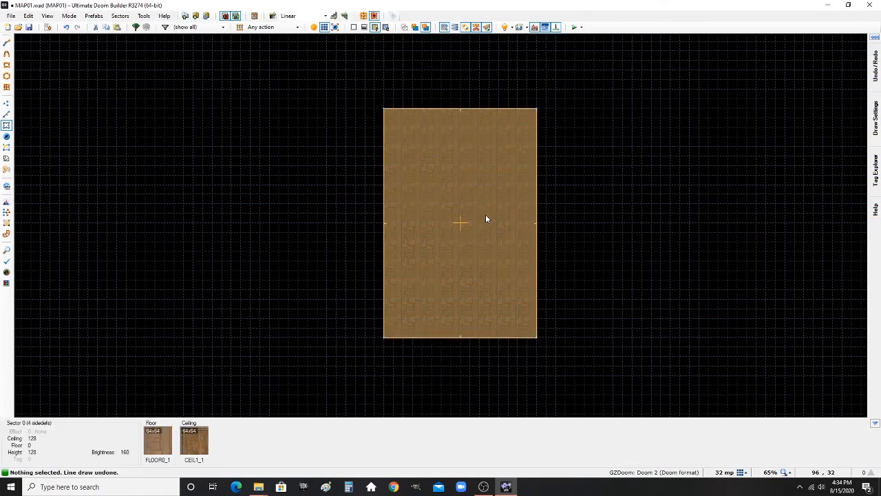
# - Move the room's east wall outward to make the room 768 units wide
pyautogui.press('l')
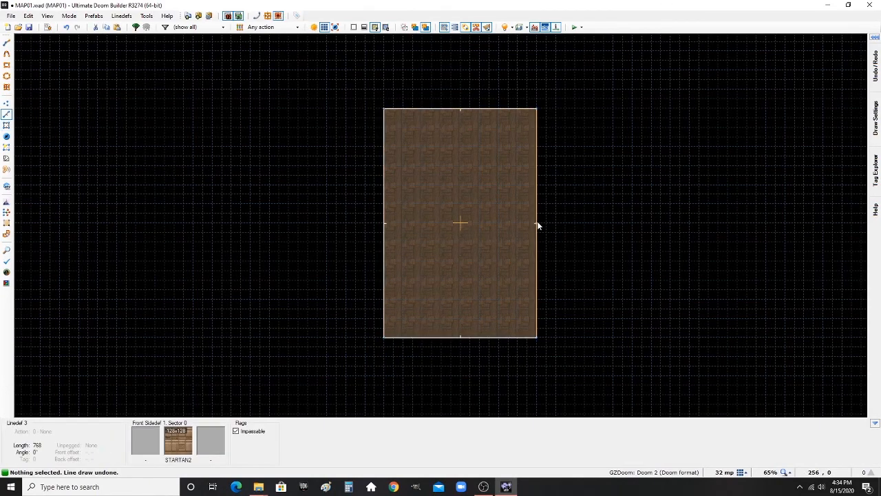
pyautogui.moveTo(537, 221); pyautogui.dragTo(614, 222, button='right')
pyautogui.scroll(-1, 558, 193)
pyautogui.scroll(-1, 558, 193)
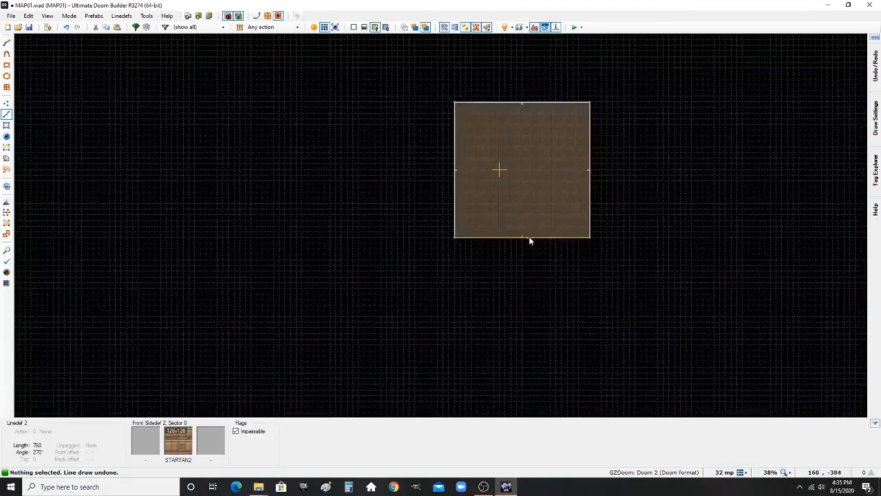
# - Move the south wall outward to make the room about 1024 units long, and recentre the sector on the origin
pyautogui.moveTo(527, 240); pyautogui.dragTo(530, 282, button='right')
pyautogui.press('s')
pyautogui.moveTo(543, 215); pyautogui.dragTo(520, 190, button='right')
pyautogui.scroll(2, 523, 158)
pyautogui.scroll(-2, 521, 296)
pyautogui.scroll(2, 515, 169)
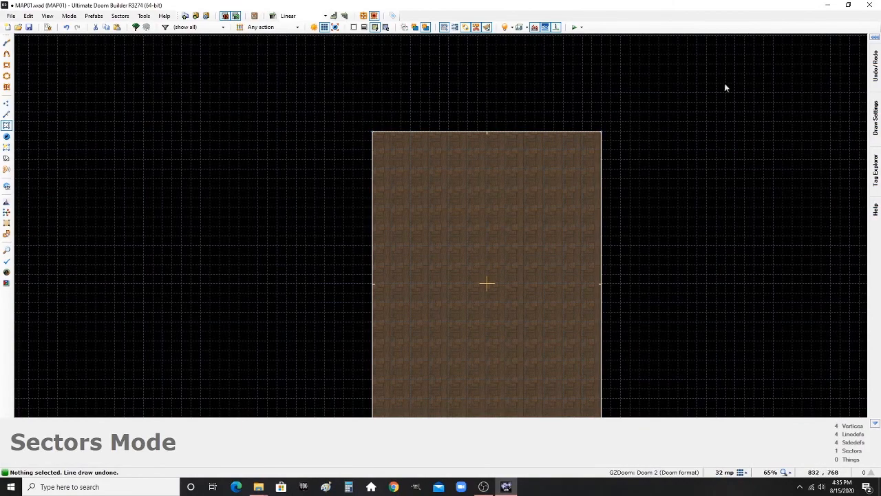
# - Draw a closed, tilted four-sided sector east of the room, starting at 832, 512 and passing through 608, 448 and 704, 192
pyautogui.press('l')
pyautogui.scroll(5, 777, 153)
pyautogui.scroll(-4, 527, 149)
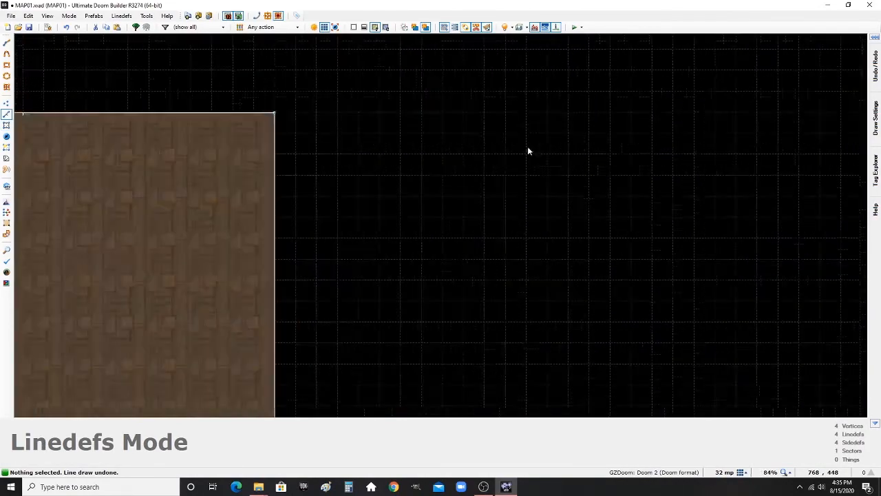
pyautogui.scroll(3, 528, 150)
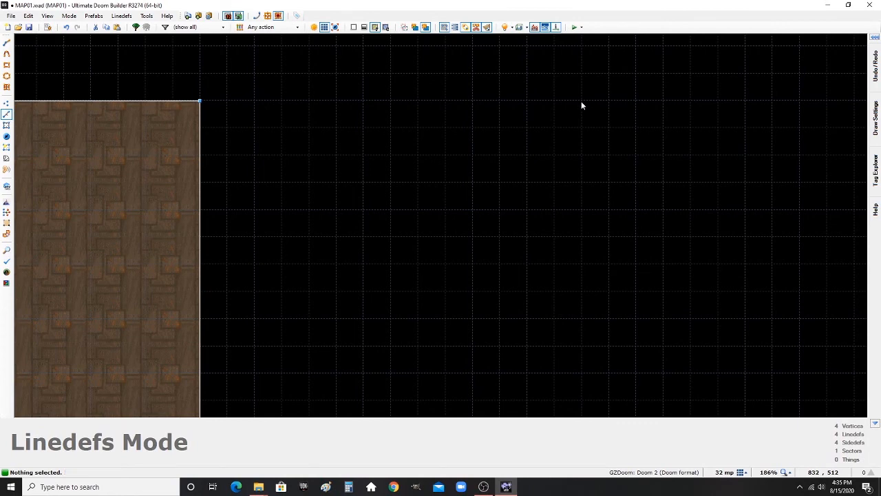
pyautogui.press('d')
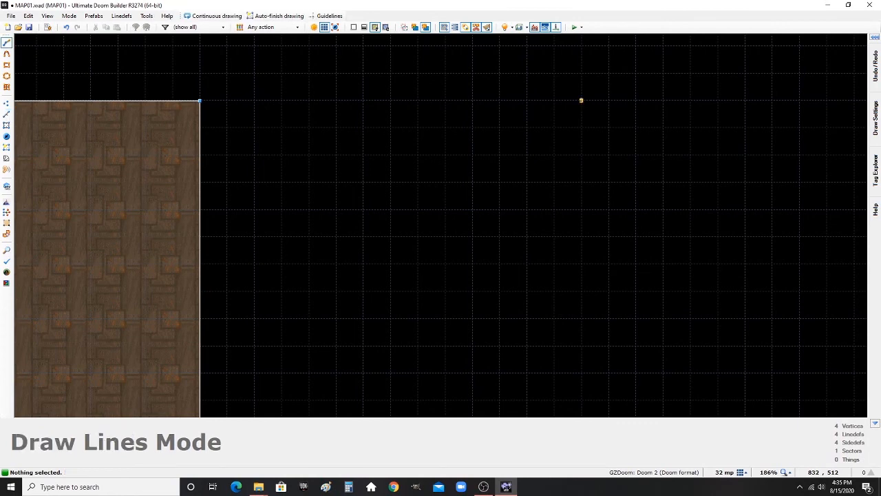
pyautogui.click(581, 100)
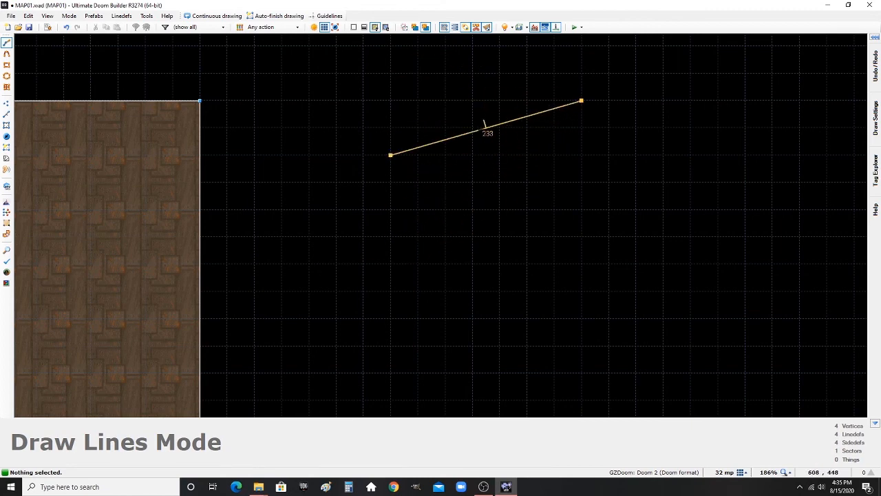
pyautogui.click(390, 154)
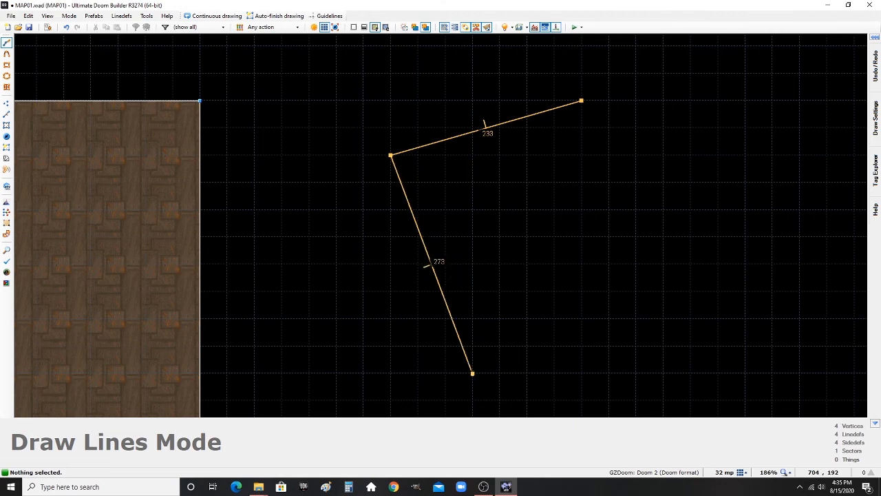
pyautogui.click(472, 373)
pyautogui.click(690, 292)
pyautogui.click(581, 102)
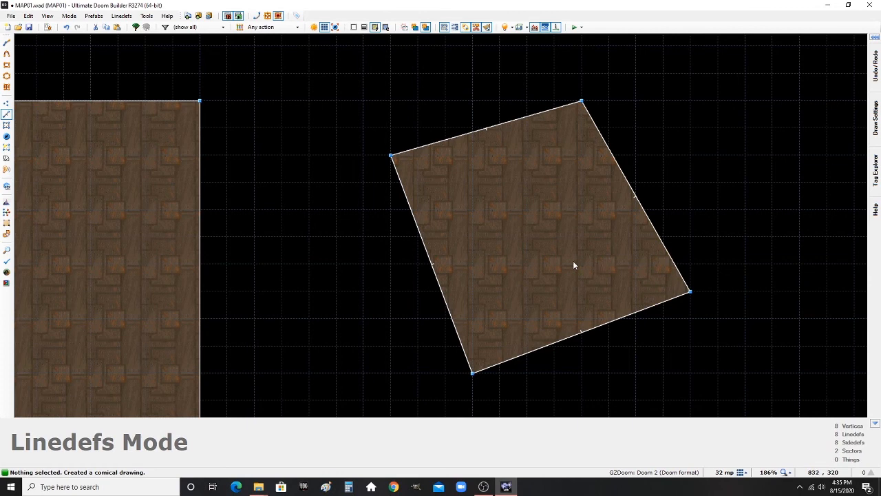
# - Select the tilted four-sided sector in Sectors mode and clear the selection
pyautogui.press('s')
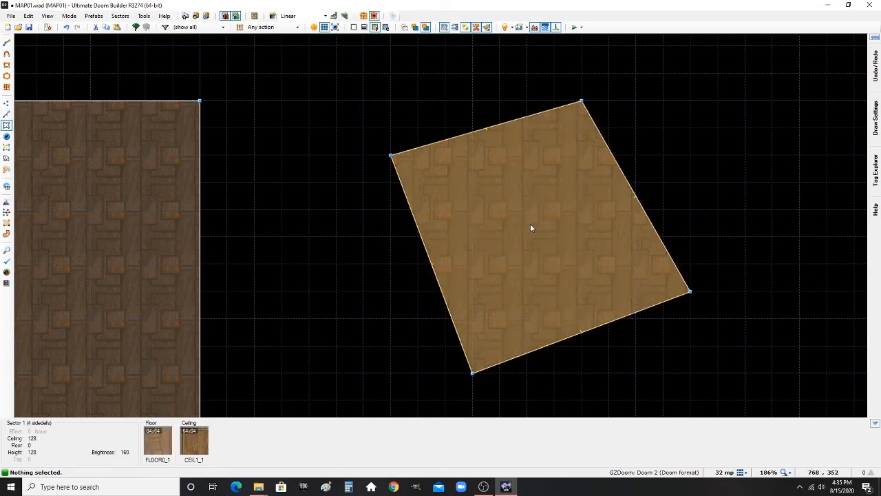
pyautogui.click(523, 228)
pyautogui.moveTo(523, 228)
pyautogui.mouseDown()
pyautogui.moveTo(462, 248)
pyautogui.moveTo(481, 233)
pyautogui.moveTo(629, 208)
pyautogui.moveTo(535, 290)
pyautogui.moveTo(649, 248)
pyautogui.moveTo(512, 237)
pyautogui.moveTo(545, 230)
pyautogui.moveTo(528, 228)
pyautogui.mouseUp()
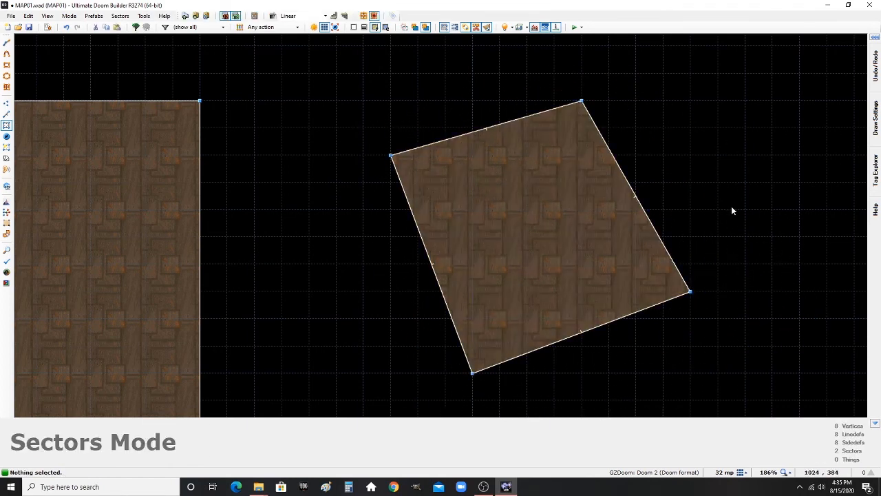
# - Select the tilted sector's northernmost vertex at 832, 512 in Vertices mode, then clear the selection
pyautogui.press('v')
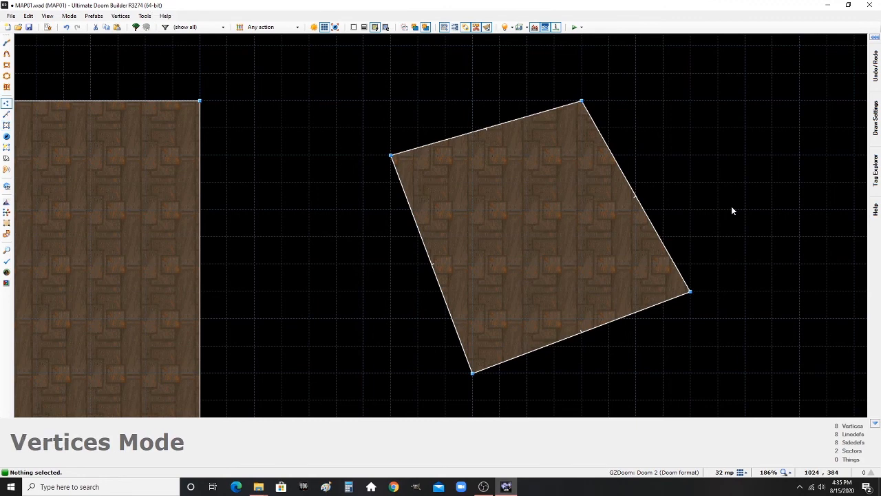
pyautogui.click(582, 102)
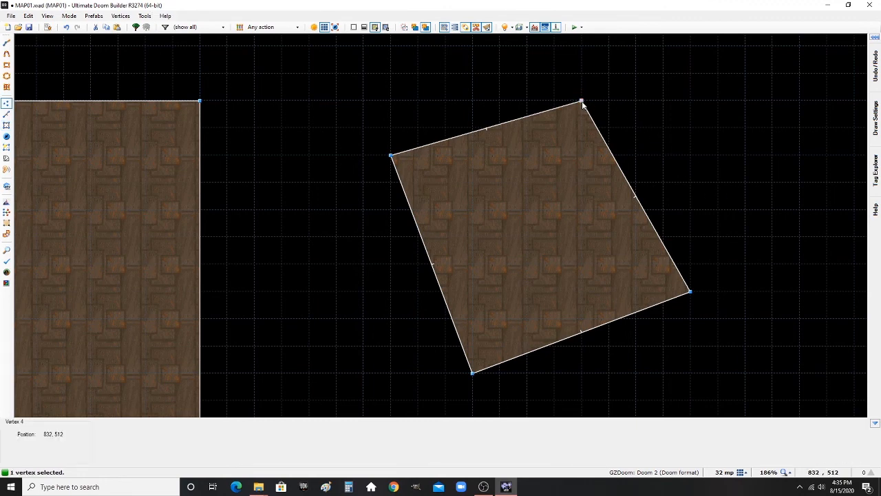
pyautogui.moveTo(582, 104)
pyautogui.mouseDown()
pyautogui.moveTo(592, 94)
pyautogui.moveTo(549, 104)
pyautogui.moveTo(567, 103)
pyautogui.moveTo(530, 187)
pyautogui.moveTo(579, 145)
pyautogui.moveTo(570, 104)
pyautogui.mouseUp()
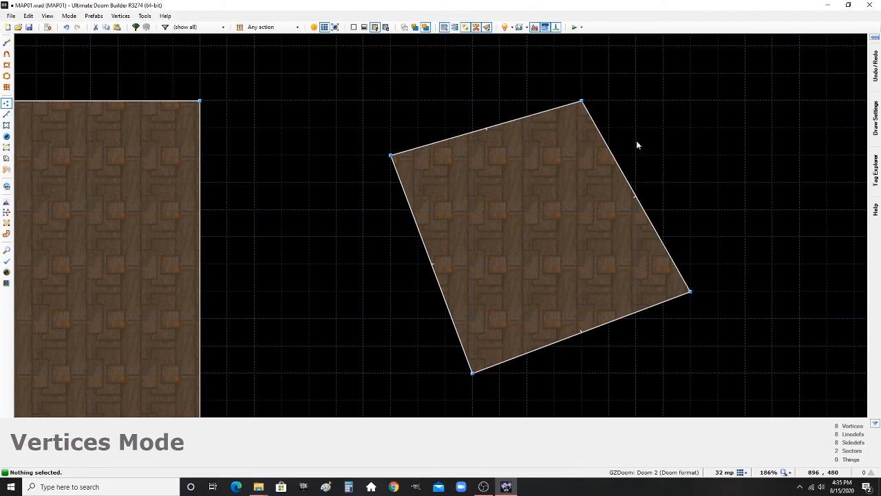
# - Undo the line drawing of the tilted four-sided sector east of the room
pyautogui.hotkey('ctrl', 'z')
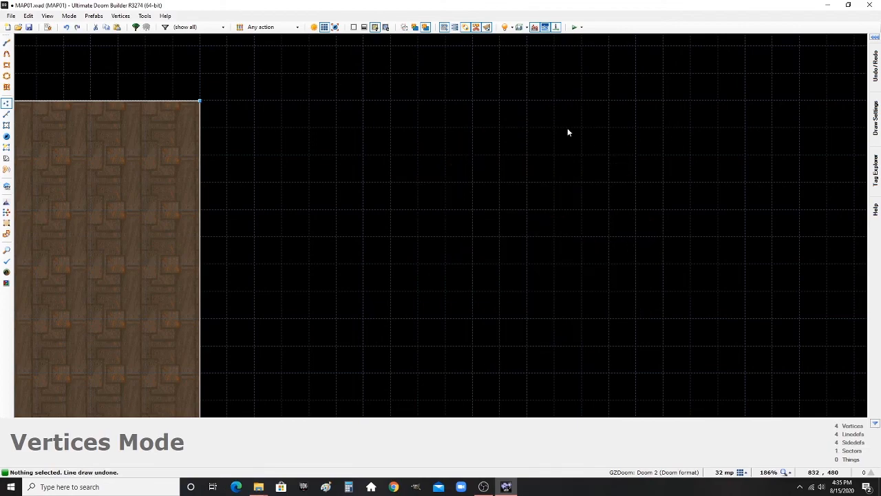
pyautogui.scroll(-10, 568, 131)
pyautogui.scroll(6, 425, 214)
pyautogui.scroll(-3, 502, 247)
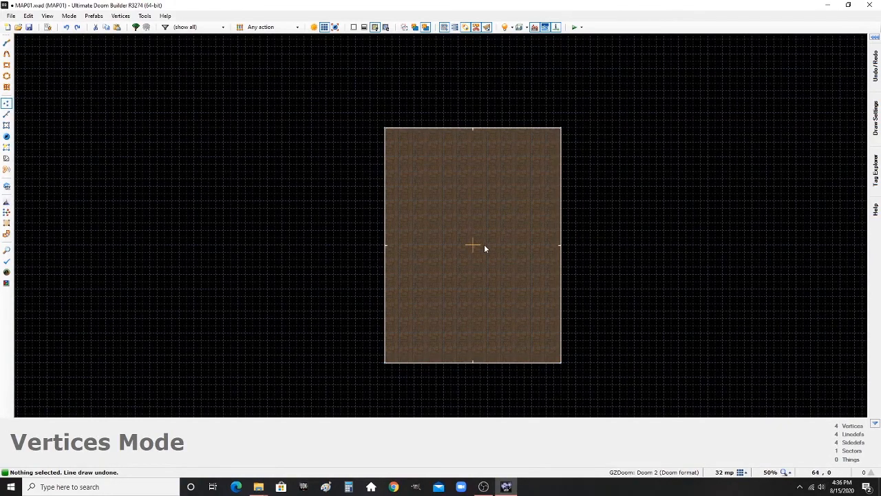
# - Edit the room sector in Sectors mode and set its floor flat to FLOOR5_3
pyautogui.press('s')
pyautogui.scroll(4, 500, 322)
pyautogui.rightClick(486, 230)
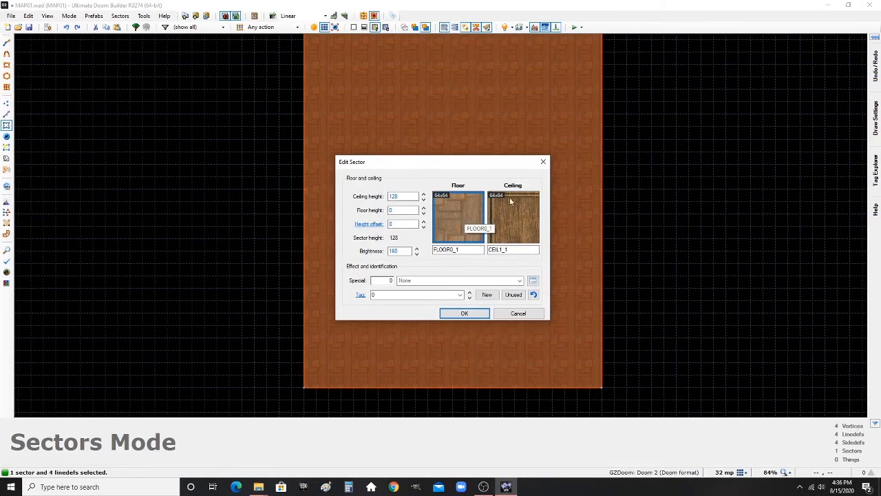
pyautogui.click(454, 221)
pyautogui.scroll(-3, 272, 263)
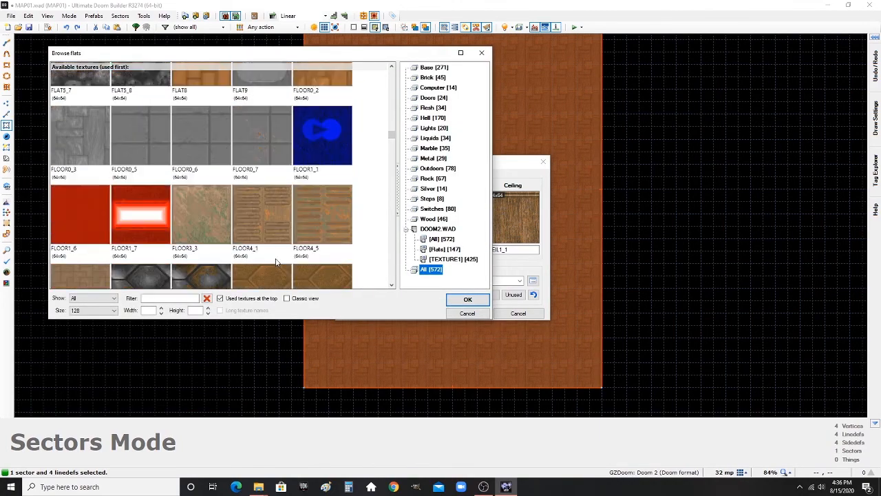
pyautogui.scroll(-2, 272, 263)
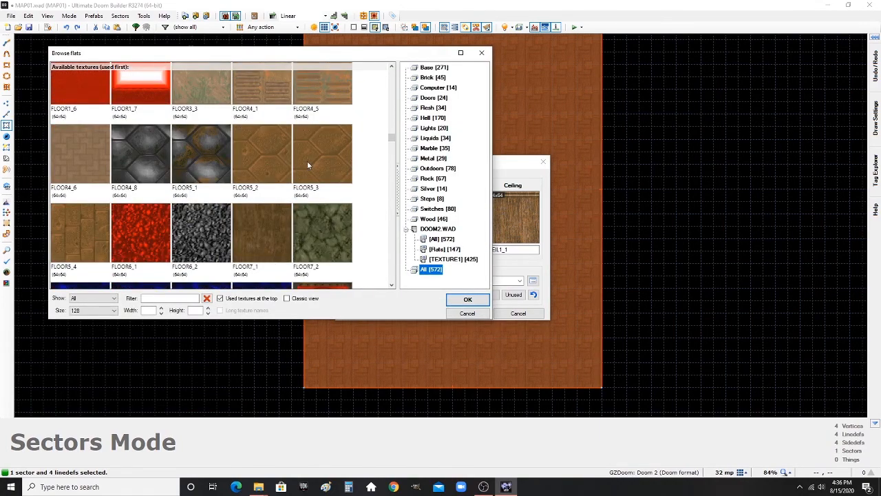
pyautogui.click(325, 155)
pyautogui.doubleClick(325, 155)
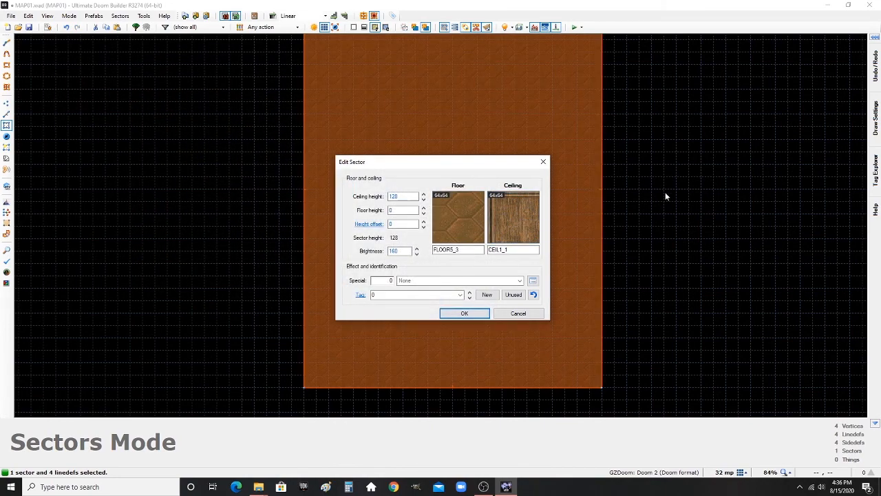
# - Filter the flats by F_, set the room's ceiling to F_SKY1, apply the sector changes and dismiss the update notification
pyautogui.click(521, 215)
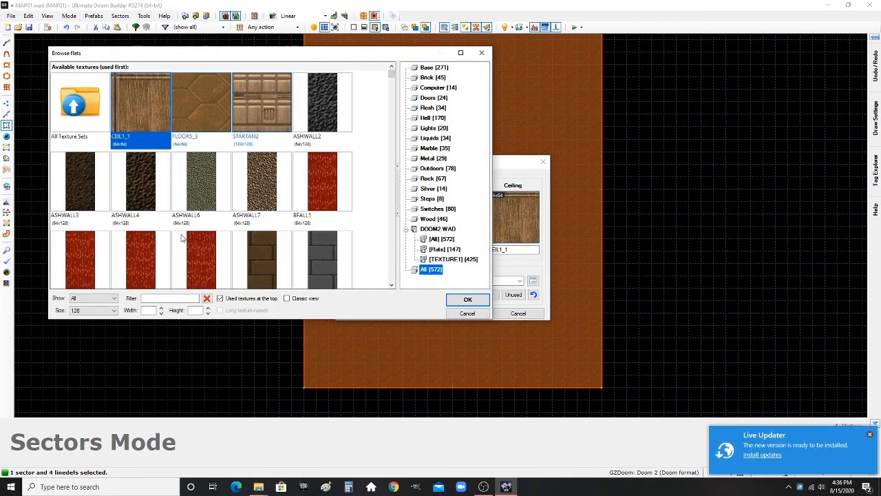
pyautogui.scroll(-3, 186, 262)
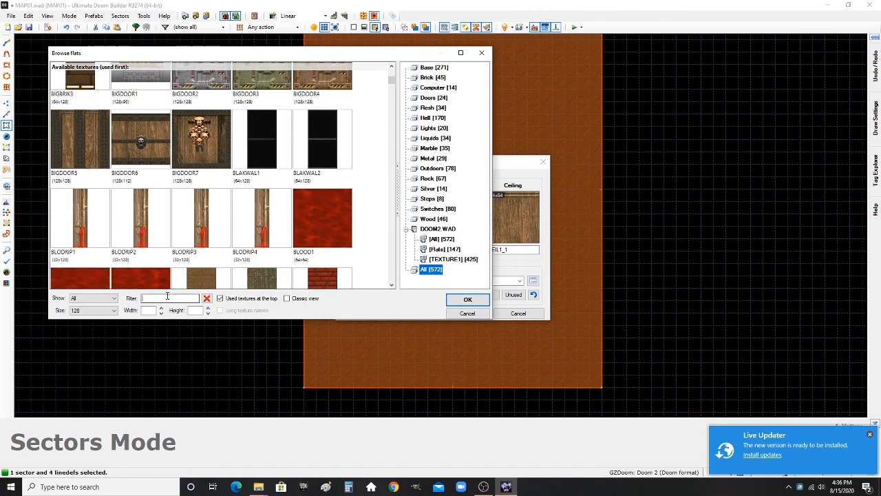
pyautogui.write('sky')
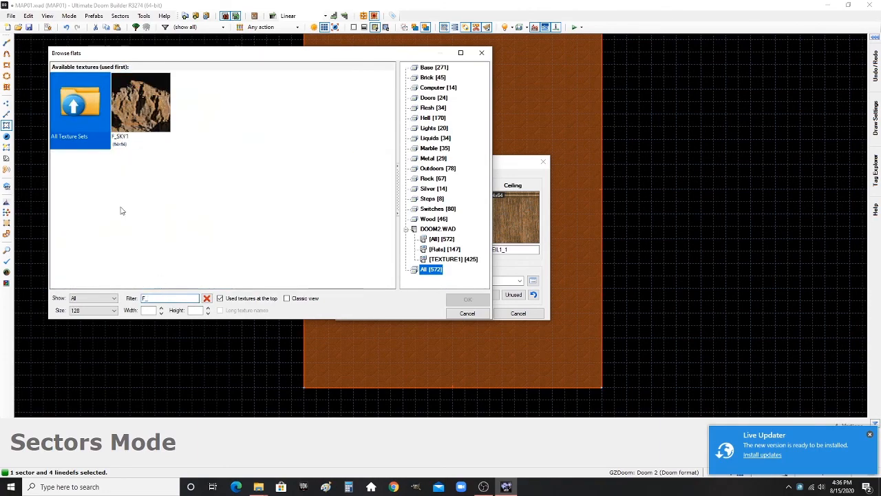
pyautogui.doubleClick(146, 126)
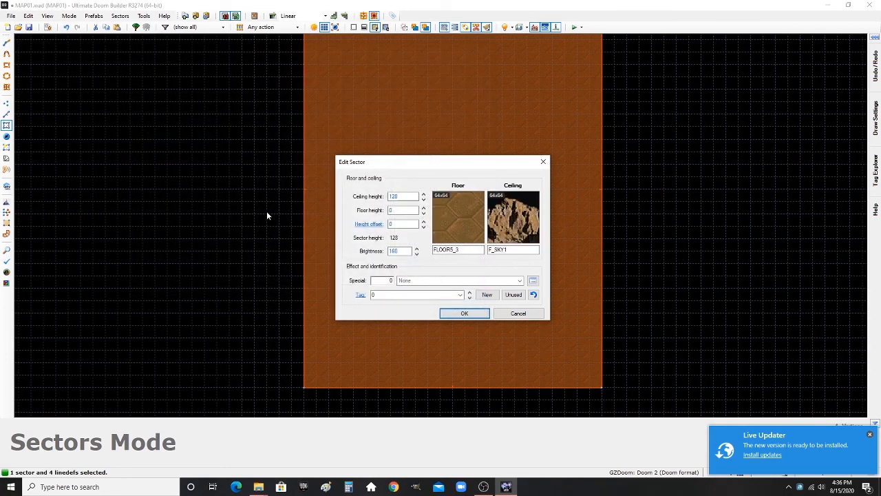
pyautogui.press('Return')
pyautogui.press('s')
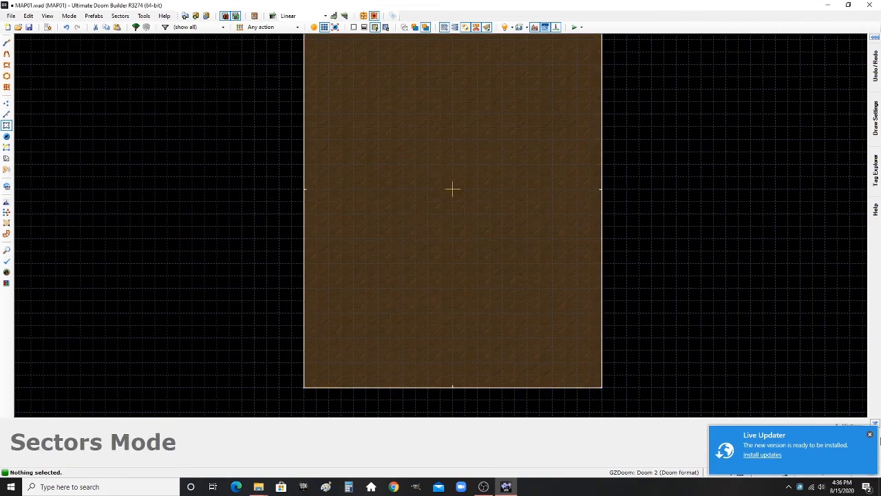
pyautogui.click(870, 435)
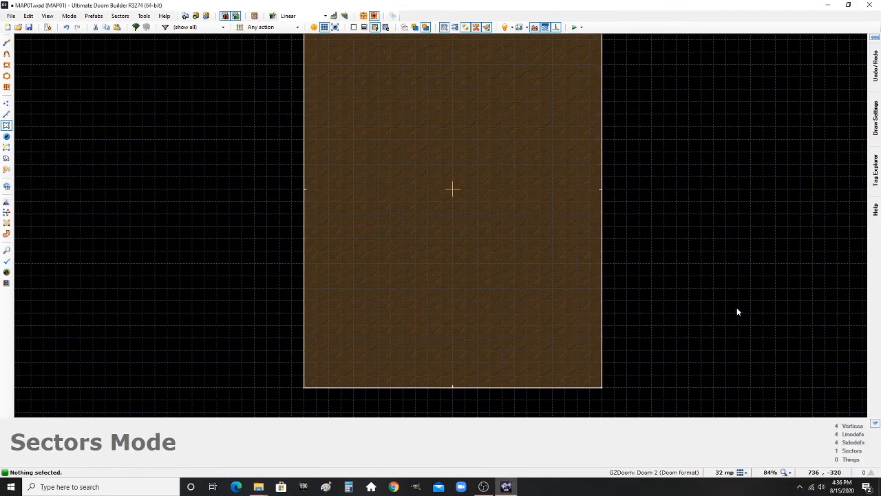
# - Insert a new thing at the map origin (0, 0) in Things mode
pyautogui.scroll(-2, 489, 224)
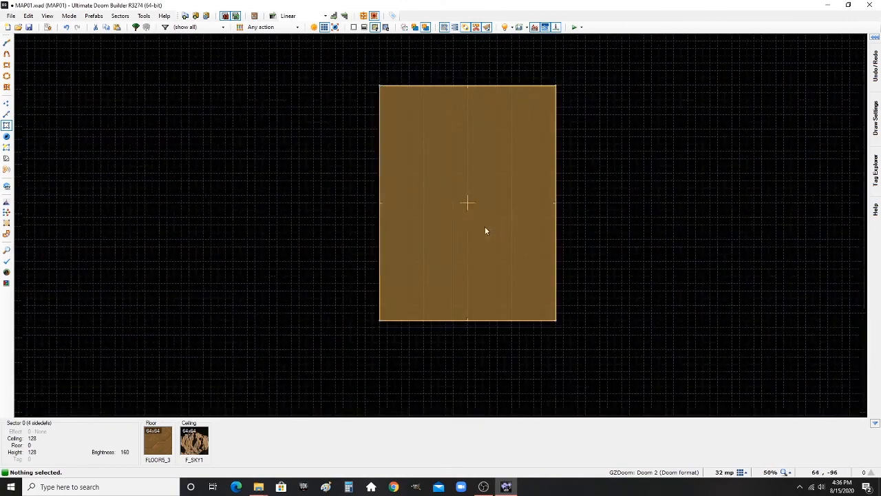
pyautogui.scroll(2, 579, 175)
pyautogui.scroll(-1, 513, 186)
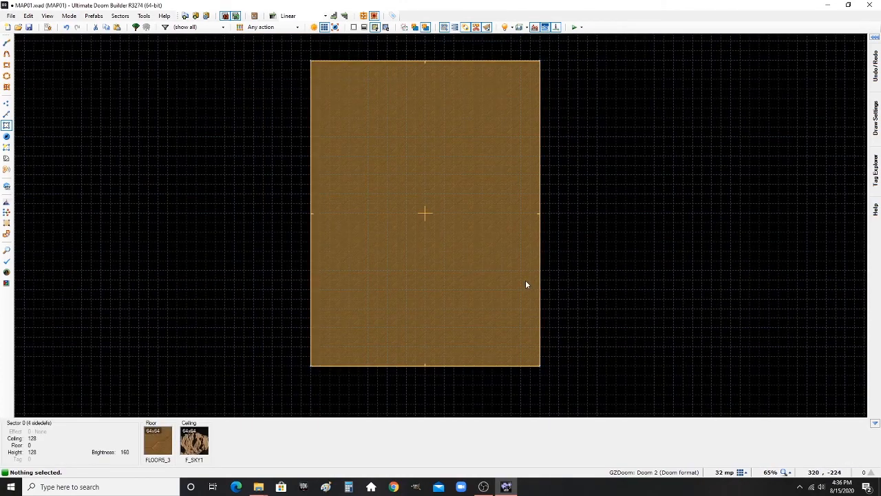
pyautogui.press('t')
pyautogui.scroll(-1, 459, 248)
pyautogui.scroll(4, 441, 295)
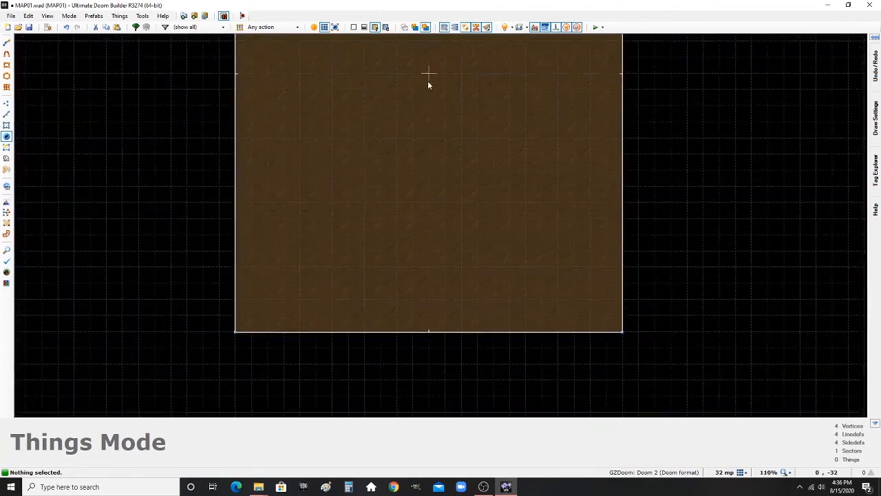
pyautogui.scroll(12, 425, 67)
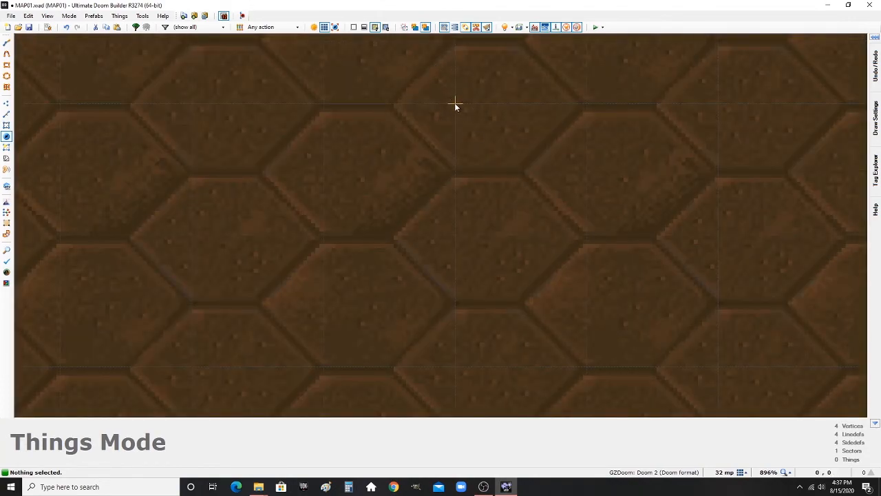
pyautogui.press('Insert')
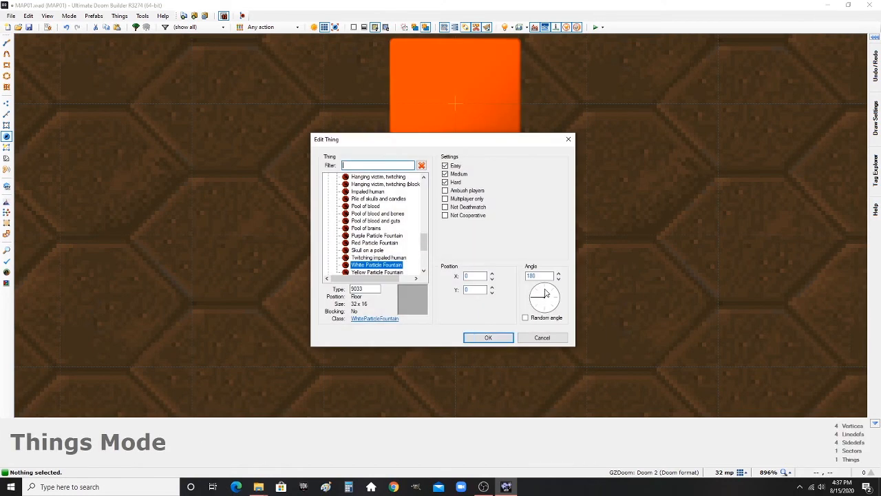
# - Make the new thing a Player 1 start facing south at 270 degrees, apply it and clear the selection
pyautogui.scroll(10, 386, 244)
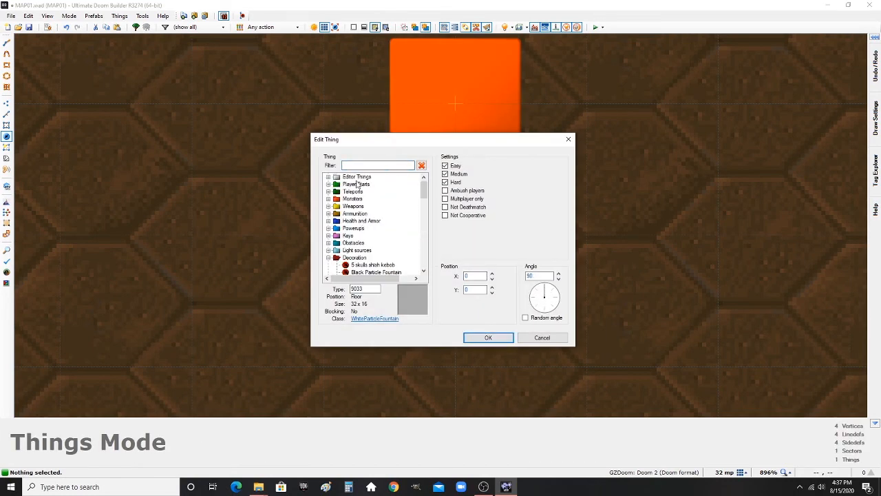
pyautogui.doubleClick(357, 185)
pyautogui.click(365, 191)
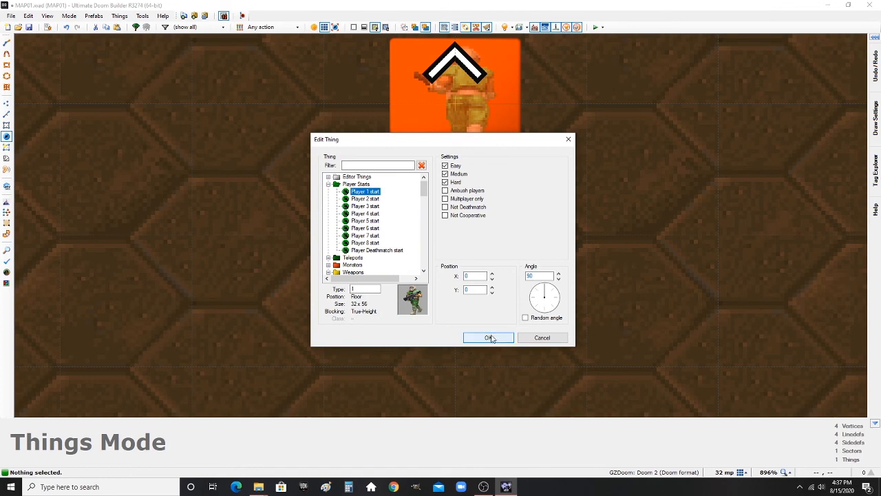
pyautogui.click(545, 312)
pyautogui.click(488, 337)
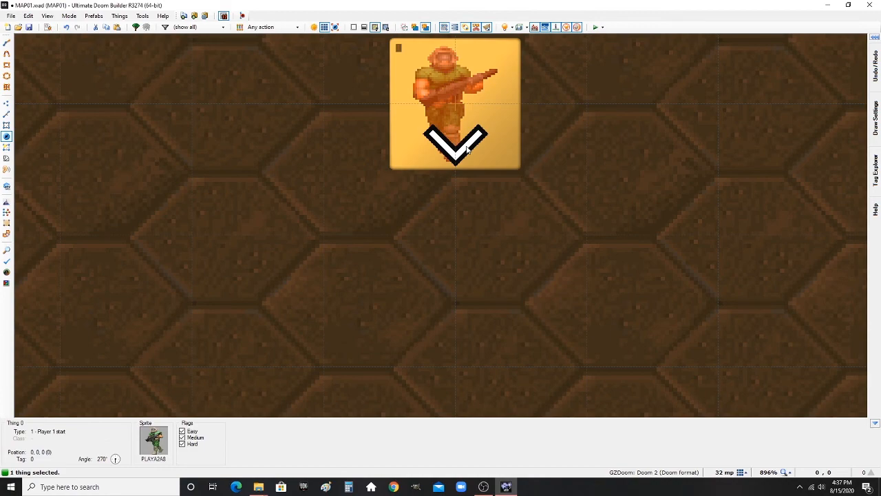
pyautogui.click(384, 203)
# - Draw a closed 128 by 128 square sector in the room's northwest part, with its northeast corner at -128, 384
pyautogui.scroll(-3, 384, 203)
pyautogui.scroll(3, 431, 157)
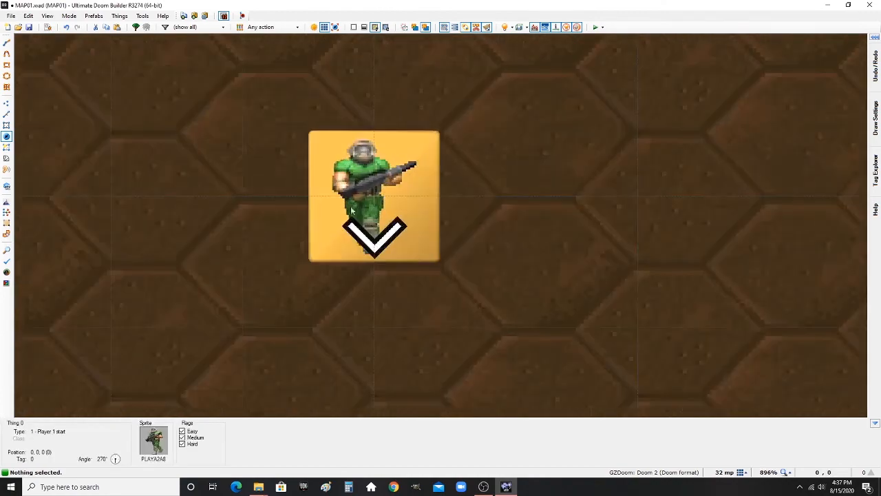
pyautogui.scroll(-8, 506, 217)
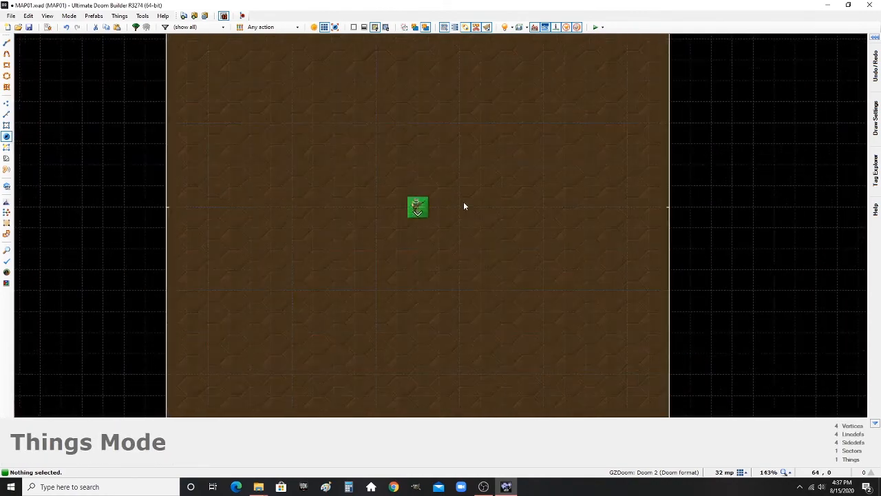
pyautogui.press('l')
pyautogui.scroll(-3, 398, 195)
pyautogui.scroll(2, 379, 155)
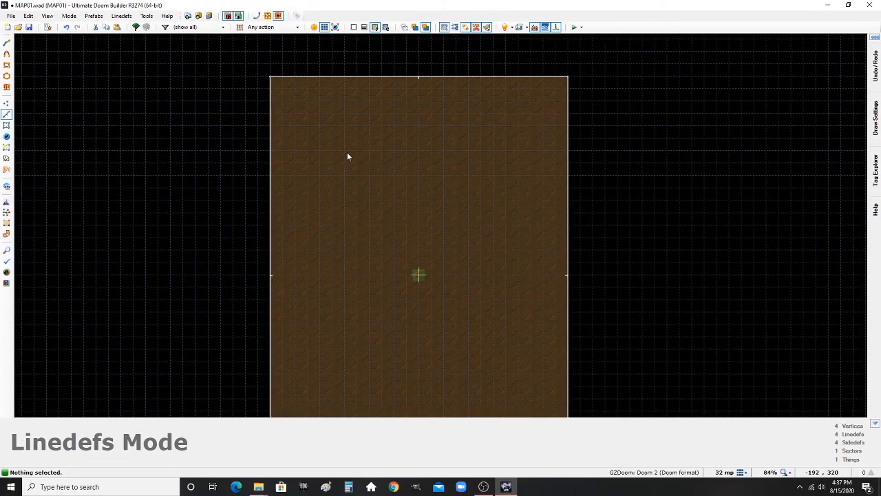
pyautogui.scroll(1, 363, 158)
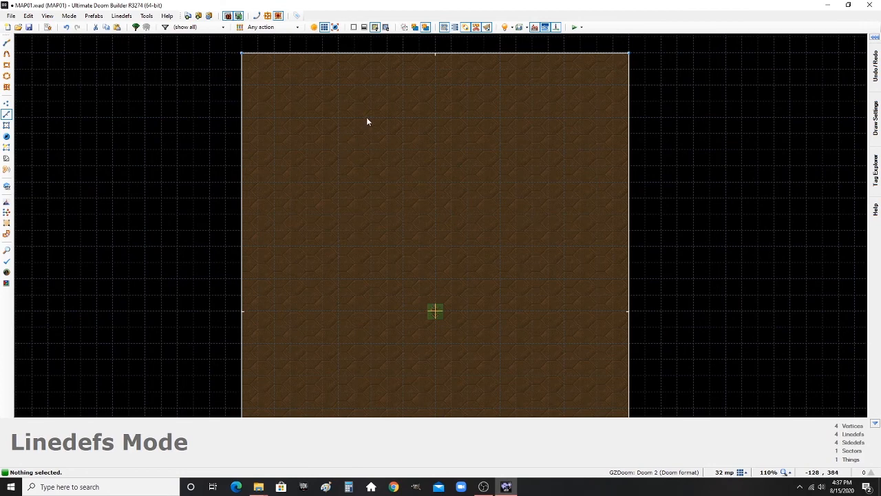
pyautogui.scroll(1, 367, 122)
pyautogui.press('space')
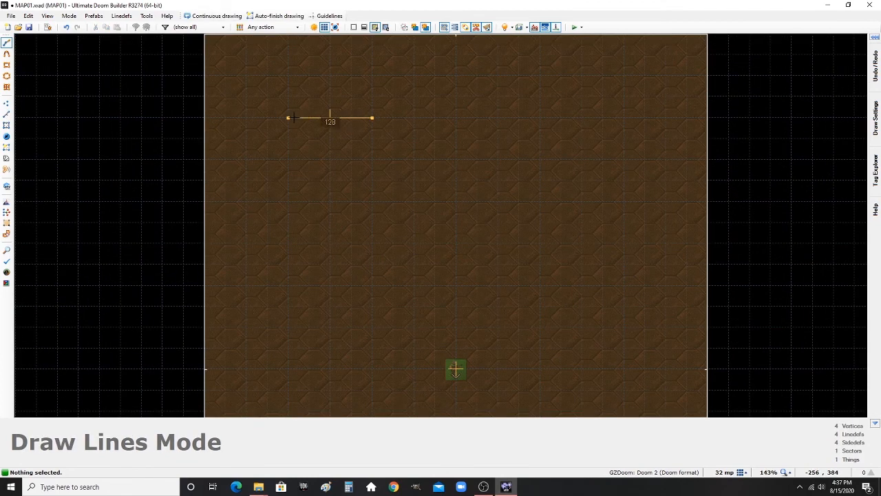
pyautogui.click(372, 118)
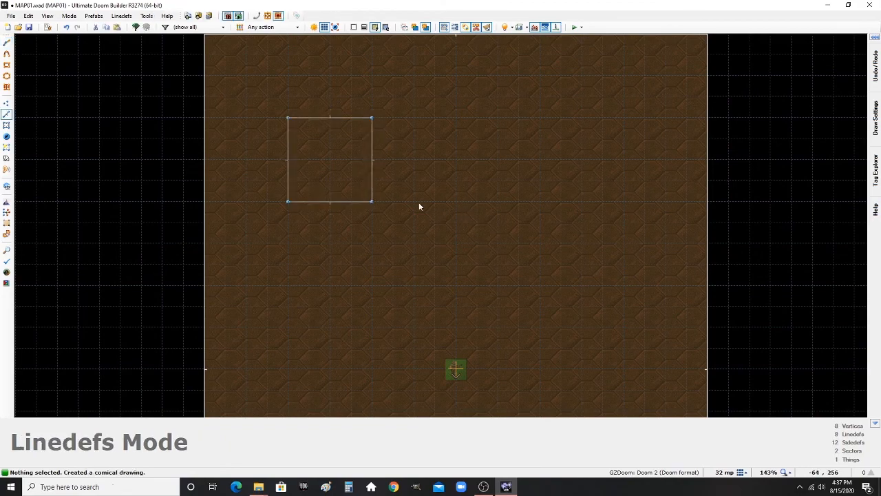
# - In the 3D visual mode, turn gravity on and raise the ceilings of the room and the inner square to 256
pyautogui.press('w')
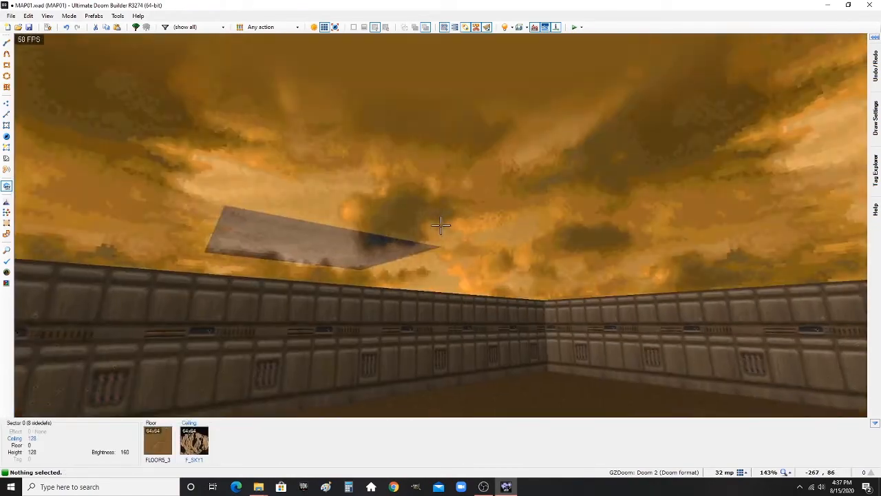
pyautogui.click(441, 225)
pyautogui.click(441, 225)
pyautogui.press('g')
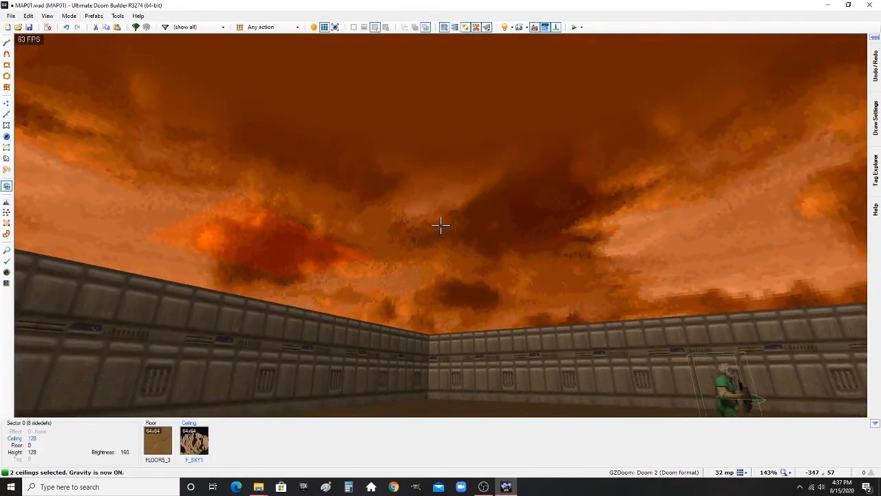
pyautogui.scroll(3, 440, 225)
pyautogui.scroll(5, 440, 225)
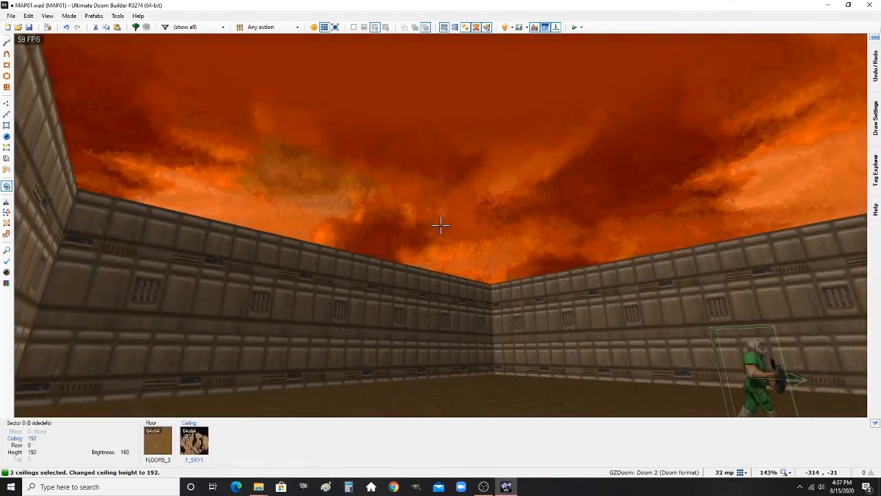
pyautogui.scroll(3, 440, 226)
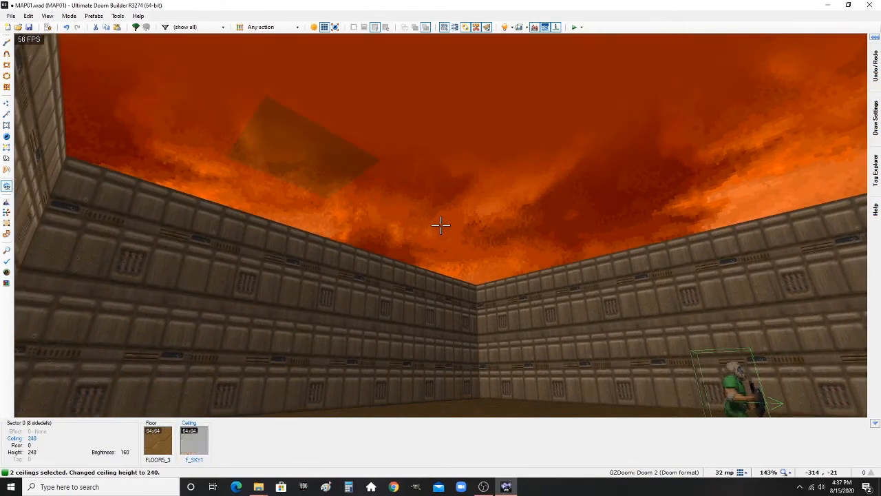
pyautogui.scroll(2, 441, 225)
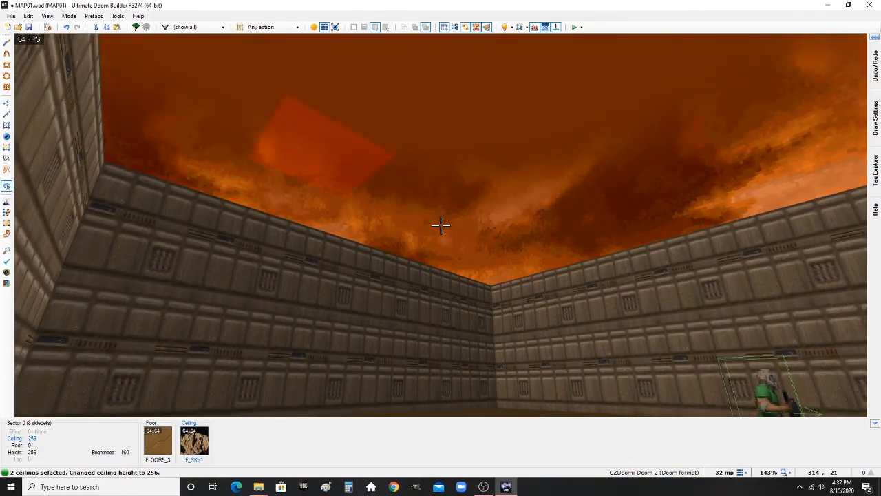
pyautogui.click(441, 225)
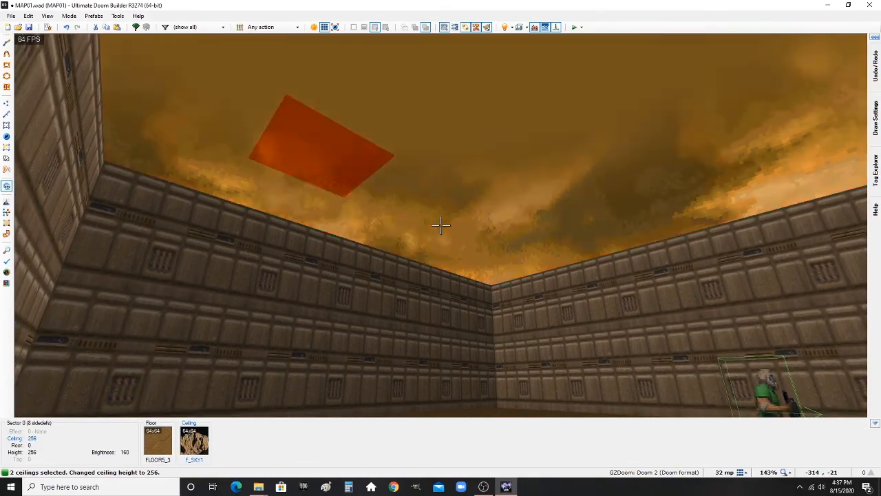
# - Clear the ceiling selection, turn gravity off and fly toward the inner square of the room
pyautogui.click(440, 225)
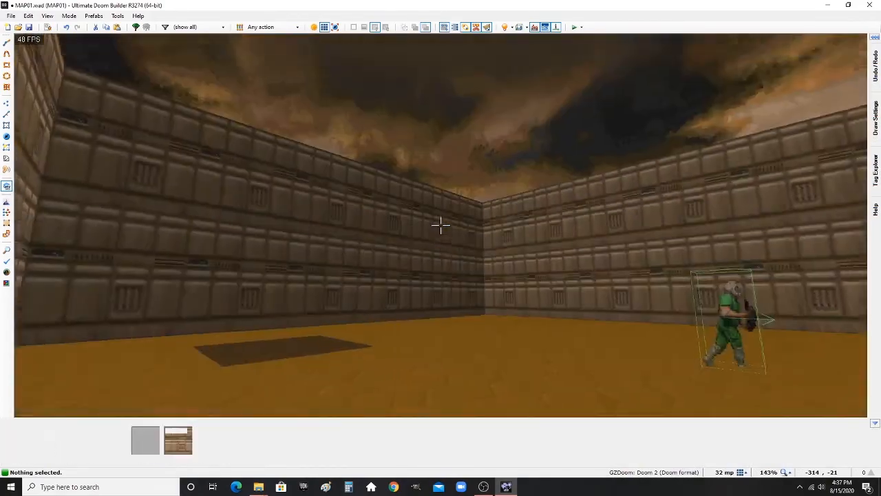
pyautogui.press('w')
pyautogui.press('e')
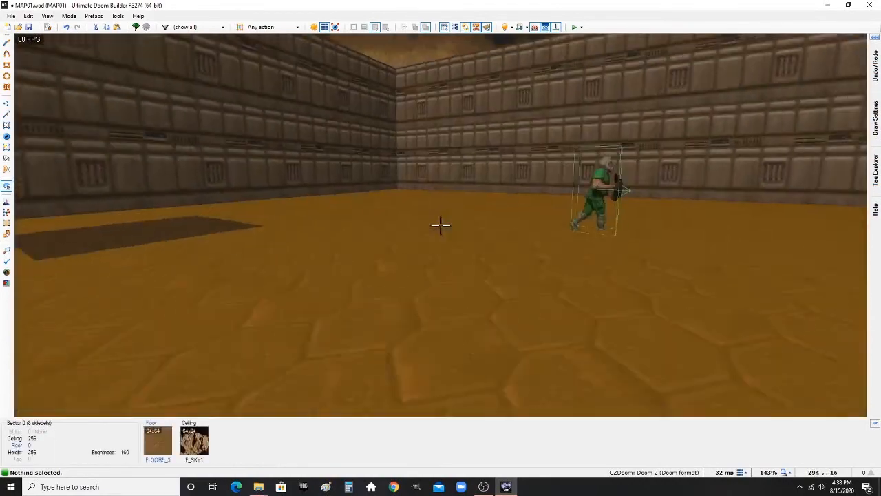
pyautogui.press('g')
pyautogui.press('e')
pyautogui.press('d')
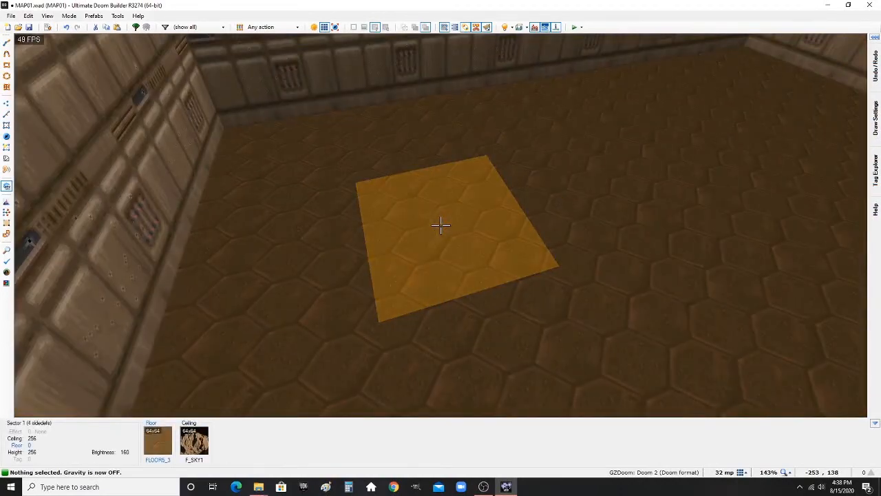
# - Raise the inner square's floor to a height of 128 to form a pillar, and clear the selection
pyautogui.click(440, 225)
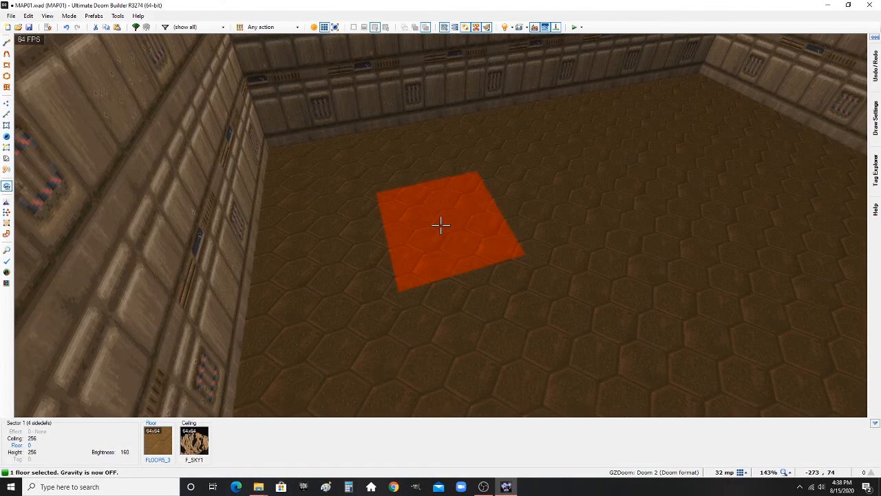
pyautogui.scroll(5, 441, 224)
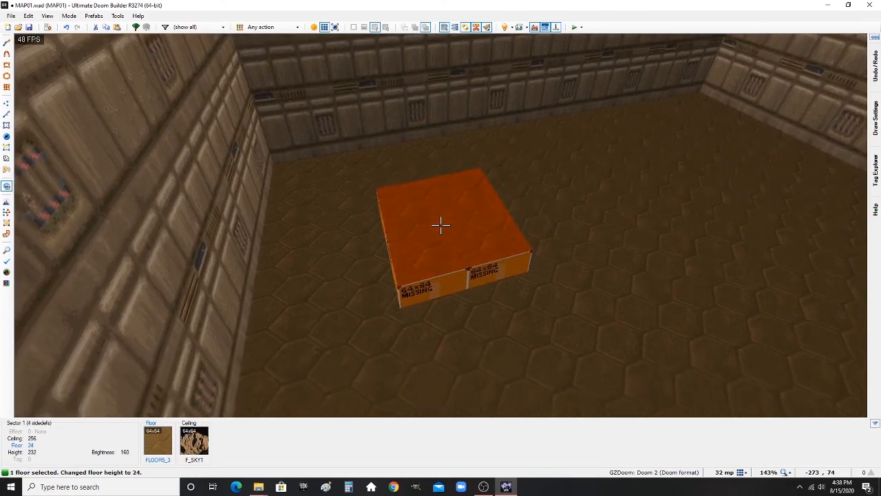
pyautogui.scroll(9, 440, 225)
pyautogui.scroll(2, 440, 224)
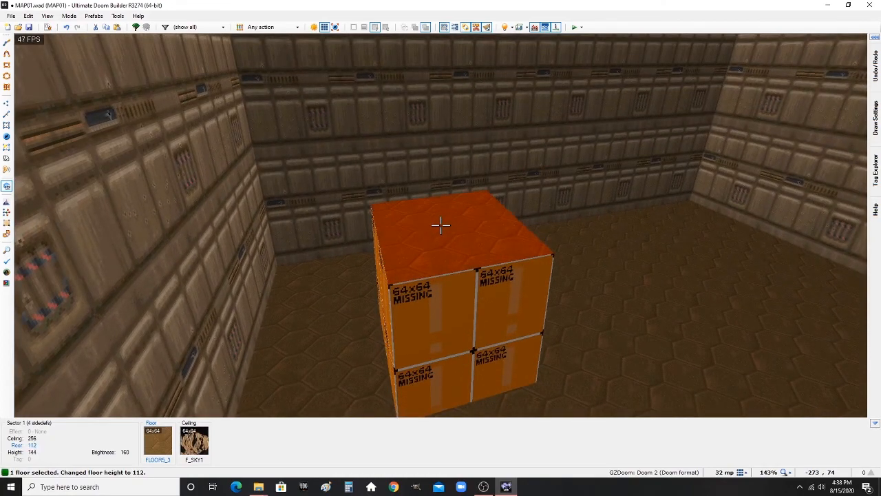
pyautogui.scroll(1, 441, 225)
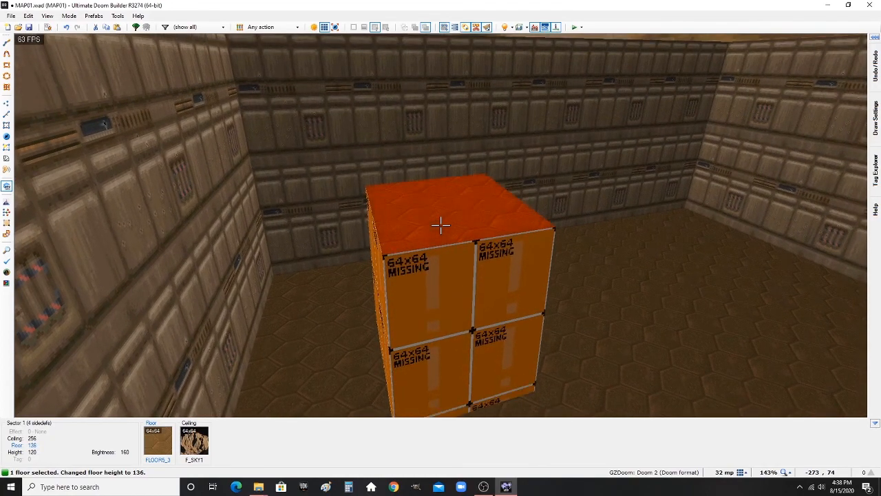
pyautogui.scroll(-1, 441, 225)
pyautogui.click(440, 225)
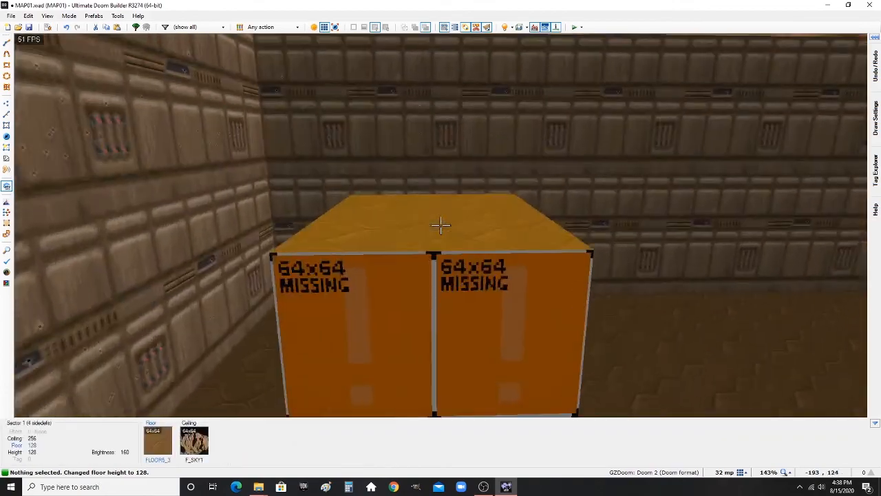
# - Change the pillar's top floor texture to FLOOR7_2 in the sector properties and apply it
pyautogui.rightClick(441, 226)
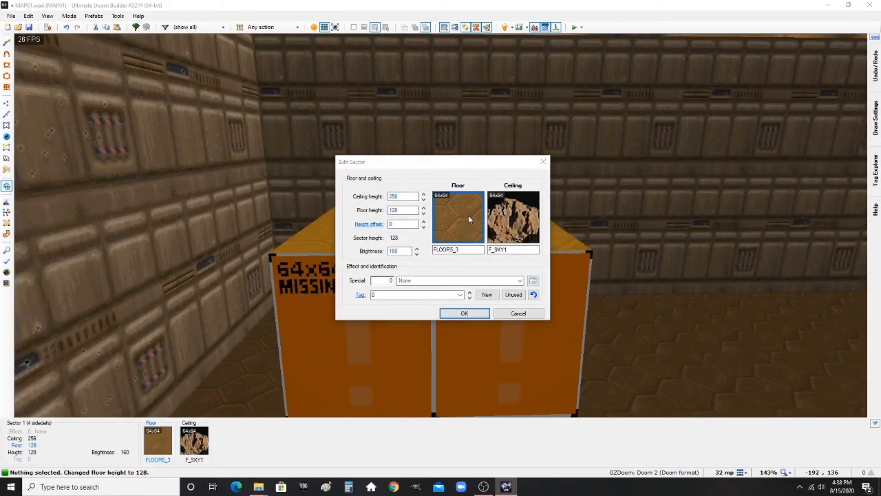
pyautogui.click(469, 214)
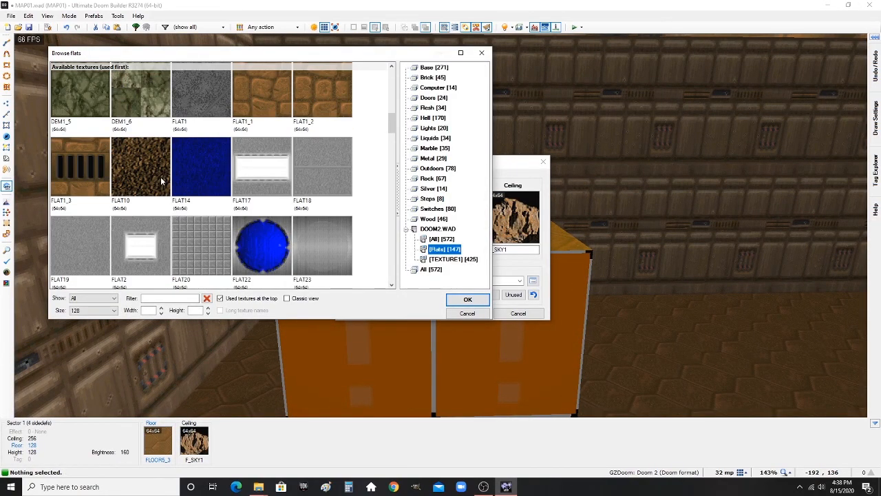
pyautogui.scroll(-8, 168, 187)
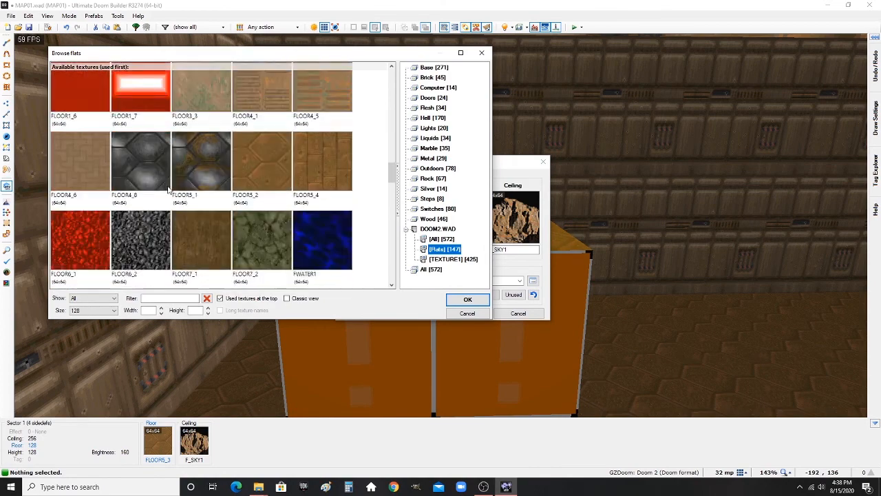
pyautogui.scroll(-1, 168, 190)
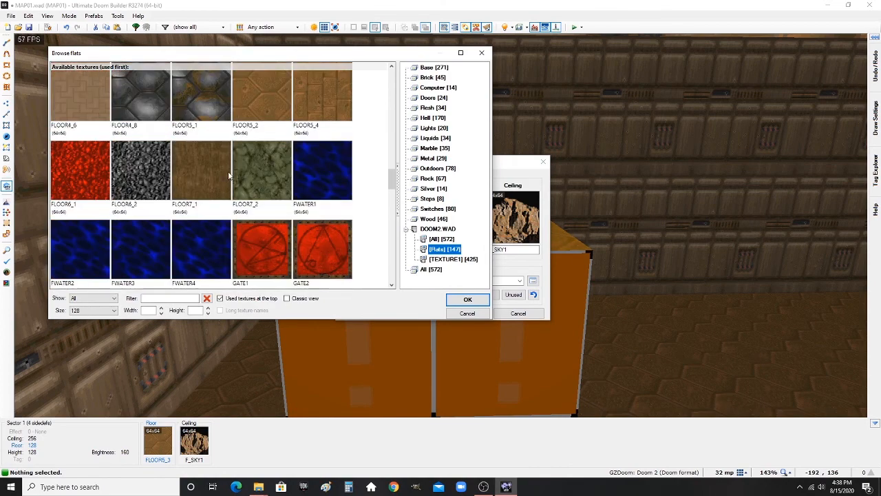
pyautogui.doubleClick(258, 162)
pyautogui.click(463, 313)
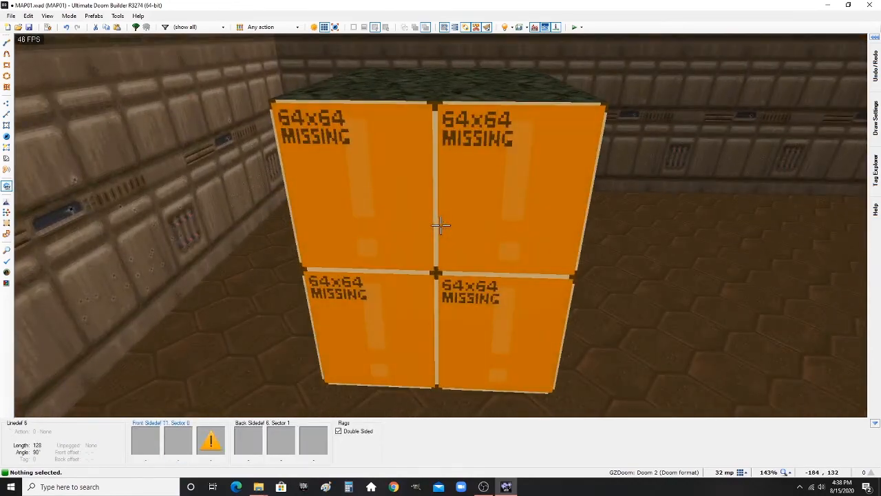
# - Assign the MARBFACE texture to the front lower part of the pillar's south side, filtering all textures by MAR
pyautogui.rightClick(440, 225)
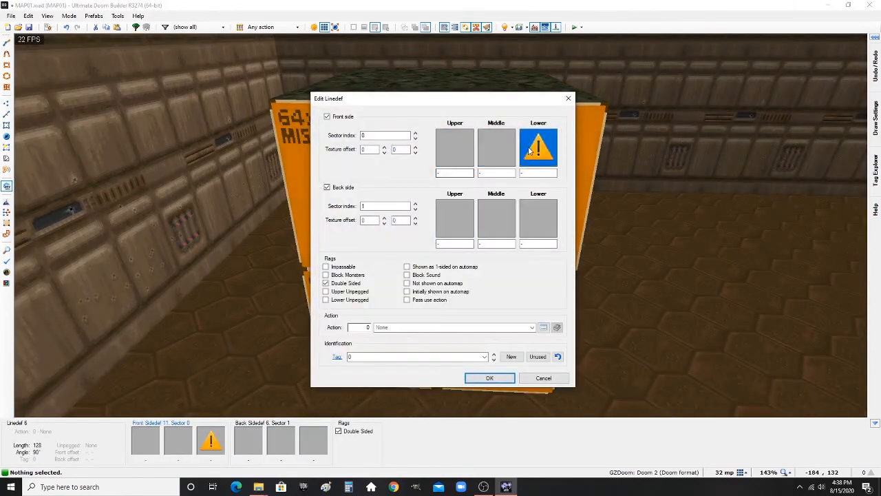
pyautogui.click(442, 214)
pyautogui.click(431, 269)
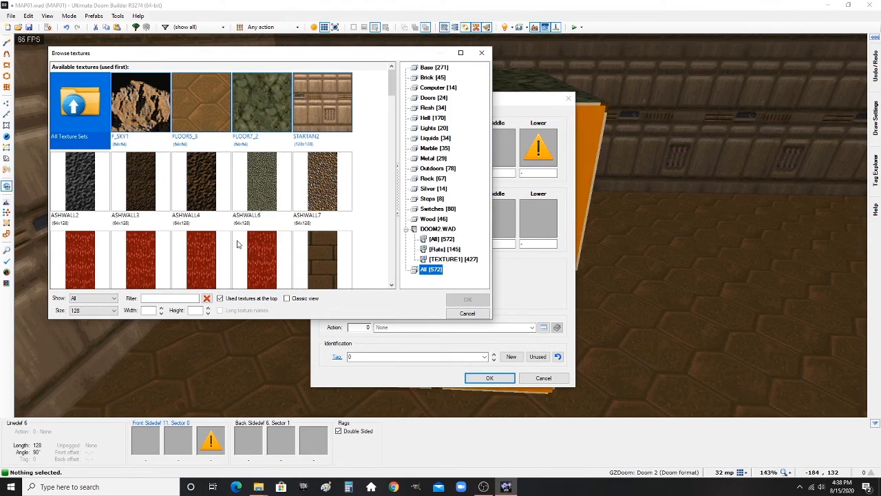
pyautogui.write('MAR')
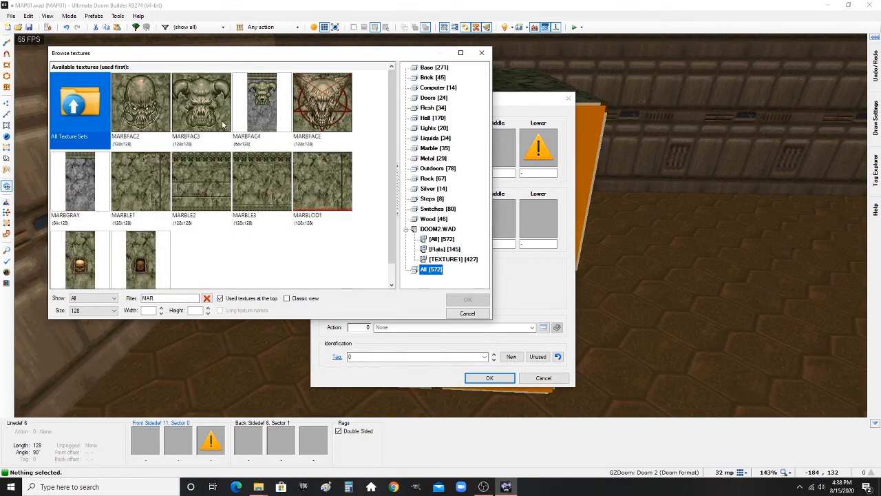
pyautogui.doubleClick(322, 104)
pyautogui.press('Return')
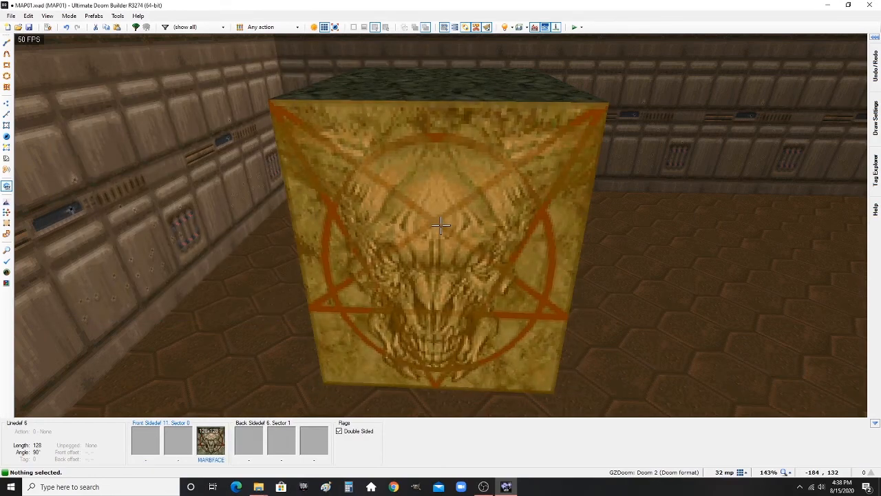
# - Copy the MARBFACE texture from the pillar's south side to its other untextured sides
pyautogui.hotkey('ctrl', 'c')
pyautogui.hotkey('ctrl', 'v')
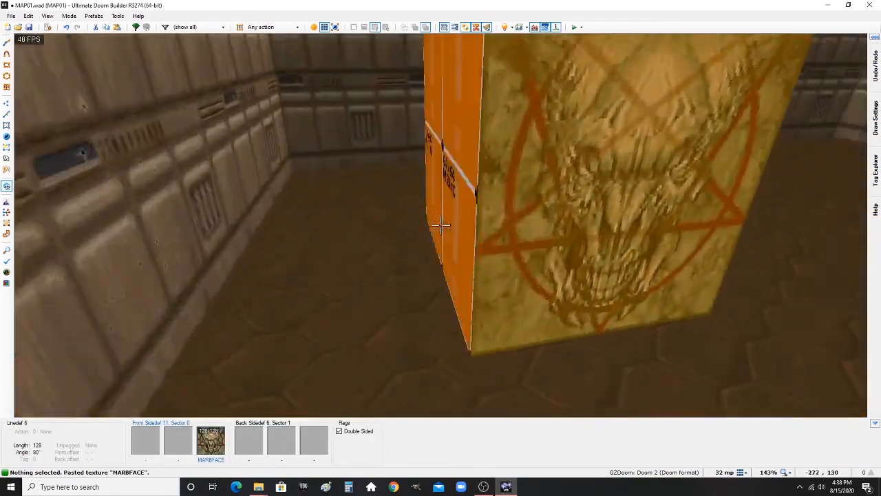
pyautogui.hotkey('ctrl', 'v')
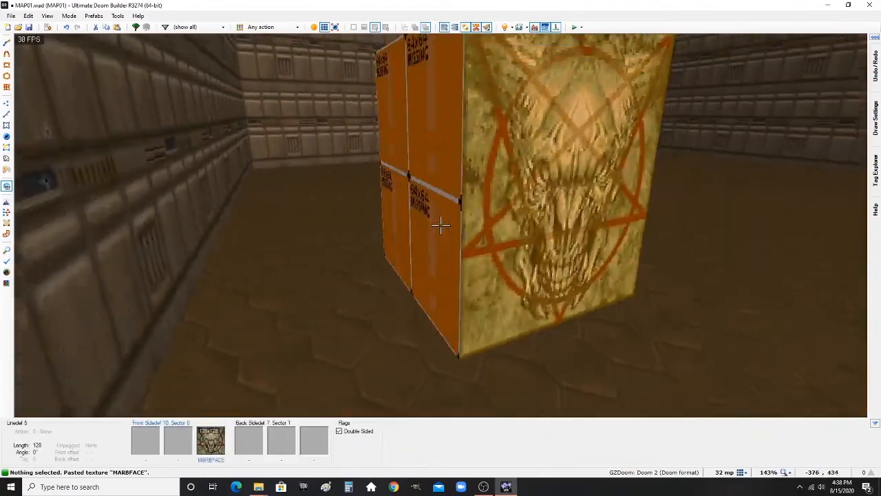
pyautogui.hotkey('ctrl', 'v')
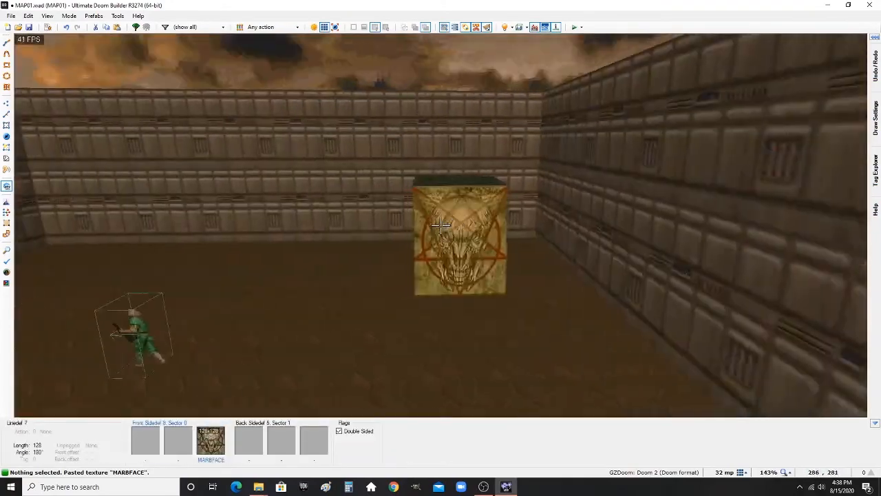
# - Turn gravity back on and return from the 3D view to the 2D map
pyautogui.press('g')
pyautogui.press('q')
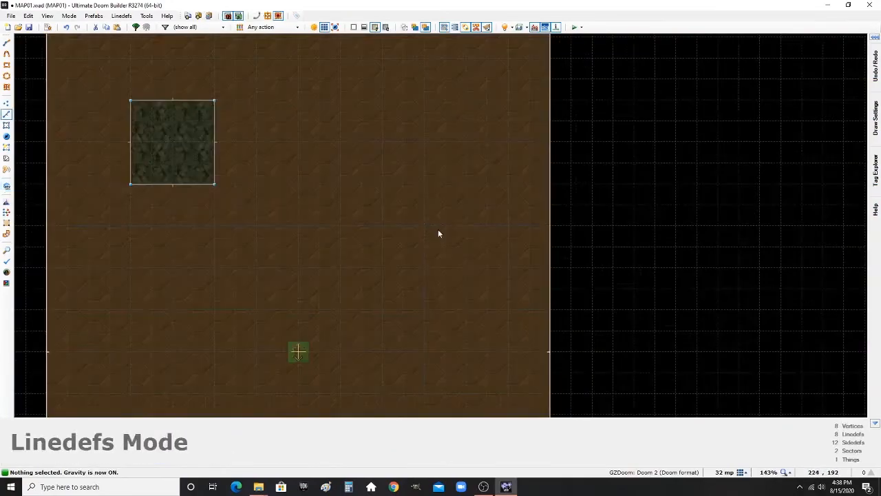
pyautogui.scroll(-5, 439, 234)
pyautogui.scroll(1, 507, 254)
pyautogui.moveTo(508, 254); pyautogui.dragTo(570, 254)
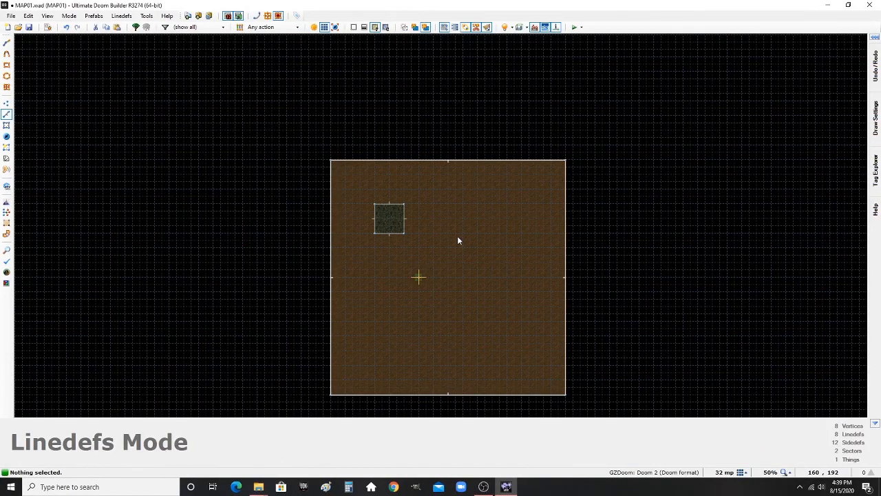
# - In Sectors mode, copy the pillar sector and paste a duplicate in the room's northeast part, level with the original
pyautogui.press('s')
pyautogui.scroll(4, 395, 226)
pyautogui.hotkey('ctrl', 'c')
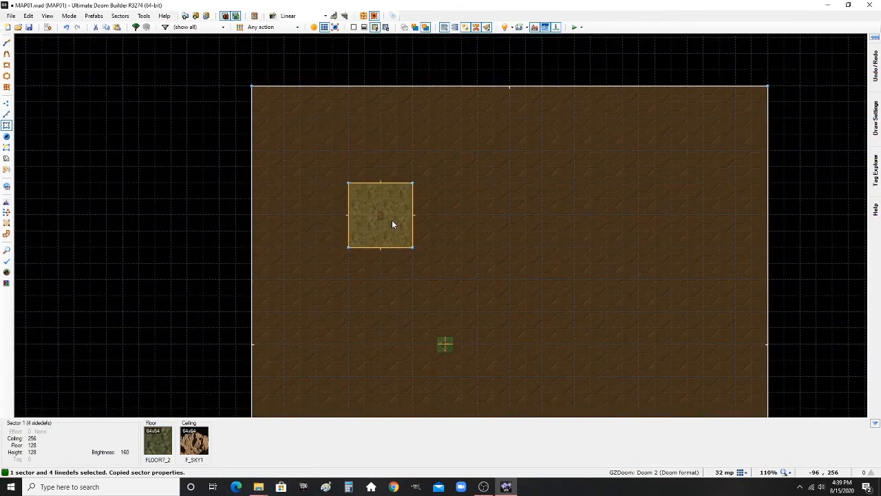
pyautogui.hotkey('ctrl', 'v')
pyautogui.click(630, 213)
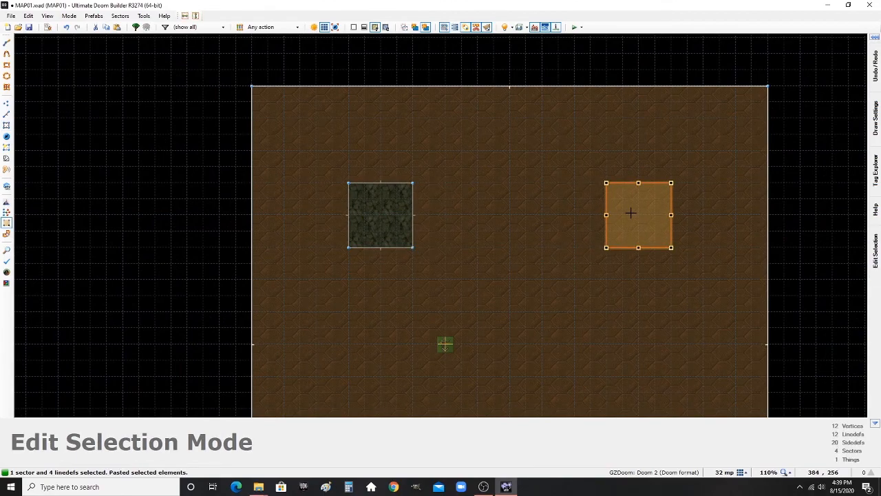
pyautogui.scroll(-5, 488, 177)
pyautogui.scroll(2, 449, 301)
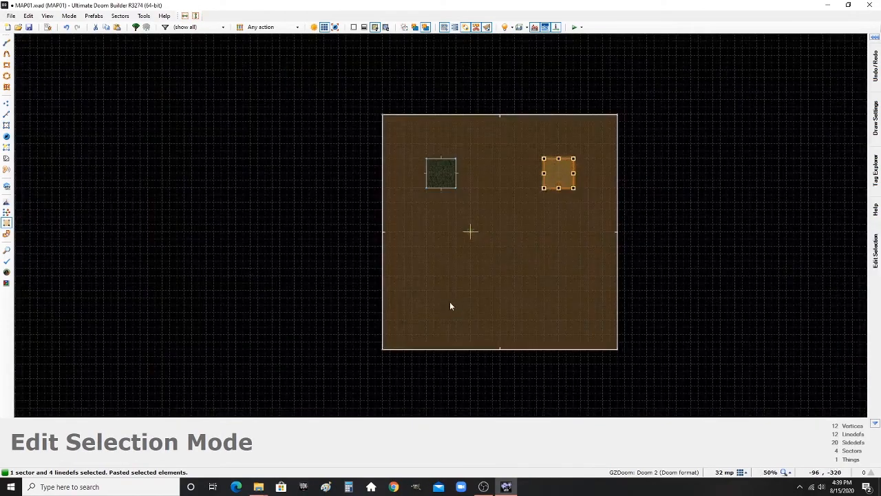
pyautogui.press('Return')
# - Paste two more pillar copies in the room's southwest and southeast parts, aligned with the northern pair, and apply them
pyautogui.hotkey('ctrl', 'v')
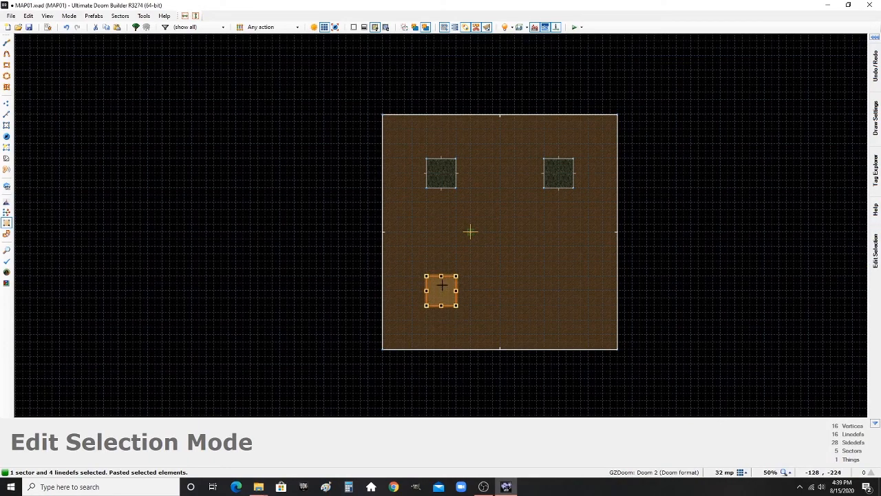
pyautogui.press('Return')
pyautogui.hotkey('ctrl', 'v')
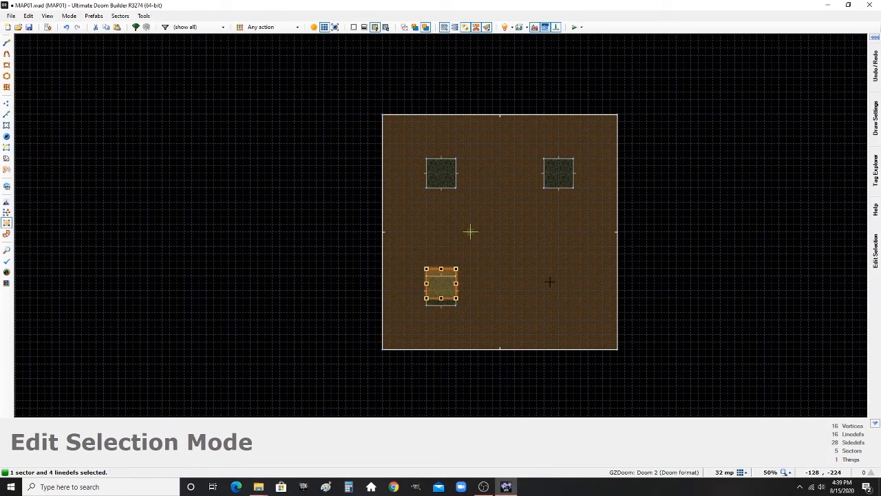
pyautogui.moveTo(561, 289); pyautogui.dragTo(564, 294)
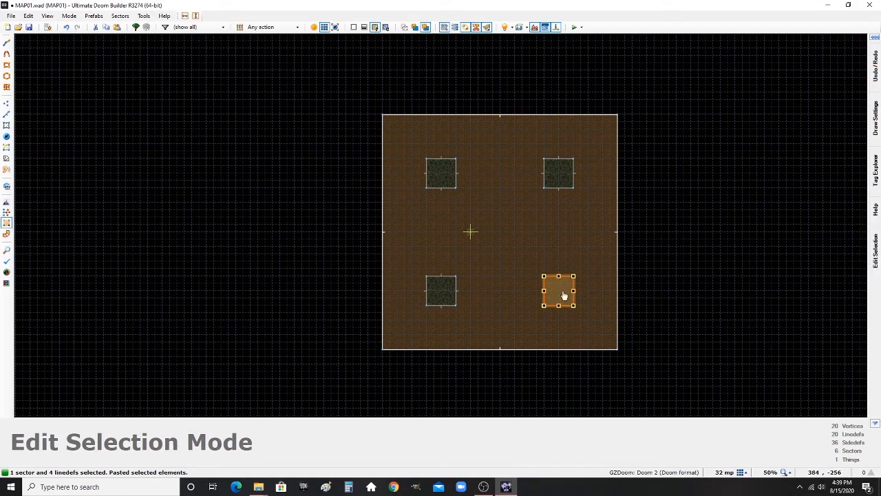
pyautogui.click(675, 263)
pyautogui.click(660, 264)
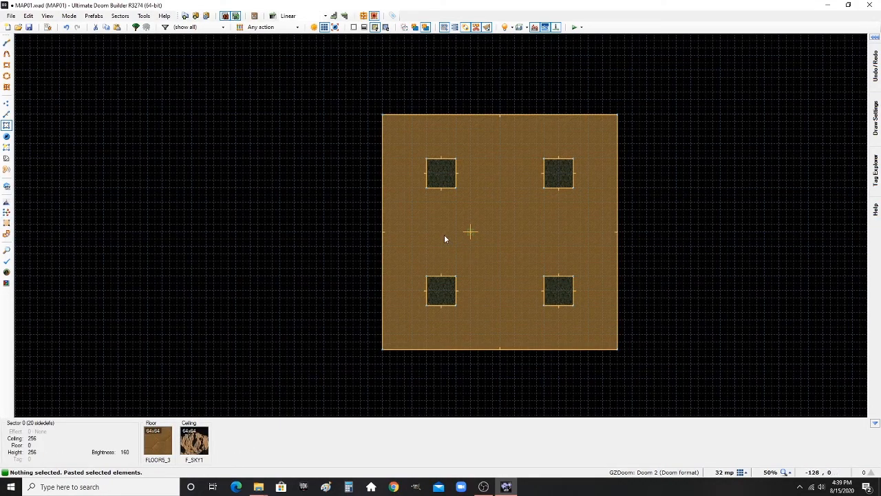
# - Select the room and all four pillars, move them about 128 units west to centre the room on the origin, and clear the selection
pyautogui.click(444, 235)
pyautogui.click(441, 173)
pyautogui.click(566, 173)
pyautogui.click(564, 297)
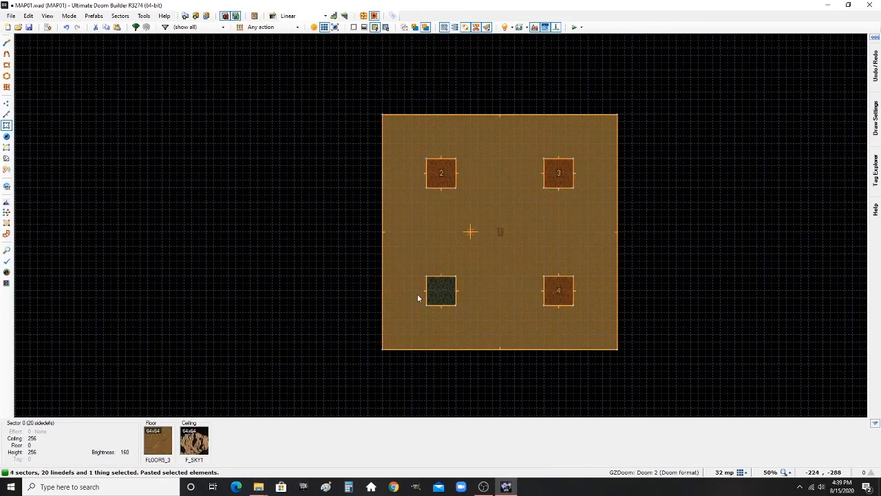
pyautogui.click(453, 288)
pyautogui.moveTo(515, 240); pyautogui.dragTo(486, 240)
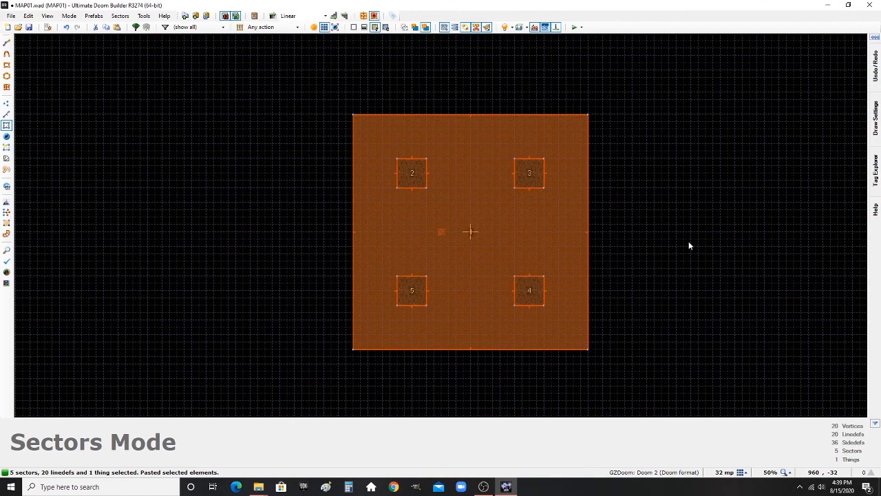
pyautogui.click(619, 241)
# - In Things mode, move the Player 1 start just inside the middle of the north wall and clear the selection
pyautogui.press('t')
pyautogui.scroll(4, 482, 231)
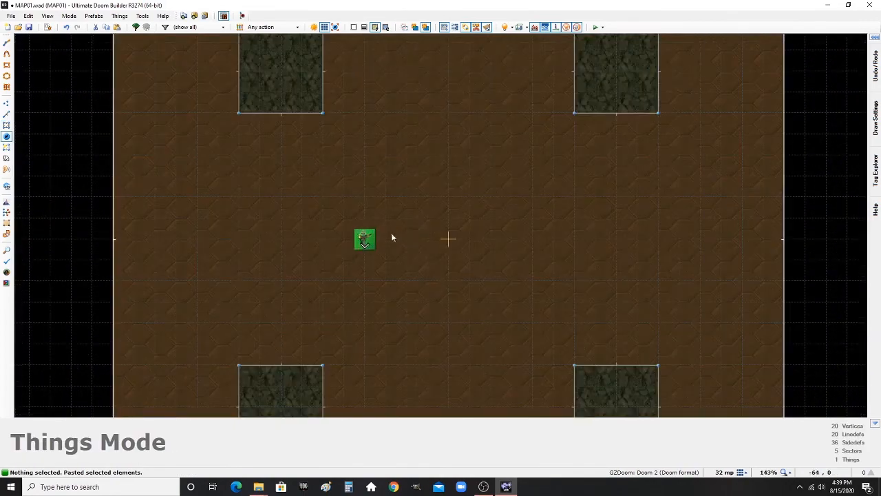
pyautogui.click(365, 239)
pyautogui.scroll(-4, 460, 237)
pyautogui.moveTo(365, 239); pyautogui.dragTo(459, 162)
pyautogui.moveTo(457, 113); pyautogui.dragTo(457, 104)
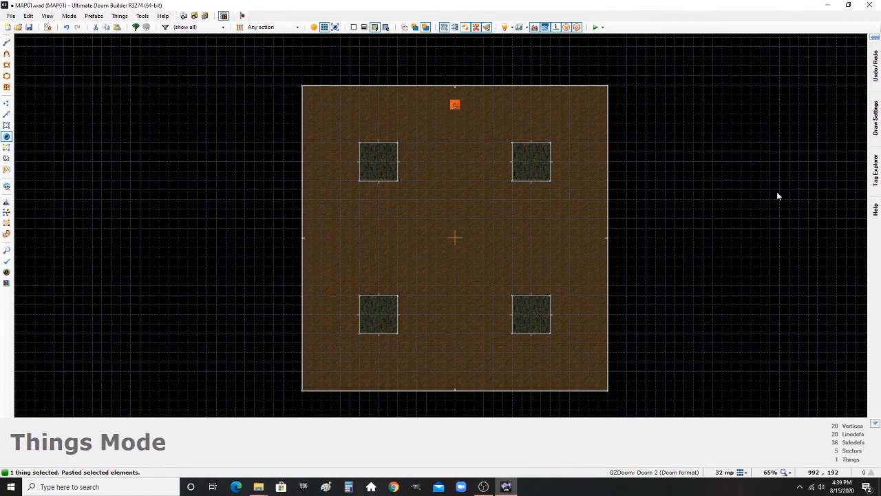
pyautogui.click(757, 192)
# - In Linedefs mode, draw a 128 by 32 rectangular recess on the outside of the north wall, centred behind the player start
pyautogui.scroll(-4, 757, 192)
pyautogui.scroll(10, 633, 163)
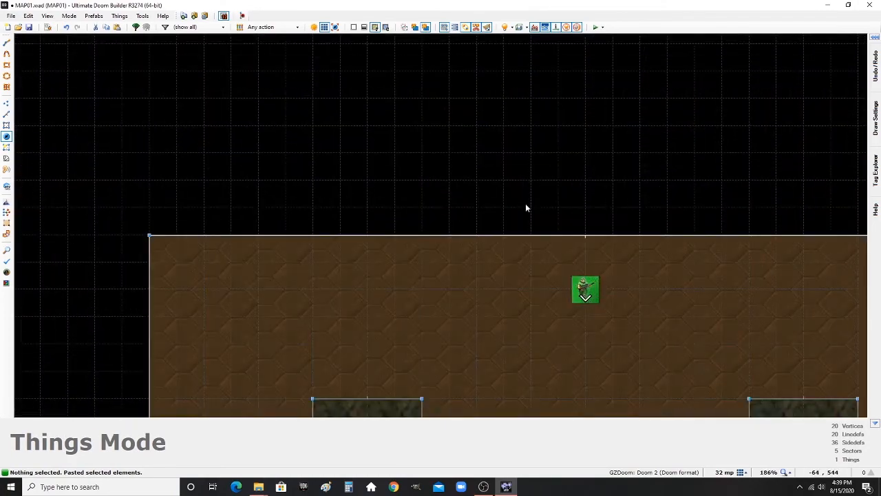
pyautogui.press('l')
pyautogui.scroll(-2, 482, 210)
pyautogui.scroll(3, 551, 224)
pyautogui.hotkey('ctrl', 'd')
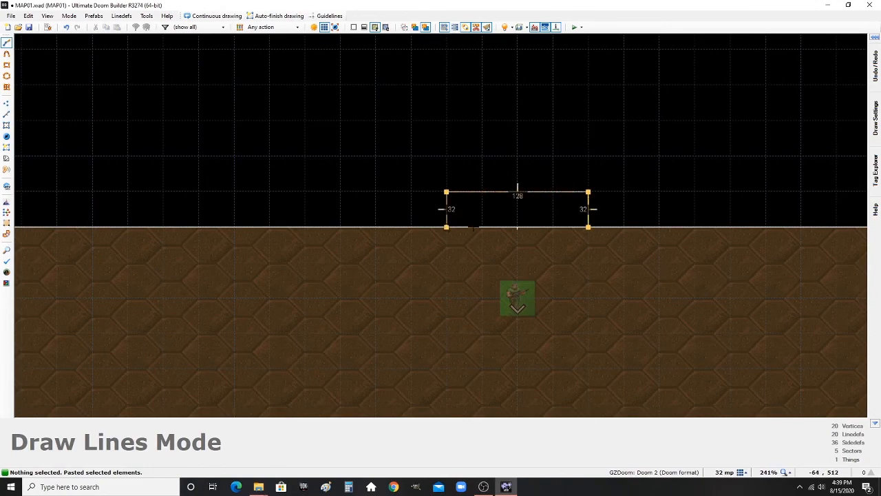
pyautogui.click(590, 228)
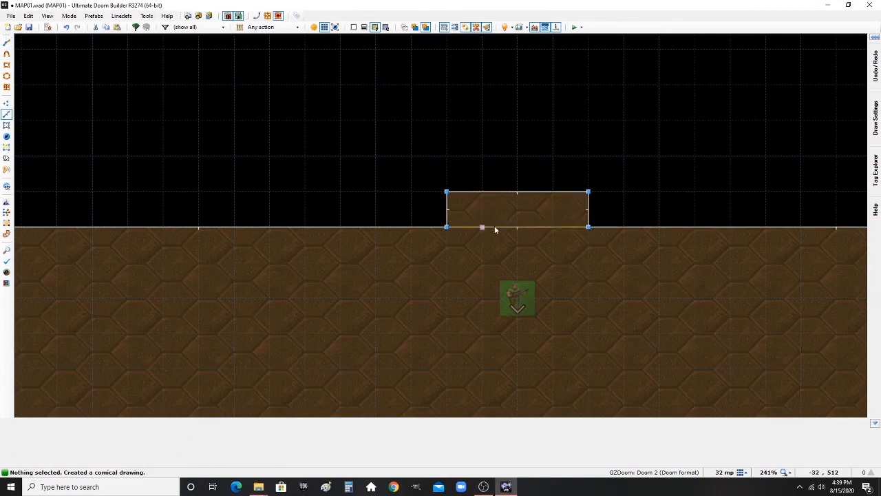
pyautogui.scroll(-6, 494, 227)
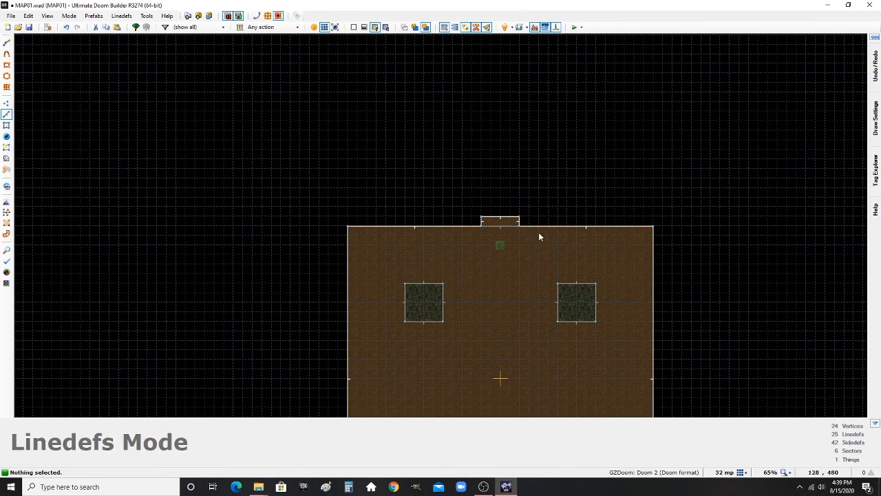
# - In Visual mode, set the middle texture of the north wall section beside the recess to BRICK7
pyautogui.press('w')
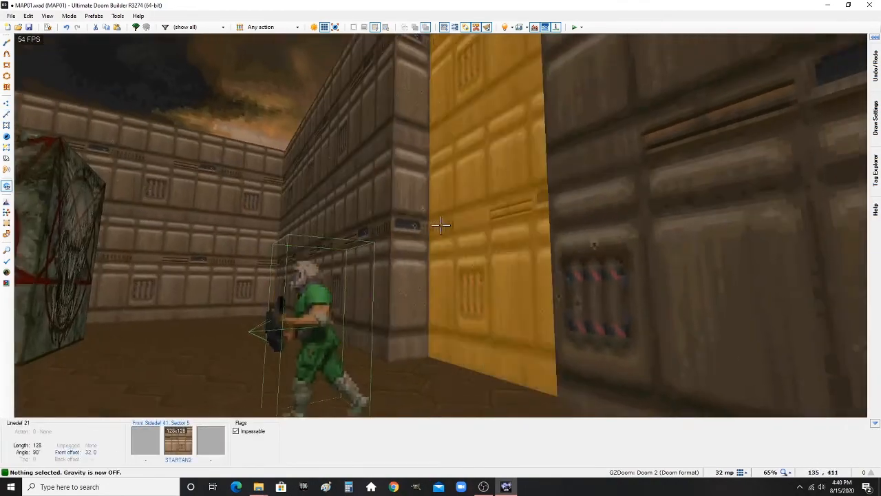
pyautogui.press('d')
pyautogui.press('e')
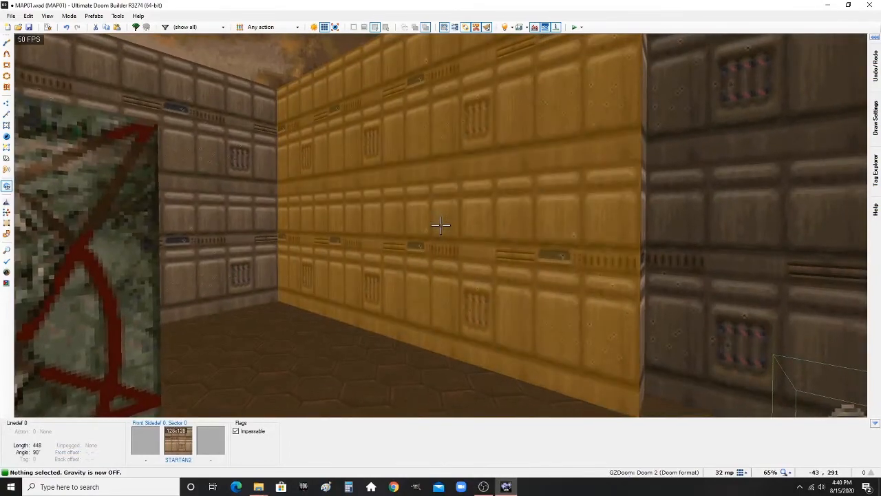
pyautogui.rightClick(441, 225)
pyautogui.click(496, 150)
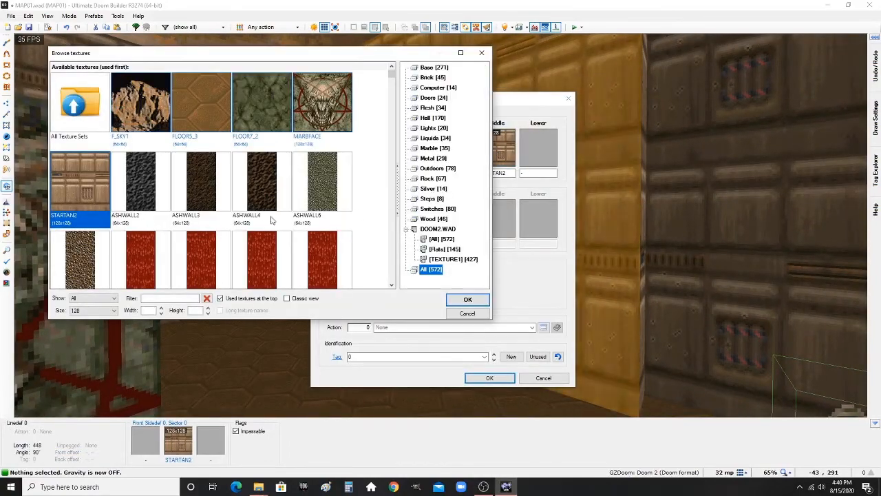
pyautogui.scroll(-5, 266, 174)
pyautogui.click(266, 174)
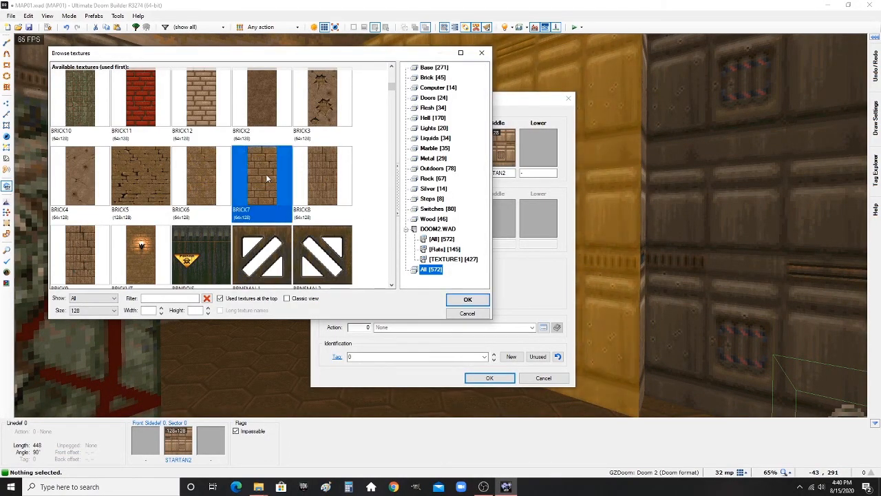
pyautogui.doubleClick(266, 174)
pyautogui.press('Return')
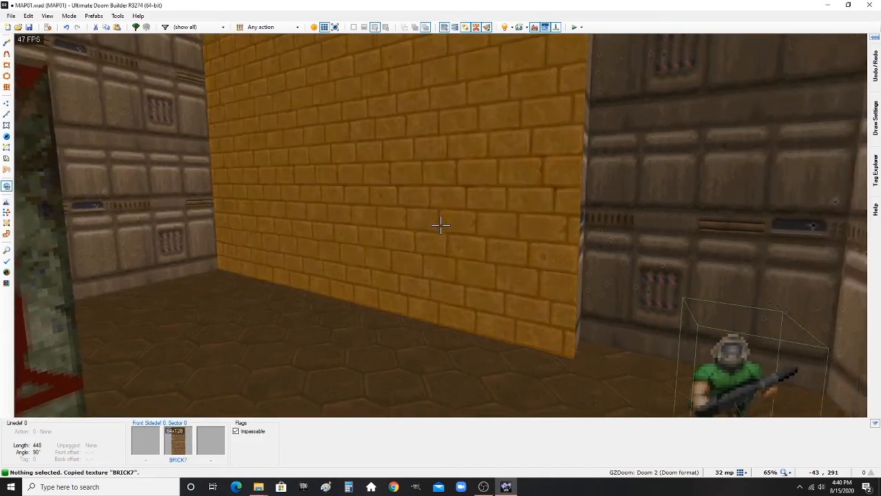
# - Copy the BRICK7 texture and paste it onto the room's remaining outer walls and the recess's side walls
pyautogui.hotkey('ctrl', 'v')
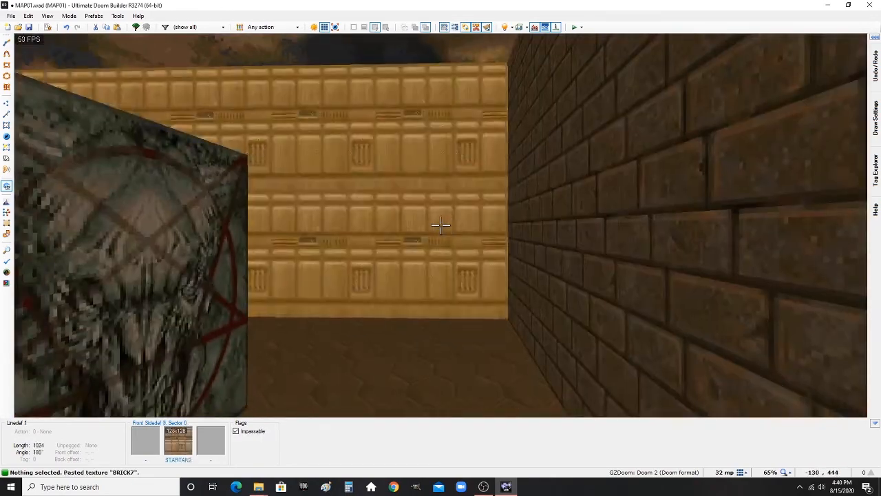
pyautogui.press('d')
pyautogui.press('e')
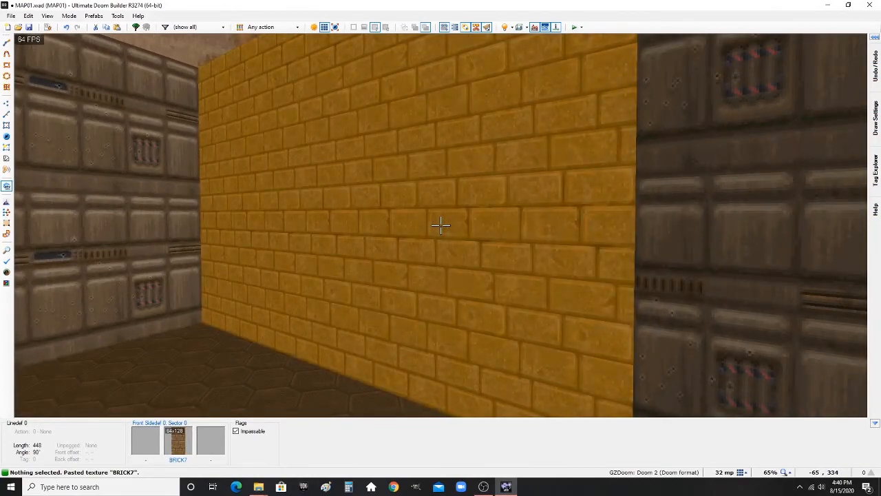
pyautogui.hotkey('ctrl', 'c')
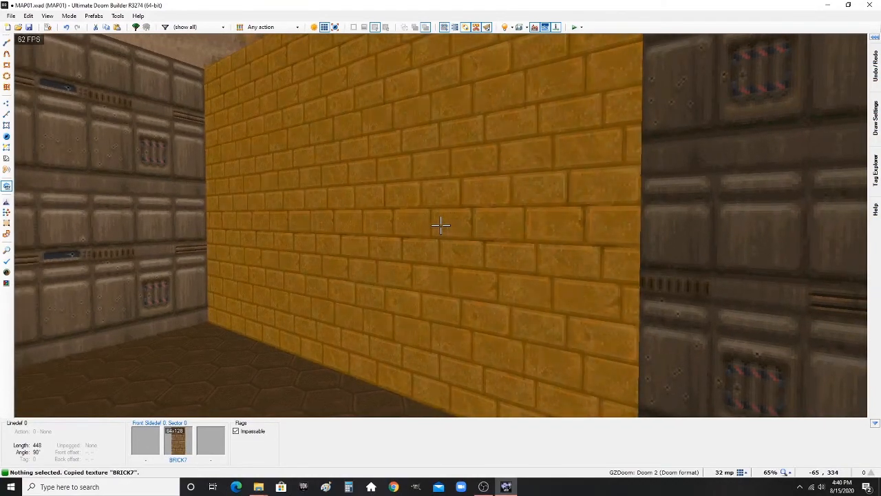
pyautogui.press('e')
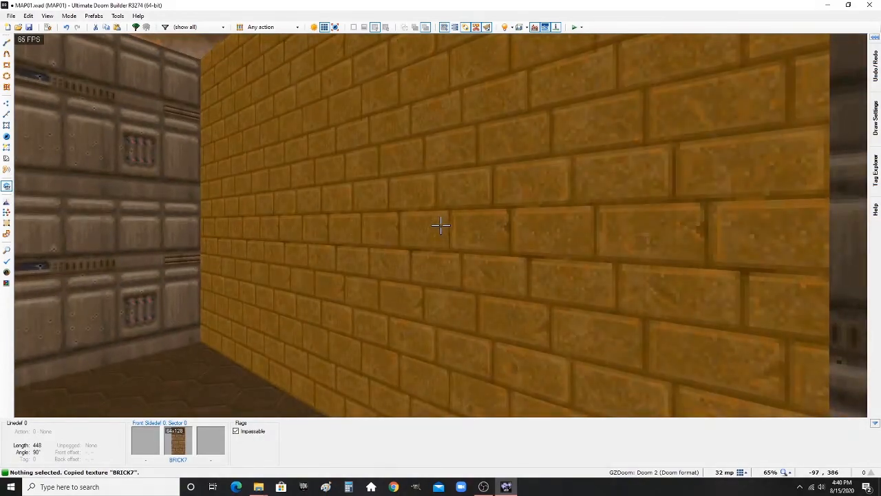
pyautogui.press('e')
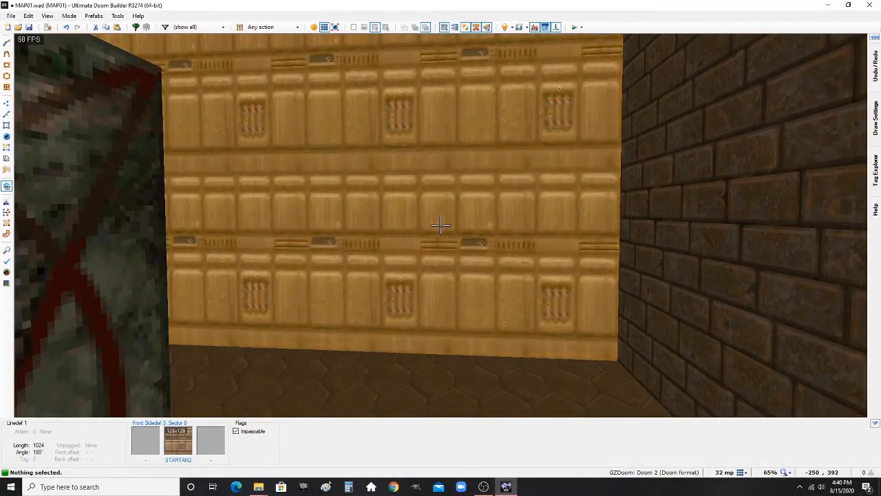
pyautogui.hotkey('ctrl', 'v')
pyautogui.press('s')
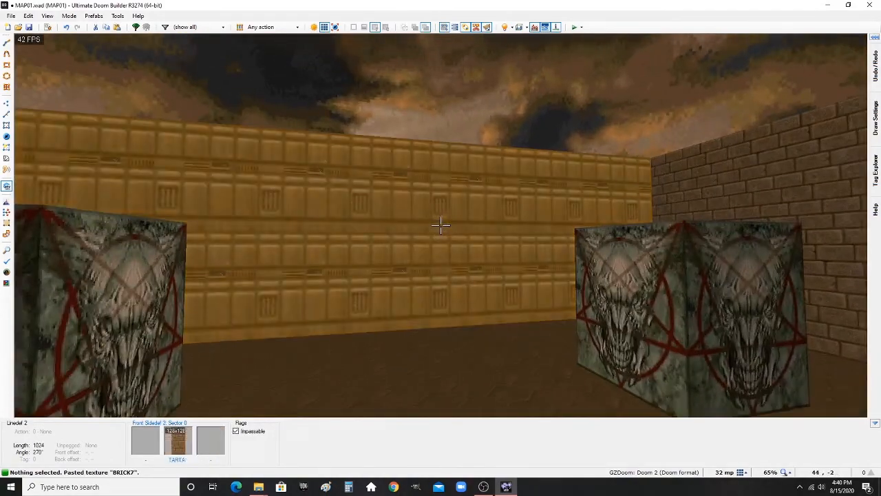
pyautogui.press('d')
pyautogui.press('e')
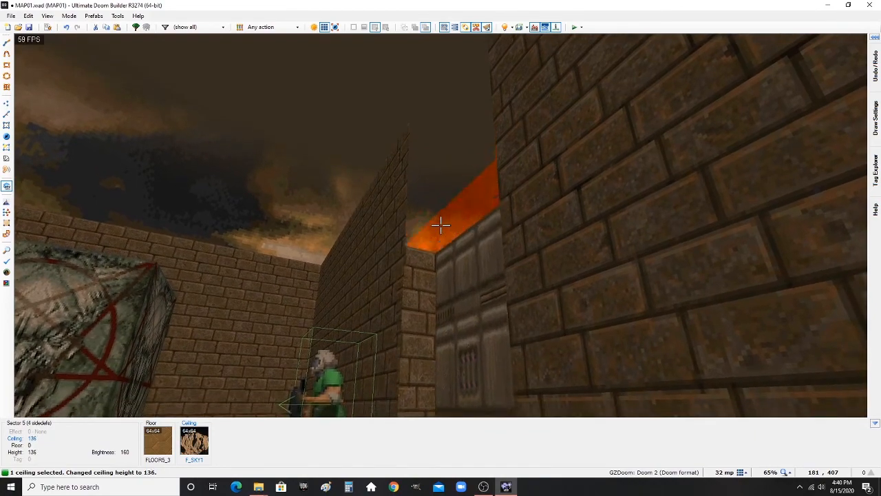
# - Lower the recess ceiling to 128, clear the selection, and paste BRICK7 onto the upper wall above the recess opening
pyautogui.scroll(-1, 440, 225)
pyautogui.click(440, 225)
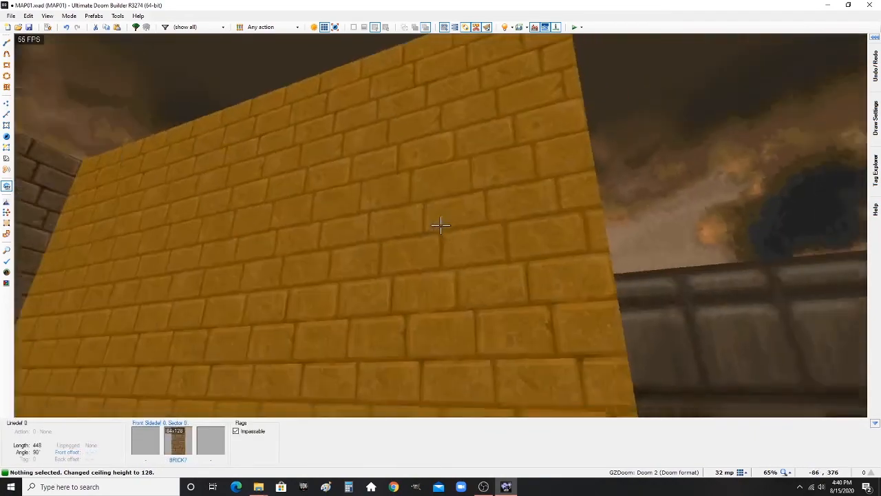
pyautogui.press('e')
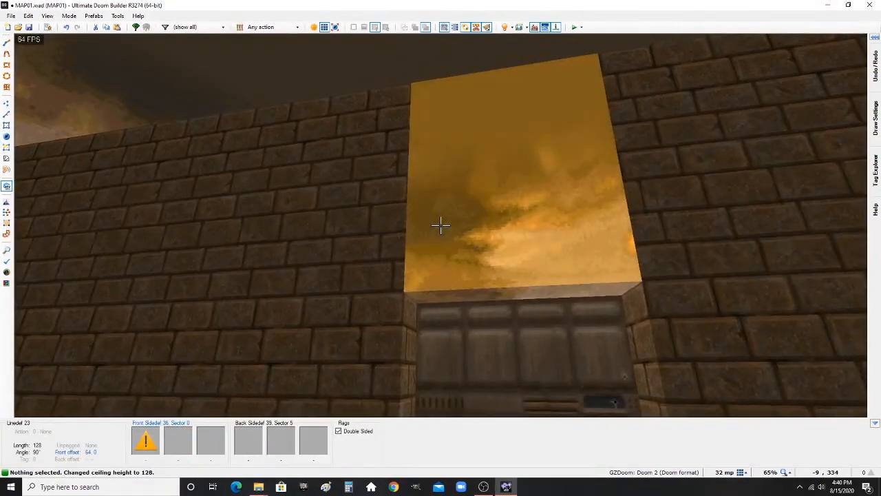
pyautogui.hotkey('ctrl', 'c')
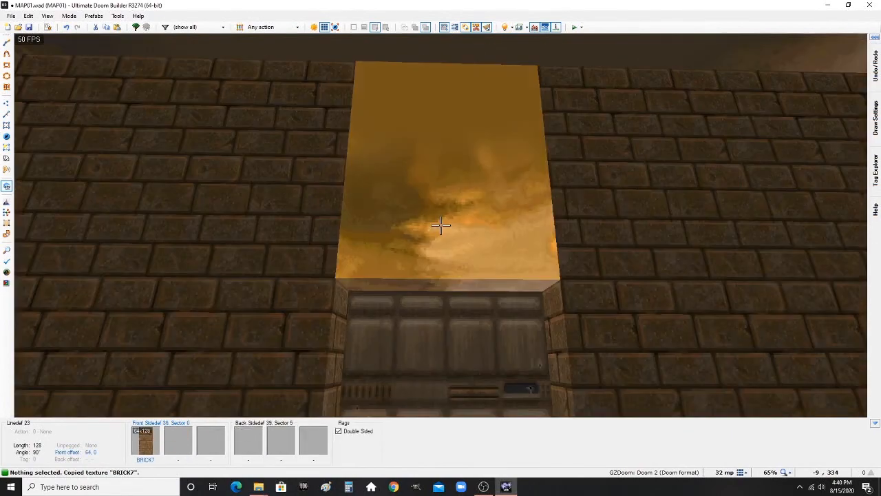
pyautogui.press('d')
pyautogui.press('e')
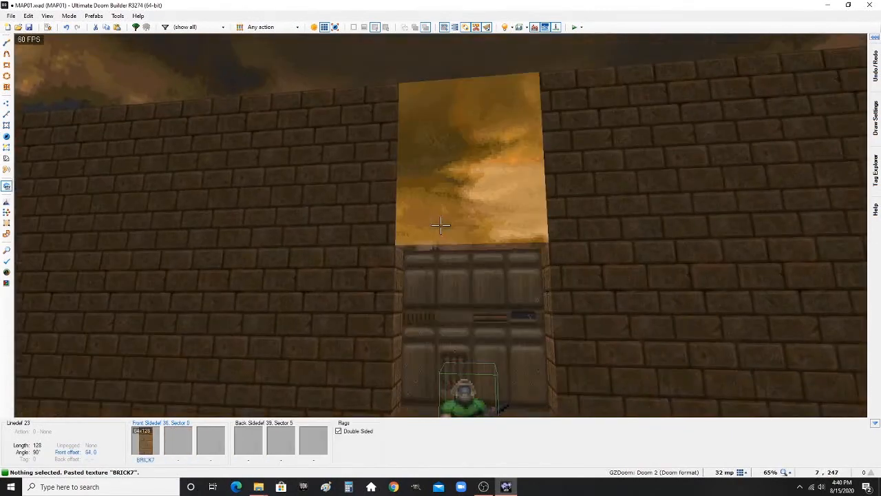
# - Change the recess sector's ceiling flat from sky to FLOOR5_4
pyautogui.press('f')
pyautogui.press('w')
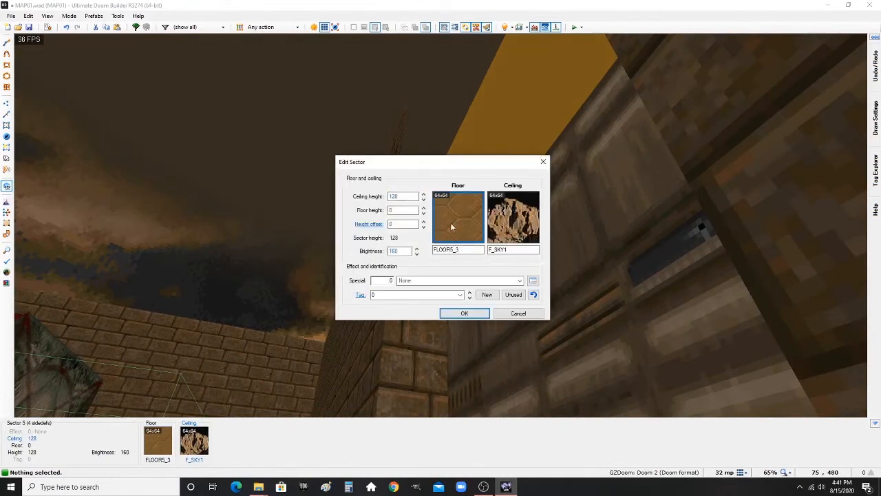
pyautogui.click(509, 222)
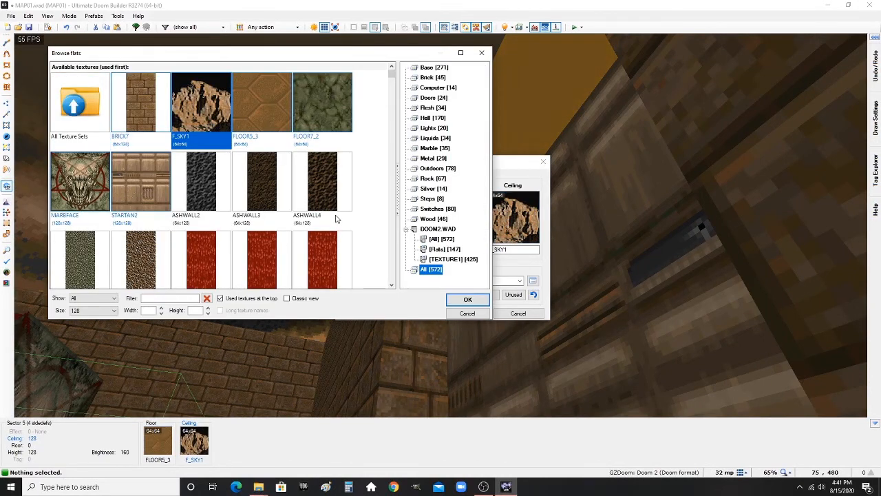
pyautogui.scroll(-5, 349, 224)
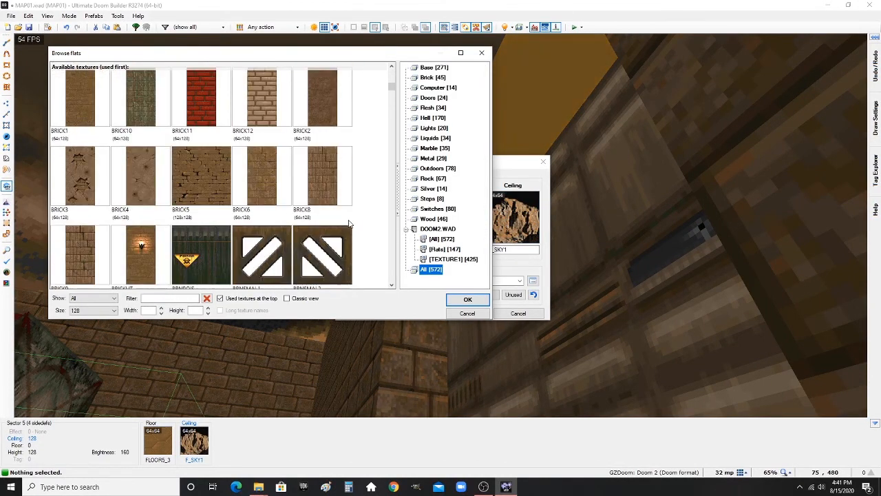
pyautogui.scroll(-2, 157, 215)
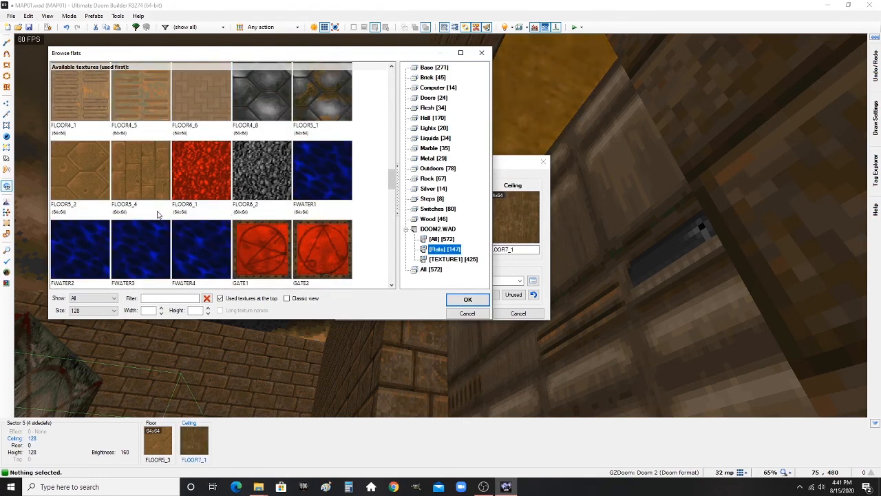
pyautogui.doubleClick(133, 181)
pyautogui.press('Return')
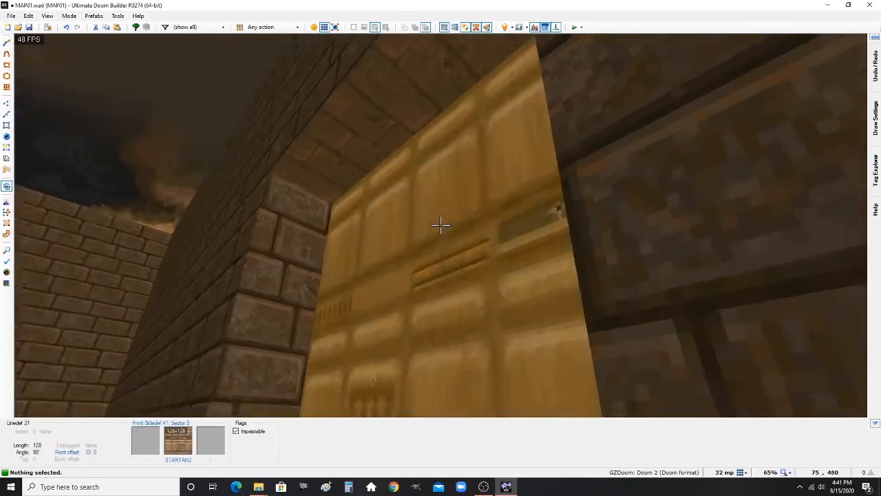
# - Set the recess sector's brightness to 128
pyautogui.press('e')
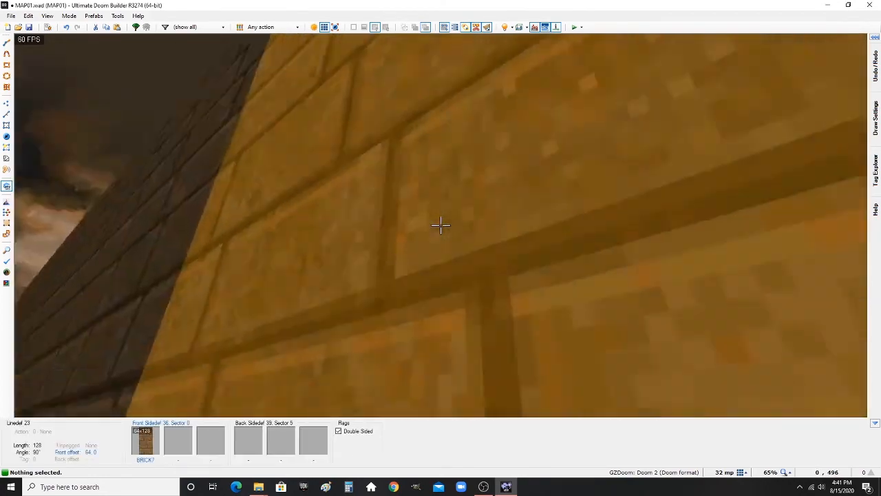
pyautogui.press('d')
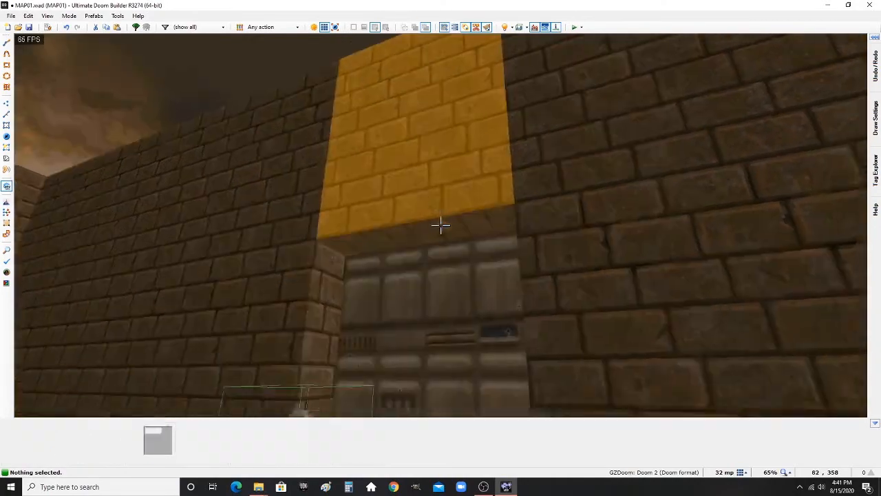
pyautogui.press('d')
pyautogui.press('w')
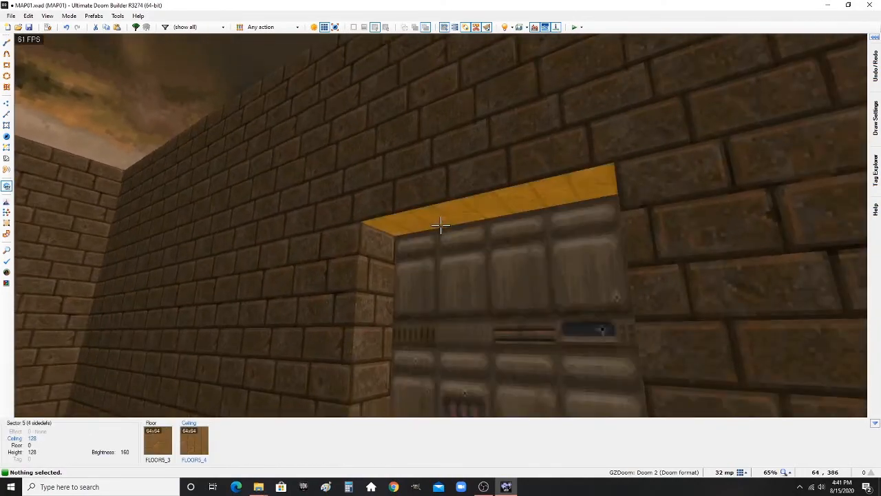
pyautogui.press('-')
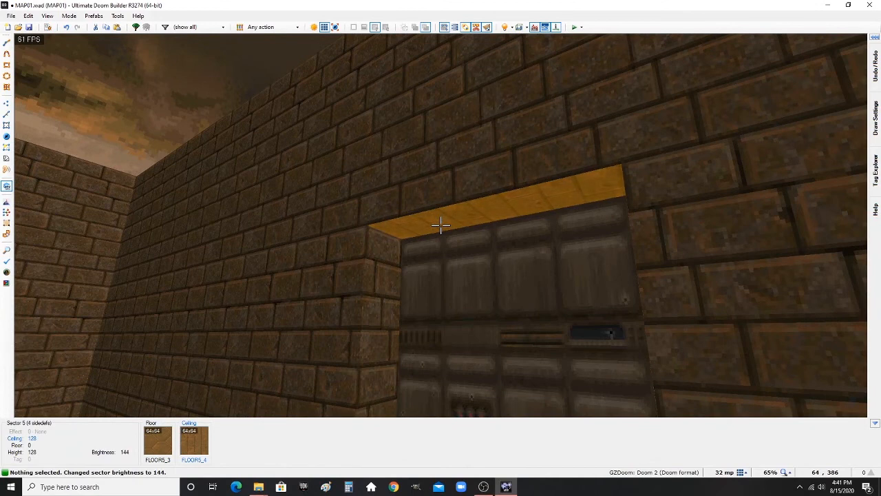
pyautogui.press('-')
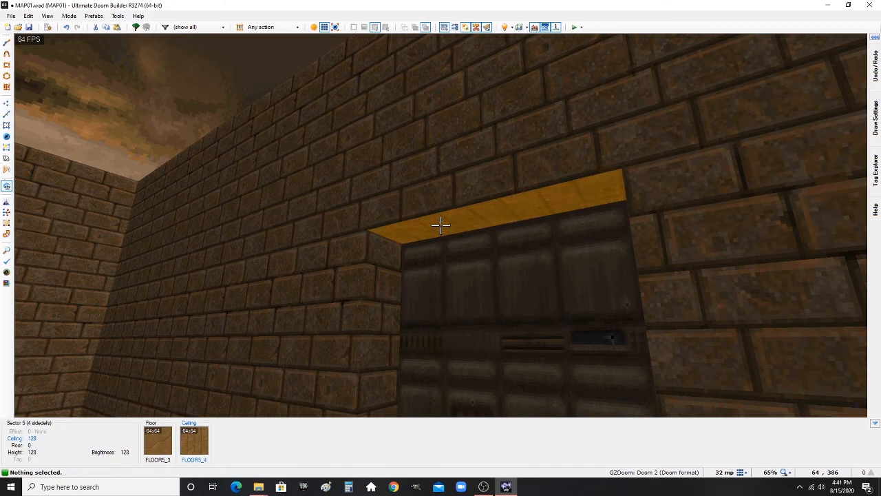
pyautogui.press('-')
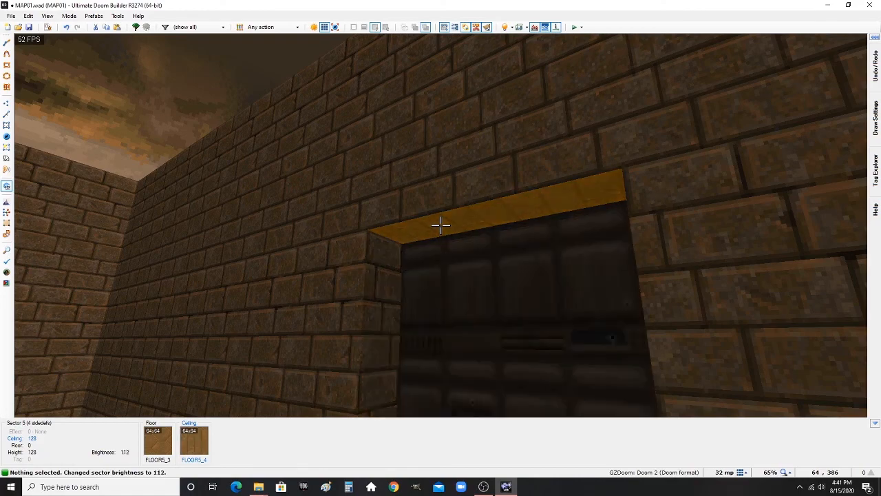
pyautogui.press('=')
# - Apply the BIGDOOR7 texture to the recess's back wall and reset its texture offsets
pyautogui.press('d')
pyautogui.press('e')
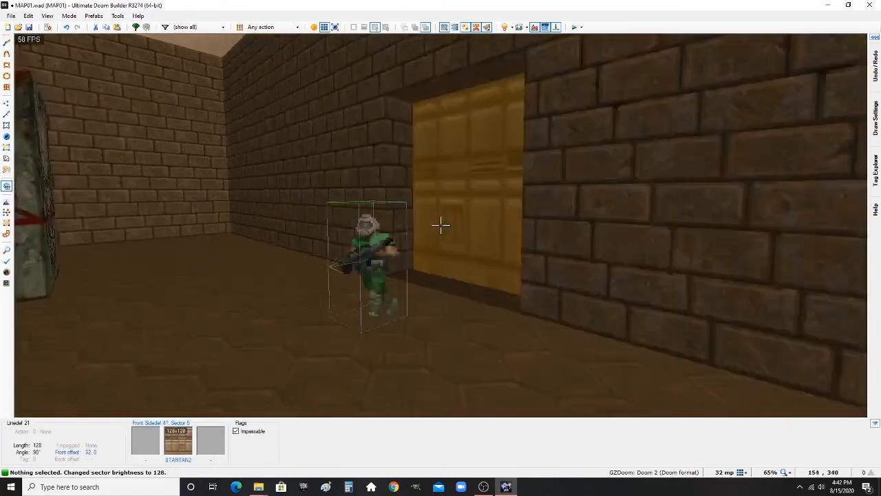
pyautogui.press('d')
pyautogui.press('e')
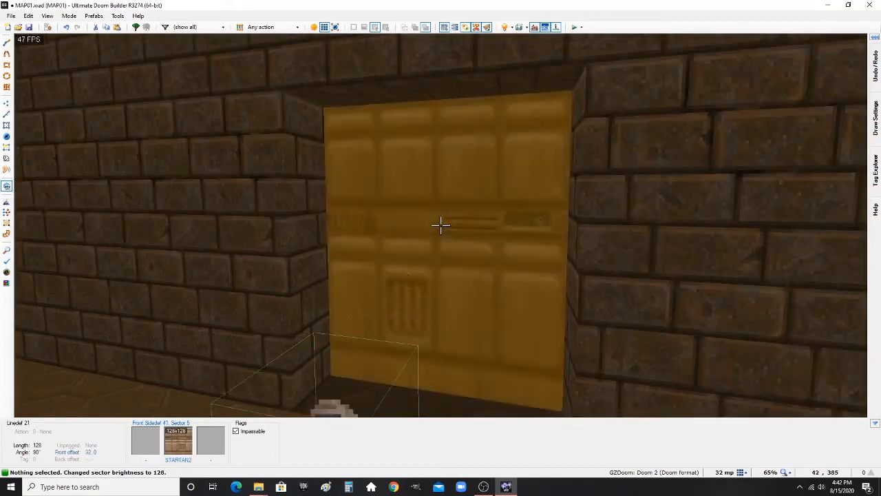
pyautogui.rightClick(441, 223)
pyautogui.click(508, 140)
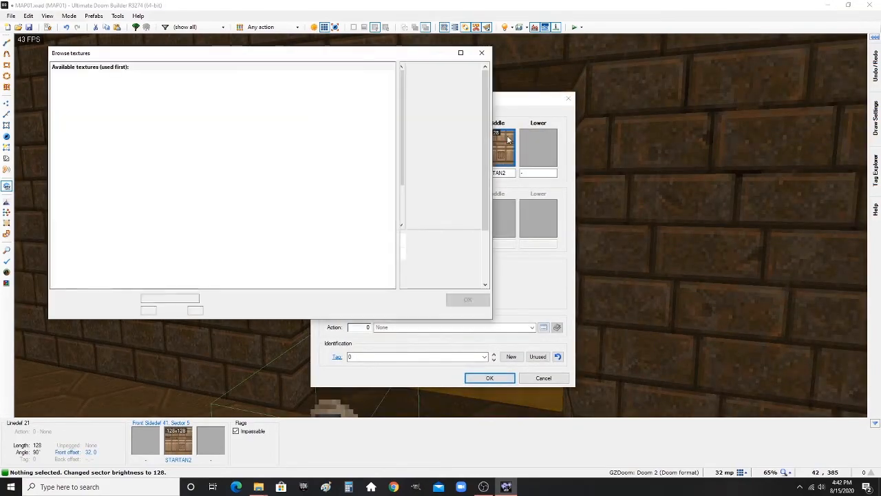
pyautogui.write('DOO')
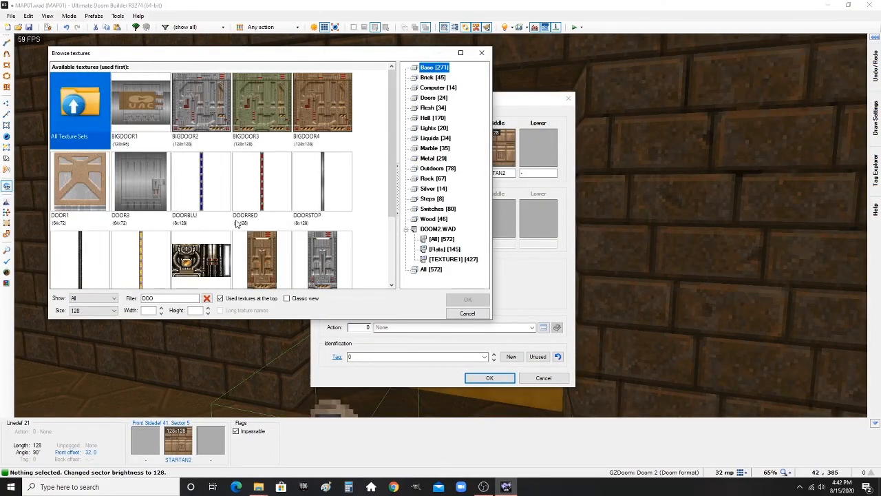
pyautogui.doubleClick(205, 179)
pyautogui.press('Return')
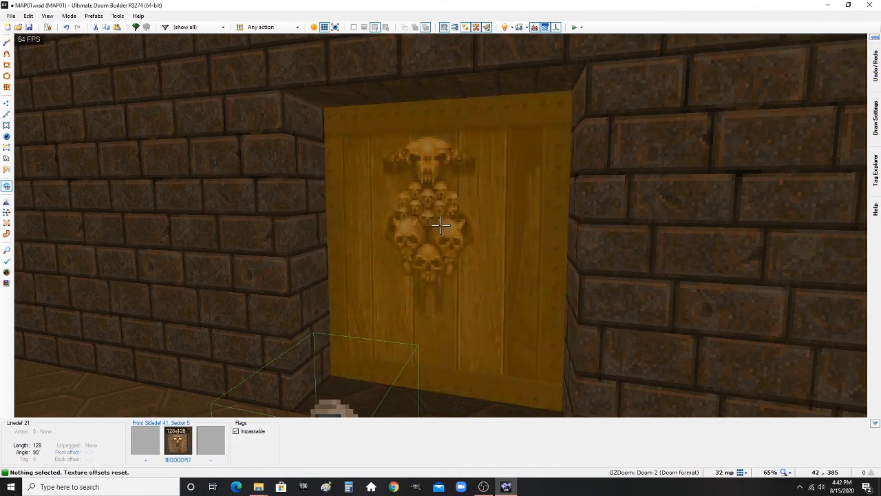
# - Examine the textured door up close and from across the room, including the surrounding brick walls and pillars
pyautogui.press('d')
pyautogui.press('e')
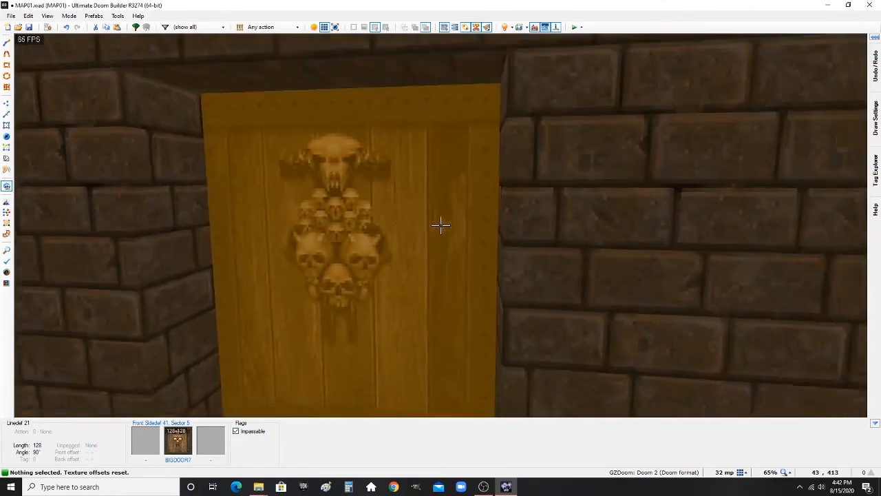
pyautogui.press('s')
pyautogui.press('e')
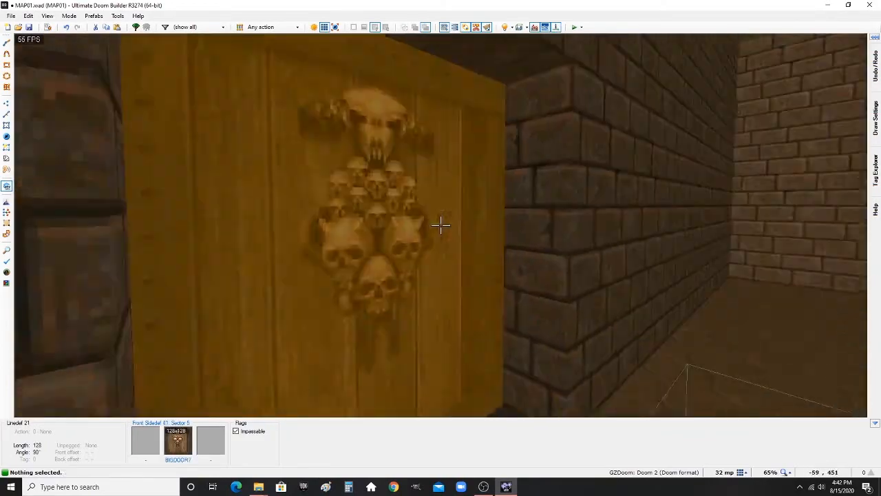
pyautogui.press('d')
pyautogui.press('f')
pyautogui.press('d')
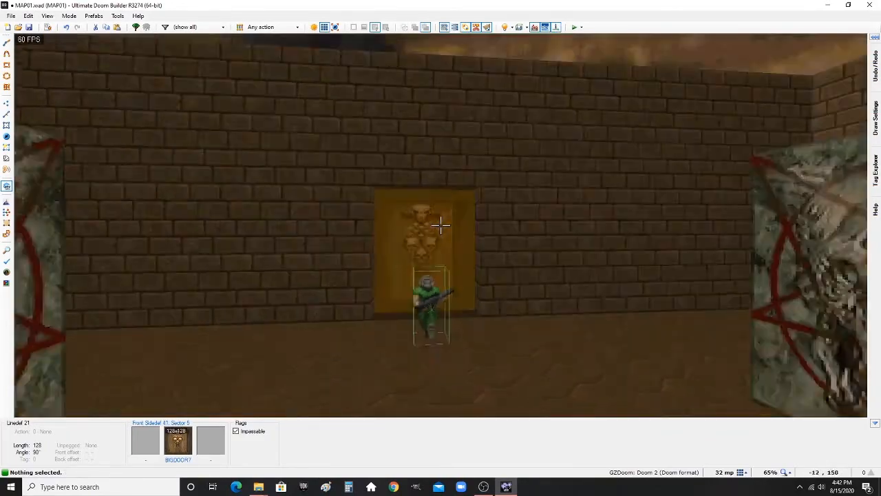
pyautogui.press('s')
pyautogui.press('e')
pyautogui.press('f')
pyautogui.press('d')
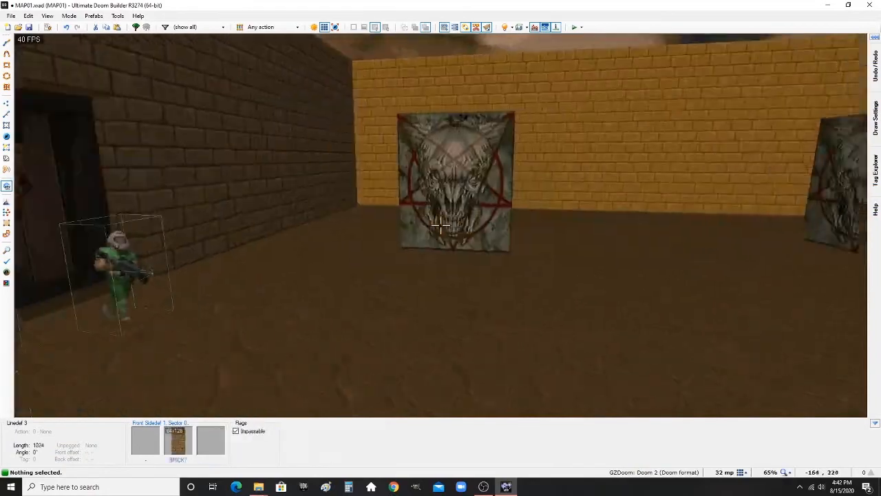
pyautogui.press('e')
pyautogui.press('e')
pyautogui.press('d')
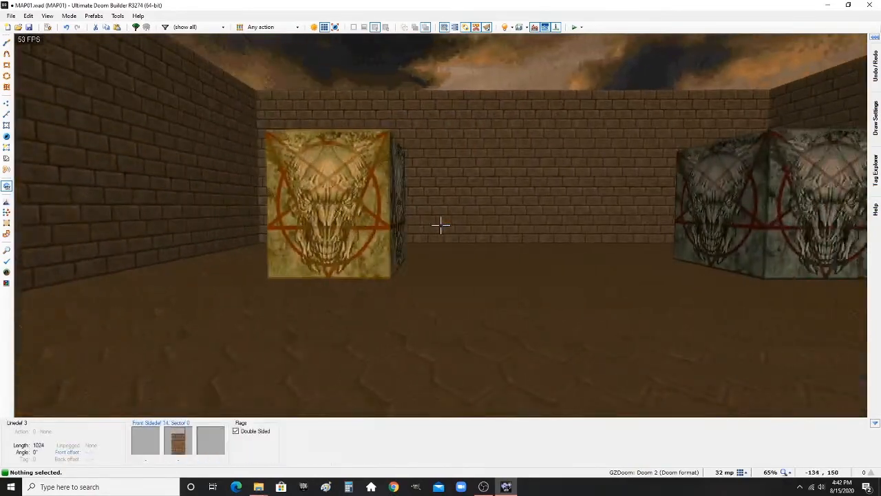
pyautogui.press('e')
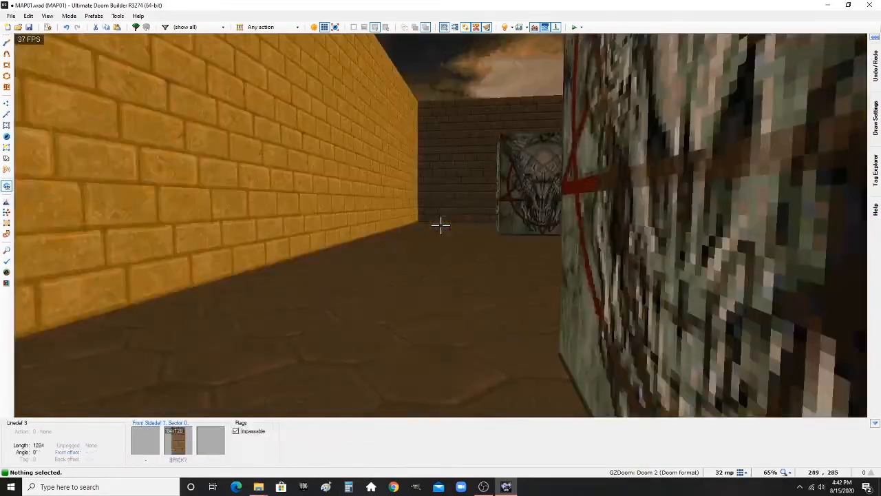
pyautogui.press('e')
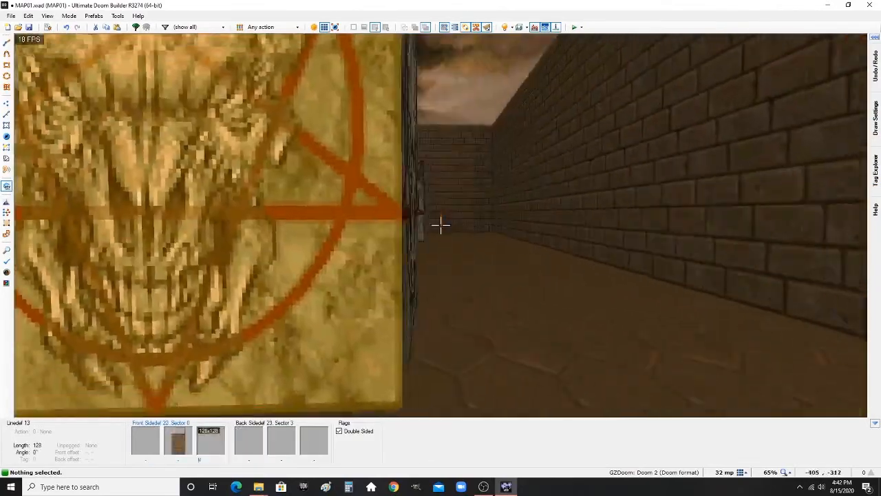
# - Toggle gravity in the 3D view and examine the room, pillars and door from floor level and from above
pyautogui.press('e')
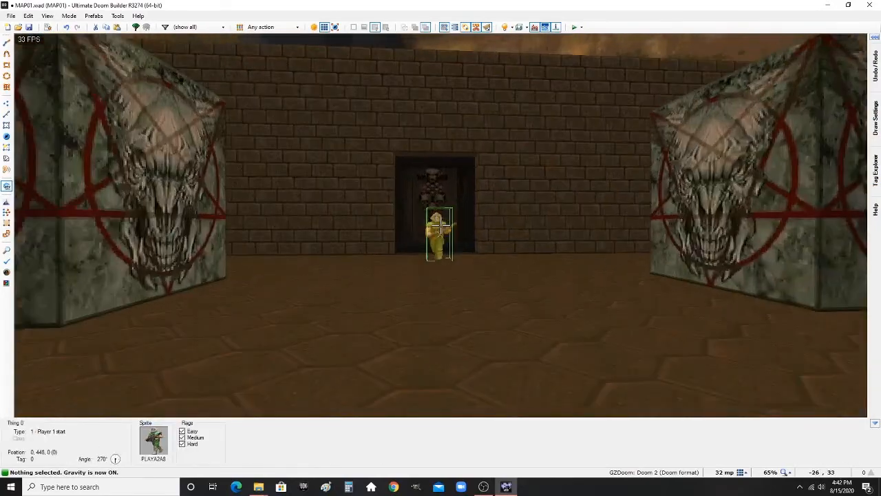
pyautogui.press('e')
pyautogui.press('g')
pyautogui.press('d')
pyautogui.press('e')
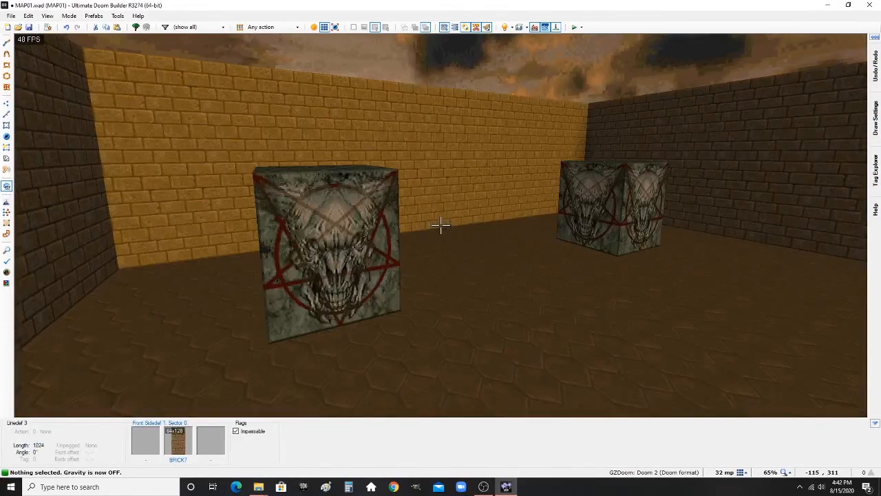
pyautogui.press('e')
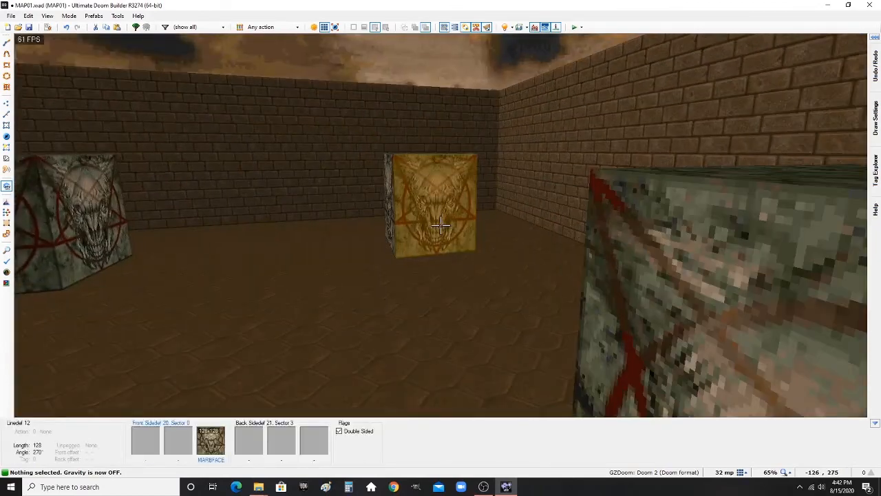
pyautogui.press('d')
pyautogui.press('d')
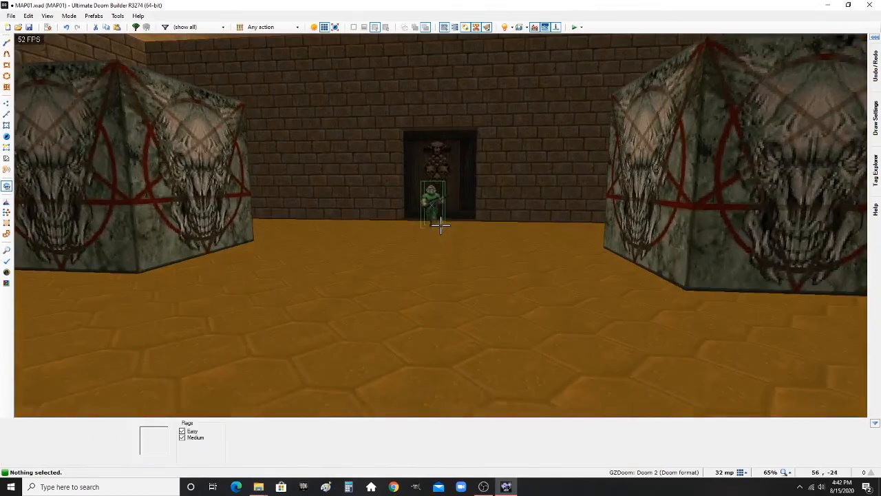
pyautogui.press('e')
pyautogui.press('g')
pyautogui.press('e')
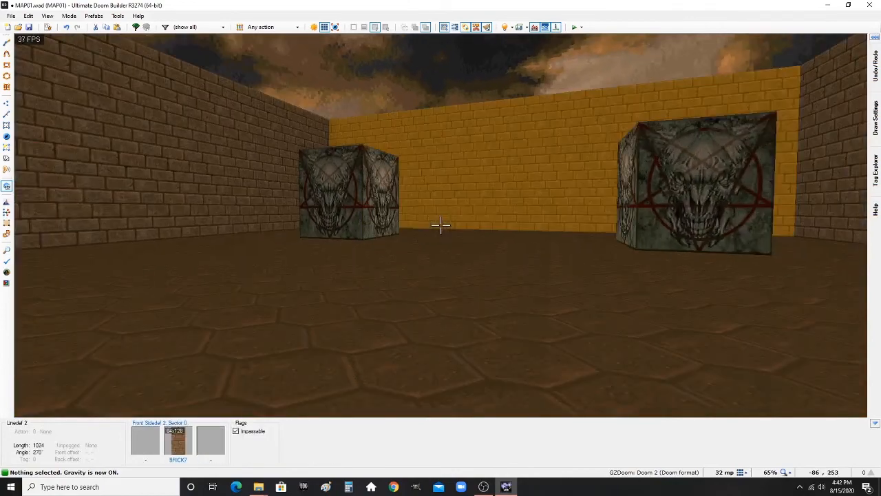
pyautogui.press('s')
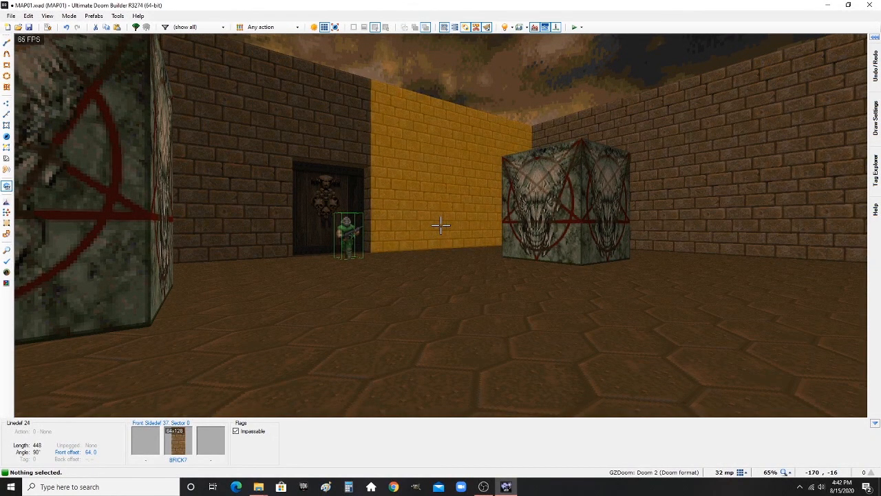
pyautogui.press('s')
pyautogui.press('w')
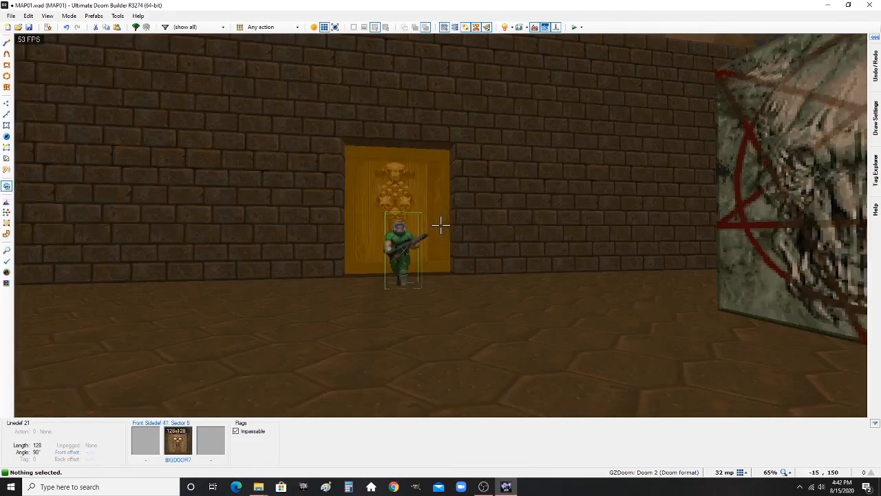
pyautogui.press('w')
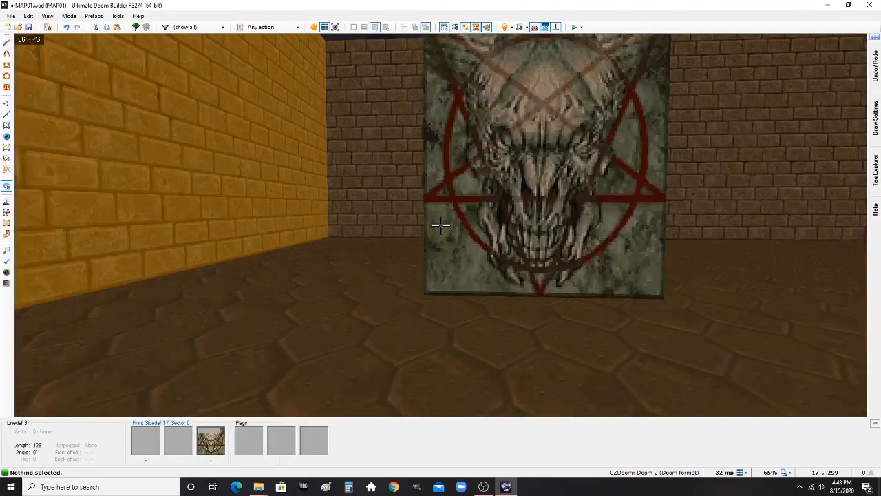
pyautogui.press('s')
# - Return to the 2D map and save it as demomap3_lild.wad in the lessos in level design folder
pyautogui.press('q')
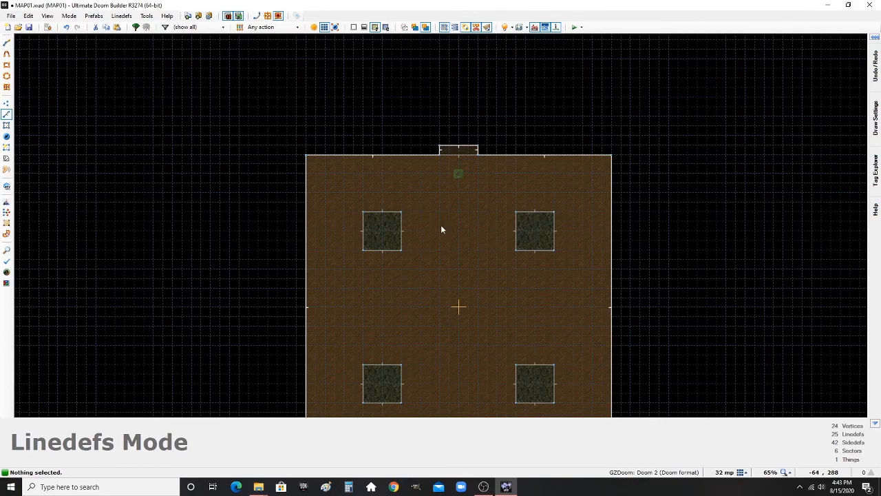
pyautogui.hotkey('ctrl', 's')
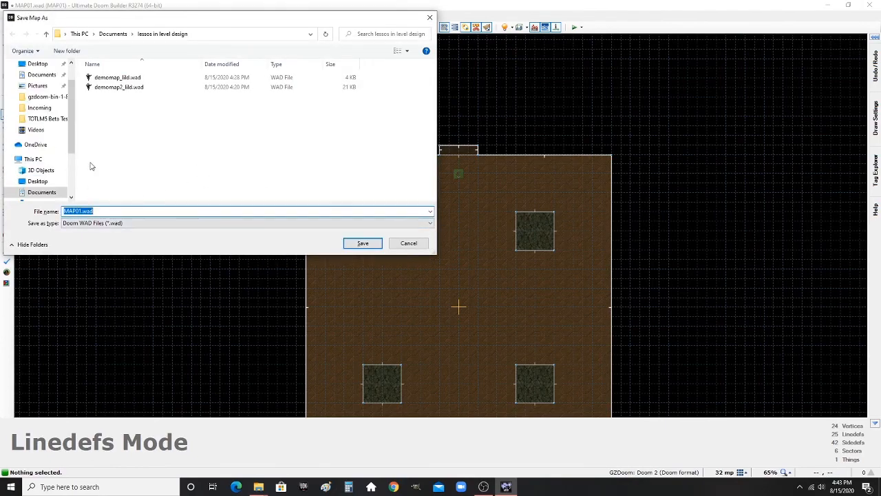
pyautogui.click(115, 87)
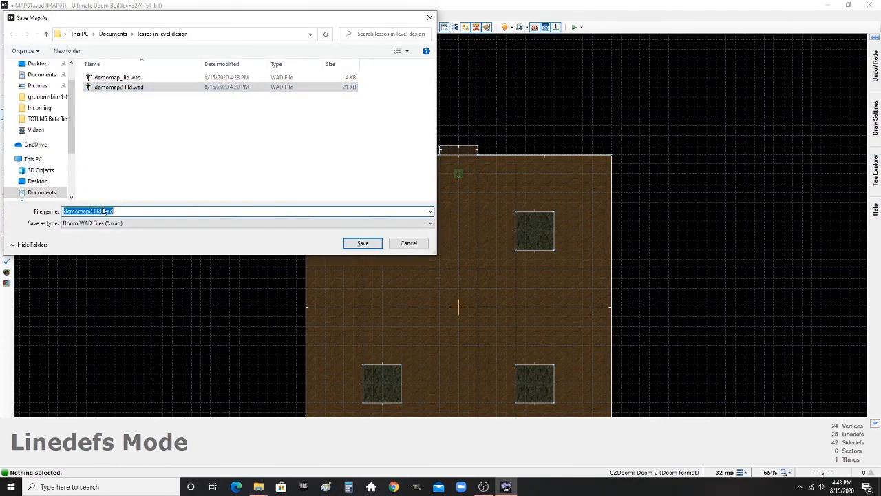
pyautogui.press('BackSpace')
pyautogui.write('3')
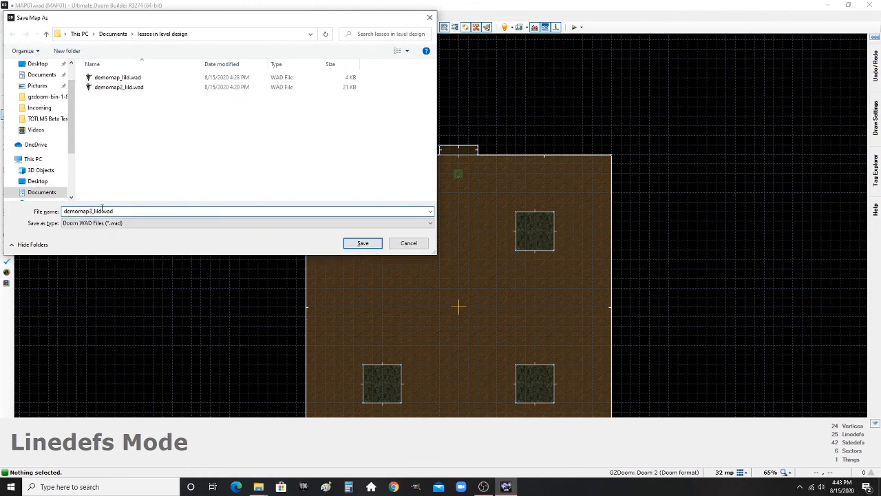
pyautogui.press('Return')
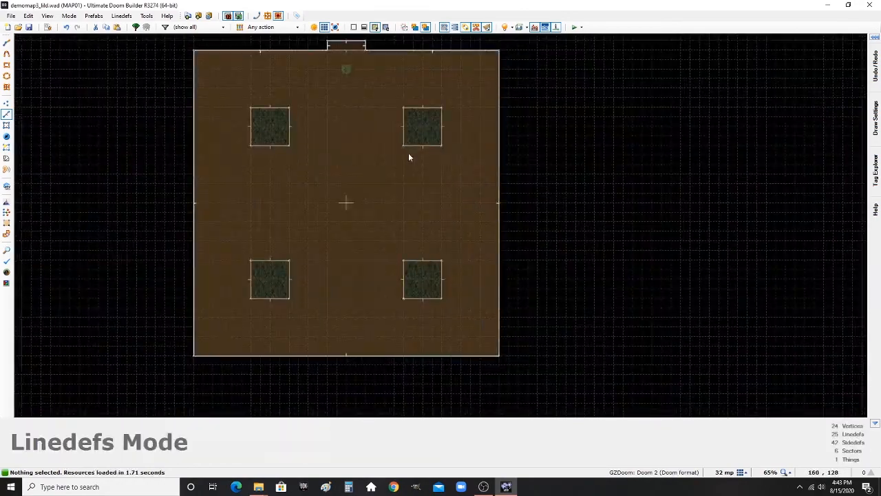
# - Place a Cyberdemon thing at the room's centre, at position 0, 0 with a 90° angle
pyautogui.scroll(-3, 405, 204)
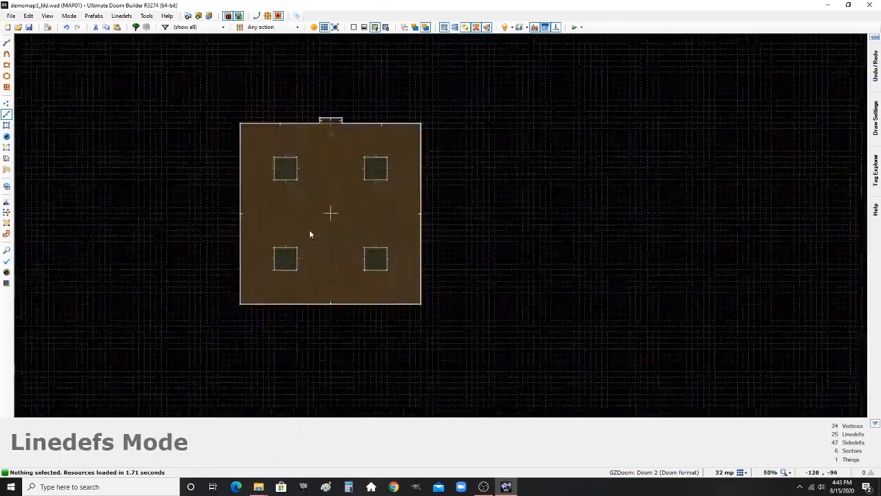
pyautogui.press('t')
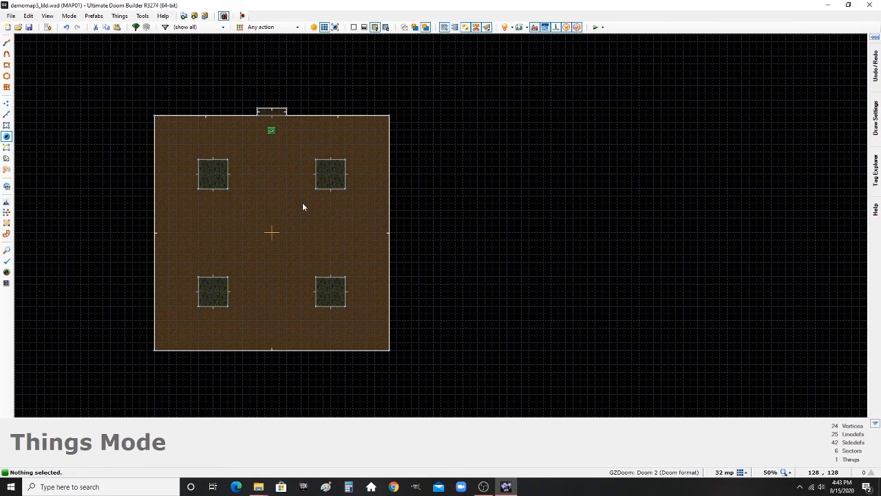
pyautogui.scroll(-1, 354, 209)
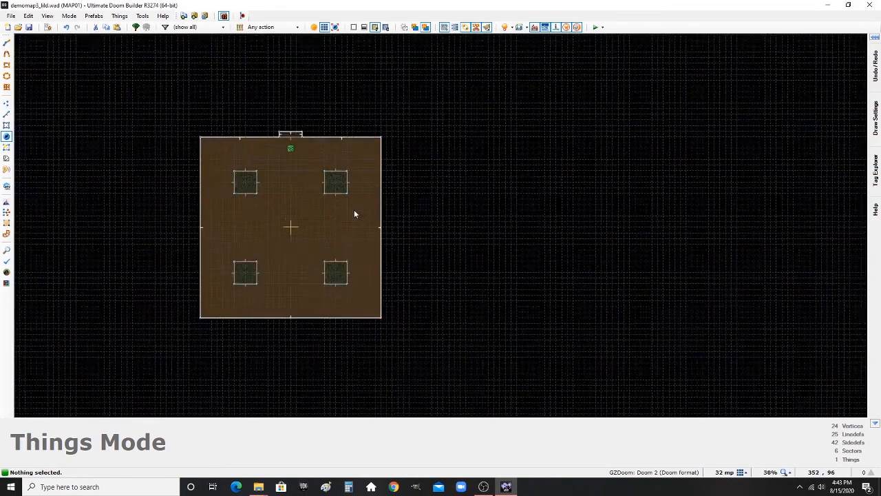
pyautogui.scroll(3, 287, 253)
pyautogui.scroll(-4, 303, 291)
pyautogui.scroll(4, 334, 250)
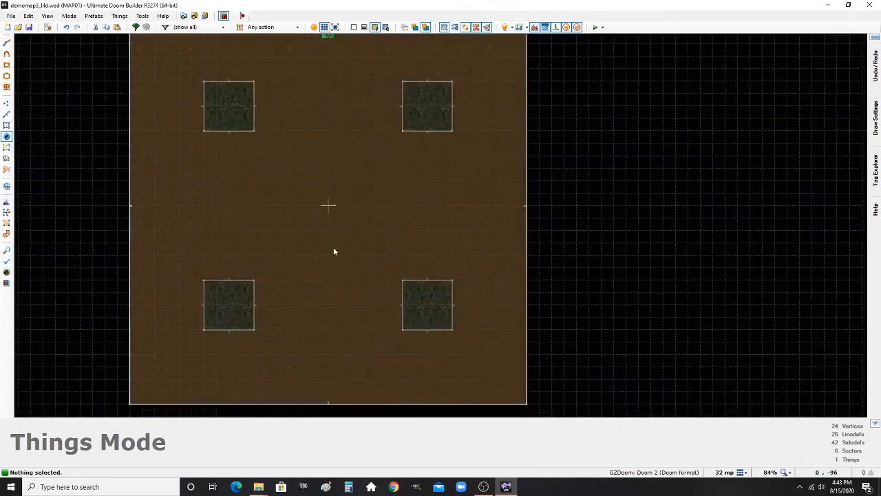
pyautogui.scroll(-3, 335, 250)
pyautogui.scroll(6, 330, 226)
pyautogui.scroll(-4, 348, 251)
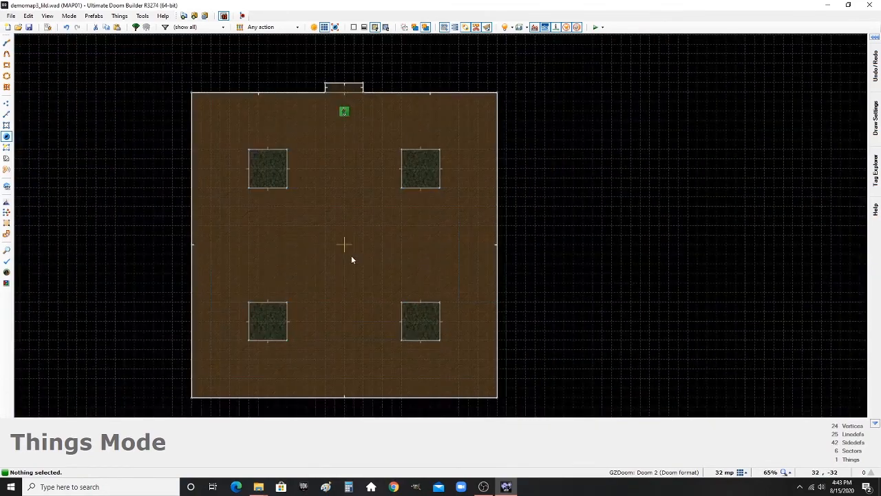
pyautogui.scroll(5, 350, 253)
pyautogui.scroll(-5, 383, 265)
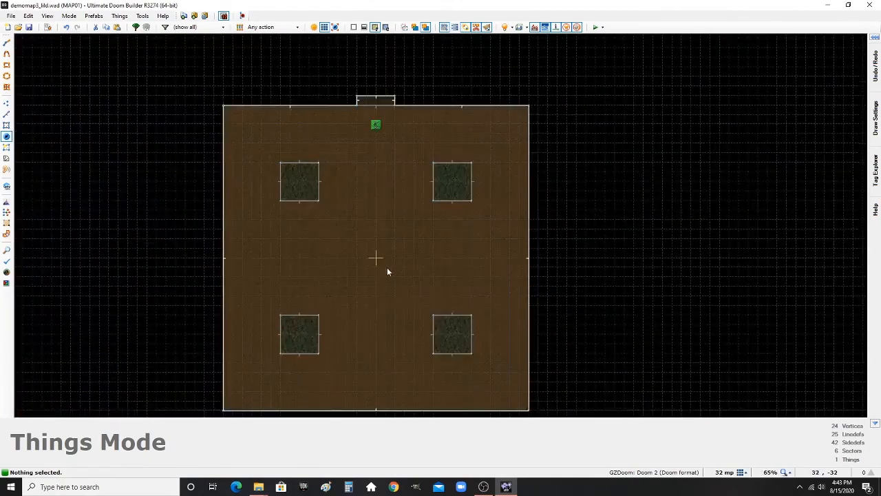
pyautogui.scroll(4, 382, 264)
pyautogui.rightClick(368, 245)
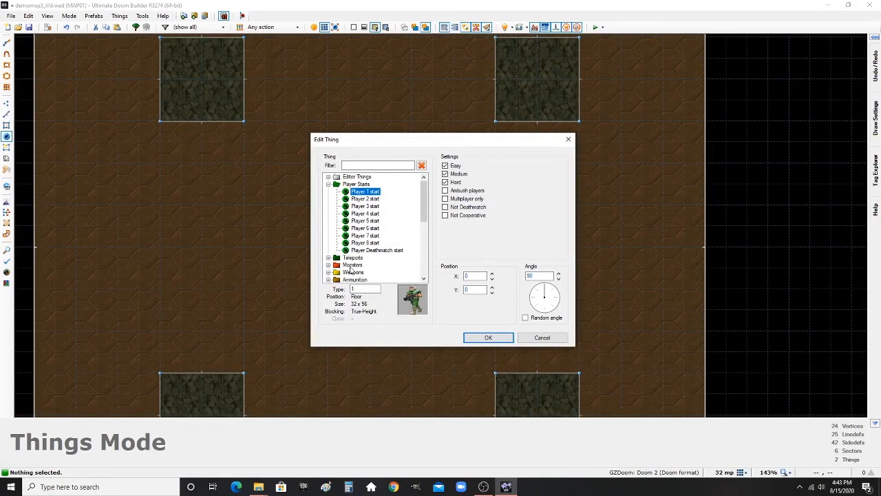
pyautogui.doubleClick(351, 266)
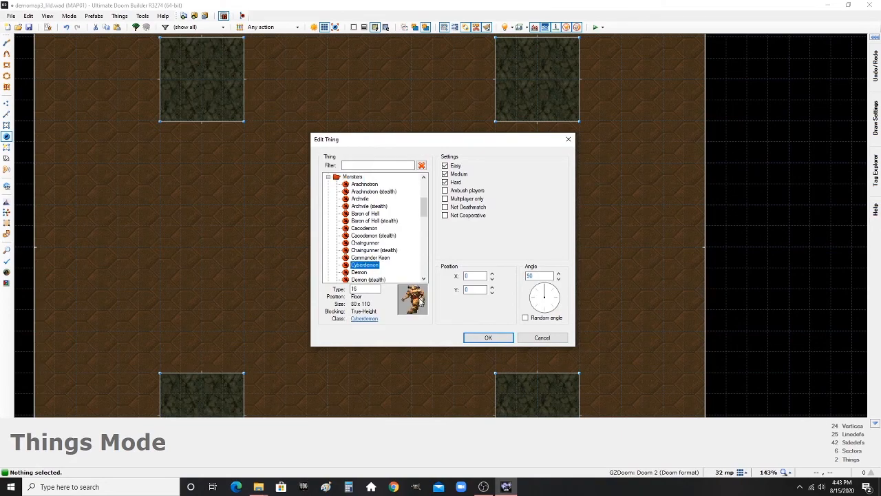
pyautogui.click(491, 338)
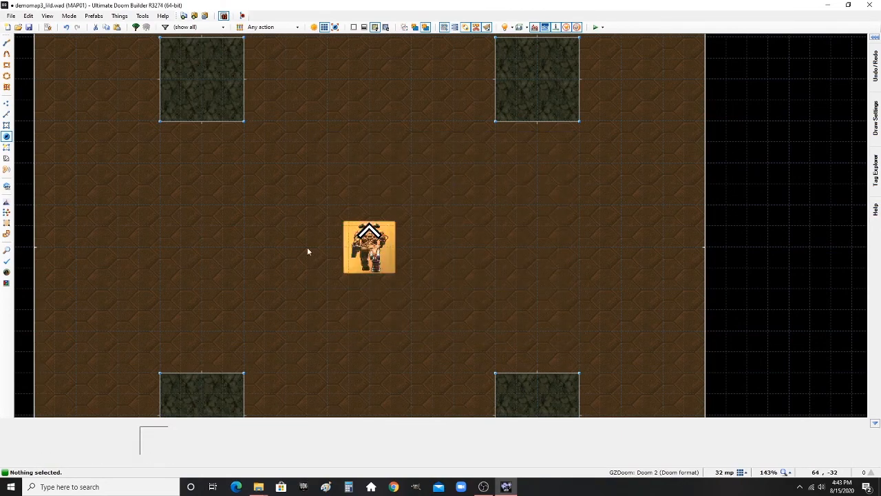
# - Examine the Cyberdemon in the 3D view with gravity off, from above and up close, alongside the pillars and player start
pyautogui.scroll(-1, 510, 295)
pyautogui.scroll(-3, 510, 295)
pyautogui.press('q')
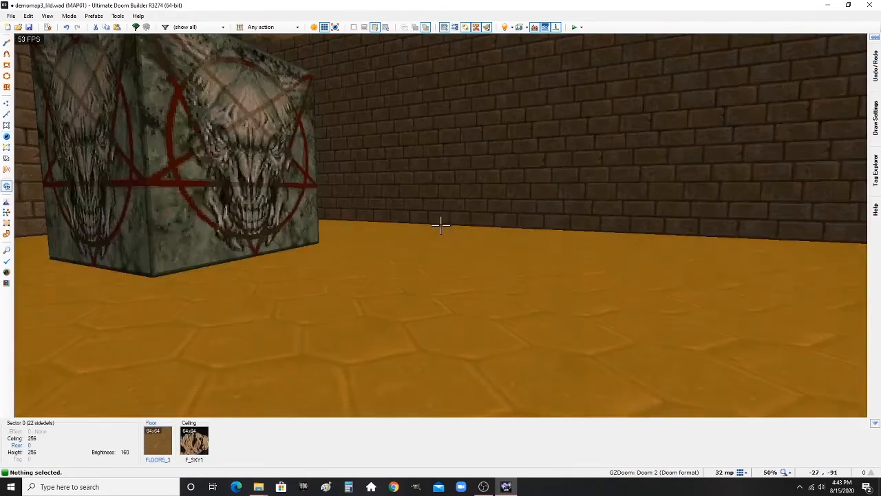
pyautogui.press('g')
pyautogui.press('d')
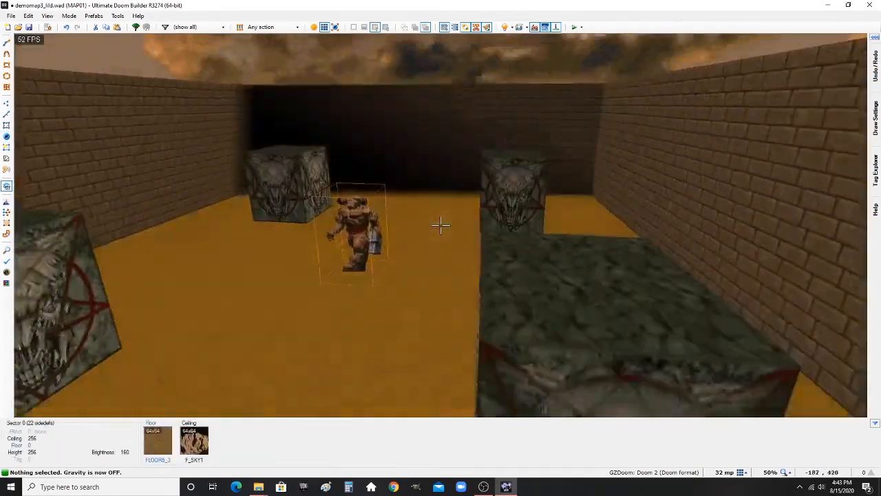
pyautogui.press('s')
pyautogui.press('d')
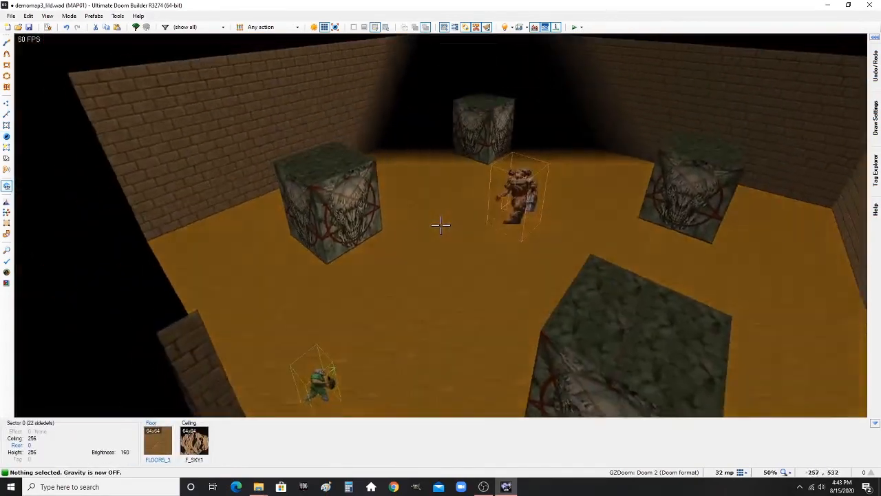
pyautogui.press('e')
pyautogui.press('d')
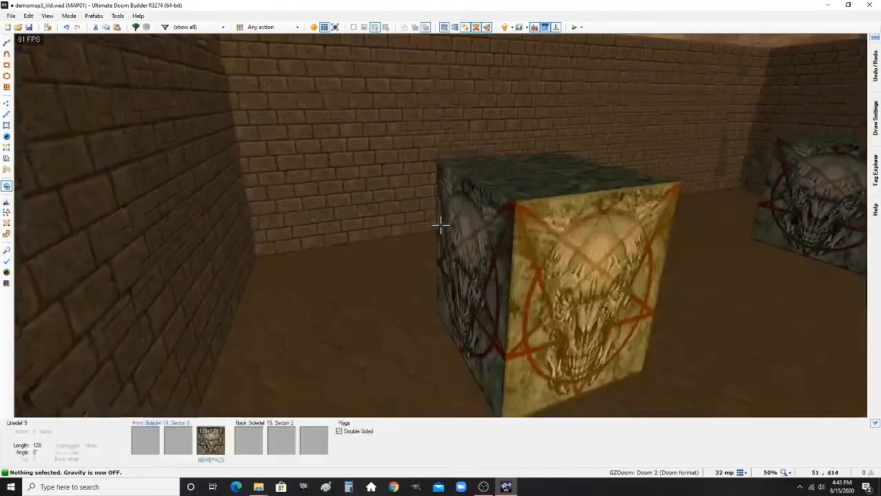
pyautogui.press('e')
pyautogui.press('d')
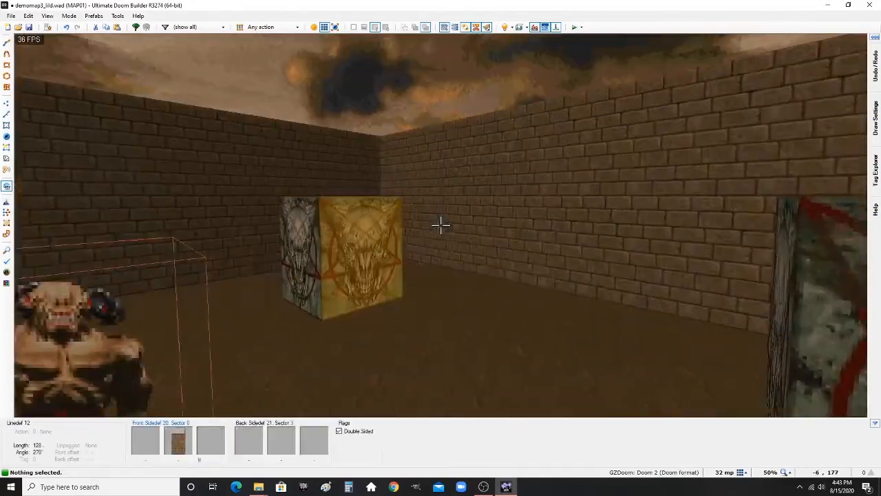
pyautogui.press('e')
pyautogui.press('e')
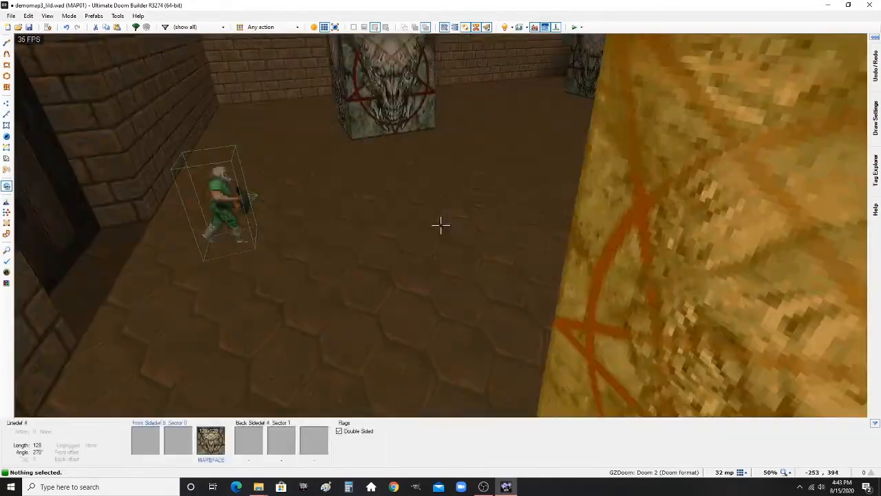
pyautogui.press('f')
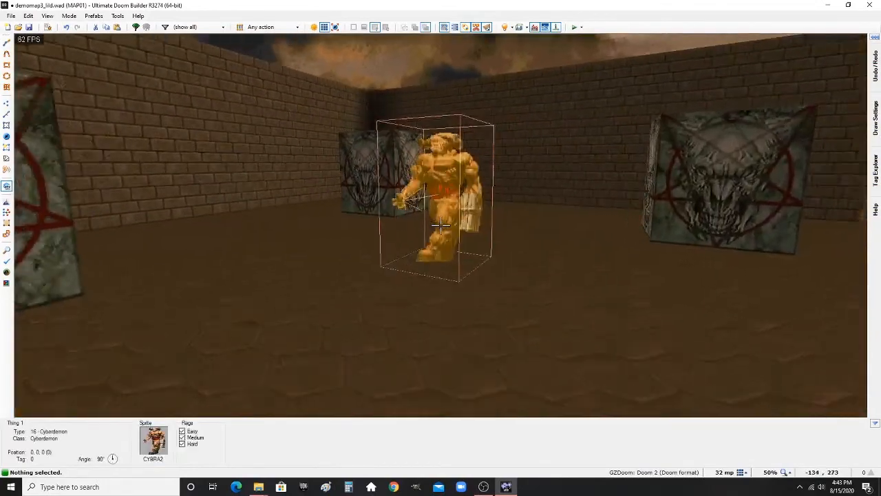
pyautogui.press('e')
pyautogui.press('w')
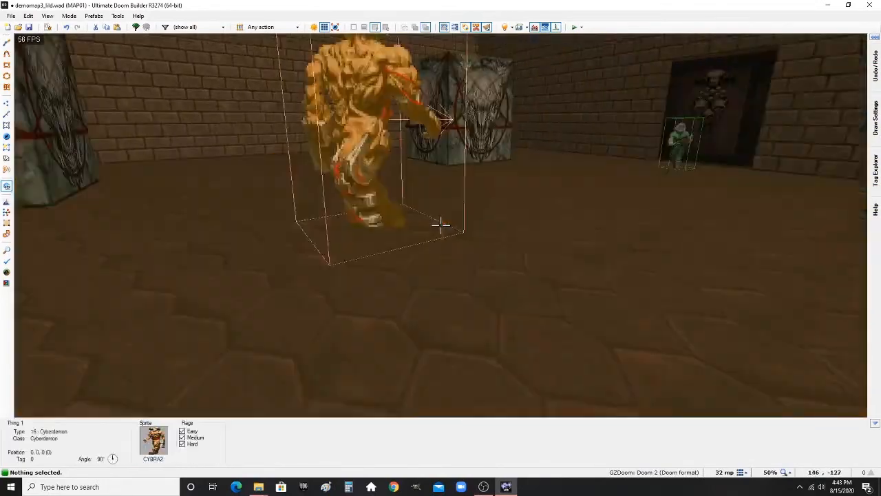
pyautogui.press('w')
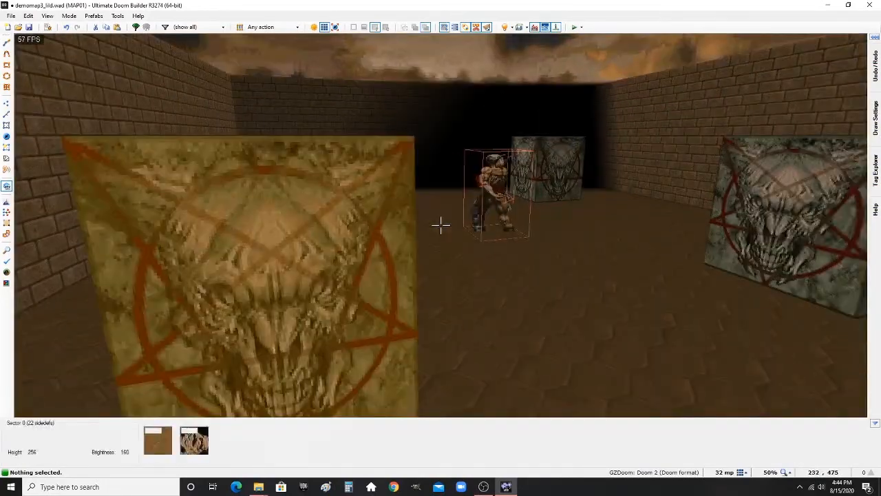
# - Compare the Cyberdemon with the pillars from several sides, turn gravity on for a floor-level view, and return to the 2D map
pyautogui.press('f')
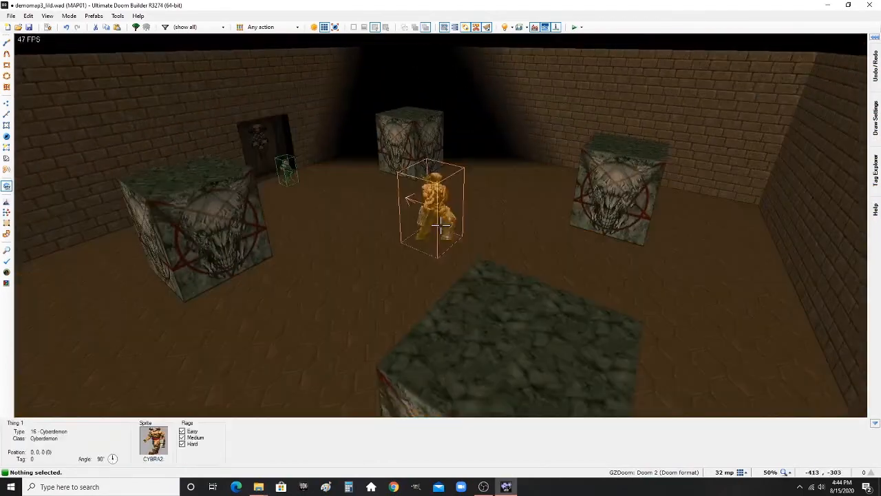
pyautogui.press('e')
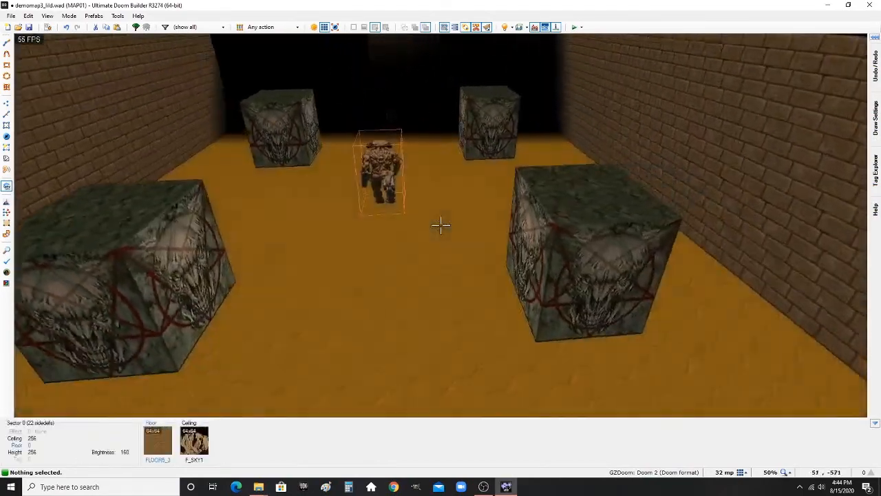
pyautogui.press('d')
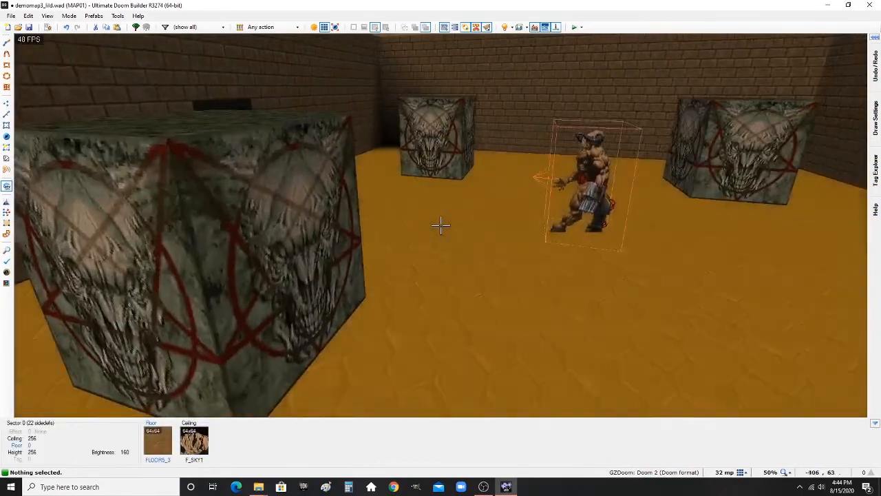
pyautogui.press('e')
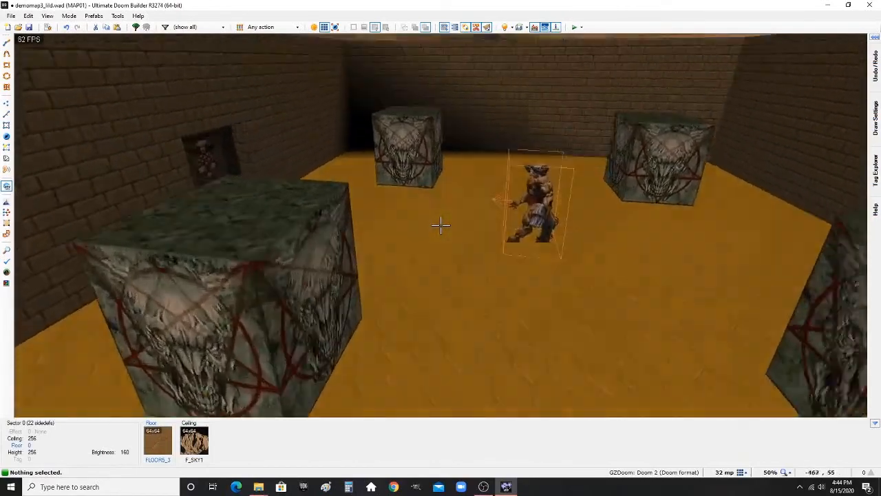
pyautogui.press('d')
pyautogui.press('d')
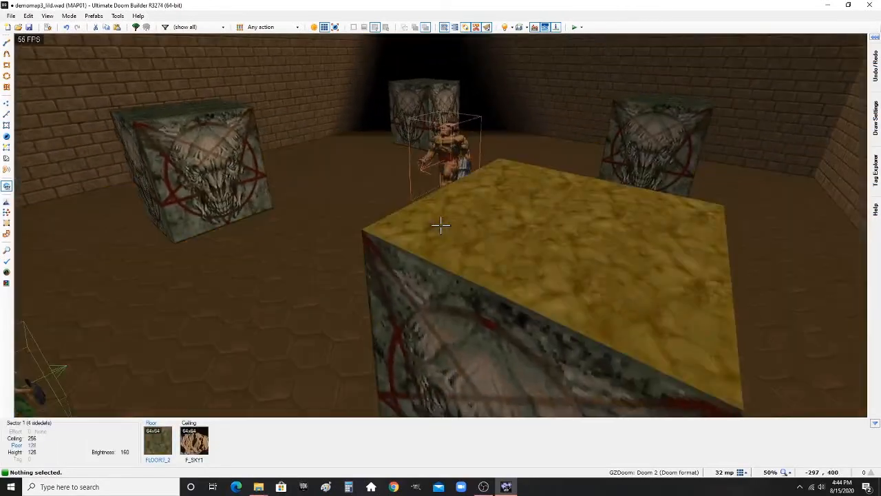
pyautogui.press('e')
pyautogui.press('g')
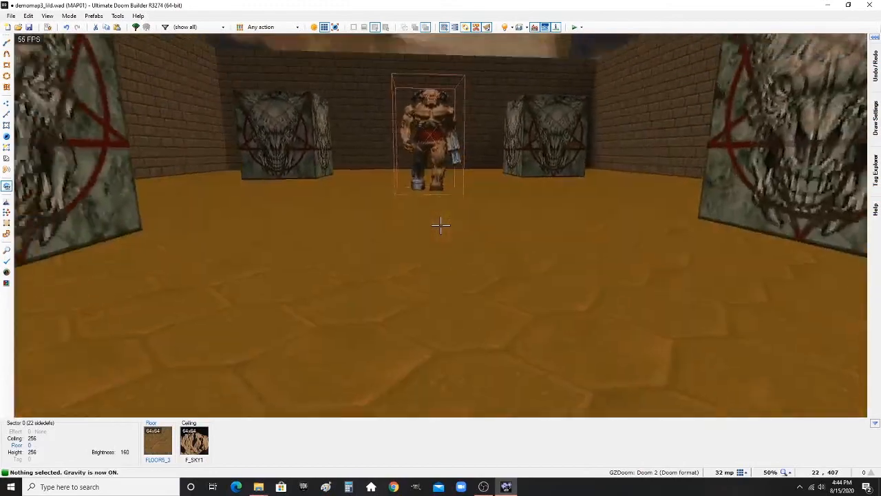
pyautogui.press('q')
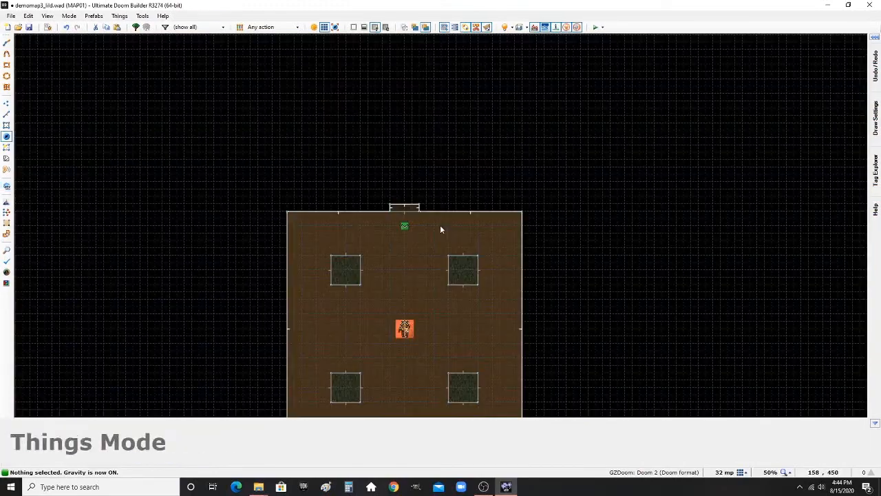
# - Draw a separate square room of 256 by 256 units in the empty space east of the main room
pyautogui.scroll(-3, 406, 229)
pyautogui.scroll(3, 413, 268)
pyautogui.scroll(5, 399, 285)
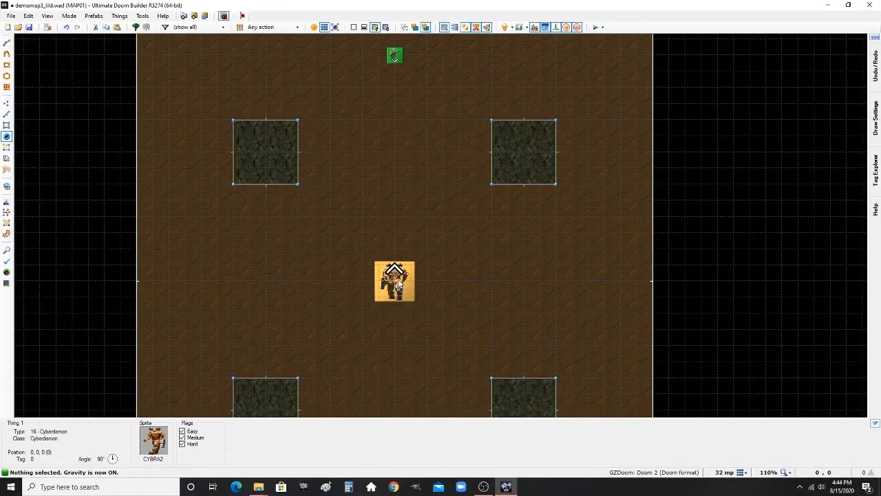
pyautogui.scroll(-3, 468, 275)
pyautogui.scroll(-3, 364, 231)
pyautogui.press('l')
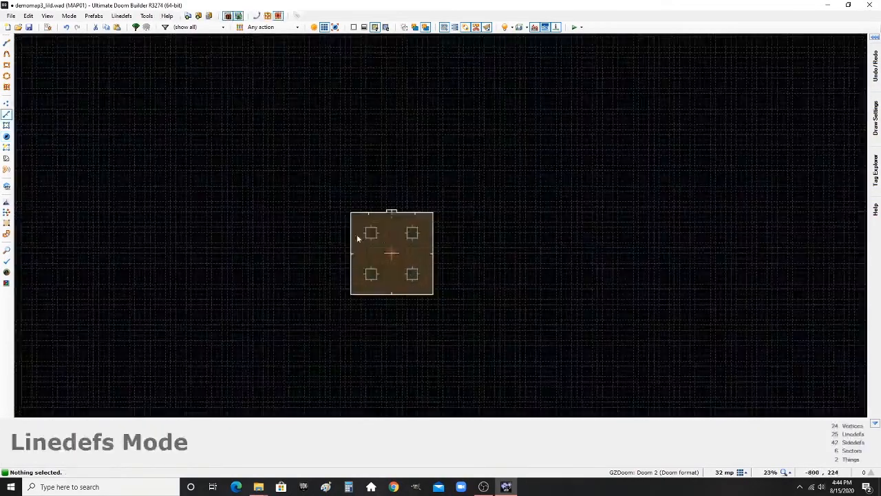
pyautogui.scroll(5, 458, 240)
pyautogui.scroll(1, 475, 187)
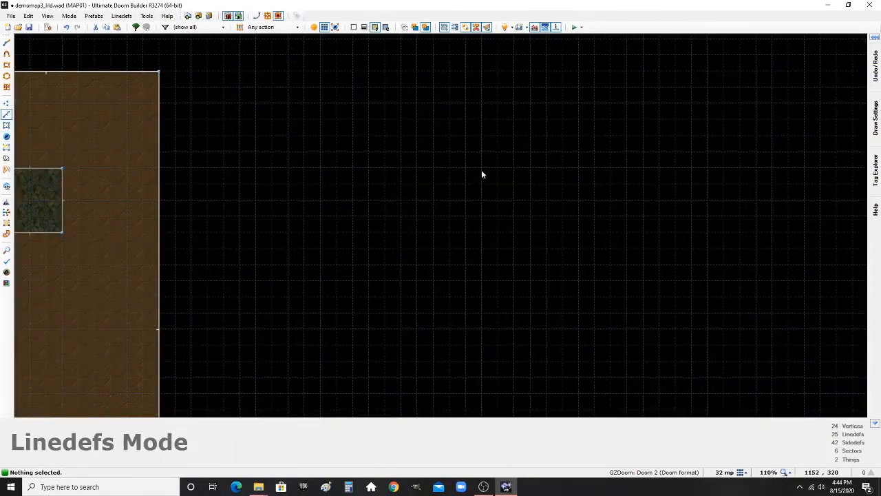
pyautogui.rightClick(481, 170)
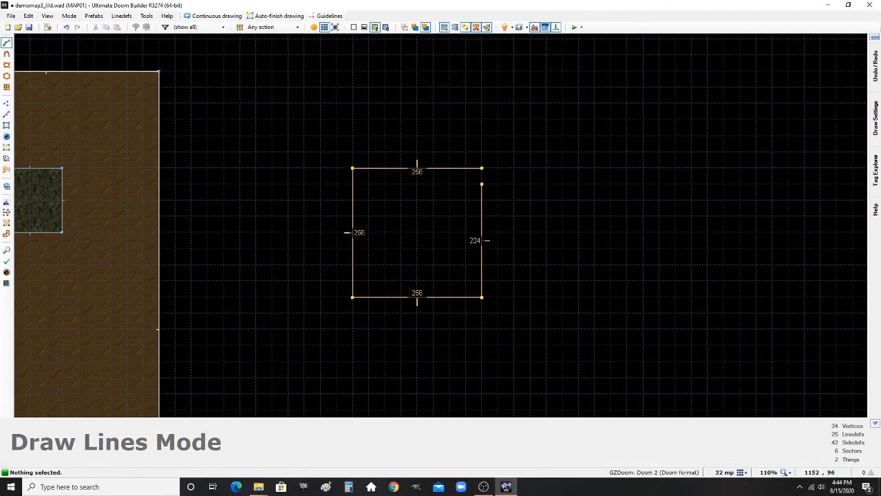
pyautogui.click(482, 169)
pyautogui.scroll(-1, 427, 241)
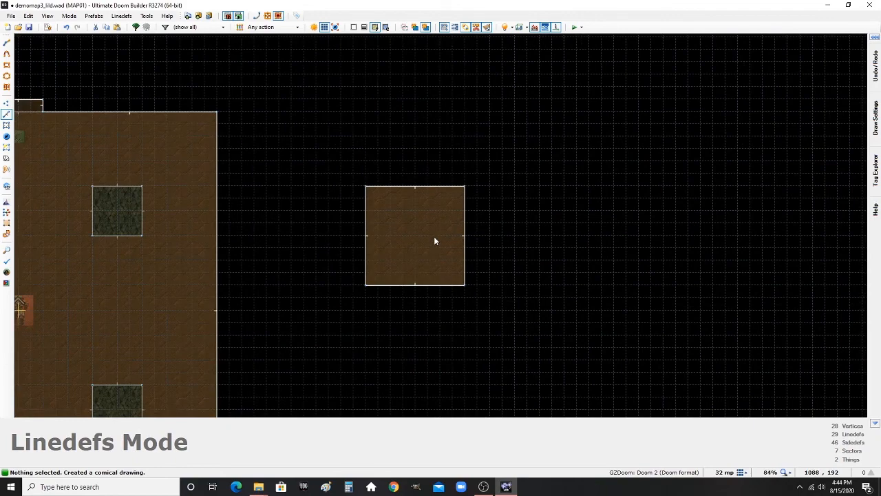
# - Place a second Cyberdemon at the centre of the small room, at position 1024, 192
pyautogui.press('t')
pyautogui.press('Insert')
pyautogui.click(505, 336)
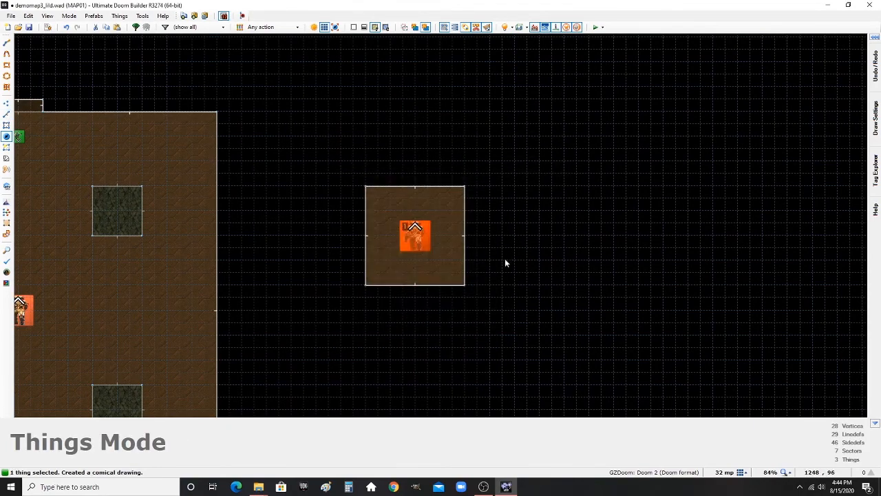
pyautogui.click(505, 260)
# - Enter the small room in the 3D view and examine the space around its Cyberdemon from the front, sides and back
pyautogui.press('w')
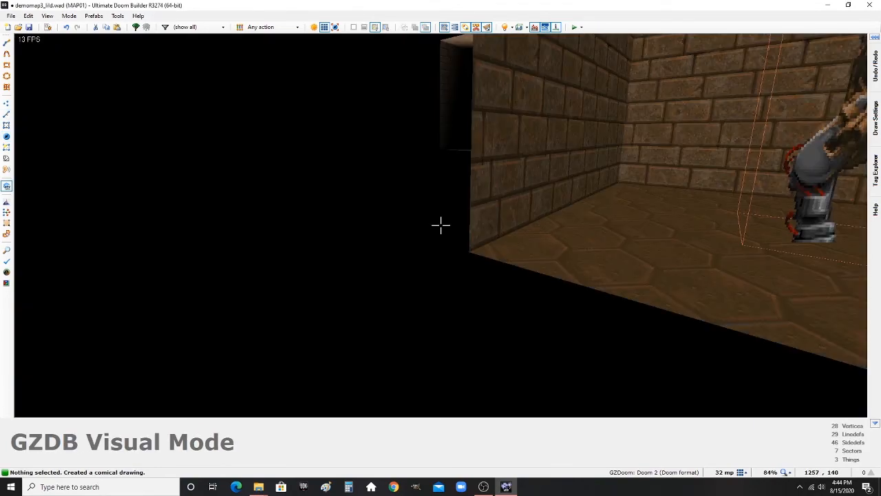
pyautogui.press('w')
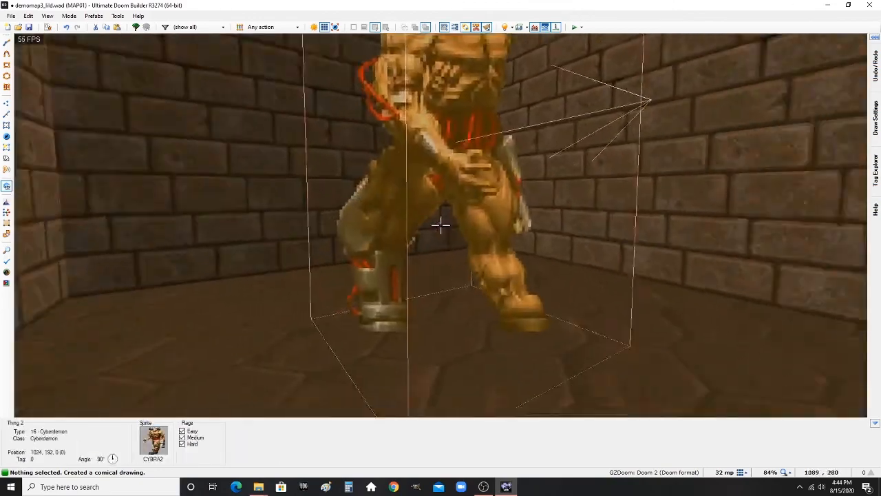
pyautogui.press('d')
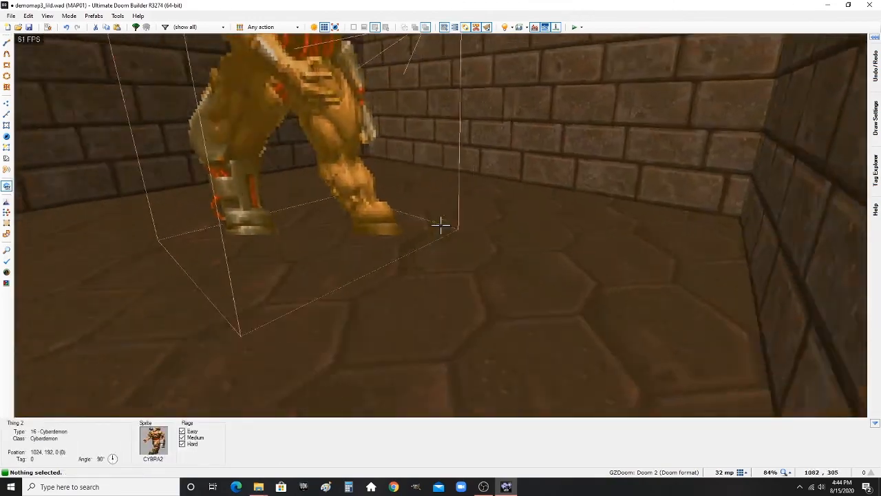
pyautogui.press('f')
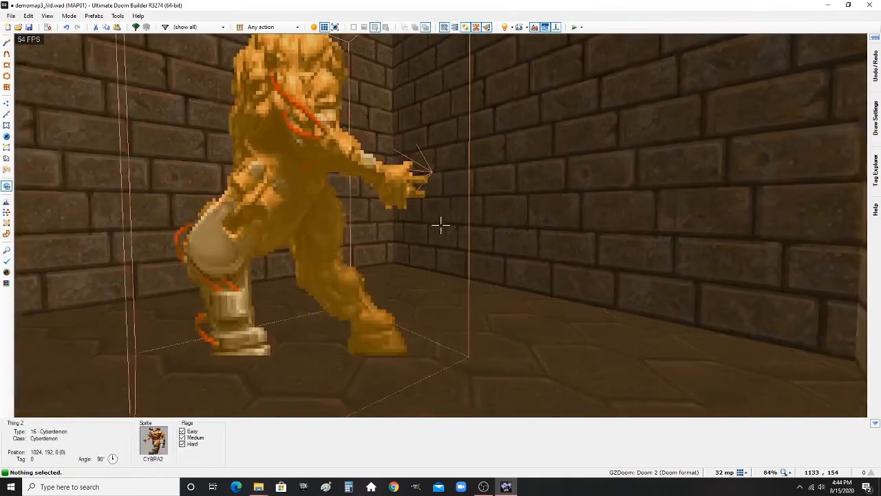
pyautogui.press('f')
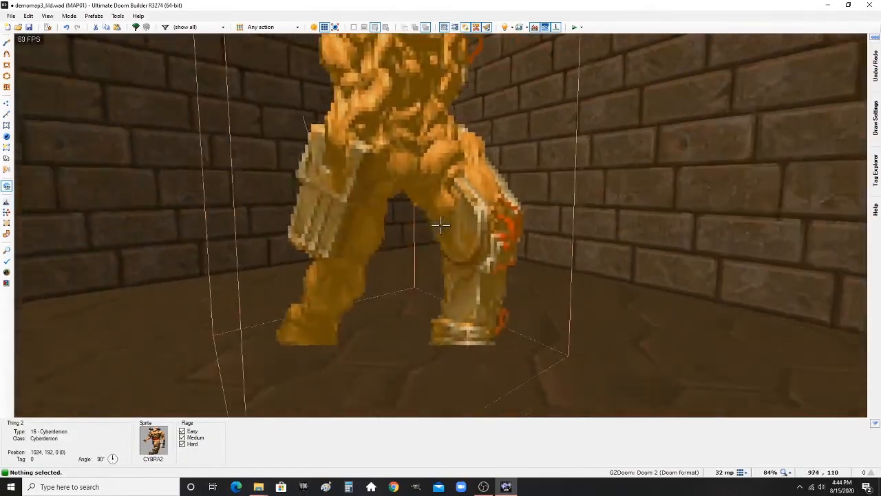
pyautogui.press('s')
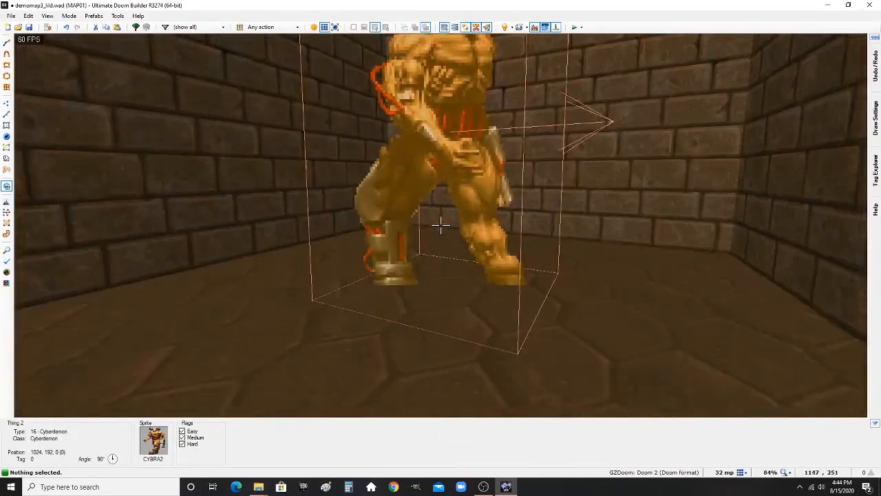
pyautogui.press('s')
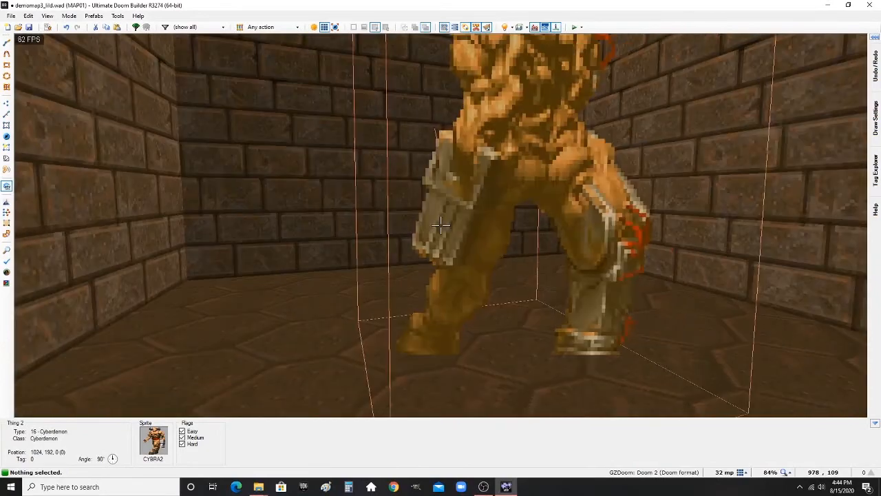
pyautogui.press('f')
pyautogui.press('s')
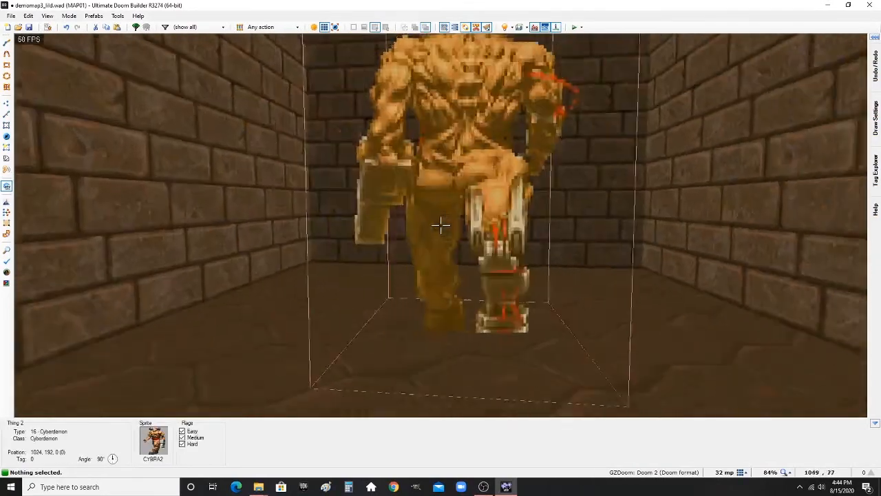
pyautogui.press('s')
pyautogui.press('f')
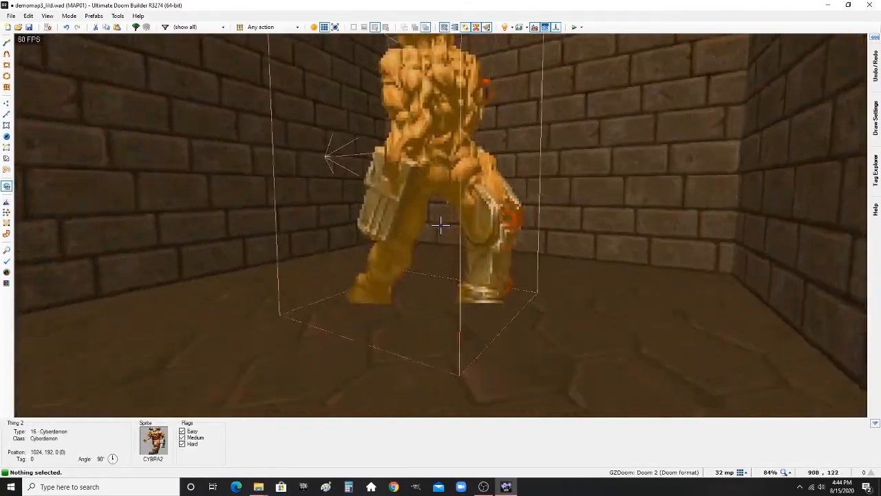
# - Examine the small room's brick walls and ceiling around the Cyberdemon, and return to the 2D map
pyautogui.press('s')
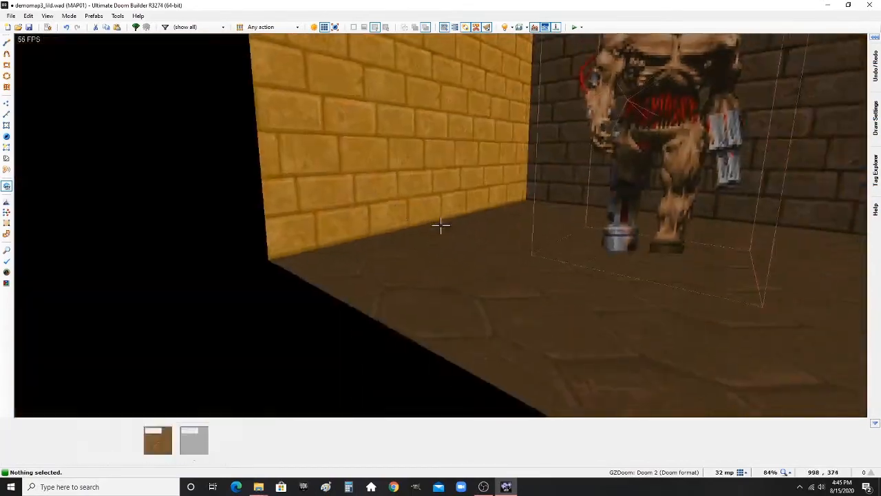
pyautogui.press('f')
pyautogui.press('s')
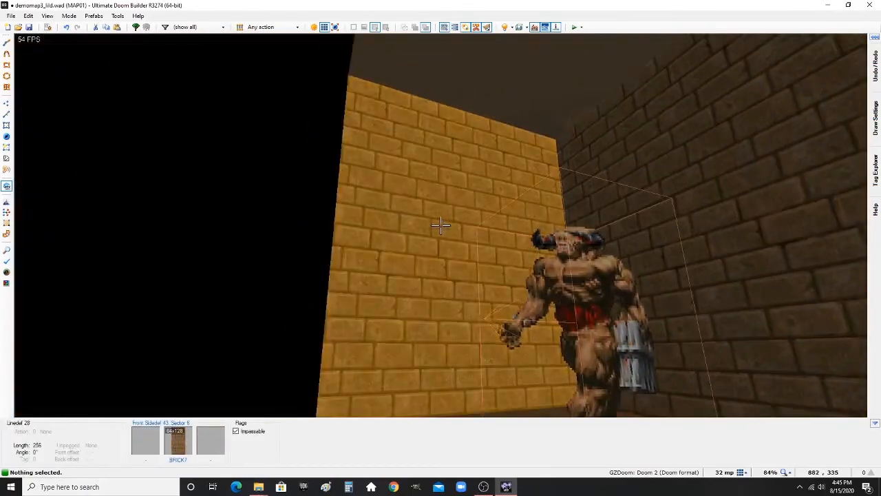
pyautogui.press('s')
pyautogui.press('d')
pyautogui.press('e')
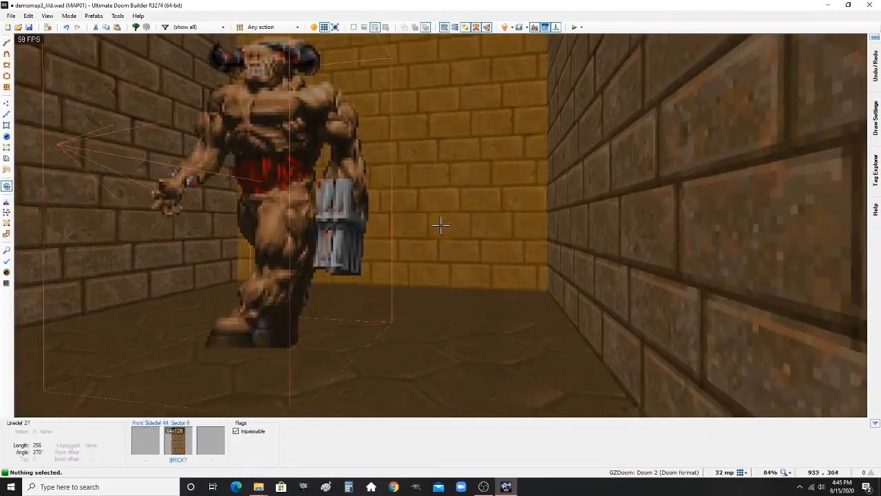
pyautogui.press('d')
pyautogui.press('q')
pyautogui.scroll(-4, 407, 237)
pyautogui.scroll(6, 434, 256)
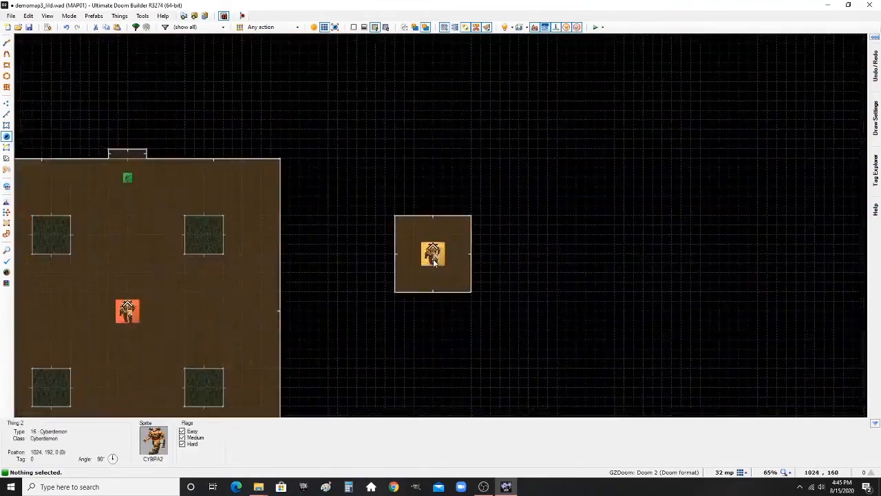
# - Delete the small square room east of the main room together with the Cyberdemon inside it
pyautogui.scroll(-4, 421, 244)
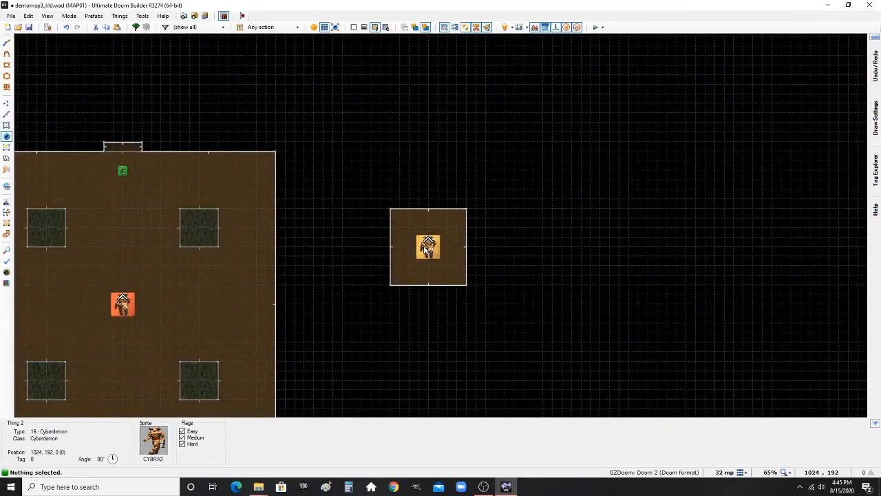
pyautogui.press('t')
pyautogui.press('s')
pyautogui.press('l')
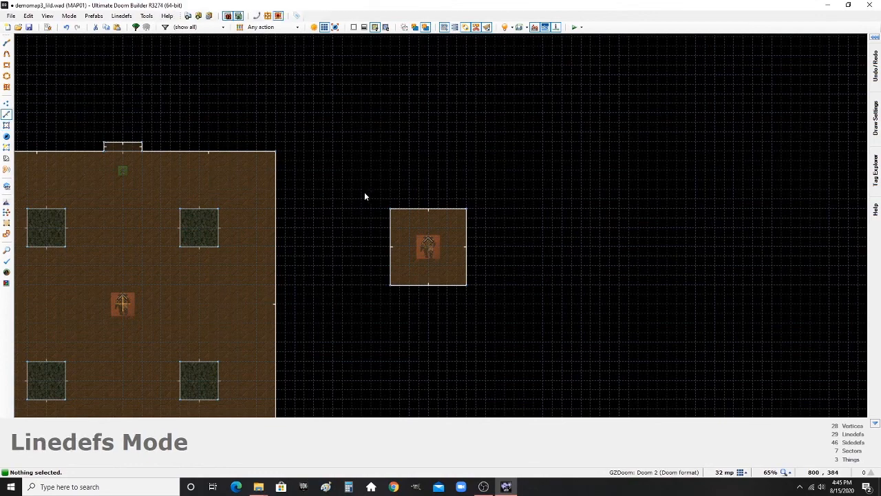
pyautogui.moveTo(364, 191); pyautogui.dragTo(513, 321)
pyautogui.press('Delete')
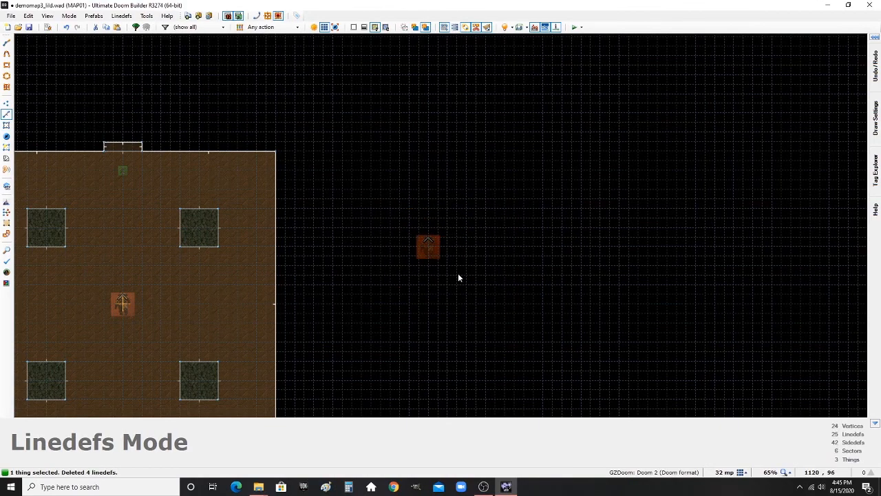
pyautogui.press('t')
pyautogui.press('Delete')
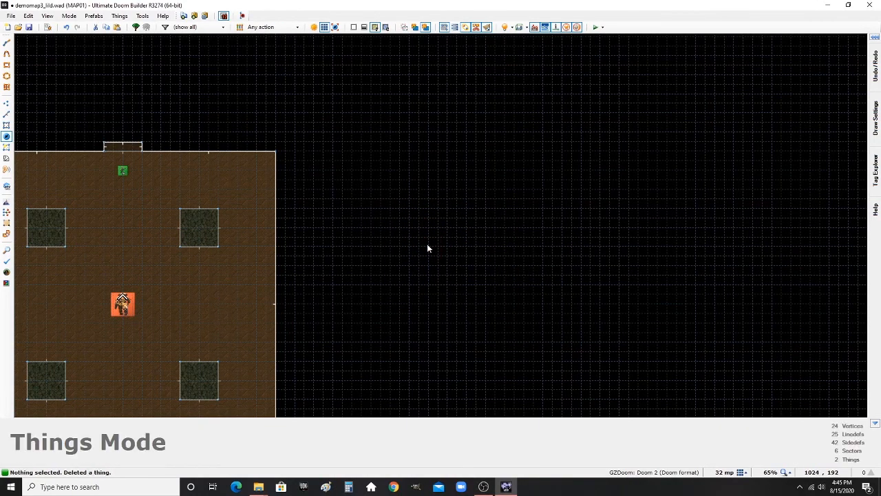
# - Delete the Cyberdemon at the centre of the main four-pillar room
pyautogui.scroll(-3, 385, 265)
pyautogui.scroll(8, 337, 282)
pyautogui.scroll(-3, 392, 274)
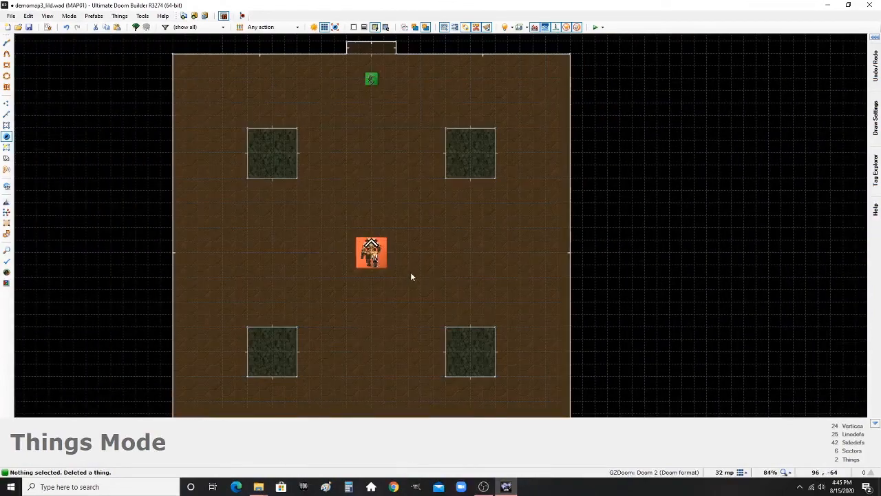
pyautogui.scroll(3, 411, 275)
pyautogui.scroll(-4, 385, 276)
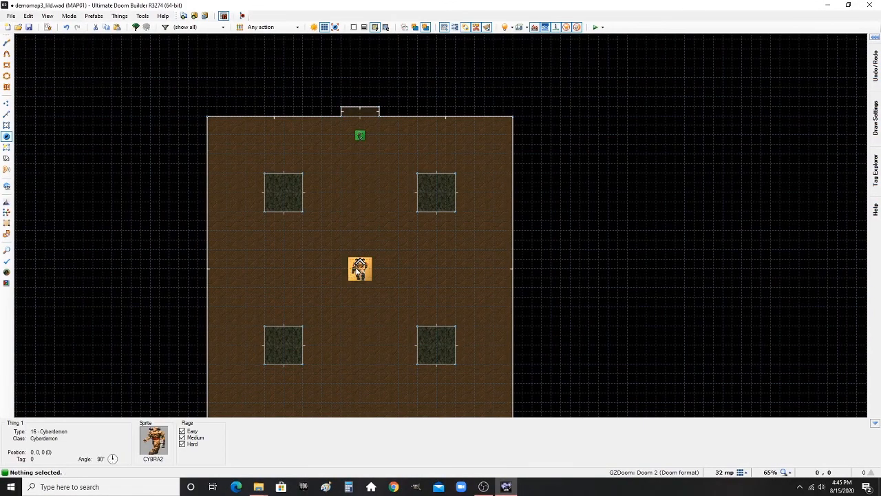
pyautogui.press('Delete')
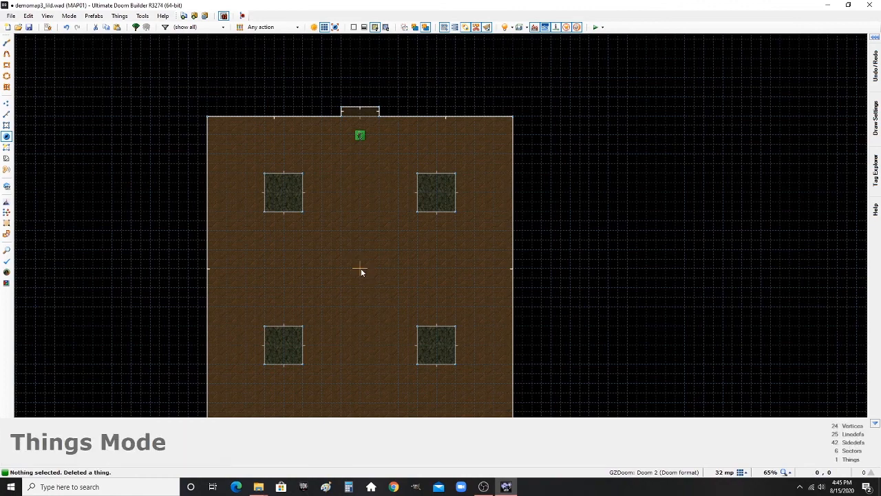
# - Place an Imp at the centre of the southeast pillar, at position 256, -256
pyautogui.scroll(2, 383, 263)
pyautogui.press('l')
pyautogui.scroll(-1, 409, 249)
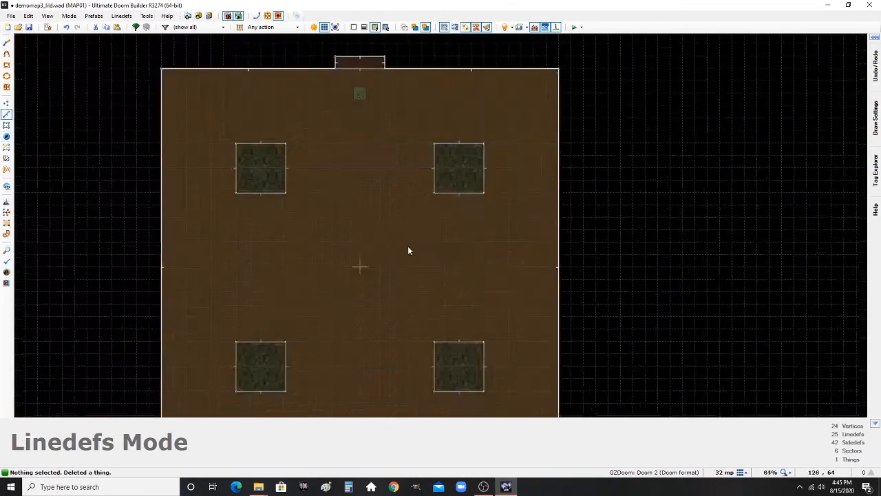
pyautogui.scroll(4, 440, 299)
pyautogui.scroll(-3, 441, 299)
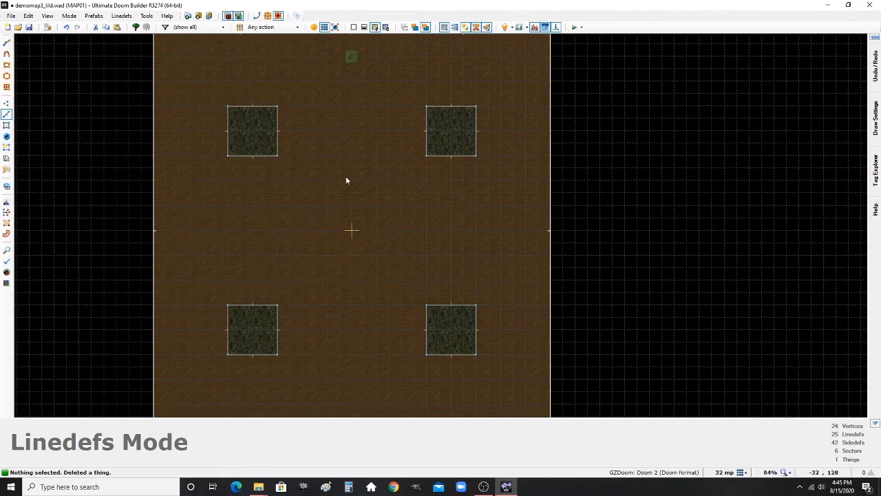
pyautogui.scroll(-1, 252, 189)
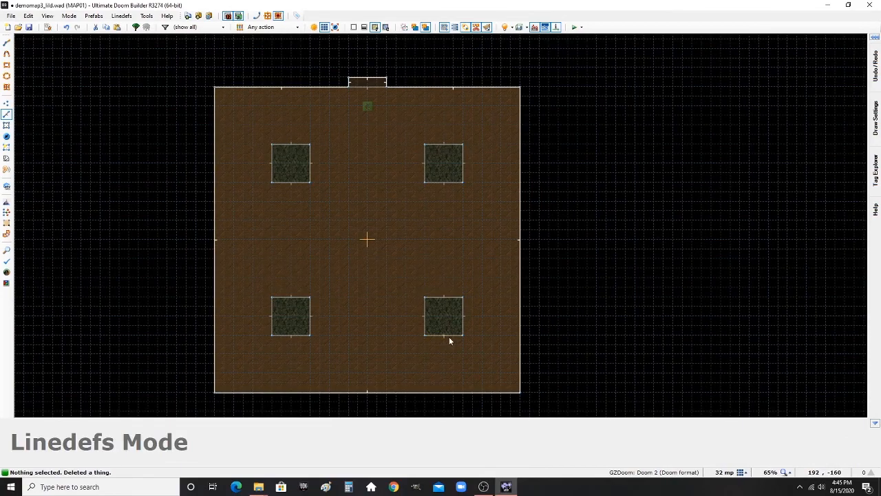
pyautogui.scroll(6, 449, 339)
pyautogui.press('d')
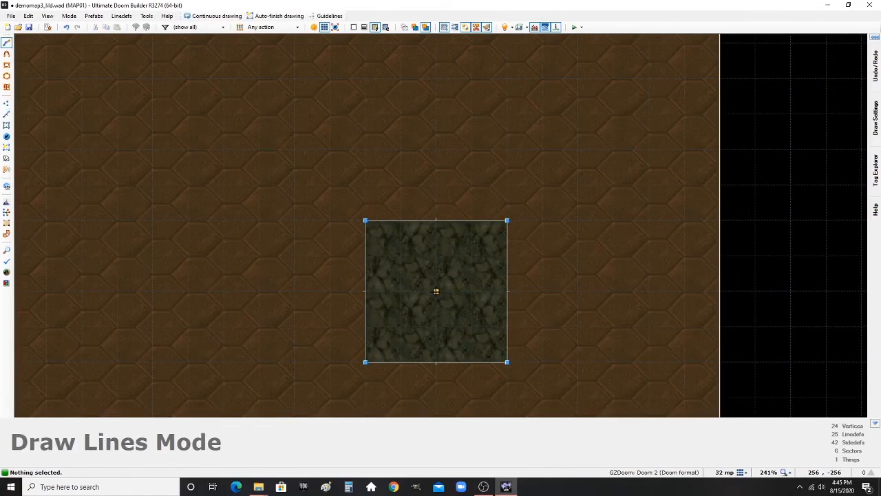
pyautogui.press('Escape')
pyautogui.press('t')
pyautogui.press('Insert')
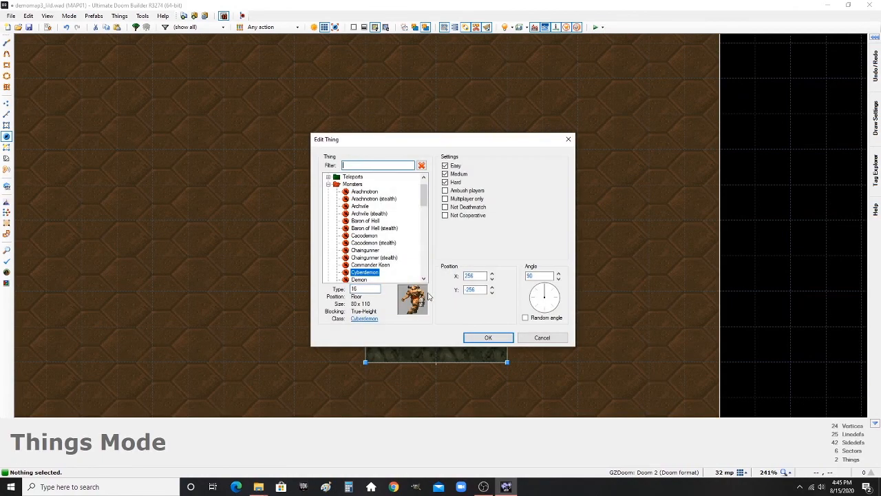
pyautogui.scroll(-1, 382, 231)
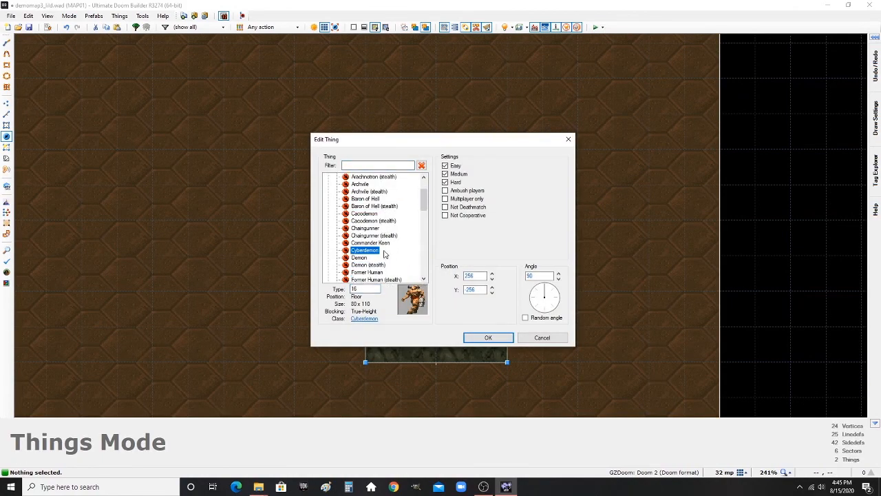
pyautogui.scroll(-3, 385, 254)
pyautogui.click(355, 257)
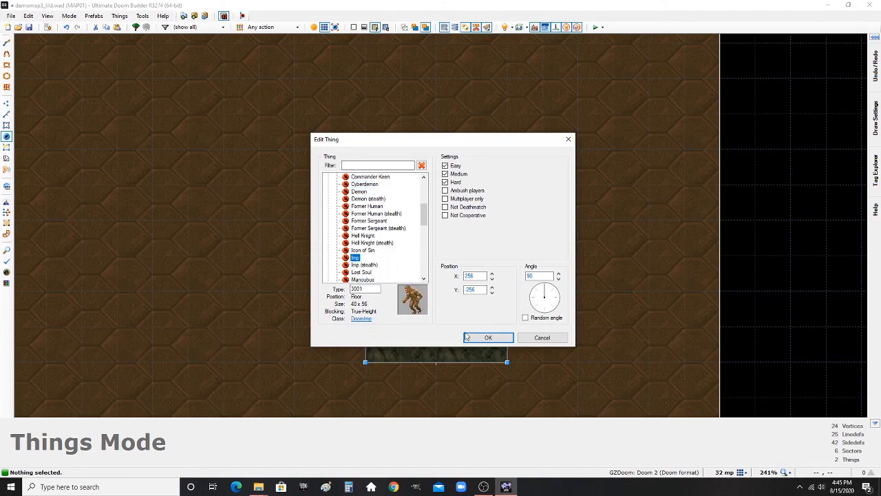
pyautogui.click(488, 337)
# - Copy the Imp and paste one at the centre of each of the other three pillars
pyautogui.scroll(-3, 438, 303)
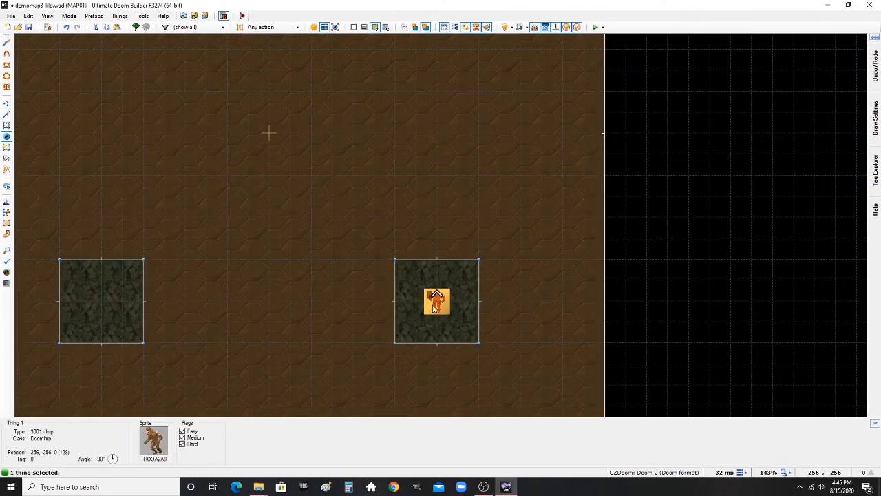
pyautogui.hotkey('ctrl', 'c')
pyautogui.hotkey('ctrl', 'v')
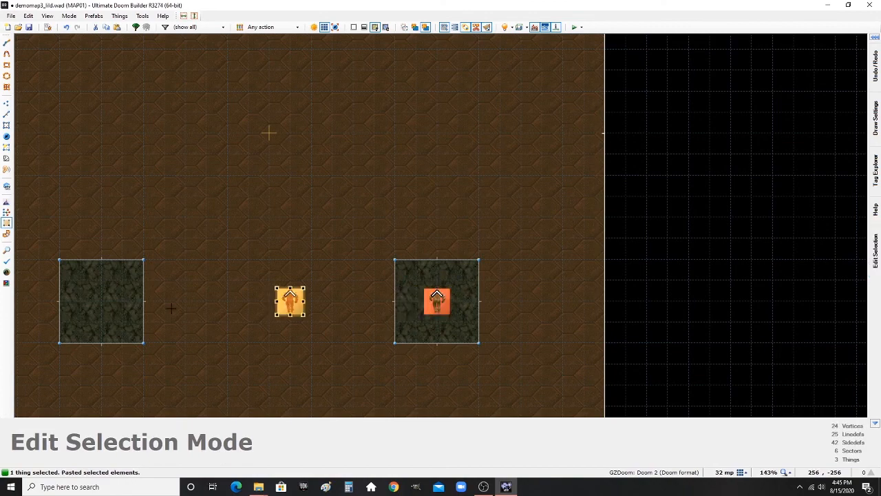
pyautogui.scroll(-3, 257, 346)
pyautogui.scroll(1, 333, 167)
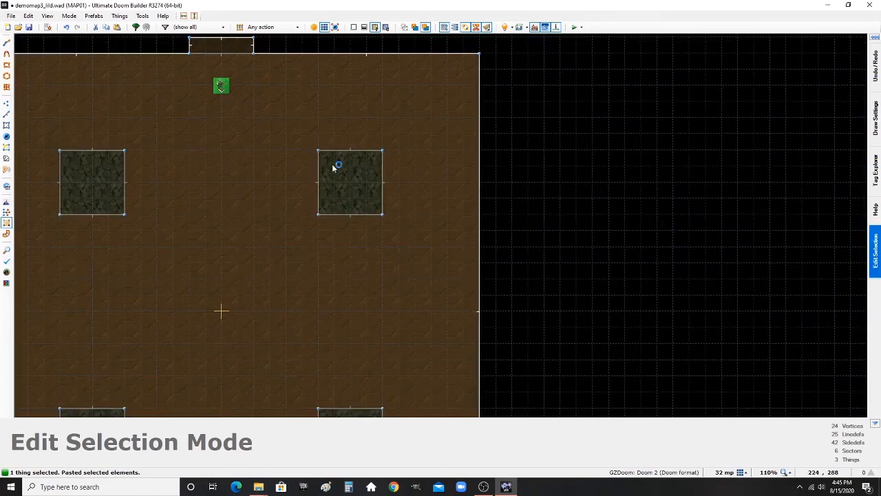
pyautogui.click(353, 184)
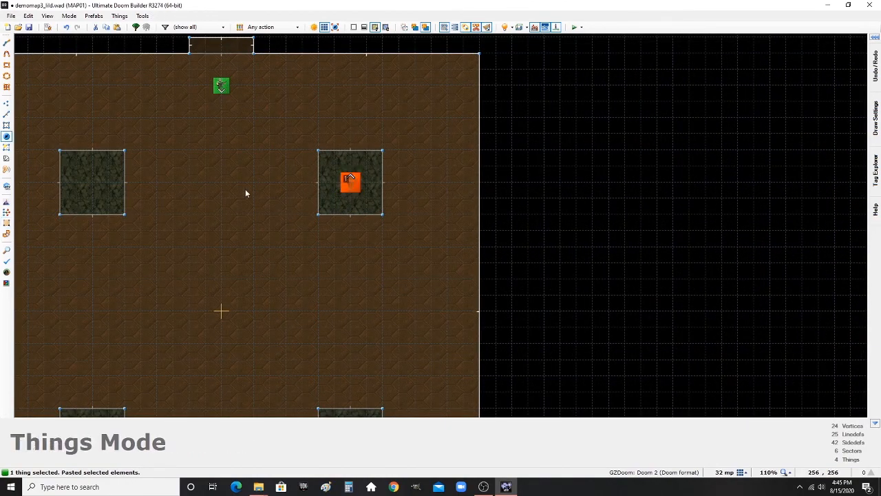
pyautogui.hotkey('ctrl', 'v')
pyautogui.click(225, 231)
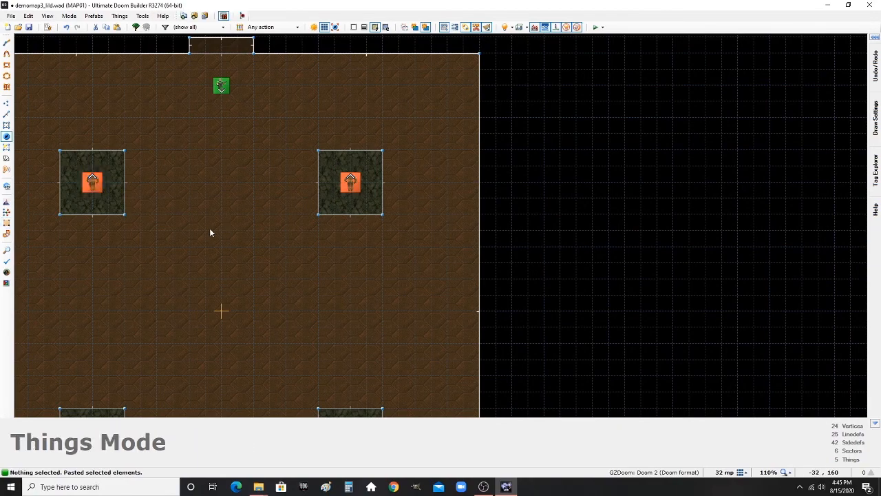
# - Enter the 3D view with gravity off and examine the Imps standing on the four pillars
pyautogui.press('w')
pyautogui.press('g')
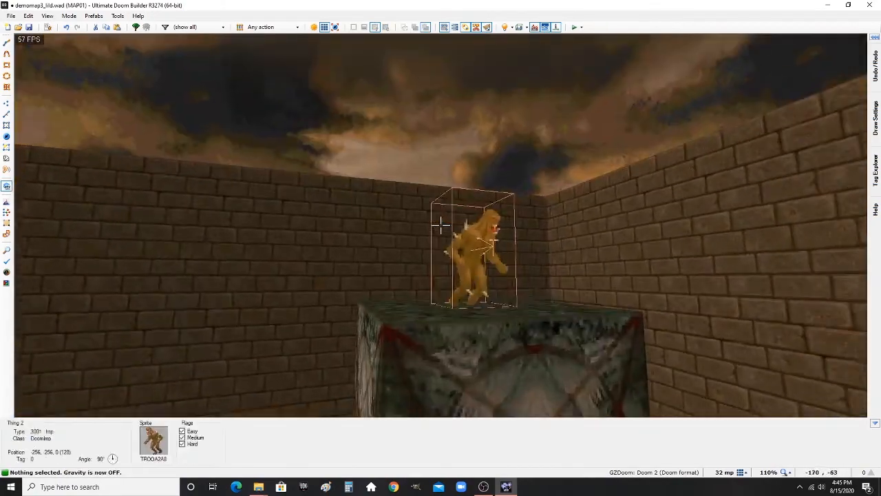
pyautogui.press('d')
pyautogui.press('e')
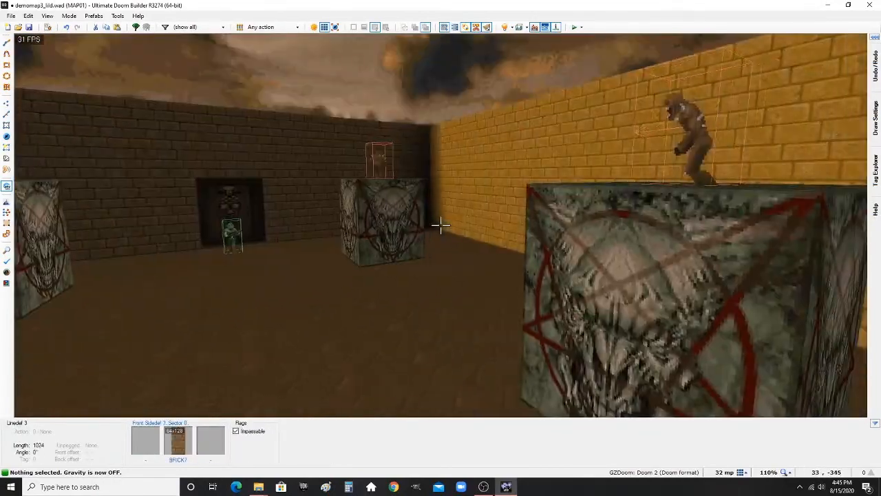
pyautogui.press('e')
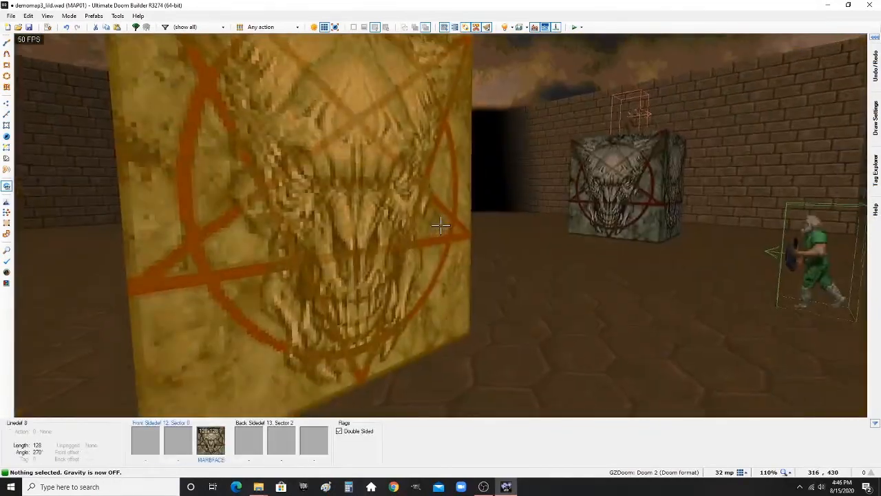
pyautogui.press('e')
pyautogui.press('f')
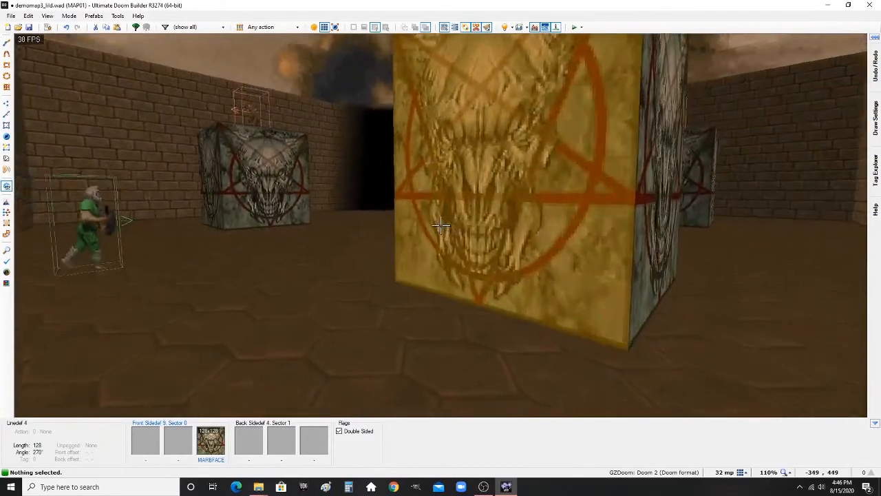
pyautogui.press('e')
pyautogui.press('s')
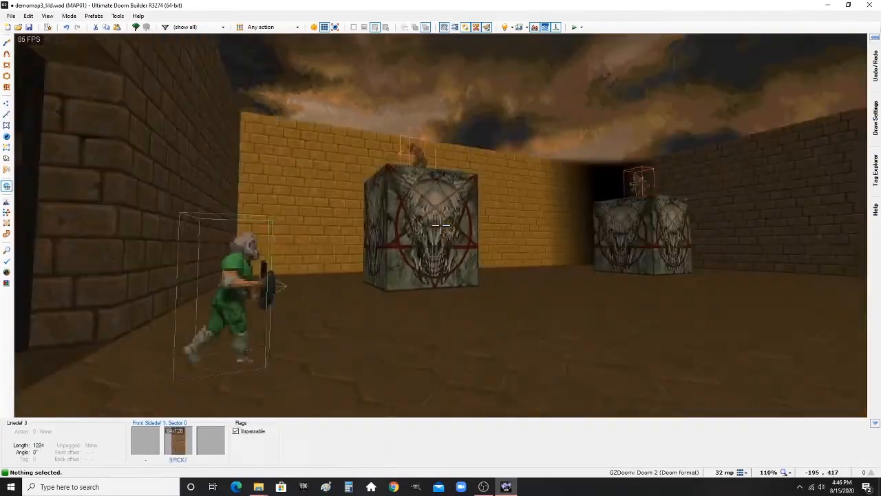
# - Examine the floor space between the pillars, turn gravity back on and return to the 2D map
pyautogui.press('e')
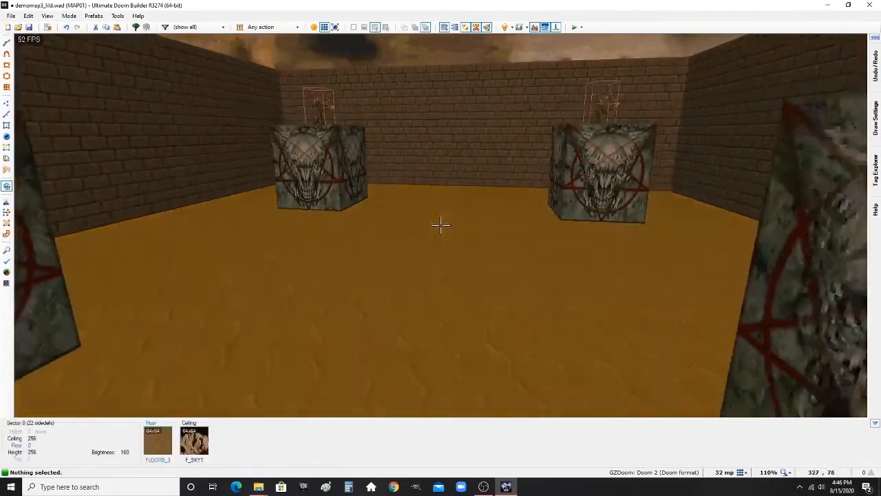
pyautogui.press('w')
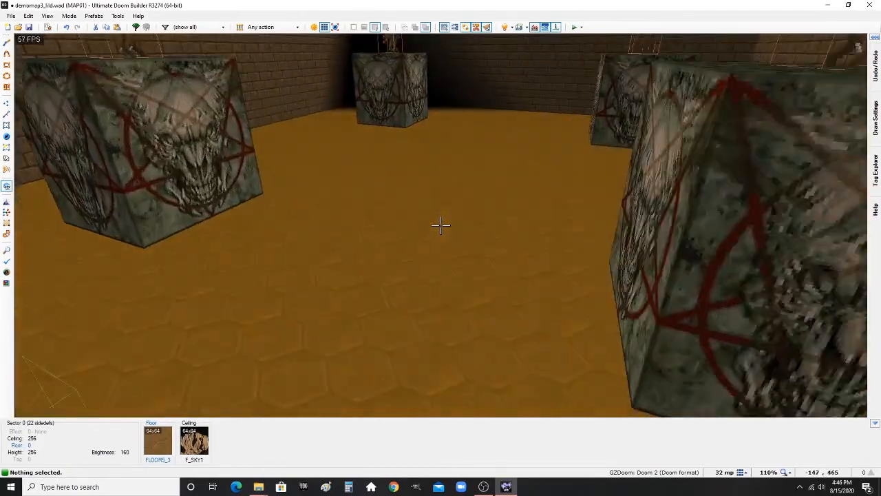
pyautogui.press('d')
pyautogui.press('e')
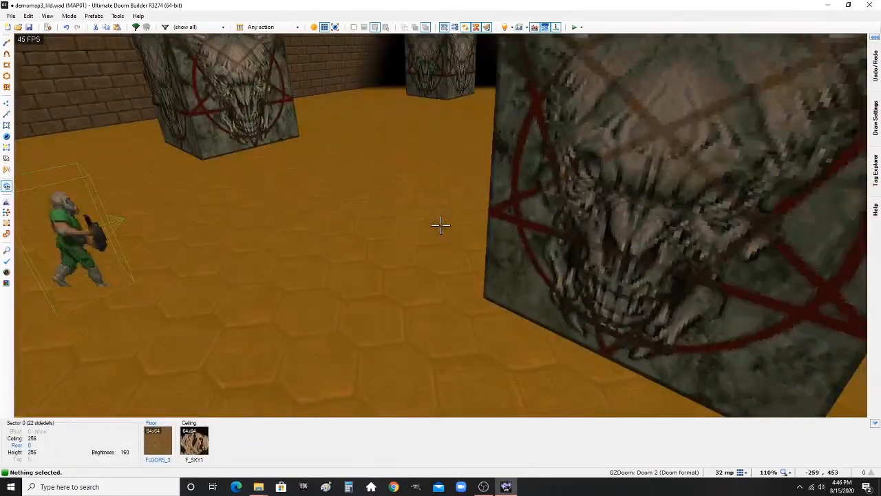
pyautogui.press('w')
pyautogui.press('g')
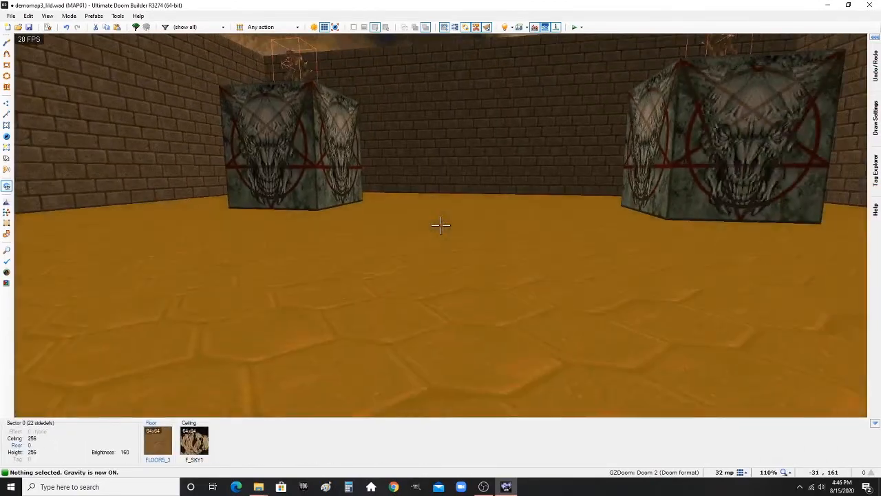
pyautogui.press('q')
# - Place a Baron of Hell south of the room's centre, at position 0, -128
pyautogui.scroll(-4, 440, 223)
pyautogui.scroll(3, 471, 257)
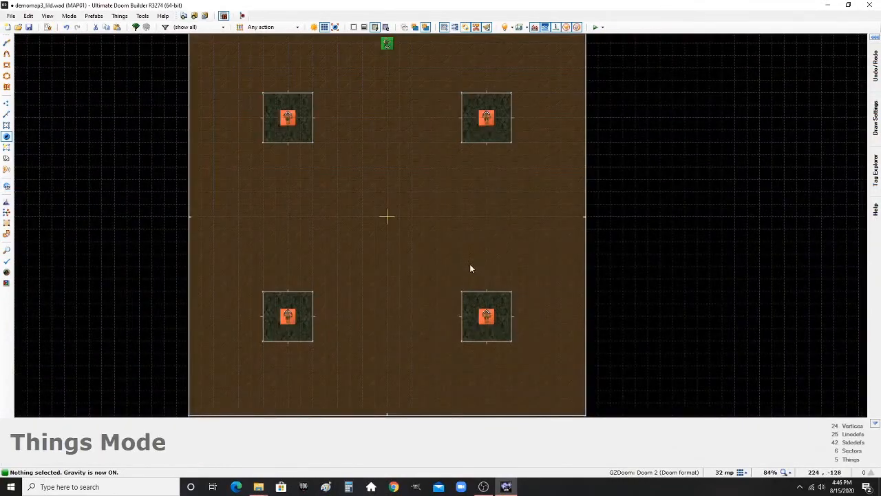
pyautogui.scroll(4, 392, 266)
pyautogui.press('Insert')
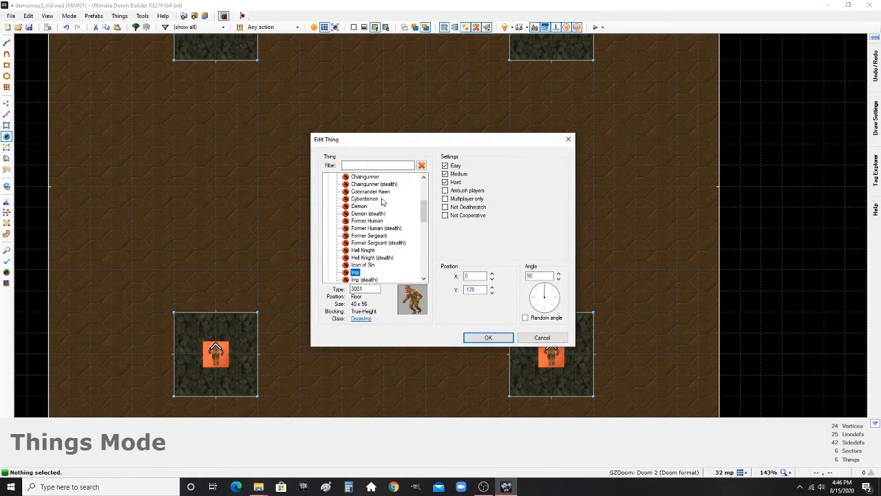
pyautogui.scroll(1, 382, 201)
pyautogui.scroll(1, 382, 186)
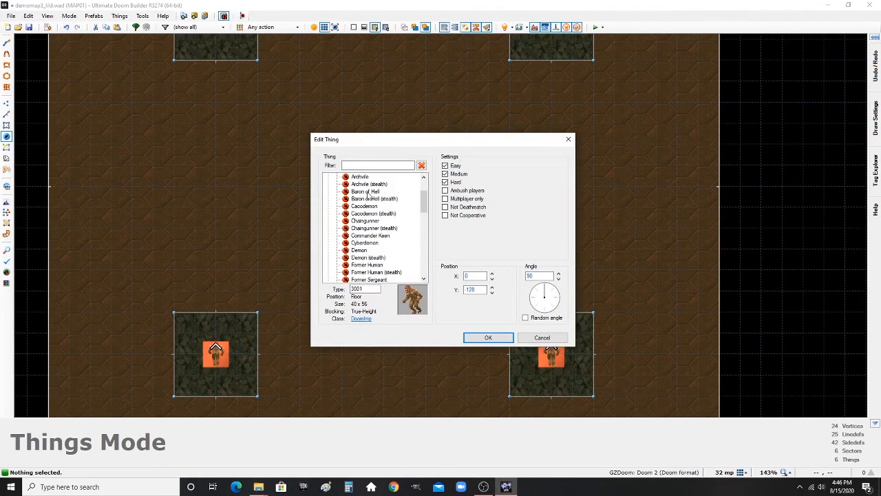
pyautogui.click(485, 337)
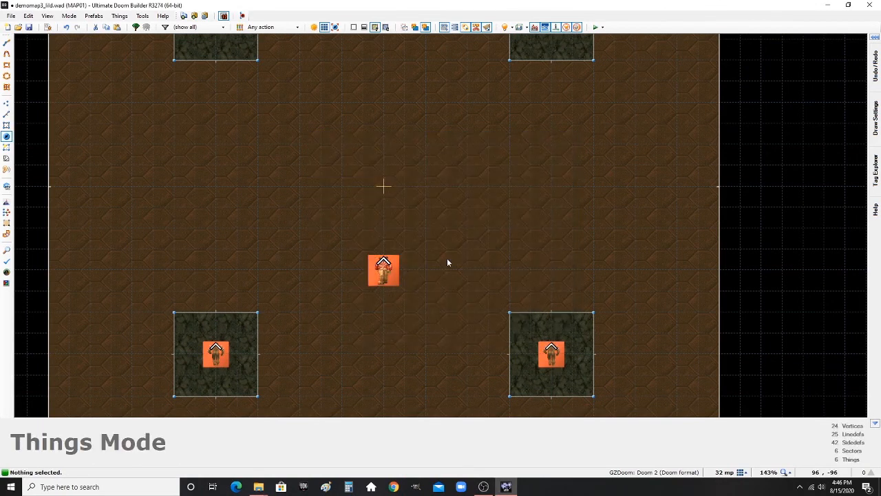
# - Move the Baron of Hell south so it stands midway between the two southern pillars
pyautogui.scroll(-2, 324, 328)
pyautogui.scroll(2, 337, 324)
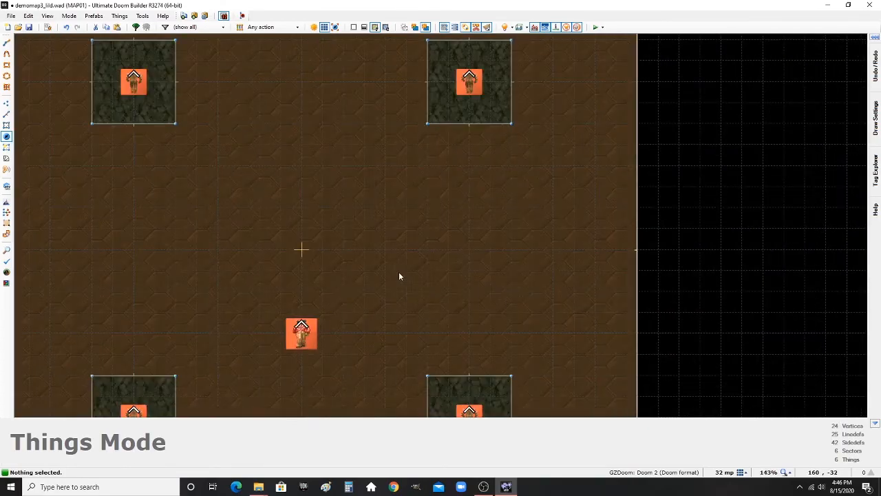
pyautogui.scroll(-2, 398, 246)
pyautogui.scroll(2, 365, 310)
pyautogui.moveTo(345, 270); pyautogui.dragTo(346, 354)
pyautogui.click(399, 293)
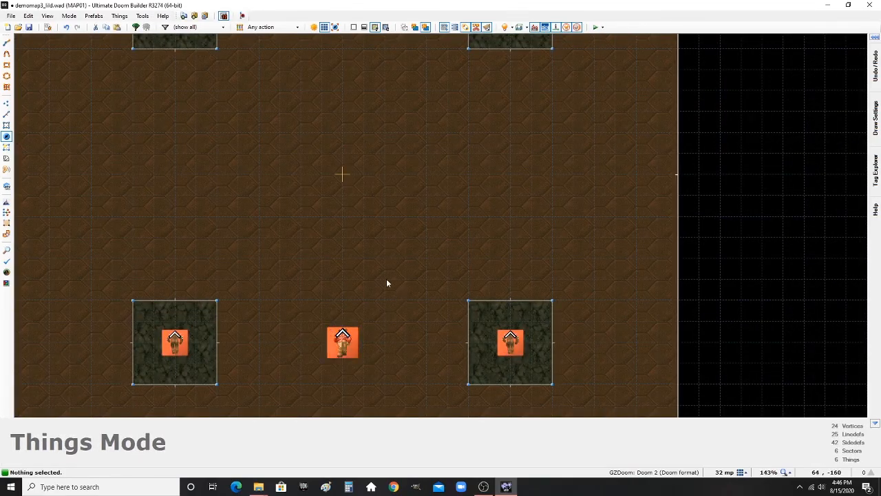
# - Place a Super Shotgun at position 0, 256, midway between the two northern pillars
pyautogui.scroll(-2, 387, 281)
pyautogui.scroll(2, 409, 329)
pyautogui.rightClick(366, 231)
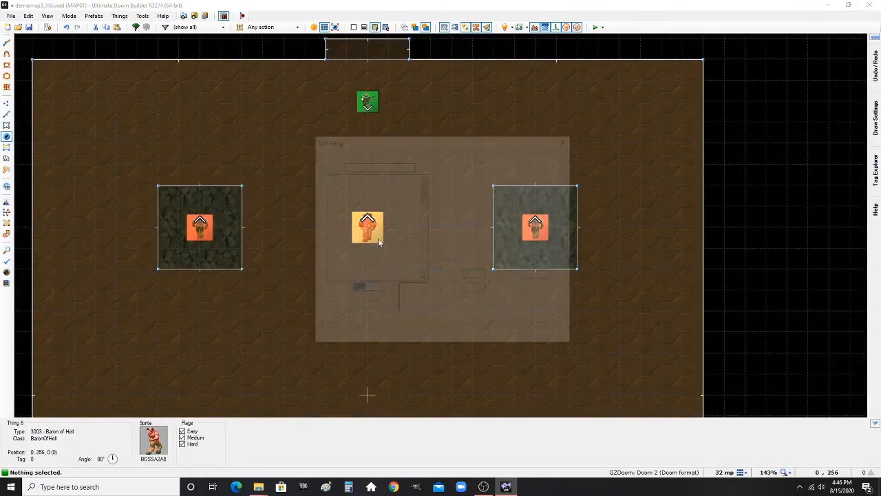
pyautogui.click(328, 199)
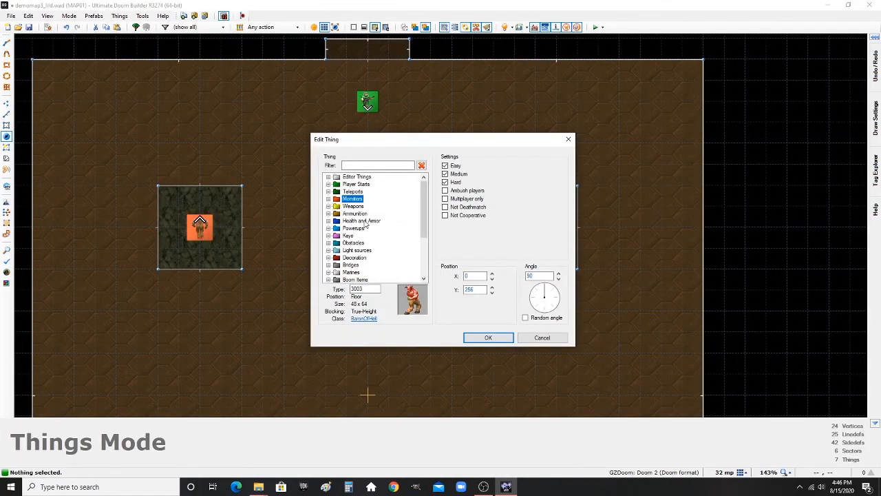
pyautogui.doubleClick(356, 208)
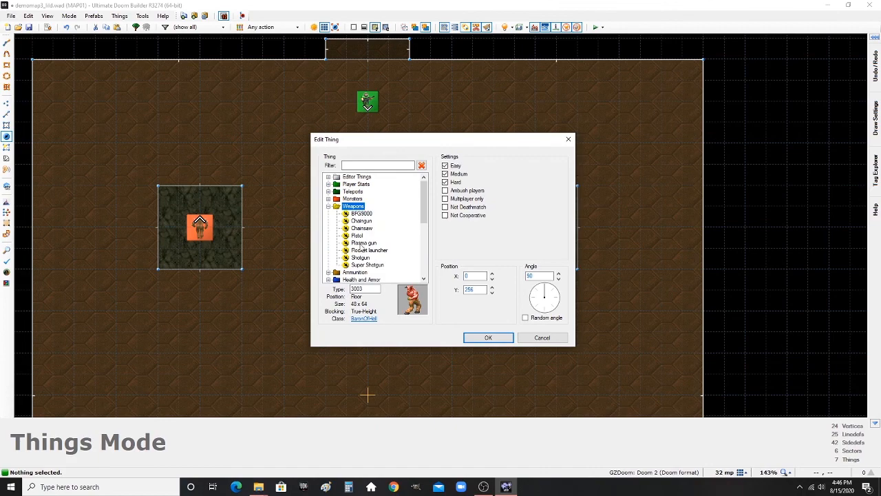
pyautogui.click(366, 265)
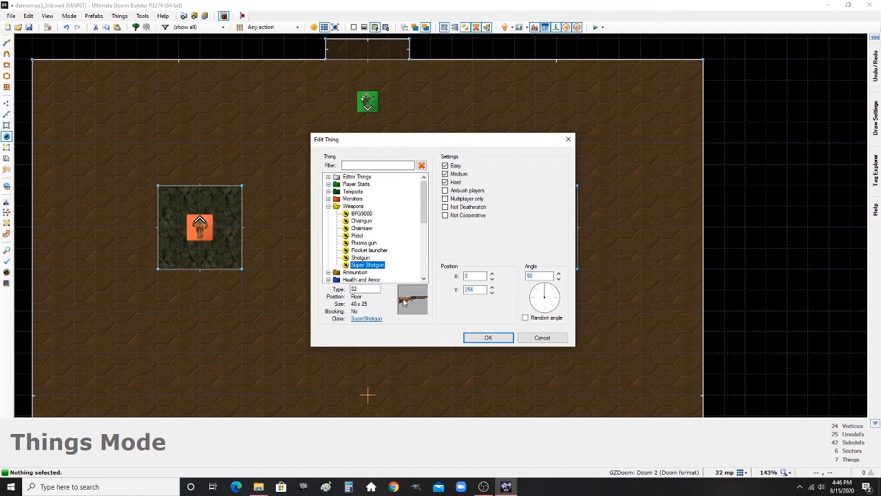
pyautogui.click(488, 338)
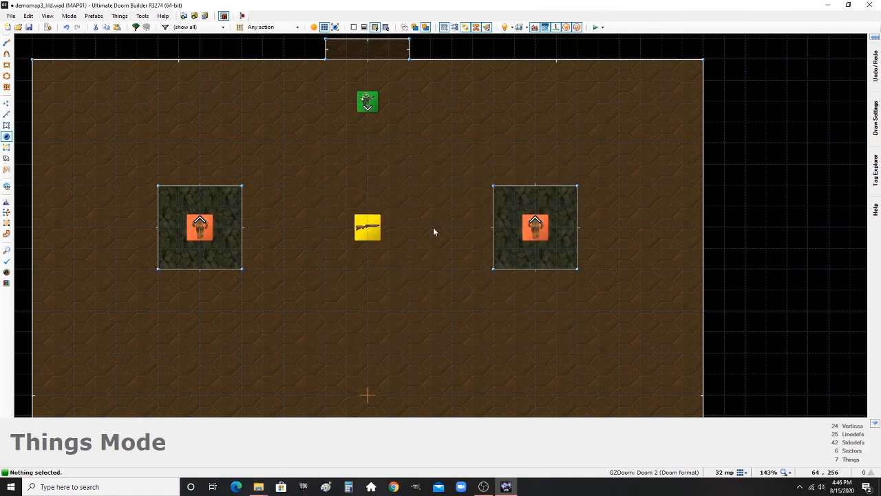
# - Add a Box of Shells beside the Super Shotgun, at position 32, 288
pyautogui.scroll(3, 401, 256)
pyautogui.press('Insert')
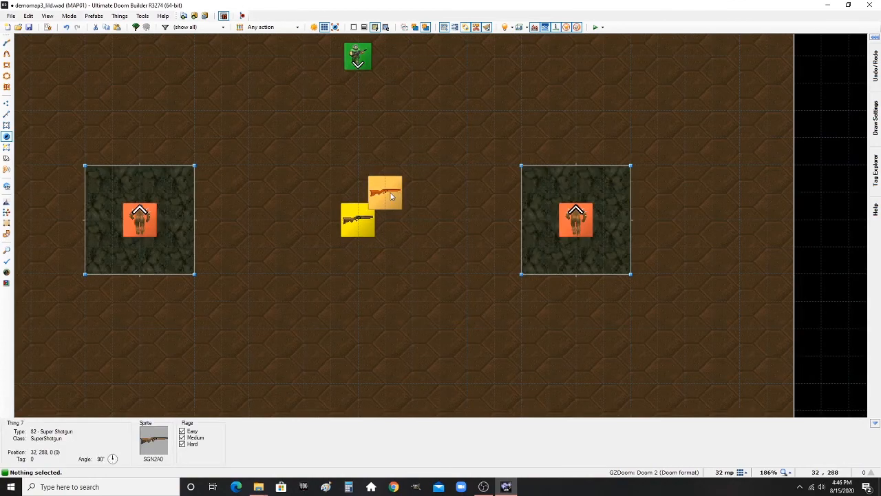
pyautogui.click(329, 273)
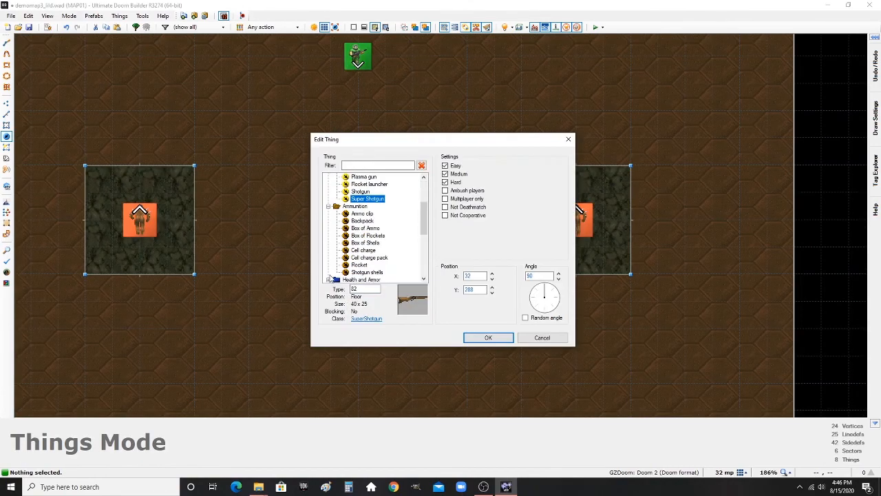
pyautogui.click(374, 244)
pyautogui.click(487, 336)
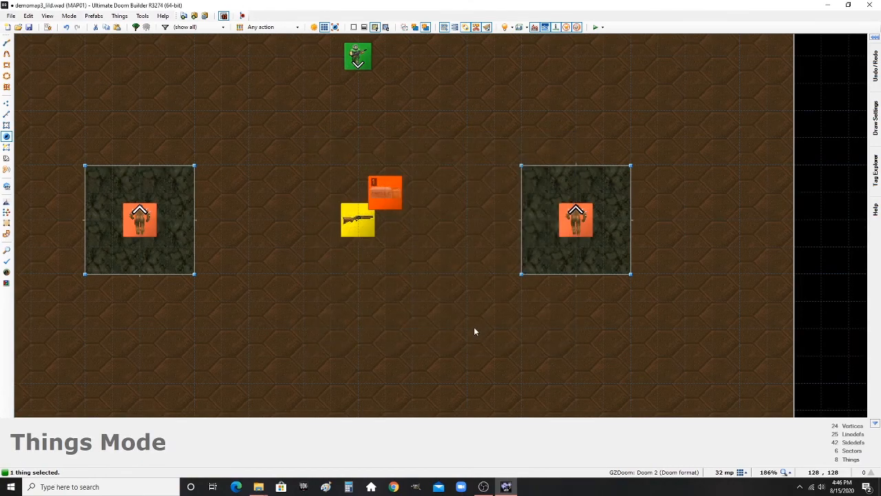
# - Move the Box of Shells west so it sits directly north of the Super Shotgun
pyautogui.scroll(-3, 389, 210)
pyautogui.scroll(4, 390, 210)
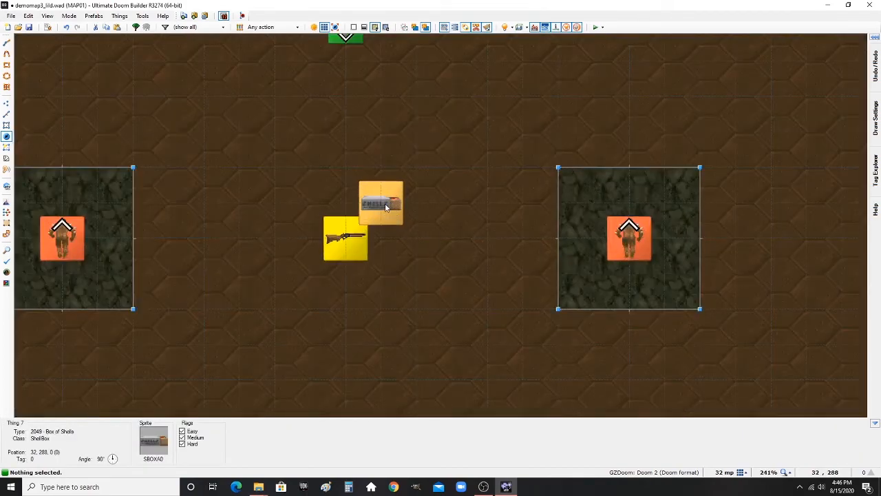
pyautogui.moveTo(390, 210); pyautogui.dragTo(374, 206)
pyautogui.scroll(-4, 419, 219)
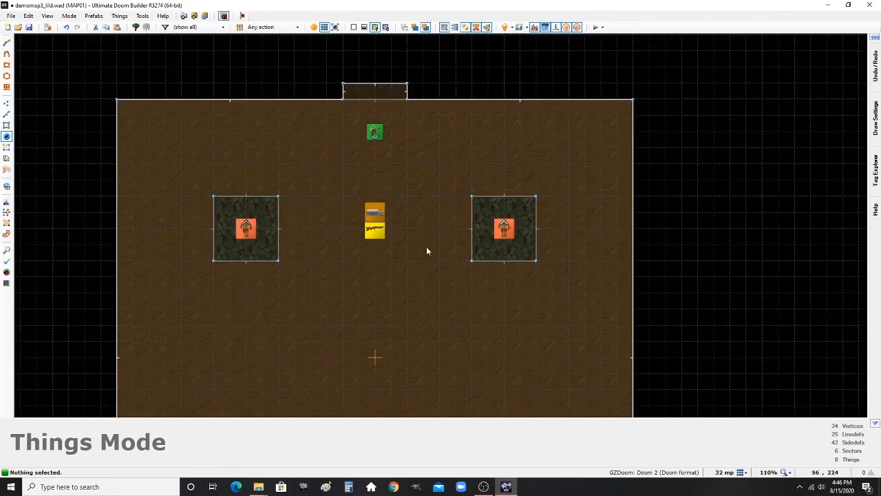
# - Place Shotgun shells just south of the northeastern pillar, at position 256, 160
pyautogui.scroll(3, 427, 248)
pyautogui.scroll(-4, 485, 234)
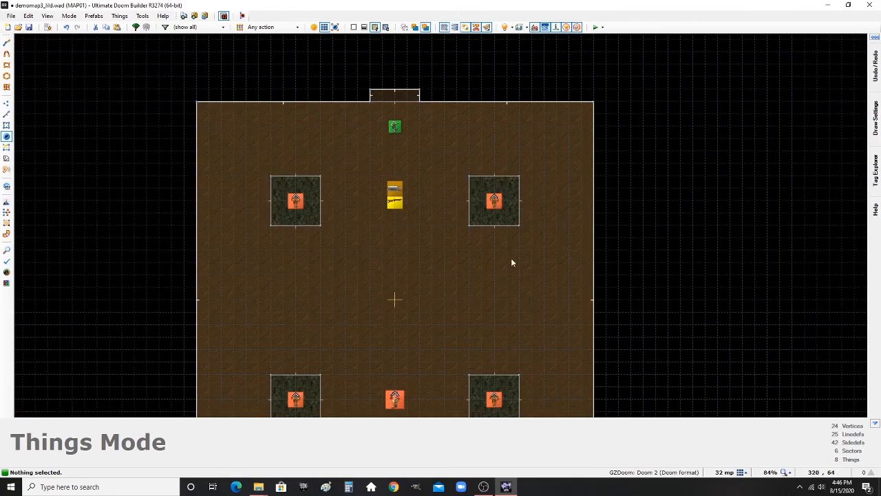
pyautogui.scroll(4, 510, 256)
pyautogui.rightClick(474, 222)
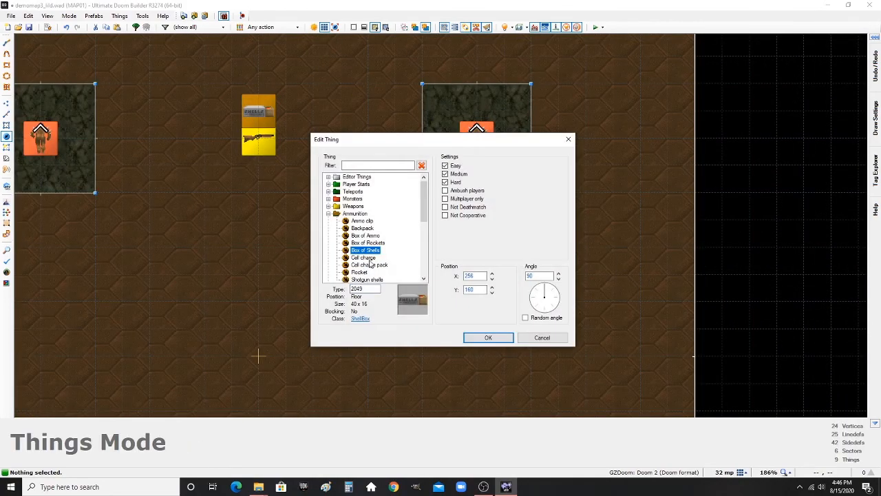
pyautogui.scroll(-1, 377, 276)
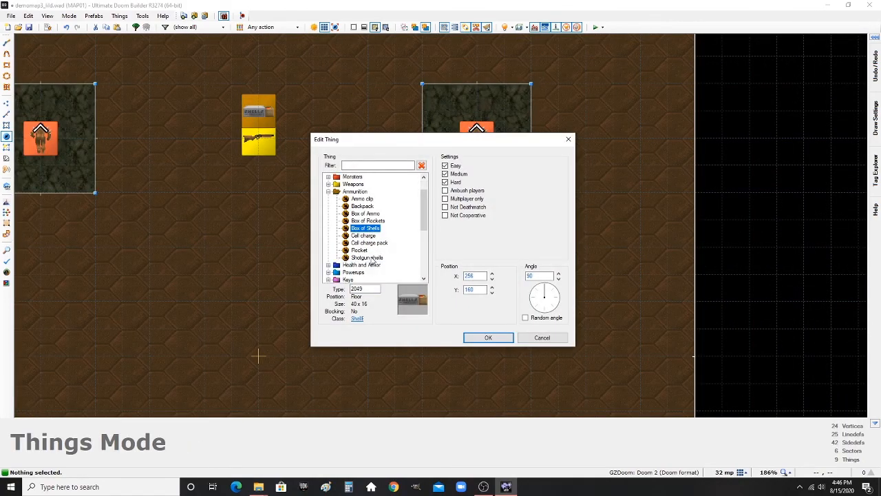
pyautogui.click(368, 258)
pyautogui.click(488, 337)
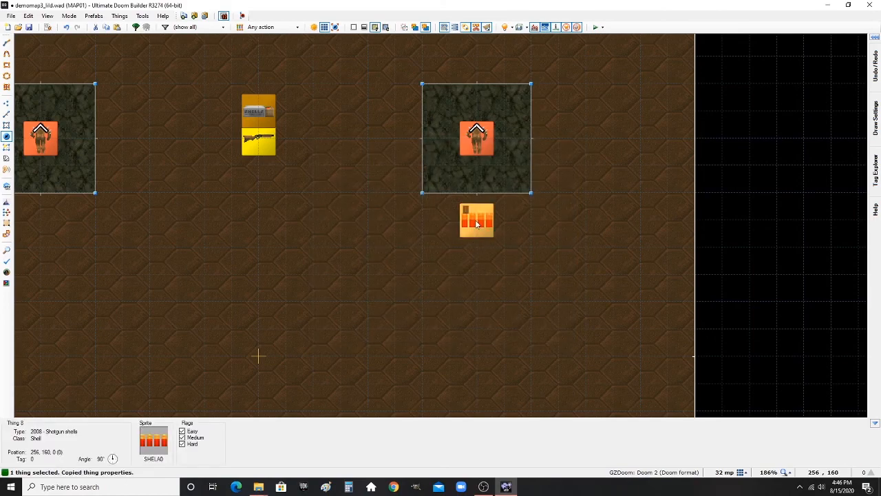
# - Copy the Shotgun shells to the inner sides of the other three pillars, mirroring the placement at the northeastern pillar
pyautogui.hotkey('ctrl', 'v')
pyautogui.scroll(-4, 460, 270)
pyautogui.scroll(2, 311, 355)
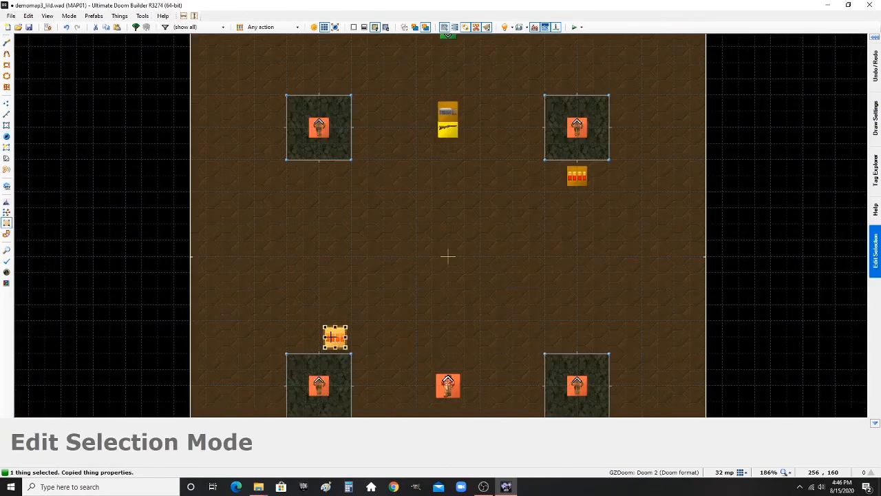
pyautogui.click(335, 337)
pyautogui.hotkey('ctrl', 'v')
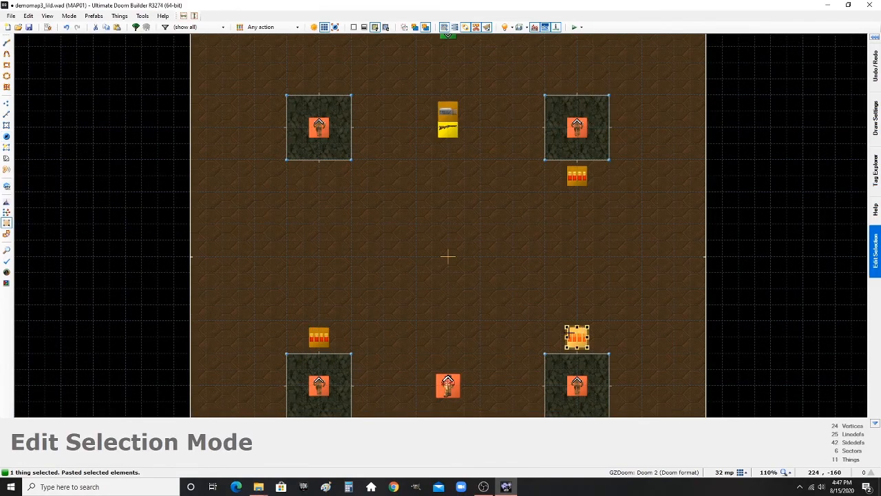
pyautogui.click(568, 337)
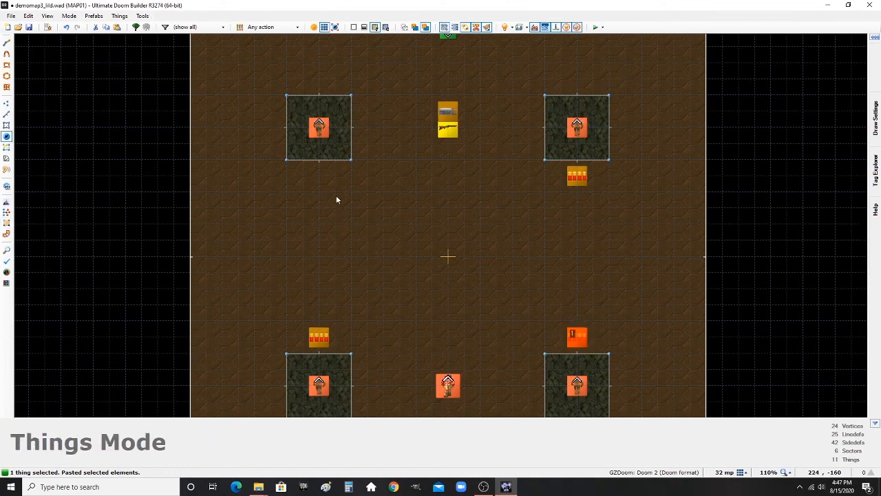
pyautogui.hotkey('ctrl', 'v')
pyautogui.click(381, 212)
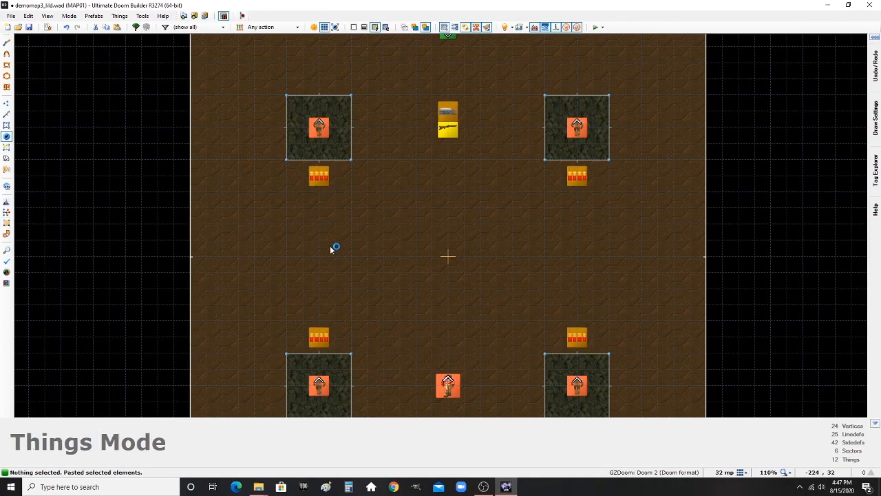
# - Place a Plasma gun near the middle of the room's south wall, at position 0, -448
pyautogui.scroll(-3, 395, 289)
pyautogui.scroll(2, 356, 268)
pyautogui.scroll(-4, 303, 331)
pyautogui.scroll(5, 303, 330)
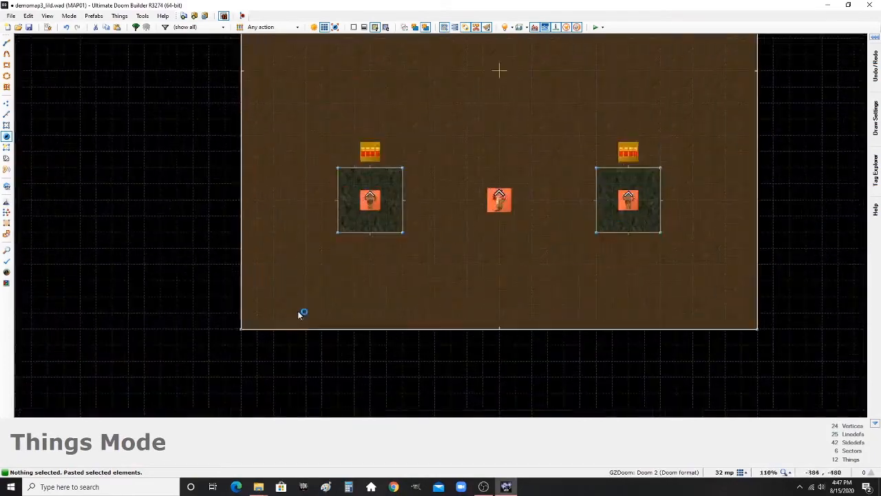
pyautogui.doubleClick(500, 295)
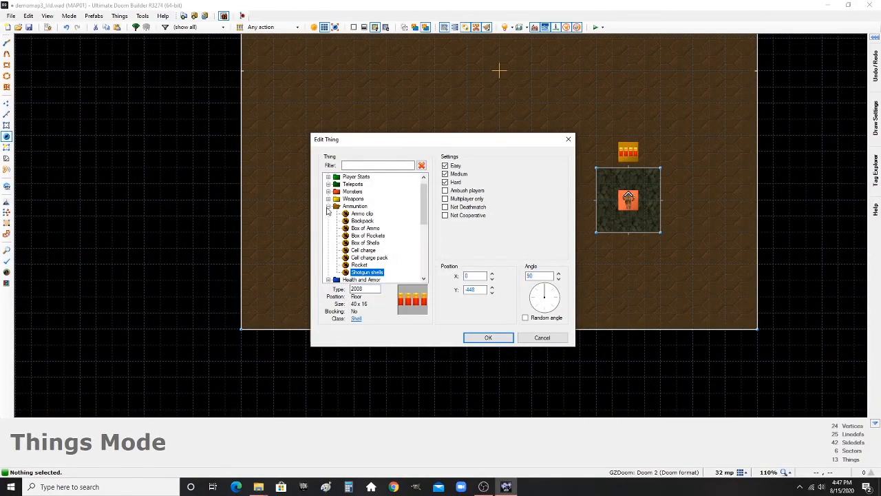
pyautogui.click(328, 206)
pyautogui.doubleClick(352, 198)
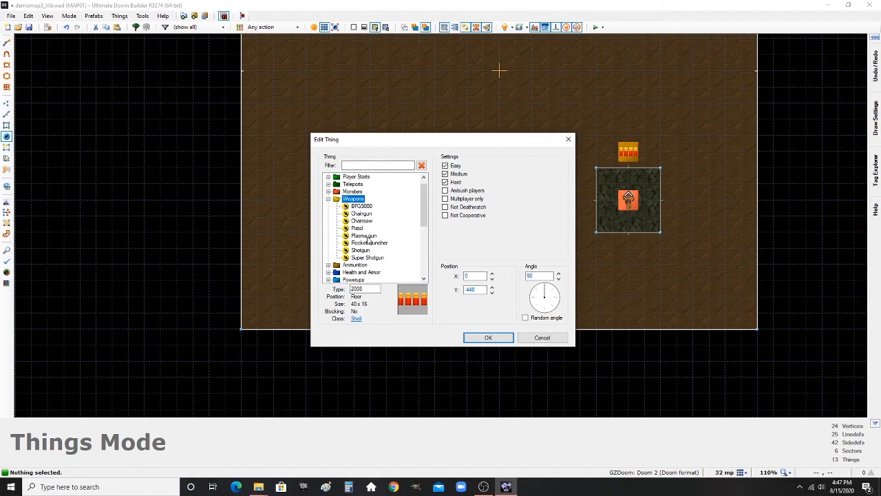
pyautogui.click(468, 337)
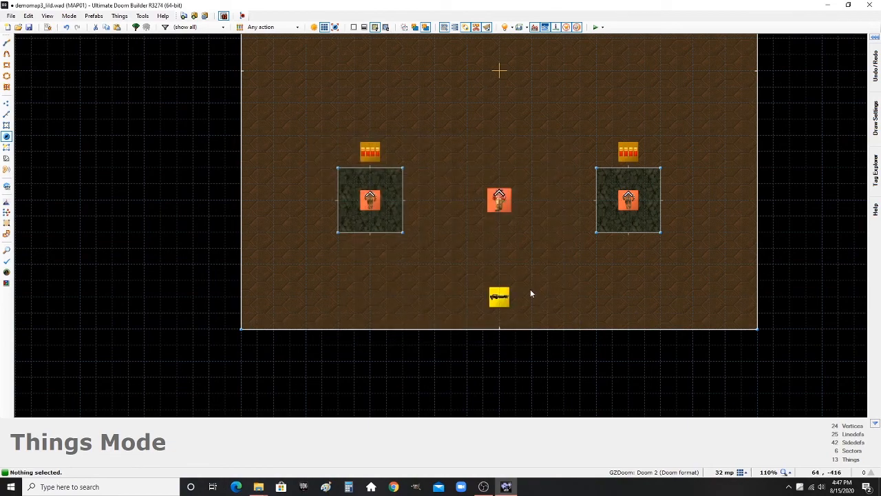
# - Add a Cell charge northeast of the Plasma gun, at position 32, -416, dismissing the update notification
pyautogui.scroll(2, 530, 294)
pyautogui.doubleClick(516, 274)
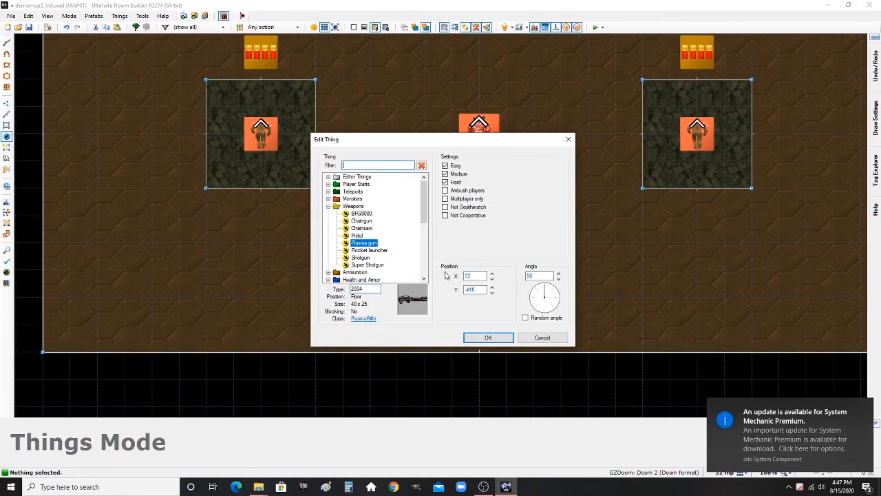
pyautogui.click(866, 407)
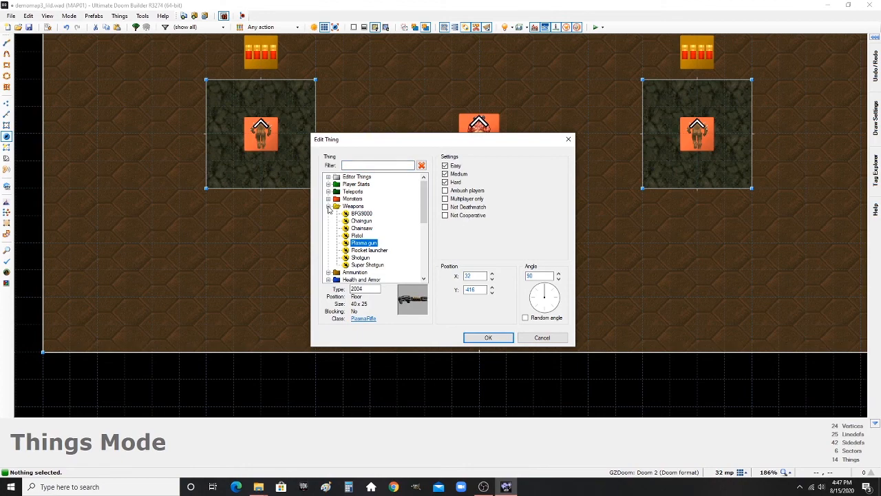
pyautogui.click(329, 206)
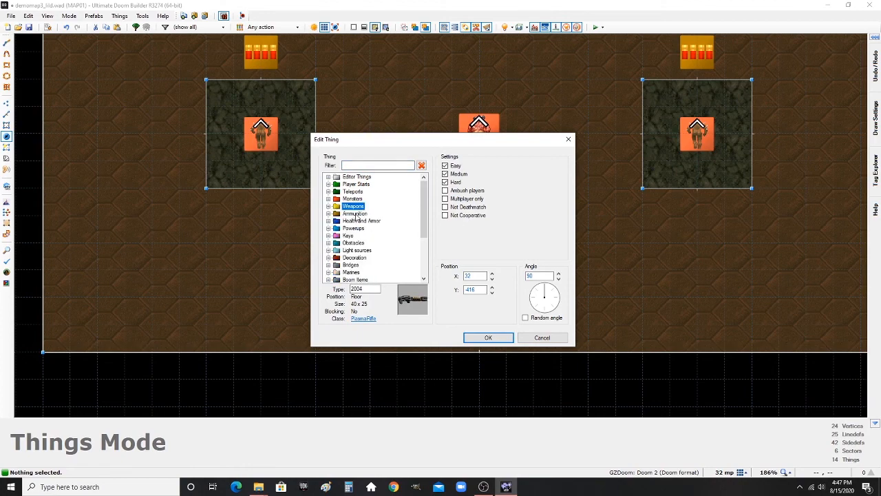
pyautogui.doubleClick(356, 214)
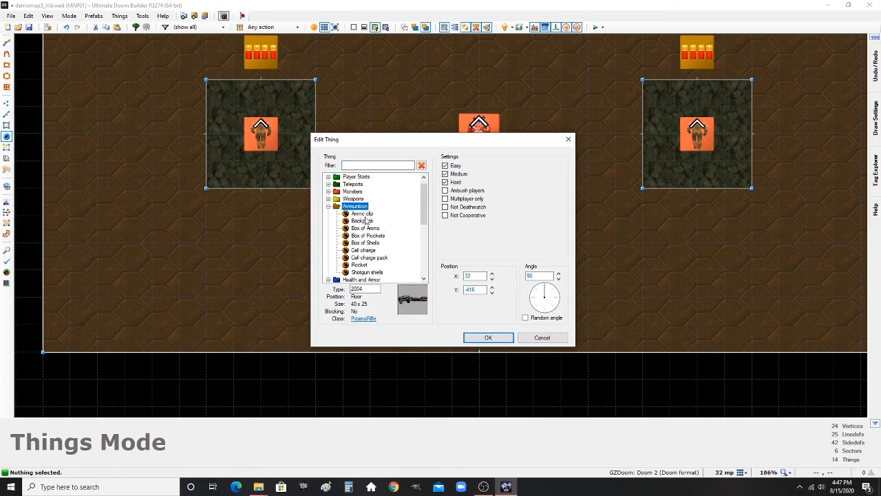
pyautogui.click(364, 251)
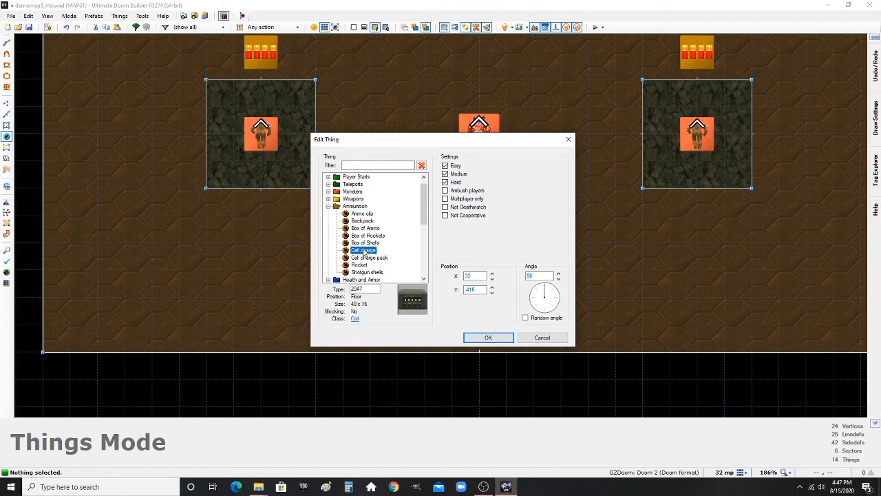
pyautogui.click(482, 337)
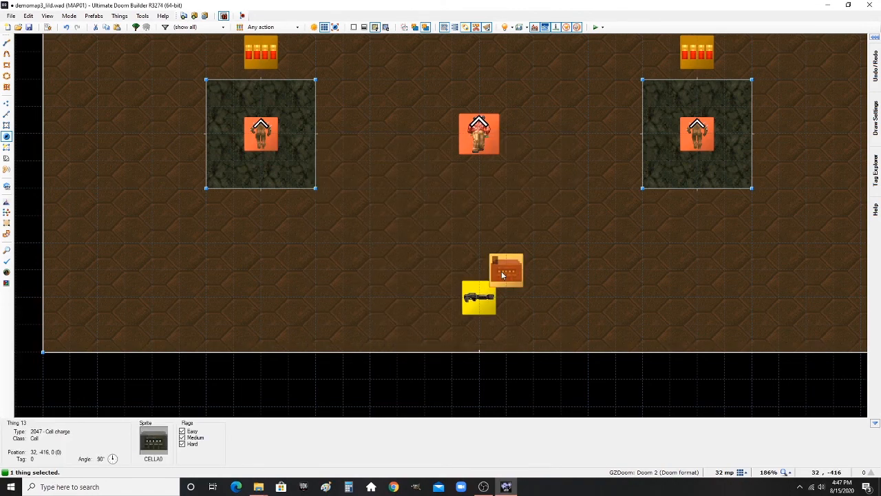
# - Copy the Cell charge to the northwest side of the Plasma gun, at position -32, -416
pyautogui.hotkey('ctrl', 'v')
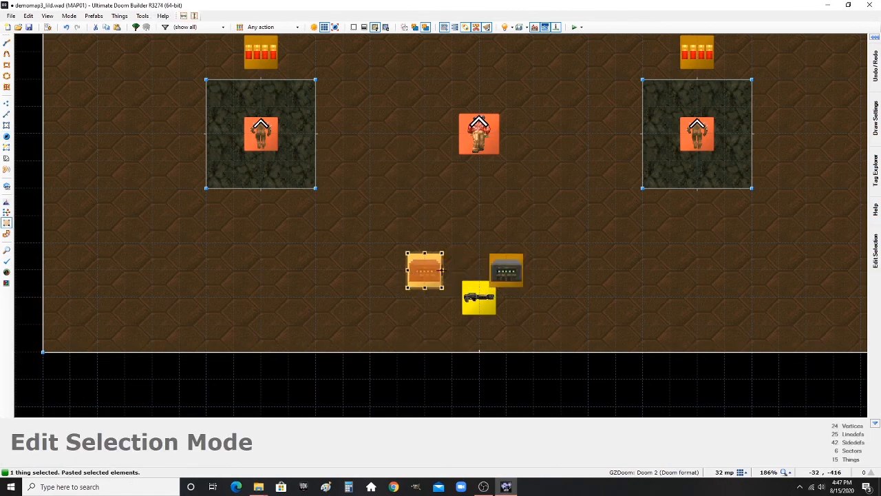
pyautogui.click(455, 279)
pyautogui.click(556, 299)
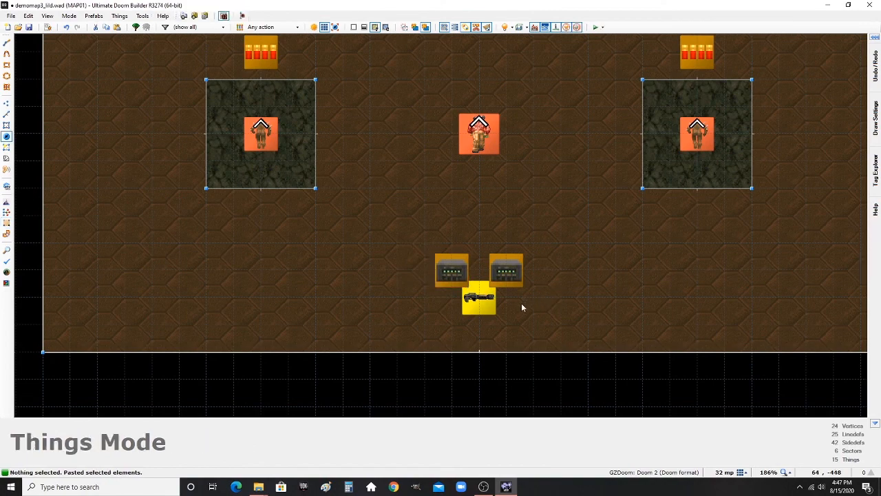
# - Place a Demon east of the Baron of Hell between the southern pillars, at position 96, -256
pyautogui.scroll(-3, 486, 315)
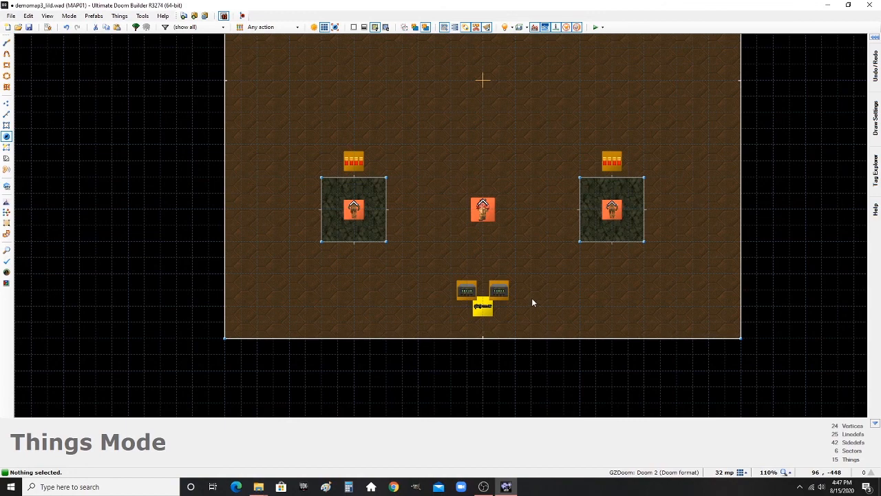
pyautogui.scroll(-3, 543, 298)
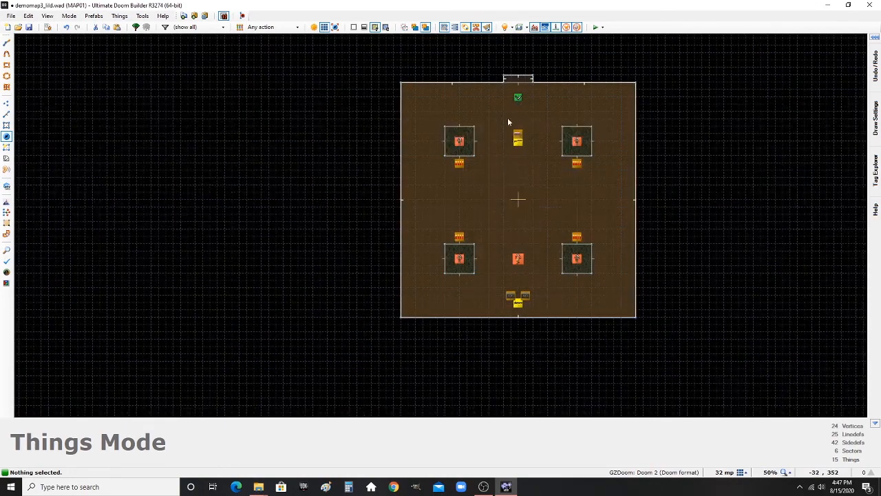
pyautogui.scroll(3, 537, 166)
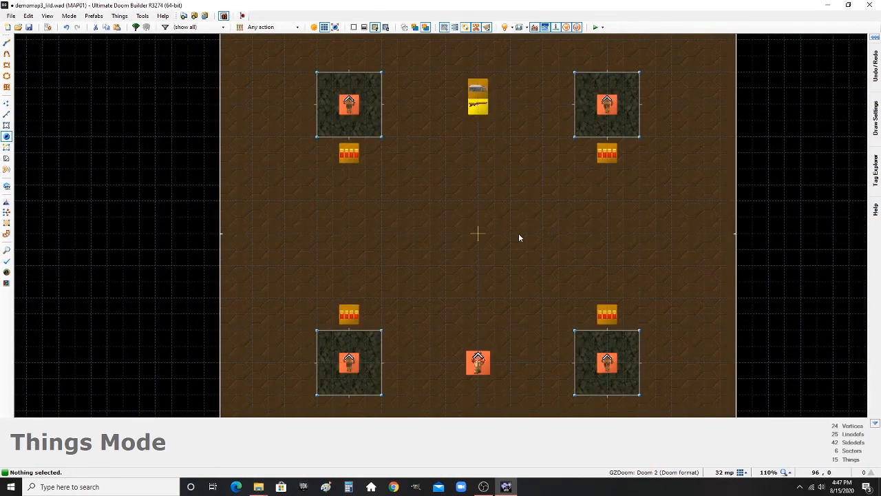
pyautogui.scroll(4, 465, 258)
pyautogui.press('Insert')
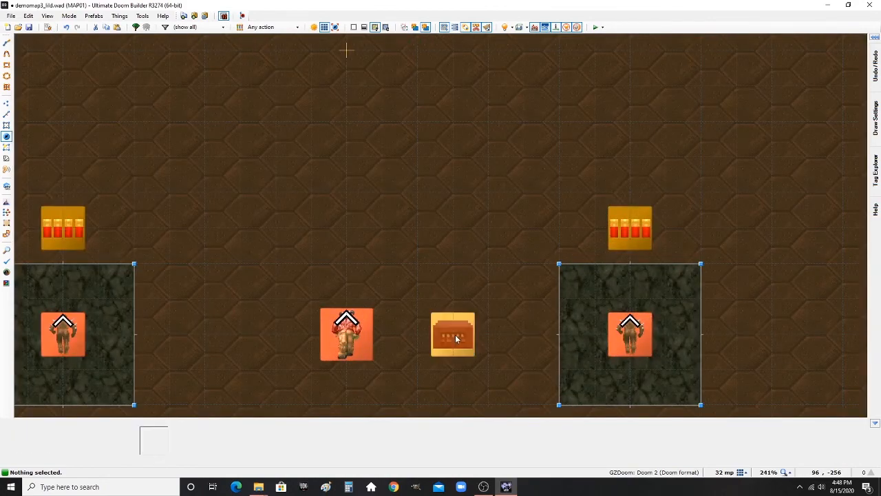
pyautogui.click(353, 199)
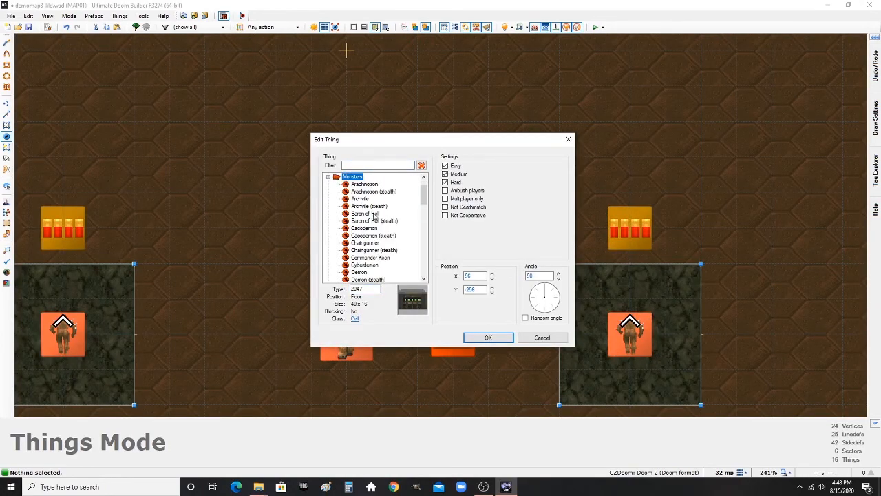
pyautogui.click(371, 272)
pyautogui.click(486, 339)
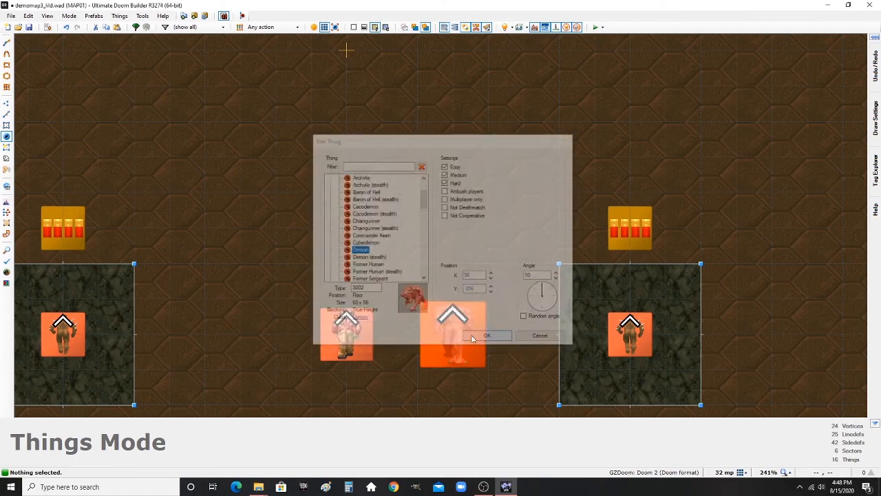
# - Copy the Demon to the west side of the Baron of Hell, at position -96, -256
pyautogui.hotkey('ctrl', 'c')
pyautogui.hotkey('ctrl', 'v')
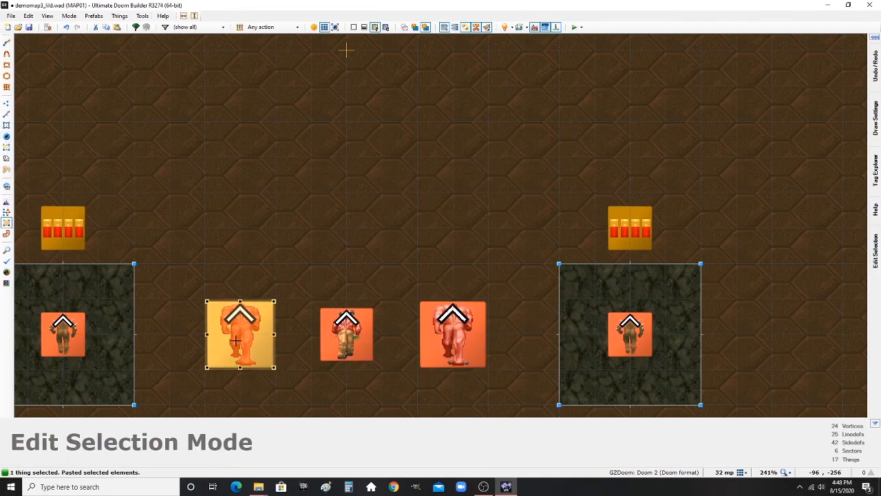
pyautogui.click(389, 224)
pyautogui.press('c')
pyautogui.scroll(-3, 451, 263)
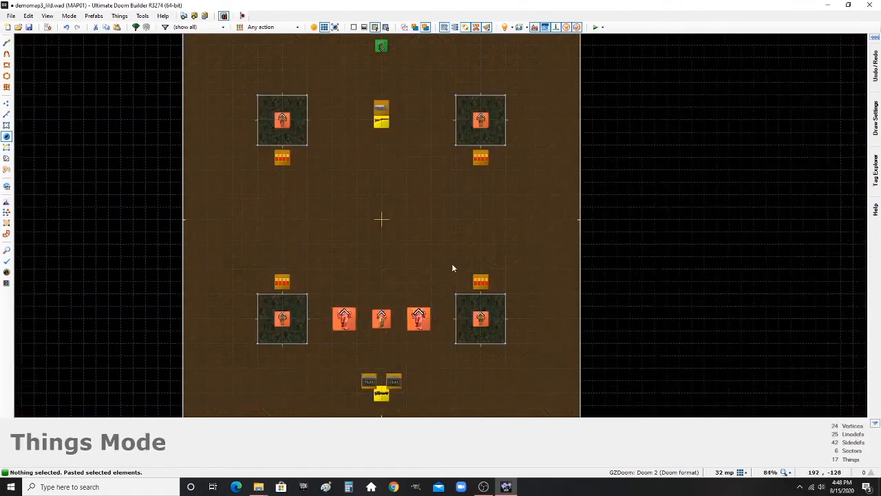
# - Paste another Demon near the southeastern pillar's inner corner, at position 160, -160, and rotate it to face northwest
pyautogui.scroll(2, 456, 262)
pyautogui.hotkey('ctrl', 'v')
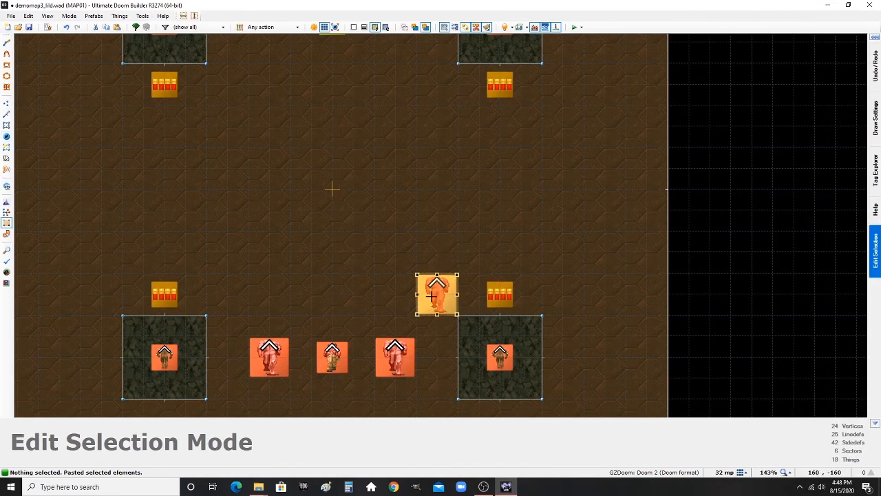
pyautogui.moveTo(419, 285); pyautogui.dragTo(409, 295)
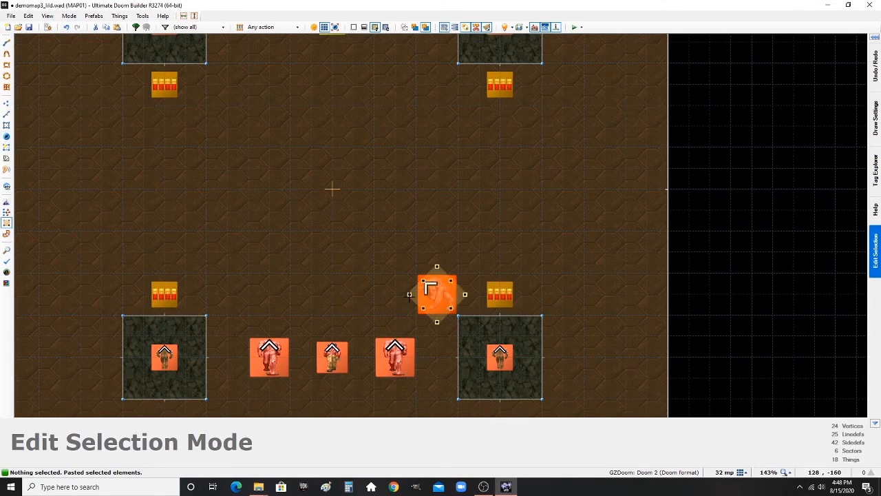
pyautogui.press('Return')
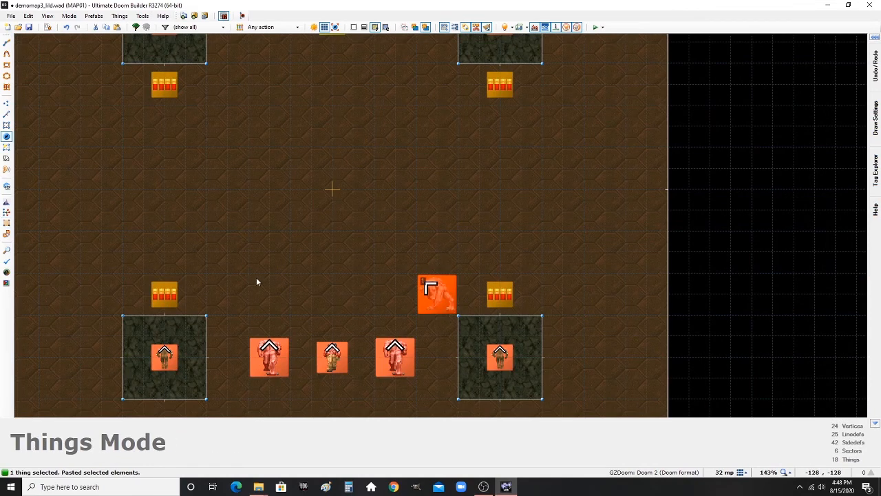
# - Paste a mirrored Demon near the southwestern pillar's inner corner, at position -160, -160, and rotate it to face northeast
pyautogui.hotkey('ctrl', 'v')
pyautogui.moveTo(257, 282)
pyautogui.mouseDown()
pyautogui.moveTo(221, 282)
pyautogui.moveTo(220, 296)
pyautogui.moveTo(256, 295)
pyautogui.mouseUp()
pyautogui.click(302, 279)
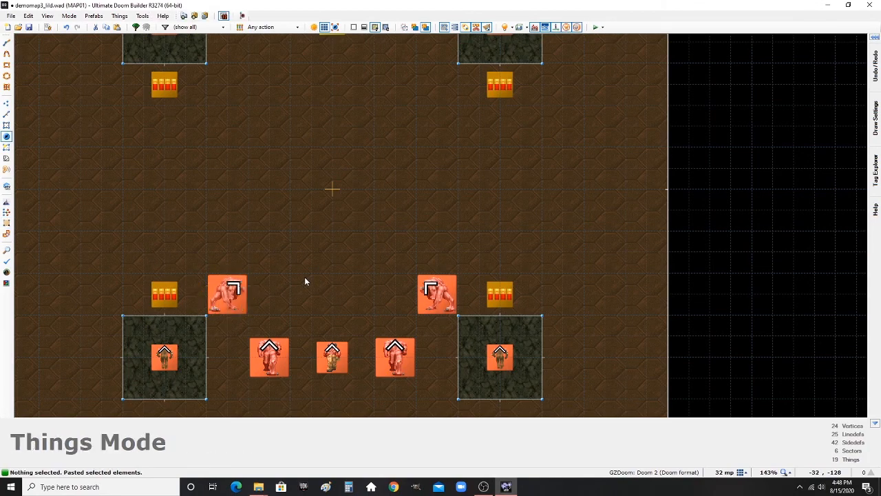
# - Walk through the room in the 3D view, toggling gravity, to examine how the Demons, weapons and ammunition are placed
pyautogui.press('q')
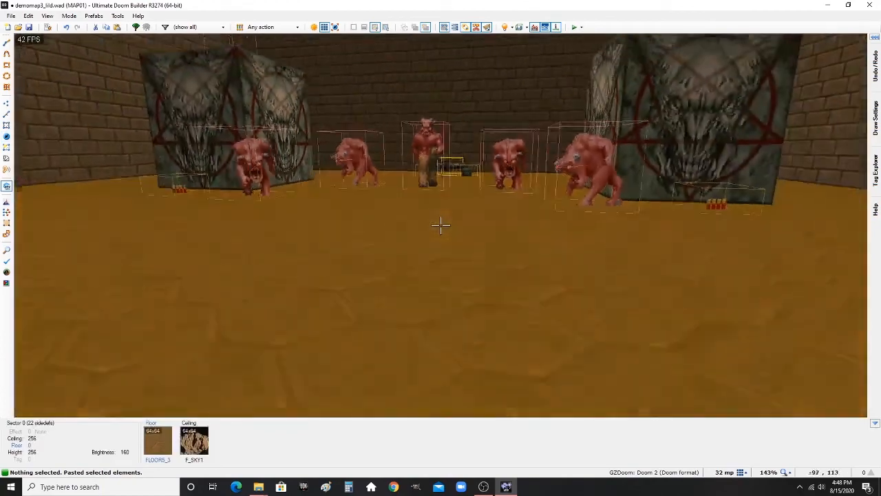
pyautogui.press('e')
pyautogui.press('g')
pyautogui.press('d')
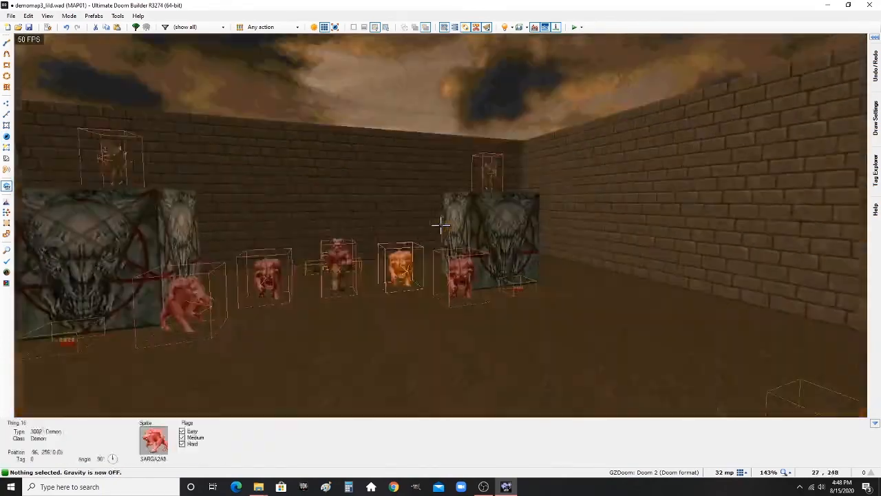
pyautogui.press('d')
pyautogui.press('g')
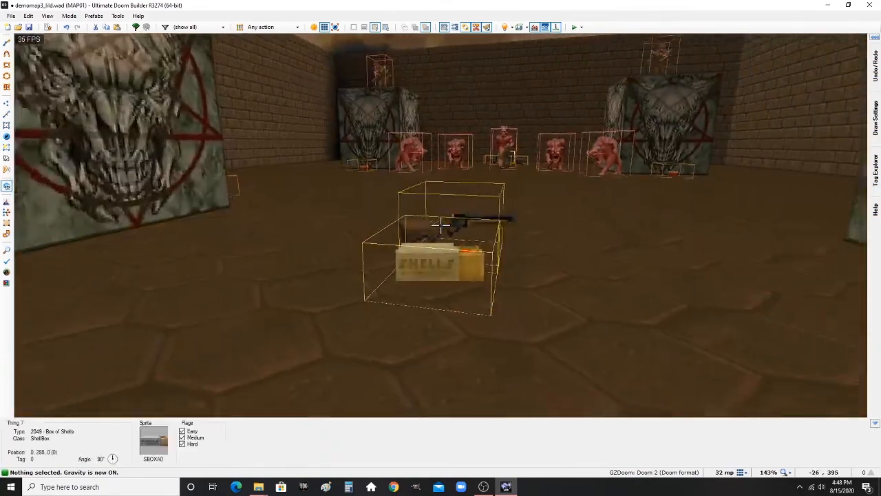
pyautogui.press('e')
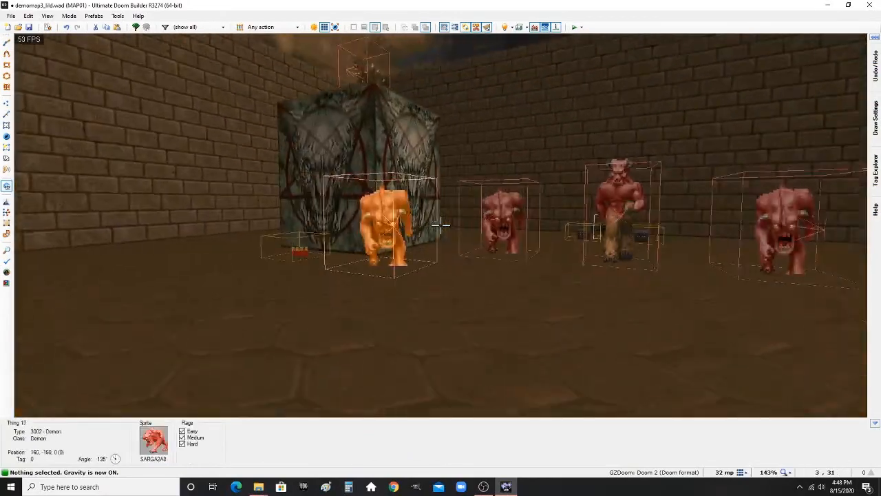
pyautogui.press('s')
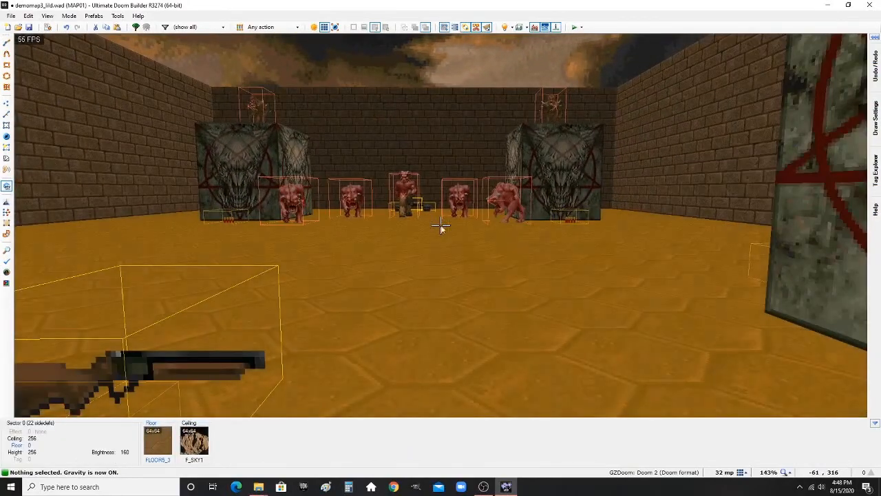
pyautogui.press('q')
# - Add a Former Sergeant east of the southeastern pillar, at position 352, -256, with its angle set to 180
pyautogui.scroll(-5, 455, 241)
pyautogui.scroll(5, 493, 300)
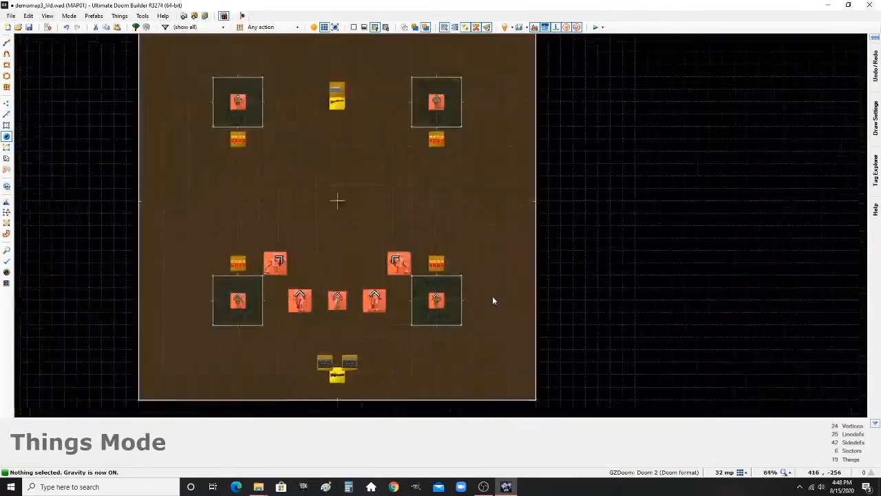
pyautogui.scroll(5, 482, 248)
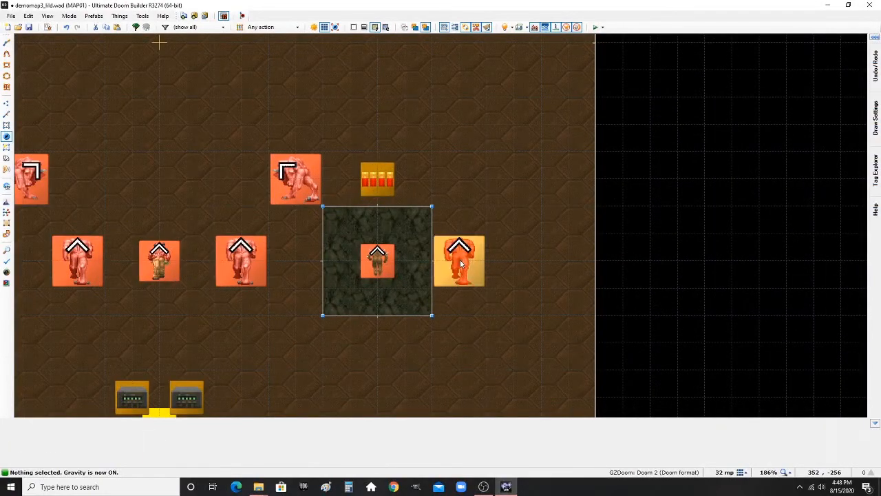
pyautogui.rightClick(459, 262)
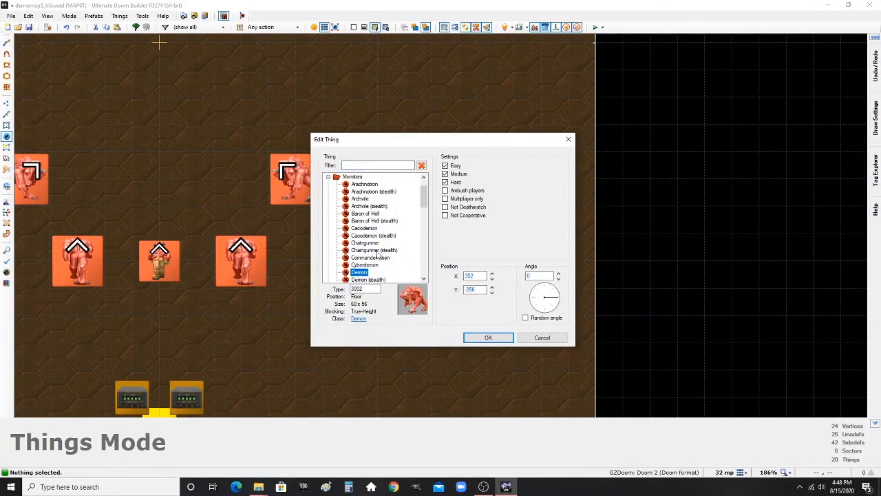
pyautogui.scroll(2, 364, 213)
pyautogui.scroll(-7, 383, 181)
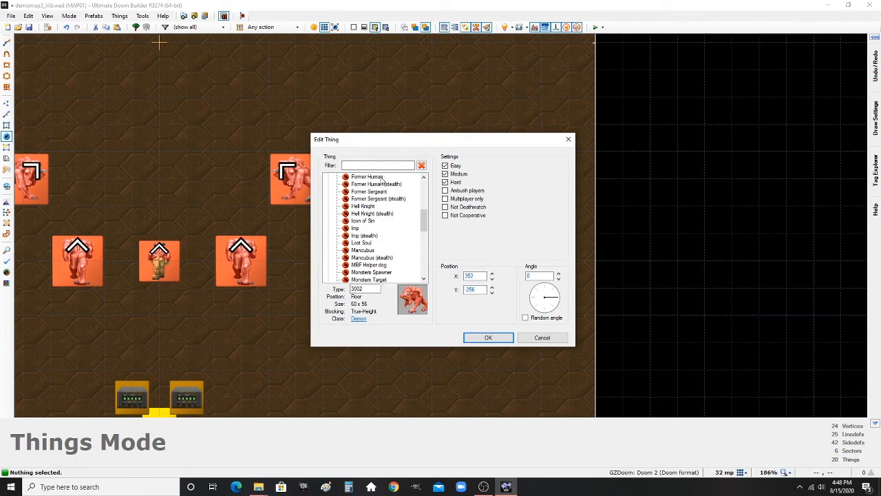
pyautogui.click(368, 192)
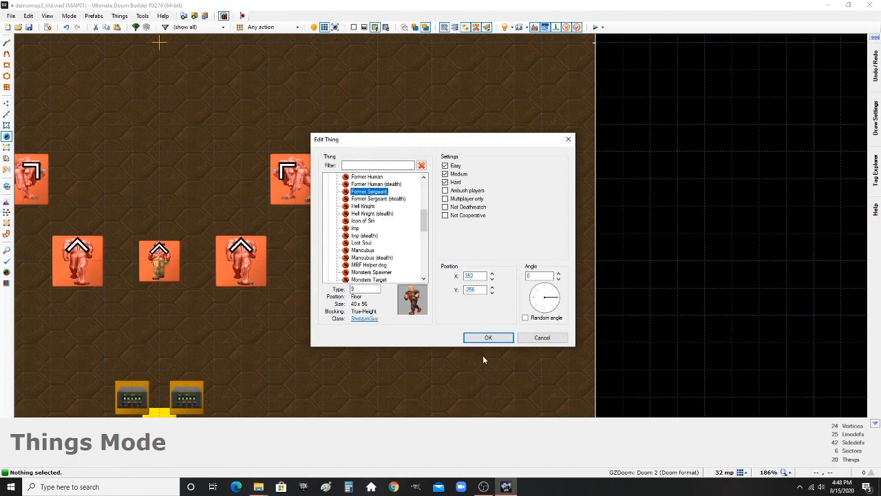
pyautogui.click(533, 303)
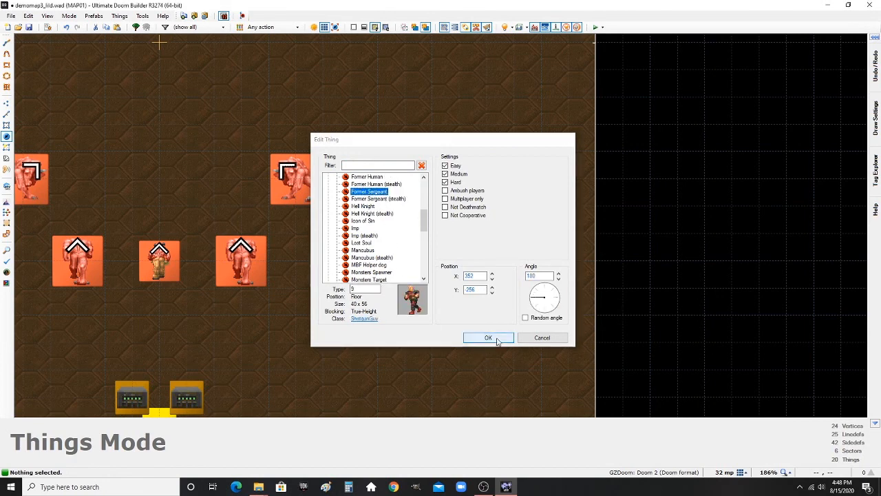
pyautogui.click(488, 337)
# - Move the Former Sergeant north to position 352, 160, east of the northeastern pillar's Shotgun shells
pyautogui.moveTo(459, 260); pyautogui.dragTo(447, 106)
pyautogui.scroll(-4, 470, 212)
pyautogui.scroll(3, 448, 111)
pyautogui.scroll(-3, 408, 234)
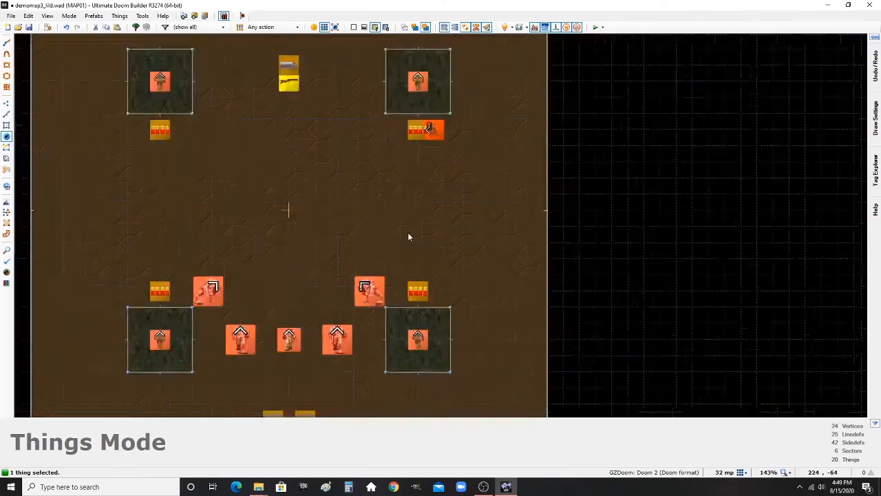
pyautogui.scroll(1, 430, 212)
pyautogui.scroll(5, 423, 227)
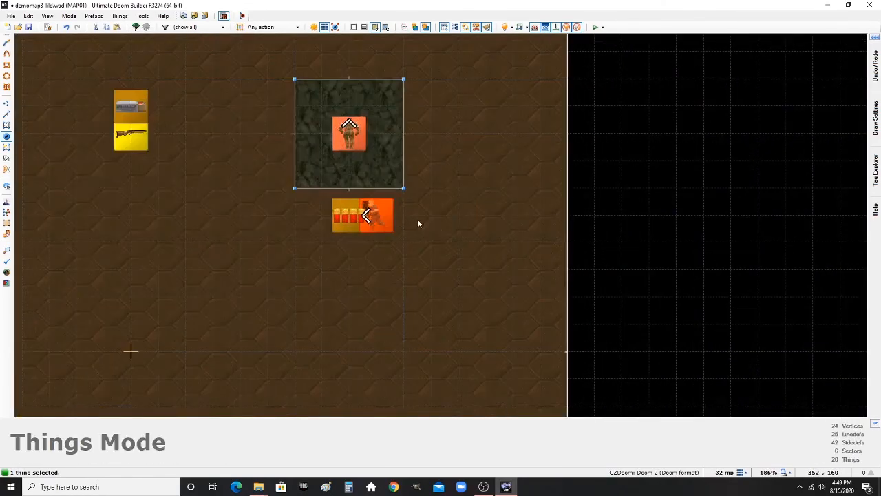
pyautogui.moveTo(365, 217); pyautogui.dragTo(425, 218)
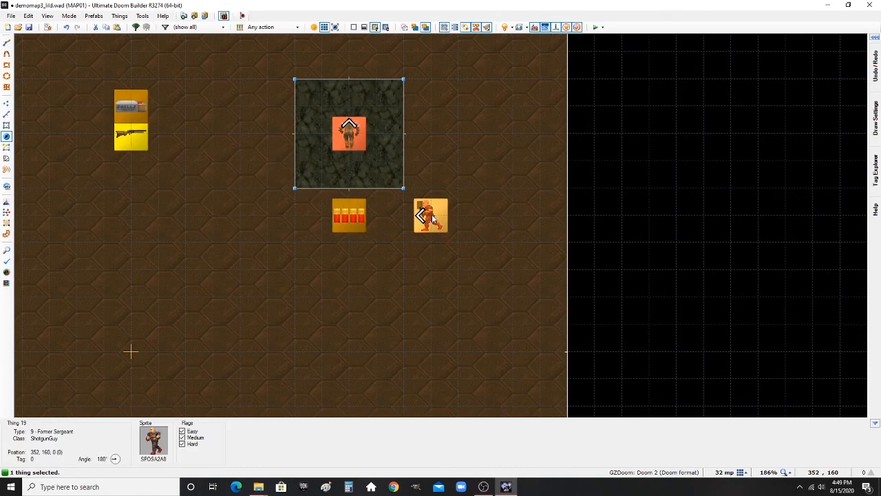
# - Copy the Former Sergeant to the south side of the southeastern pillar, at position 256, -352
pyautogui.hotkey('ctrl', 'v')
pyautogui.scroll(-7, 431, 219)
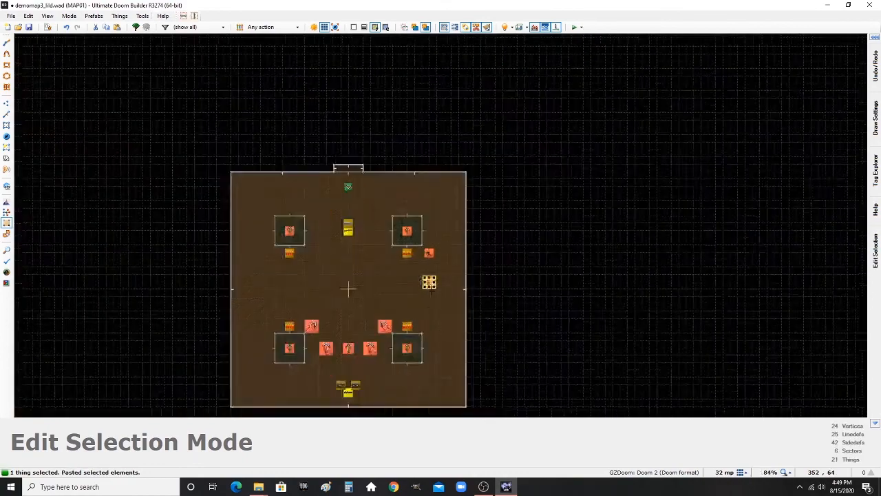
pyautogui.scroll(9, 403, 365)
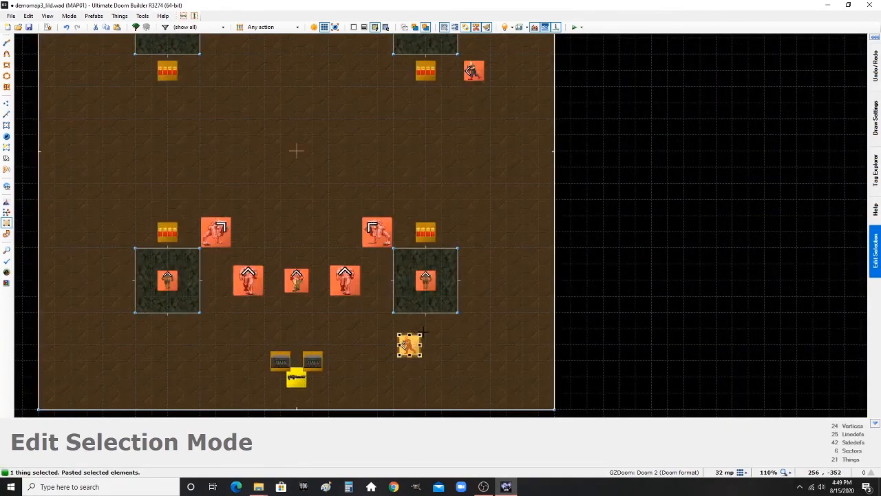
pyautogui.click(470, 336)
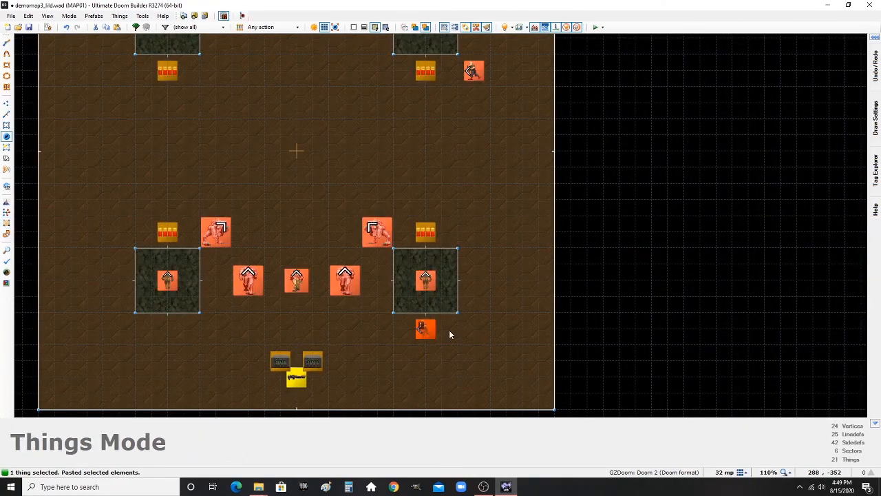
# - Paste a Former Sergeant south of the southwestern pillar, at position -256, -352, and rotate it to face east
pyautogui.scroll(-7, 449, 334)
pyautogui.scroll(7, 354, 337)
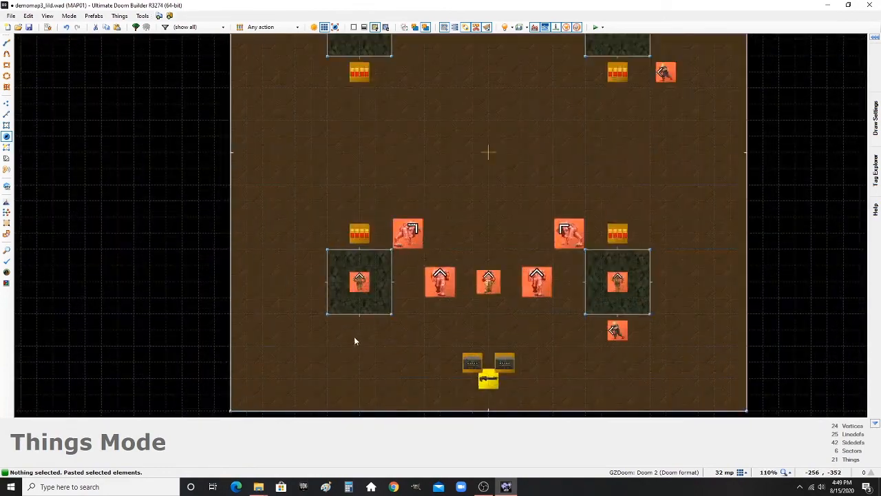
pyautogui.hotkey('ctrl', 'v')
pyautogui.moveTo(354, 330); pyautogui.dragTo(340, 353)
pyautogui.click(398, 340)
pyautogui.scroll(-5, 379, 345)
pyautogui.scroll(5, 382, 234)
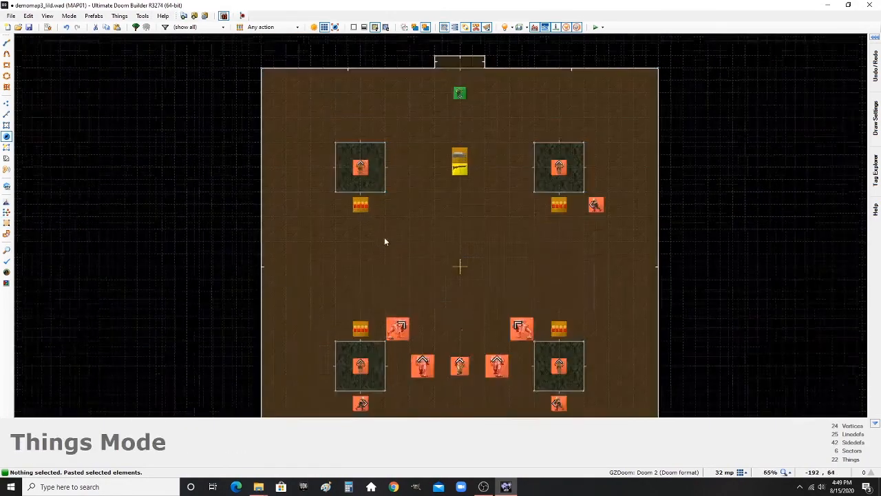
# - Paste a Former Sergeant west of the northwestern pillar's Shotgun shells, at position -352, 160, and rotate it to face east
pyautogui.hotkey('ctrl', 'v')
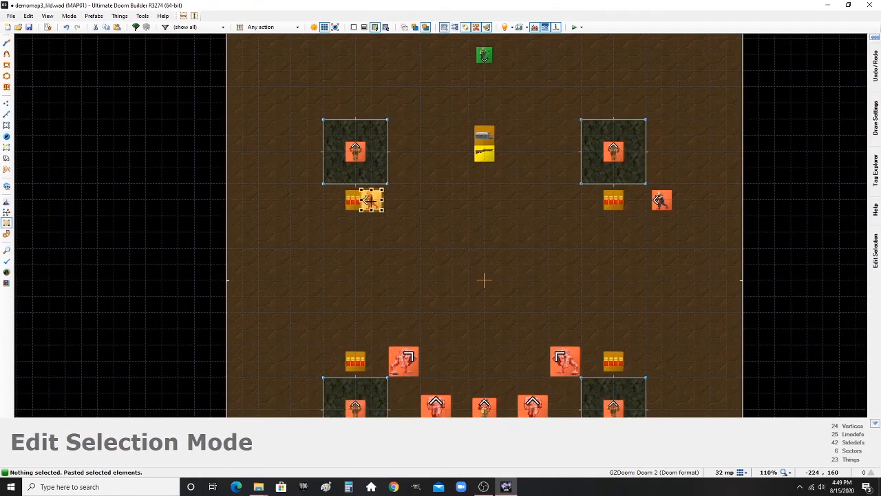
pyautogui.click(304, 200)
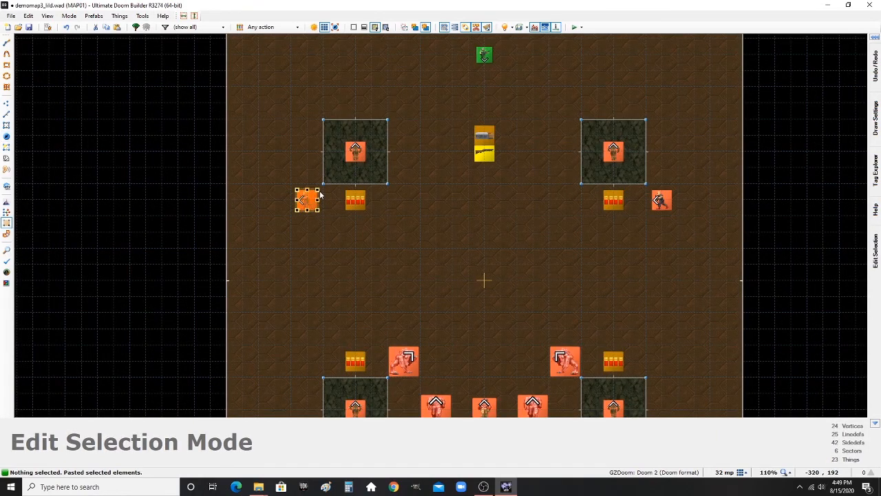
pyautogui.moveTo(318, 191); pyautogui.dragTo(285, 218)
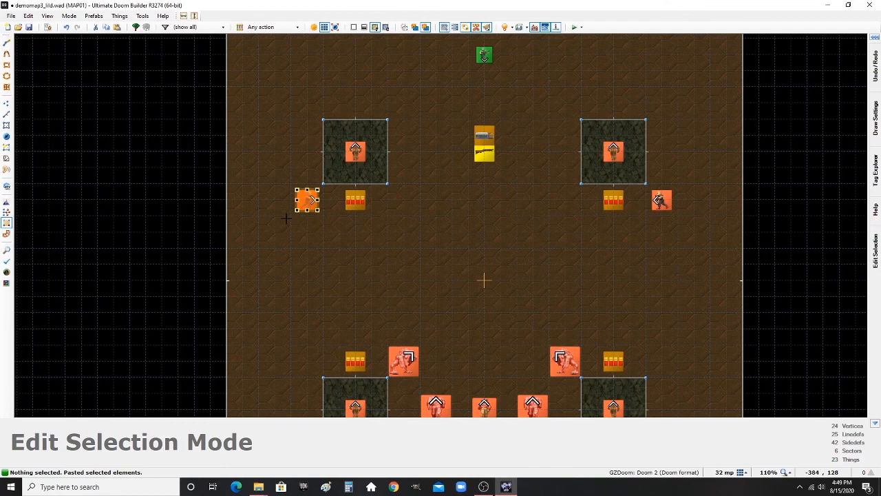
pyautogui.click(344, 234)
pyautogui.scroll(-4, 361, 258)
pyautogui.scroll(3, 398, 232)
pyautogui.scroll(-2, 349, 252)
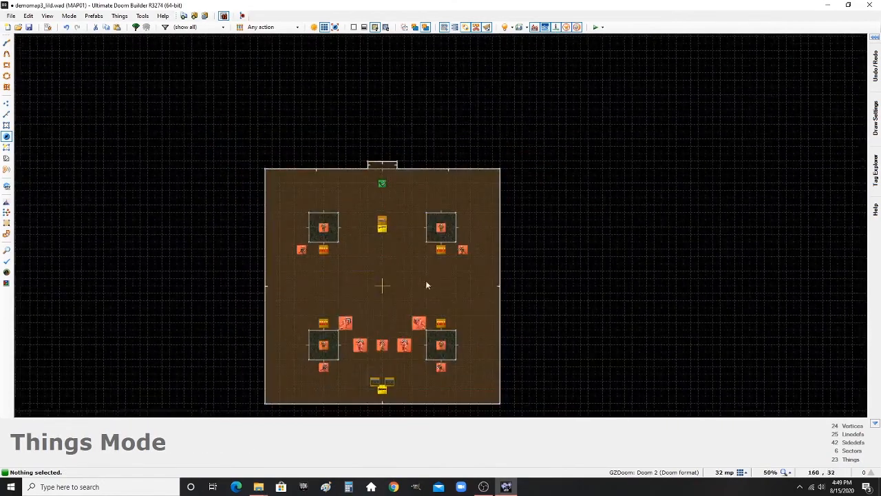
# - Save the map with its current layout of monsters, weapons and ammunition
pyautogui.scroll(1, 378, 266)
pyautogui.scroll(-2, 366, 271)
pyautogui.scroll(3, 412, 319)
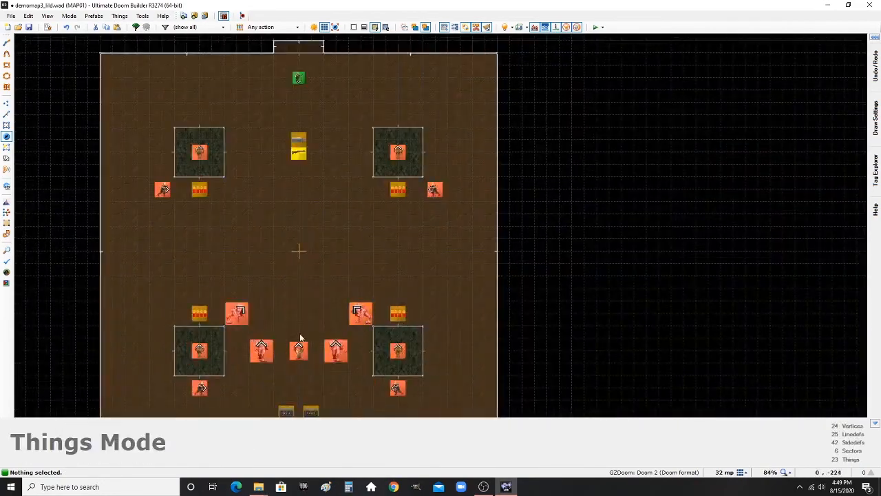
pyautogui.scroll(-4, 338, 303)
pyautogui.scroll(6, 360, 296)
pyautogui.scroll(-2, 362, 297)
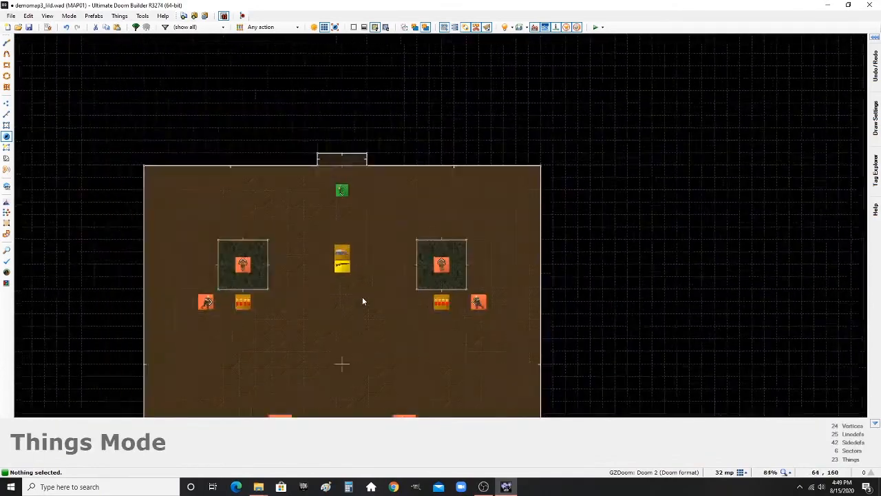
pyautogui.scroll(-4, 362, 296)
pyautogui.scroll(2, 355, 347)
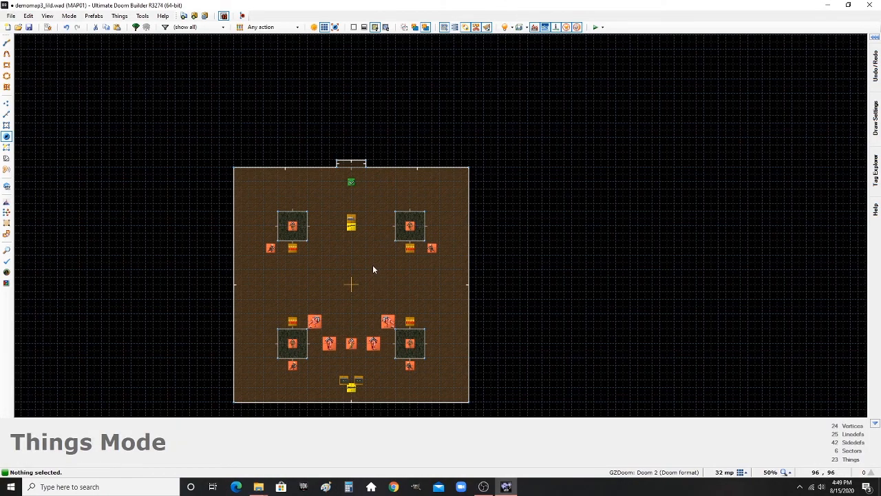
pyautogui.hotkey('ctrl', 's')
pyautogui.scroll(-1, 372, 265)
pyautogui.scroll(3, 350, 262)
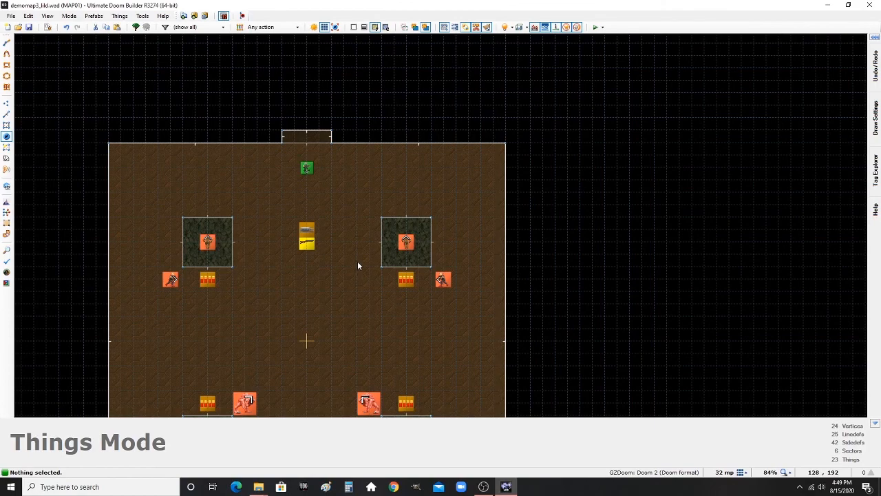
pyautogui.scroll(-3, 357, 265)
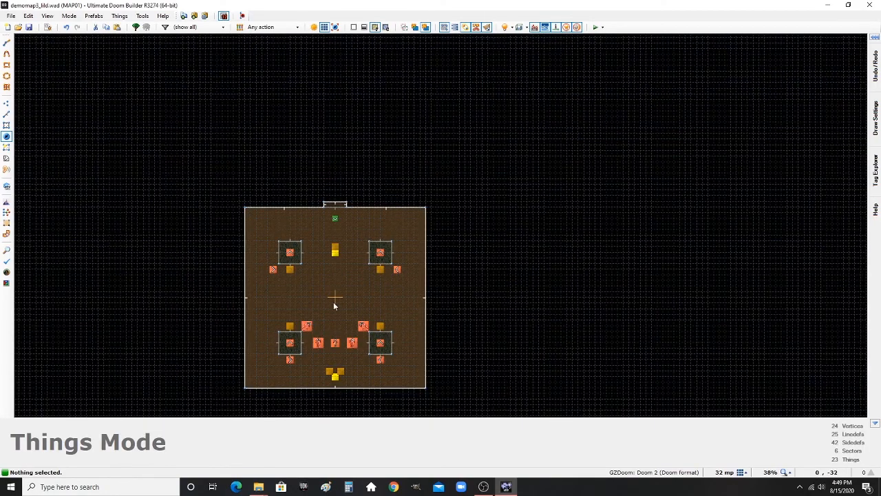
pyautogui.scroll(-1, 338, 305)
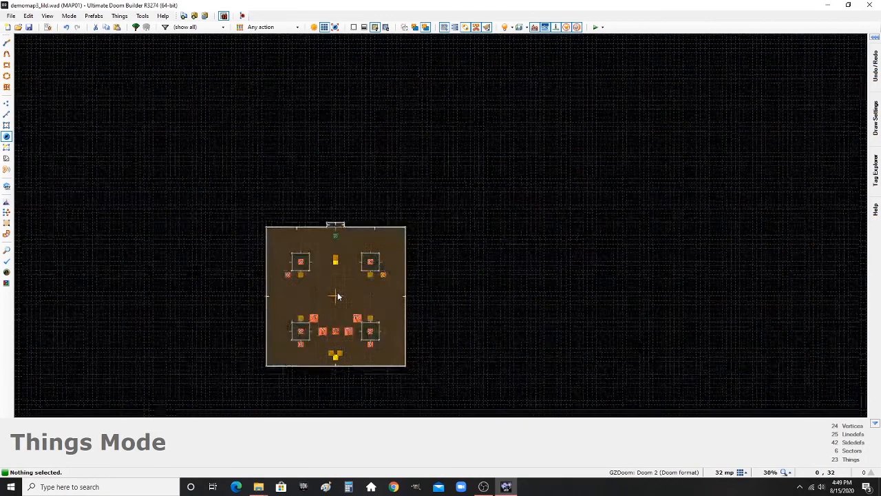
pyautogui.scroll(4, 337, 305)
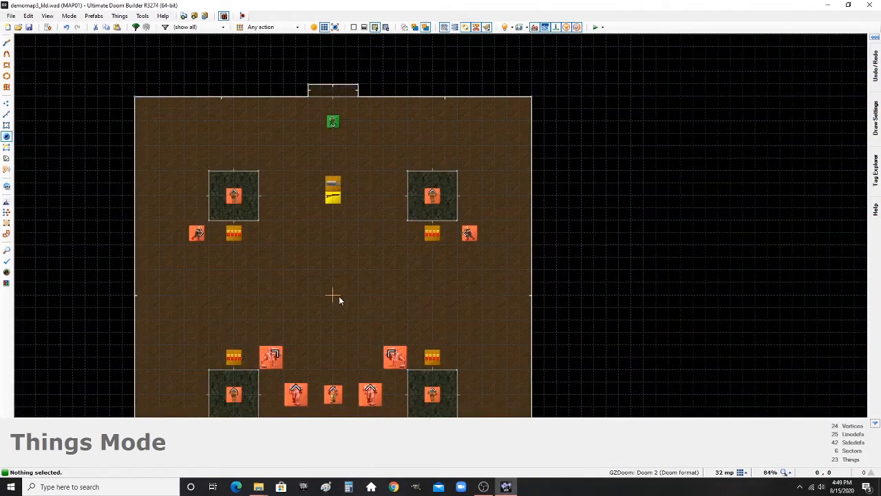
pyautogui.scroll(-2, 346, 277)
pyautogui.scroll(4, 340, 346)
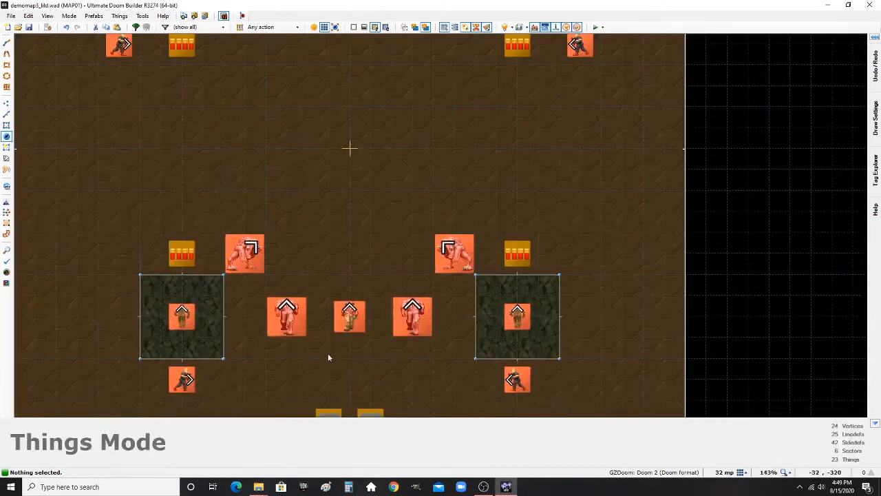
pyautogui.scroll(-2, 348, 352)
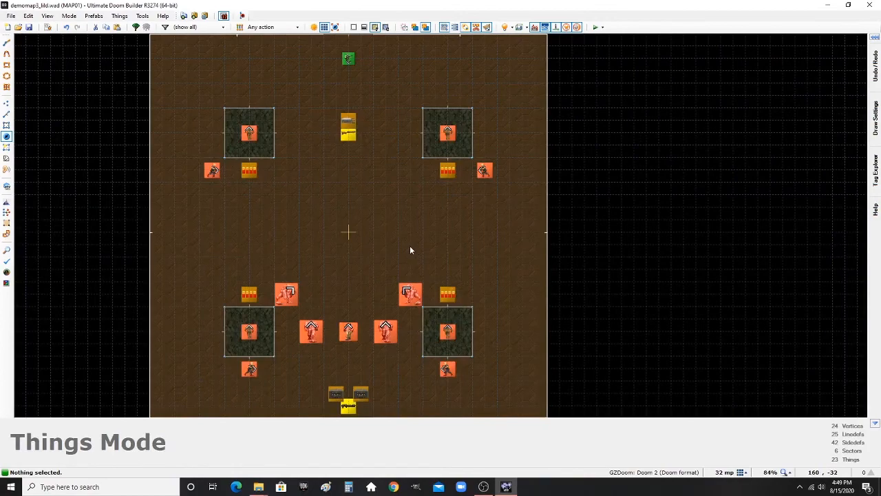
pyautogui.scroll(-2, 377, 252)
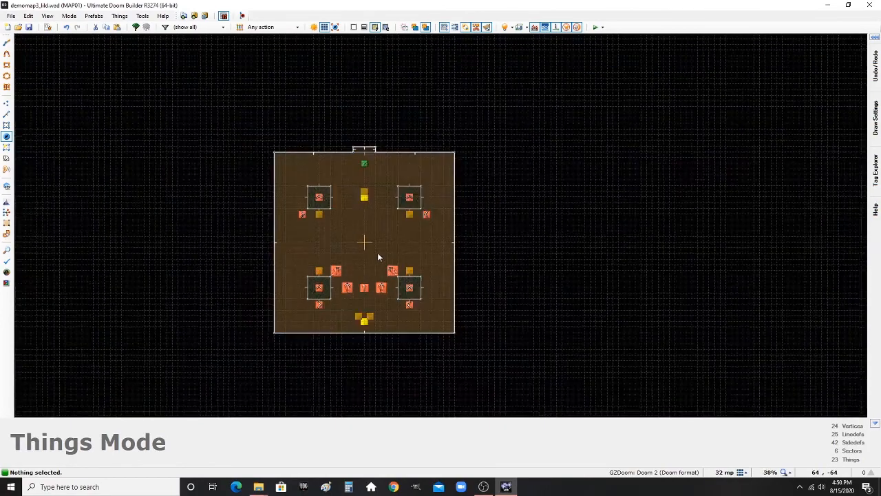
# - Turn off the Easy skill flag for the Baron of Hell at position 0, -256
pyautogui.scroll(3, 366, 299)
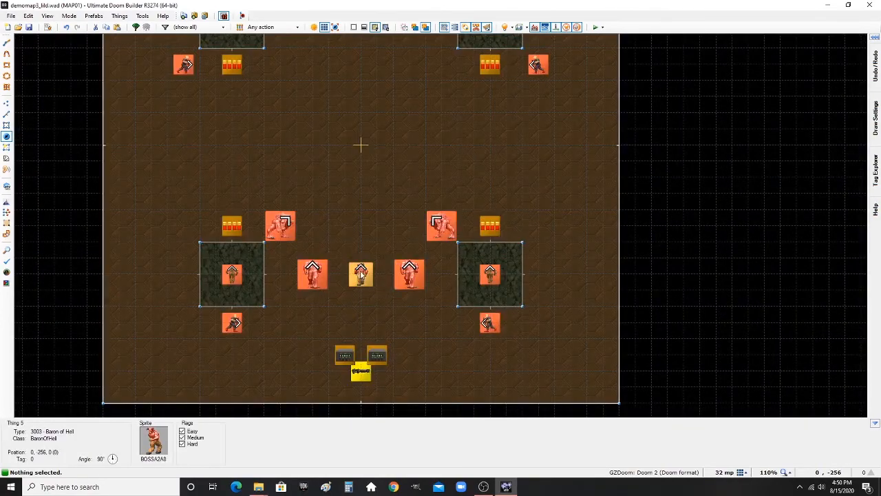
pyautogui.doubleClick(362, 274)
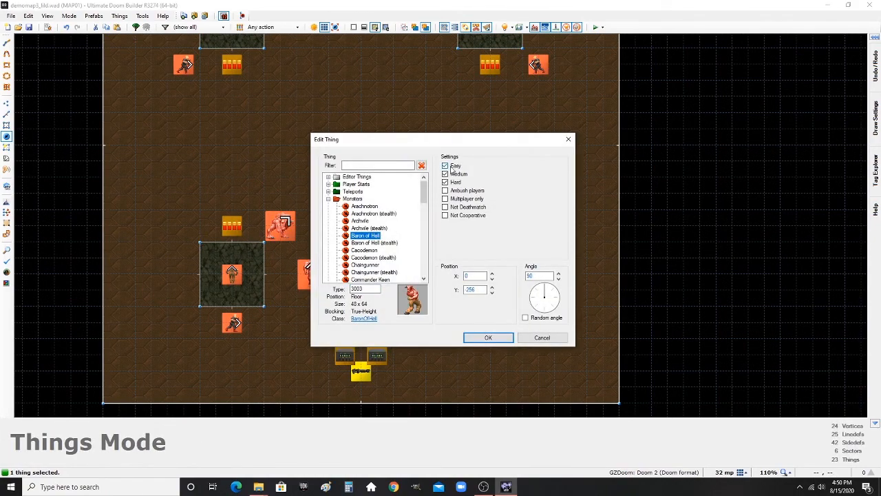
pyautogui.click(446, 167)
pyautogui.click(487, 337)
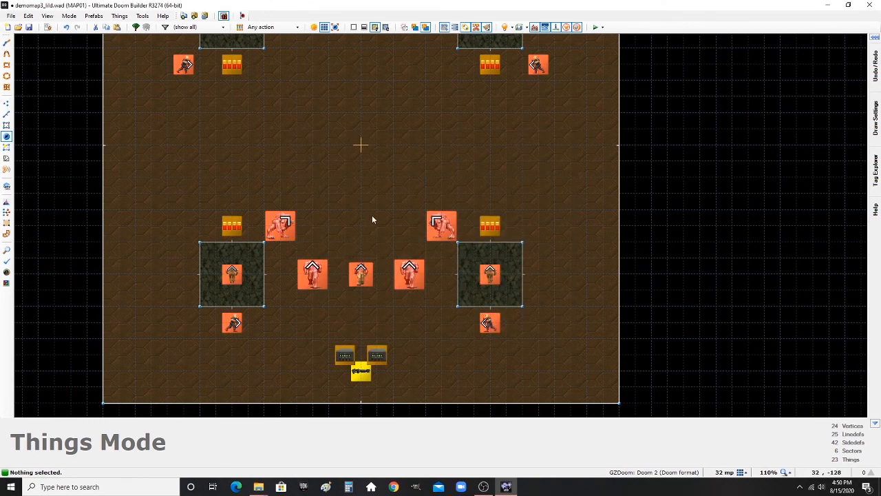
# - Turn off the Easy skill flag for the two angled Demons at positions 160, -160 and -160, -160
pyautogui.scroll(3, 372, 219)
pyautogui.scroll(-2, 364, 272)
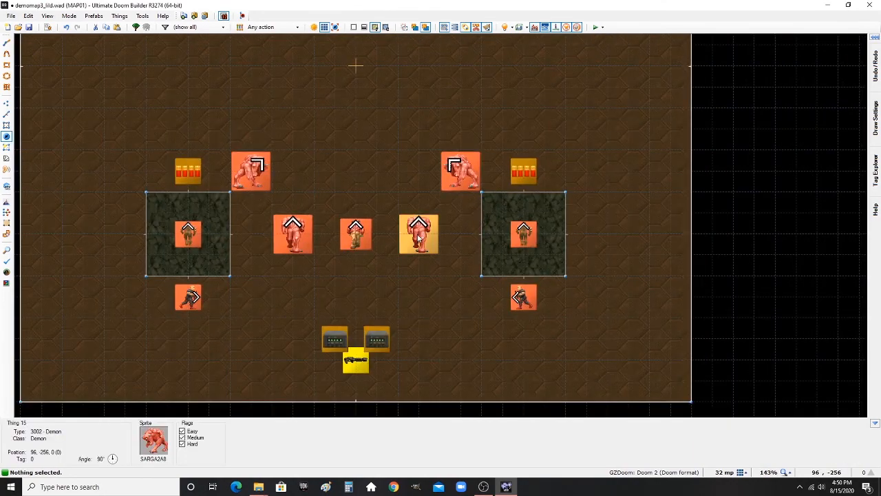
pyautogui.click(460, 174)
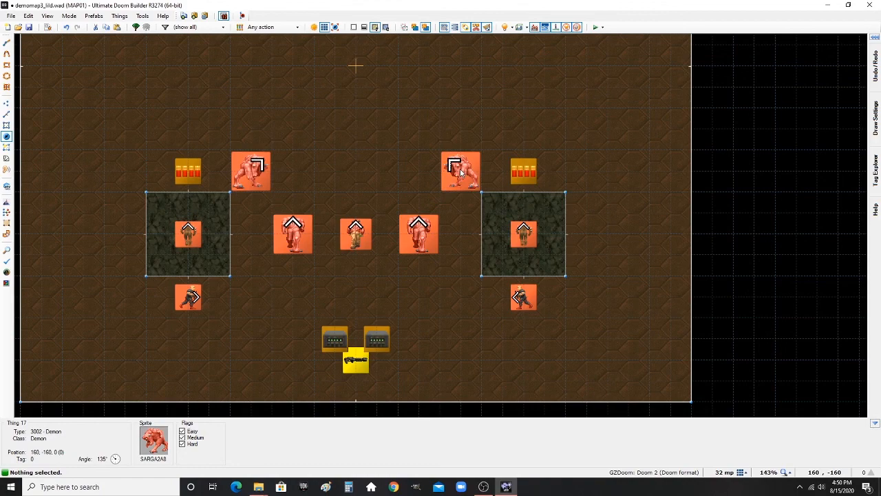
pyautogui.click(253, 177)
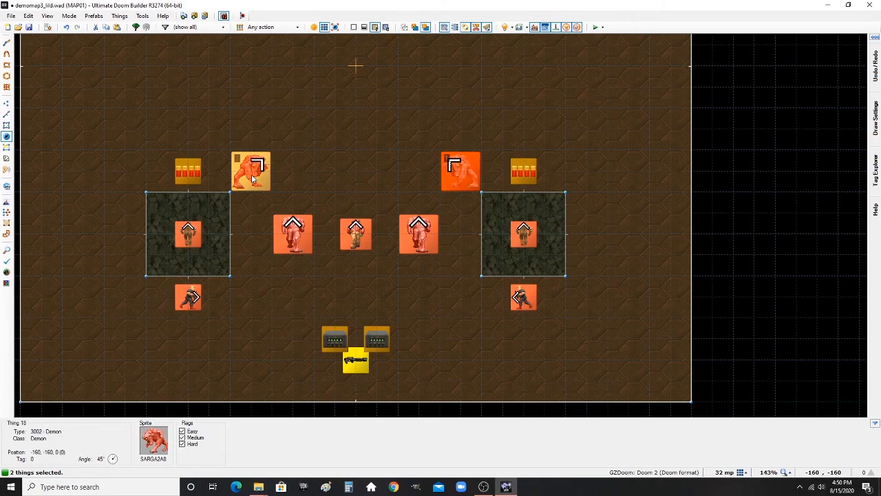
pyautogui.rightClick(253, 178)
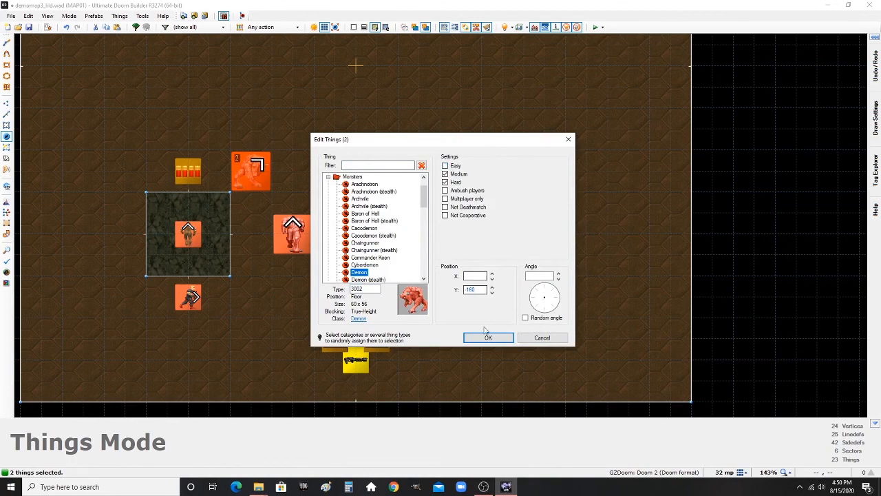
pyautogui.click(489, 337)
pyautogui.click(433, 316)
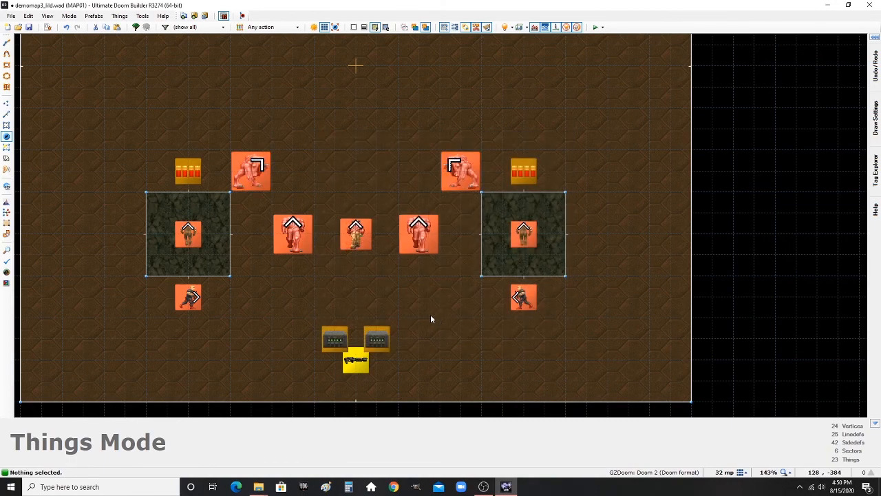
# - Turn off the Easy skill flag for the Imps on the southeastern and northwestern pillars
pyautogui.scroll(-4, 394, 311)
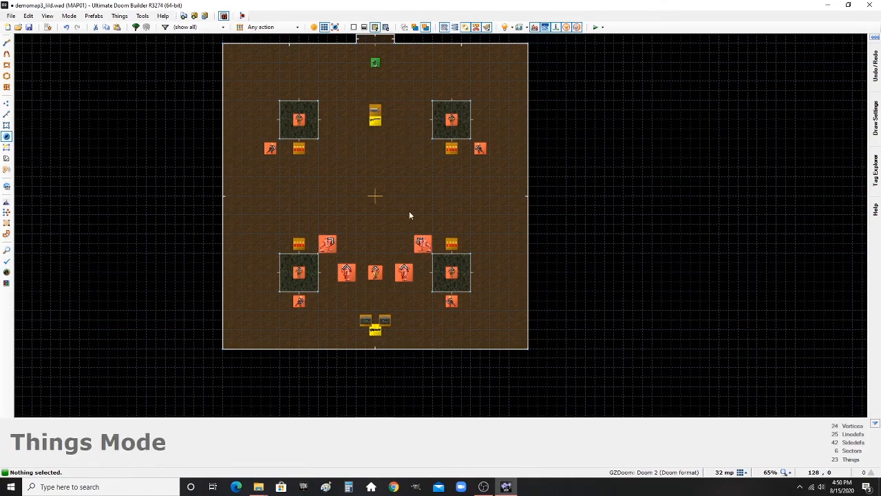
pyautogui.click(451, 275)
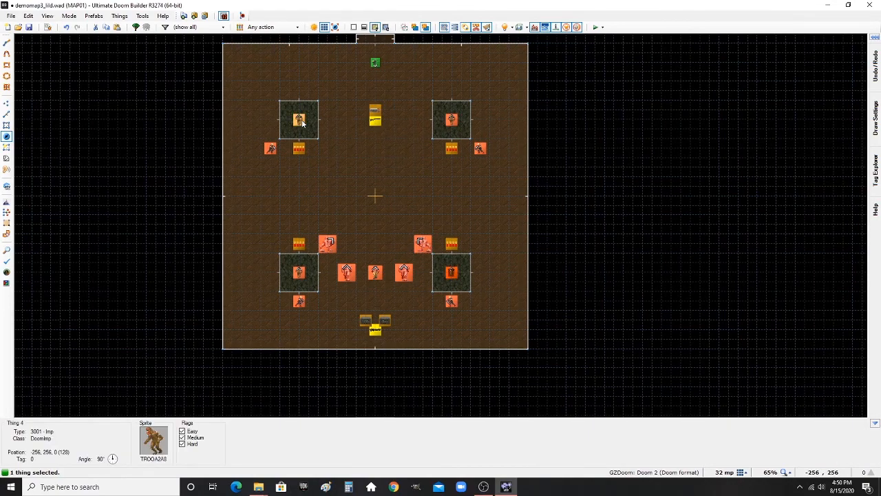
pyautogui.click(300, 122)
pyautogui.rightClick(302, 123)
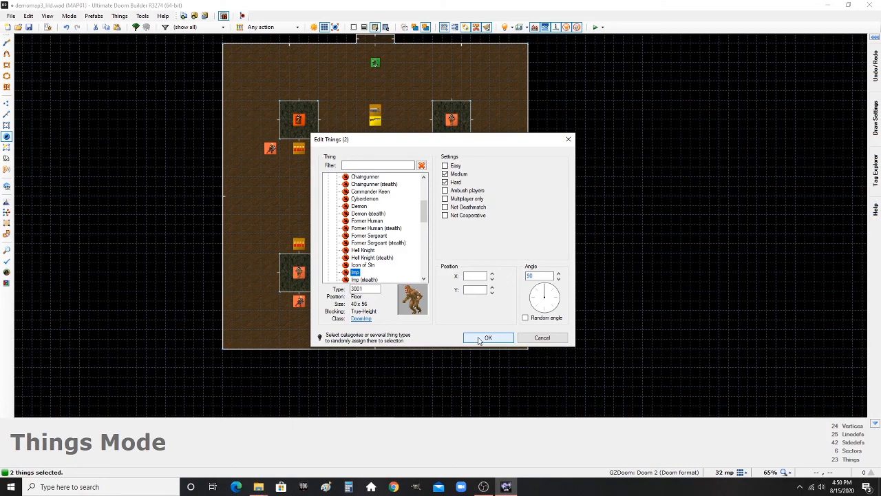
pyautogui.click(479, 340)
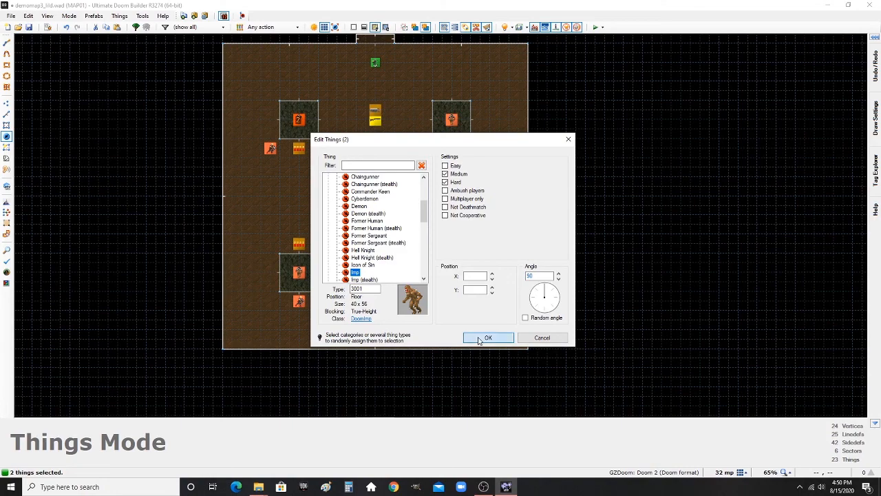
pyautogui.click(410, 200)
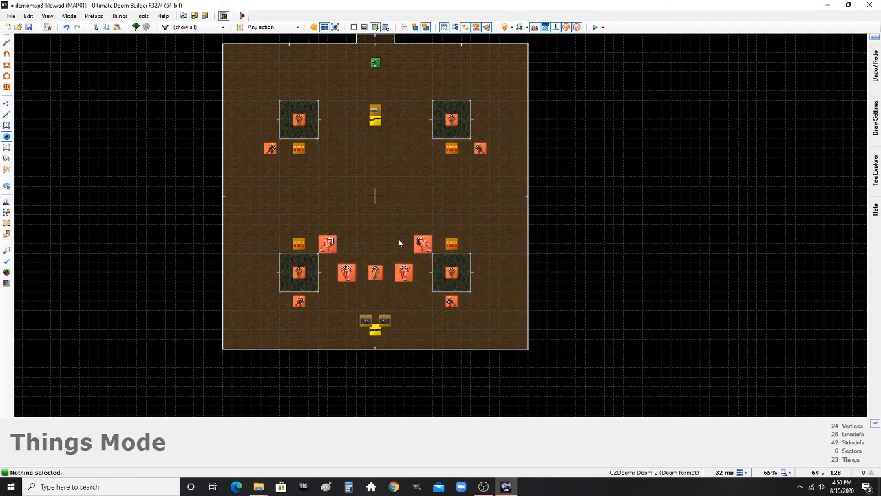
# - Insert a Demon just south of the Baron of Hell, at position 0, -320, with its Medium and Hard skill flags turned off
pyautogui.scroll(-2, 401, 239)
pyautogui.scroll(2, 402, 235)
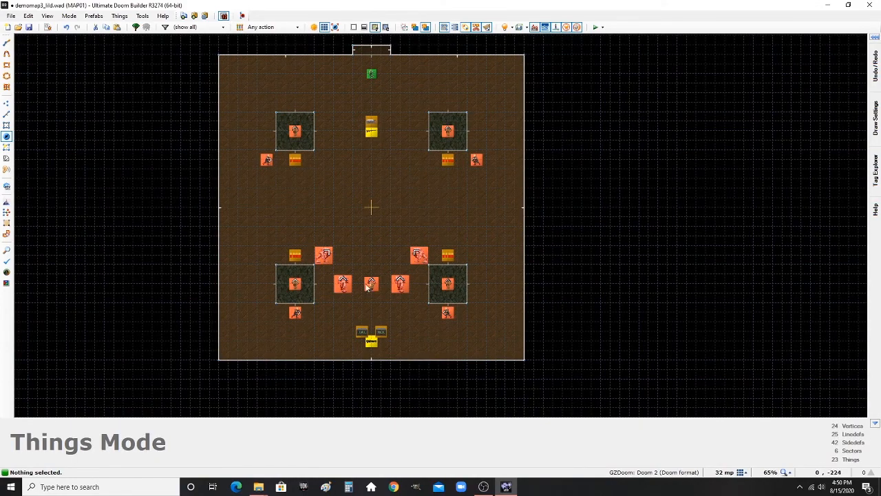
pyautogui.scroll(5, 370, 289)
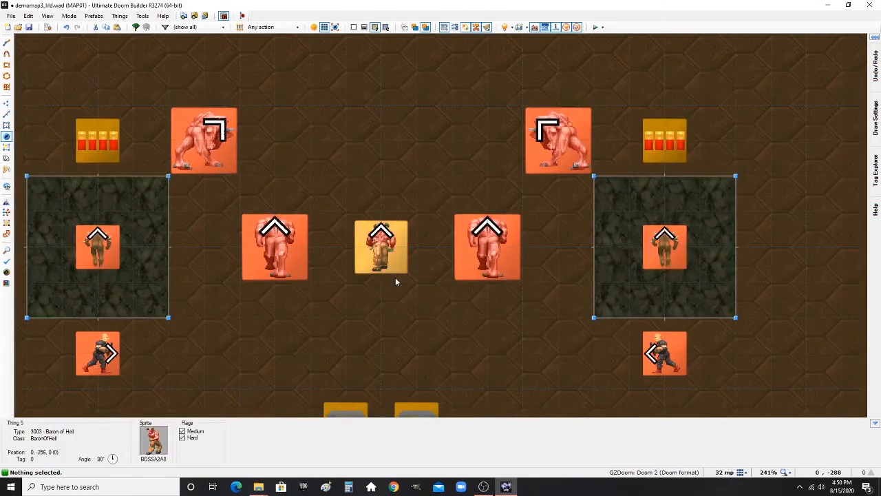
pyautogui.press('t')
pyautogui.scroll(-2, 385, 251)
pyautogui.scroll(1, 385, 292)
pyautogui.rightClick(383, 291)
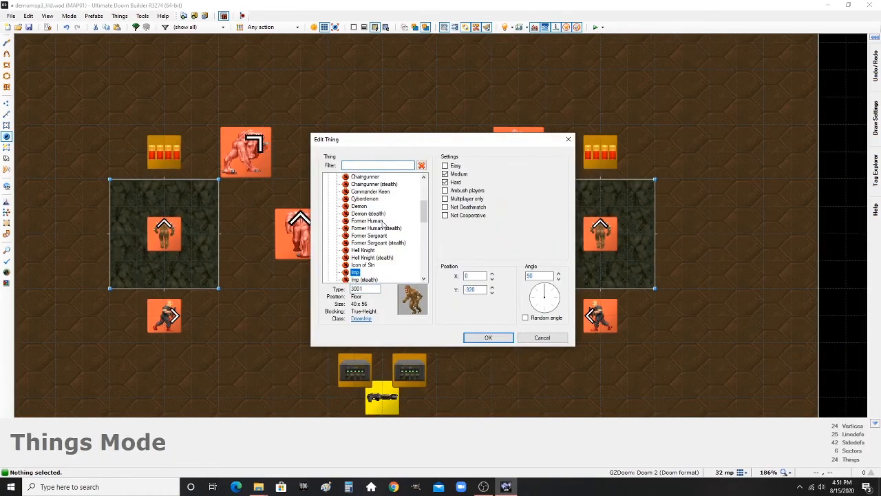
pyautogui.click(361, 208)
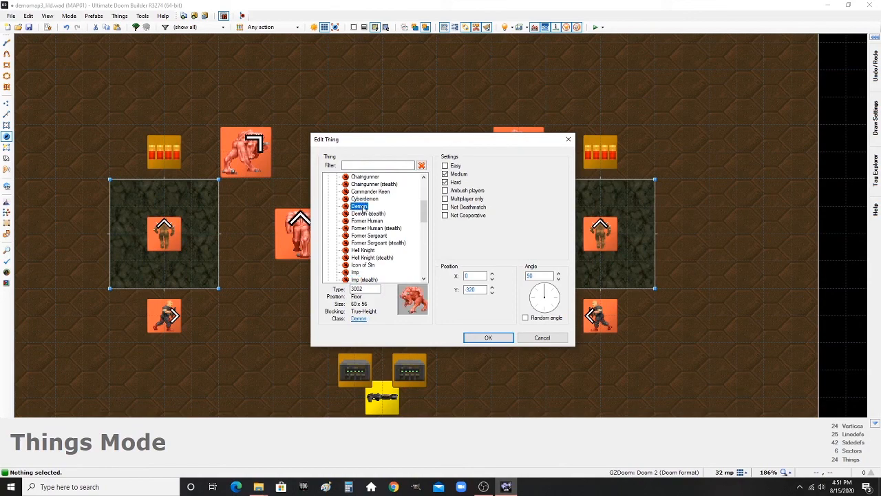
pyautogui.click(458, 174)
pyautogui.click(452, 183)
pyautogui.click(488, 337)
# - Move the new Demon north onto the Baron of Hell's spot at position 0, -256, and deselect it
pyautogui.moveTo(392, 303); pyautogui.dragTo(392, 243)
pyautogui.click(392, 280)
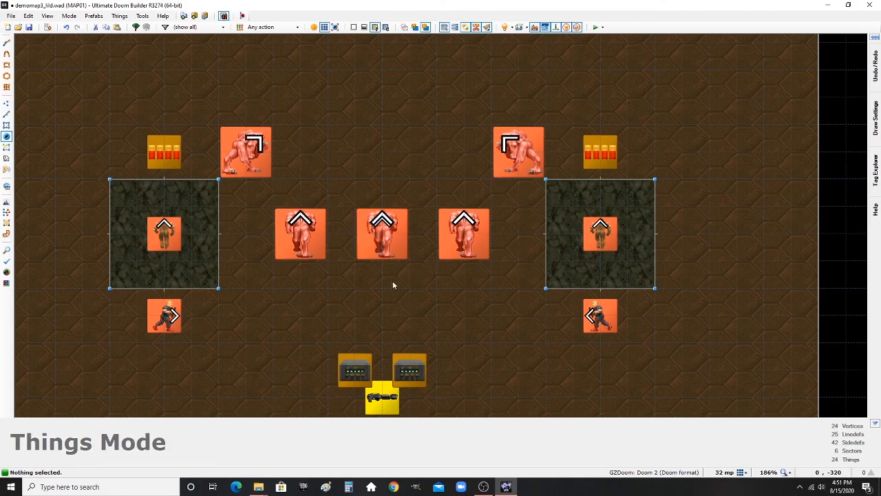
pyautogui.scroll(-1, 392, 281)
pyautogui.scroll(-1, 393, 283)
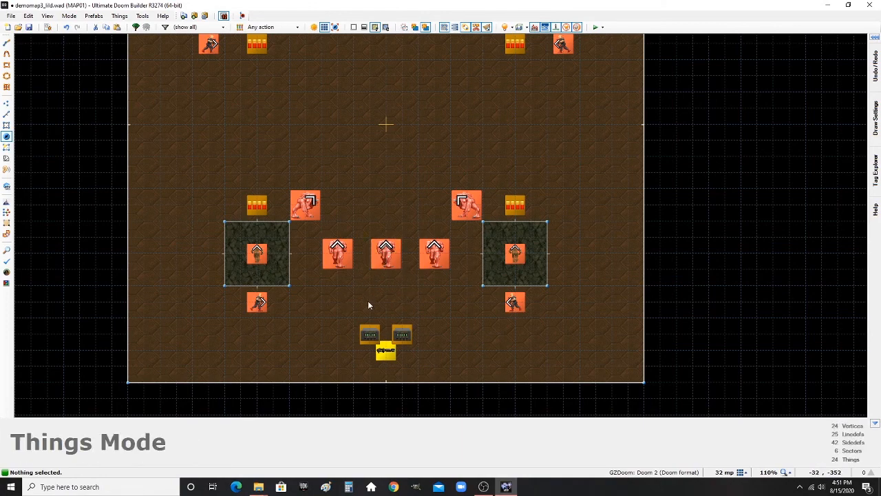
# - Examine the arrangement of monsters, weapons and ammunition across the room
pyautogui.scroll(-3, 398, 304)
pyautogui.scroll(3, 404, 222)
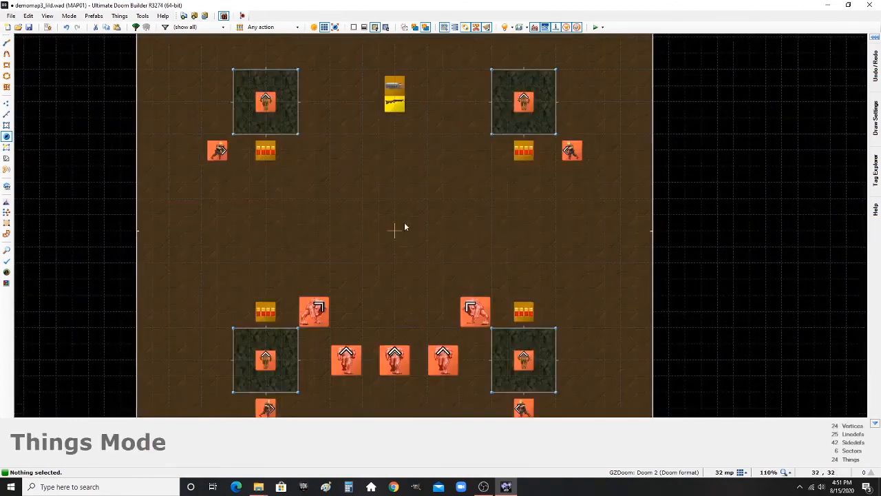
pyautogui.scroll(-1, 413, 238)
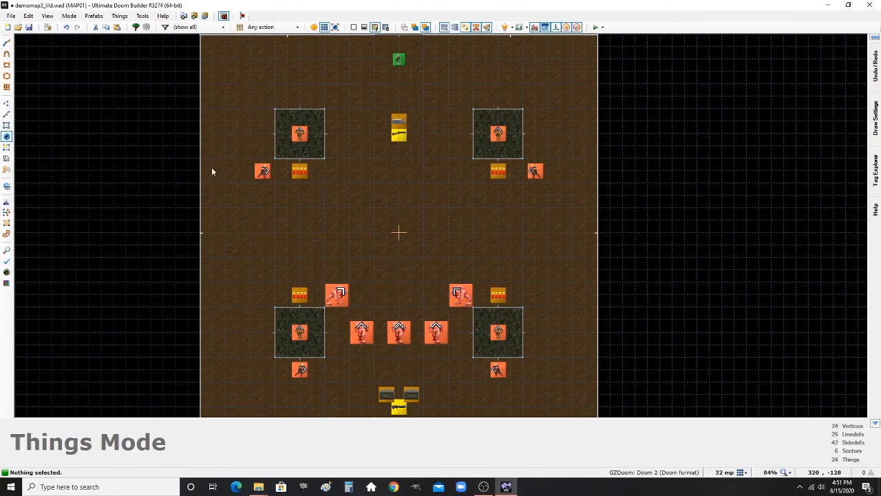
pyautogui.scroll(-3, 386, 227)
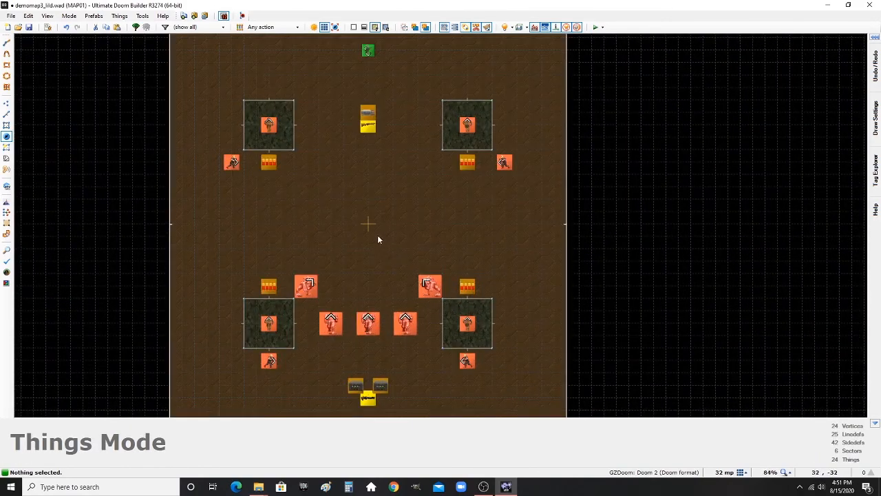
pyautogui.scroll(-3, 413, 252)
pyautogui.scroll(4, 390, 254)
pyautogui.scroll(-3, 429, 266)
pyautogui.scroll(2, 406, 250)
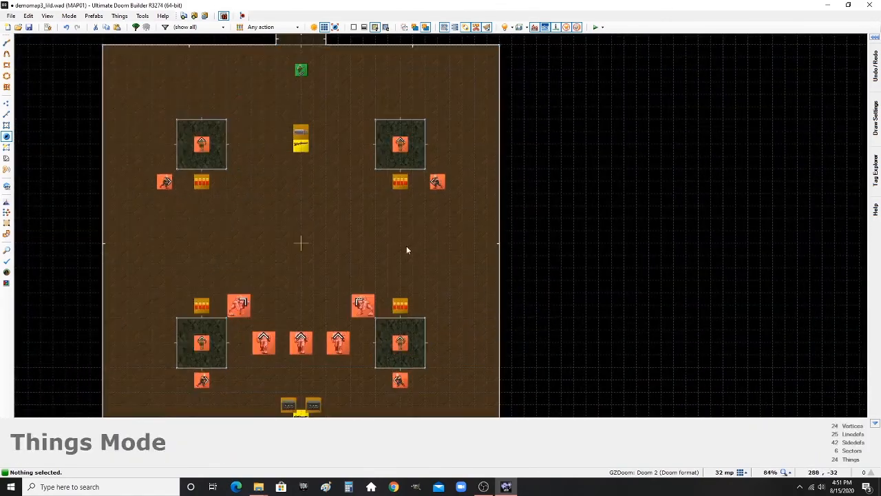
# - Place a Hell Knight at 256, 0 on the room's east side and make it appear on Hard only
pyautogui.scroll(4, 406, 248)
pyautogui.scroll(-3, 484, 284)
pyautogui.scroll(3, 437, 267)
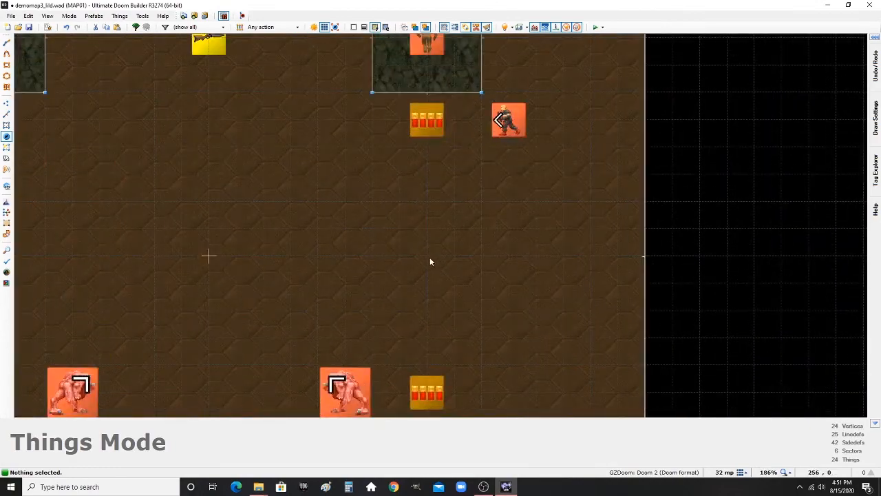
pyautogui.press('Insert')
pyautogui.scroll(-3, 383, 261)
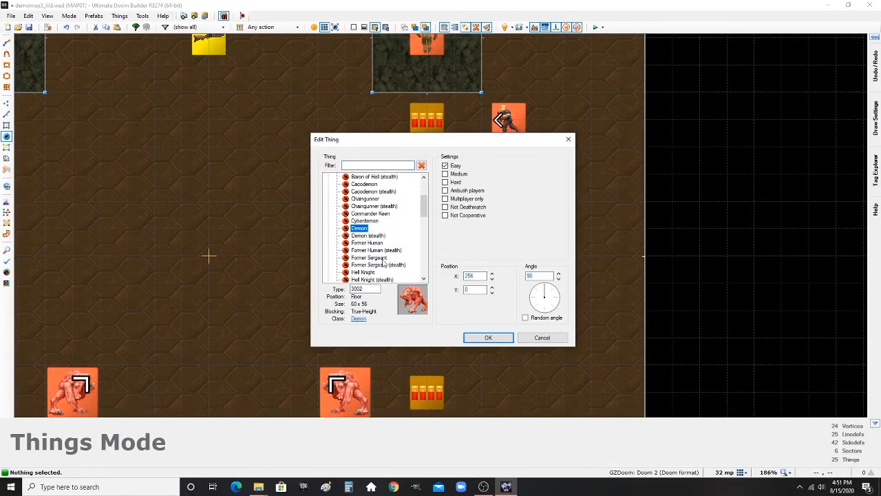
pyautogui.click(362, 272)
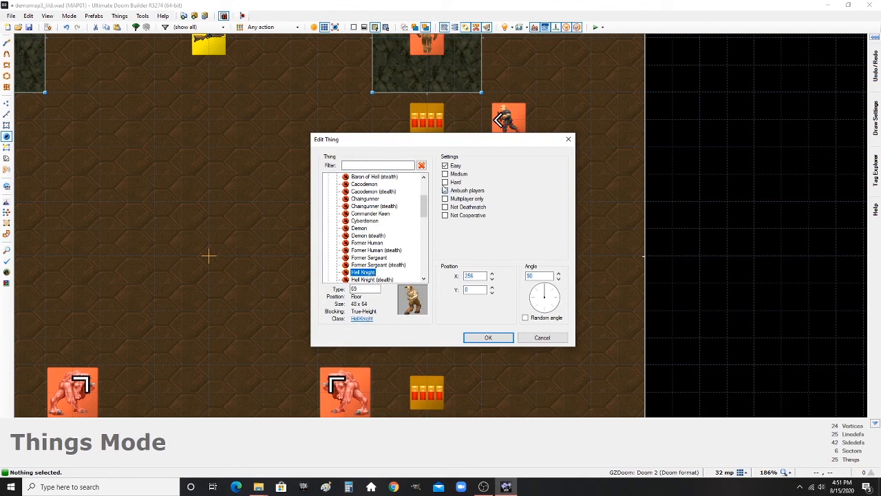
pyautogui.click(454, 174)
pyautogui.click(488, 337)
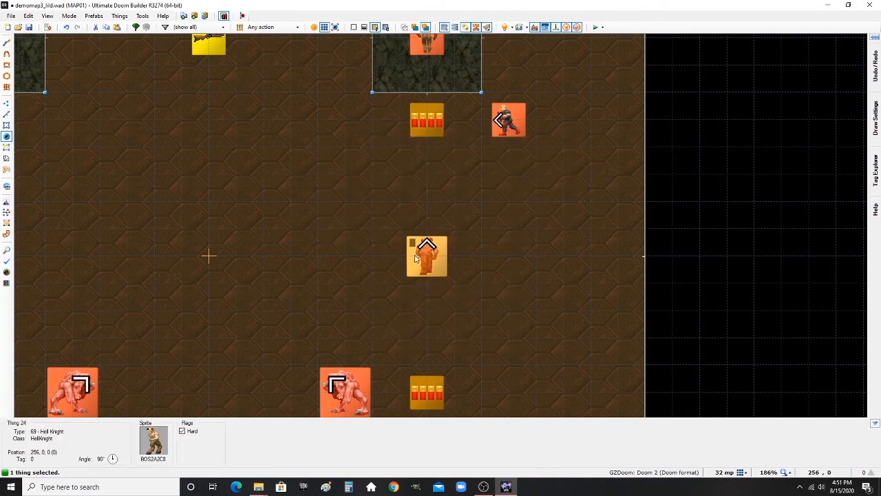
# - Rotate the new Hell Knight to 180° so it faces west toward the room's centre
pyautogui.press('e')
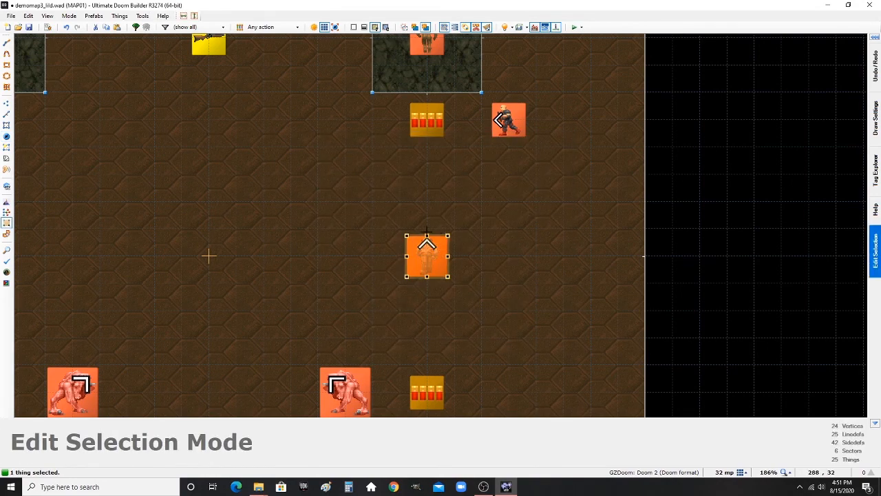
pyautogui.moveTo(450, 235); pyautogui.dragTo(400, 234)
pyautogui.click(487, 298)
pyautogui.press('c')
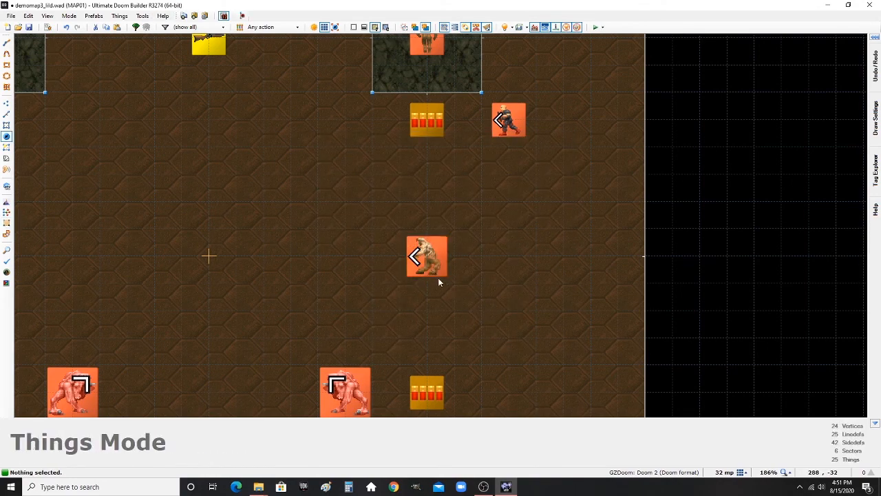
# - Duplicate the Hell Knight and place the copy at -256, 0 on the room's west side
pyautogui.click(435, 262)
pyautogui.hotkey('ctrl', 'c')
pyautogui.hotkey('ctrl', 'v')
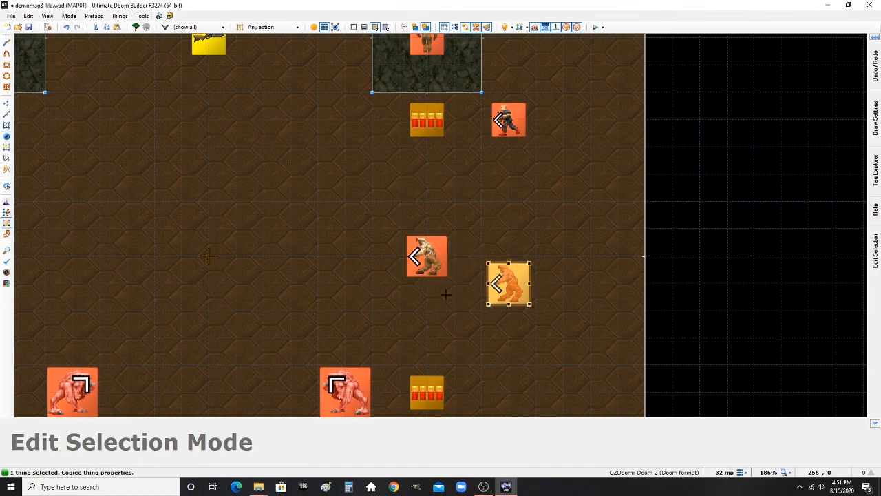
pyautogui.scroll(-5, 448, 297)
pyautogui.scroll(2, 262, 274)
pyautogui.click(389, 285)
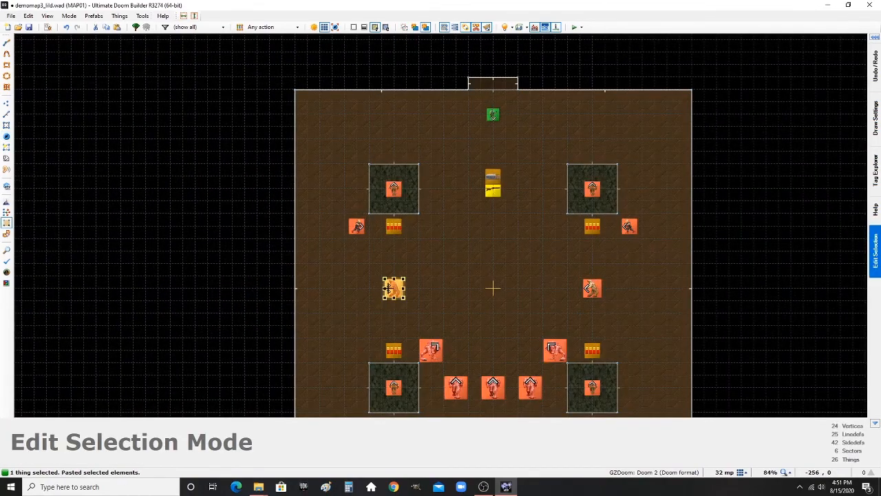
# - Rotate the copied Hell Knight to face east toward the room's centre
pyautogui.scroll(1, 411, 285)
pyautogui.scroll(4, 413, 285)
pyautogui.moveTo(394, 272); pyautogui.dragTo(344, 315)
pyautogui.click(417, 307)
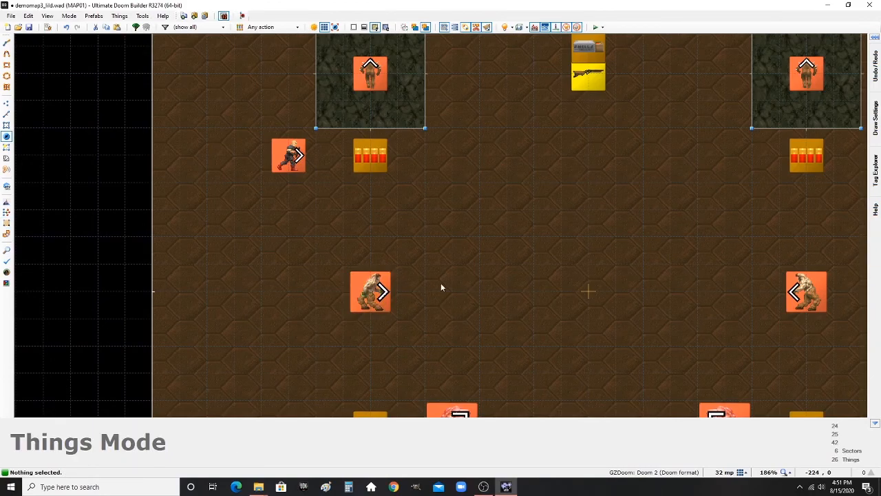
# - Examine the room's layout around the two Hell Knights and the nearby ammunition
pyautogui.scroll(-3, 480, 273)
pyautogui.scroll(3, 374, 283)
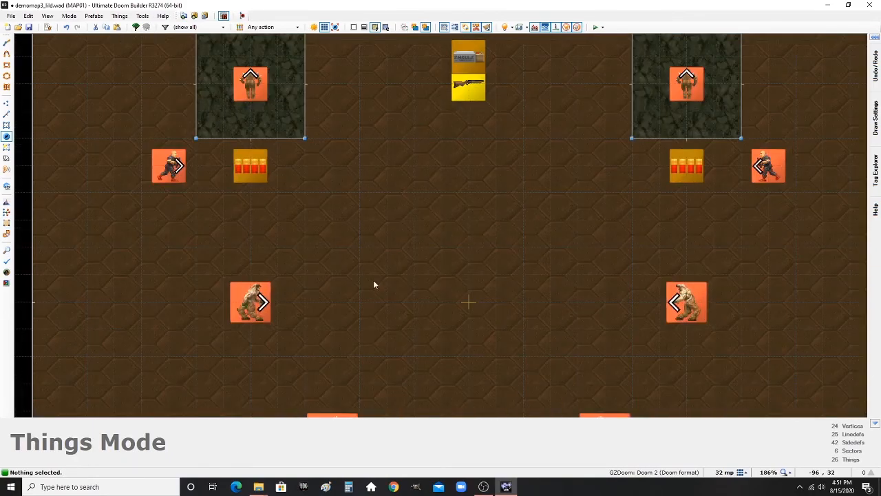
pyautogui.scroll(-4, 366, 282)
pyautogui.scroll(-3, 409, 260)
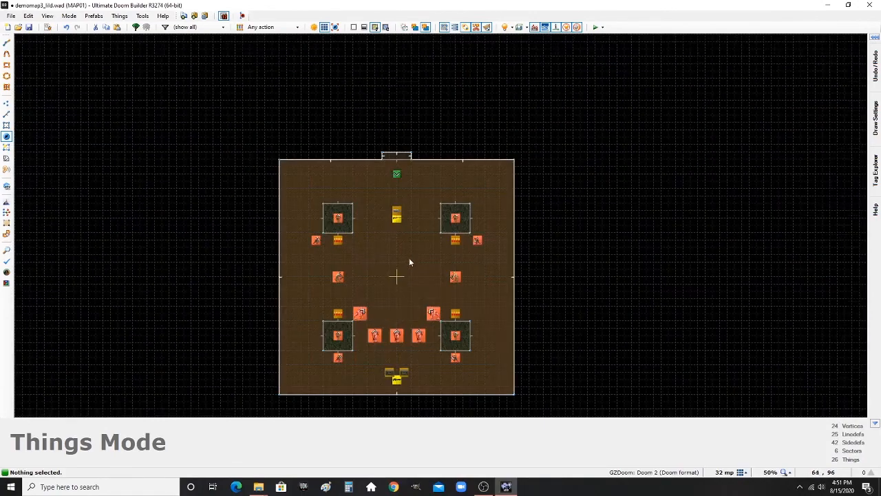
pyautogui.scroll(4, 409, 262)
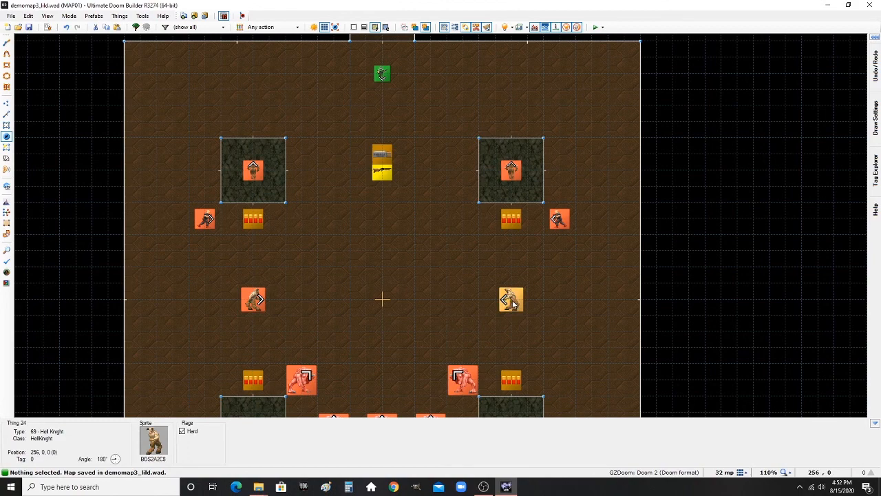
pyautogui.scroll(-1, 426, 252)
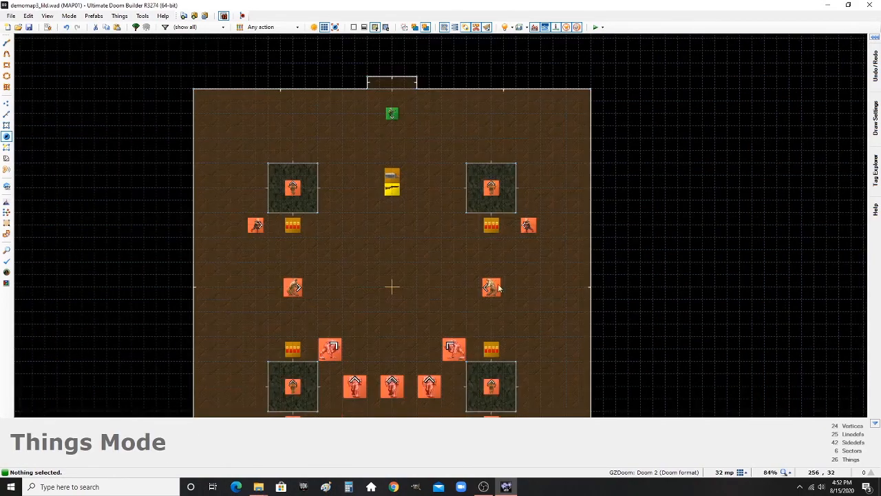
pyautogui.scroll(2, 502, 292)
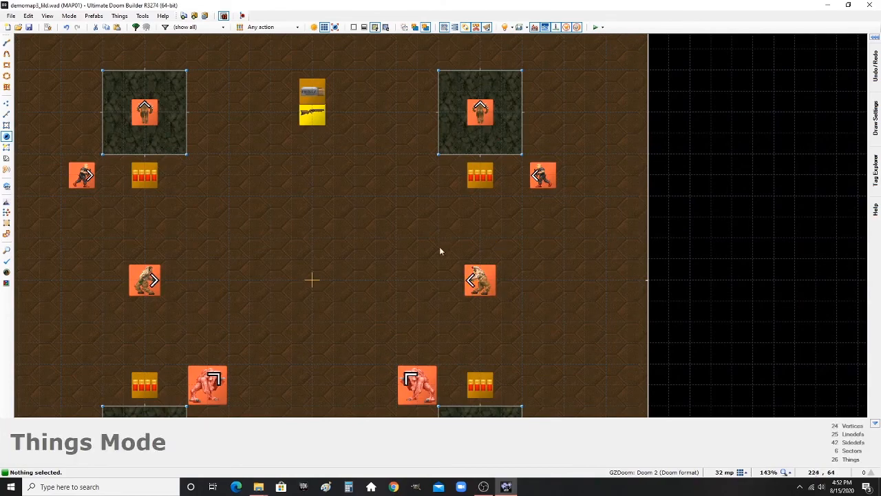
pyautogui.scroll(-5, 397, 255)
pyautogui.scroll(5, 391, 330)
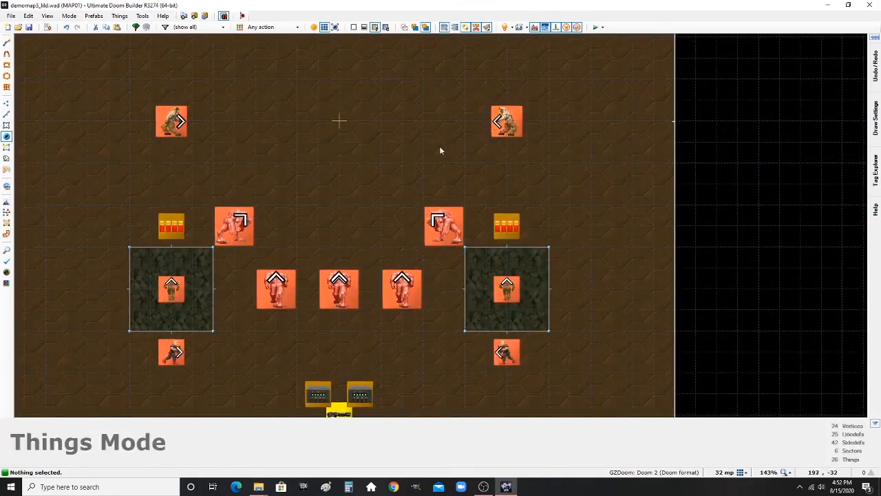
pyautogui.scroll(-2, 425, 352)
pyautogui.scroll(3, 424, 351)
pyautogui.scroll(-3, 425, 351)
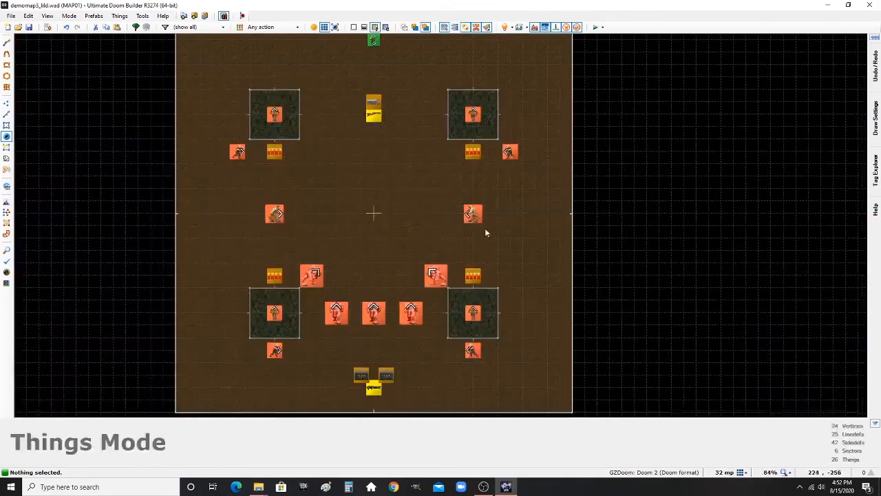
# - Copy the shotgun shells below the northeast pillar to 320, 0 and disable the copy on Medium difficulty
pyautogui.scroll(2, 511, 224)
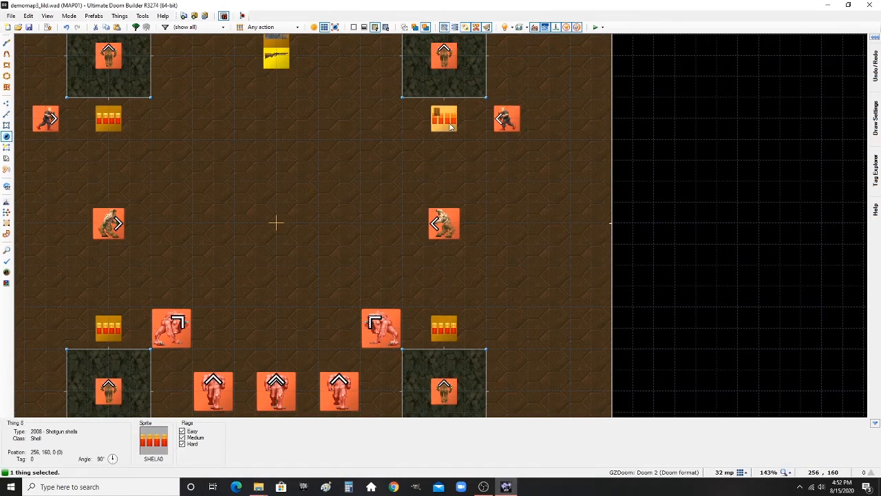
pyautogui.hotkey('ctrl', 'c')
pyautogui.hotkey('ctrl', 'v')
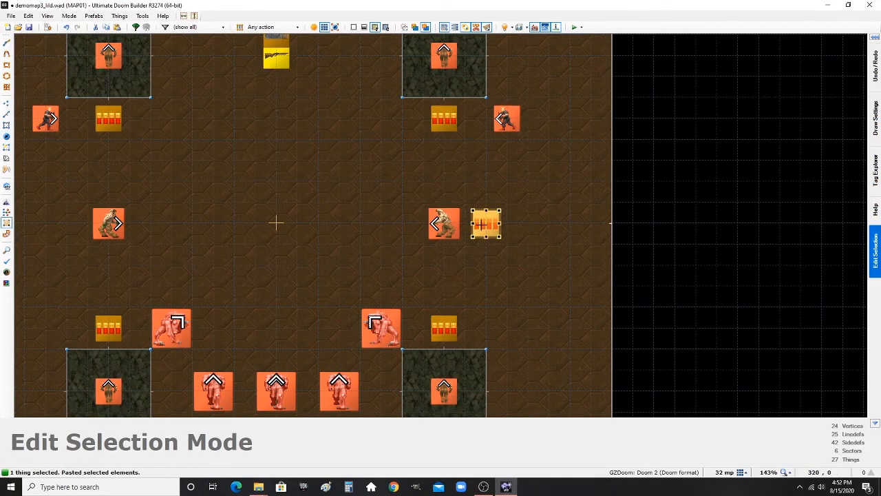
pyautogui.click(491, 230)
pyautogui.rightClick(491, 231)
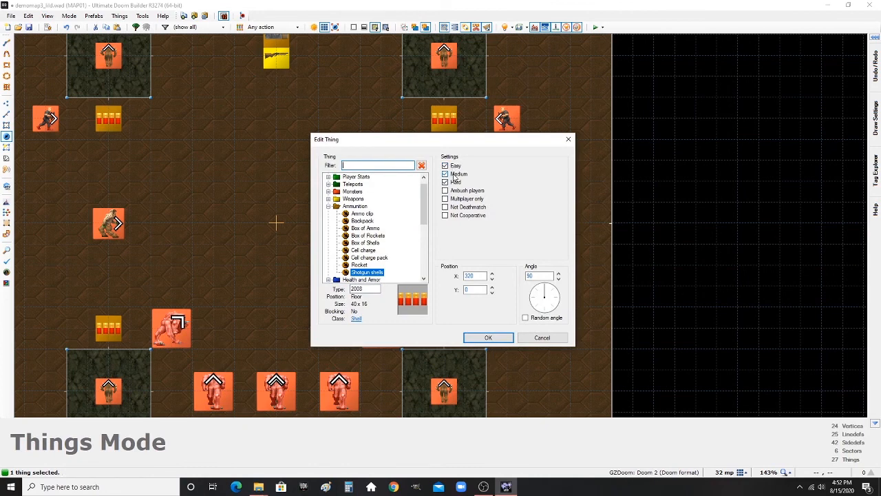
pyautogui.click(454, 175)
pyautogui.click(488, 337)
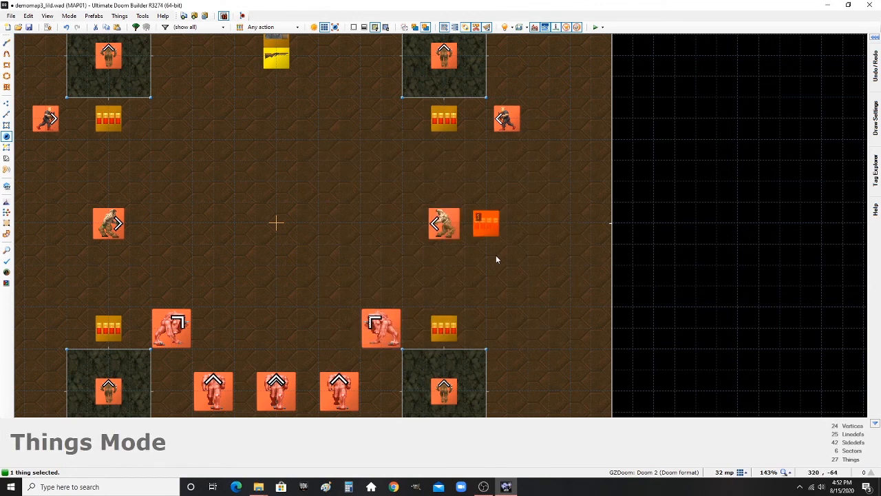
# - Duplicate the shotgun shells beside the east Hell Knight and place the copy just west of the west Hell Knight
pyautogui.hotkey('ctrl', 'c')
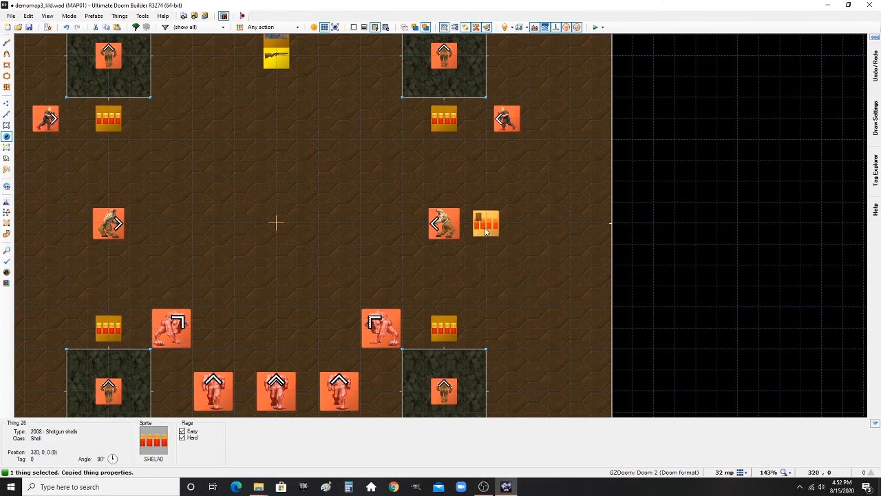
pyautogui.hotkey('ctrl', 'v')
pyautogui.scroll(-3, 510, 290)
pyautogui.scroll(3, 293, 253)
pyautogui.hotkey('ctrl', 'v')
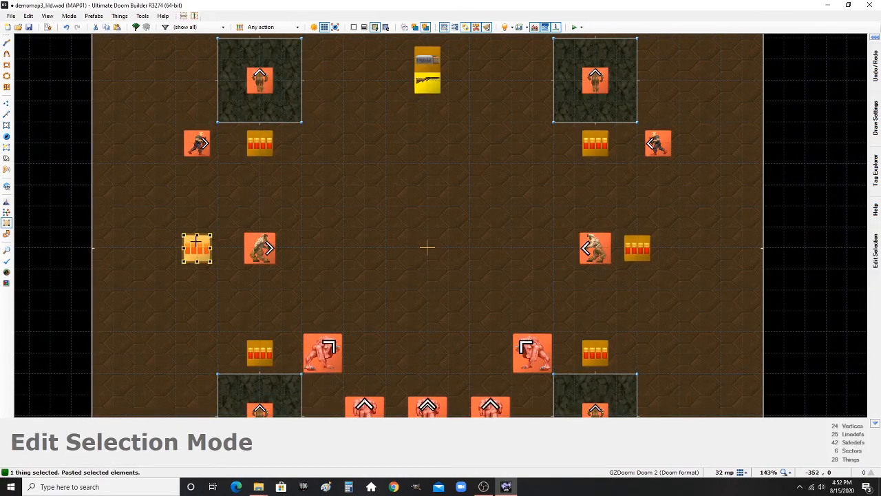
pyautogui.press('Return')
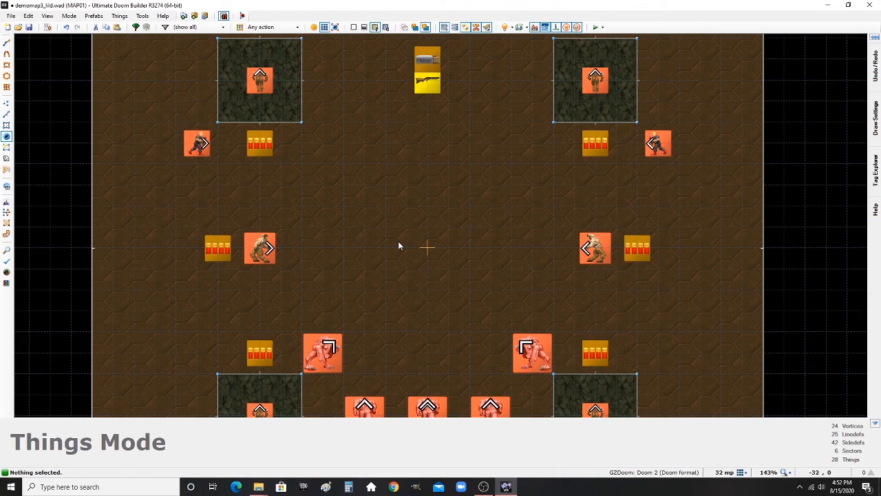
# - Examine the whole room's balance of monsters and pickups
pyautogui.scroll(-4, 404, 234)
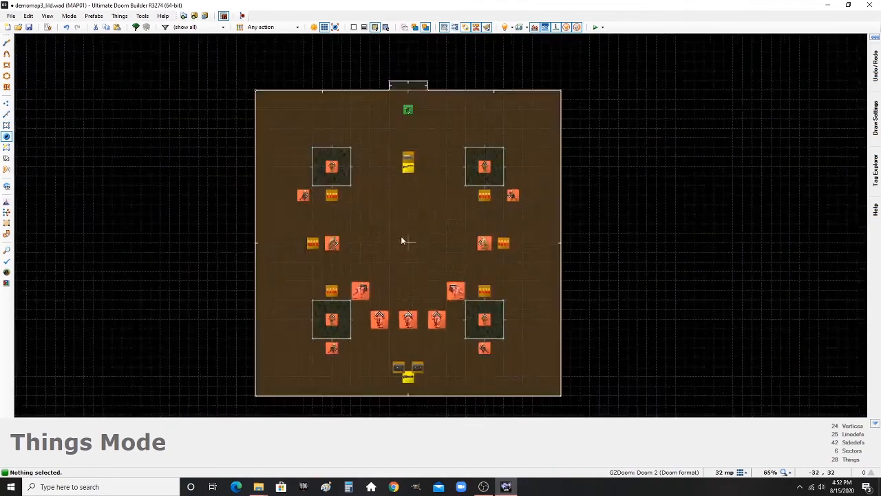
pyautogui.scroll(4, 392, 234)
pyautogui.scroll(-3, 378, 234)
pyautogui.scroll(-1, 375, 236)
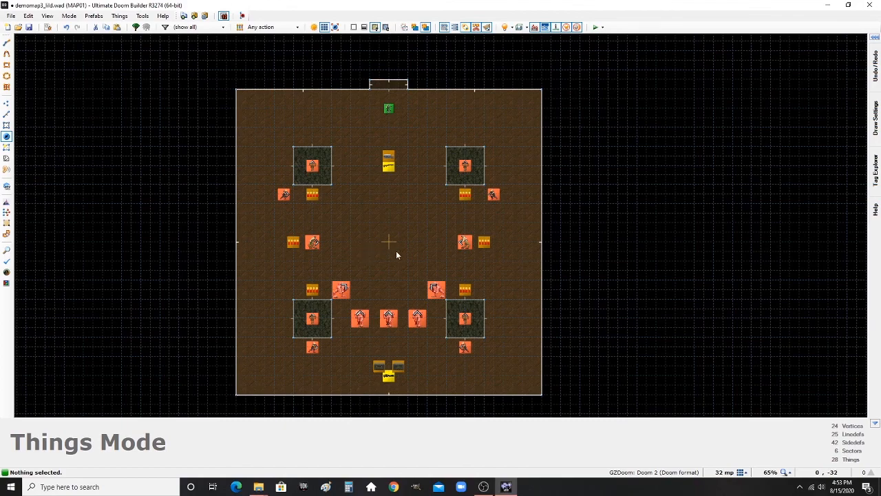
pyautogui.scroll(-3, 396, 251)
pyautogui.scroll(2, 384, 278)
pyautogui.scroll(3, 391, 302)
pyautogui.scroll(-5, 407, 215)
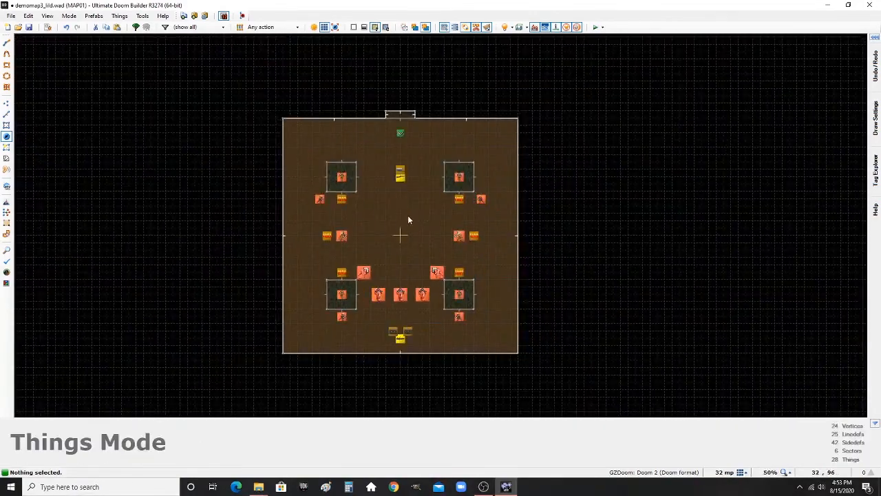
pyautogui.scroll(5, 407, 215)
pyautogui.scroll(-5, 375, 238)
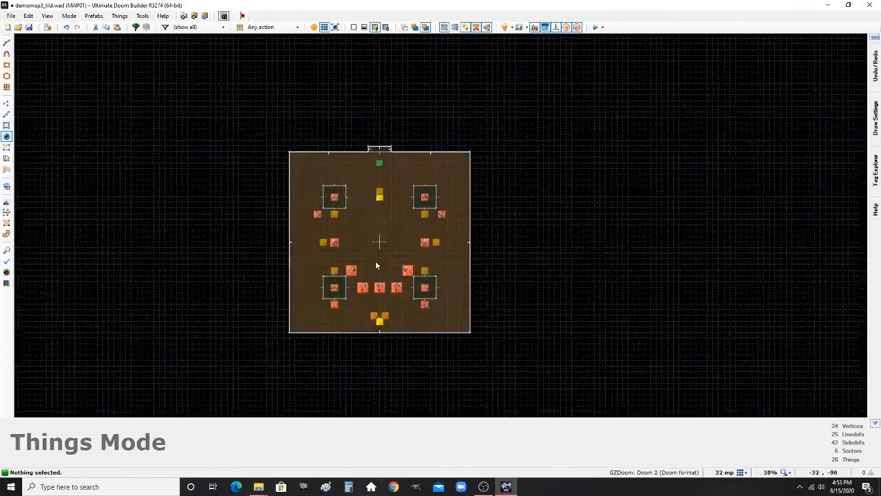
# - Place a Soulsphere at the center of the room (0, 0) and make it appear only on Easy difficulty
pyautogui.scroll(4, 355, 261)
pyautogui.scroll(-2, 384, 267)
pyautogui.scroll(4, 391, 203)
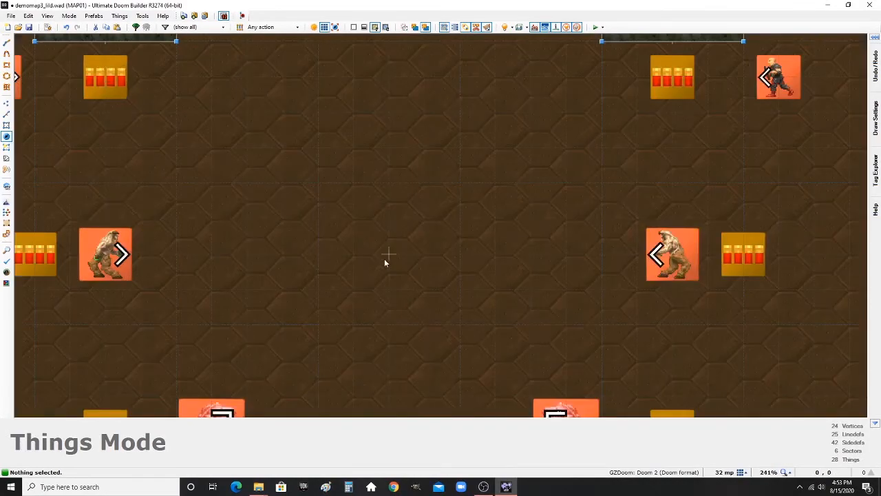
pyautogui.doubleClick(393, 258)
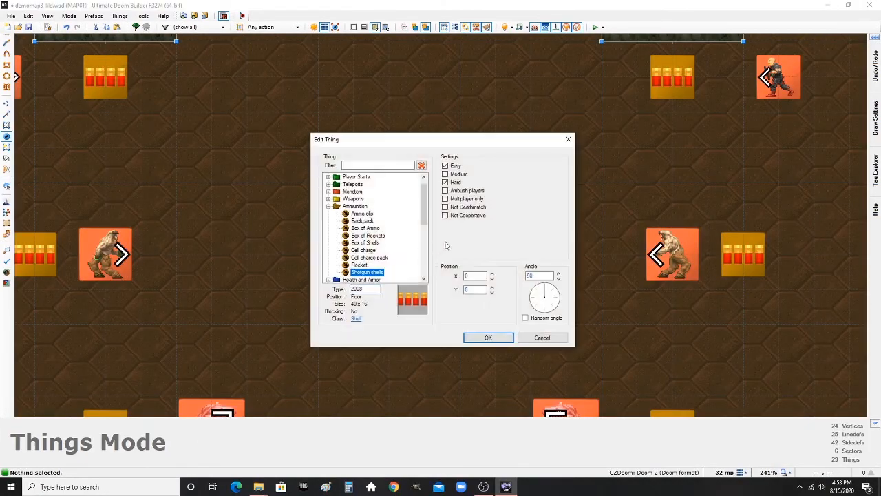
pyautogui.click(454, 181)
pyautogui.click(328, 206)
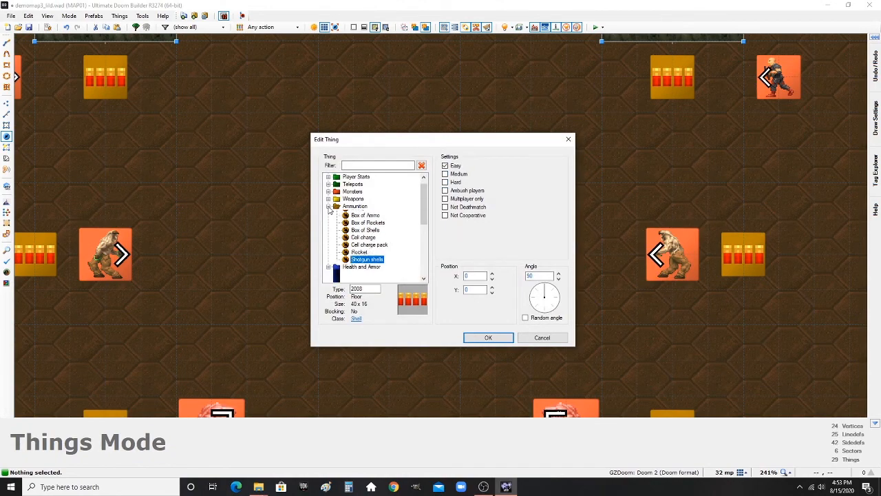
pyautogui.doubleClick(360, 215)
pyautogui.doubleClick(361, 216)
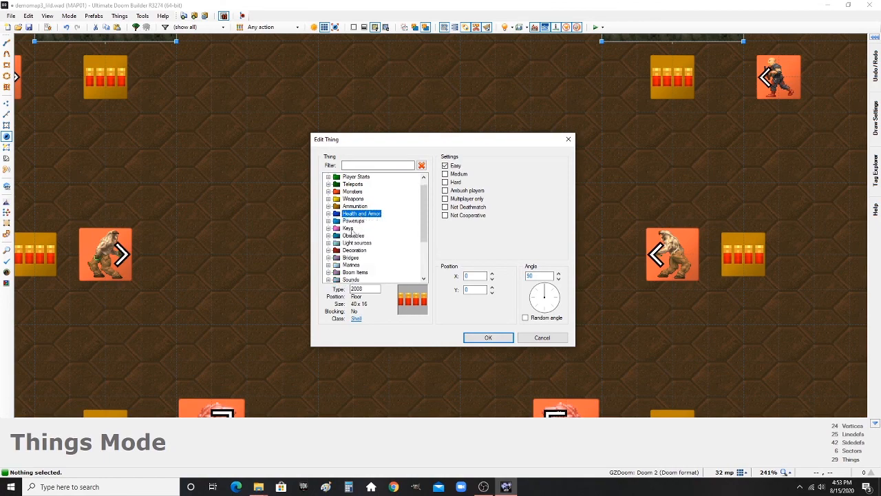
pyautogui.doubleClick(357, 221)
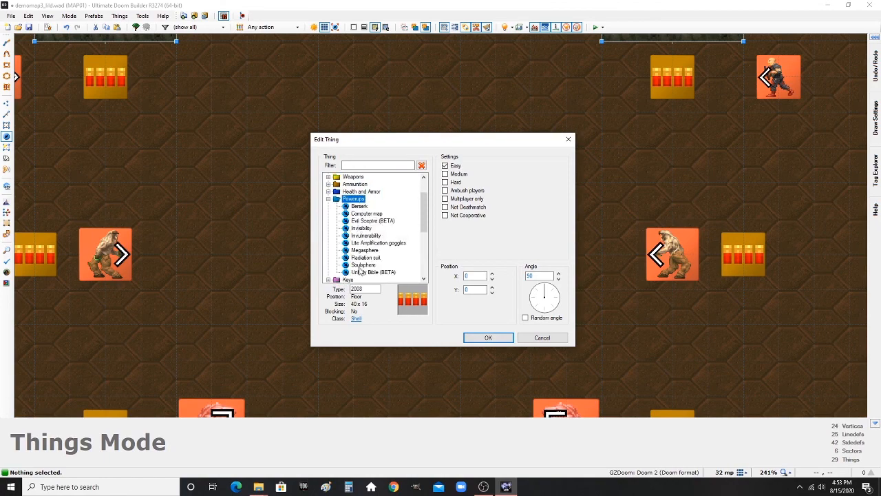
pyautogui.click(358, 265)
pyautogui.click(495, 337)
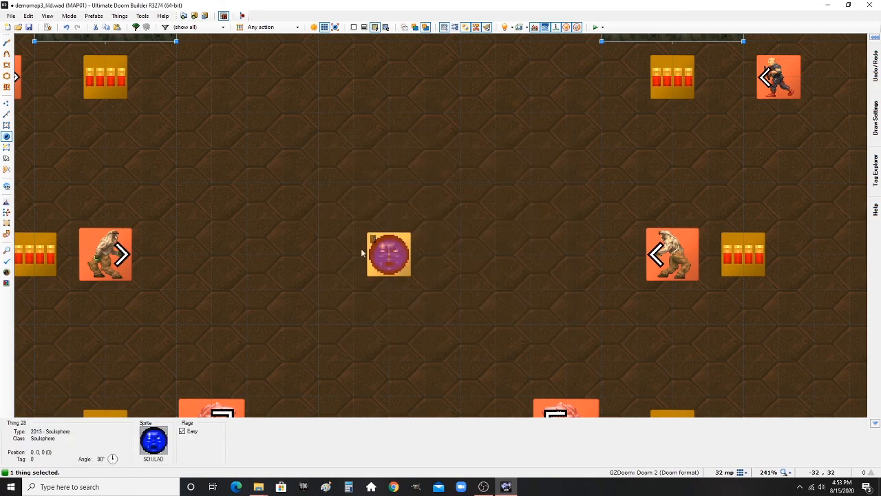
pyautogui.click(454, 256)
# - Place a Medikit at 352, 352, just outside the outer corner of the northeast pillar
pyautogui.scroll(-10, 439, 257)
pyautogui.scroll(6, 409, 239)
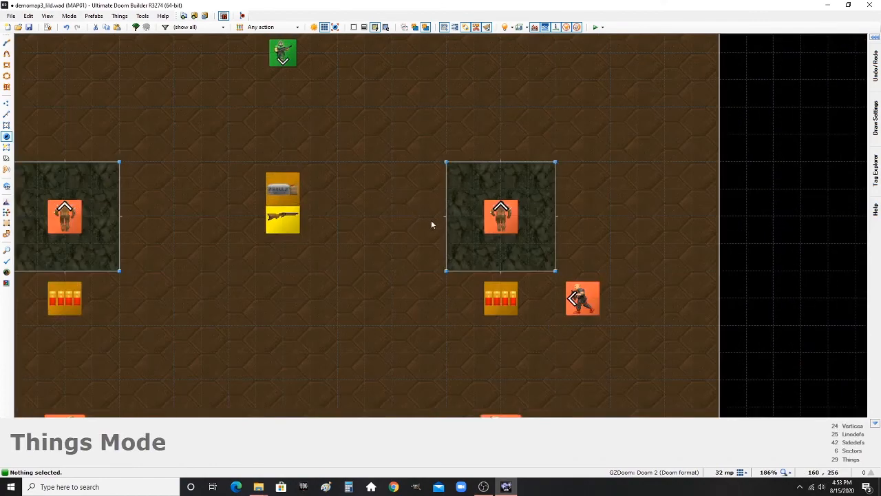
pyautogui.scroll(1, 432, 224)
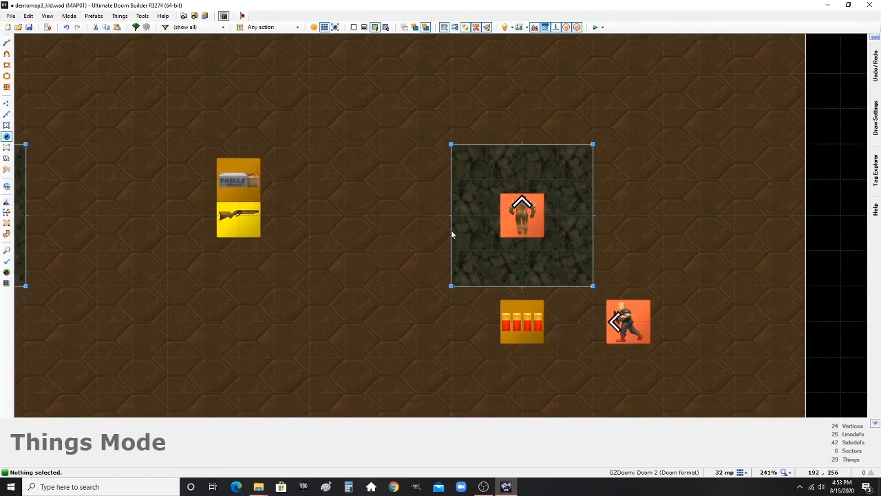
pyautogui.scroll(-5, 452, 235)
pyautogui.scroll(6, 544, 181)
pyautogui.rightClick(554, 176)
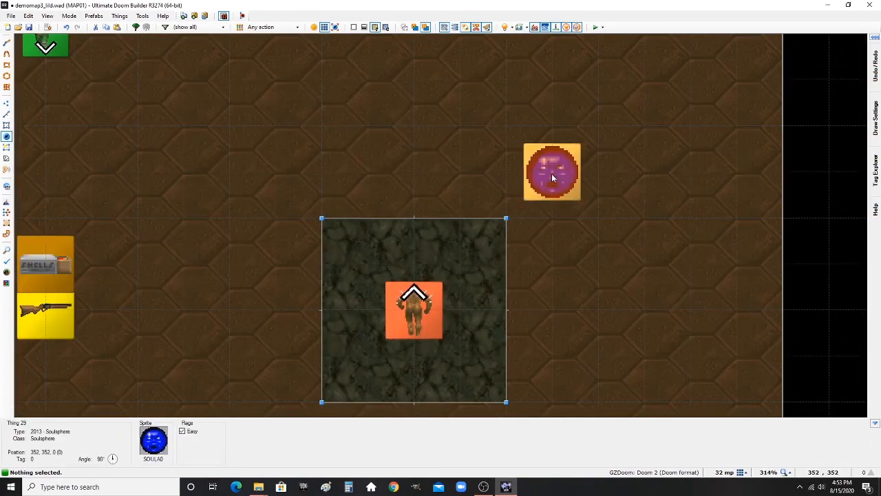
pyautogui.doubleClick(354, 206)
pyautogui.doubleClick(362, 198)
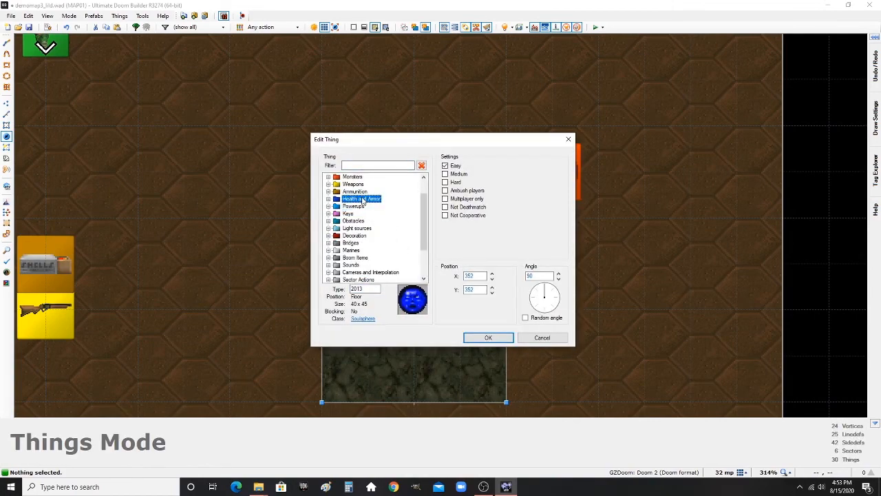
pyautogui.click(359, 235)
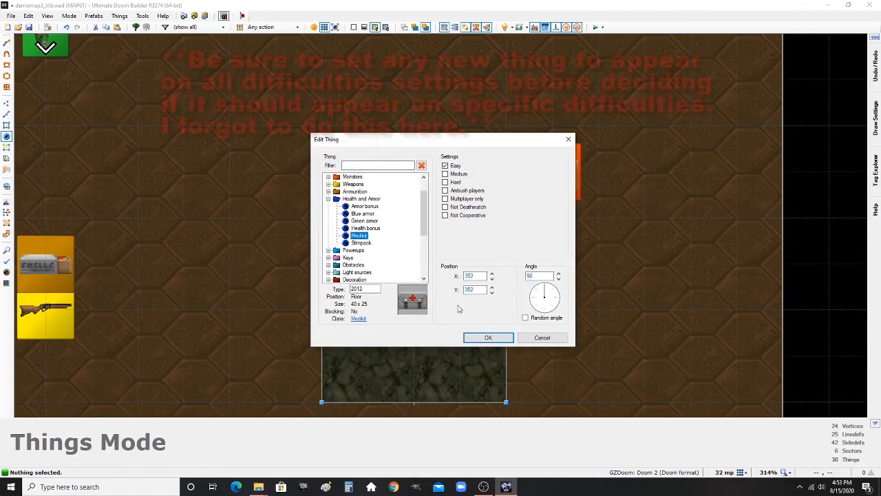
pyautogui.click(489, 336)
# - Copy the Medikit to the mirrored spots outside the outer corners of the northwest, southeast and southwest pillars
pyautogui.click(555, 175)
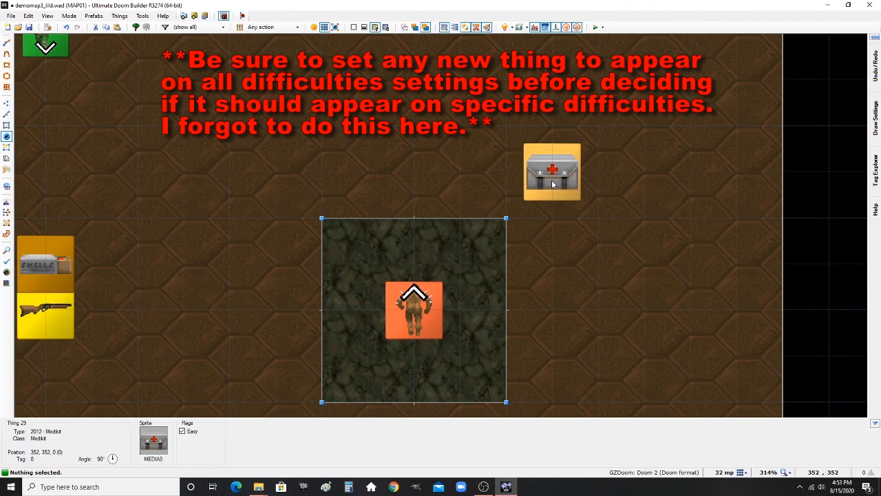
pyautogui.hotkey('ctrl', 'v')
pyautogui.scroll(-6, 454, 212)
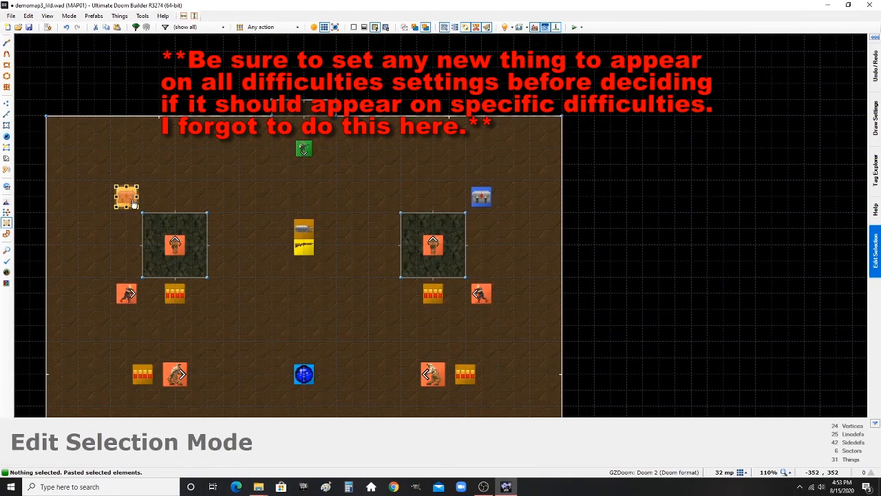
pyautogui.scroll(-4, 309, 207)
pyautogui.scroll(1, 363, 336)
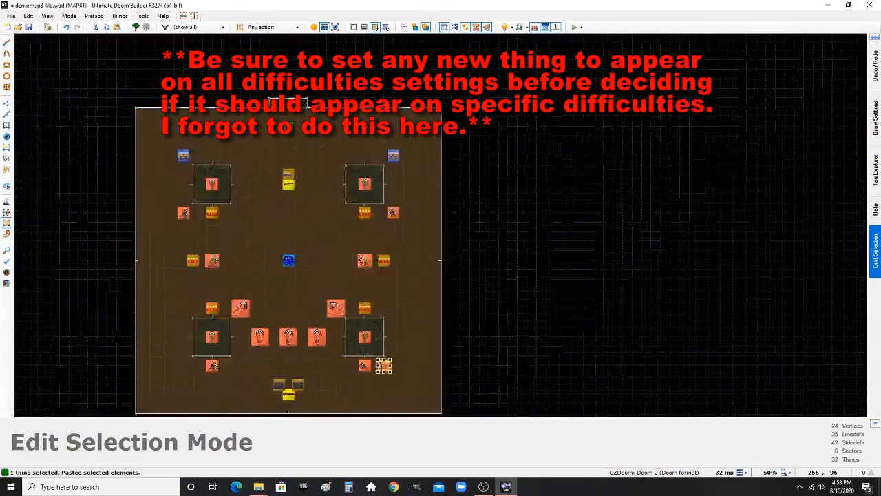
pyautogui.scroll(1, 384, 366)
pyautogui.click(398, 366)
pyautogui.hotkey('ctrl', 'v')
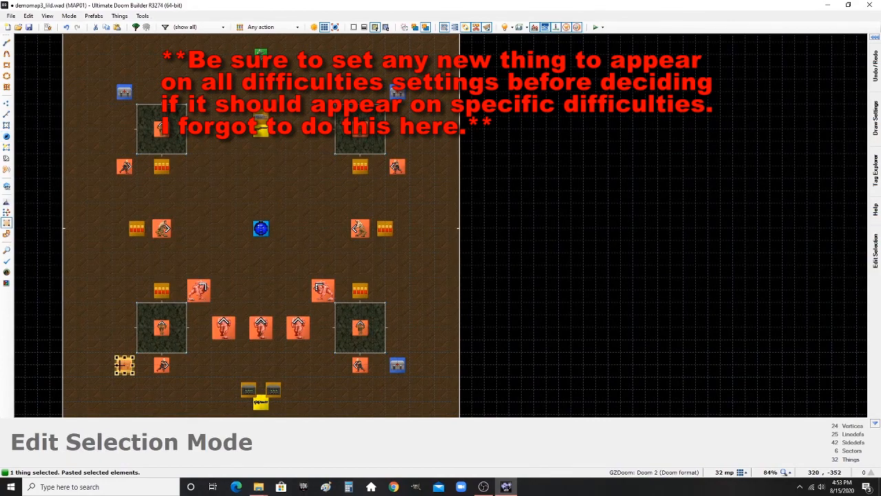
pyautogui.click(430, 240)
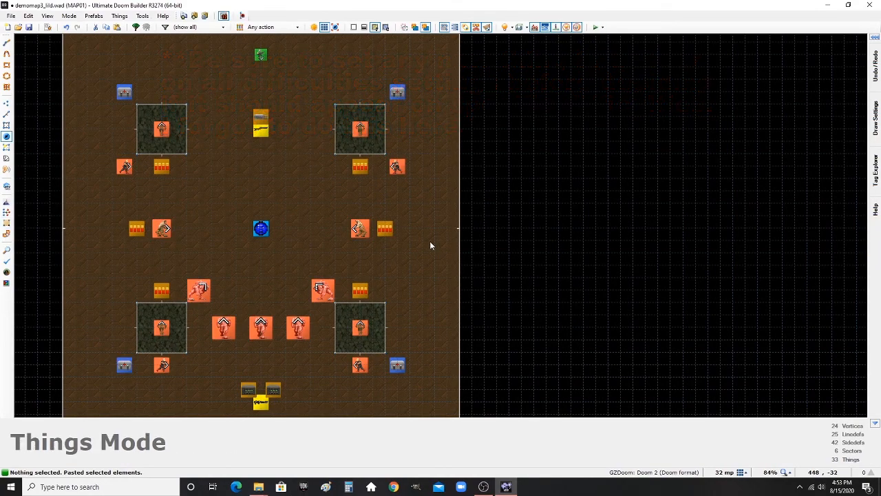
# - Examine the symmetry of the medikits, ammunition and monsters across the whole room
pyautogui.scroll(-4, 442, 240)
pyautogui.scroll(4, 366, 227)
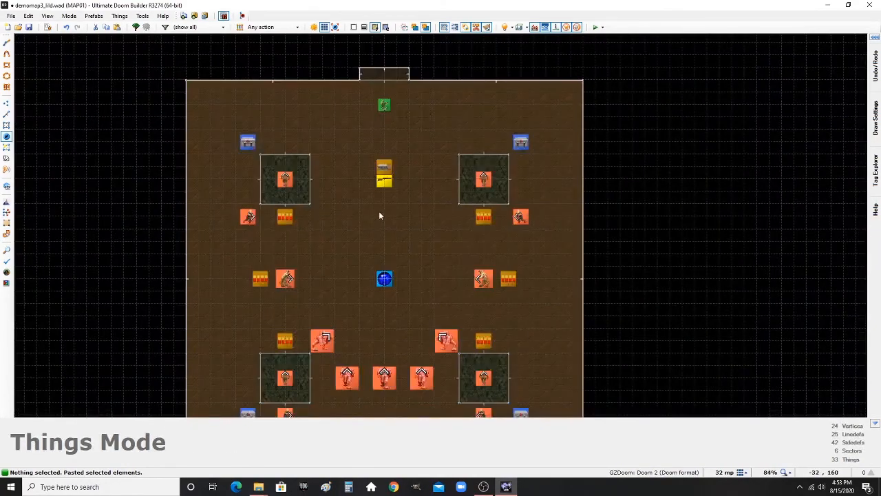
pyautogui.scroll(-3, 378, 216)
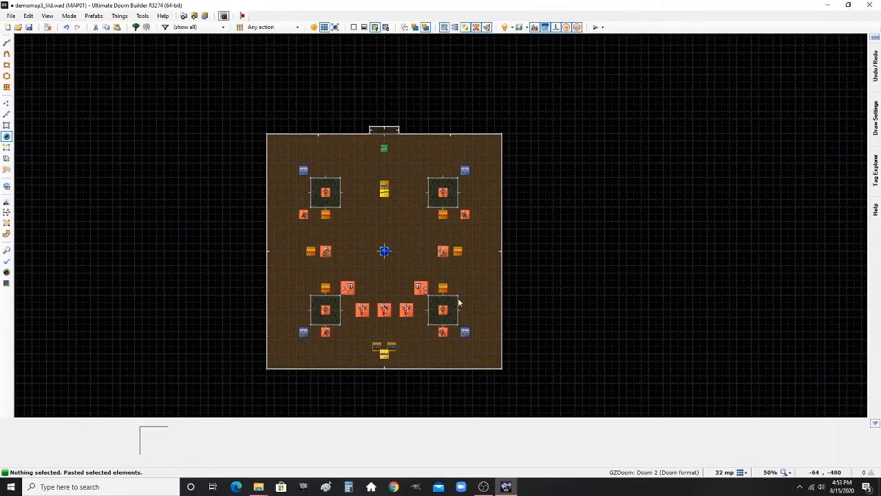
pyautogui.press('t')
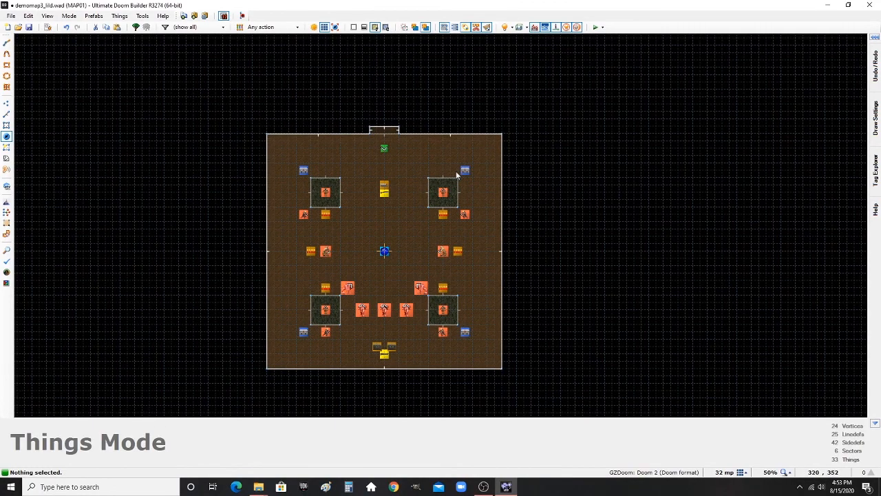
pyautogui.scroll(4, 455, 171)
pyautogui.scroll(-3, 397, 168)
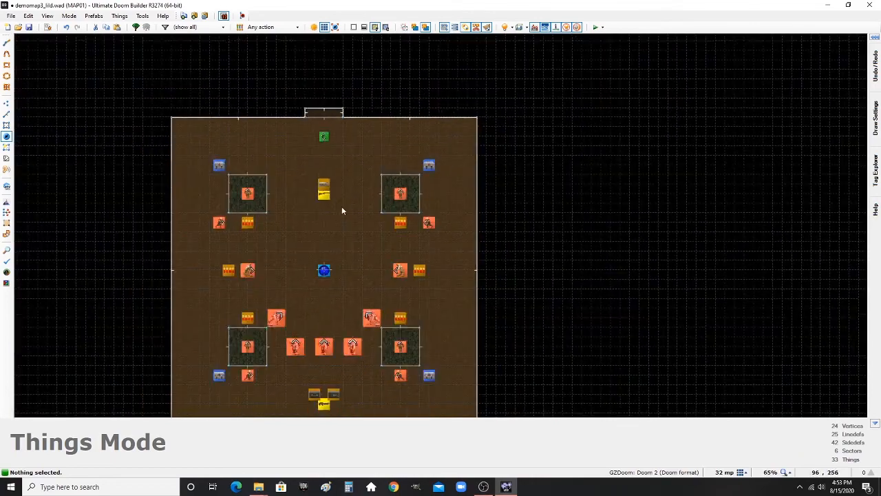
pyautogui.scroll(3, 342, 210)
pyautogui.scroll(-3, 322, 282)
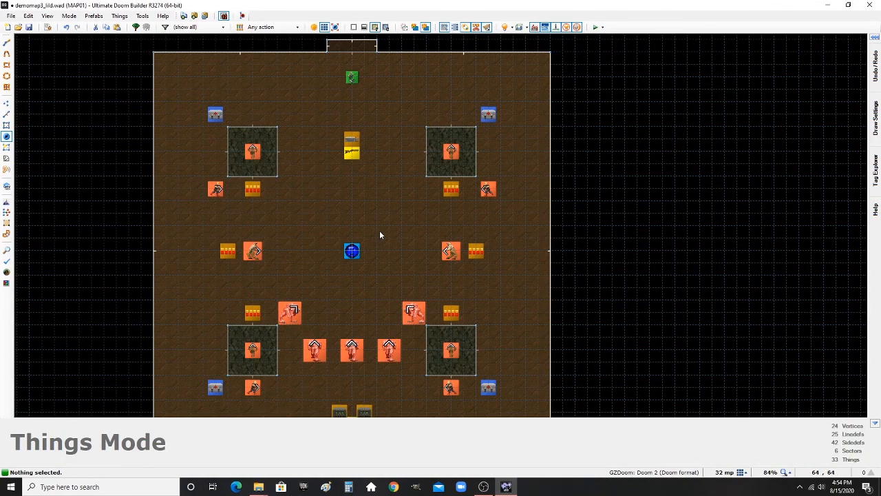
# - Save the map and switch to the 3D Visual Mode
pyautogui.scroll(3, 380, 230)
pyautogui.hotkey('ctrl', 's')
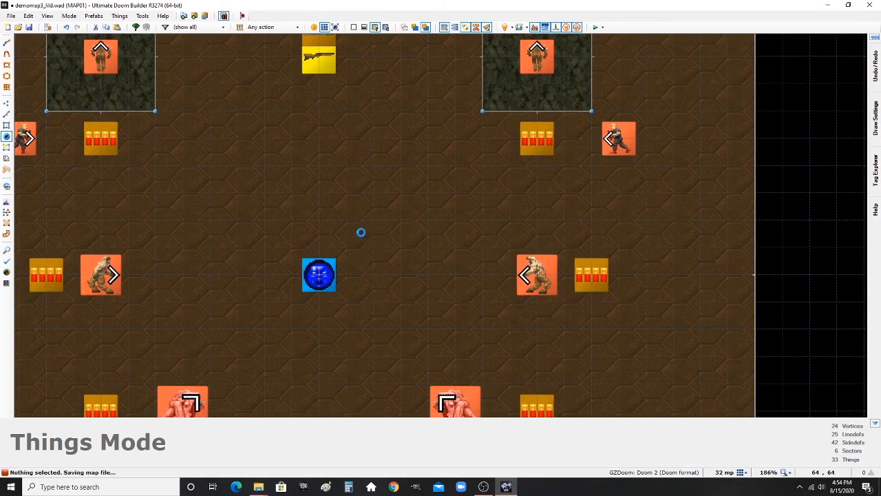
pyautogui.scroll(-3, 363, 232)
pyautogui.press('w')
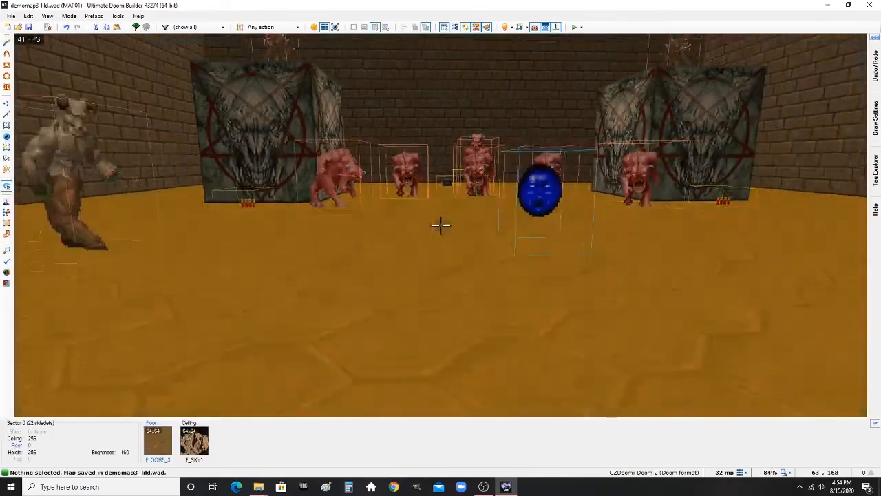
# - Turn gravity off and fly through the room in 3D, examining the player start, Super Shotgun and pillars
pyautogui.press('s')
pyautogui.press('d')
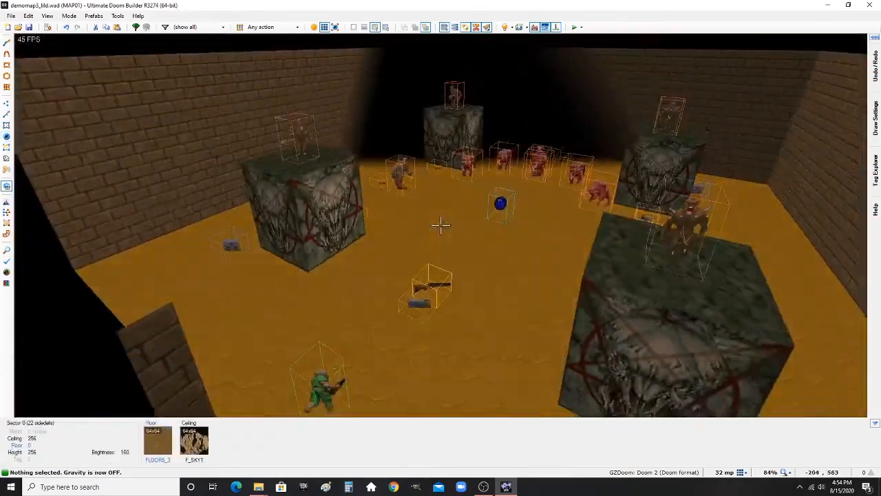
pyautogui.press('e')
pyautogui.press('f')
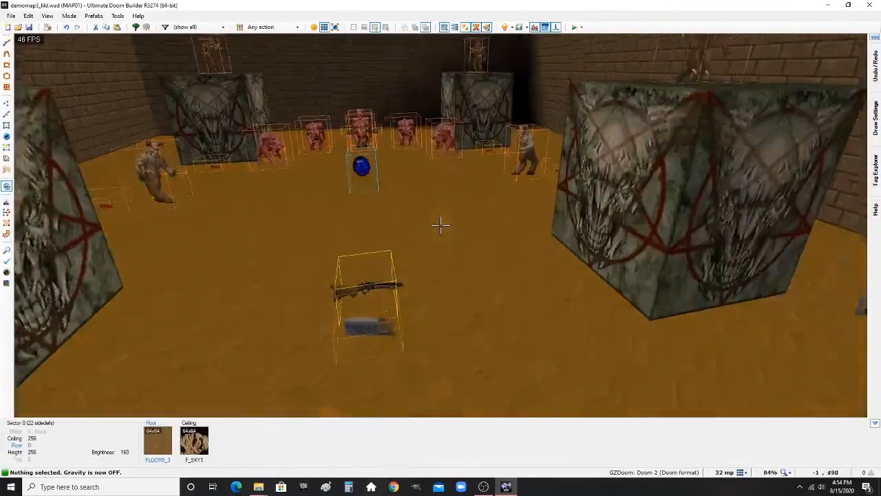
pyautogui.press('e')
pyautogui.press('s')
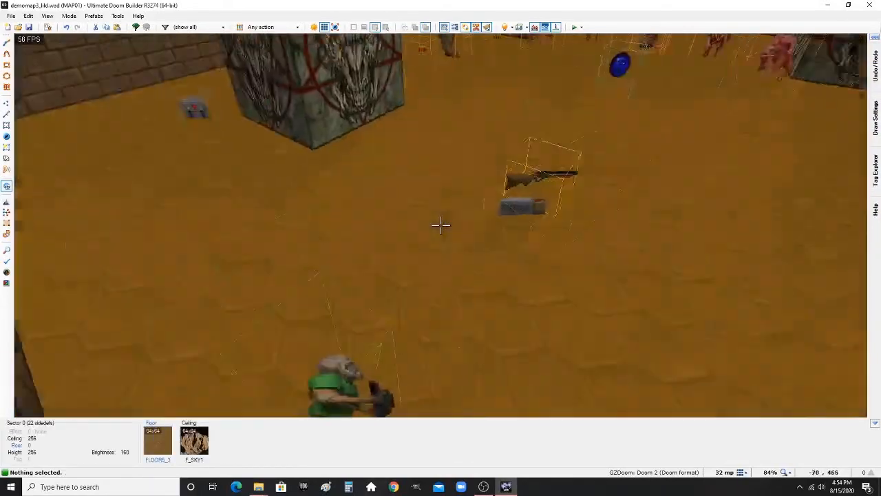
pyautogui.press('e')
pyautogui.press('e')
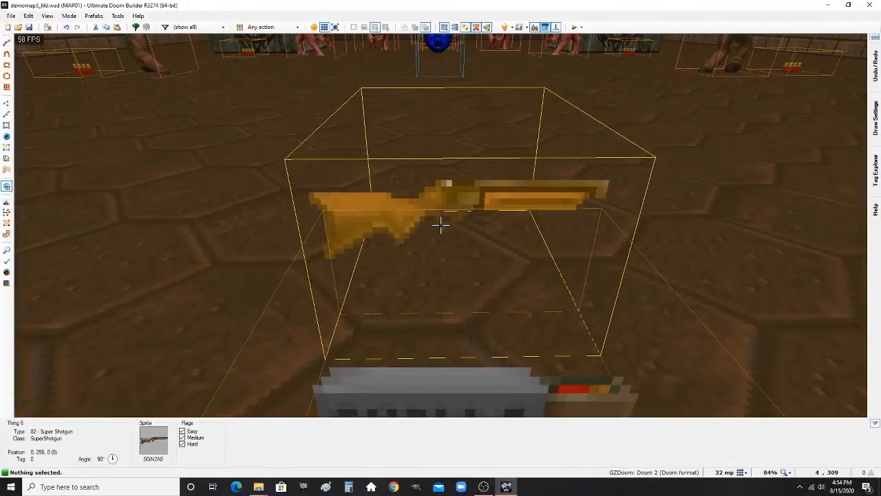
pyautogui.press('d')
pyautogui.press('e')
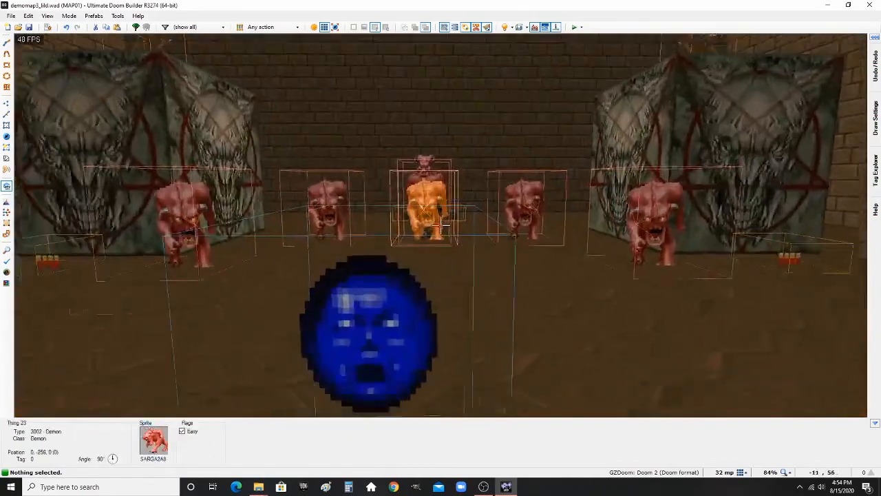
# - Inspect the Soulsphere, the Hell Knights with their shotgun shells, and the row of Demons in the 3D view
pyautogui.press('d')
pyautogui.press('f')
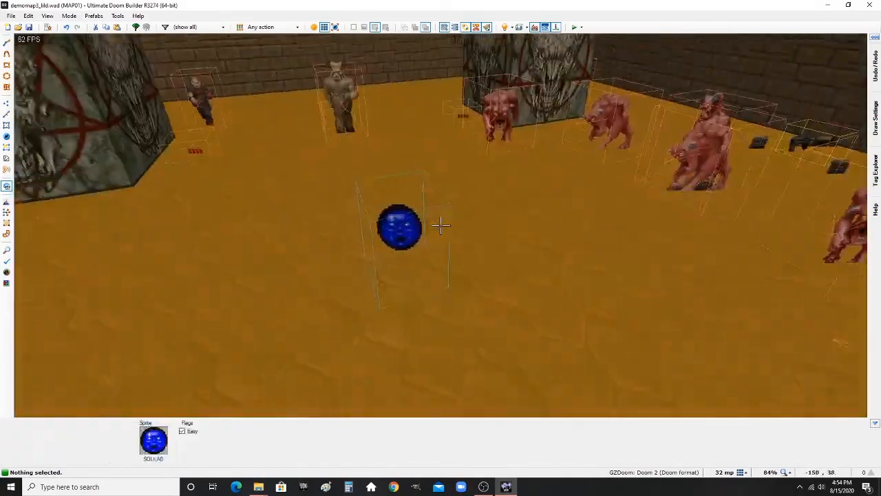
pyautogui.press('s')
pyautogui.press('w')
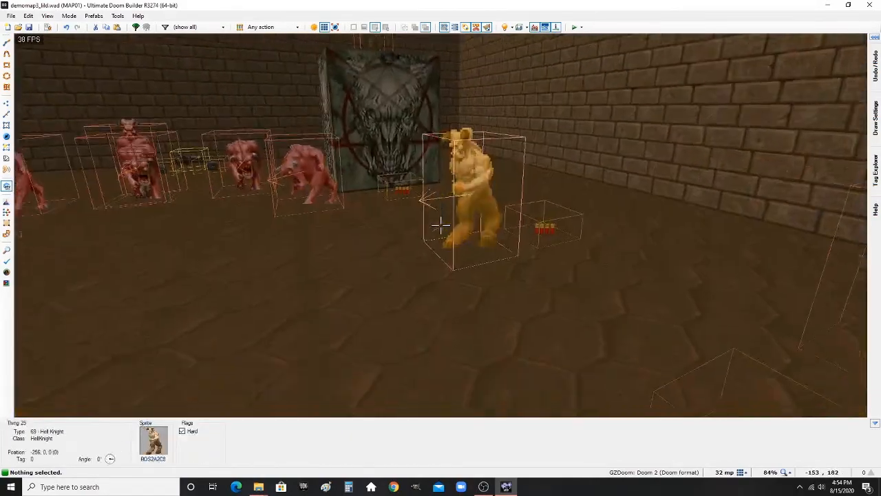
pyautogui.press('s')
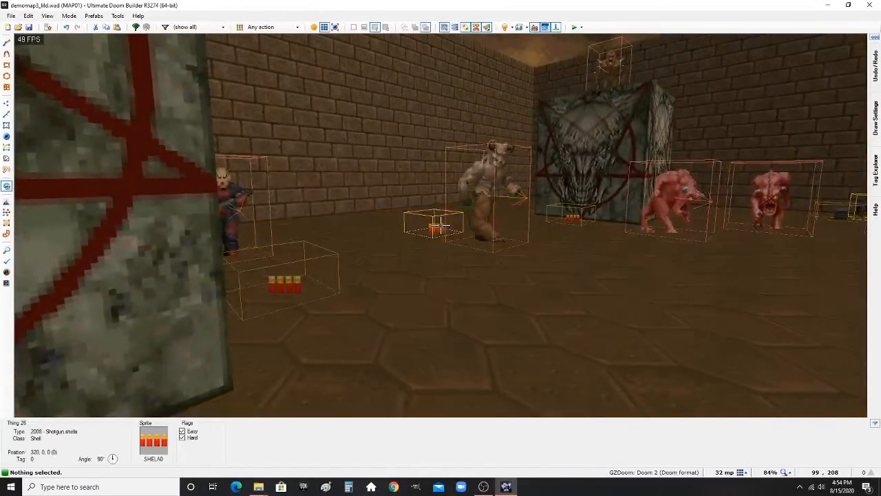
pyautogui.press('e')
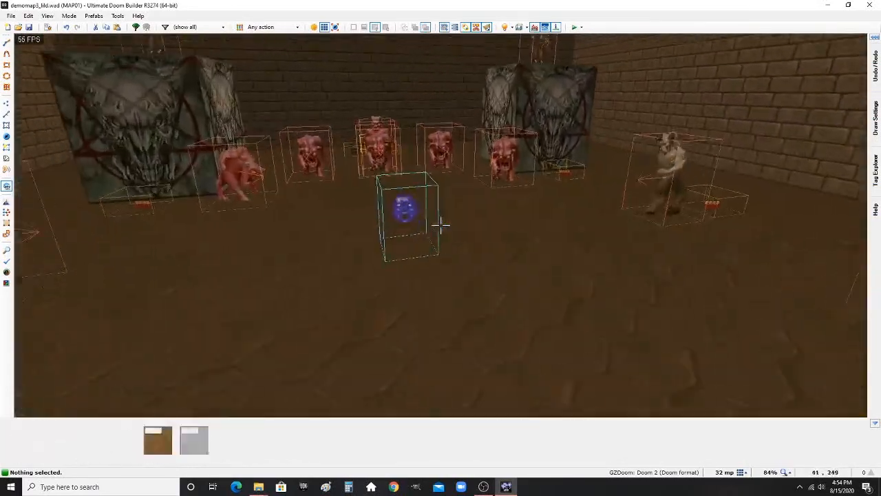
pyautogui.press('d')
pyautogui.press('e')
pyautogui.press('w')
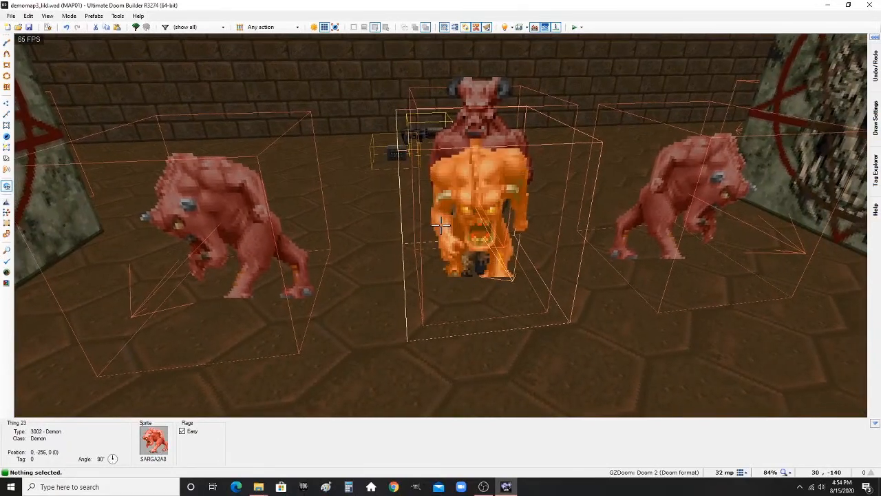
pyautogui.press('s')
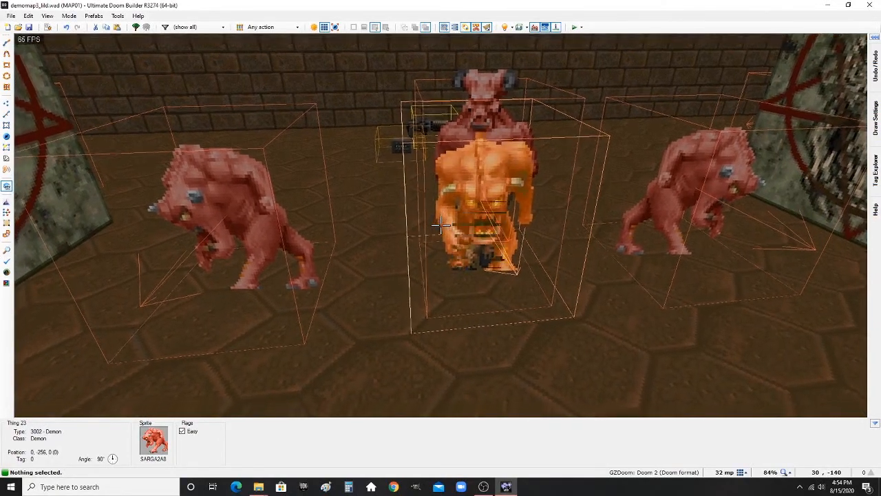
pyautogui.press('s')
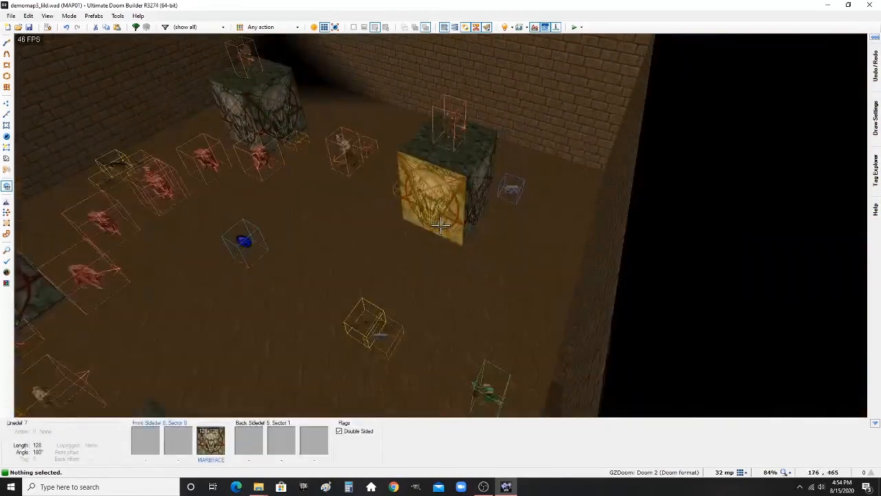
# - Fly around the room in 3D, inspecting the Demons, Hell Knights, pillars and the plasma gun with its cell charges
pyautogui.press('w')
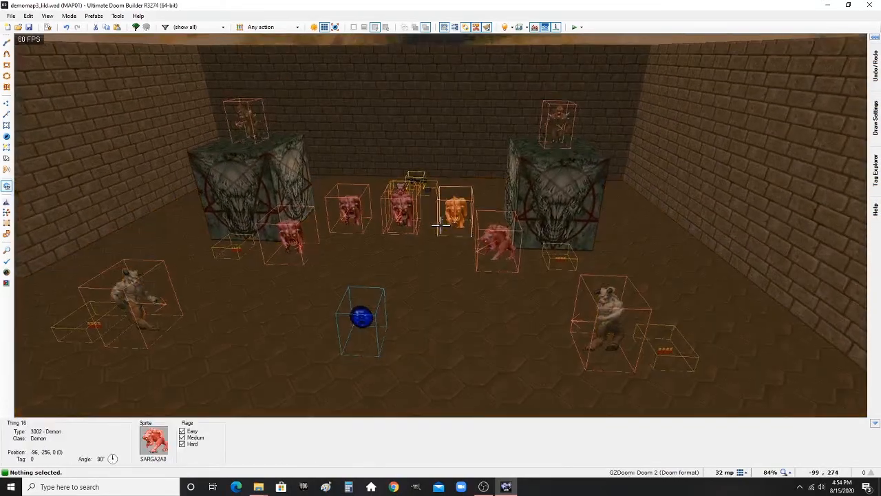
pyautogui.press('w')
pyautogui.press('s')
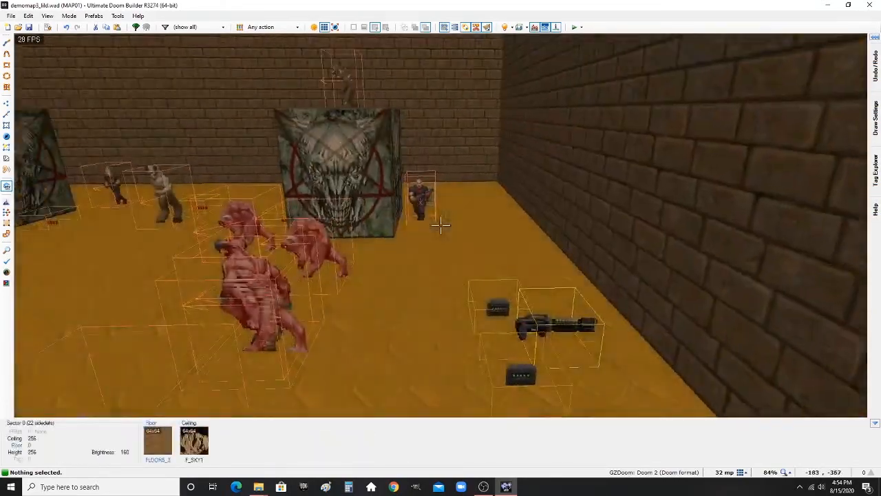
pyautogui.press('a')
pyautogui.press('a')
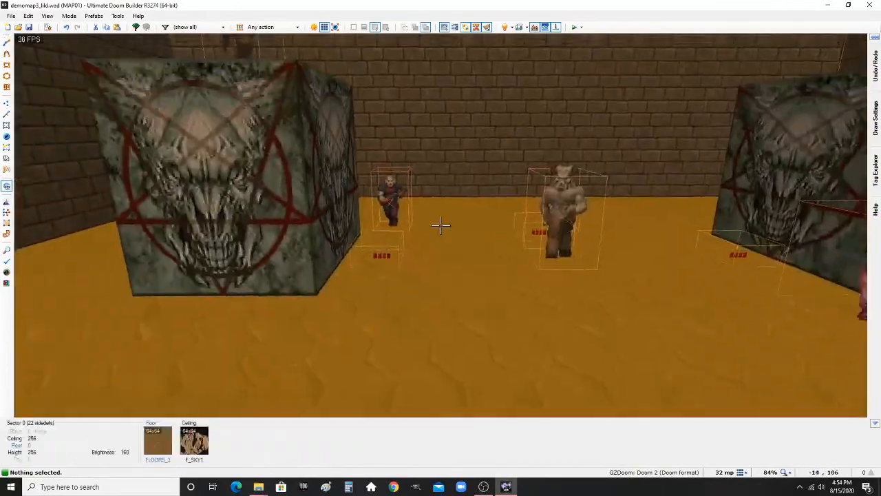
pyautogui.press('s')
# - Draw a 128 by 128 sector around the plasma gun and cell charges, against the room's south wall
pyautogui.press('q')
pyautogui.scroll(5, 417, 330)
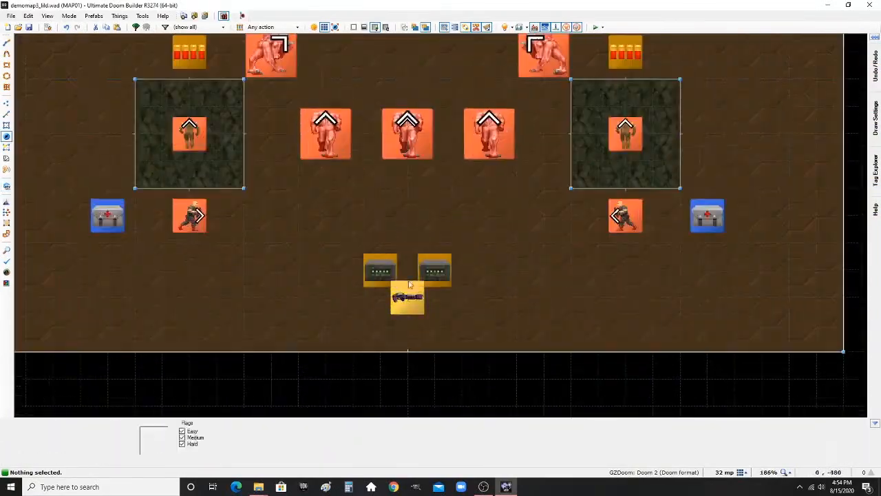
pyautogui.press('l')
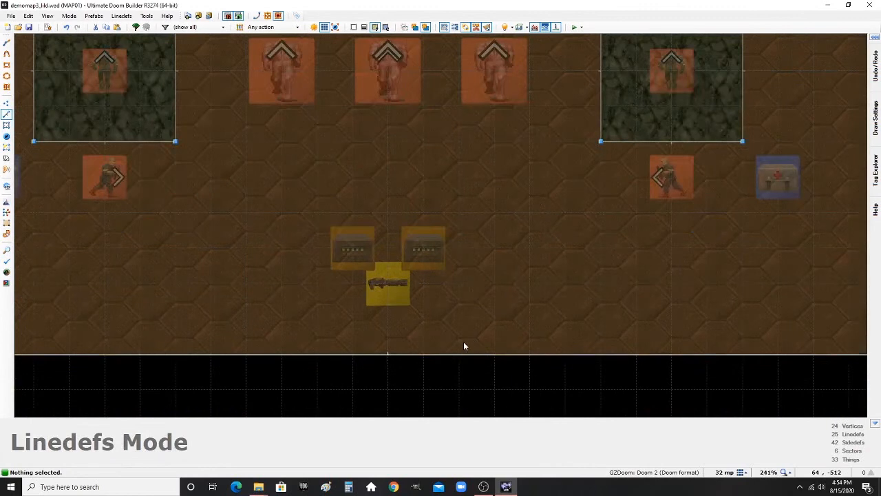
pyautogui.press('d')
pyautogui.click(463, 341)
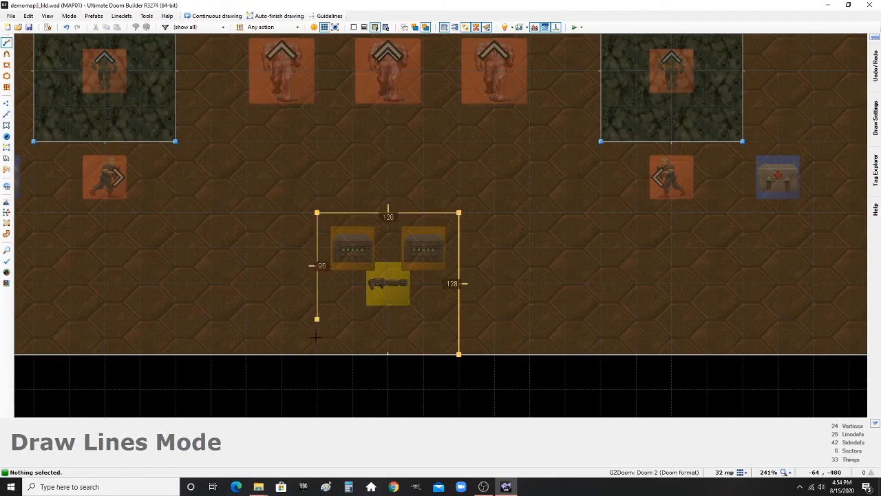
pyautogui.click(457, 353)
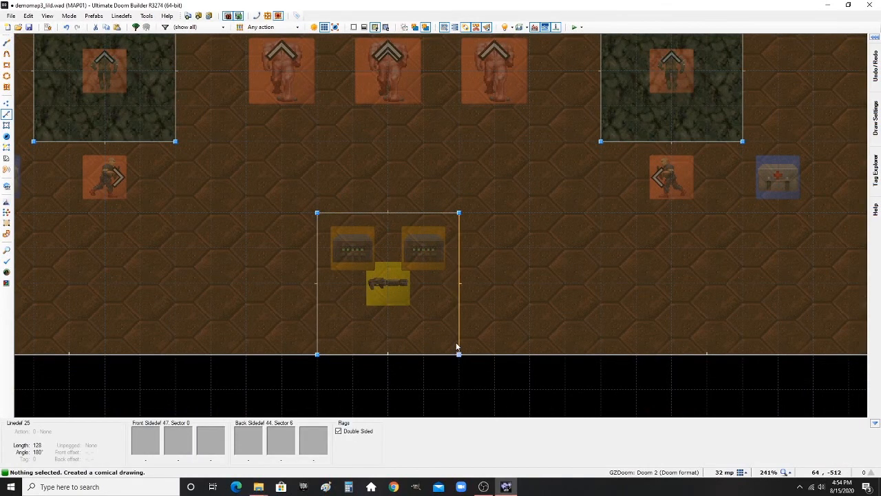
# - Raise the floor of the plasma gun's sector to 8 and set its floor texture to FLOOR7_2
pyautogui.press('w')
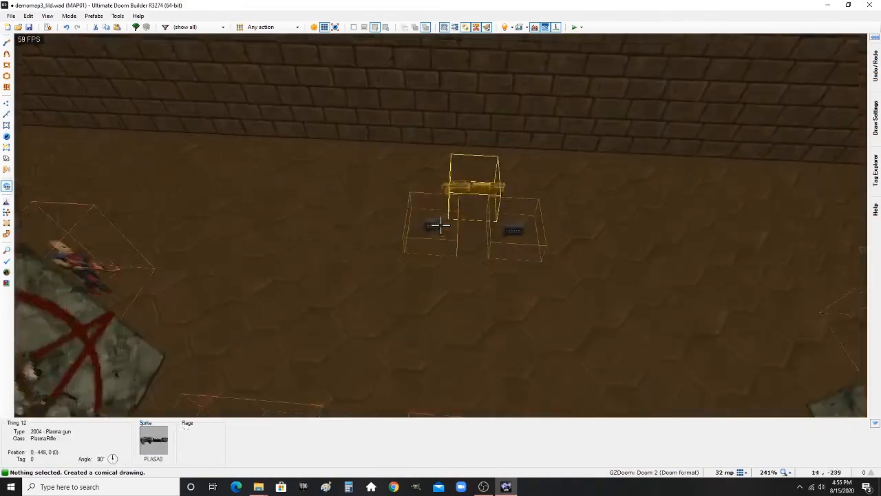
pyautogui.scroll(1, 441, 225)
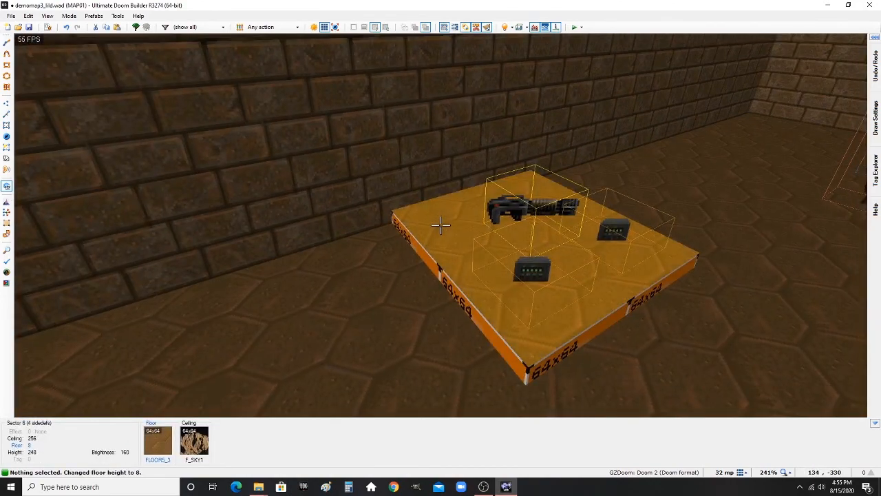
pyautogui.rightClick(440, 225)
pyautogui.click(467, 211)
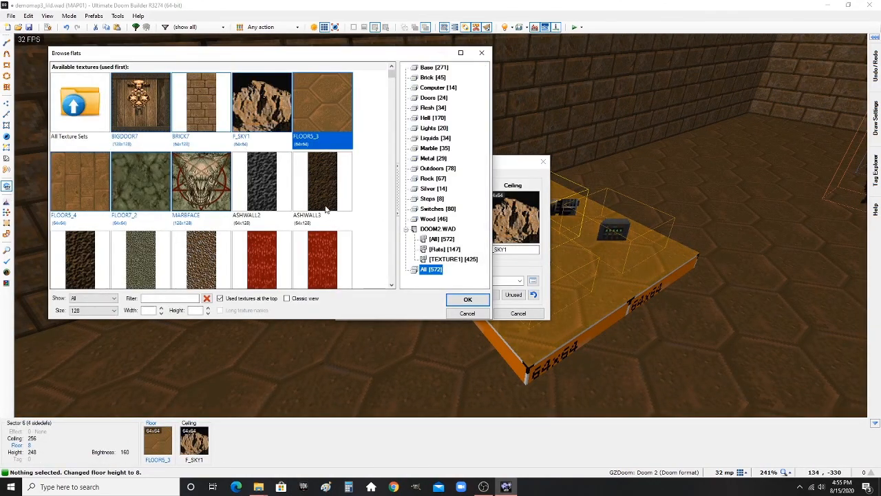
pyautogui.doubleClick(143, 194)
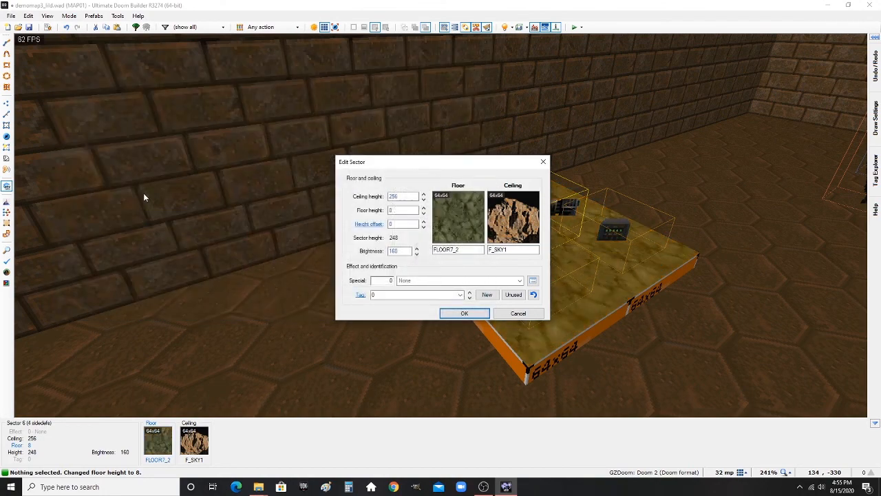
pyautogui.press('Return')
# - Copy the platform's FLOOR7_2 flat onto its exposed side faces
pyautogui.hotkey('ctrl', 'c')
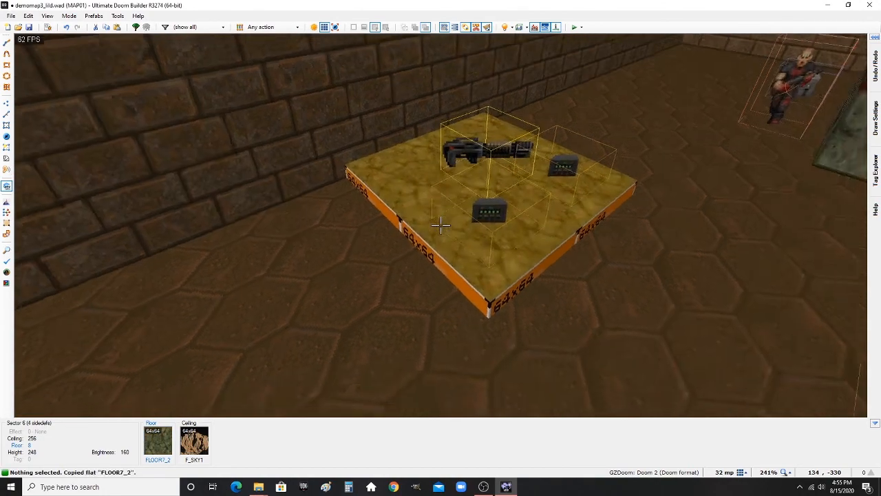
pyautogui.press('g')
pyautogui.hotkey('ctrl', 'v')
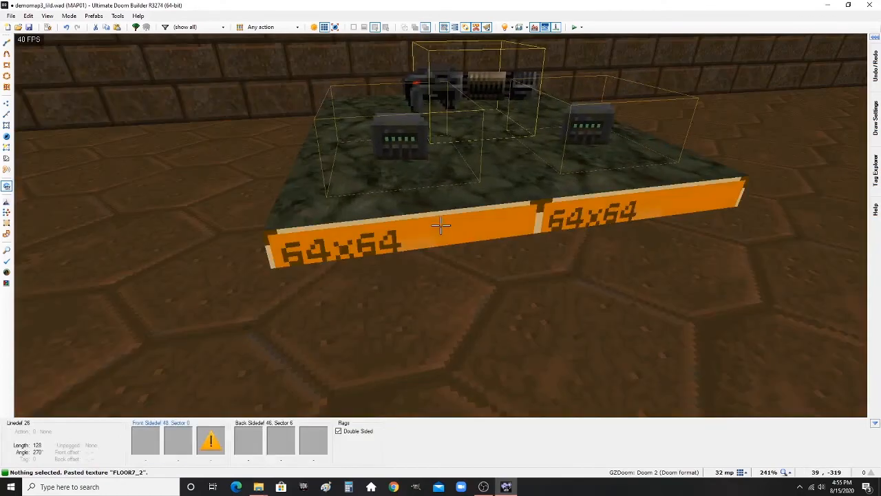
pyautogui.hotkey('ctrl', 'v')
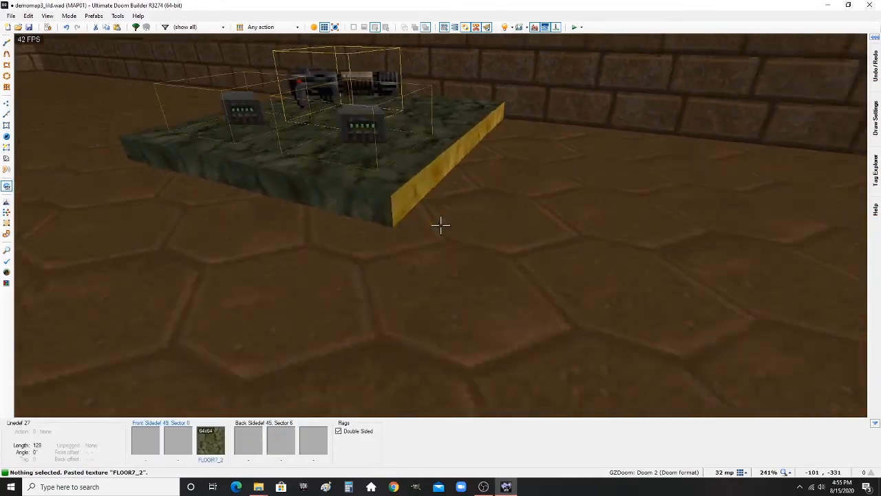
pyautogui.press('g')
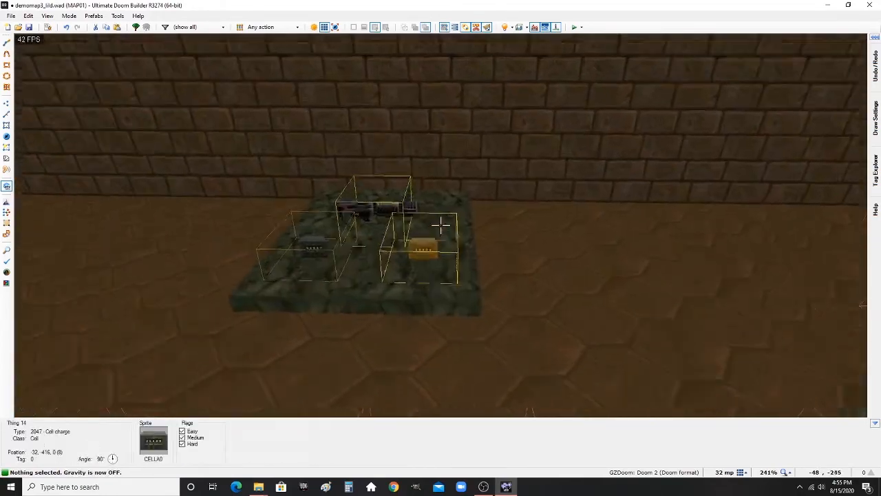
# - Draw a 128 by 128 alcove outside the south wall, west of the plasma gun platform
pyautogui.press('q')
pyautogui.scroll(-6, 484, 297)
pyautogui.scroll(6, 484, 261)
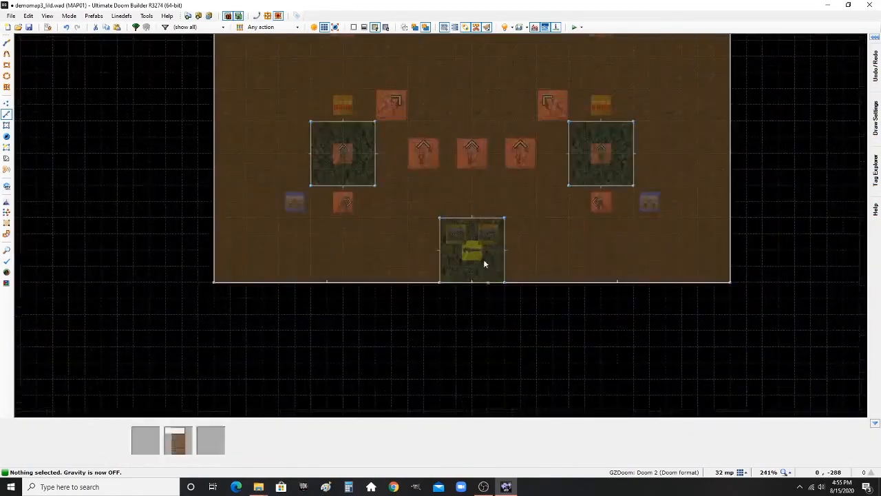
pyautogui.scroll(-5, 485, 220)
pyautogui.scroll(1, 469, 257)
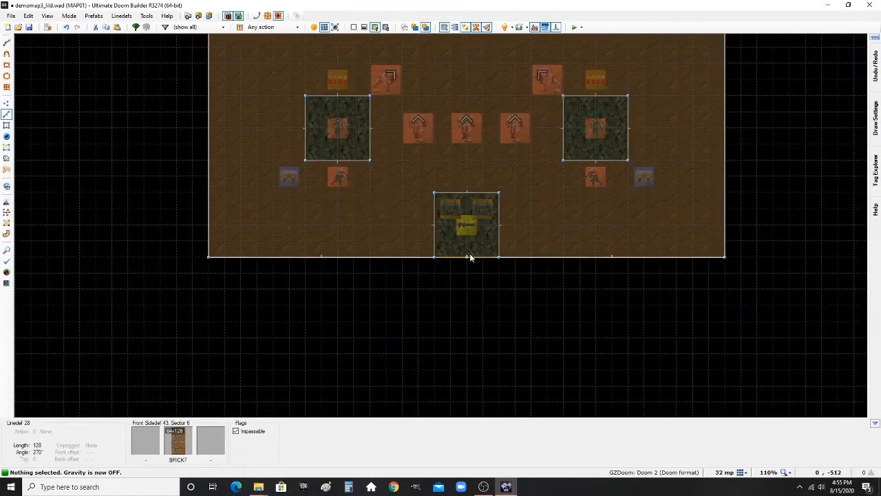
pyautogui.scroll(-2, 482, 256)
pyautogui.scroll(5, 425, 259)
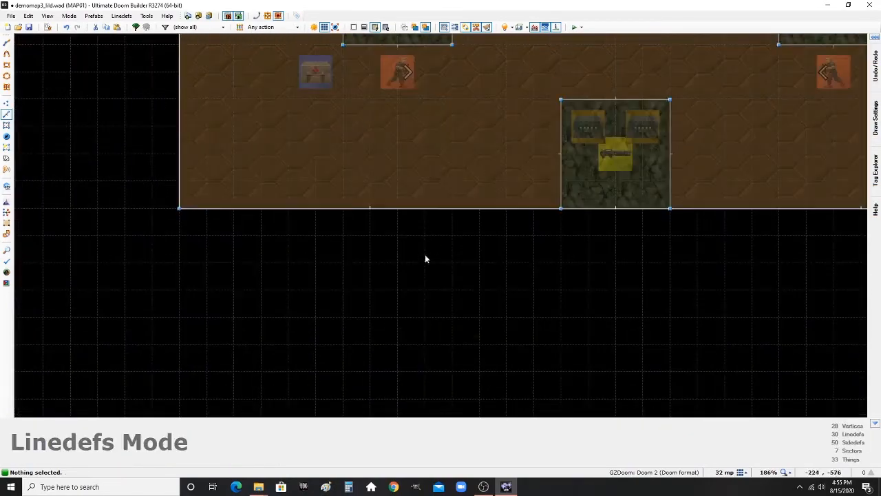
pyautogui.scroll(-2, 475, 219)
pyautogui.scroll(4, 446, 221)
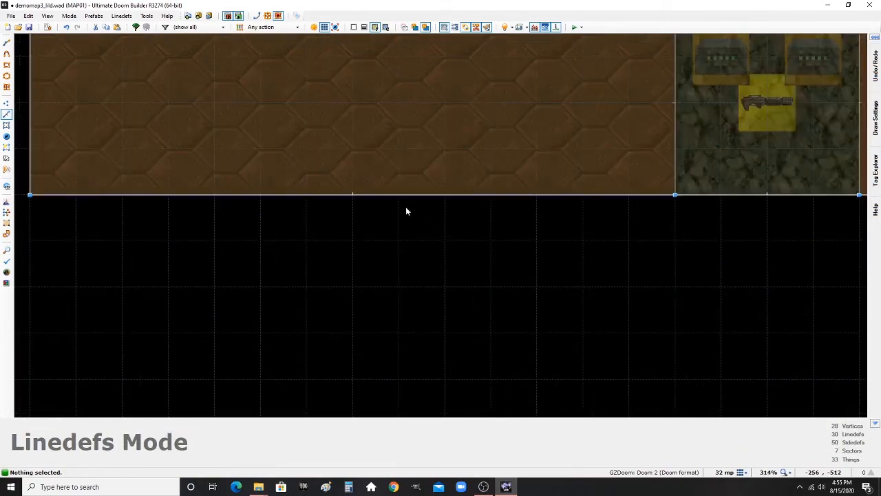
pyautogui.hotkey('ctrl', 'd')
pyautogui.click(398, 196)
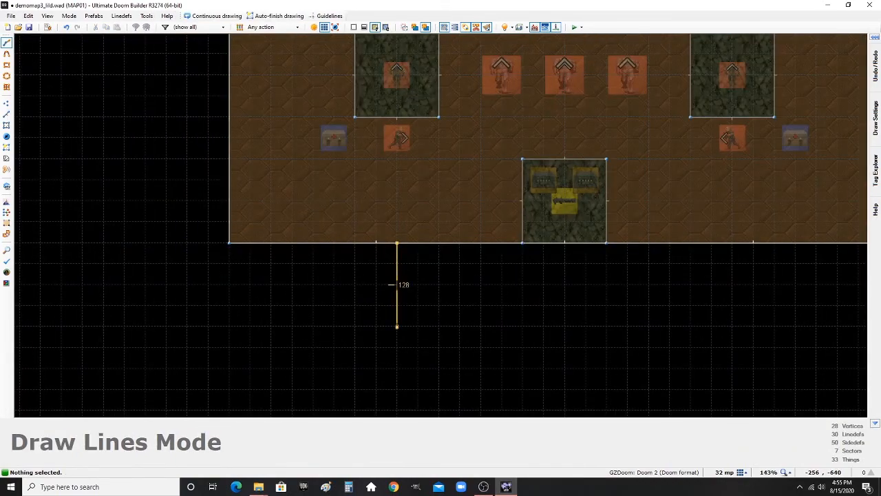
pyautogui.click(402, 246)
# - Draw a matching 128 by 128 alcove outside the south wall, east of the plasma gun platform
pyautogui.scroll(-2, 413, 261)
pyautogui.scroll(2, 468, 256)
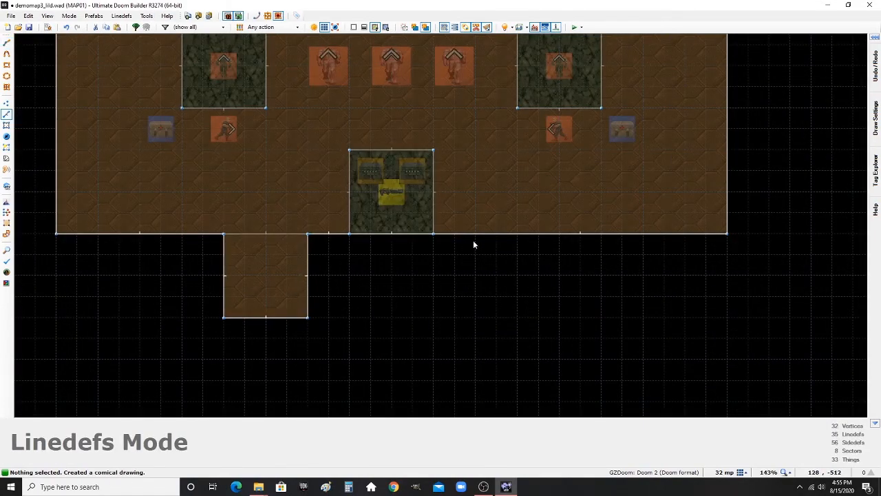
pyautogui.press('d')
pyautogui.click(475, 234)
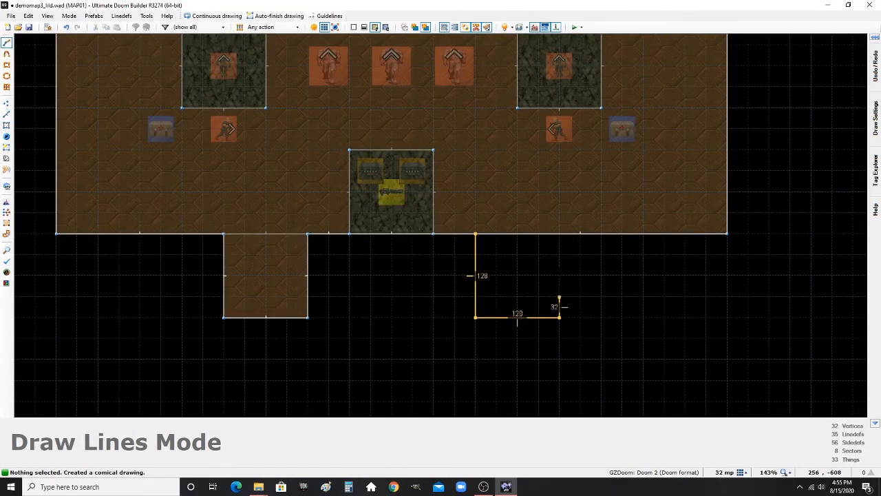
pyautogui.click(475, 234)
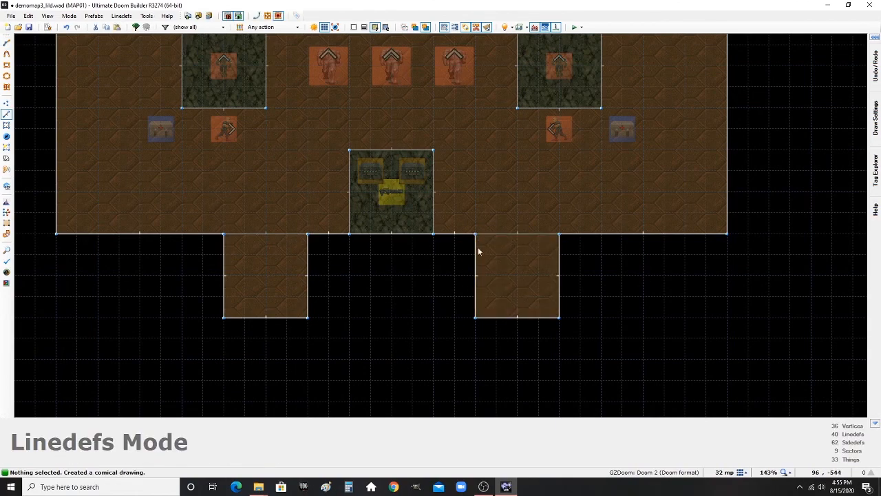
# - In the 3D view, lower the ceilings of both south-wall alcoves together to a height of 128
pyautogui.scroll(-3, 413, 252)
pyautogui.scroll(2, 412, 252)
pyautogui.press('q')
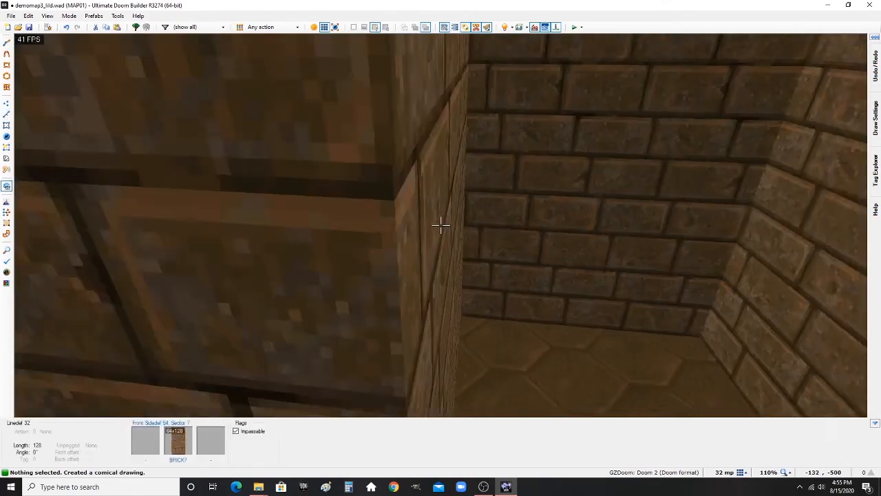
pyautogui.press('s')
pyautogui.click(441, 224)
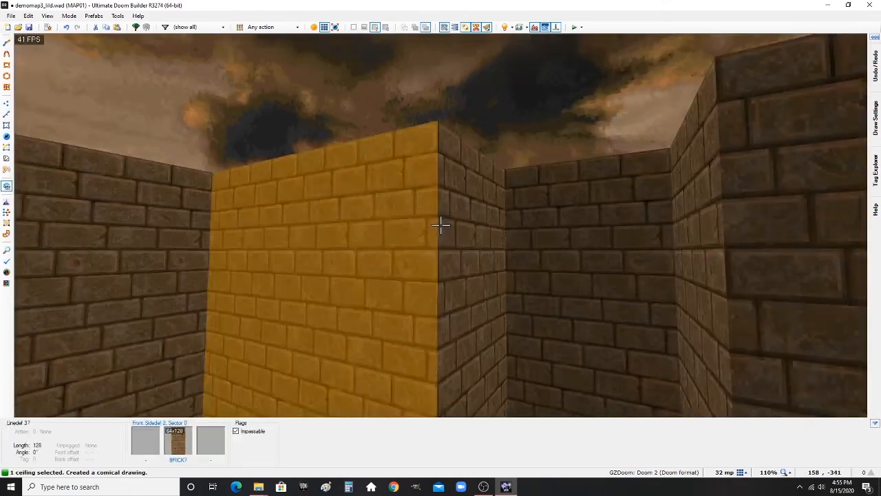
pyautogui.click(440, 225)
pyautogui.press('g')
pyautogui.press('d')
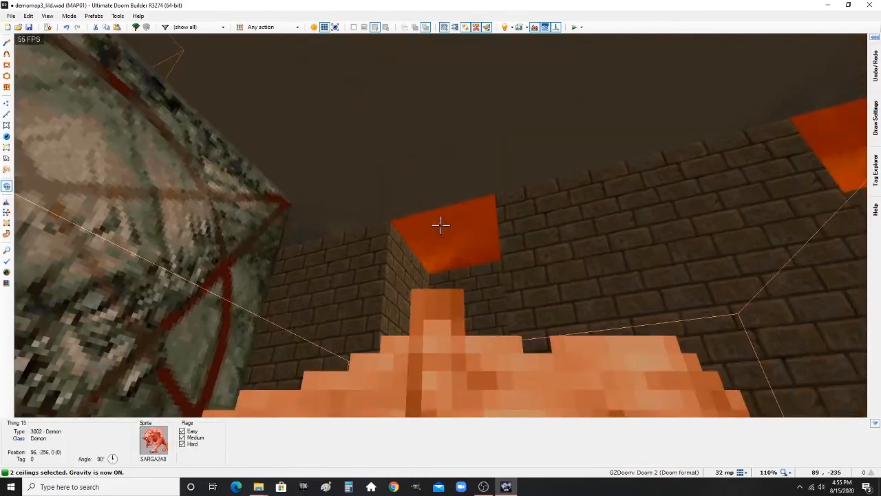
pyautogui.scroll(5, 440, 223)
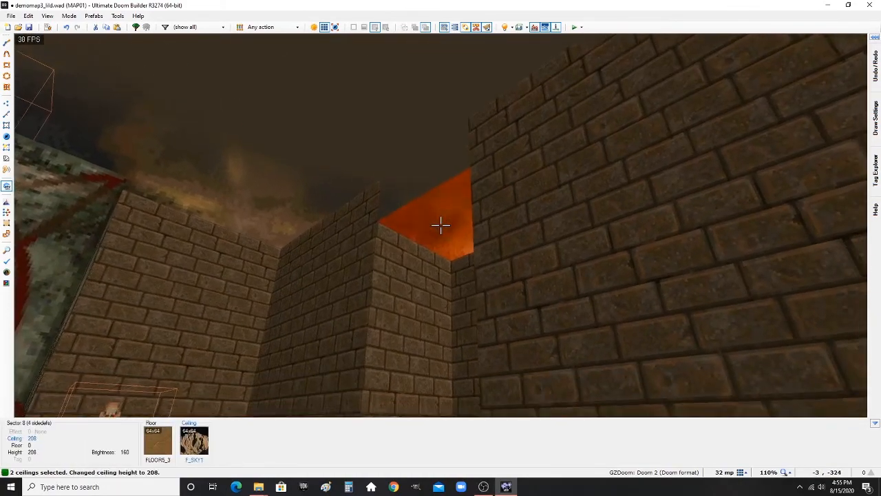
pyautogui.scroll(-11, 441, 224)
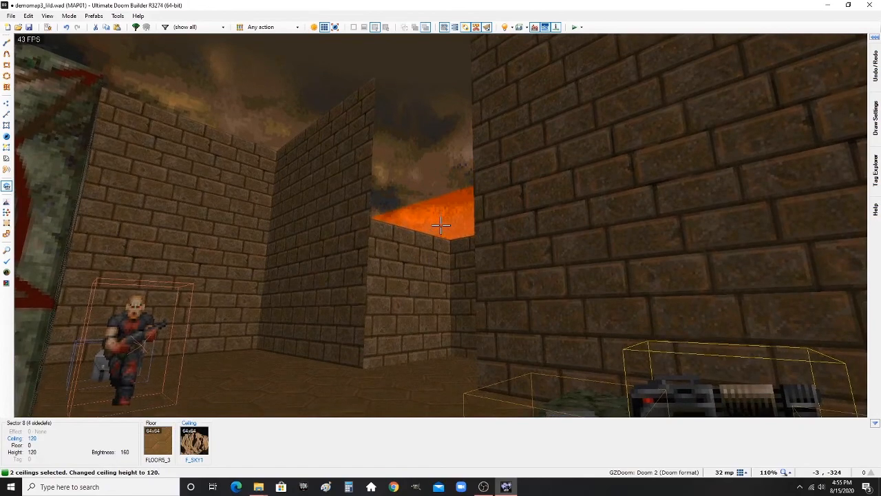
pyautogui.scroll(1, 441, 225)
pyautogui.click(440, 225)
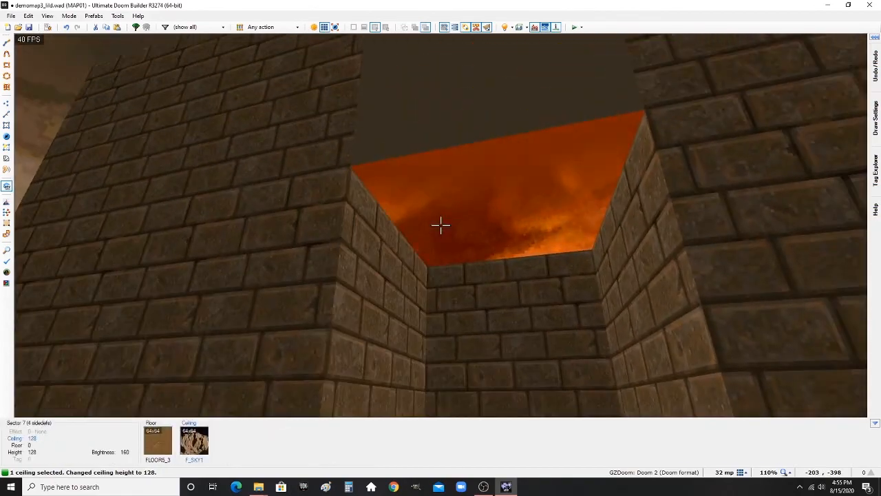
pyautogui.click(441, 225)
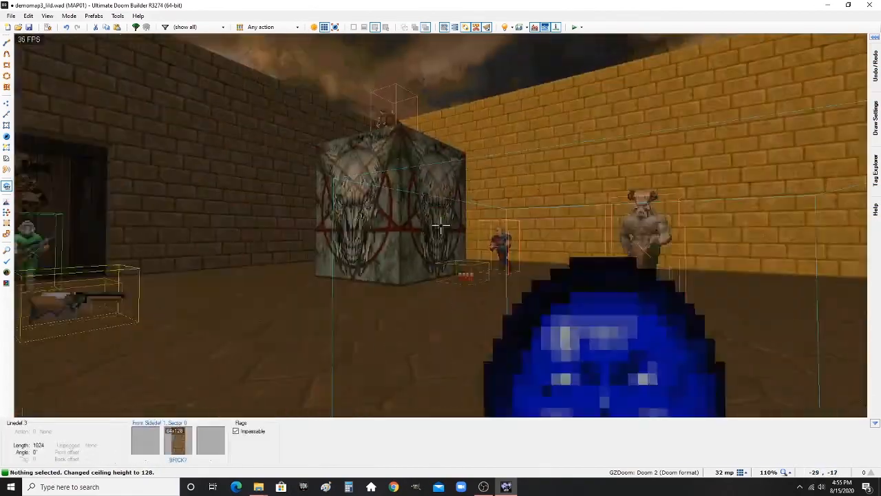
# - Copy the FLOOR5_4 ceiling flat from the door recess onto the ceilings of both alcoves
pyautogui.press('w')
pyautogui.hotkey('ctrl', 'c')
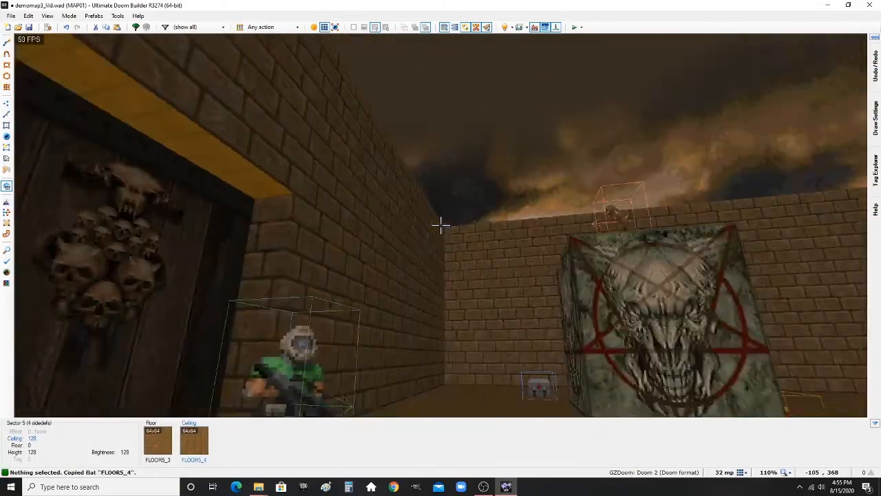
pyautogui.press('w')
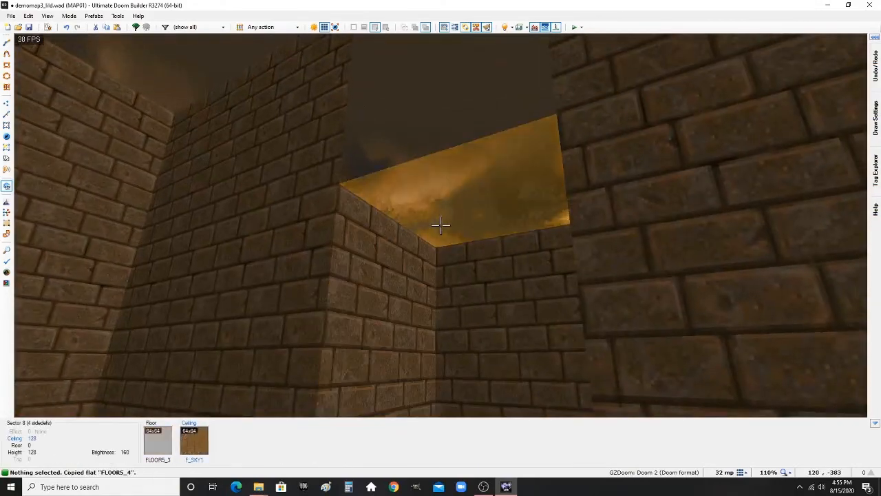
pyautogui.hotkey('ctrl', 'v')
pyautogui.hotkey('ctrl', 'v')
# - Copy the BRICK7 wall texture onto the missing upper textures above both alcoves
pyautogui.press('s')
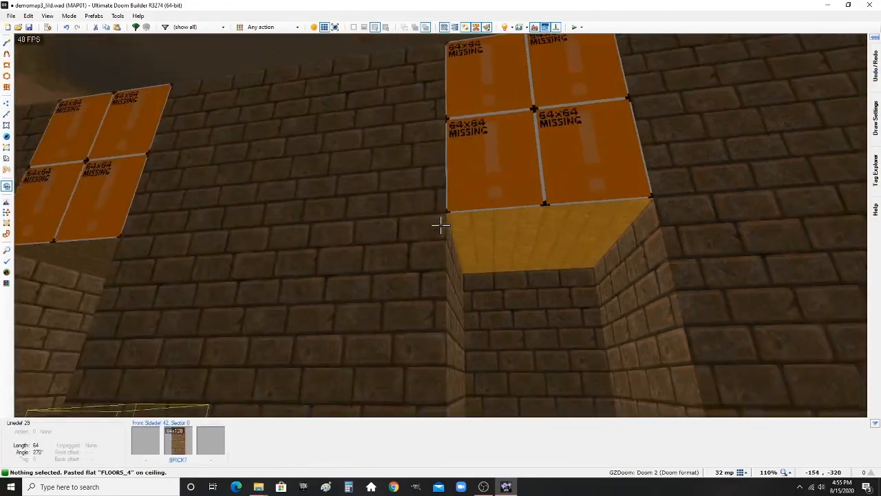
pyautogui.hotkey('ctrl', 'c')
pyautogui.hotkey('ctrl', 'v')
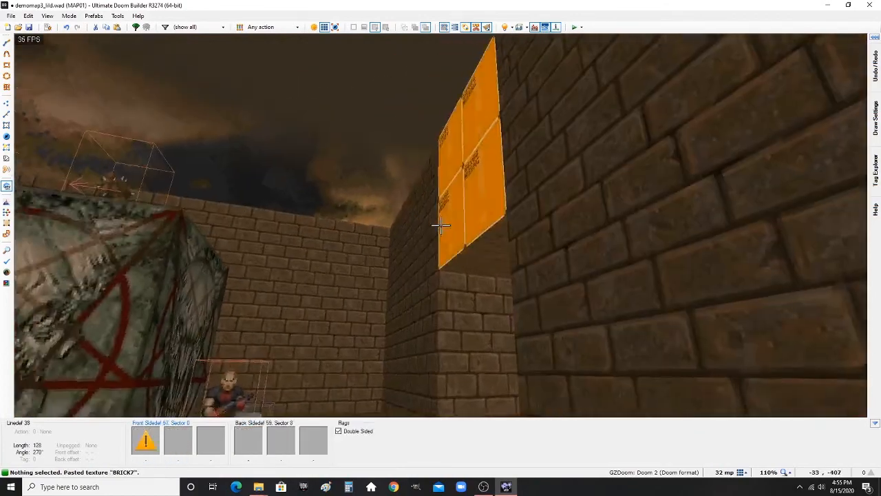
pyautogui.hotkey('ctrl', 'v')
pyautogui.press('w')
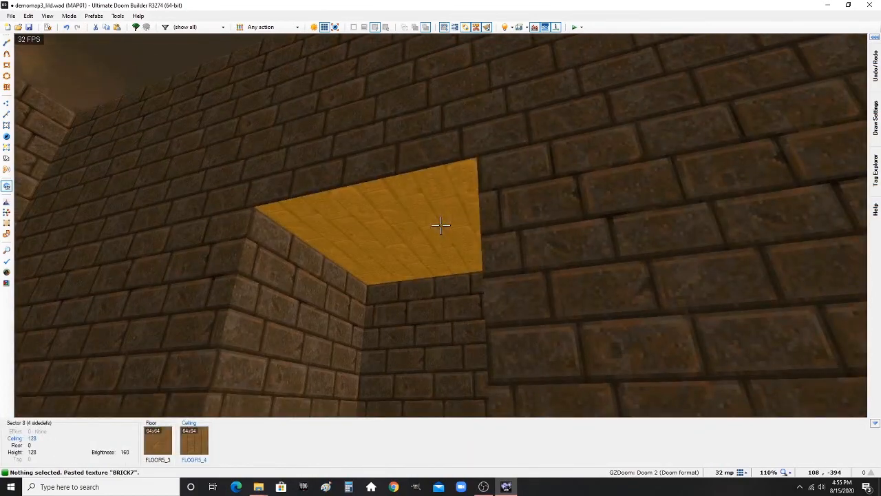
# - Lower the sector brightness of both south-wall alcoves to 128
pyautogui.keyDown('ctrl'); pyautogui.scroll(-2, 441, 225); pyautogui.keyUp('ctrl')
pyautogui.keyDown('ctrl'); pyautogui.scroll(-1, 441, 226); pyautogui.keyUp('ctrl')
pyautogui.press('w')
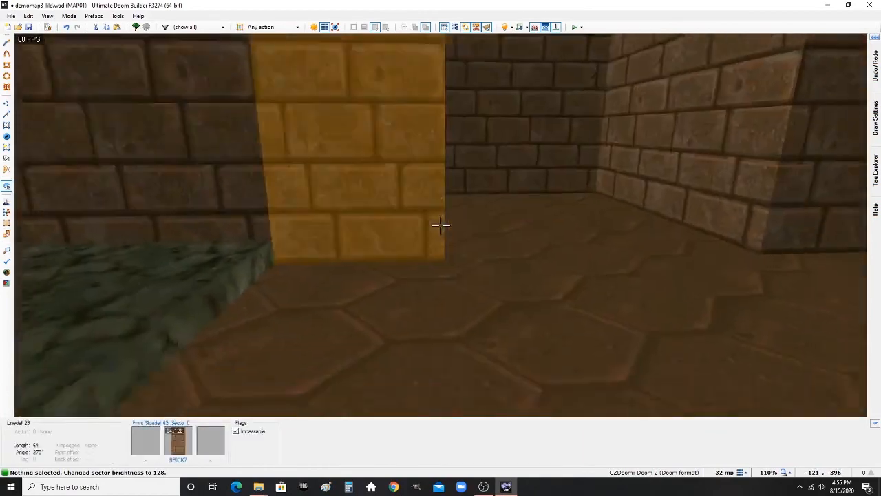
pyautogui.press('s')
pyautogui.press('w')
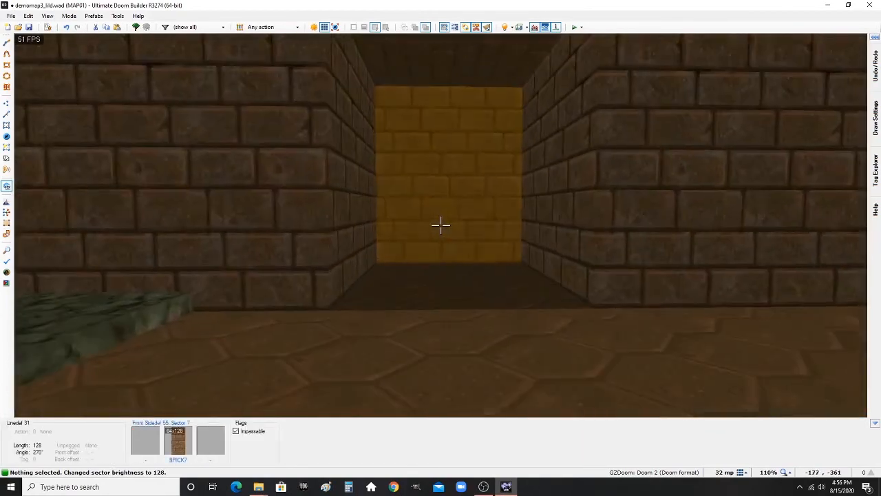
# - Back in the 2D map, set the grid to 16 mp and draw a 128 by 16 door sector inside the west alcove, 16 units behind its opening
pyautogui.press('q')
pyautogui.scroll(-3, 432, 222)
pyautogui.scroll(7, 432, 282)
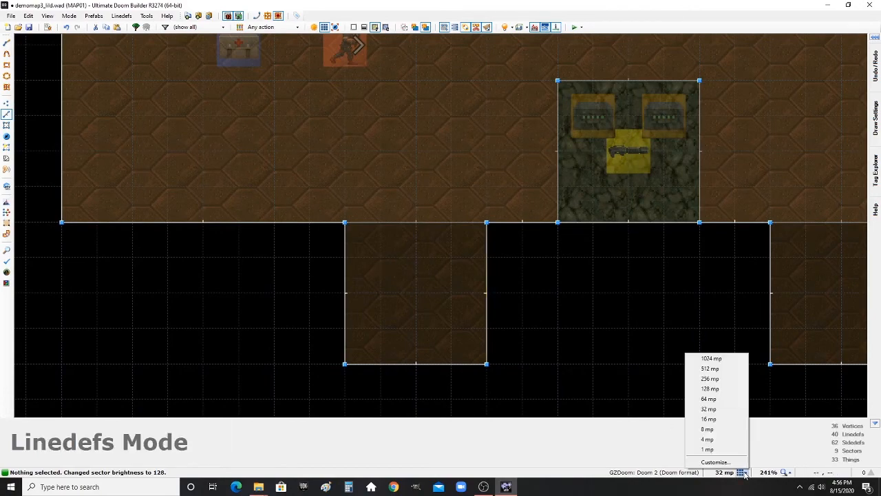
pyautogui.click(709, 429)
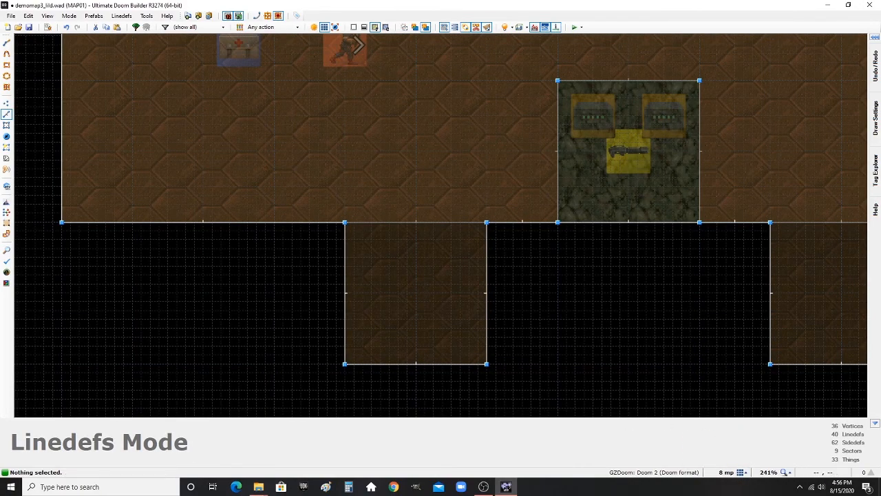
pyautogui.click(713, 418)
pyautogui.scroll(3, 476, 305)
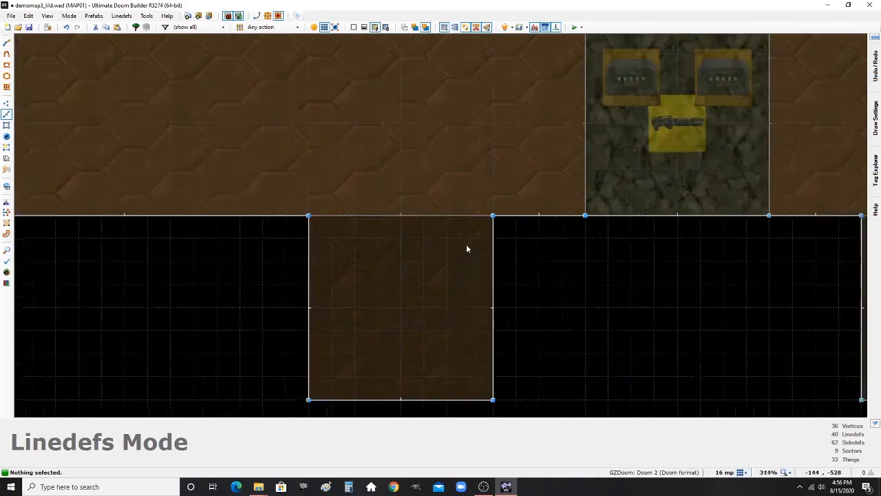
pyautogui.press('d')
pyautogui.click(486, 238)
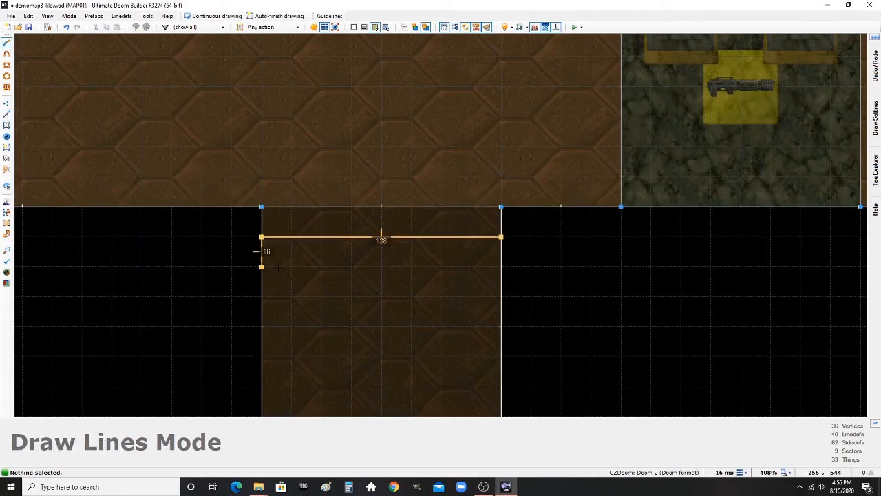
pyautogui.click(500, 236)
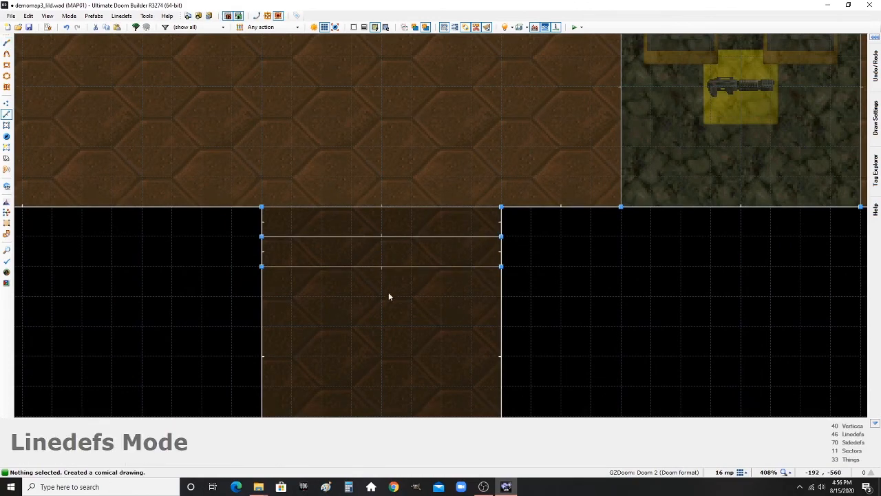
# - Draw a matching 128 by 16 door sector inside the east alcove, 16 units behind its opening
pyautogui.scroll(-7, 341, 293)
pyautogui.scroll(7, 531, 272)
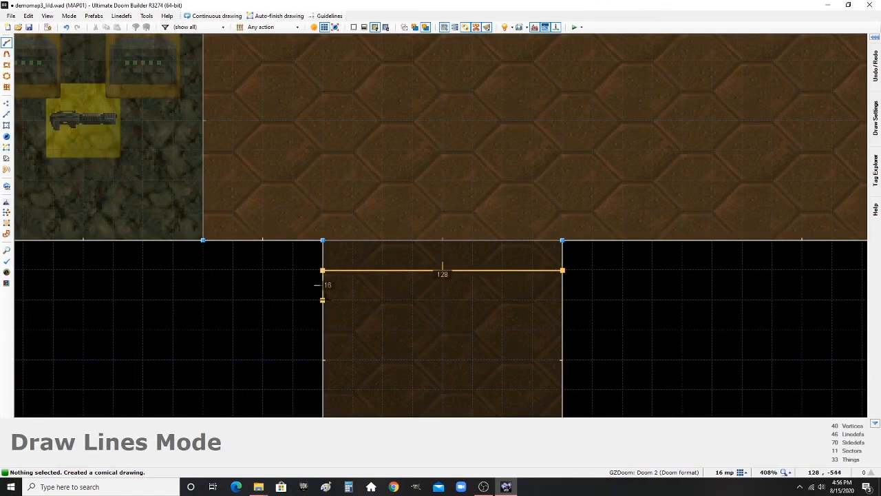
pyautogui.click(563, 274)
pyautogui.scroll(-5, 448, 299)
pyautogui.scroll(-3, 408, 312)
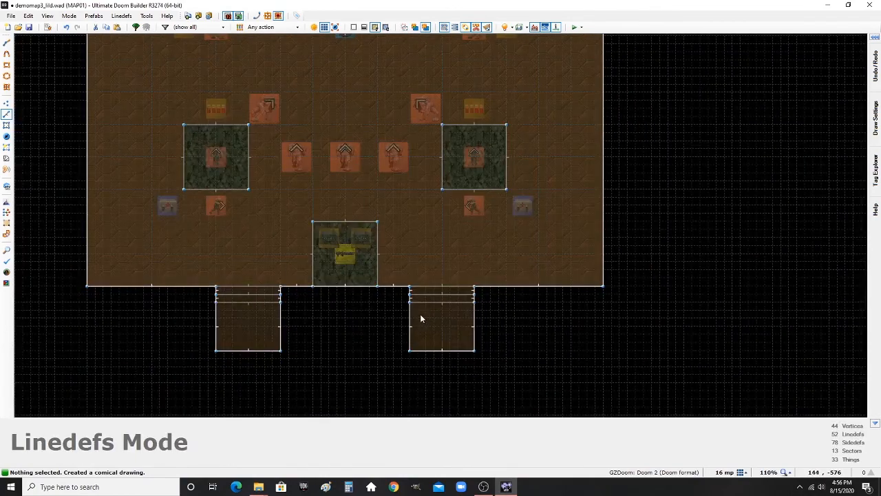
# - In the 3D view, select the four side walls of both door sectors and make them upper and lower unpegged
pyautogui.scroll(3, 420, 314)
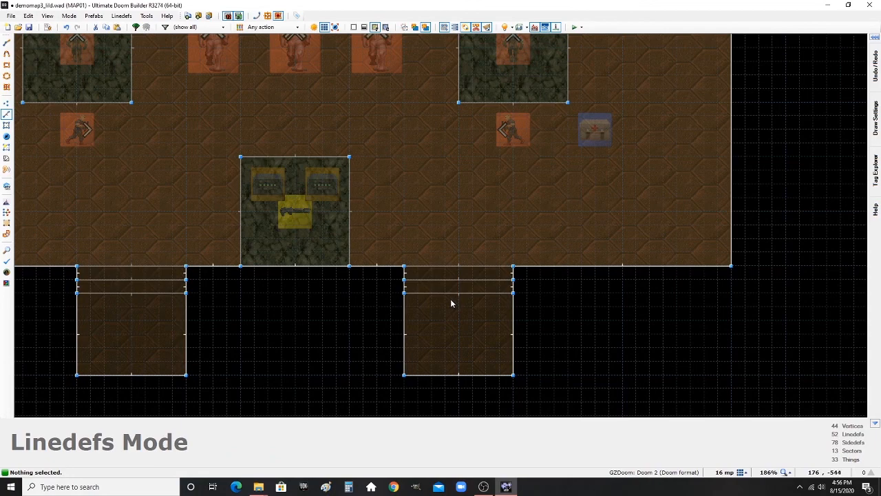
pyautogui.press('q')
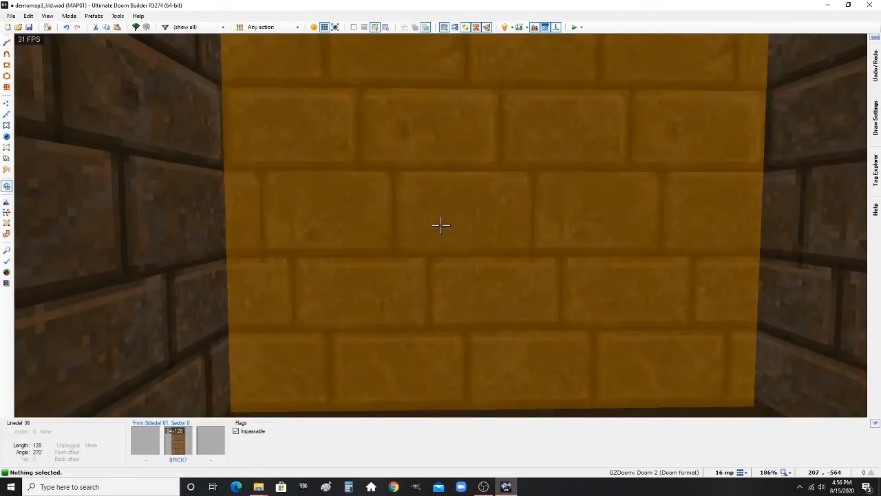
pyautogui.press('d')
pyautogui.press('e')
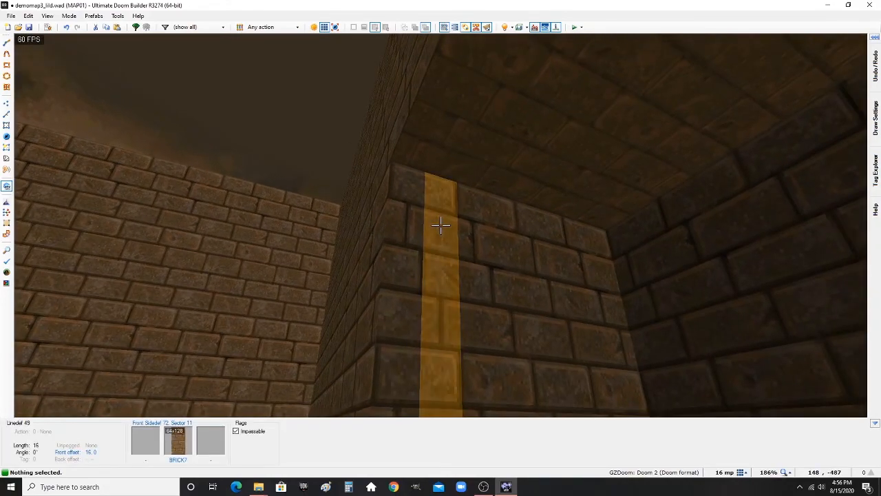
pyautogui.click(441, 224)
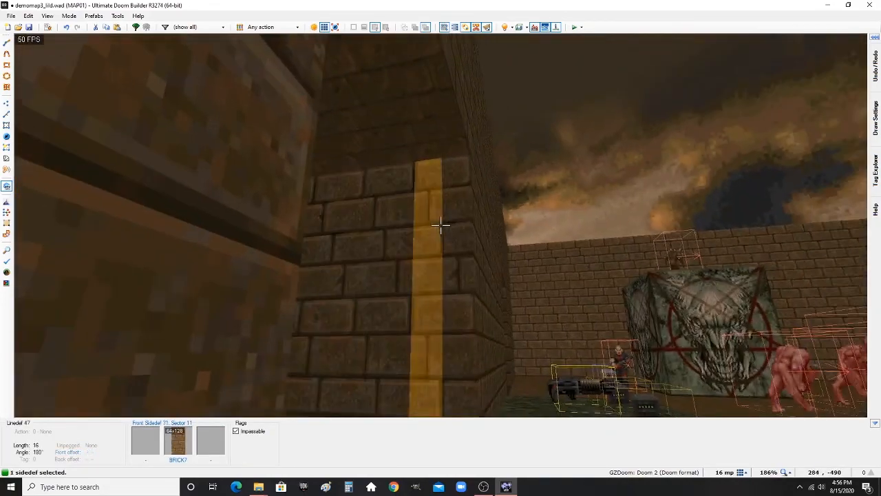
pyautogui.press('e')
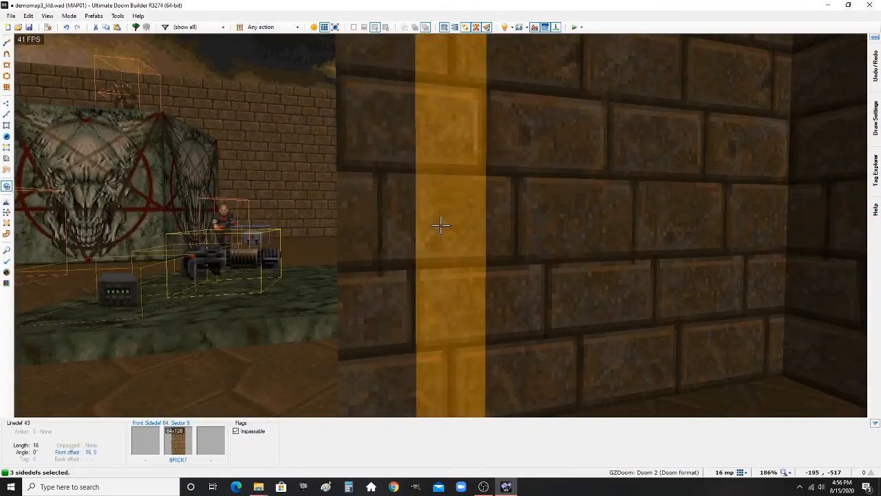
pyautogui.click(441, 224)
pyautogui.click(441, 224)
pyautogui.rightClick(441, 223)
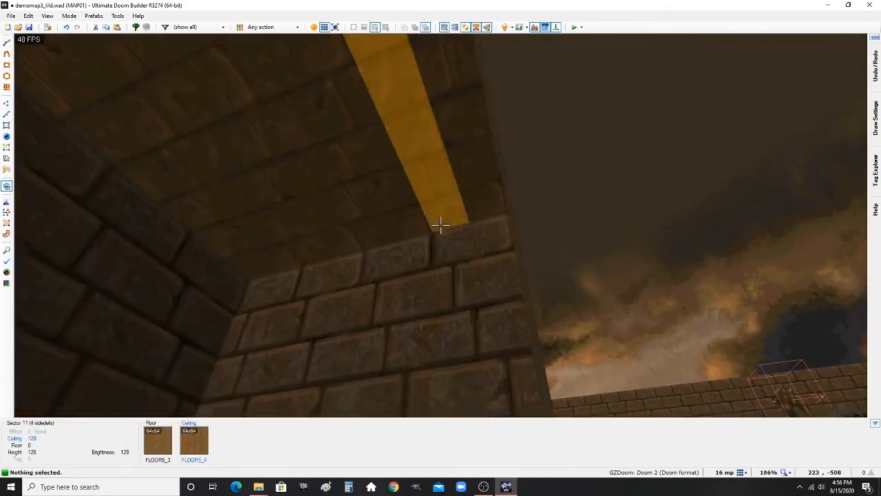
# - Close the east alcove's door by lowering its sector ceiling to a height of 0
pyautogui.click(441, 224)
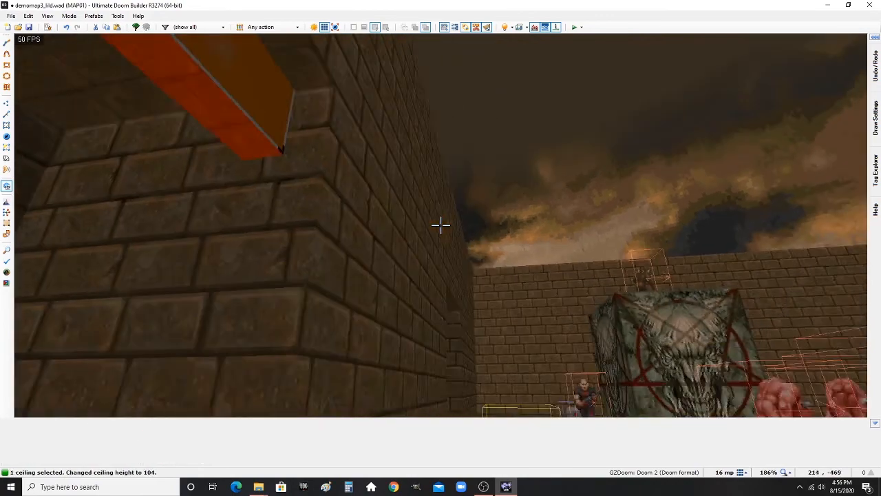
pyautogui.scroll(-1, 441, 225)
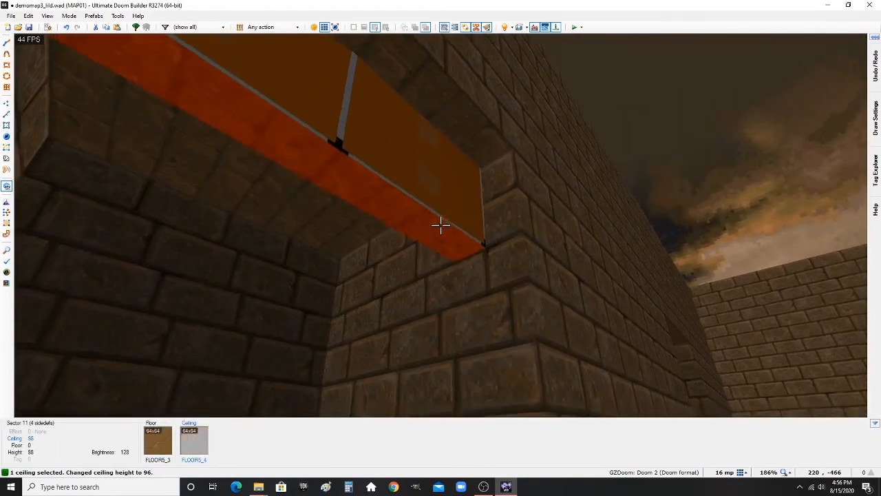
pyautogui.press('g')
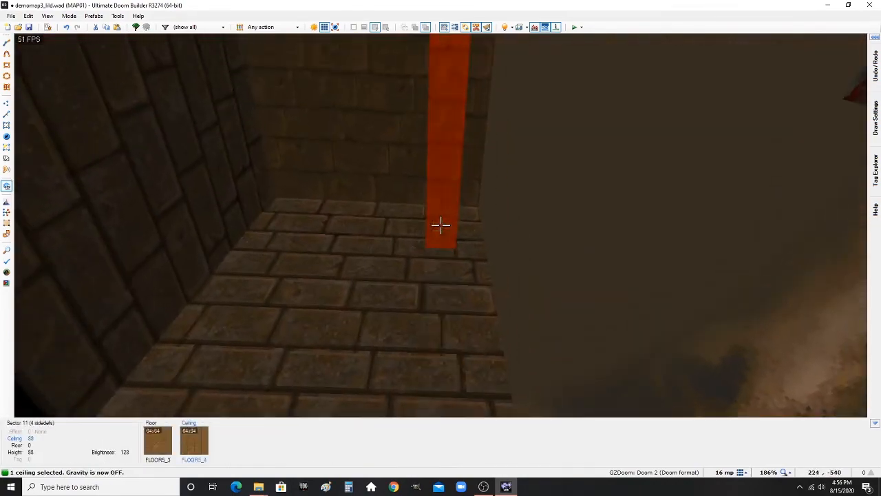
pyautogui.scroll(-6, 440, 225)
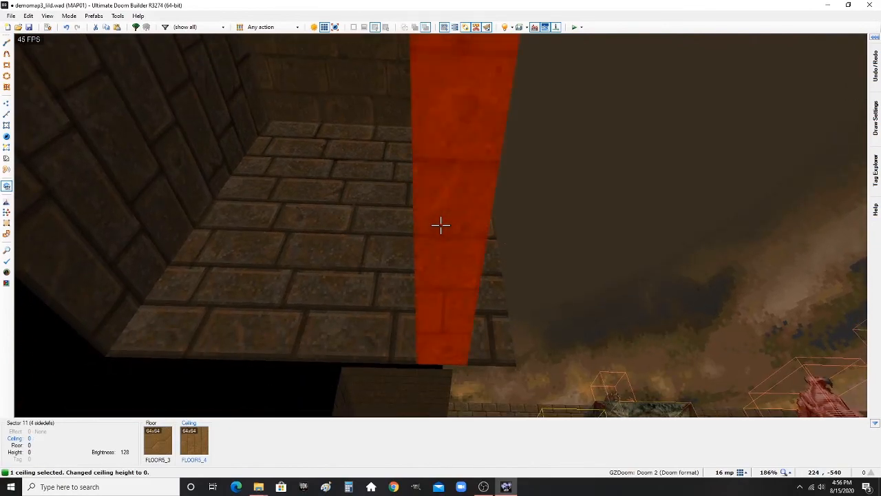
pyautogui.click(440, 225)
pyautogui.press('g')
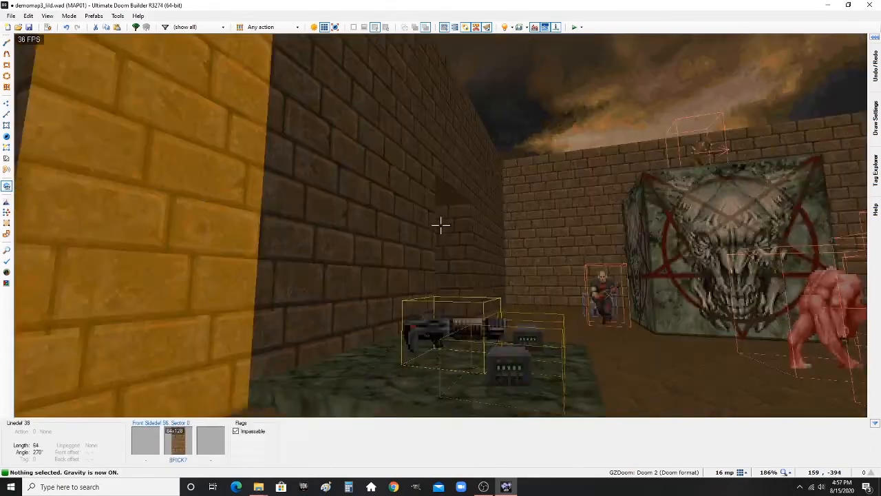
# - Copy the BIGDOOR7 texture from the existing door near the player start onto both faces of the east alcove's door
pyautogui.press('e')
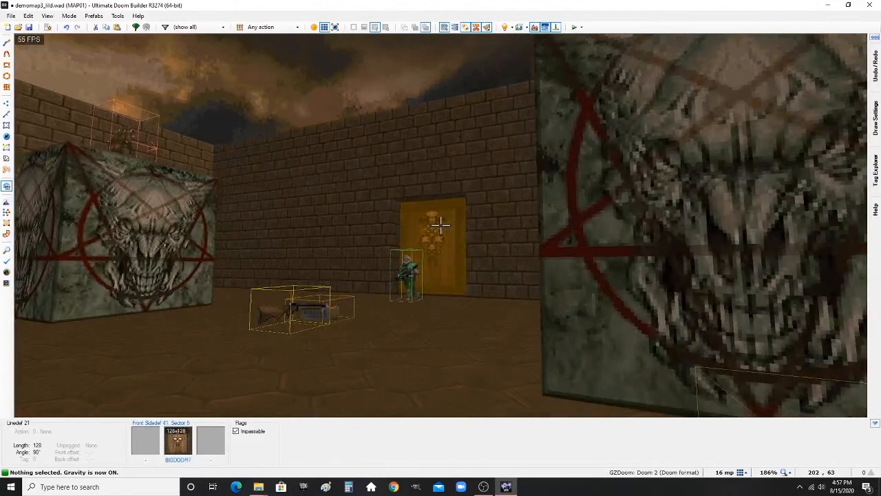
pyautogui.hotkey('ctrl', 'c')
pyautogui.press('w')
pyautogui.hotkey('ctrl', 'v')
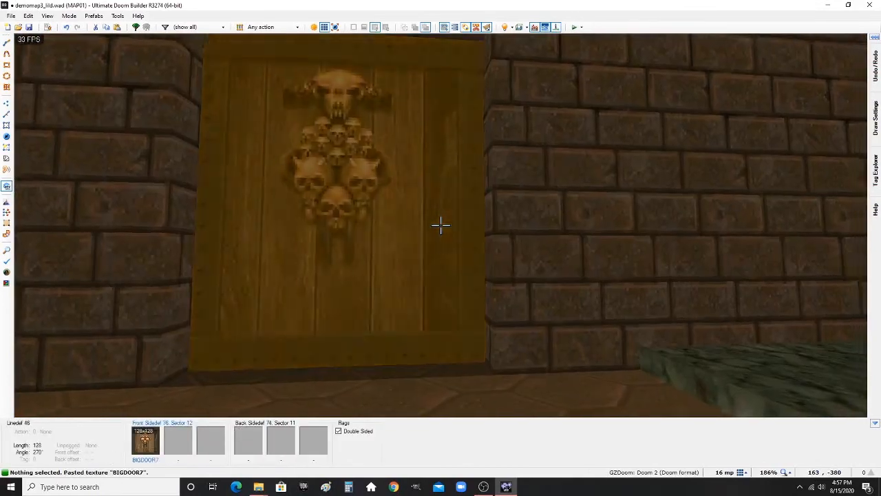
pyautogui.press('e')
pyautogui.hotkey('ctrl', 'v')
# - Change the east door's ceiling flat to METAL and copy that flat onto the west door's ceiling
pyautogui.press('g')
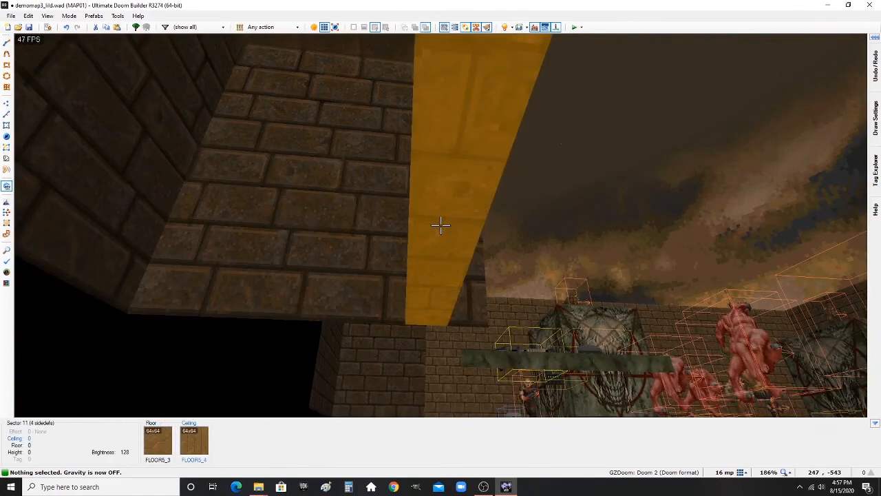
pyautogui.rightClick(441, 224)
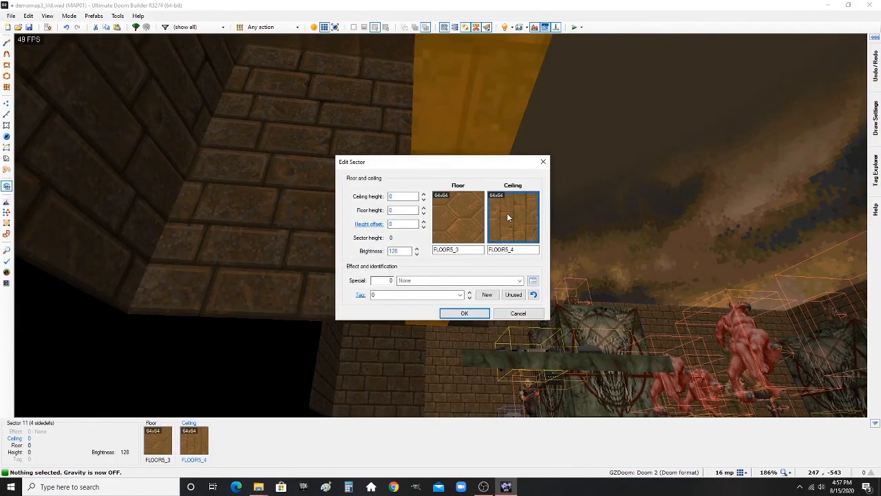
pyautogui.click(508, 218)
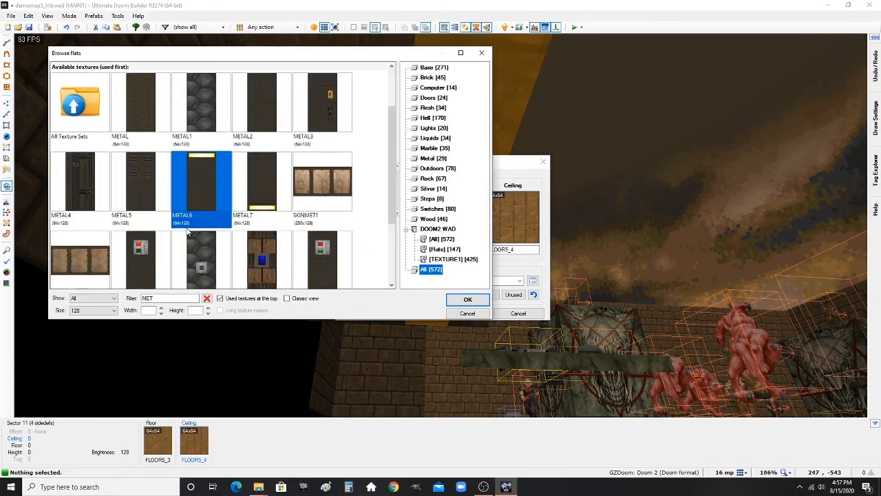
pyautogui.doubleClick(154, 121)
pyautogui.press('Return')
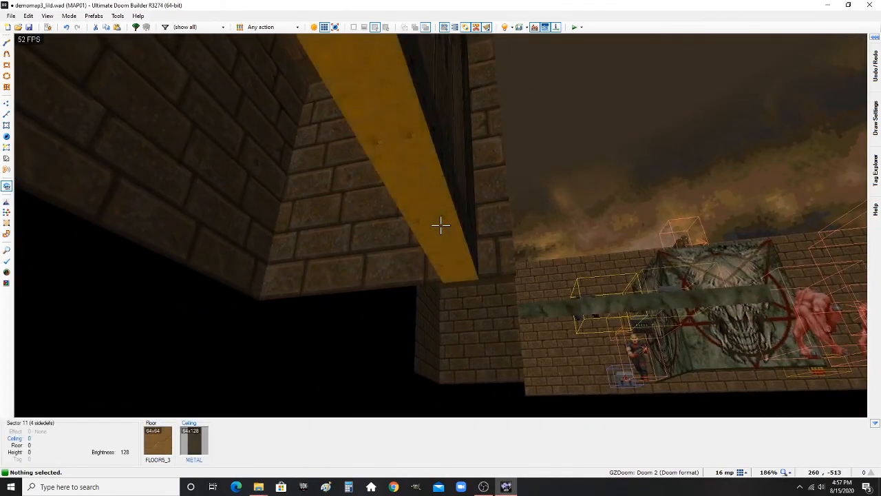
pyautogui.hotkey('ctrl', 'c')
pyautogui.hotkey('ctrl', 'v')
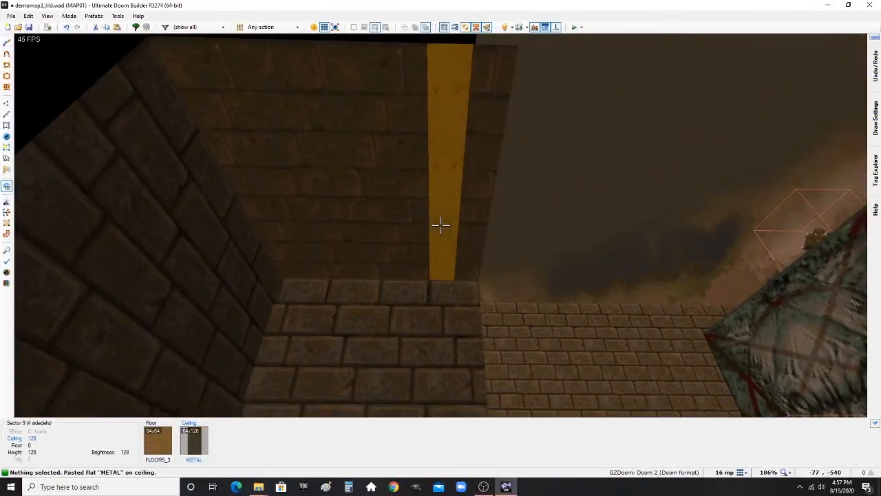
# - Close the west alcove's door by lowering its sector ceiling down to the floor
pyautogui.click(440, 224)
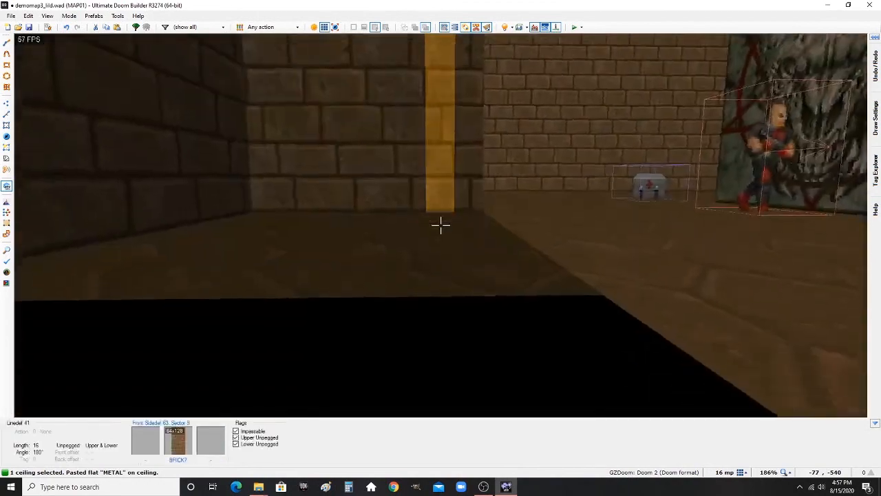
pyautogui.press('c')
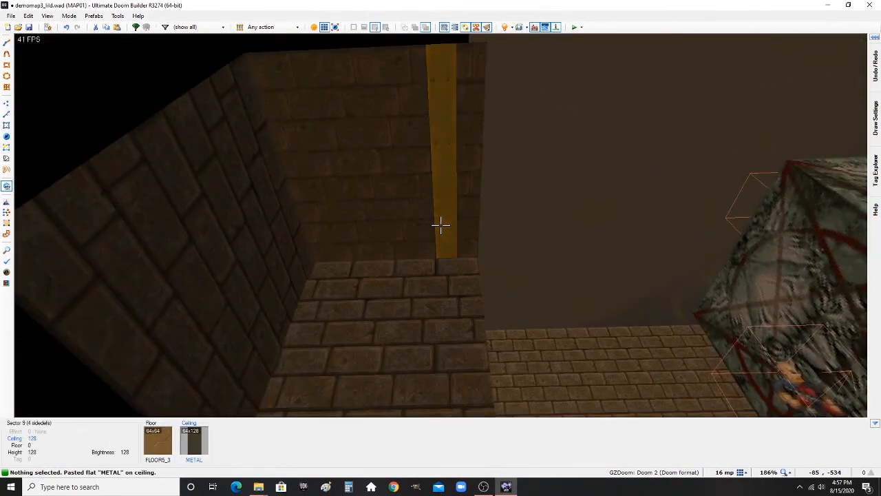
pyautogui.click(441, 225)
pyautogui.scroll(-6, 440, 225)
pyautogui.scroll(-6, 441, 225)
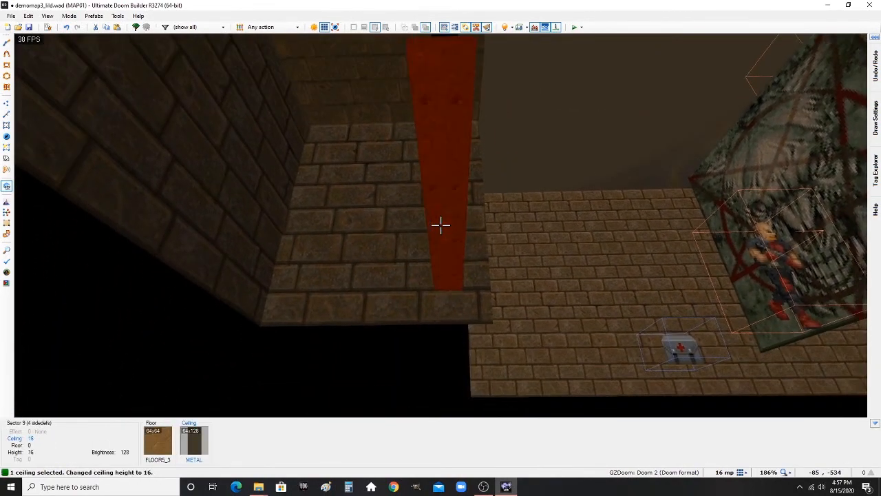
pyautogui.press('c')
pyautogui.press('g')
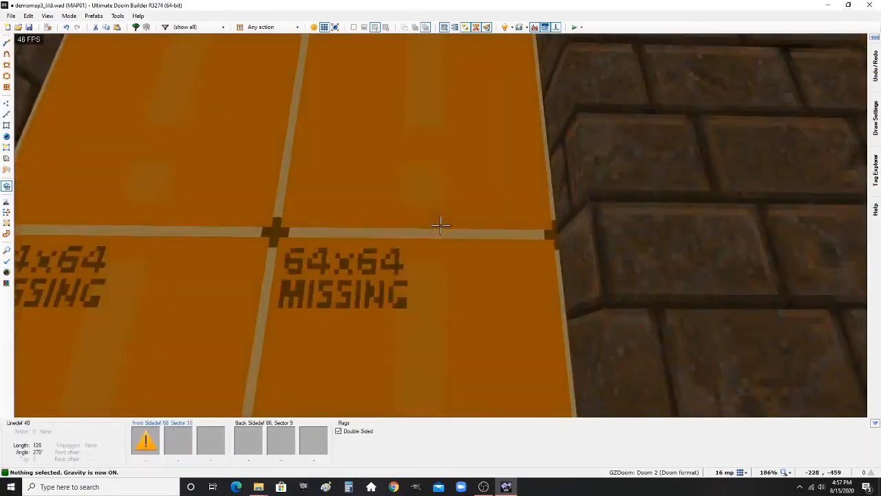
# - Apply the BIGDOOR7 texture to both faces of the west alcove's door
pyautogui.hotkey('ctrl', 'v')
pyautogui.press('w')
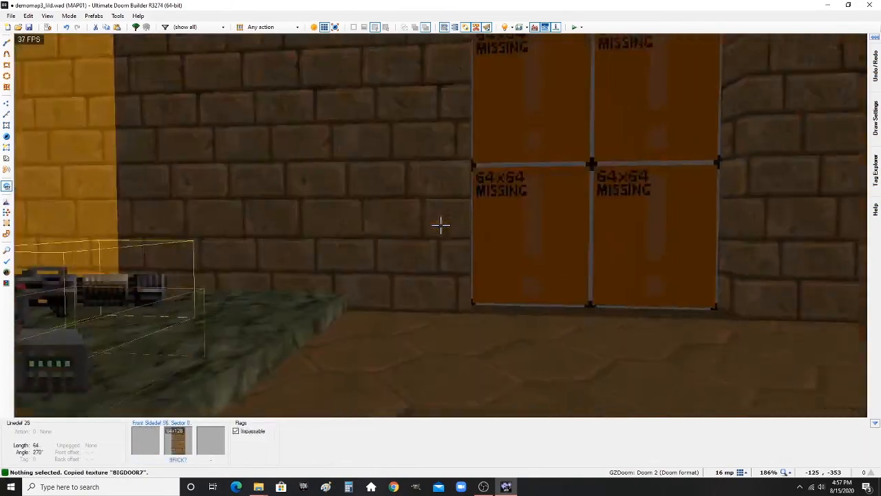
pyautogui.press('e')
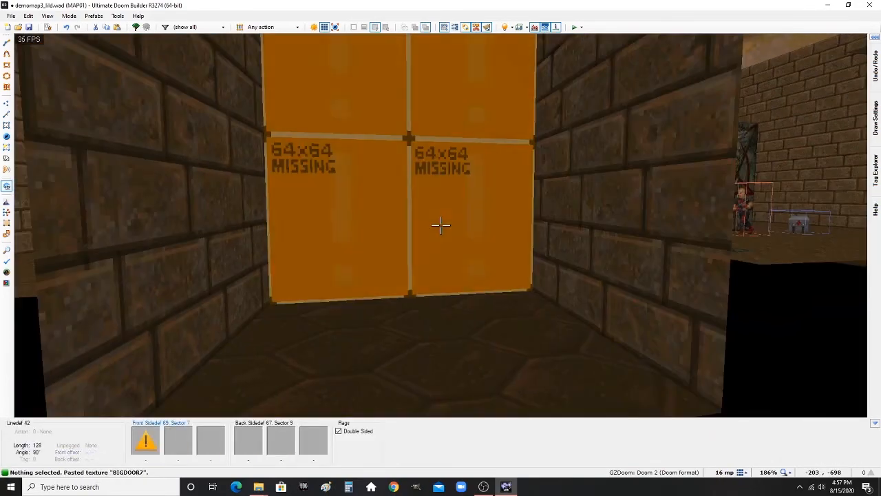
pyautogui.hotkey('ctrl', 'v')
pyautogui.press('e')
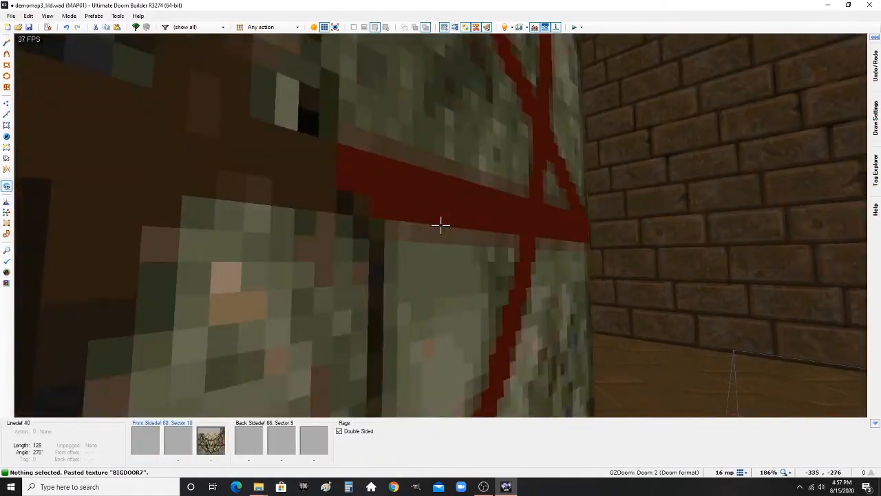
pyautogui.press('e')
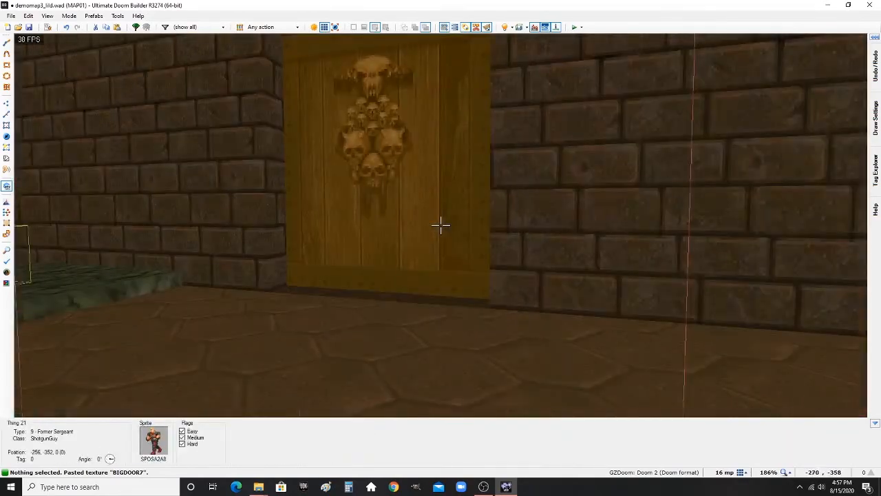
# - Inspect both BIGDOOR7 doors from inside the alcoves and from the main room
pyautogui.press('d')
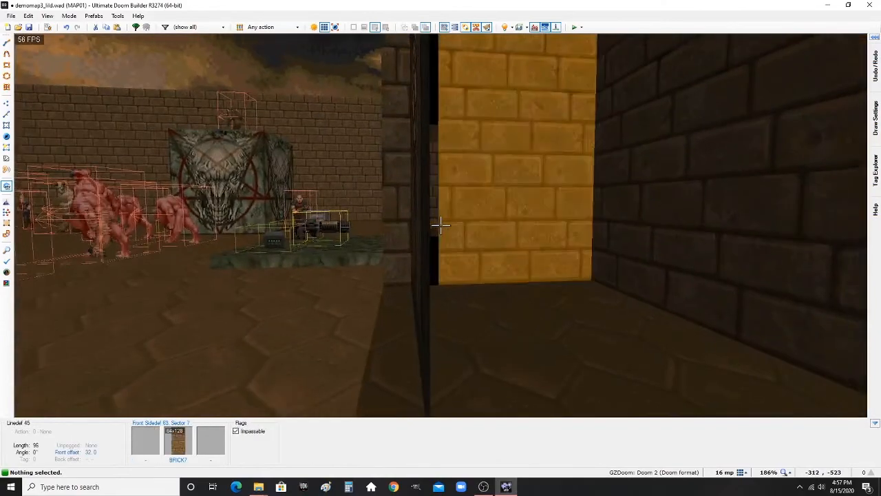
pyautogui.press('e')
pyautogui.press('d')
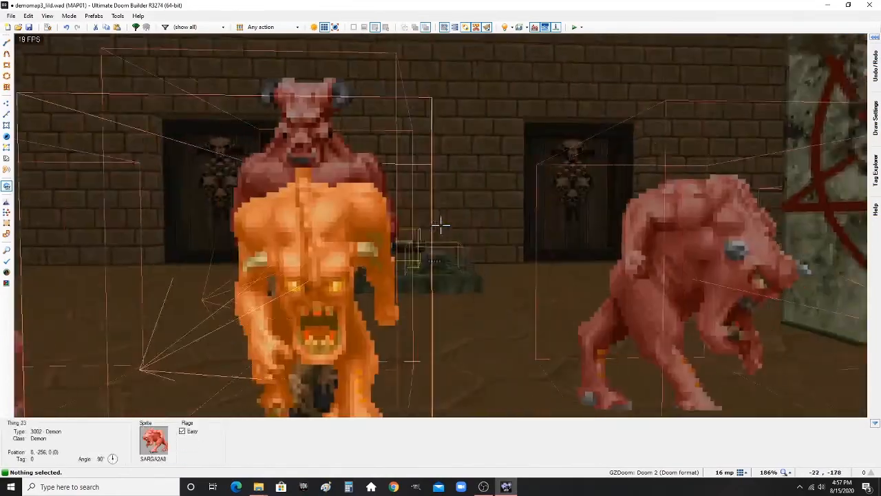
pyautogui.press('e')
pyautogui.press('e')
pyautogui.press('f')
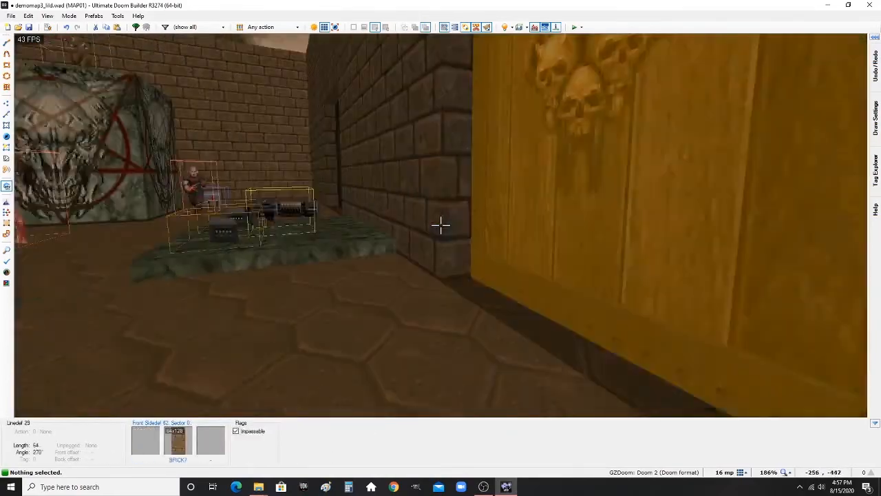
pyautogui.press('w')
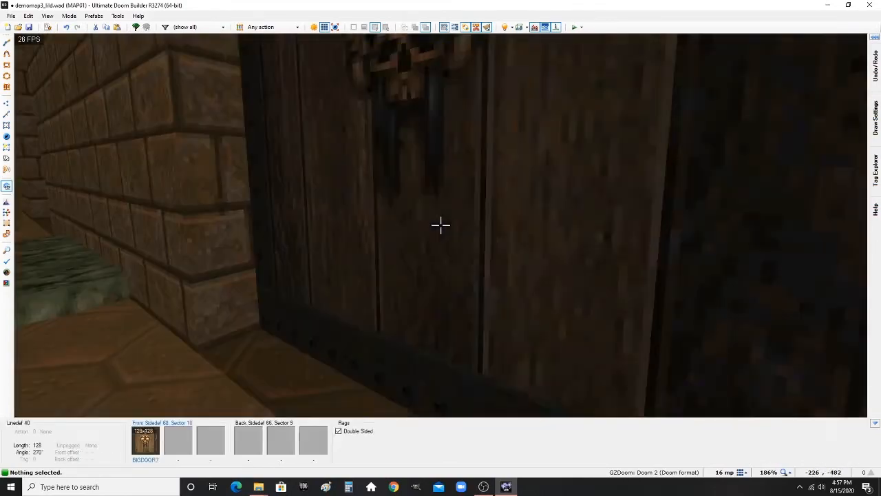
pyautogui.press('q')
# - Draw a 512 by 128 corridor sector along the south ends of both alcoves to connect them
pyautogui.scroll(-6, 471, 292)
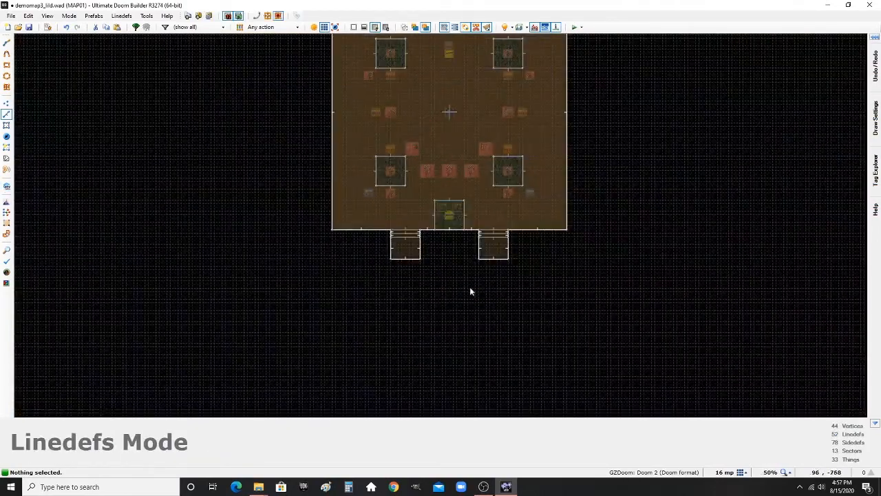
pyautogui.scroll(5, 362, 252)
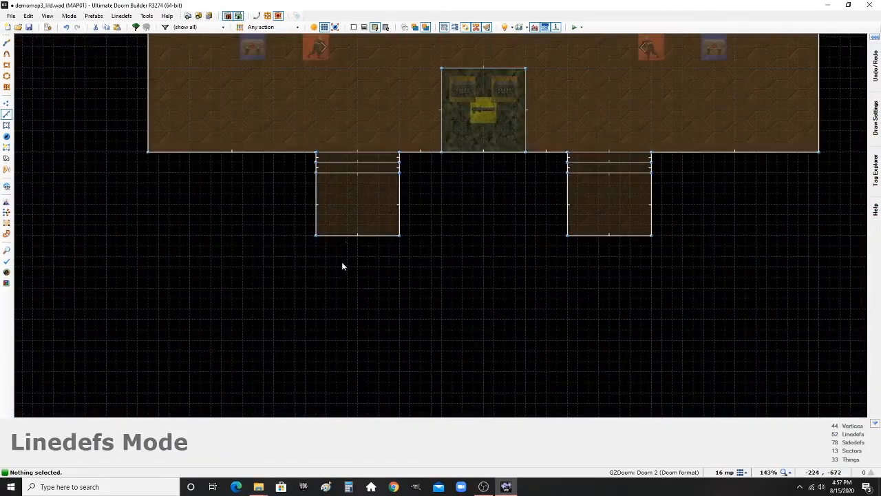
pyautogui.scroll(3, 330, 256)
pyautogui.scroll(2, 306, 229)
pyautogui.hotkey('ctrl', 'd')
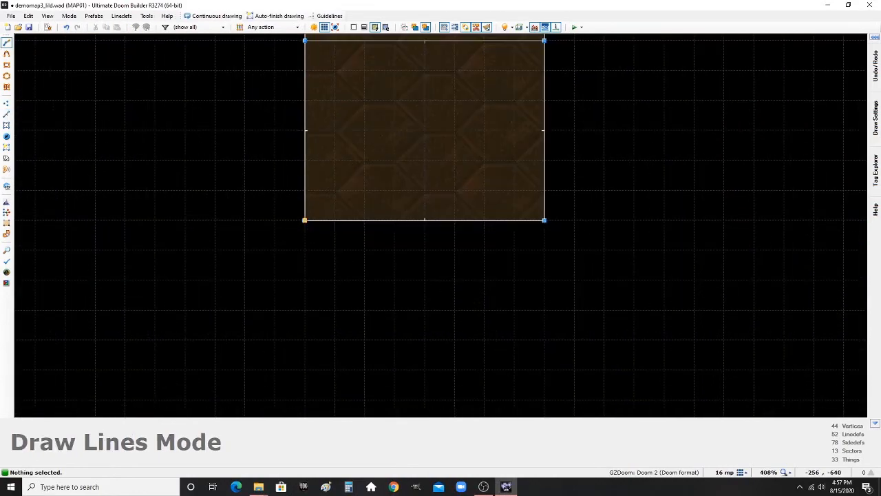
pyautogui.click(306, 226)
pyautogui.scroll(-5, 303, 273)
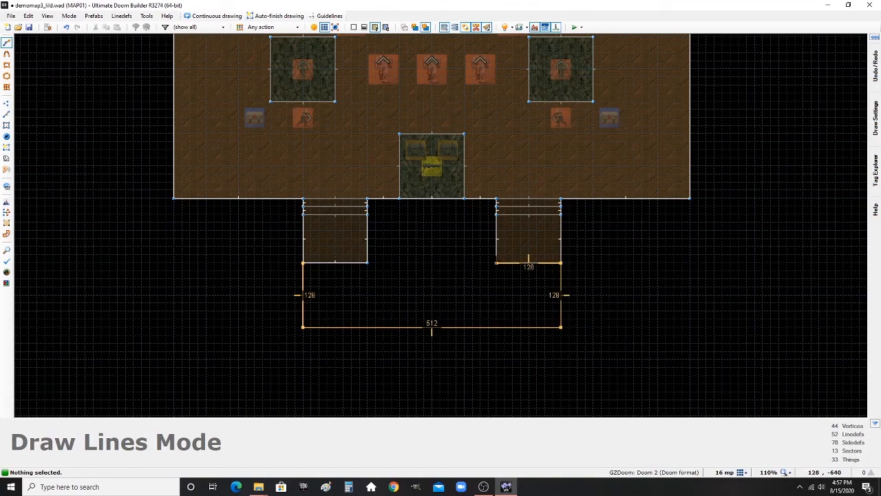
pyautogui.scroll(4, 389, 268)
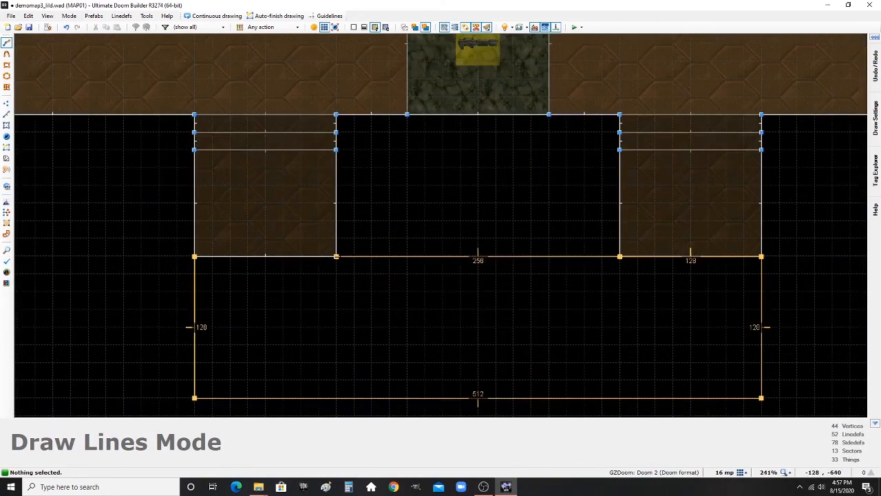
pyautogui.click(195, 257)
pyautogui.scroll(-2, 380, 274)
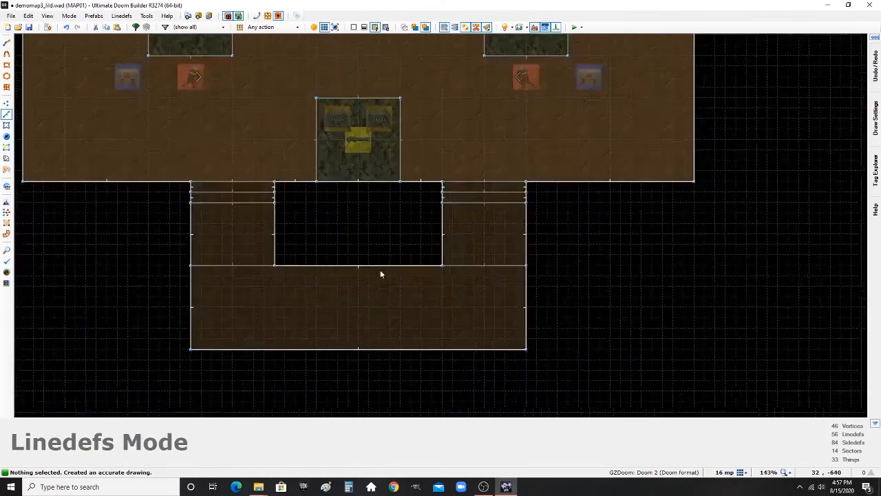
# - Split off the corridor's middle 256 by 128 section in line with the inner walls of the alcoves
pyautogui.scroll(1, 356, 262)
pyautogui.scroll(-3, 391, 240)
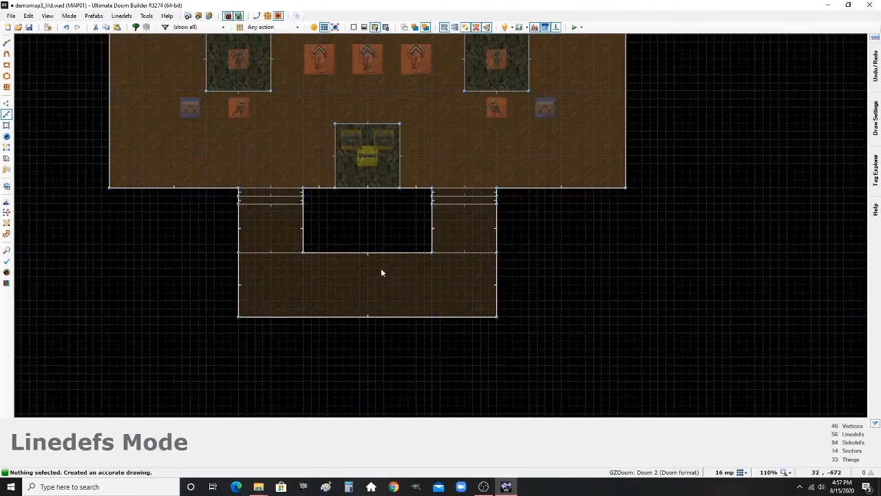
pyautogui.scroll(7, 303, 266)
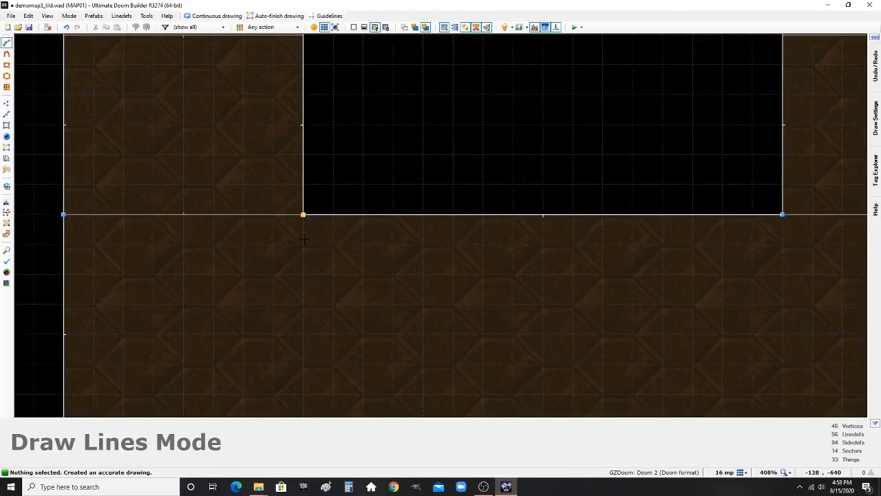
pyautogui.click(304, 239)
pyautogui.scroll(-4, 303, 261)
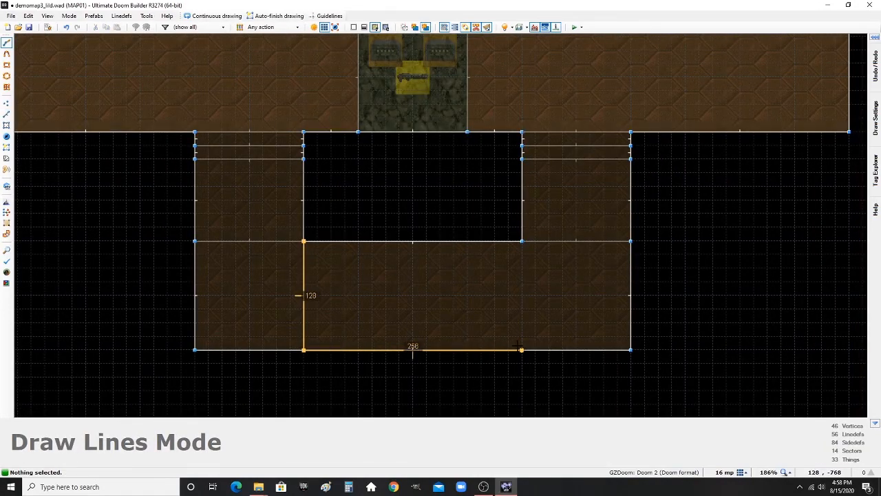
pyautogui.click(304, 241)
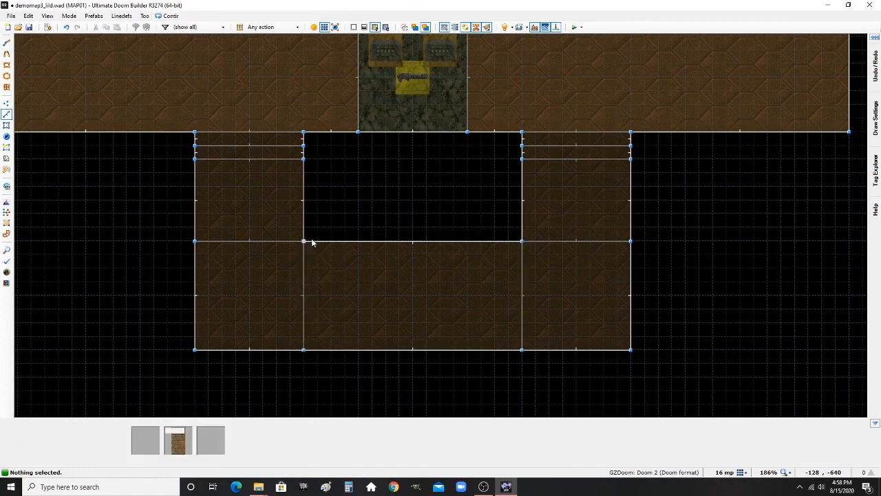
# - Draw nested rectangles 224, 192 and 160 wide by 128 inside the middle section, forming three 16-unit steps per side
pyautogui.scroll(4, 312, 351)
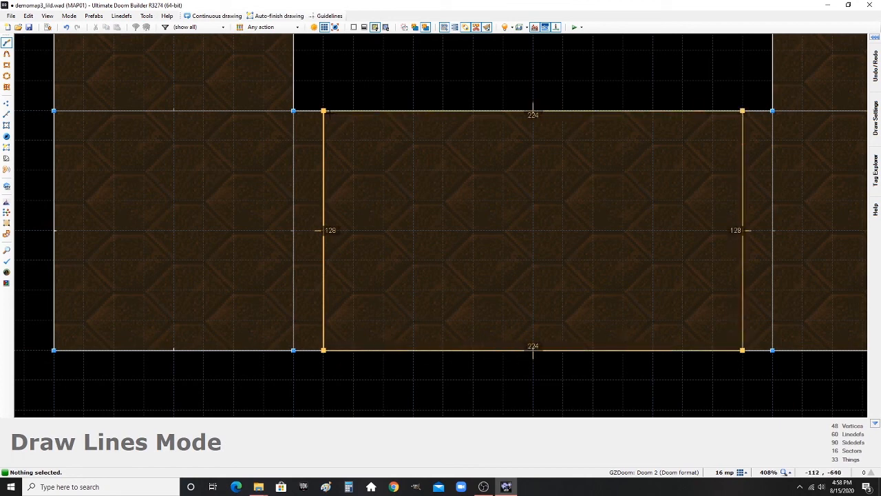
pyautogui.click(325, 112)
pyautogui.press('space')
pyautogui.click(354, 114)
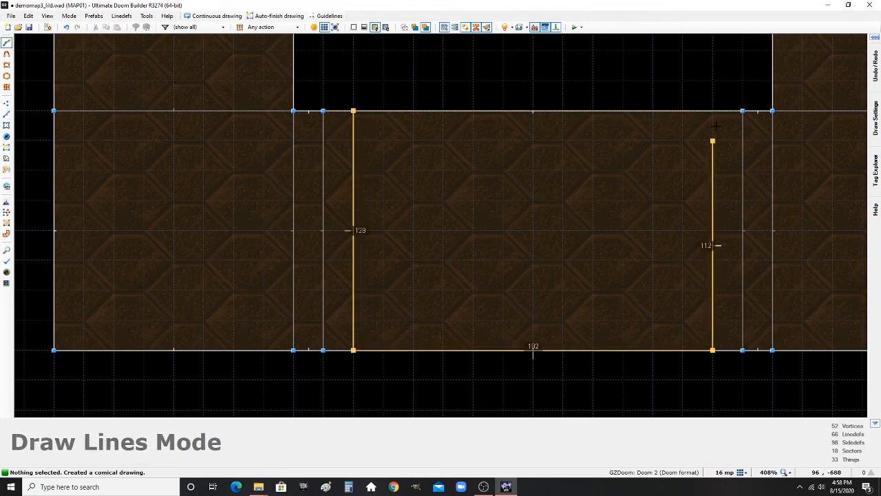
pyautogui.click(356, 117)
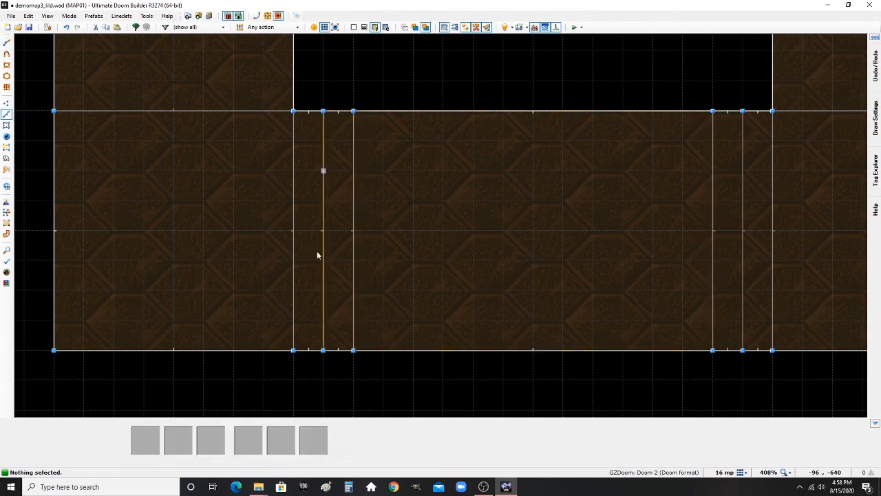
pyautogui.press('d')
pyautogui.click(383, 111)
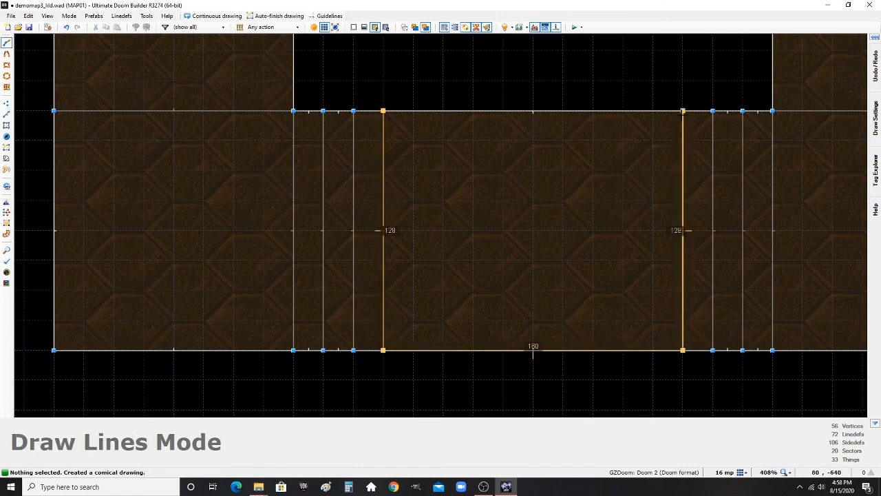
pyautogui.click(382, 111)
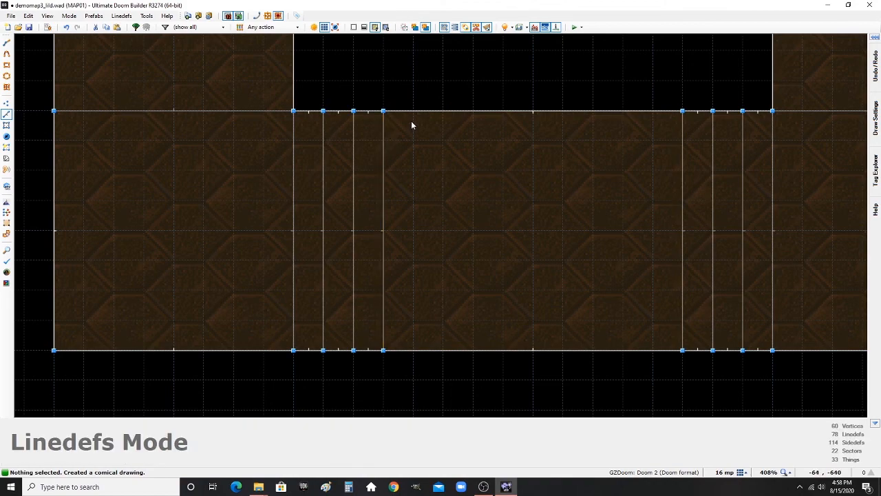
# - Select the three narrow step floors on each side of the corridor's middle section and raise them to height 8
pyautogui.press('w')
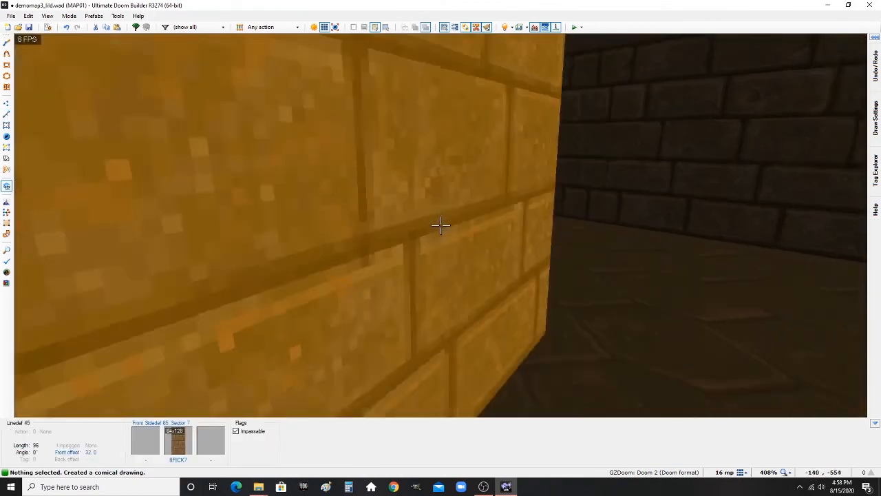
pyautogui.press('d')
pyautogui.press('e')
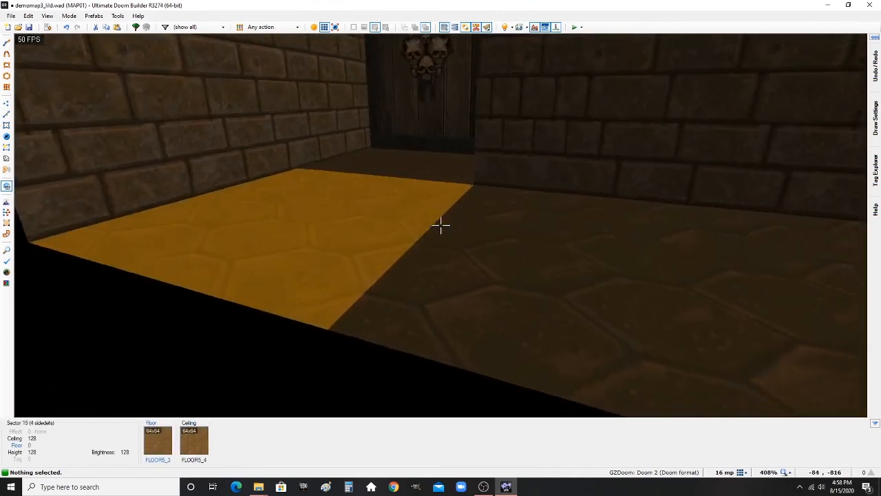
pyautogui.click(441, 225)
pyautogui.click(441, 225)
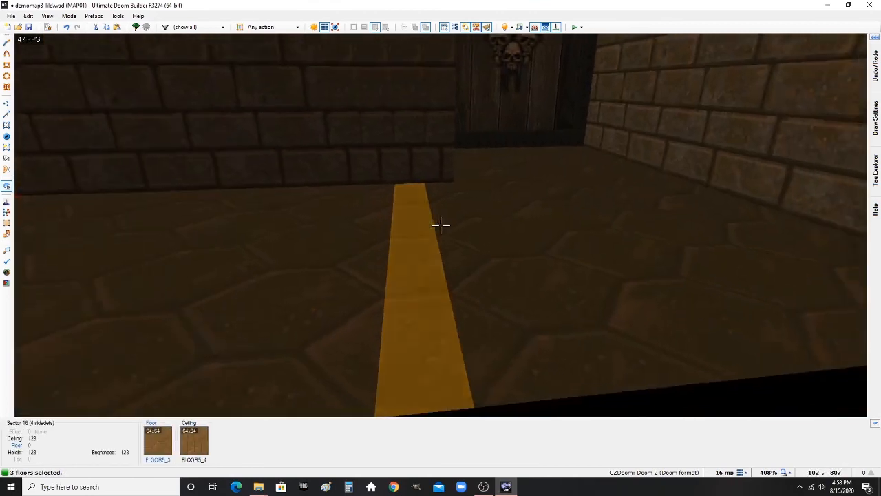
pyautogui.click(440, 225)
pyautogui.click(441, 225)
pyautogui.click(441, 225)
pyautogui.scroll(1, 440, 225)
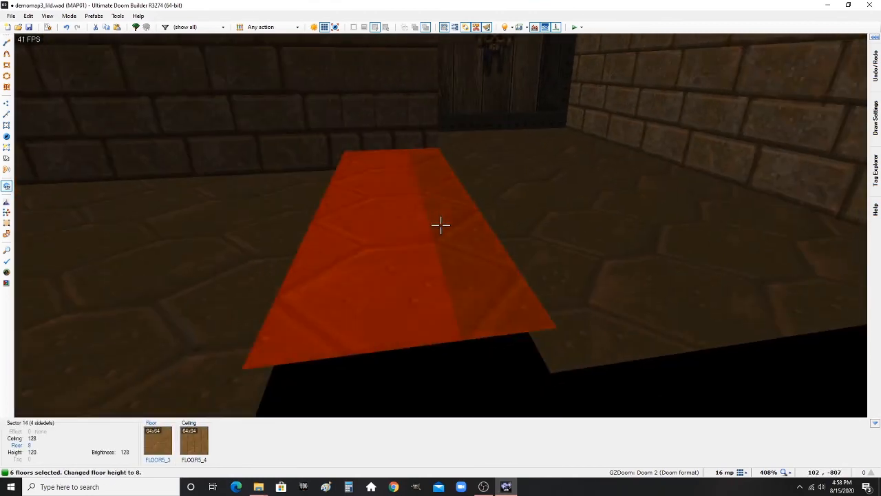
# - Deselect the outermost step floor on each side and raise the four remaining step floors to height 16
pyautogui.press('d')
pyautogui.press('s')
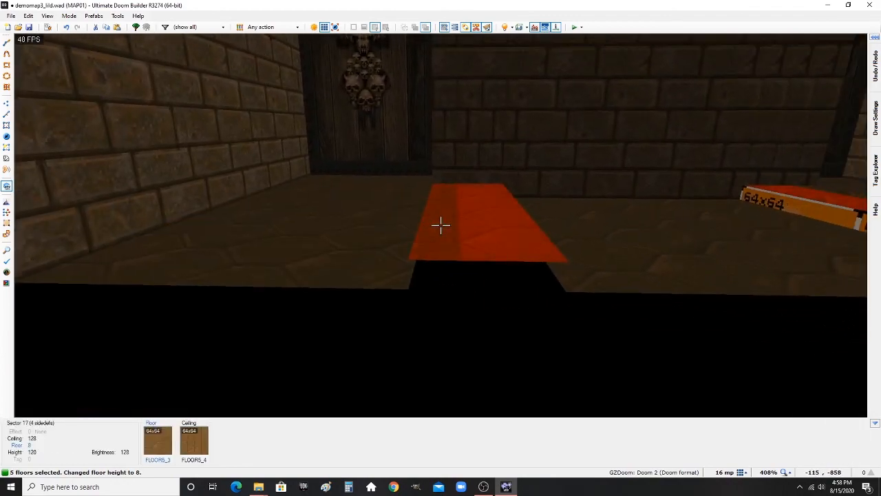
pyautogui.click(440, 225)
pyautogui.scroll(1, 440, 225)
# - Raise only the innermost step floor on each side to height 24 and clear the floor selection
pyautogui.click(440, 225)
pyautogui.press('d')
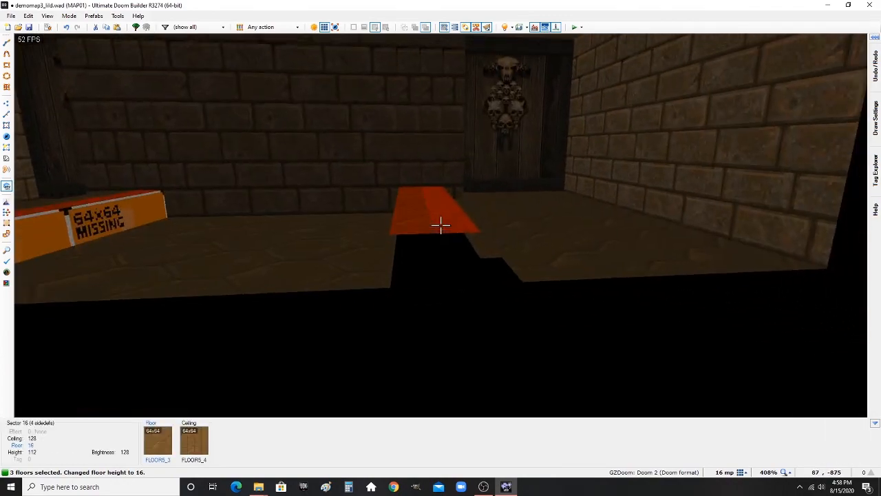
pyautogui.click(441, 225)
pyautogui.scroll(1, 440, 225)
pyautogui.click(440, 225)
pyautogui.press('s')
pyautogui.press('g')
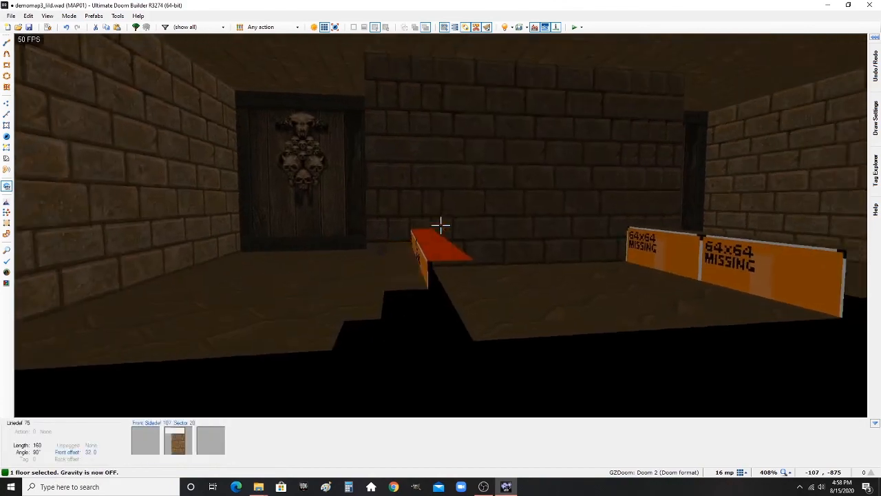
pyautogui.press('e')
pyautogui.click(441, 225)
# - Raise the central platform's floor between the two flights of steps to height 32
pyautogui.press('d')
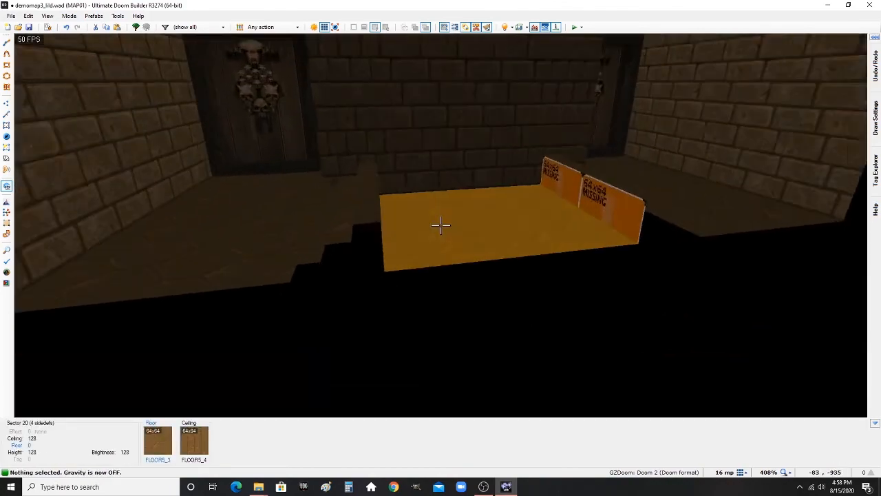
pyautogui.scroll(1, 441, 225)
pyautogui.scroll(1, 441, 225)
pyautogui.press('s')
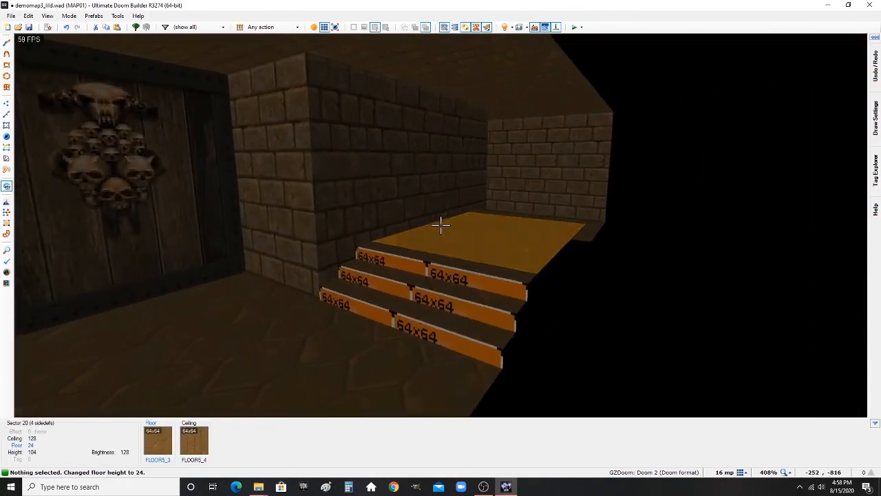
pyautogui.scroll(1, 441, 225)
# - Walk over the raised platform and down the west steps to examine the headroom and untextured risers
pyautogui.press('w')
pyautogui.press('g')
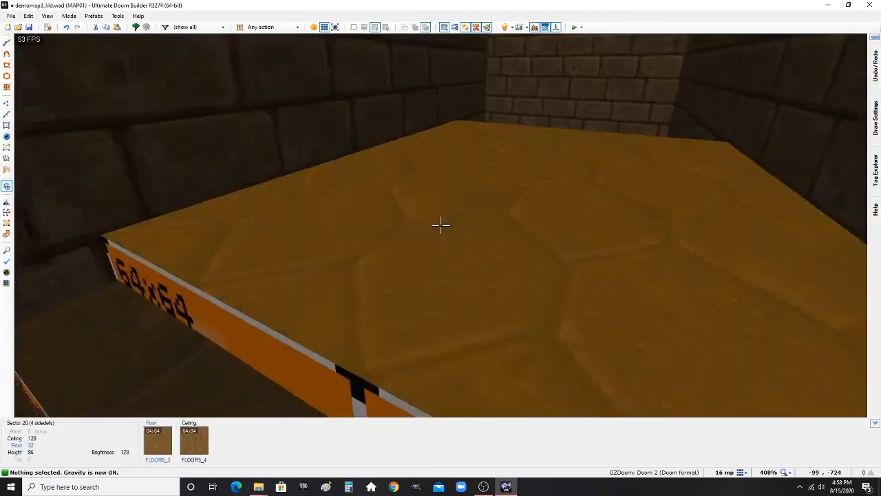
pyautogui.press('w')
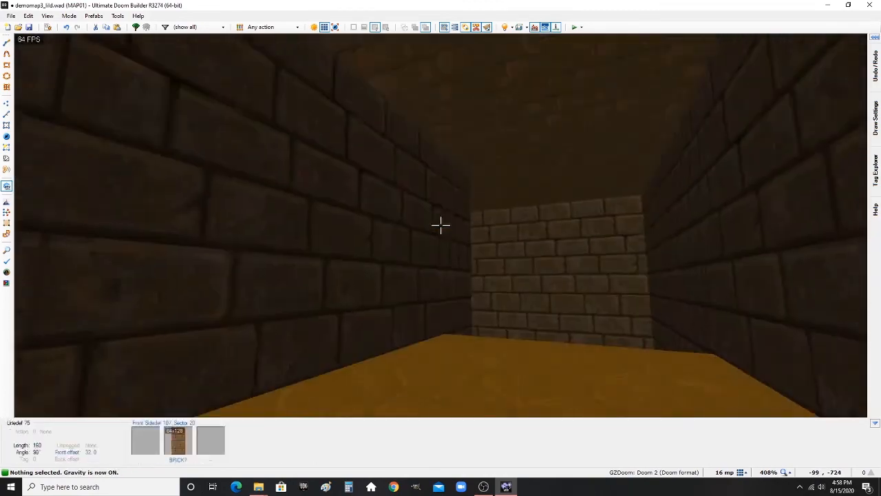
pyautogui.press('w')
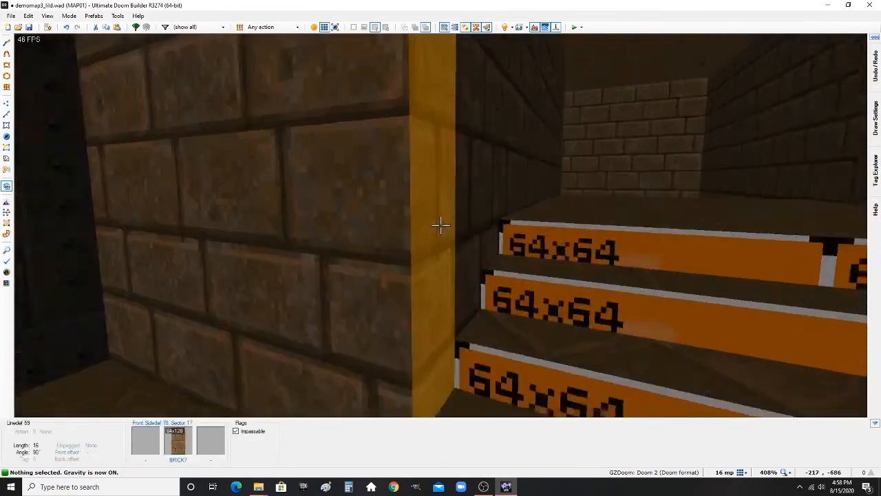
pyautogui.press('g')
pyautogui.press('s')
pyautogui.press('d')
pyautogui.press('w')
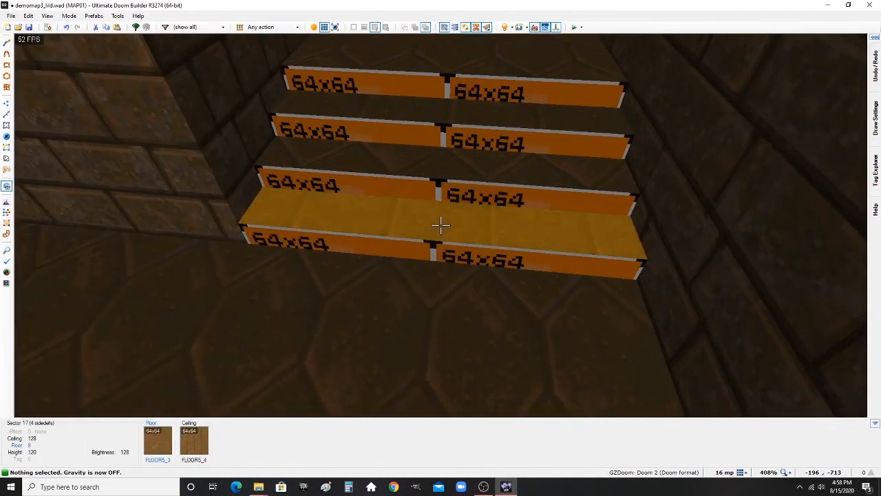
# - Set the floor texture of the lowest west step to FLOOR6_2
pyautogui.rightClick(441, 224)
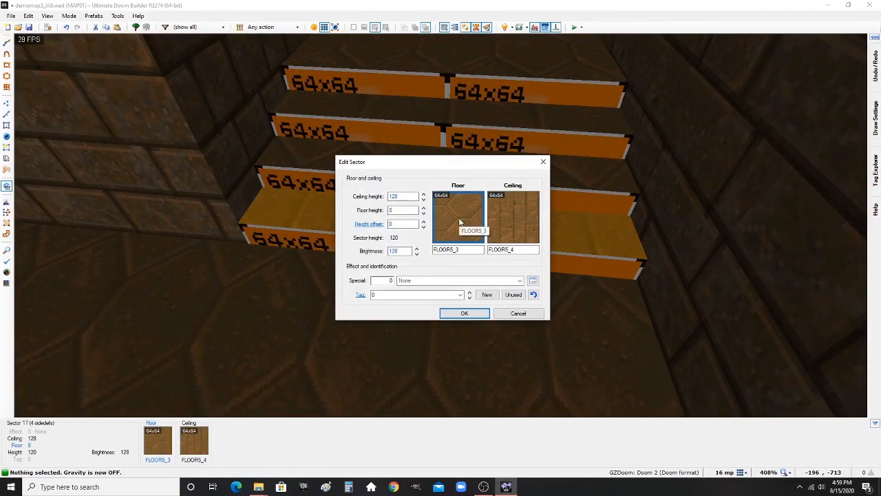
pyautogui.scroll(-10, 236, 201)
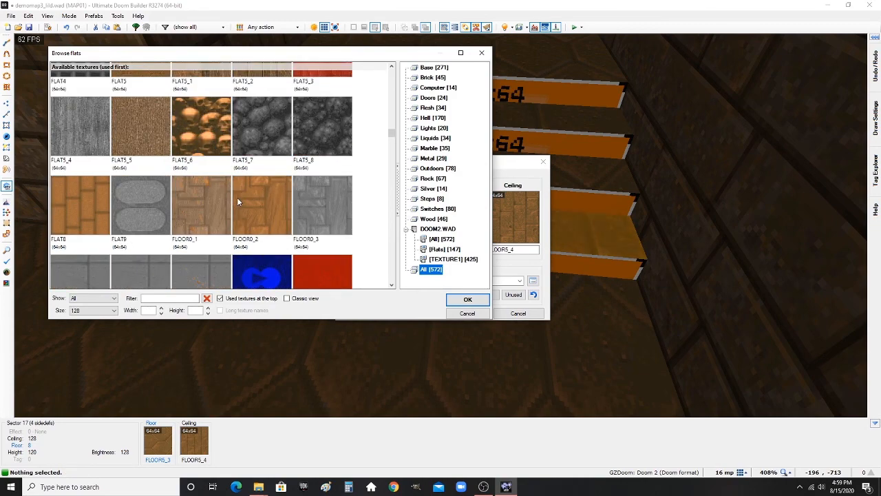
pyautogui.scroll(-5, 237, 201)
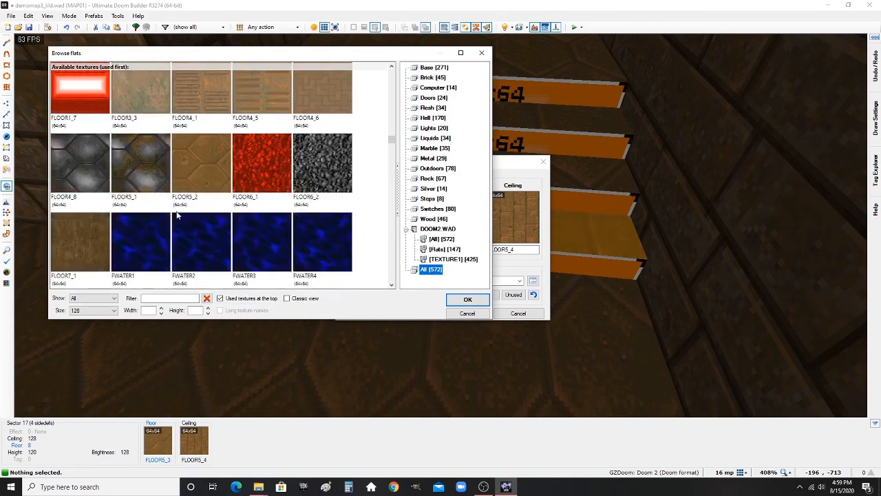
pyautogui.scroll(-2, 177, 216)
pyautogui.scroll(2, 207, 210)
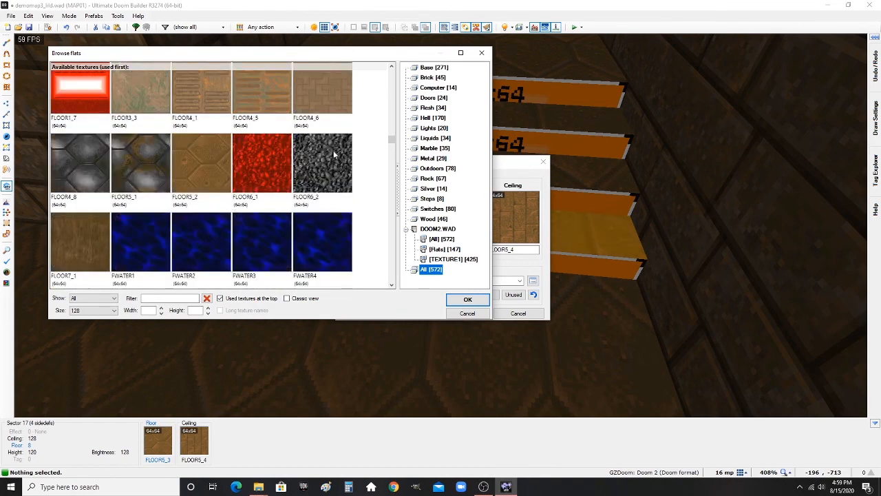
pyautogui.doubleClick(333, 150)
pyautogui.press('Return')
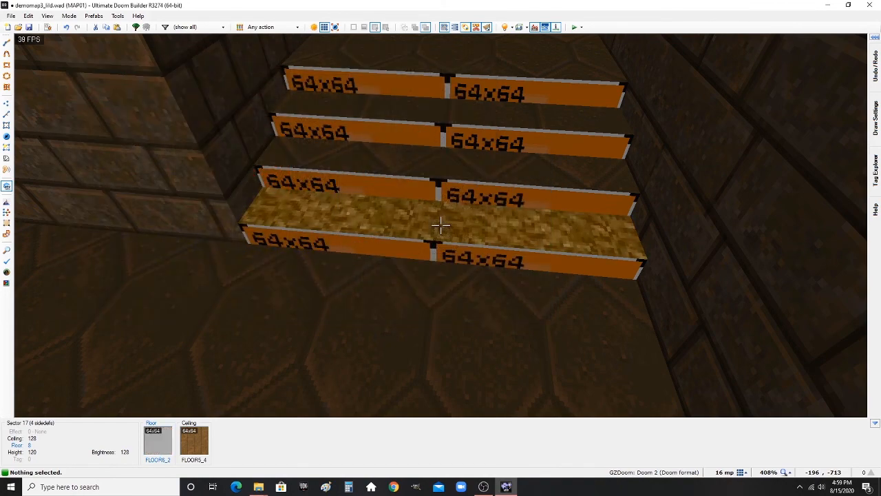
# - Copy the FLOOR6_2 flat from the lowest west step onto all remaining step floors of both flights
pyautogui.hotkey('ctrl', 'c')
pyautogui.hotkey('ctrl', 'v')
pyautogui.hotkey('ctrl', 'v')
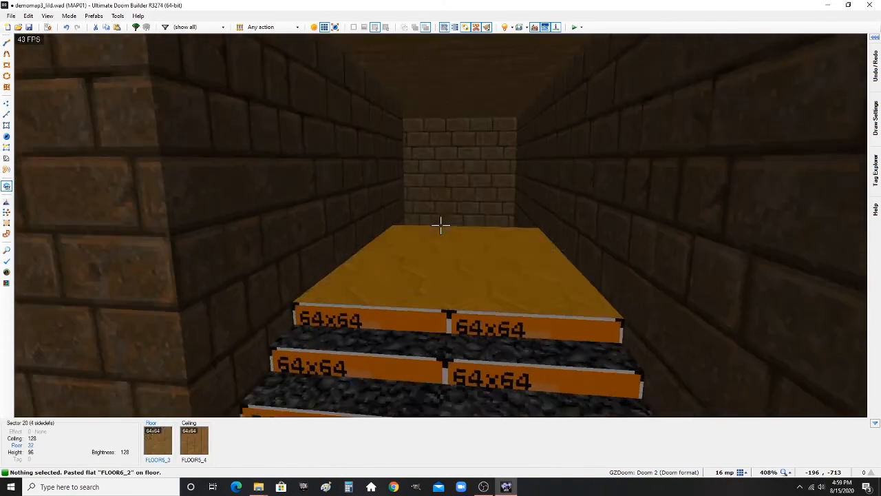
pyautogui.hotkey('ctrl', 'v')
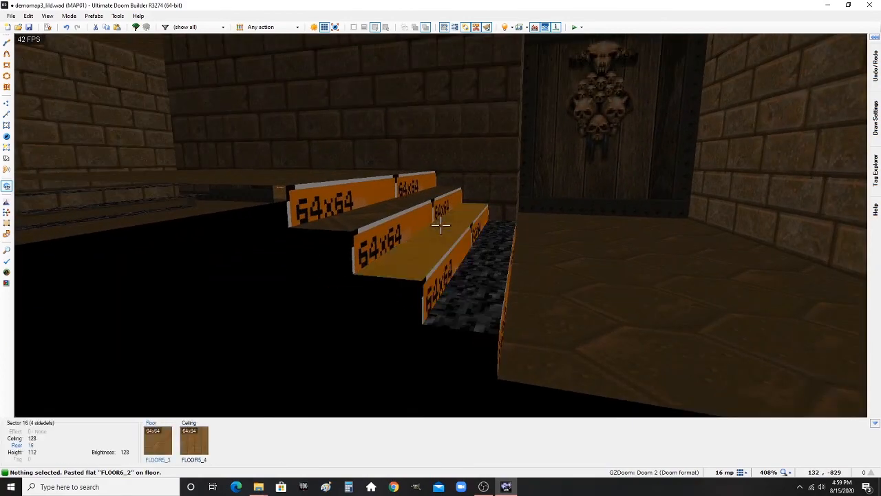
pyautogui.hotkey('ctrl', 'v')
pyautogui.press('f')
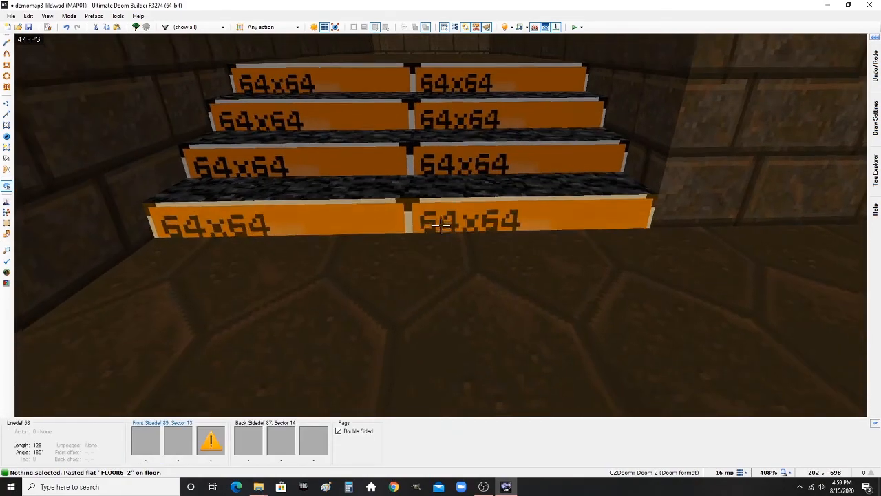
# - Assign the METAL texture to the lower front side of the bottom riser on the east flight
pyautogui.press('d')
pyautogui.rightClick(441, 227)
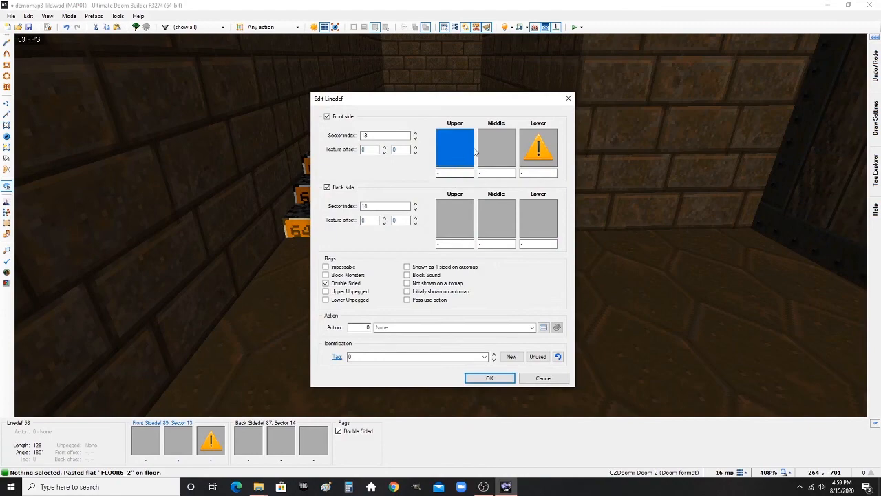
pyautogui.click(533, 151)
pyautogui.doubleClick(313, 186)
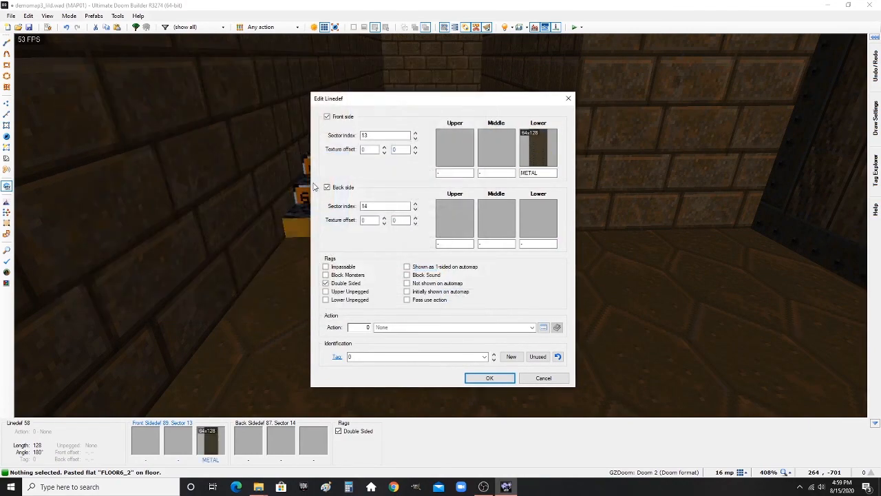
pyautogui.press('Return')
# - Copy the METAL texture from the bottom east riser onto every other untextured riser of both flights, including the platform edges
pyautogui.hotkey('ctrl', 'c')
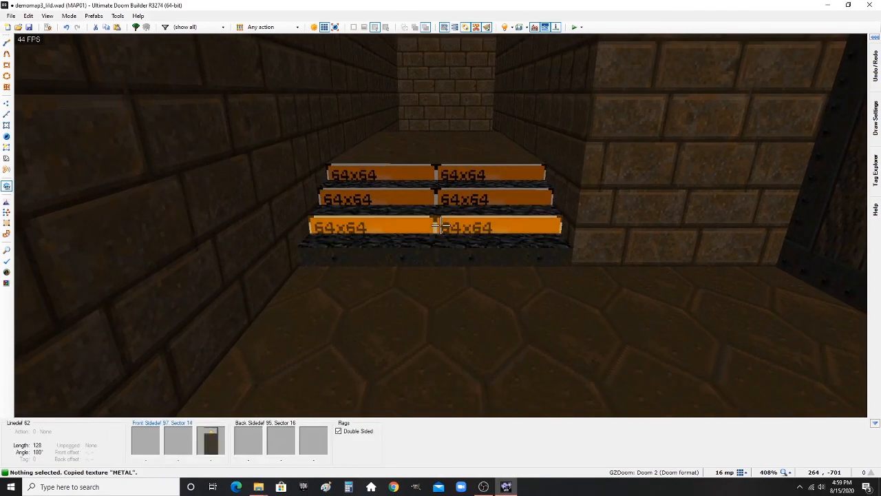
pyautogui.hotkey('ctrl', 'v')
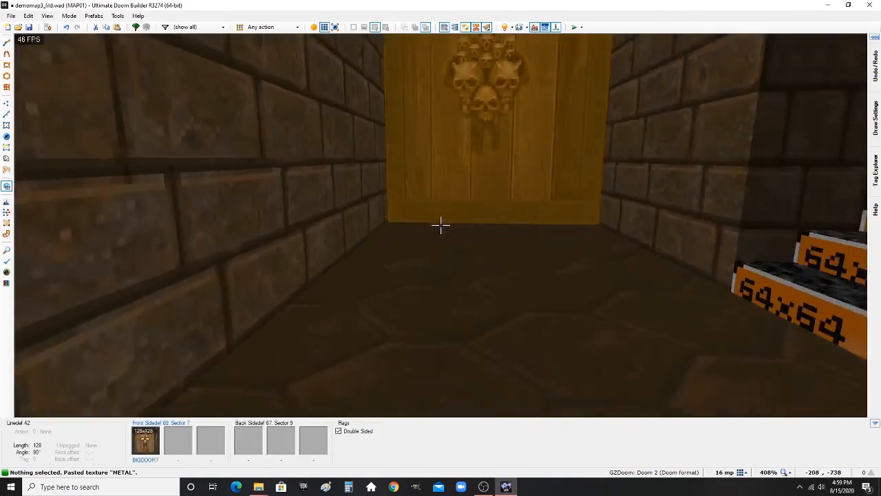
pyautogui.hotkey('ctrl', 'v')
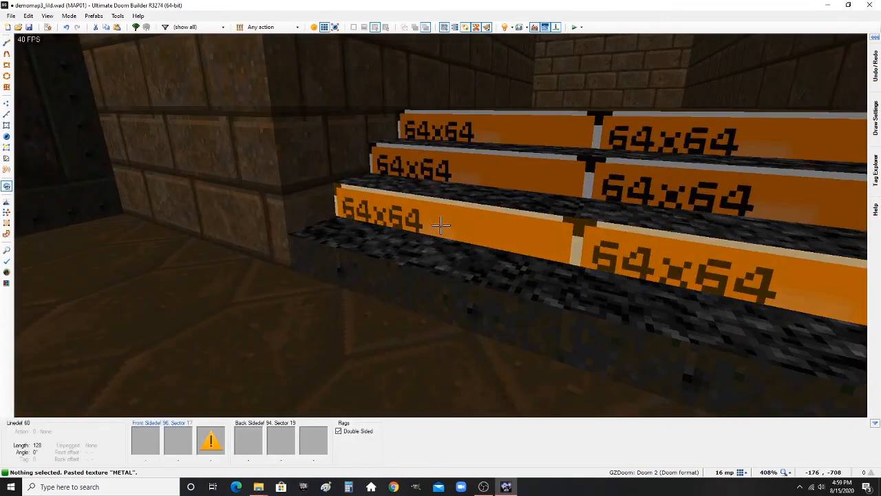
pyautogui.hotkey('ctrl', 'v')
pyautogui.hotkey('ctrl', 'v')
pyautogui.hotkey('ctrl', 'v')
pyautogui.press('s')
pyautogui.press('w')
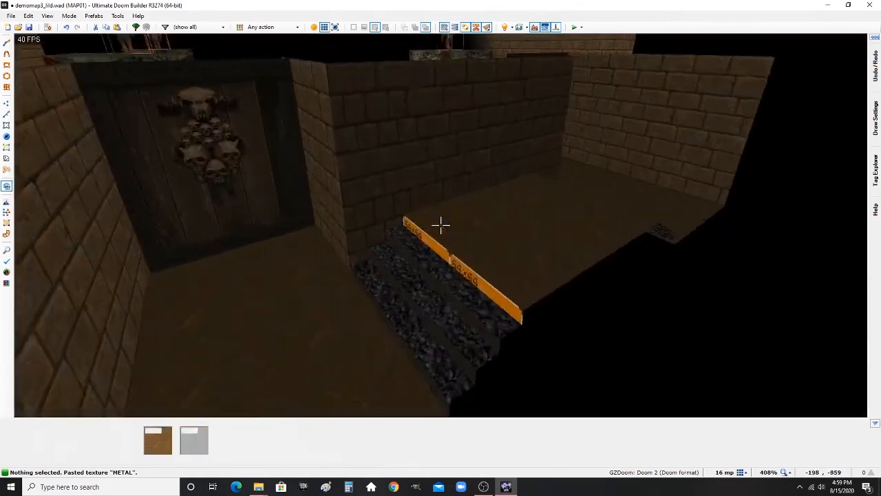
pyautogui.press('s')
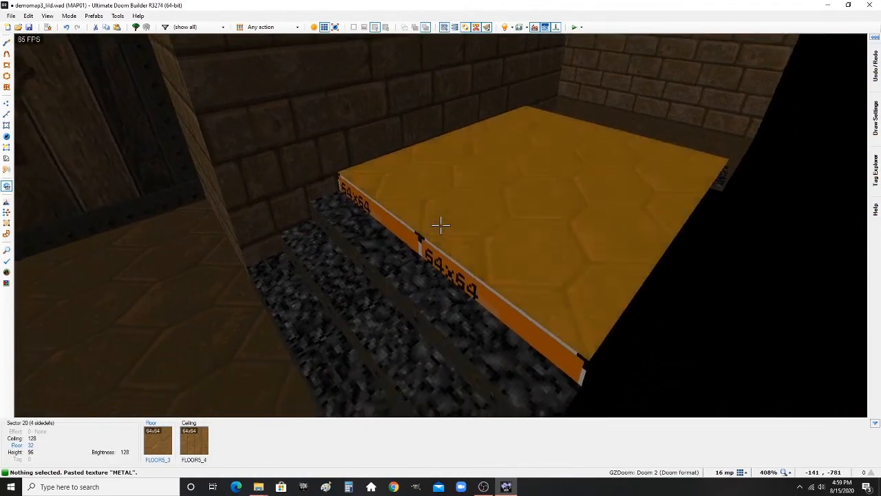
pyautogui.hotkey('ctrl', 'v')
pyautogui.press('d')
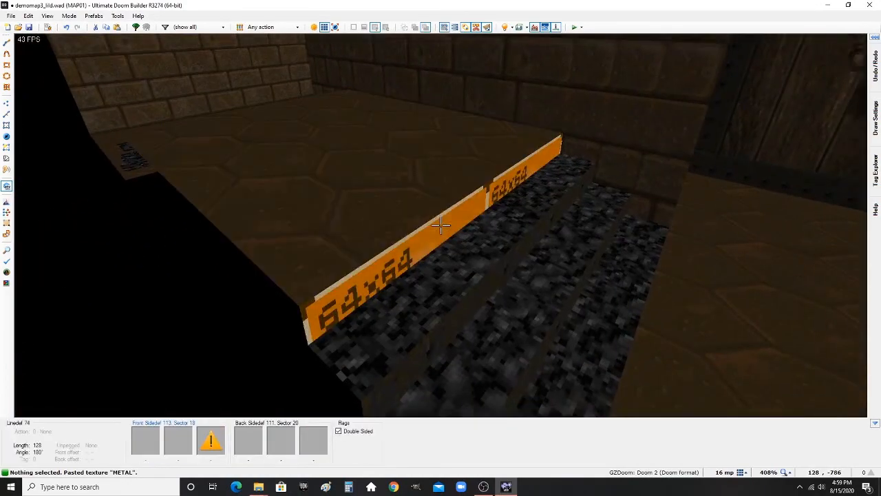
# - Change the central platform's floor texture to RROCK03
pyautogui.rightClick(440, 224)
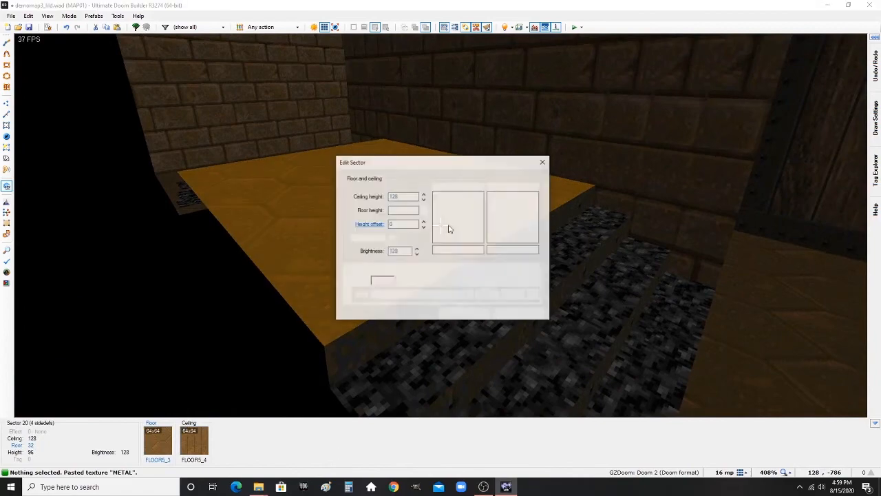
pyautogui.click(470, 223)
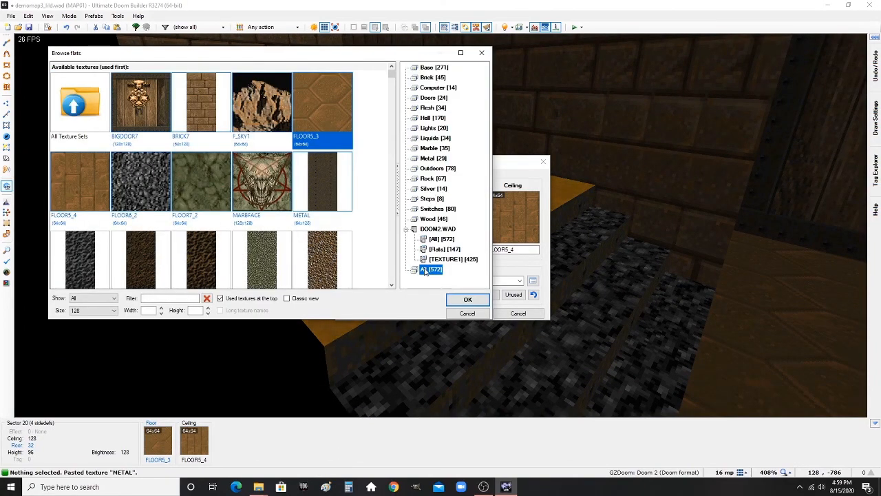
pyautogui.scroll(-8, 193, 216)
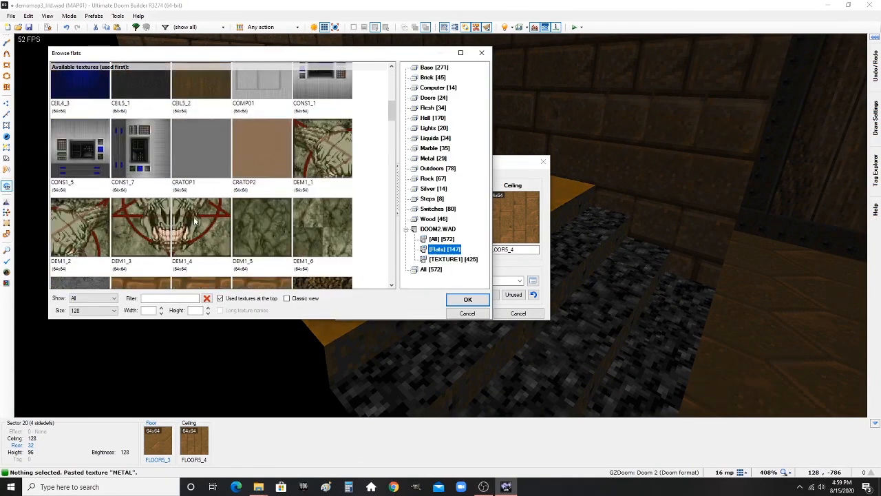
pyautogui.scroll(-10, 193, 217)
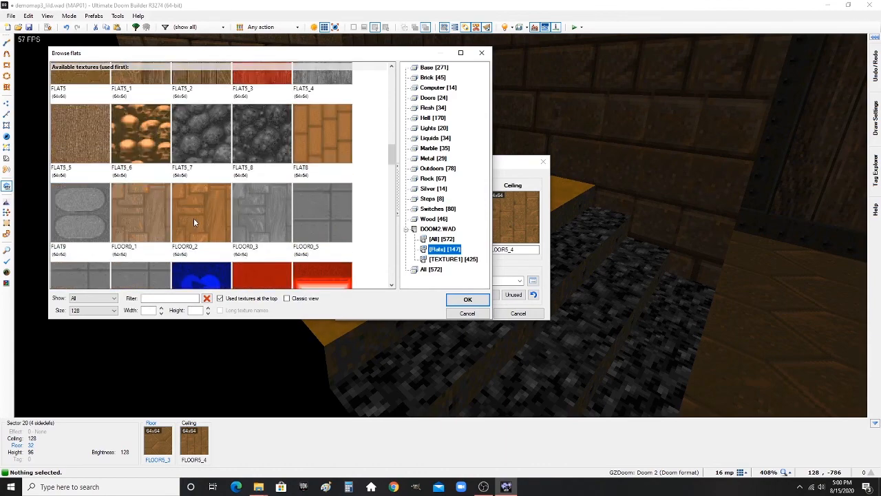
pyautogui.scroll(-6, 193, 218)
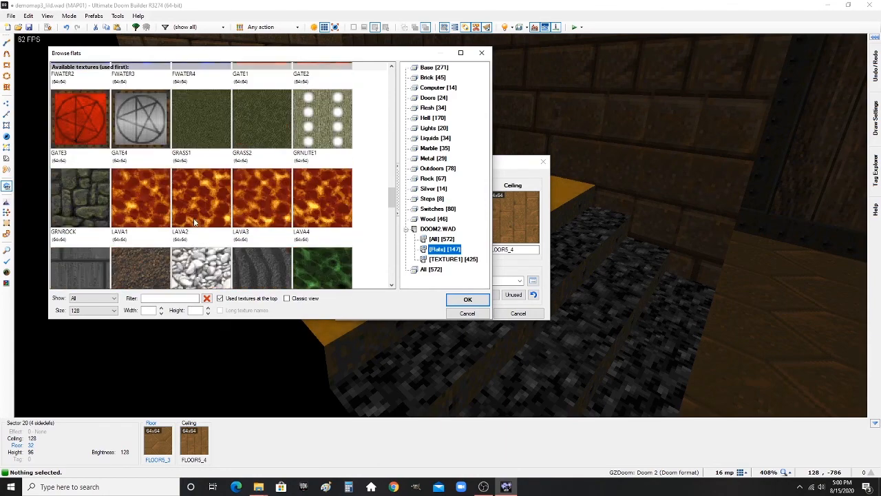
pyautogui.scroll(-2, 163, 214)
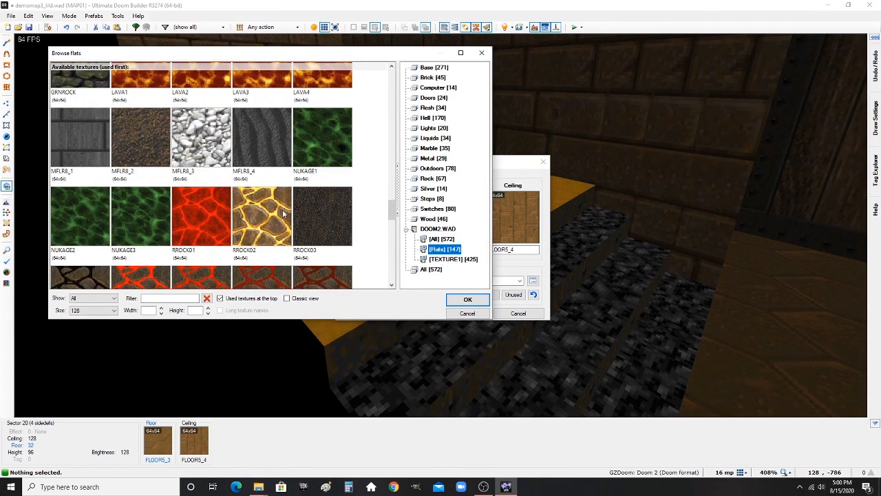
pyautogui.doubleClick(326, 209)
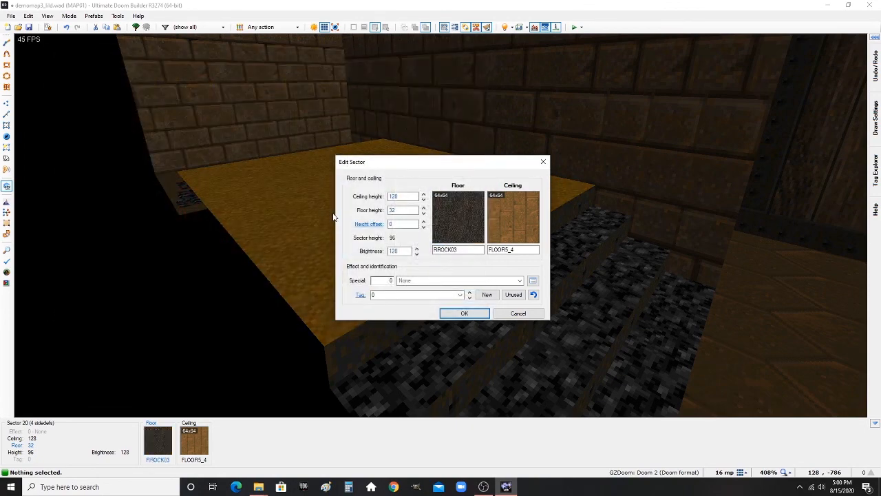
pyautogui.press('Return')
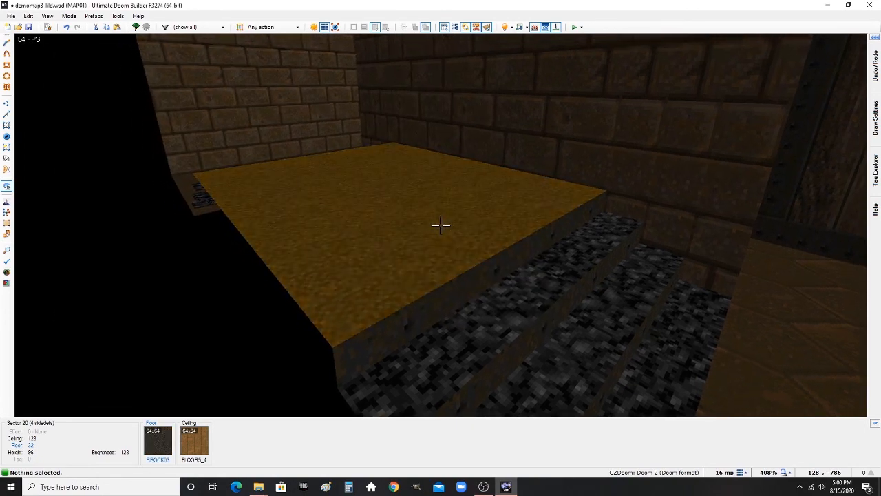
# - Turn gravity on and walk across the platform to examine its brick walls
pyautogui.press('d')
pyautogui.press('s')
pyautogui.press('e')
pyautogui.press('g')
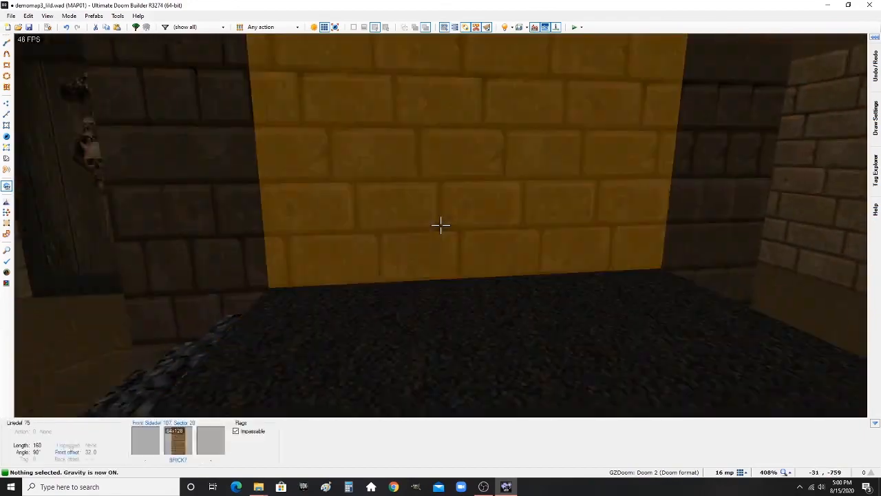
pyautogui.press('w')
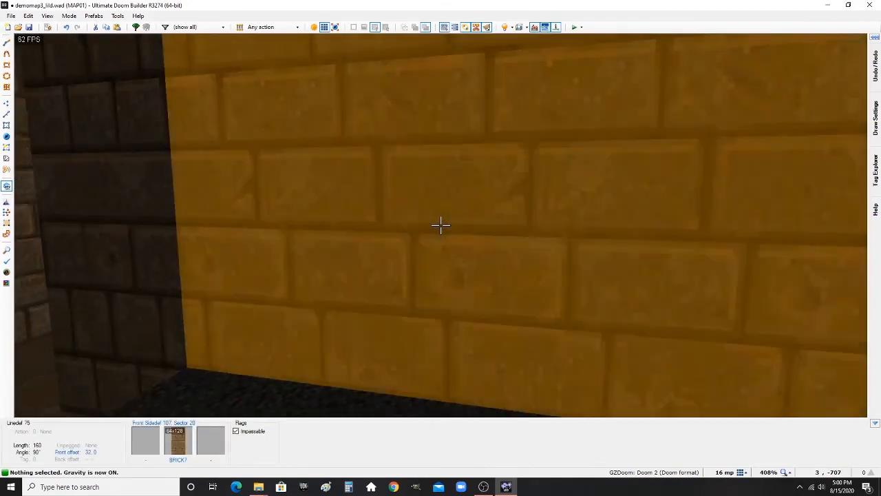
# - Draw a 128 by 128 room in the 2D map, centred against the platform's south edge
pyautogui.press('q')
pyautogui.scroll(-7, 415, 231)
pyautogui.scroll(6, 404, 258)
pyautogui.hotkey('ctrl', 'd')
pyautogui.click(402, 215)
pyautogui.scroll(-1, 402, 272)
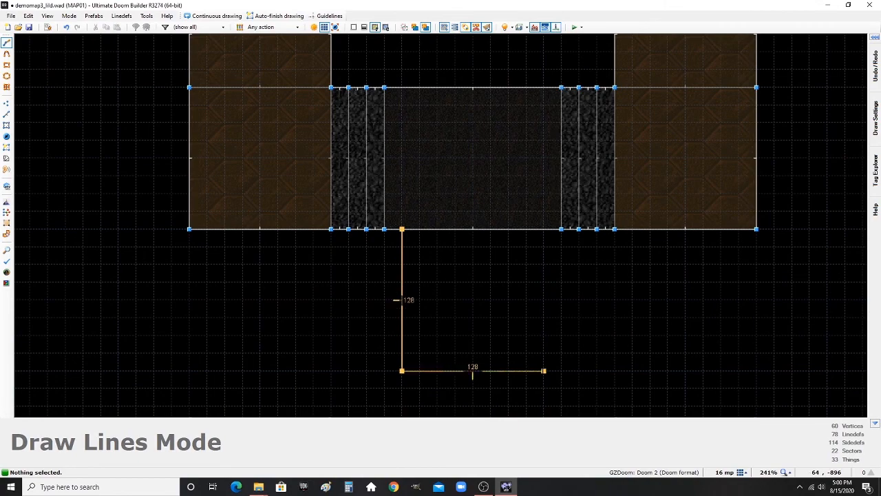
pyautogui.click(402, 229)
pyautogui.scroll(-3, 424, 270)
pyautogui.scroll(3, 425, 272)
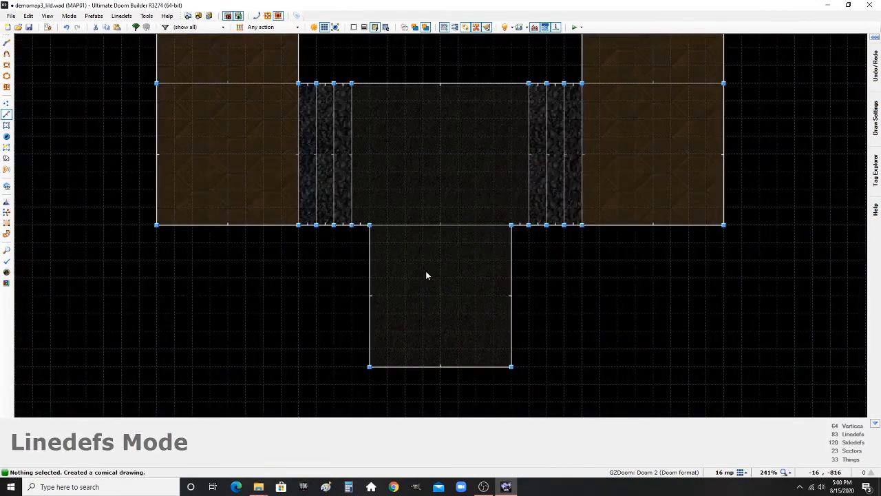
# - Draw a 128 by 16 strip across the north entrance of the new room and view the room in 3D
pyautogui.scroll(-2, 432, 287)
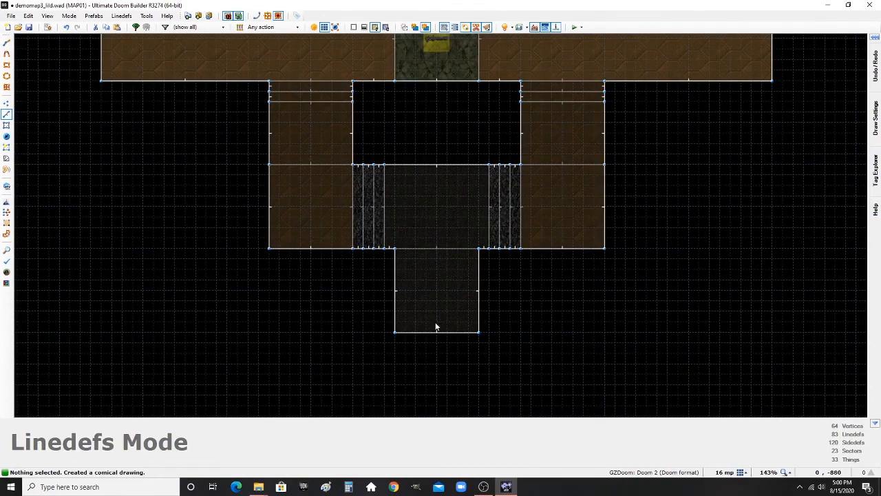
pyautogui.scroll(1, 435, 327)
pyautogui.scroll(2, 434, 335)
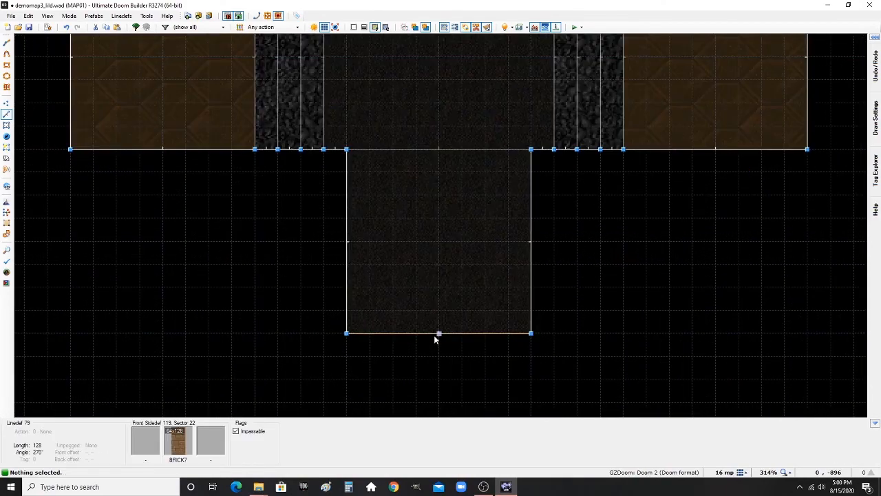
pyautogui.scroll(-4, 433, 334)
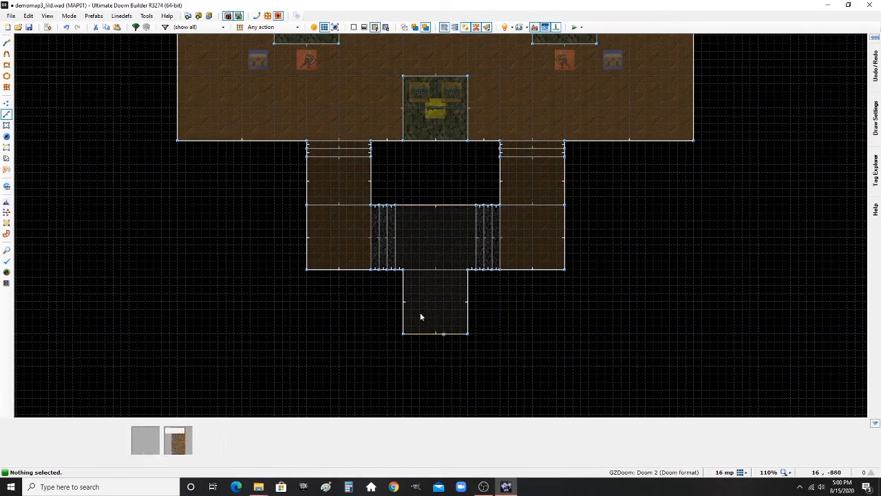
pyautogui.scroll(3, 444, 284)
pyautogui.scroll(3, 407, 276)
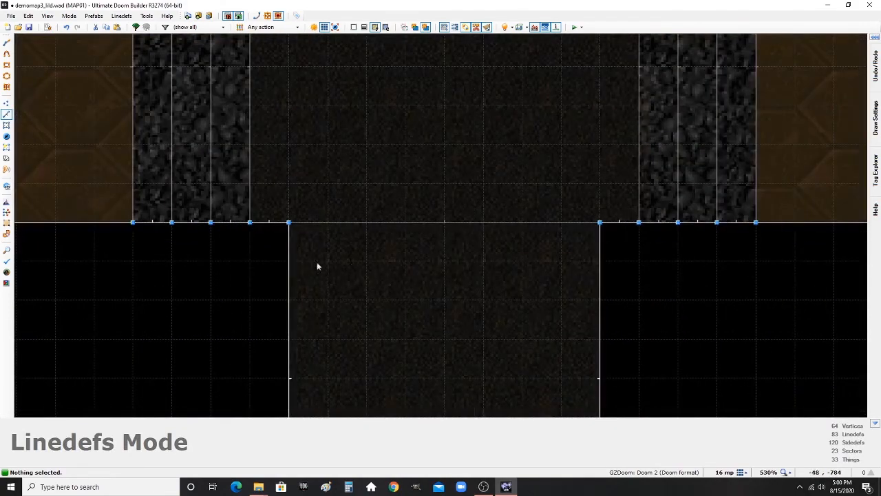
pyautogui.press('d')
pyautogui.click(300, 265)
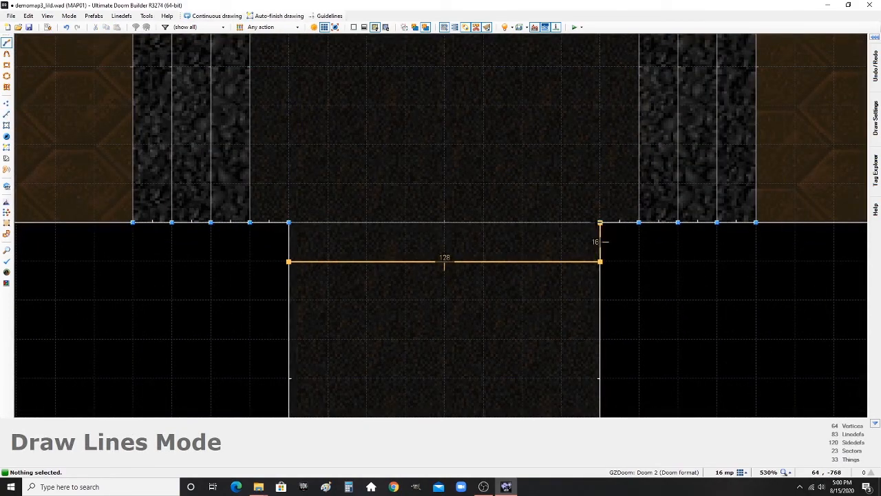
pyautogui.click(291, 267)
pyautogui.press('w')
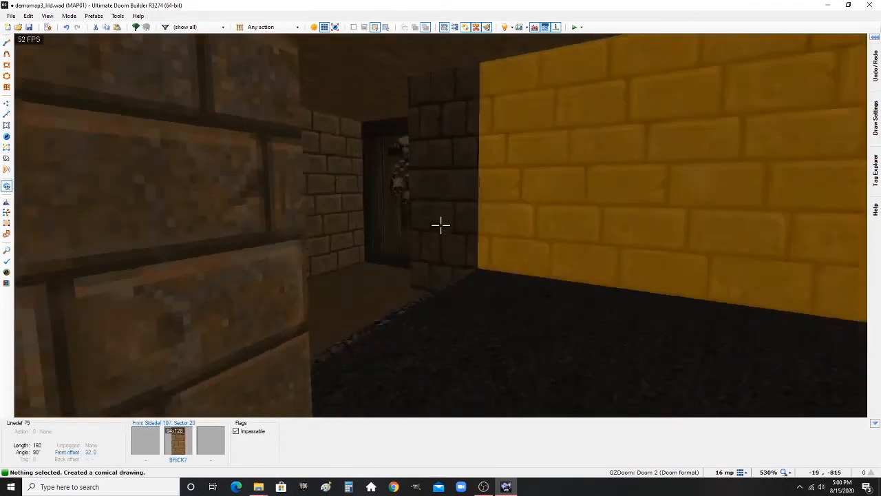
pyautogui.press('e')
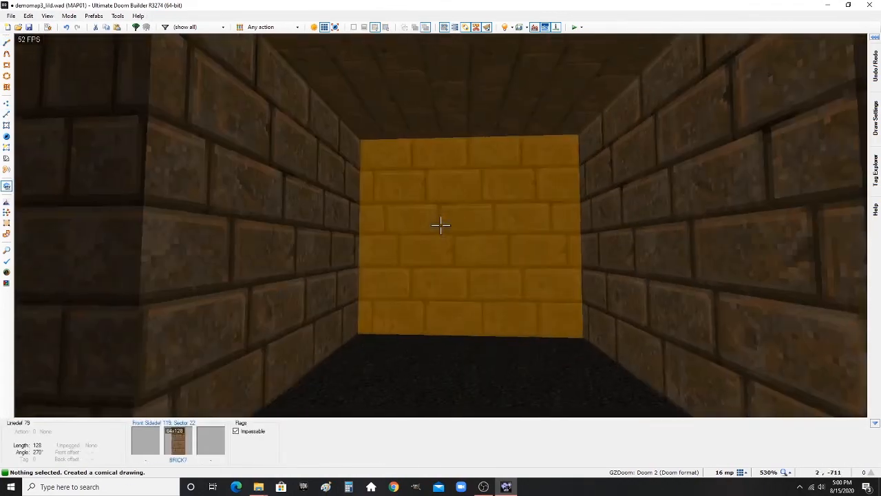
# - Apply the SW1GARG switch texture to the middle of the new room's south wall
pyautogui.press('e')
pyautogui.press('d')
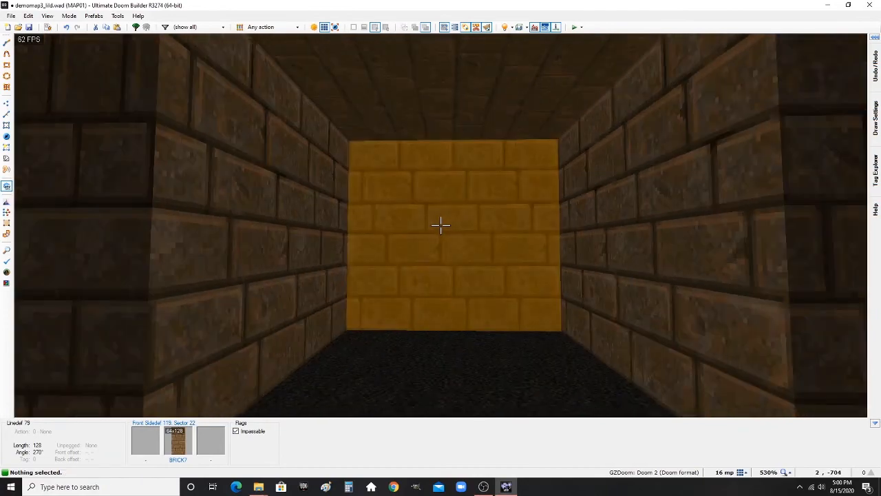
pyautogui.rightClick(441, 224)
pyautogui.click(492, 151)
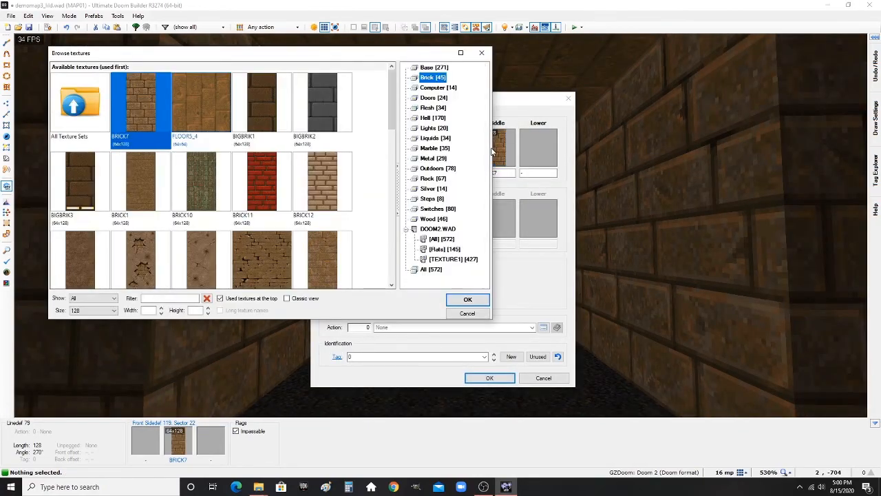
pyautogui.write('SW')
pyautogui.press('Tab')
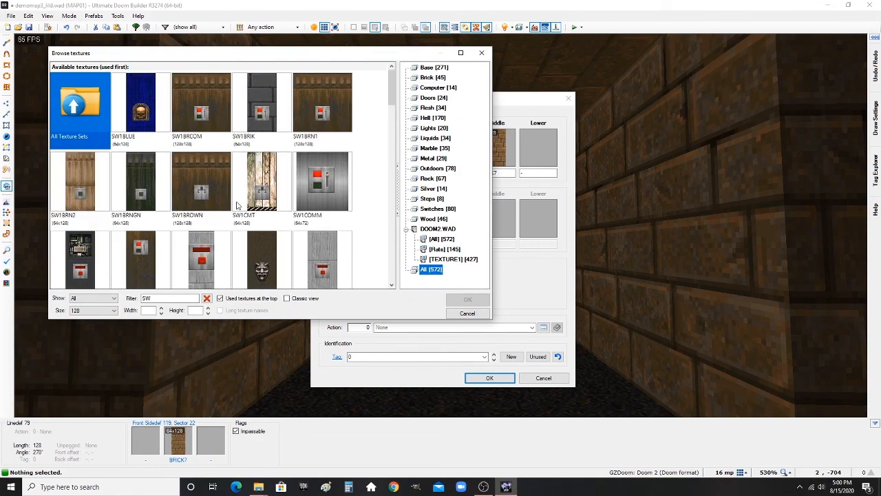
pyautogui.click(238, 205)
pyautogui.scroll(-2, 238, 206)
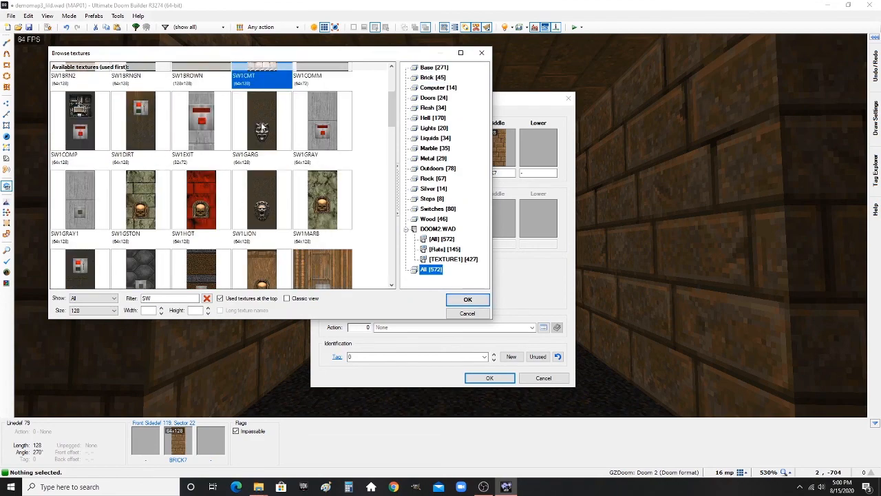
pyautogui.doubleClick(261, 123)
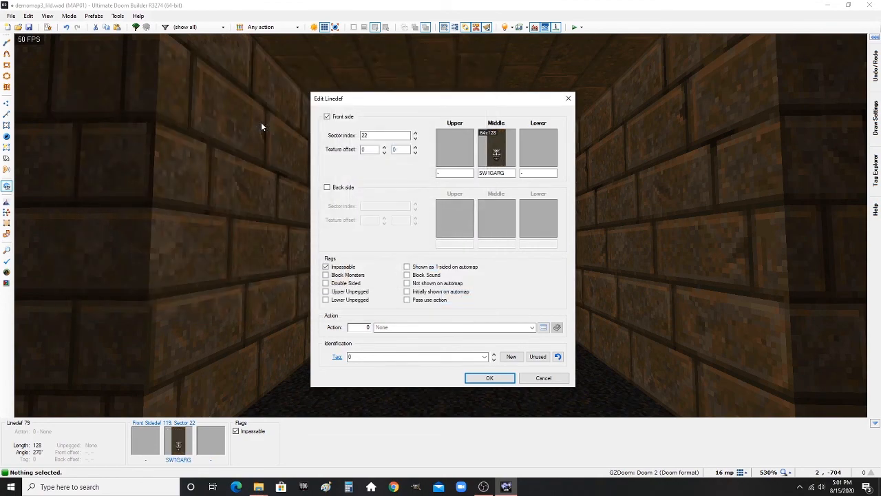
pyautogui.press('Return')
# - Insert two vertices on the room's south wall in the 2D map, splitting it into 32, 64 and 32 unit sections
pyautogui.press('q')
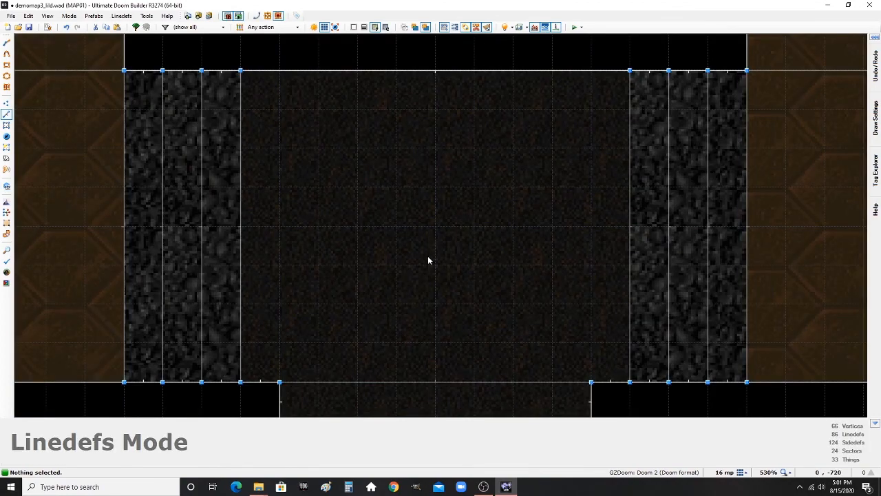
pyautogui.scroll(-4, 429, 257)
pyautogui.scroll(3, 424, 330)
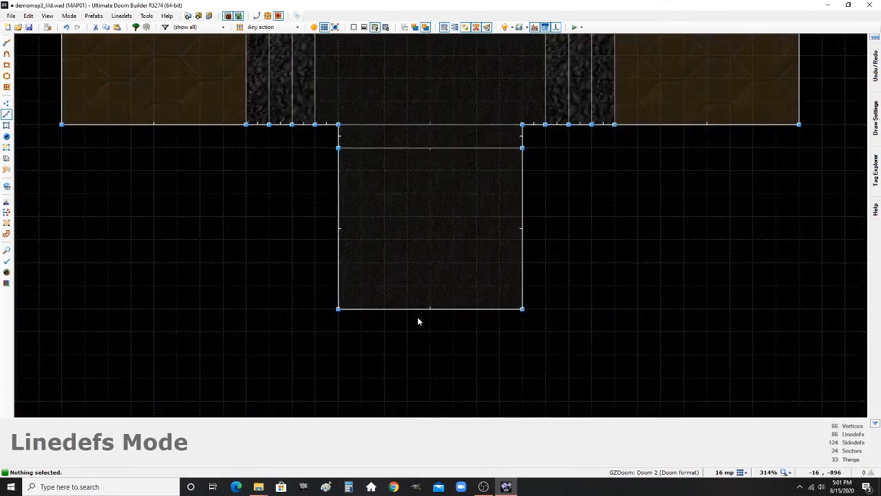
pyautogui.press('v')
pyautogui.scroll(3, 381, 303)
pyautogui.rightClick(376, 302)
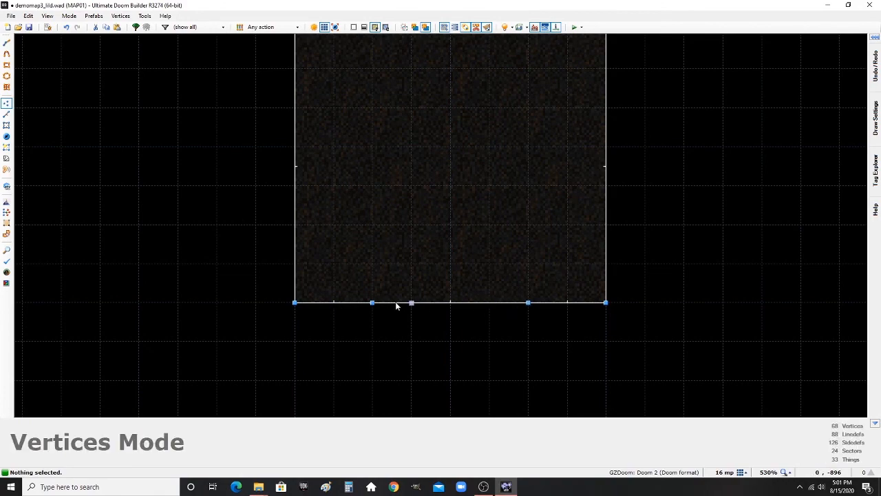
# - Return to the 3D view and reset the texture offsets of the 64-unit central switch section
pyautogui.press('q')
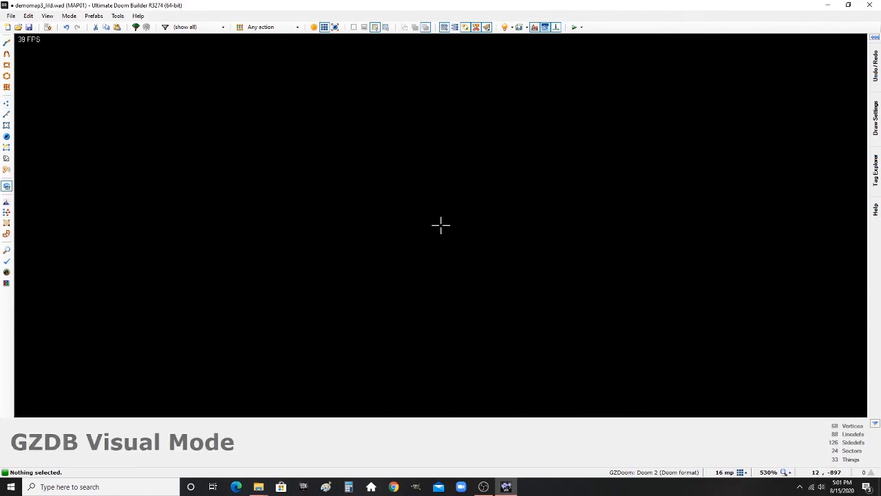
pyautogui.press('d')
pyautogui.press('e')
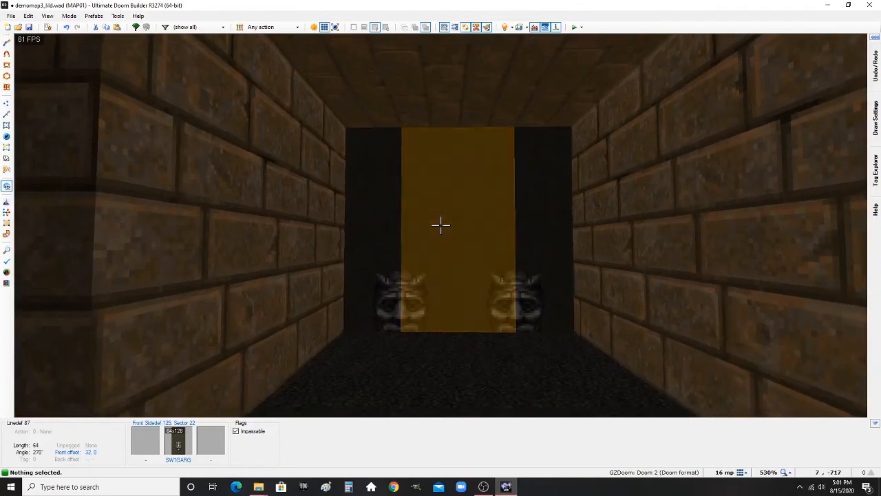
pyautogui.hotkey('ctrl', 'r')
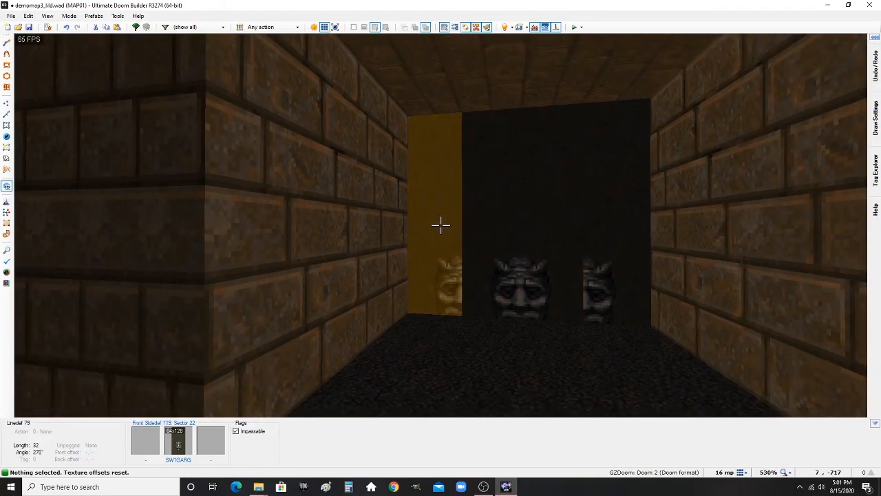
# - Apply the METAL texture to the two 32-unit sections beside the switch and reset their texture offsets
pyautogui.click(441, 223)
pyautogui.click(441, 223)
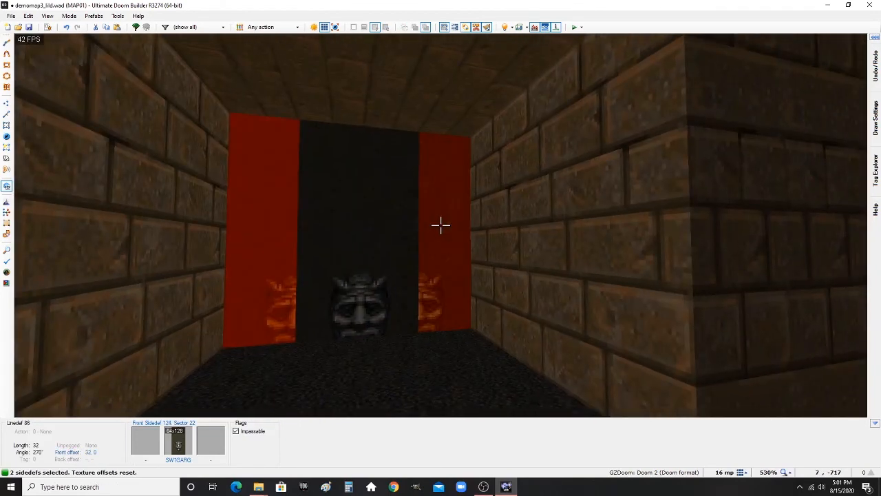
pyautogui.rightClick(440, 224)
pyautogui.click(454, 148)
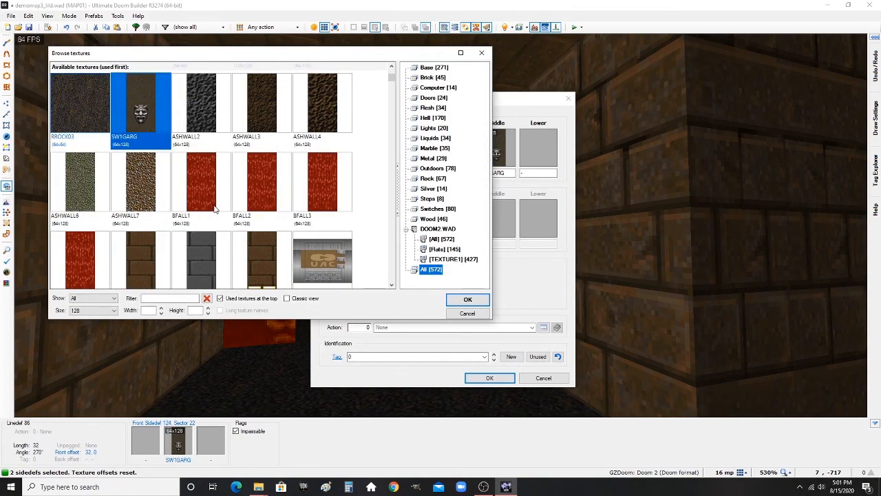
pyautogui.write('metal')
pyautogui.doubleClick(141, 106)
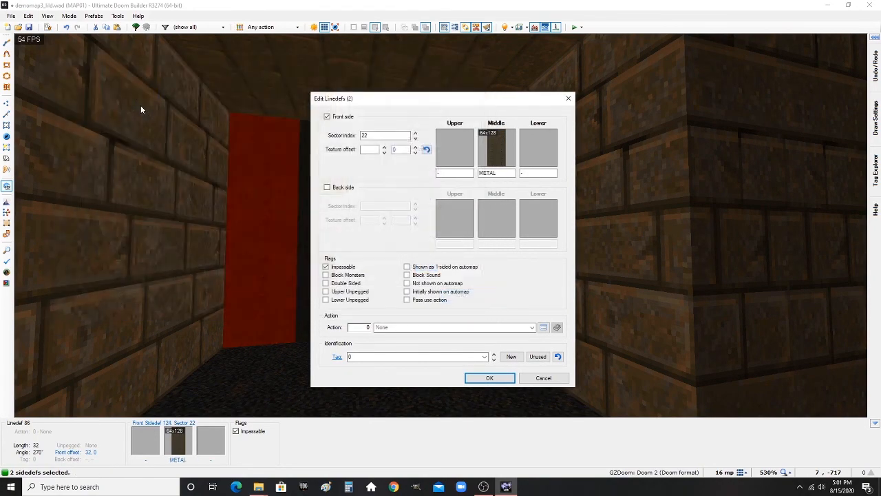
pyautogui.press('Return')
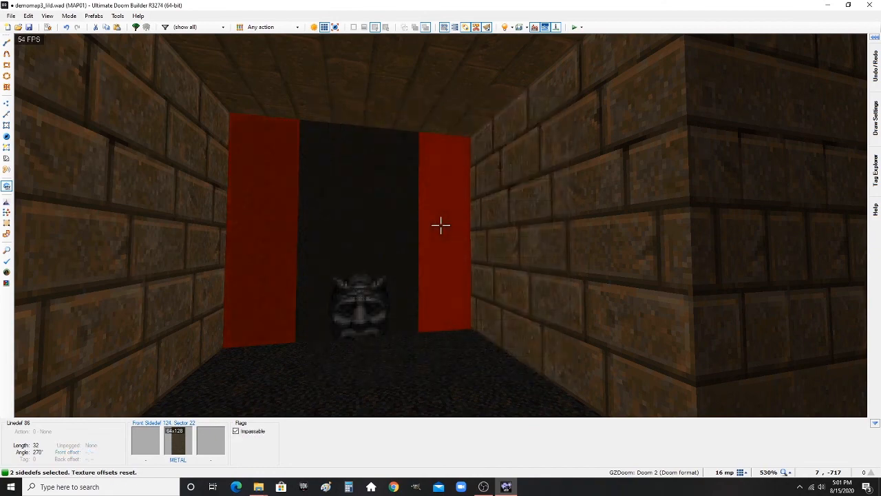
pyautogui.click(441, 225)
pyautogui.click(441, 225)
# - Shift the central gargoyle switch texture vertically to an offset of 0, 32
pyautogui.press('d')
pyautogui.press('e')
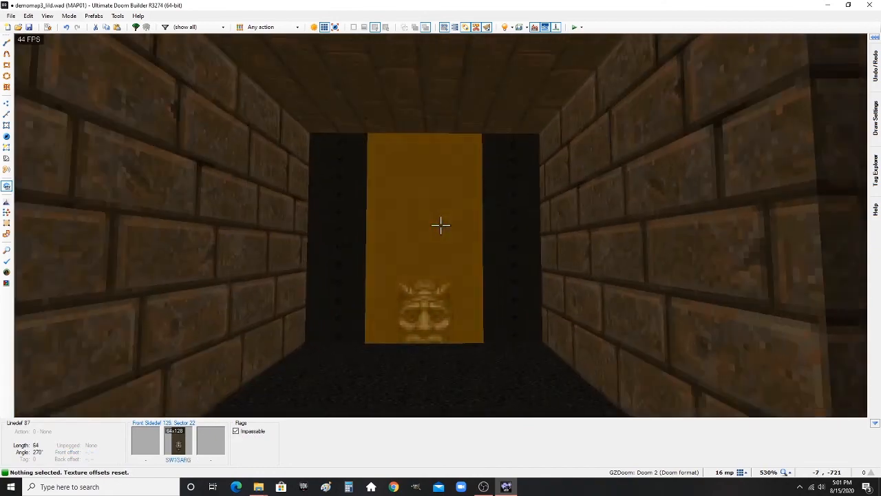
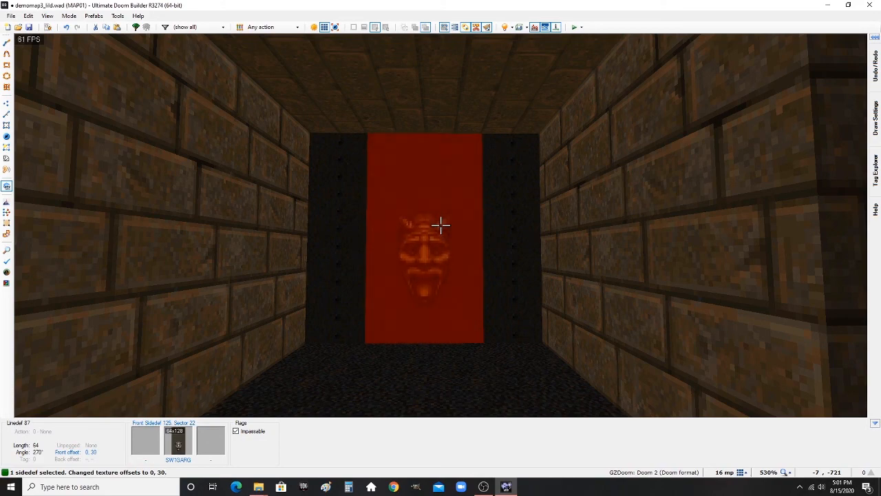
pyautogui.click(441, 225)
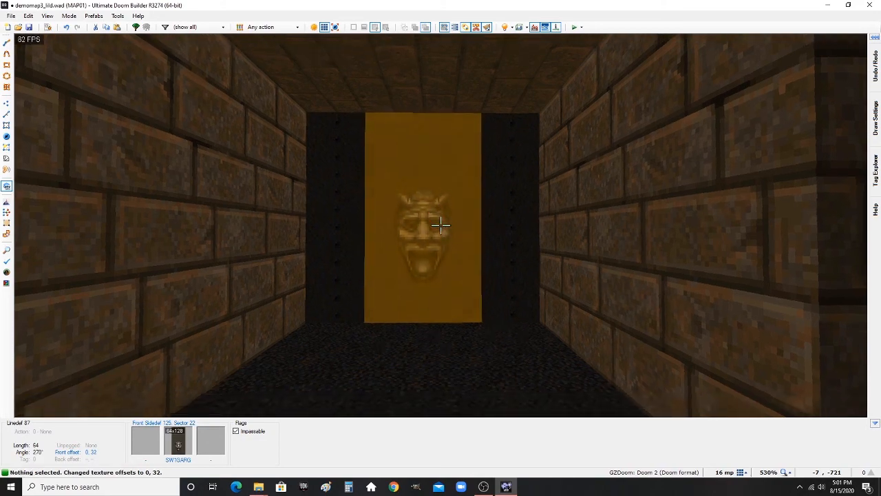
pyautogui.press('d')
pyautogui.press('e')
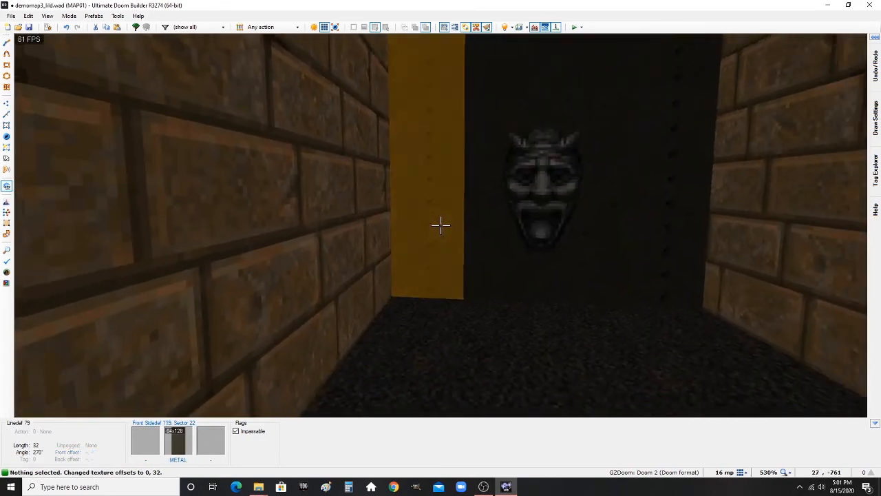
# - Turn gravity off and make both 16-unit side walls of the room's entrance strip upper unpegged and lower unpegged
pyautogui.press('e')
pyautogui.press('d')
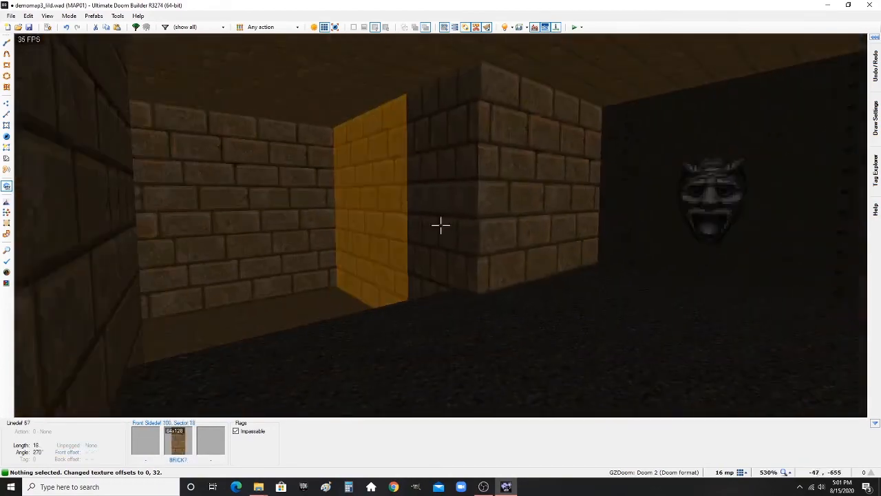
pyautogui.press('g')
pyautogui.press('e')
pyautogui.press('d')
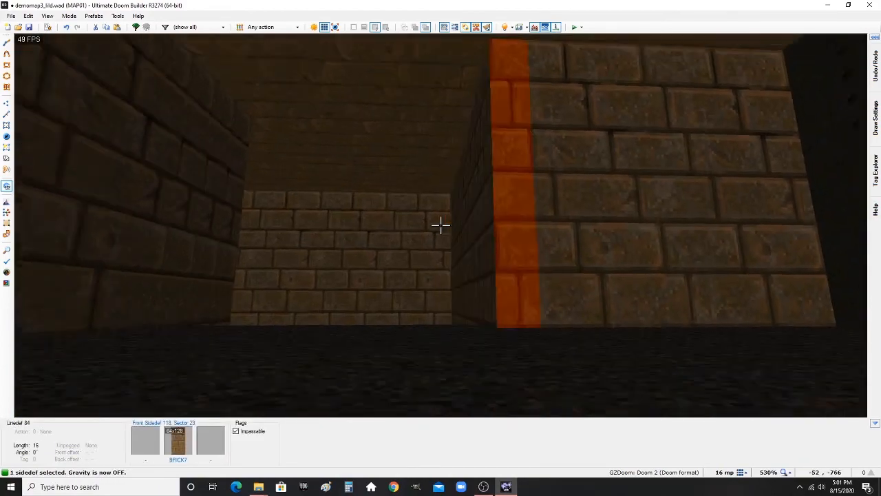
pyautogui.click(440, 224)
pyautogui.rightClick(441, 224)
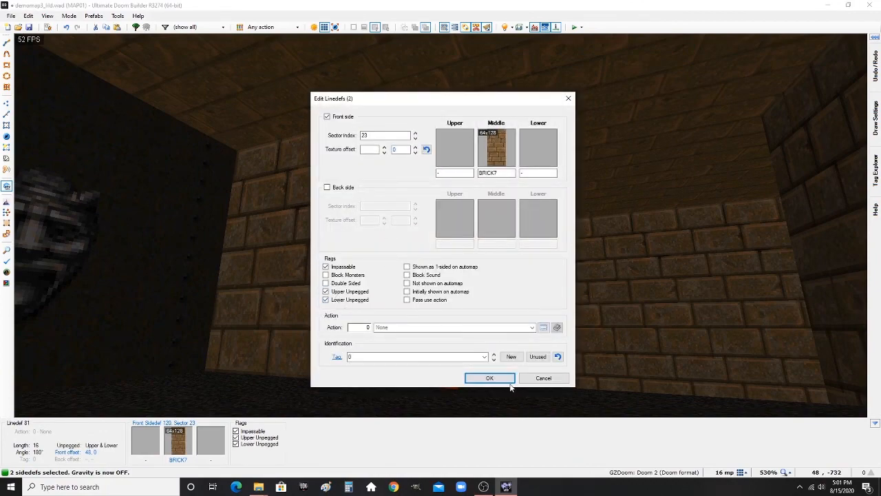
pyautogui.click(509, 382)
pyautogui.click(441, 225)
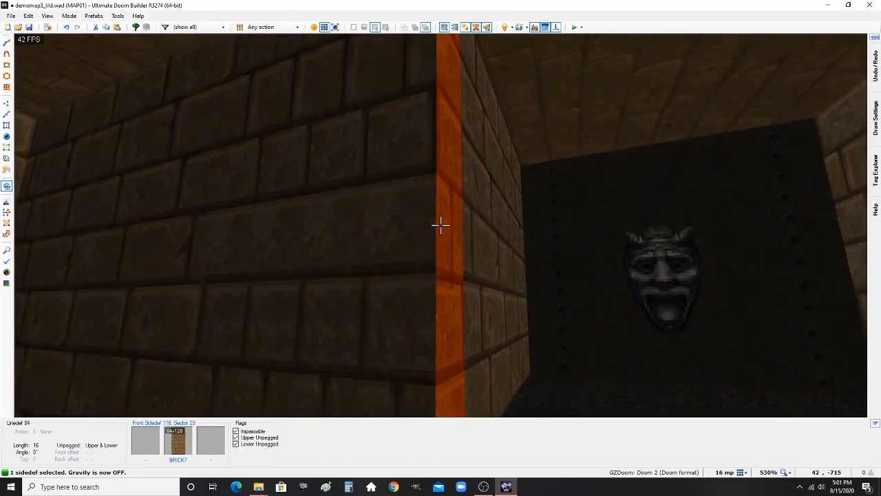
pyautogui.click(440, 224)
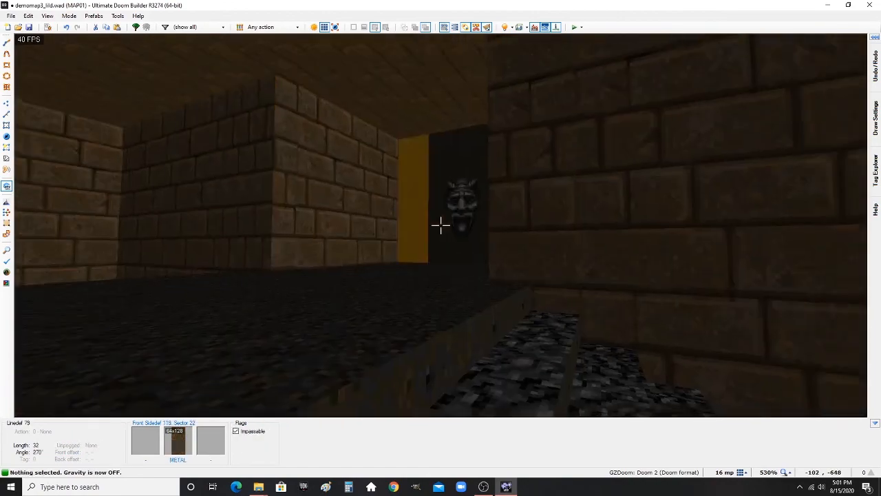
# - Auto-align the BRICK7 wall textures around the platform horizontally
pyautogui.press('e')
pyautogui.press('s')
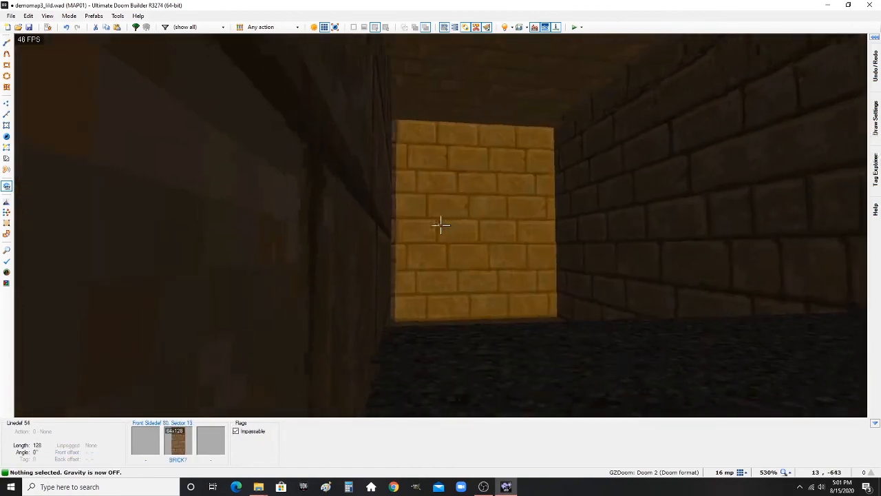
pyautogui.press('a')
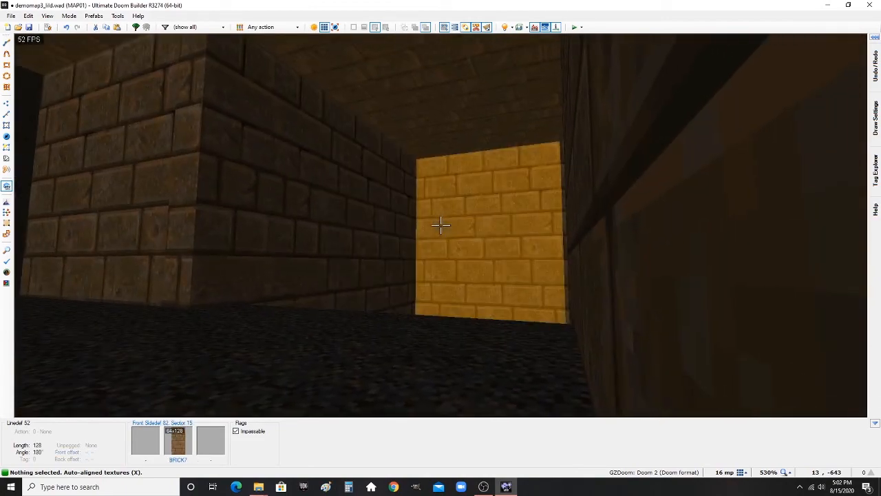
pyautogui.press('e')
pyautogui.press('d')
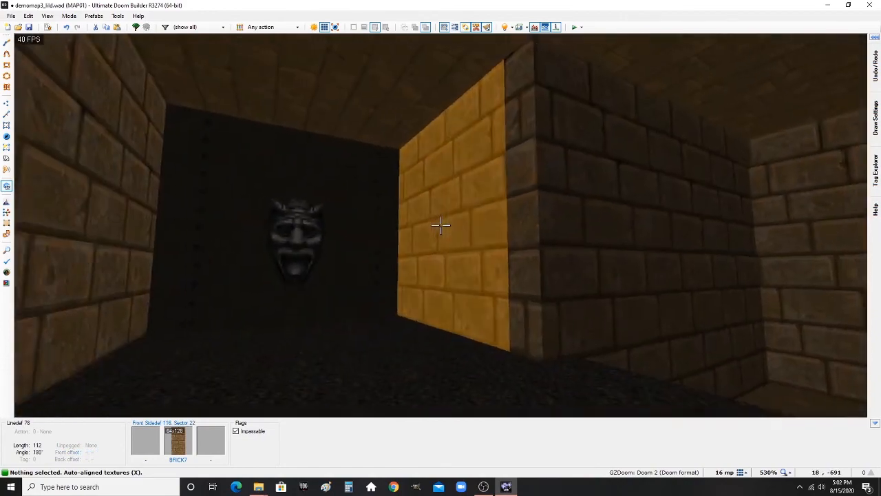
pyautogui.press('s')
pyautogui.press('f')
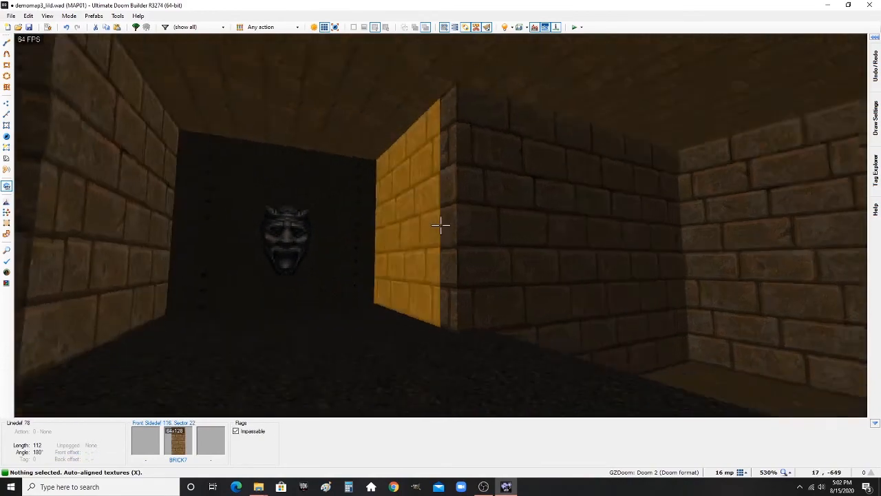
# - Apply the METAL texture to both 16-unit side walls of the entrance strip and reset their texture offsets
pyautogui.press('e')
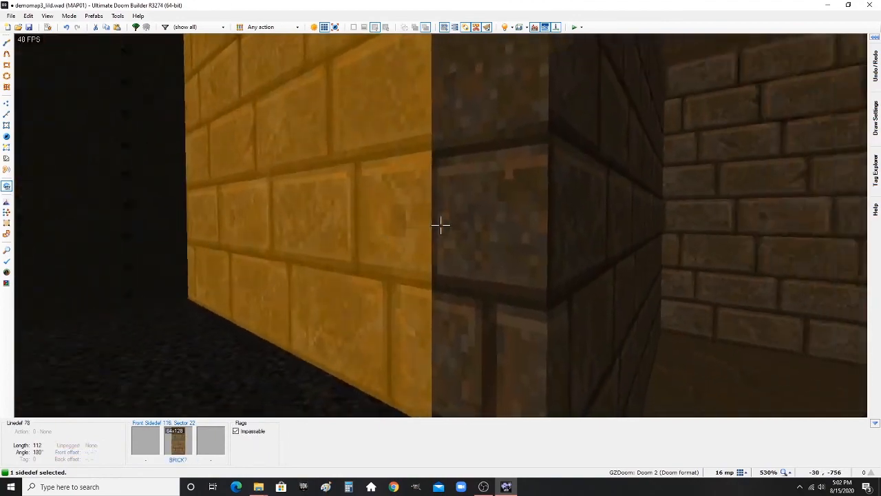
pyautogui.click(441, 225)
pyautogui.rightClick(441, 225)
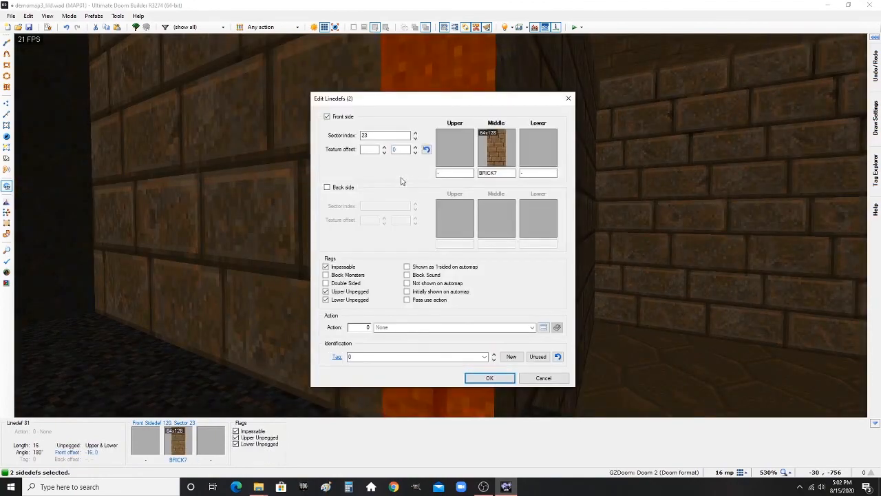
pyautogui.click(497, 148)
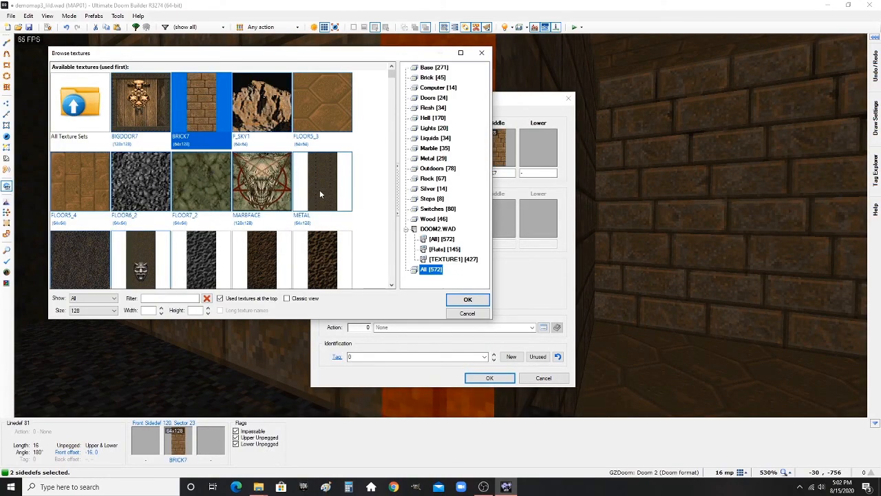
pyautogui.doubleClick(319, 195)
pyautogui.press('Return')
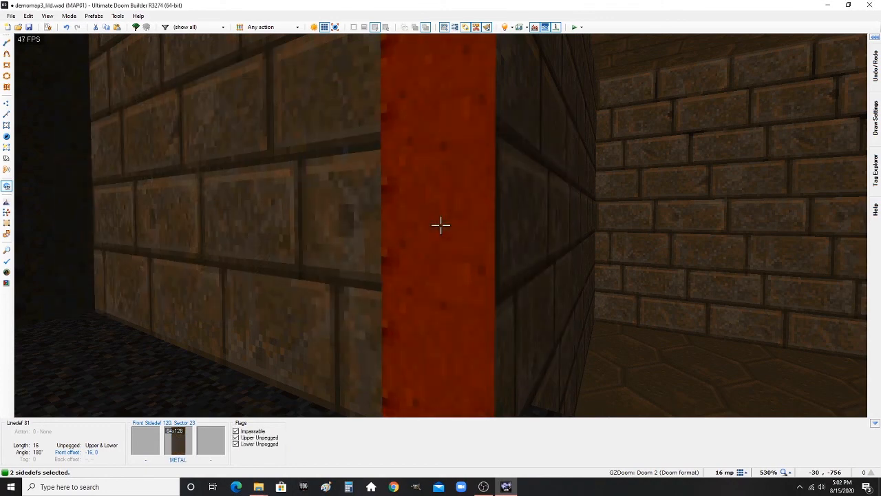
pyautogui.click(441, 225)
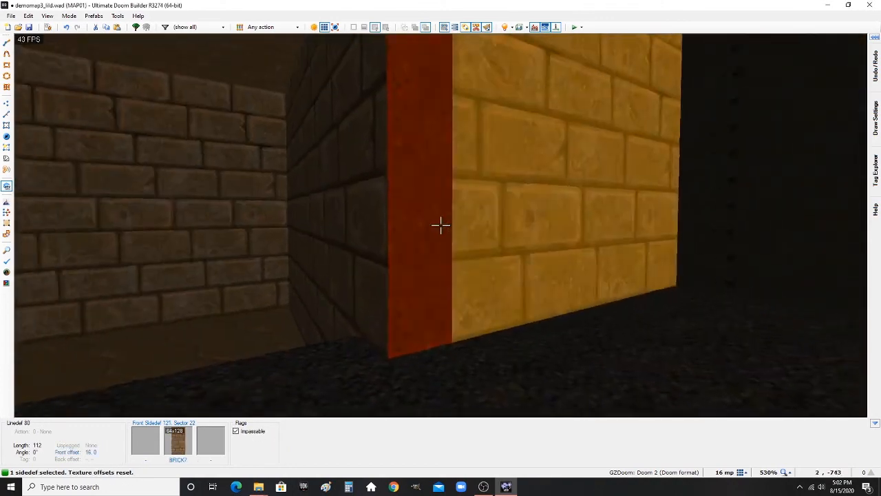
pyautogui.click(440, 224)
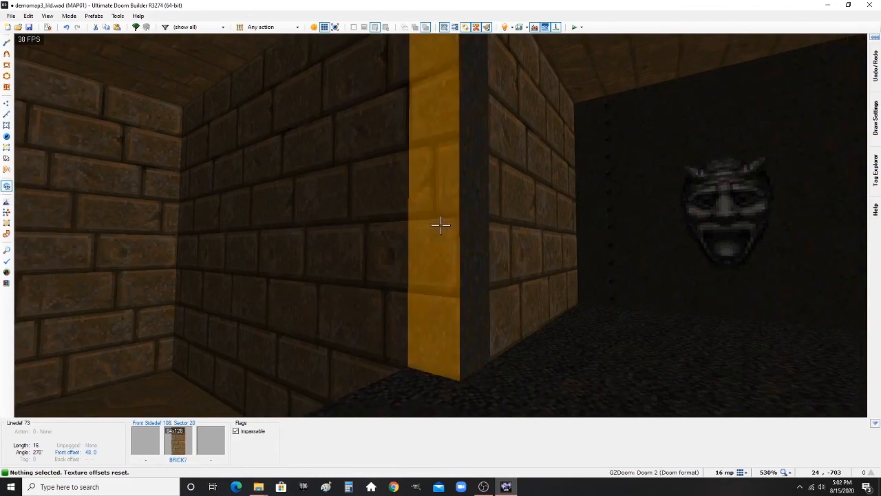
# - Apply the METAL texture to the 16-unit brick walls flanking the entrance strip on the platform side and reset their texture offsets
pyautogui.hotkey('ctrl', 'c')
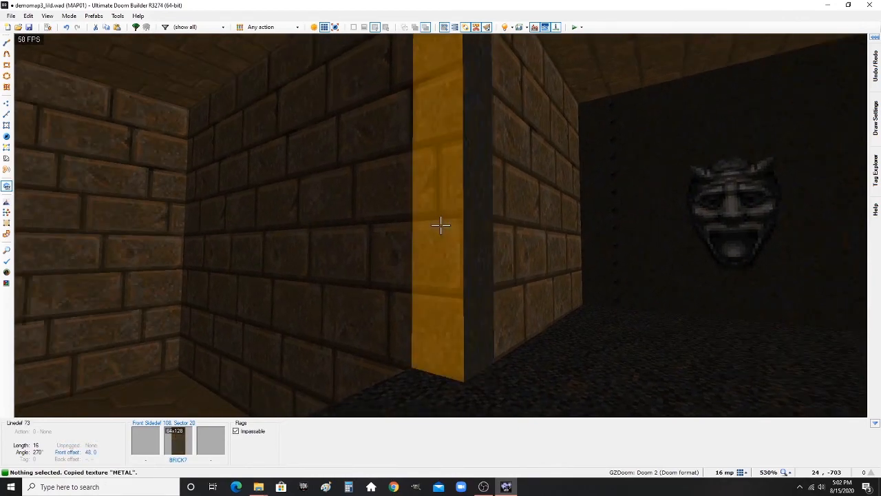
pyautogui.hotkey('ctrl', 'v')
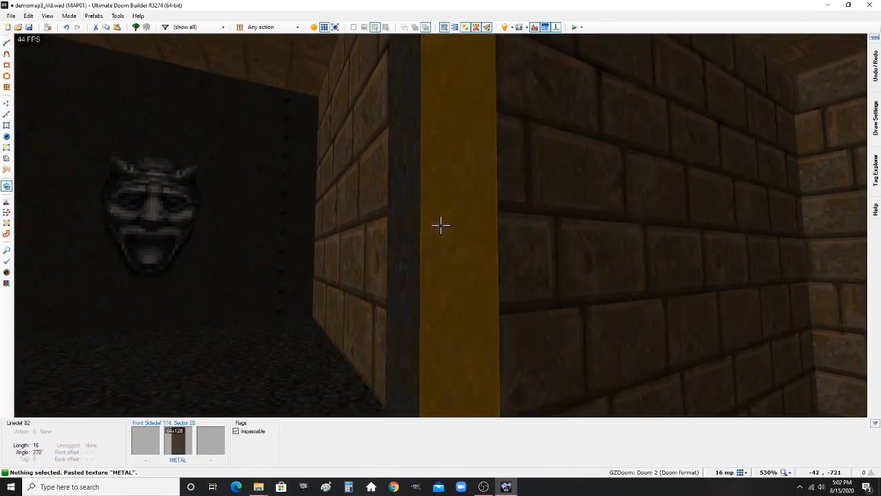
pyautogui.press('r')
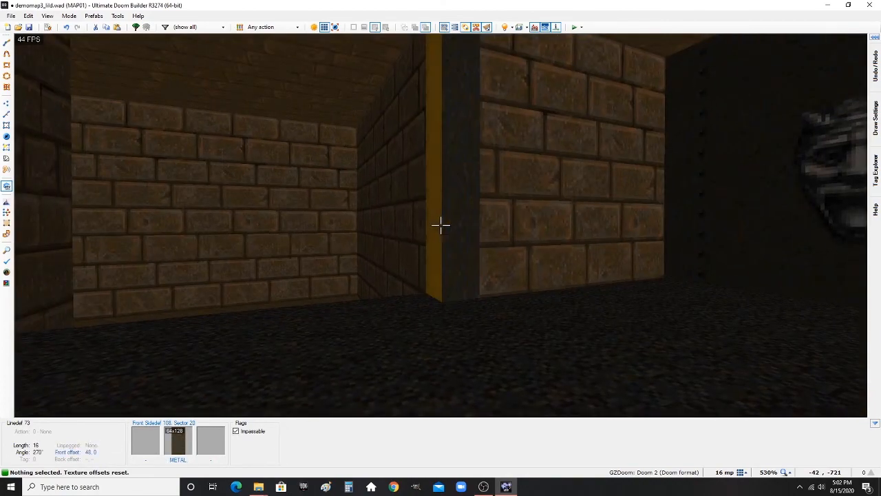
# - Give the entrance strip sector a METAL ceiling and lower that ceiling down to the floor to form a closed door
pyautogui.press('d')
pyautogui.press('e')
pyautogui.press('e')
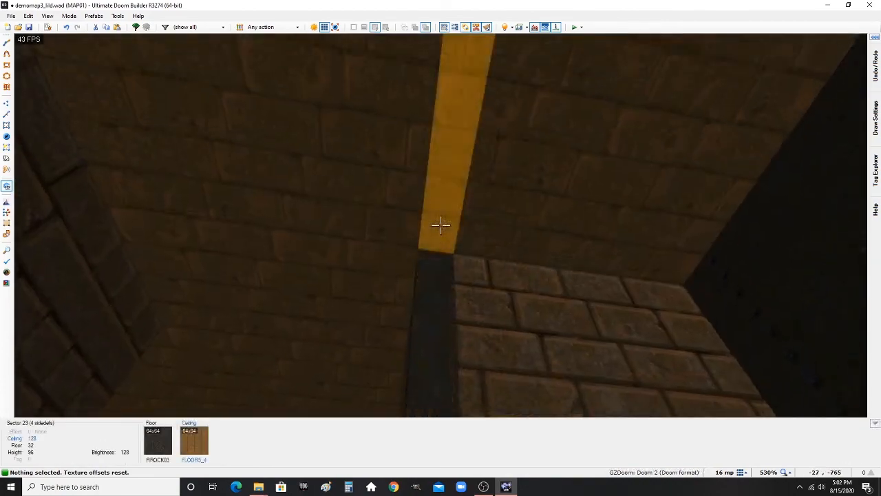
pyautogui.scroll(-1, 441, 225)
pyautogui.rightClick(441, 225)
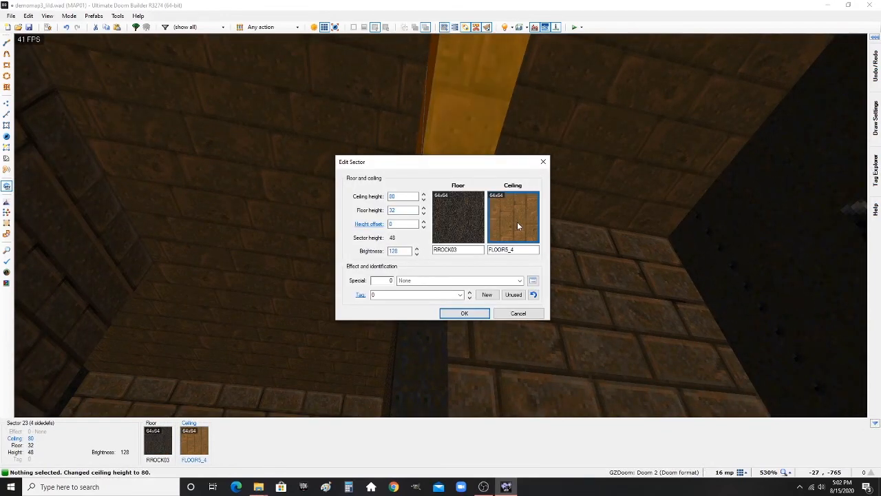
pyautogui.click(517, 222)
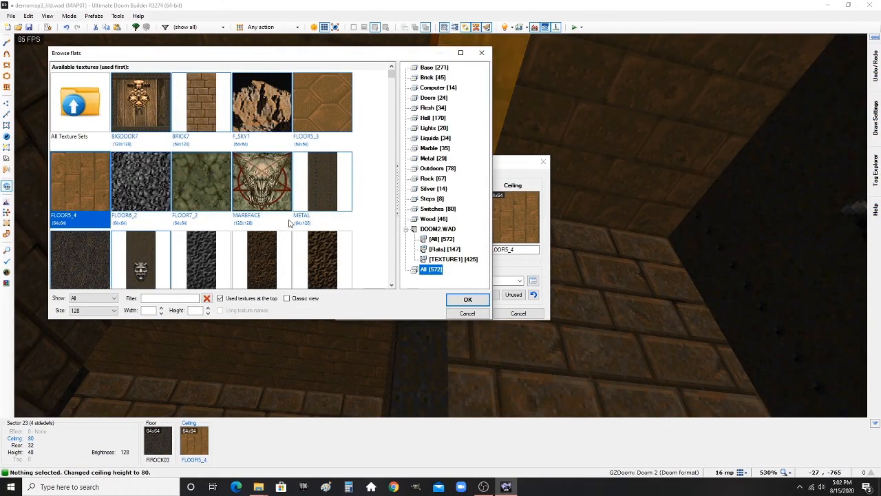
pyautogui.doubleClick(327, 175)
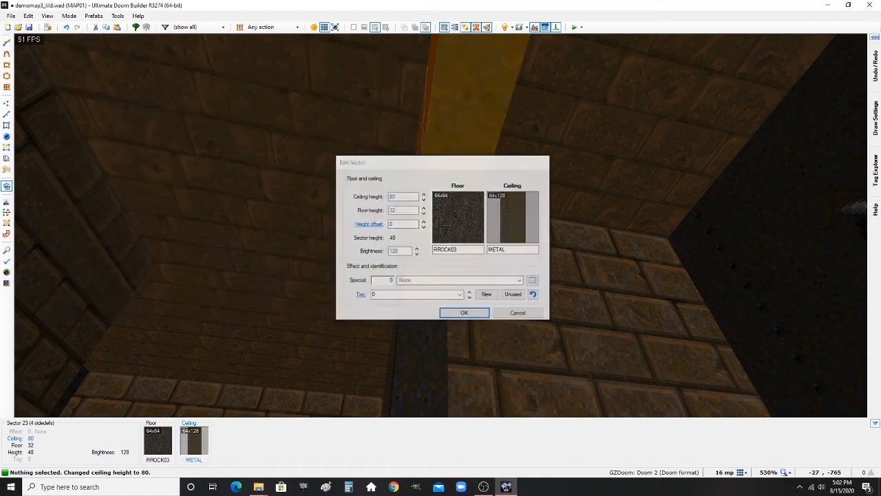
pyautogui.press('Return')
pyautogui.scroll(-6, 441, 226)
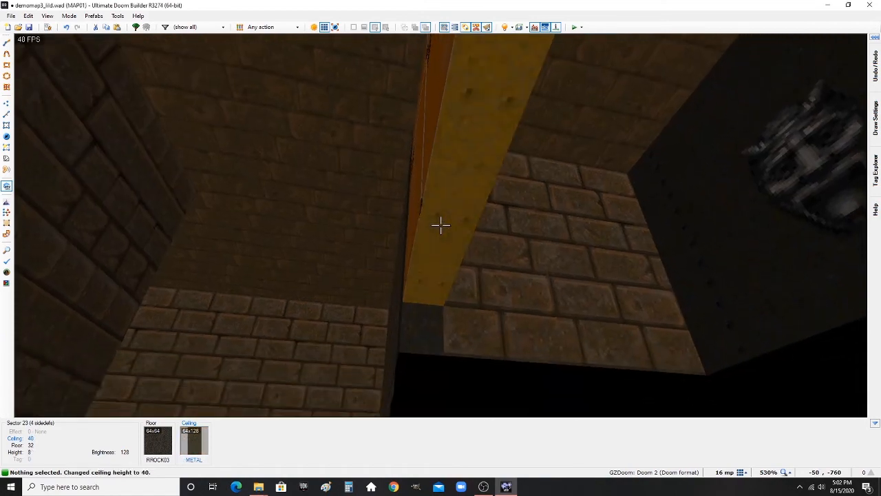
# - Turn gravity on and reset the texture offsets of the untextured 128-unit door face
pyautogui.press('g')
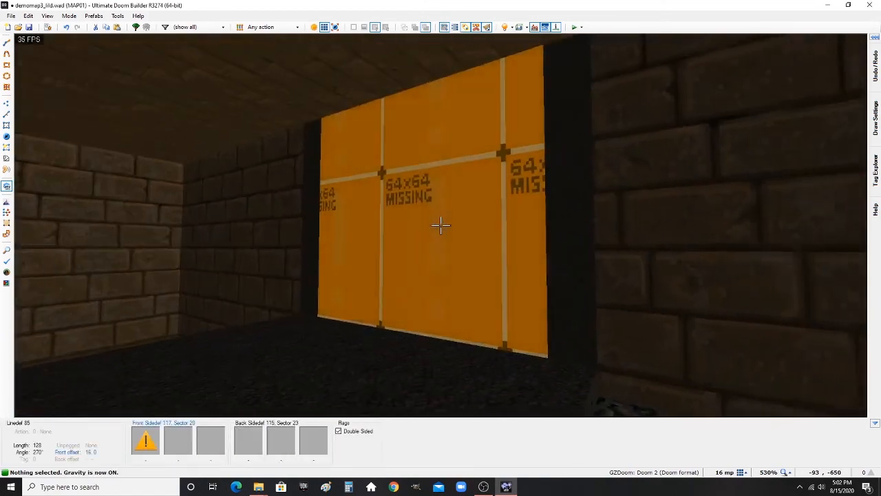
pyautogui.press('e')
pyautogui.hotkey('shift', 'r')
pyautogui.press('d')
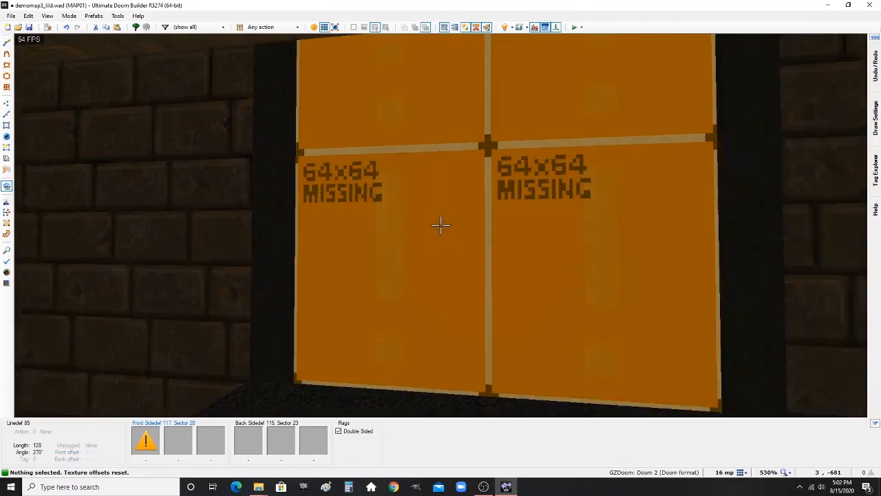
pyautogui.press('e')
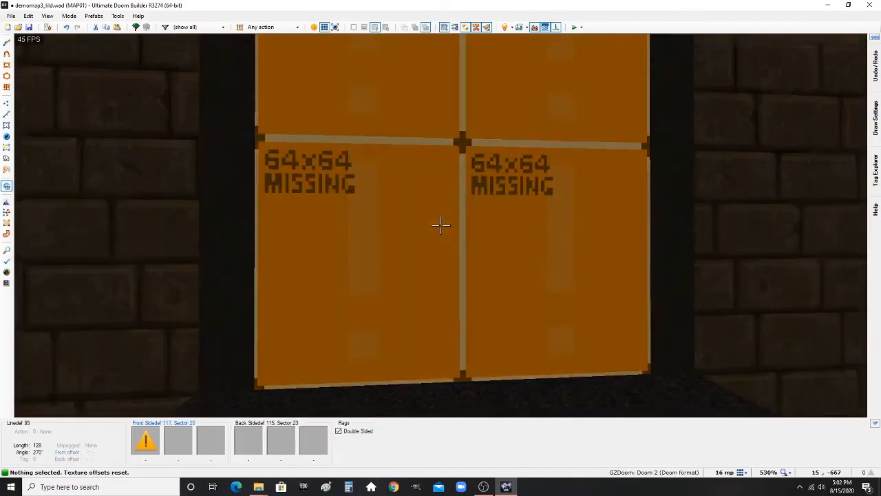
pyautogui.press('e')
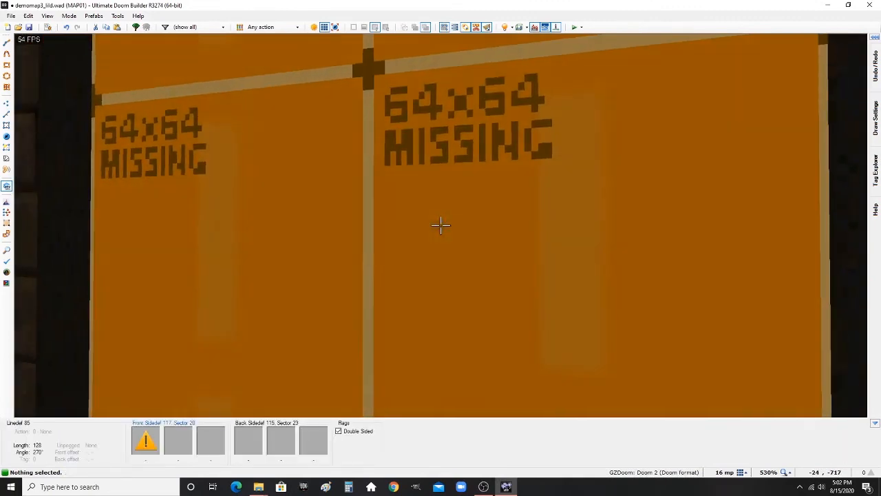
pyautogui.press('s')
# - Set BIGDOOR6 as the upper texture of the platform-side door face and copy it to the door's other face
pyautogui.rightClick(441, 224)
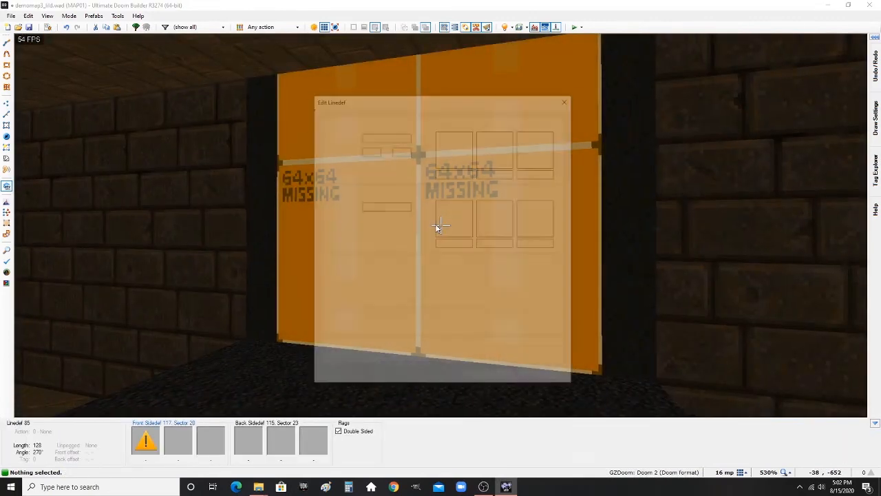
pyautogui.click(468, 147)
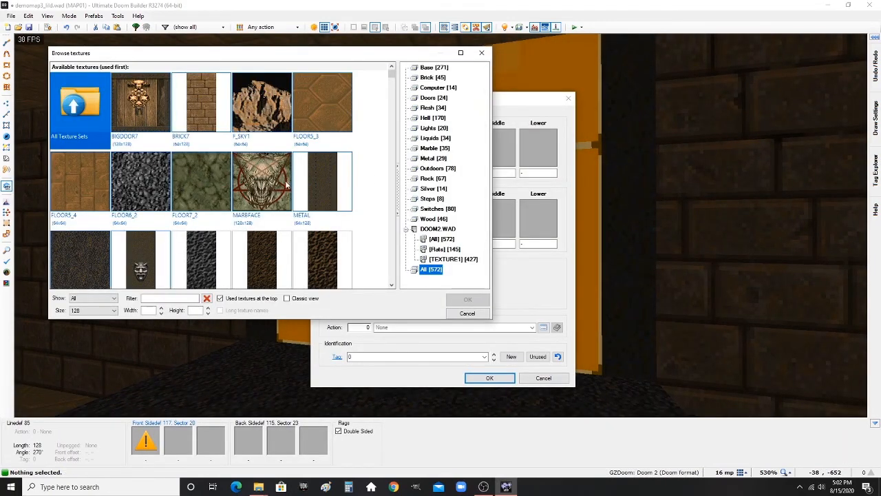
pyautogui.write('DOO')
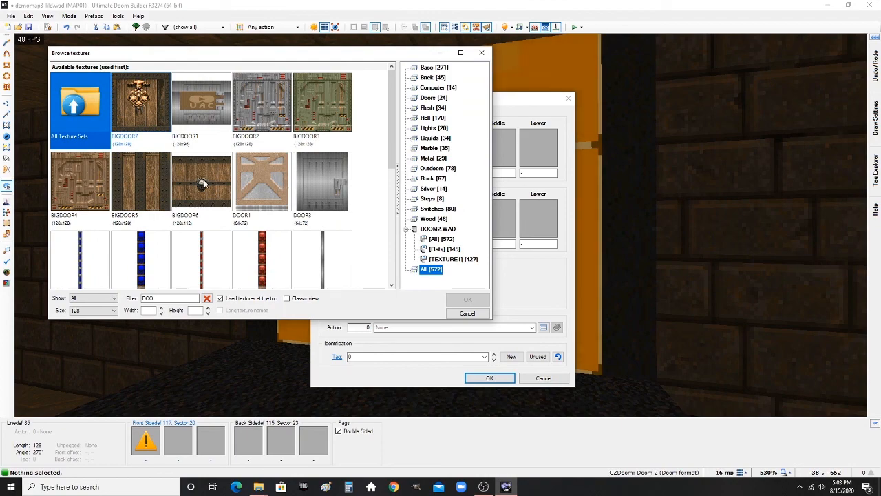
pyautogui.doubleClick(204, 184)
pyautogui.press('Return')
pyautogui.hotkey('ctrl', 'c')
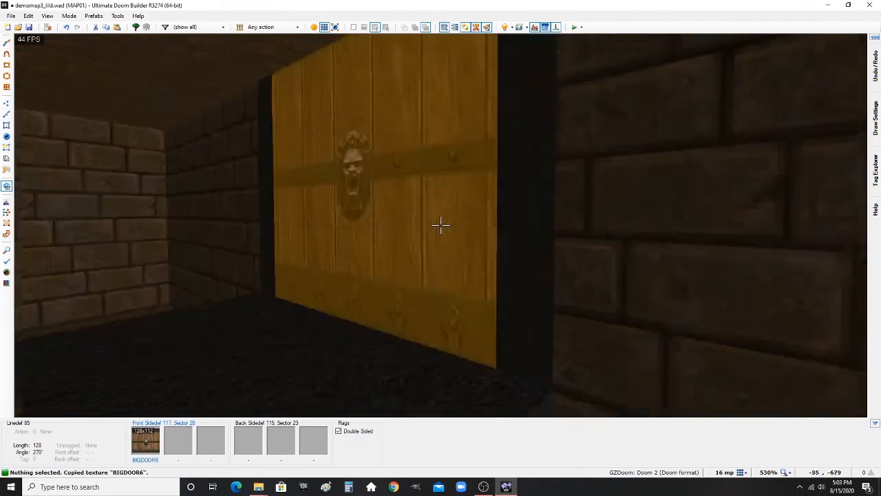
pyautogui.hotkey('ctrl', 'v')
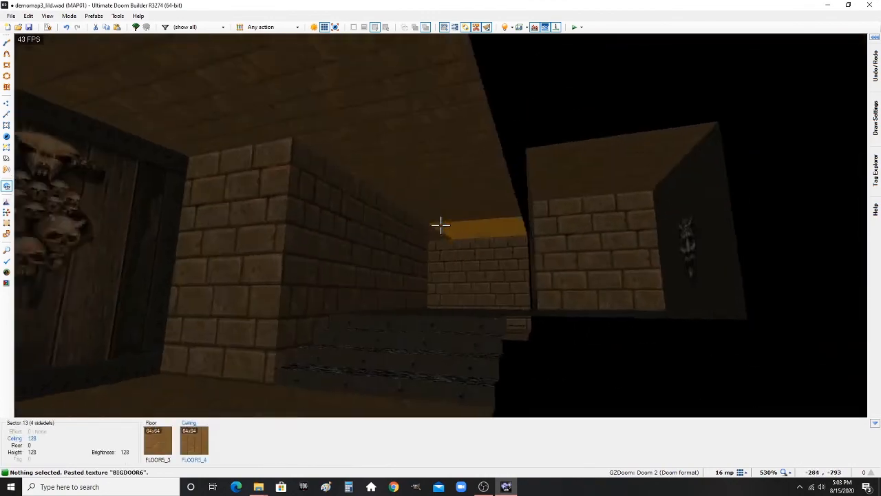
# - Draw a 64 by 16 unit alcove centred on the platform's north wall, opposite the new door
pyautogui.press('e')
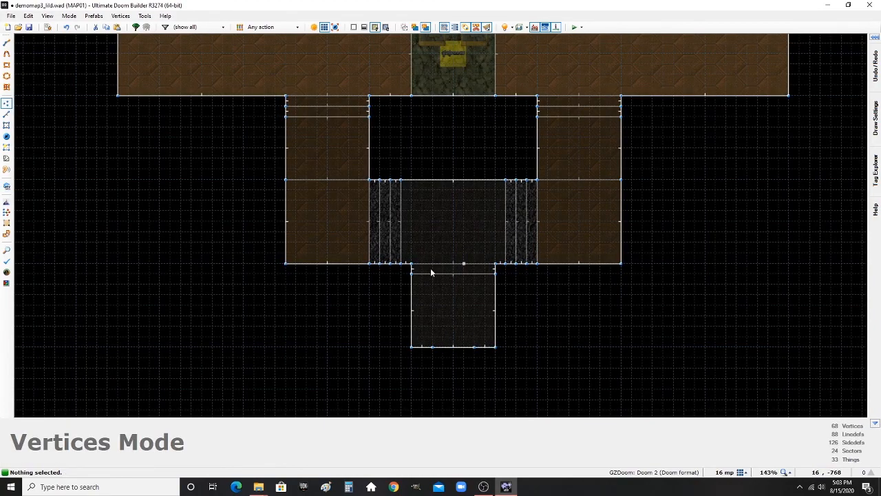
pyautogui.scroll(6, 462, 165)
pyautogui.press('l')
pyautogui.scroll(-4, 477, 220)
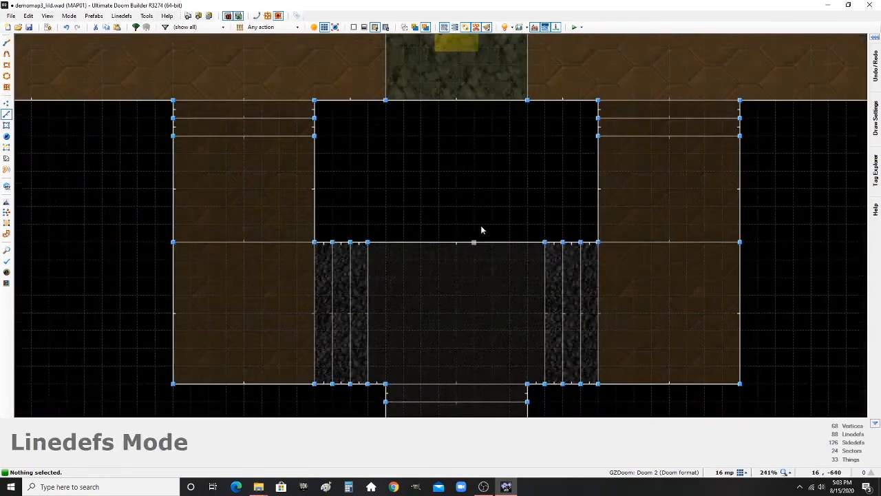
pyautogui.scroll(4, 490, 248)
pyautogui.press('space')
pyautogui.click(508, 281)
pyautogui.click(508, 231)
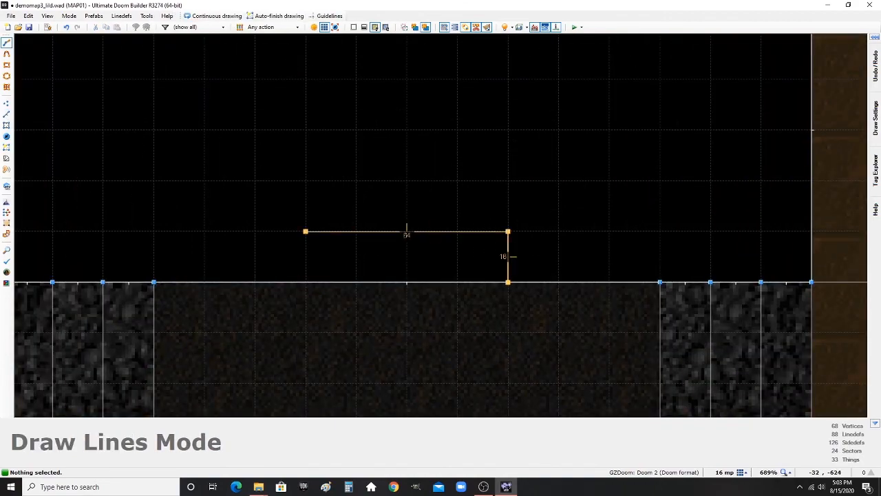
pyautogui.click(305, 231)
pyautogui.click(305, 282)
pyautogui.click(507, 282)
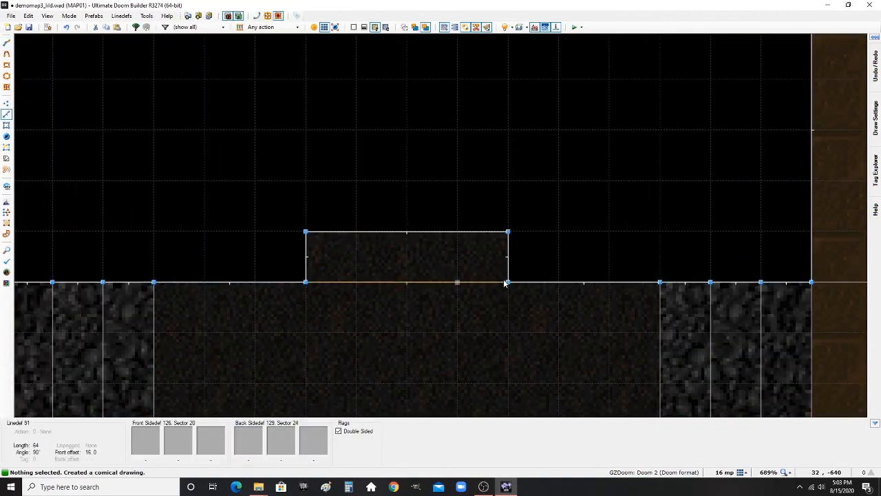
# - Set the middle texture of the alcove's 64-unit back wall to SW1LION
pyautogui.press('q')
pyautogui.press('d')
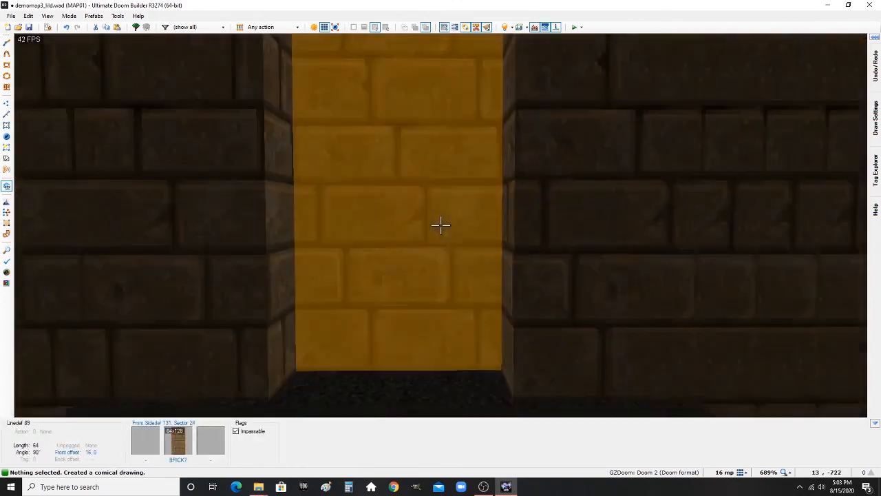
pyautogui.press('w')
pyautogui.rightClick(440, 224)
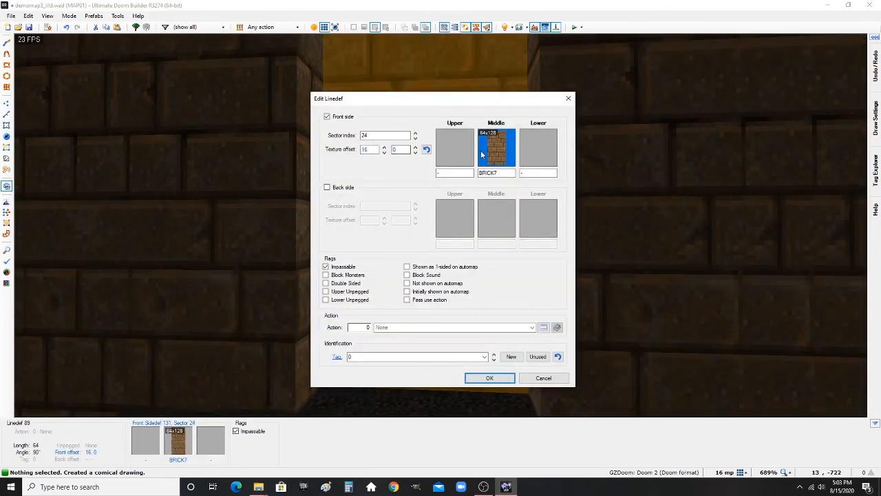
pyautogui.click(482, 155)
pyautogui.write('SW')
pyautogui.click(311, 221)
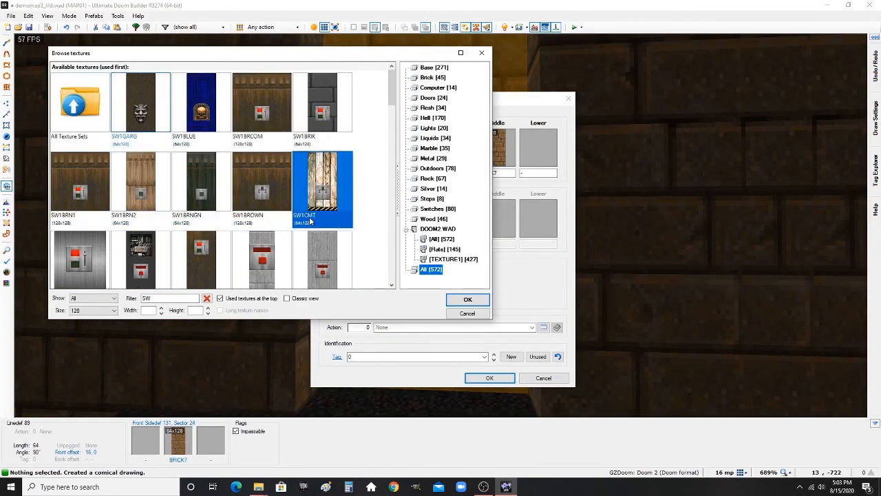
pyautogui.scroll(-3, 263, 197)
pyautogui.doubleClick(260, 131)
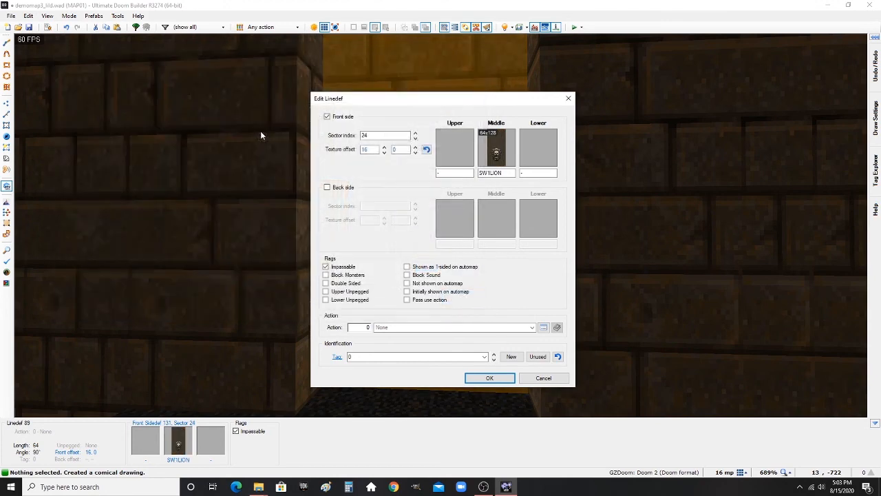
pyautogui.press('Return')
# - Reset the lion switch's texture offsets and shift the texture vertically to an offset of 0, 32
pyautogui.press('r')
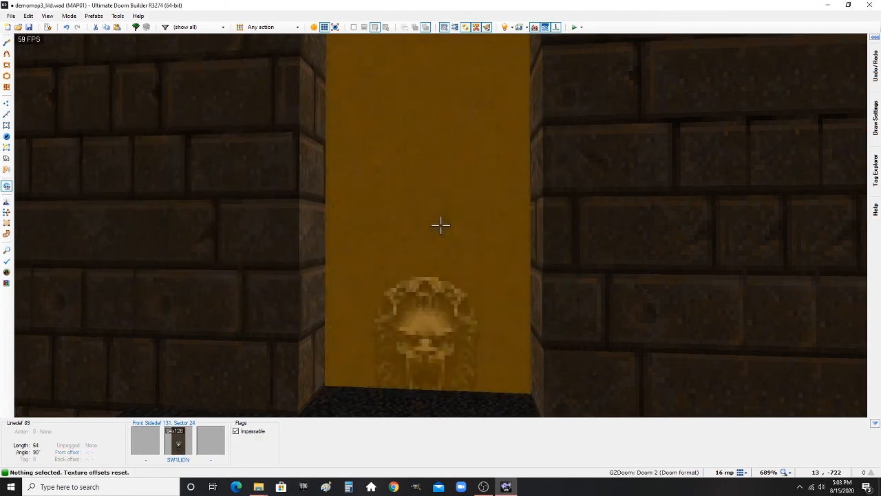
pyautogui.press('Up')
pyautogui.press('Up')
pyautogui.press('Up')
pyautogui.press('Up')
pyautogui.press('Up')
pyautogui.press('Up')
pyautogui.press('Up')
pyautogui.press('Up')
pyautogui.press('Up')
pyautogui.press('Up')
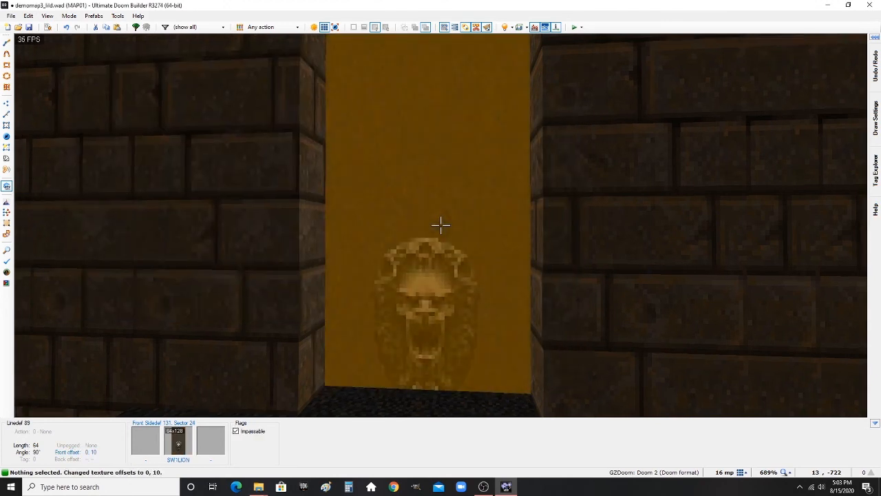
pyautogui.press('Up')
pyautogui.press('Up')
pyautogui.press('Up')
pyautogui.press('Up')
pyautogui.press('Up')
pyautogui.press('Up')
pyautogui.press('Up')
pyautogui.press('Up')
pyautogui.press('Up')
pyautogui.press('Up')
pyautogui.press('Up')
pyautogui.press('Up')
pyautogui.press('Up')
pyautogui.press('Up')
pyautogui.press('Up')
pyautogui.press('Up')
pyautogui.press('Up')
pyautogui.press('Up')
pyautogui.press('Up')
pyautogui.press('Up')
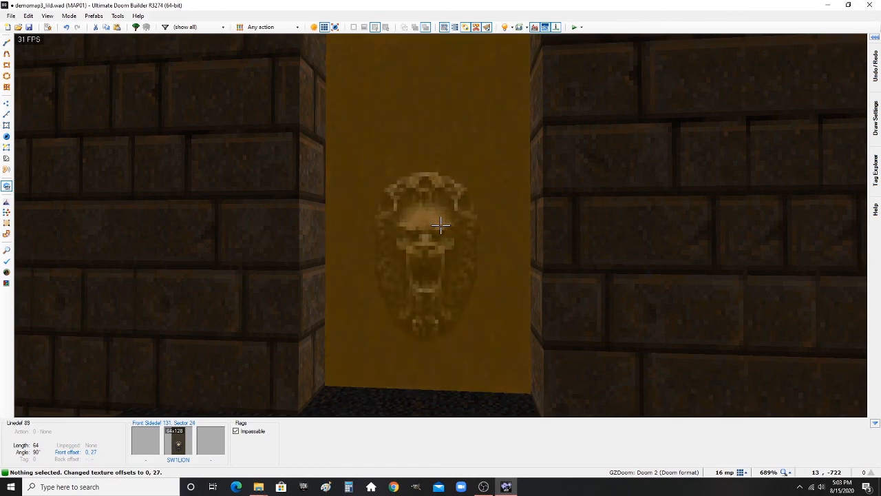
pyautogui.press('Up')
pyautogui.press('Up')
# - Auto-align the BRICK7 wall textures beside the lion switch alcove horizontally
pyautogui.press('d')
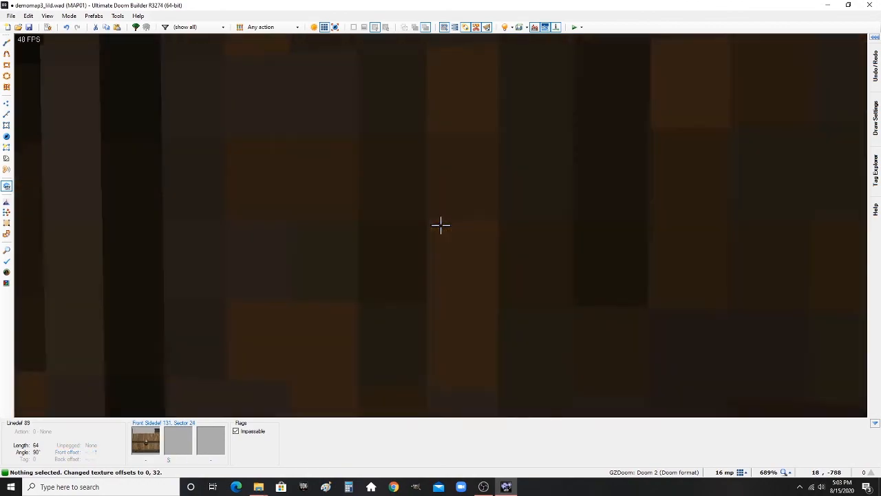
pyautogui.press('e')
pyautogui.press('s')
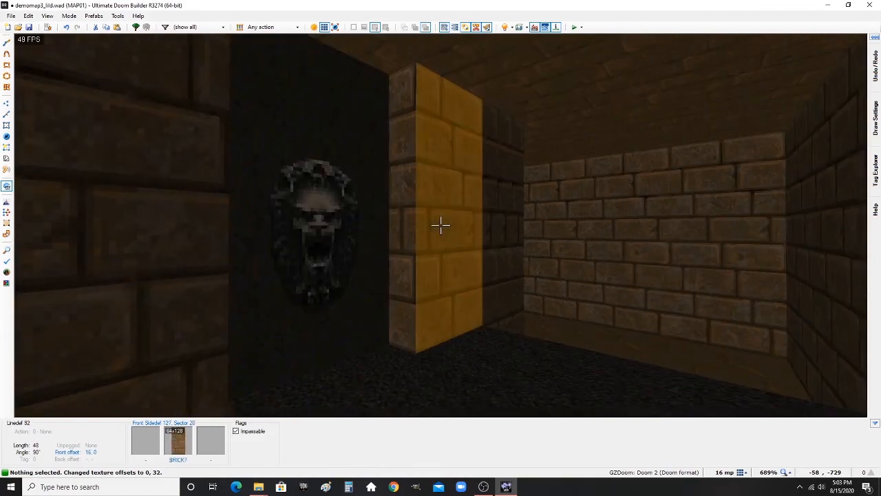
pyautogui.press('a')
pyautogui.press('s')
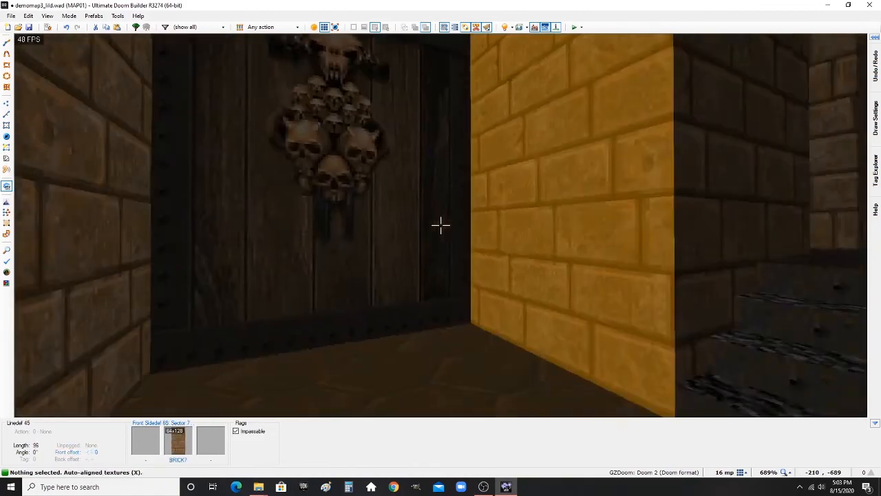
pyautogui.press('w')
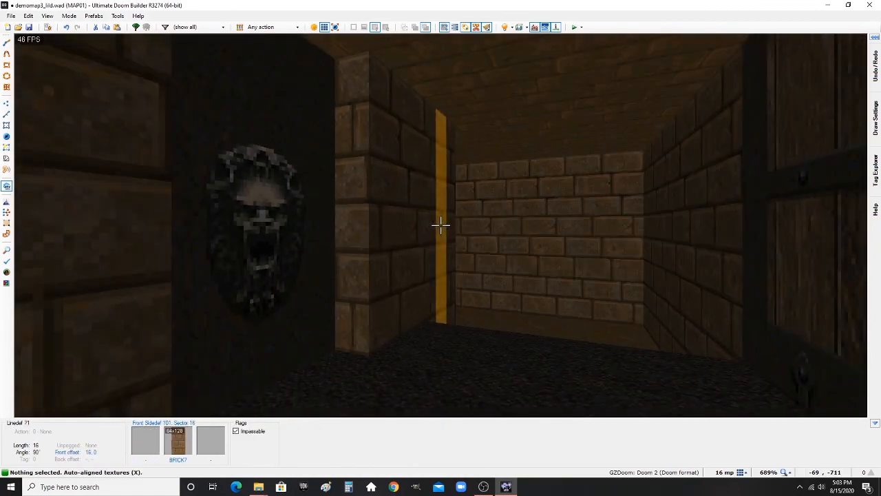
# - Give the SW1LION linedef at the back of the alcove a new tag, 1
pyautogui.press('q')
pyautogui.scroll(-8, 434, 237)
pyautogui.scroll(2, 487, 175)
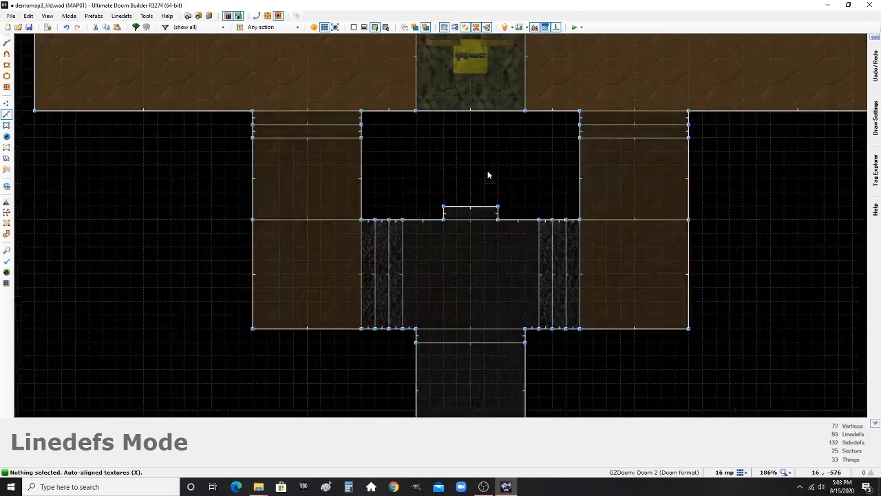
pyautogui.rightClick(463, 207)
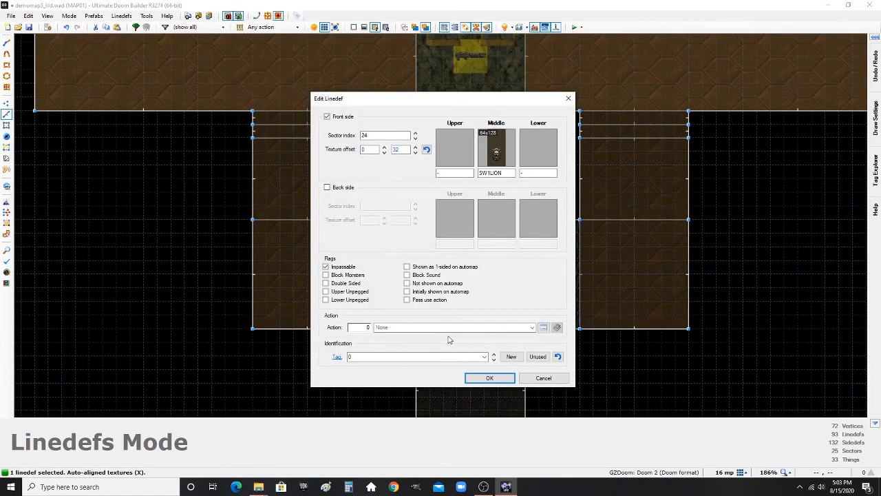
pyautogui.click(510, 356)
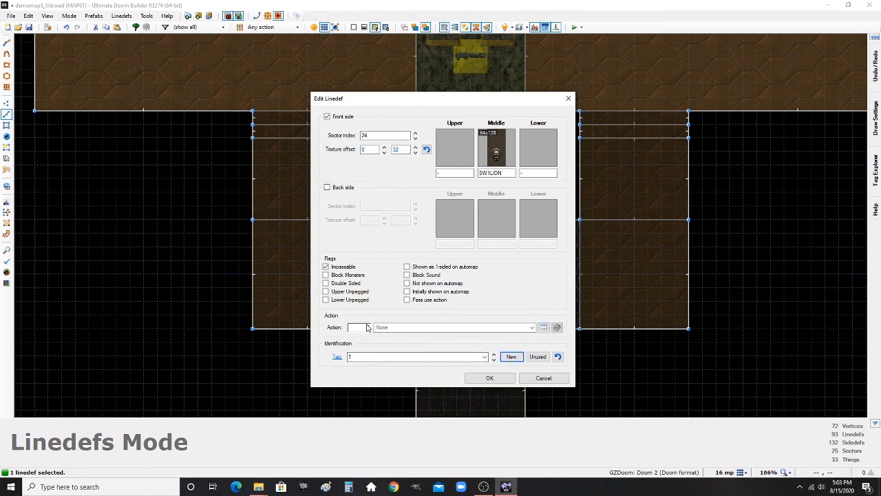
# - Assign action 103, S1 Door Open Stay, to the lion switch linedef and apply the linedef changes
pyautogui.click(543, 327)
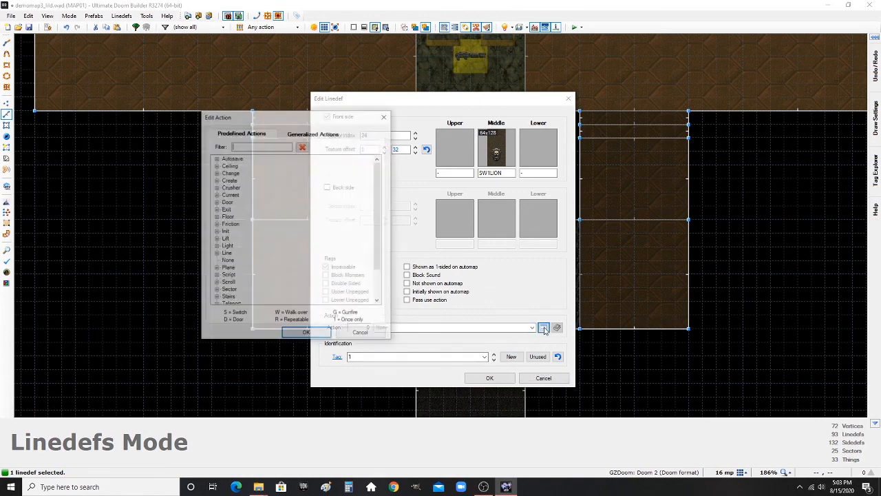
pyautogui.doubleClick(228, 203)
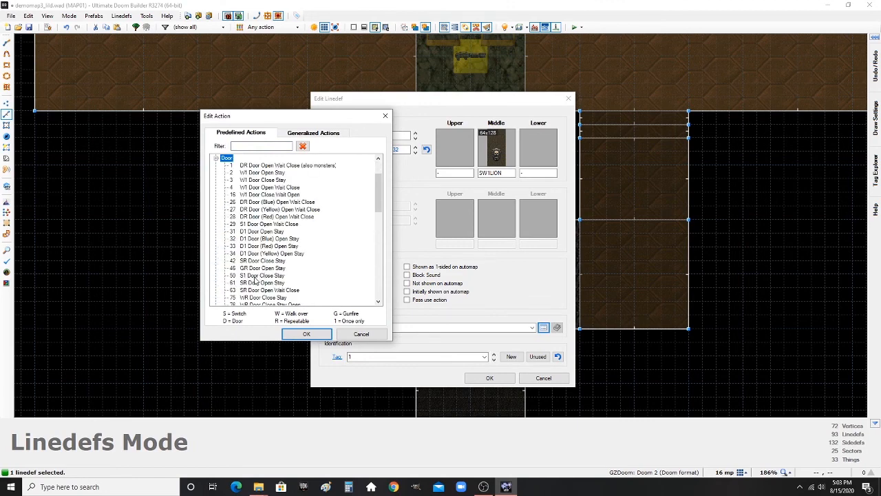
pyautogui.scroll(-1, 262, 283)
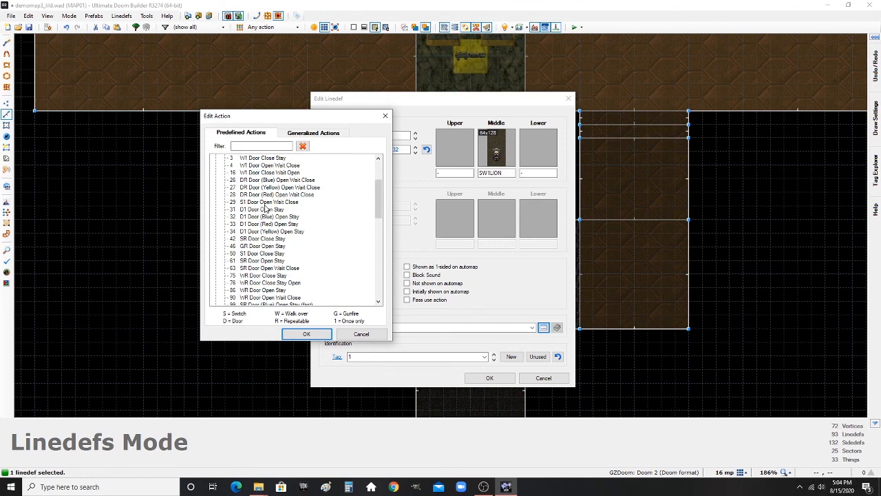
pyautogui.scroll(1, 267, 208)
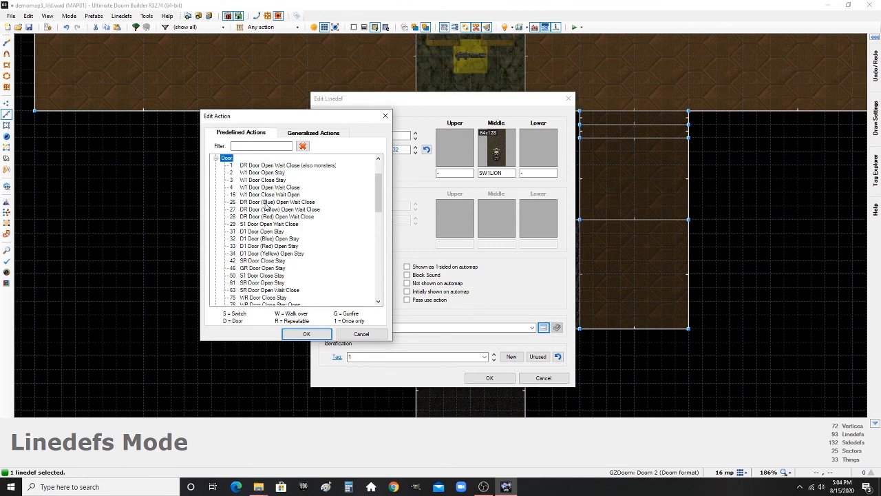
pyautogui.scroll(-3, 261, 214)
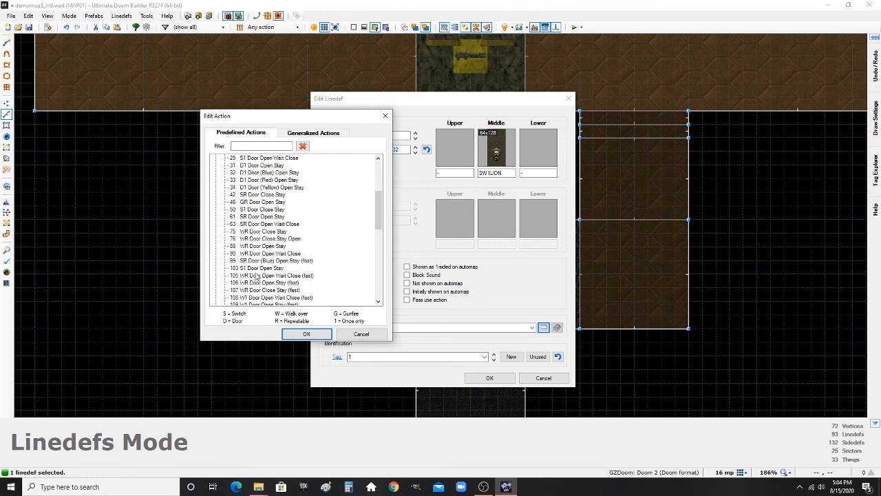
pyautogui.click(261, 268)
pyautogui.click(297, 334)
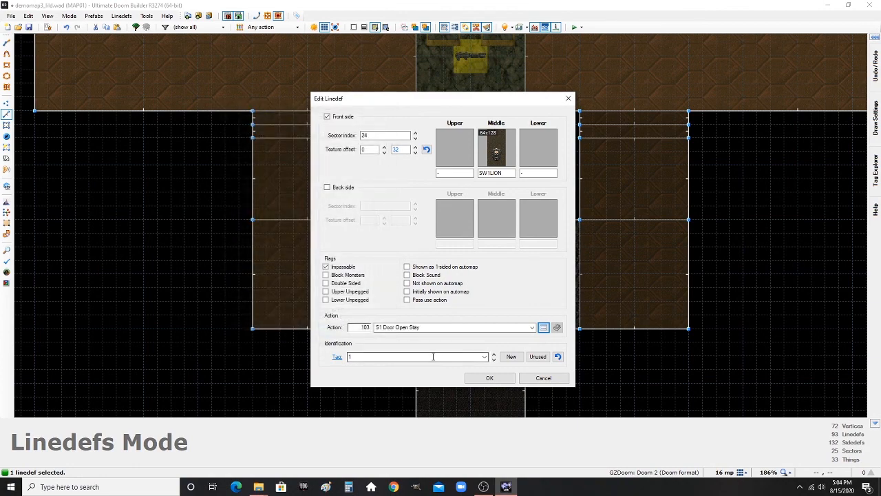
pyautogui.click(489, 378)
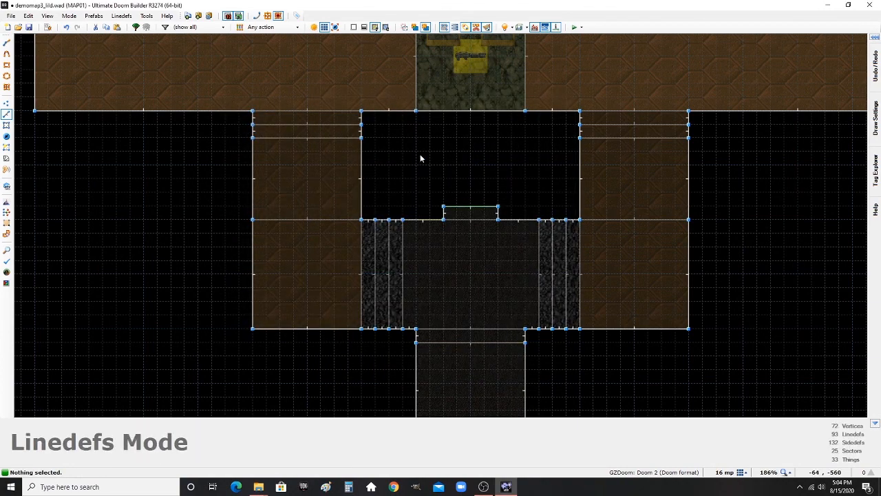
# - Set the tag of the thin door sector south of the stepped platform to 1
pyautogui.press('s')
pyautogui.rightClick(471, 339)
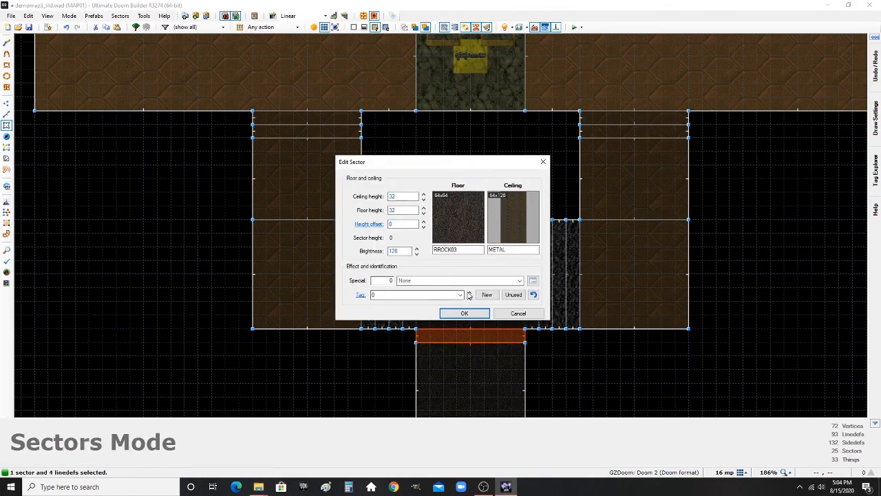
pyautogui.click(463, 314)
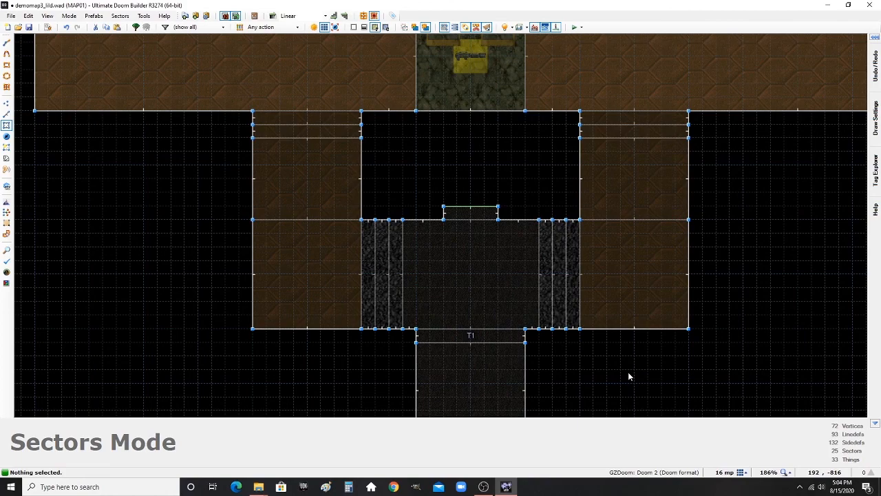
pyautogui.scroll(-4, 429, 309)
pyautogui.scroll(8, 478, 236)
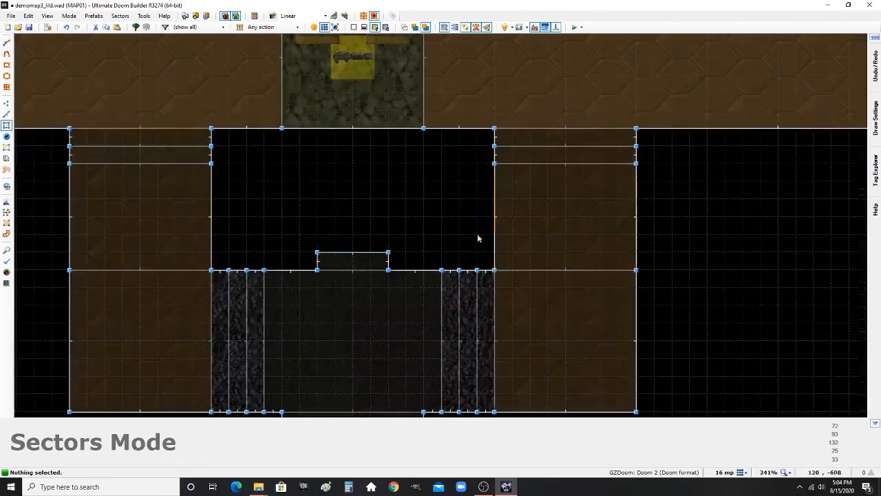
pyautogui.scroll(-3, 470, 284)
pyautogui.scroll(-3, 519, 289)
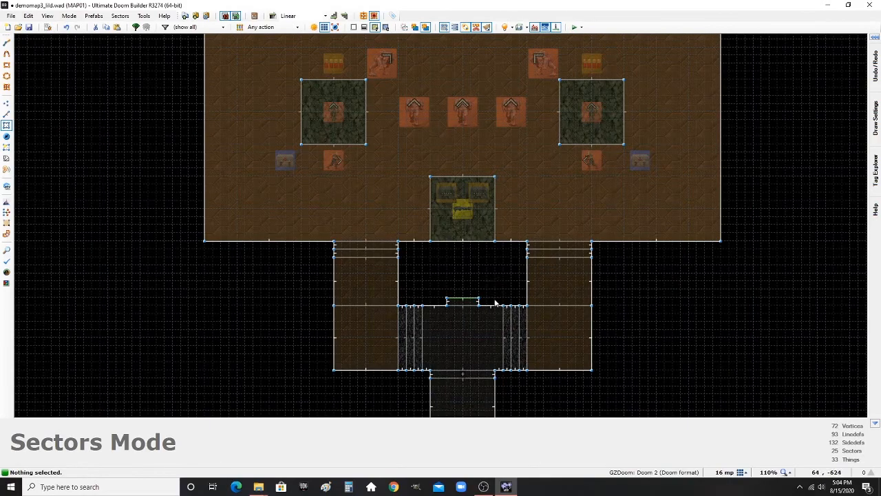
pyautogui.scroll(3, 482, 298)
pyautogui.scroll(-5, 494, 240)
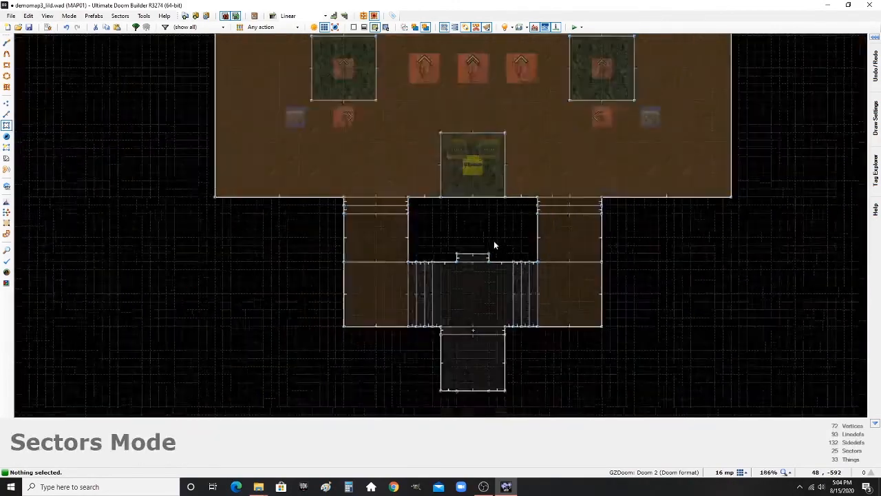
pyautogui.scroll(3, 435, 234)
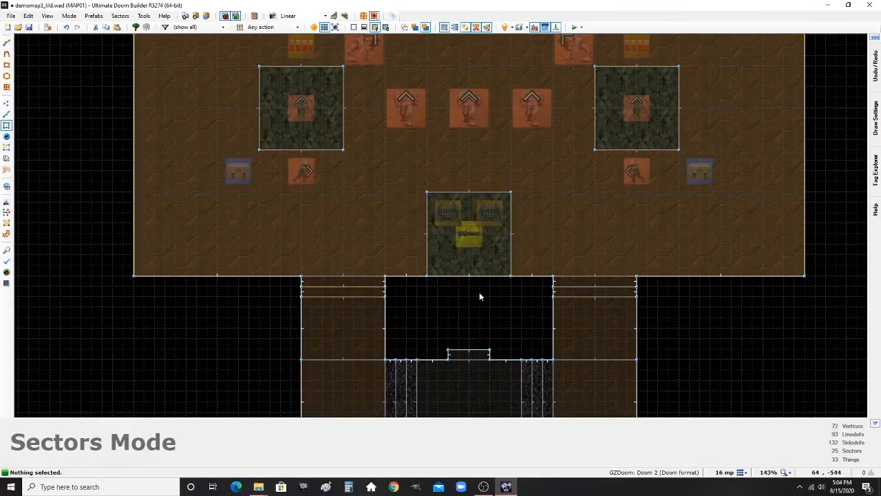
# - Give the west, north and east linedefs of the weapon pedestal at the main room's south wall a new tag, 2
pyautogui.press('l')
pyautogui.scroll(3, 464, 207)
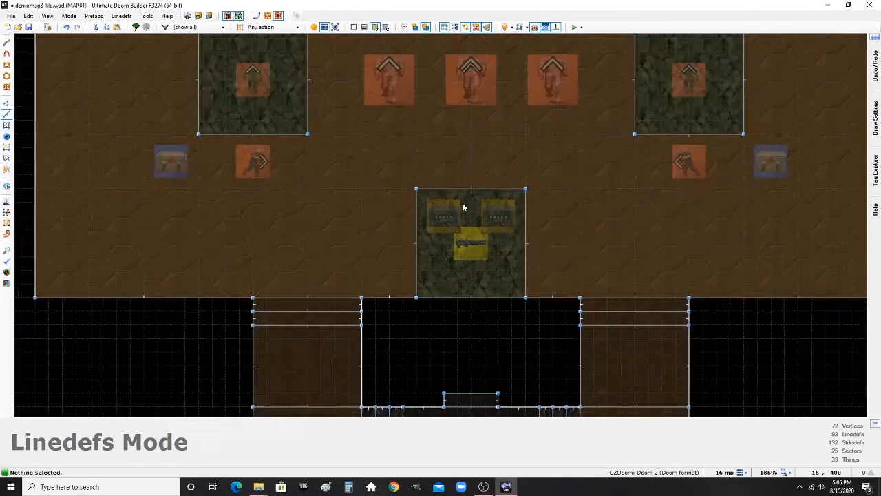
pyautogui.click(403, 260)
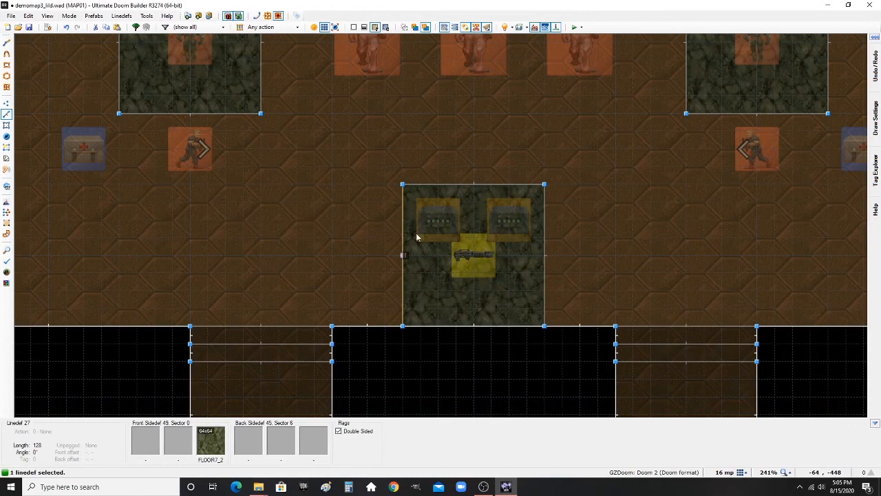
pyautogui.click(474, 185)
pyautogui.click(543, 253)
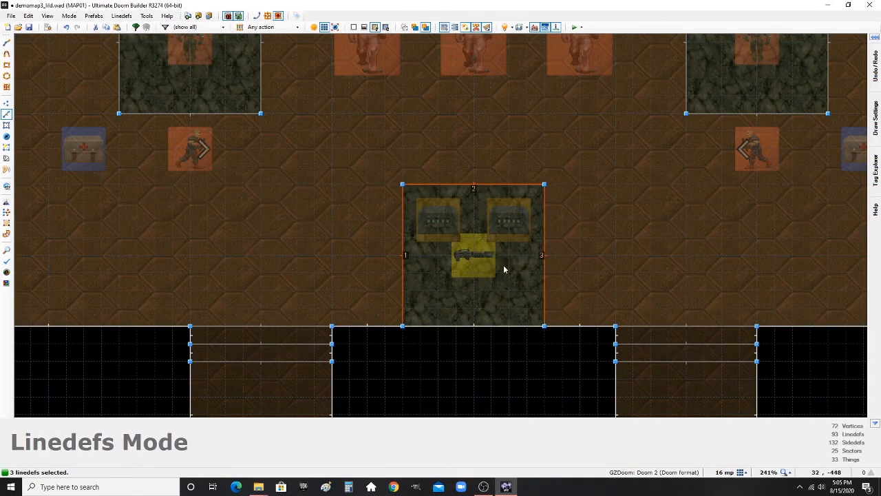
pyautogui.rightClick(545, 275)
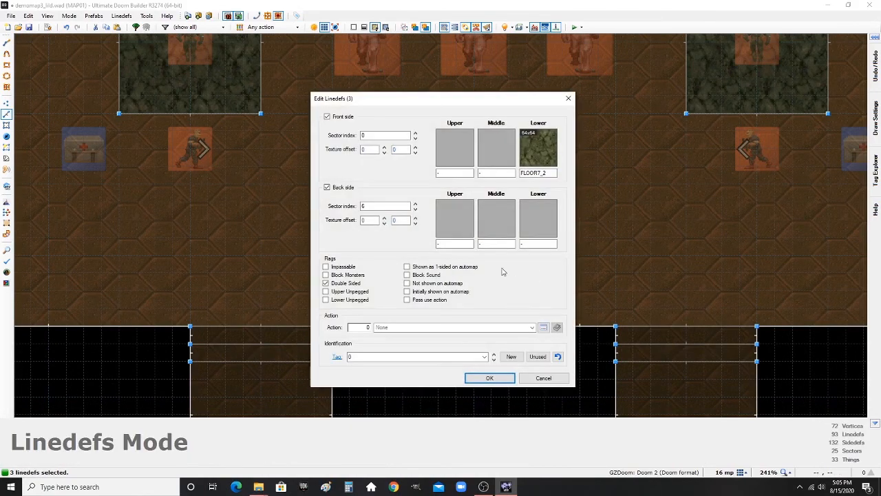
pyautogui.click(512, 358)
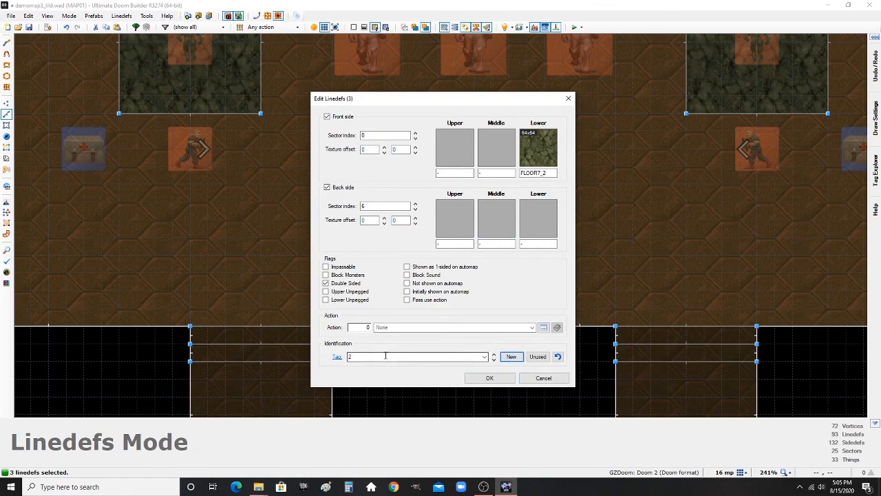
# - Assign action 109, W1 Door Open Stay (fast), to the weapon pedestal's three linedefs, apply it and clear the selection
pyautogui.click(543, 328)
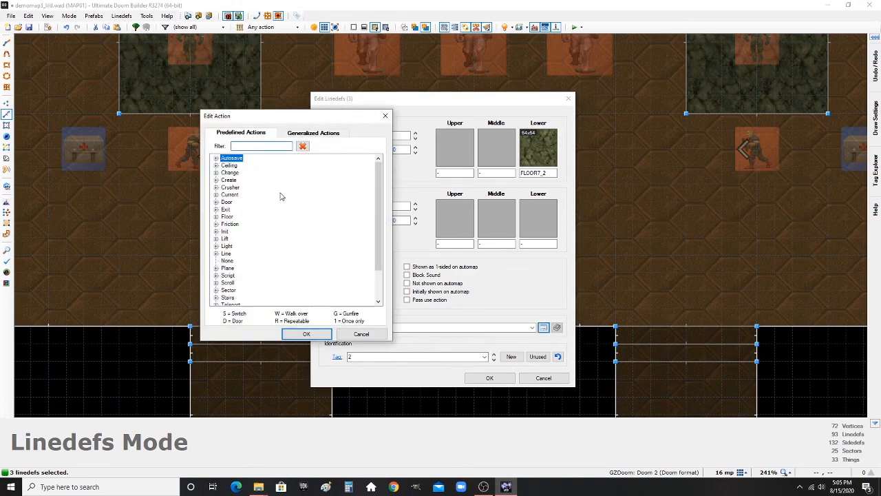
pyautogui.doubleClick(224, 203)
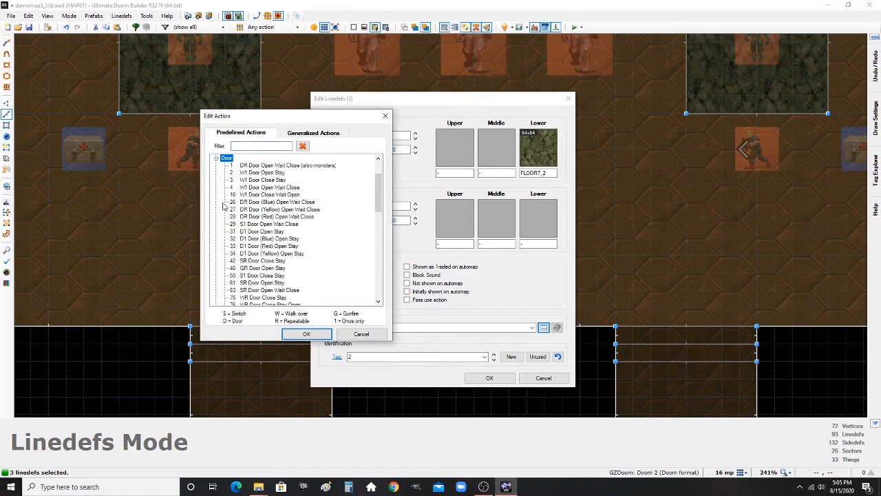
pyautogui.scroll(-2, 272, 279)
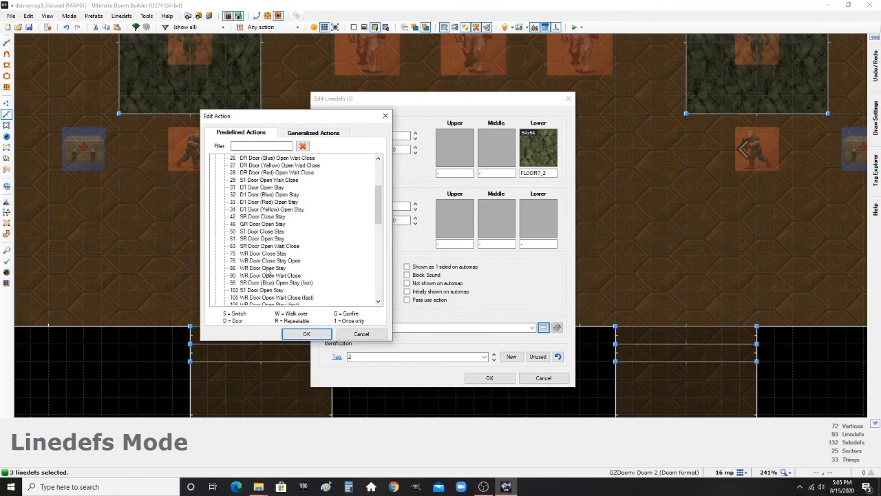
pyautogui.scroll(-2, 292, 280)
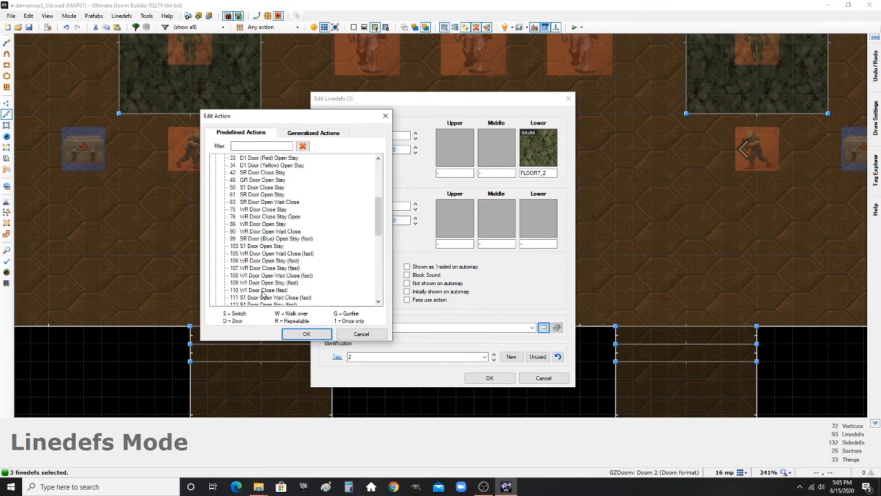
pyautogui.click(266, 283)
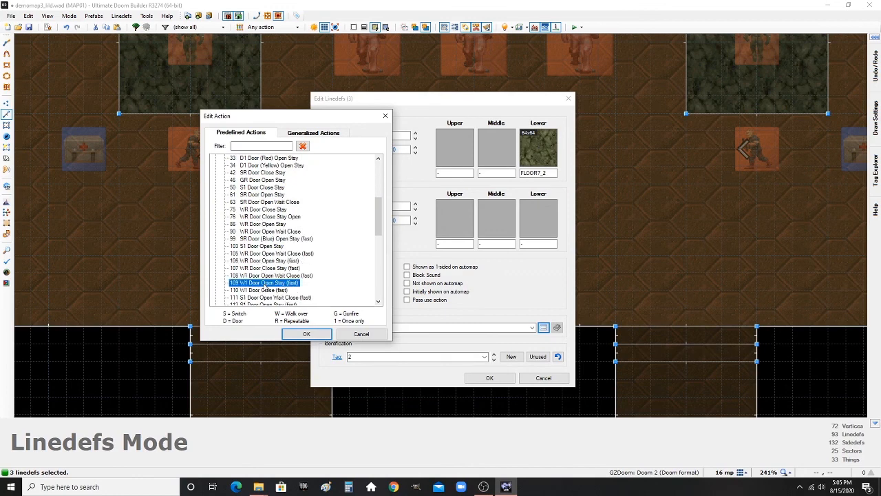
pyautogui.click(303, 335)
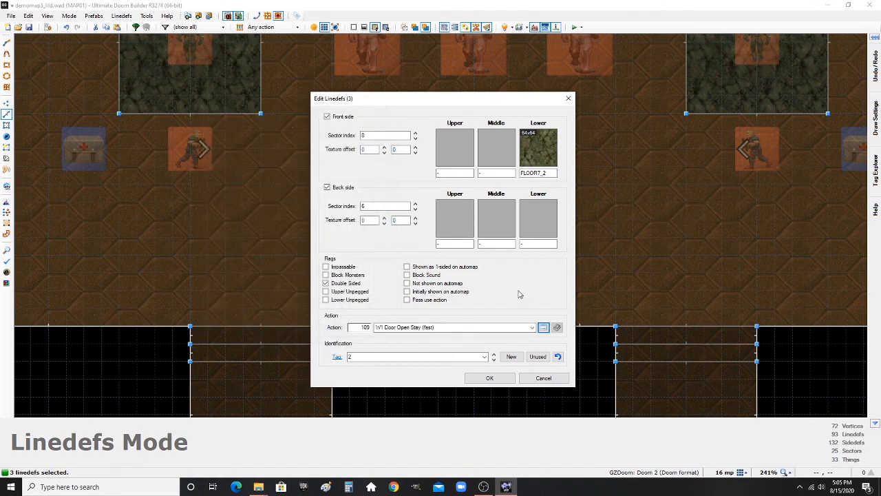
pyautogui.click(489, 378)
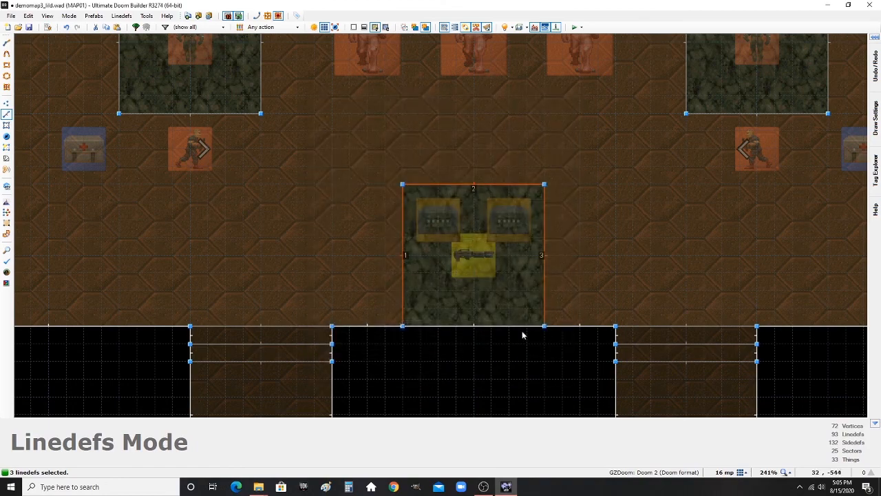
pyautogui.click(622, 242)
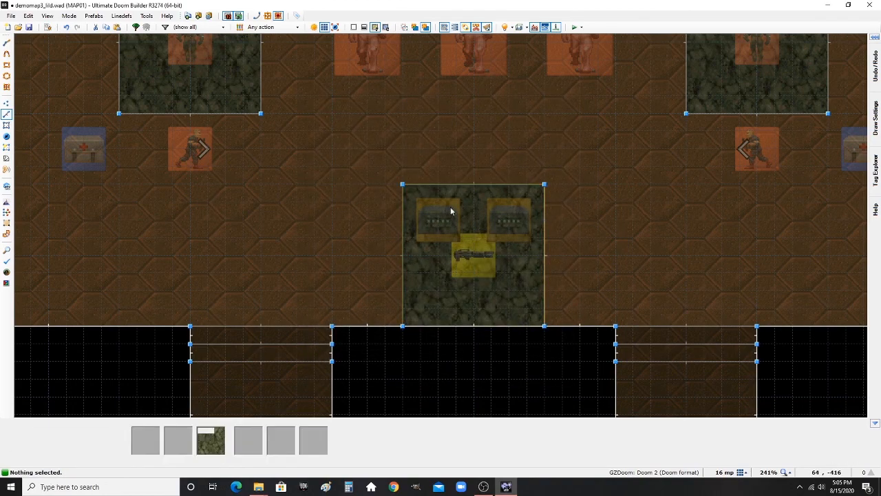
# - Set the tag of both thin door sectors at the corridor entrances south of the main room to 2, and save the map
pyautogui.scroll(-6, 414, 226)
pyautogui.scroll(3, 435, 226)
pyautogui.press('s')
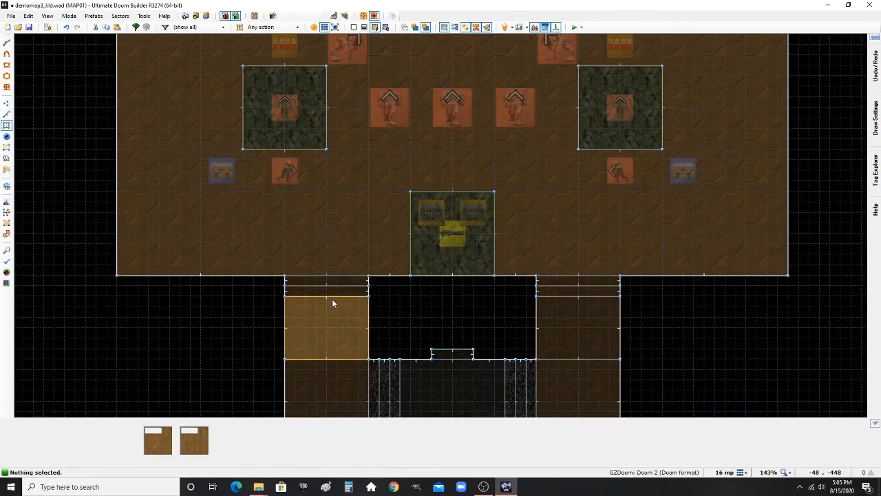
pyautogui.click(331, 292)
pyautogui.click(564, 289)
pyautogui.rightClick(564, 289)
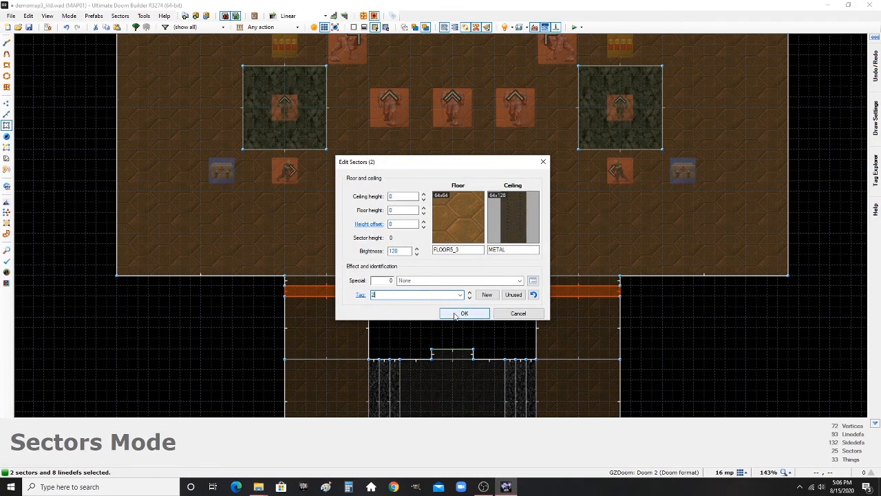
pyautogui.click(455, 315)
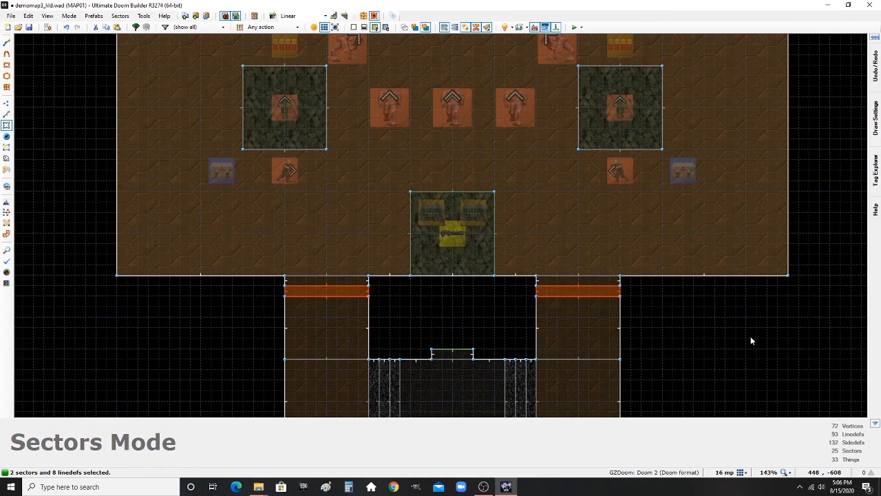
pyautogui.click(751, 338)
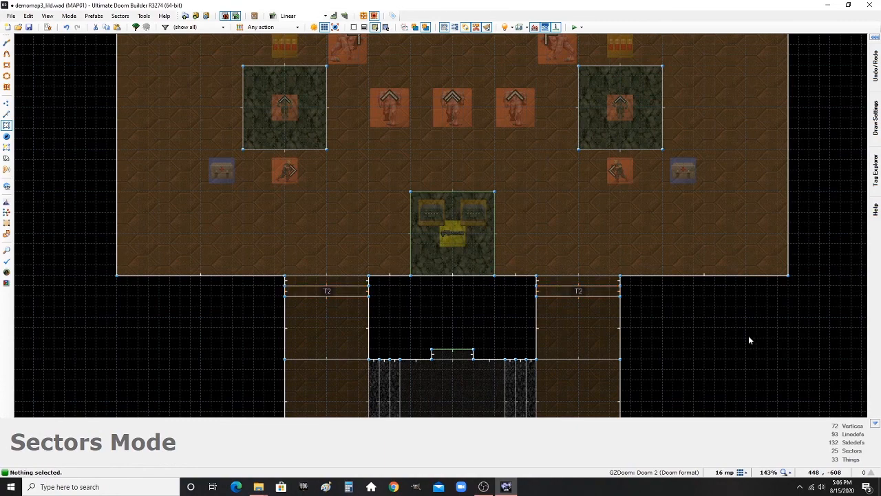
pyautogui.hotkey('ctrl', 's')
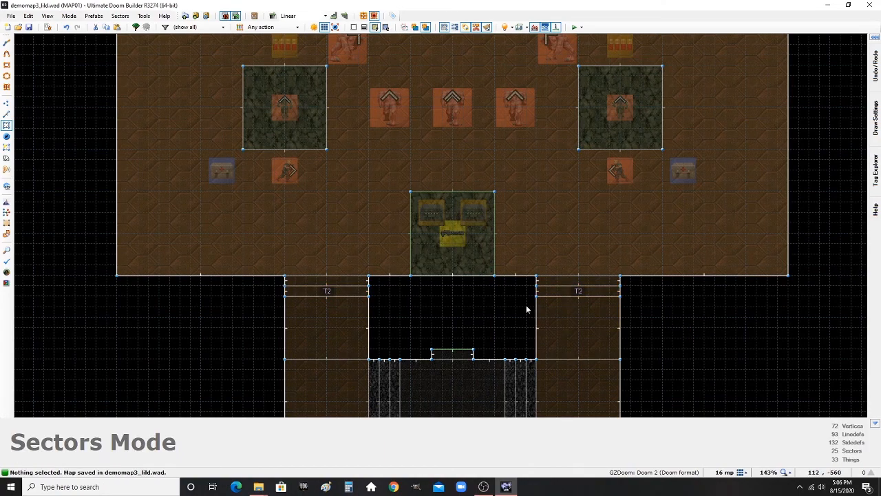
pyautogui.scroll(-3, 577, 328)
pyautogui.scroll(4, 592, 303)
pyautogui.scroll(-4, 576, 303)
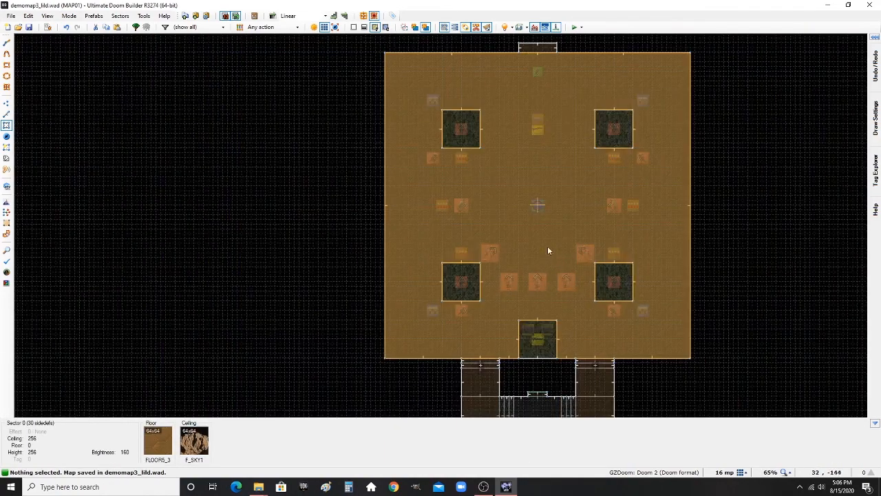
# - Examine the main room in 3D, from the monsters and door recesses at the south end to the player start
pyautogui.scroll(3, 529, 195)
pyautogui.press('l')
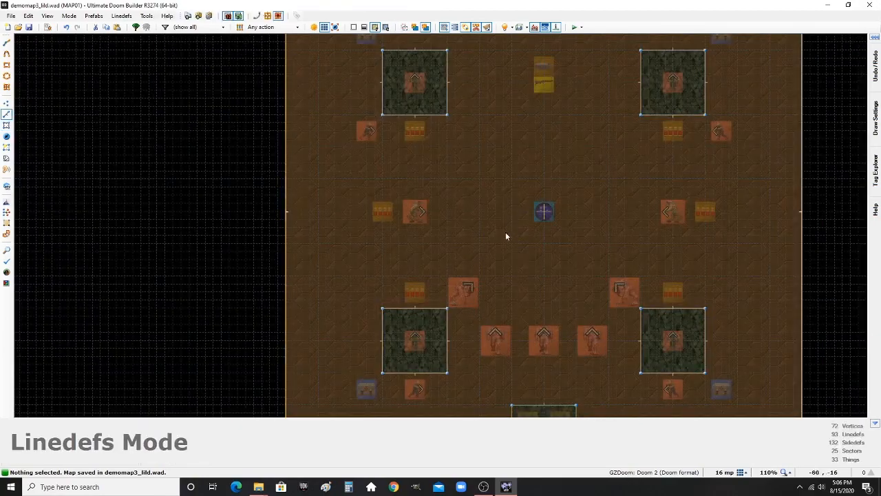
pyautogui.press('q')
pyautogui.press('g')
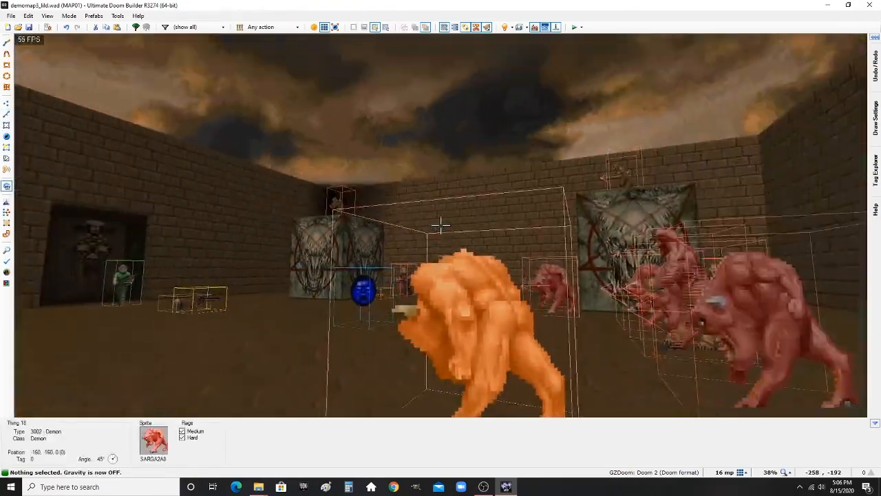
pyautogui.press('w')
pyautogui.press('w')
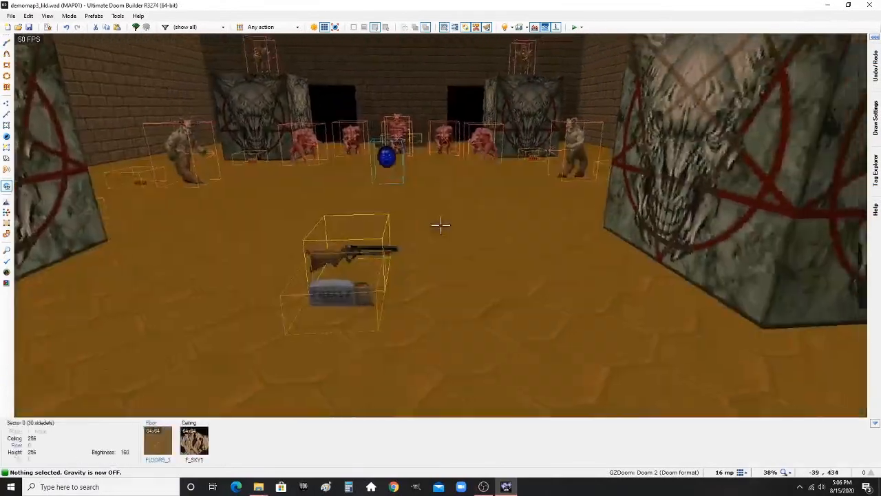
pyautogui.press('s')
pyautogui.press('w')
pyautogui.press('d')
pyautogui.press('s')
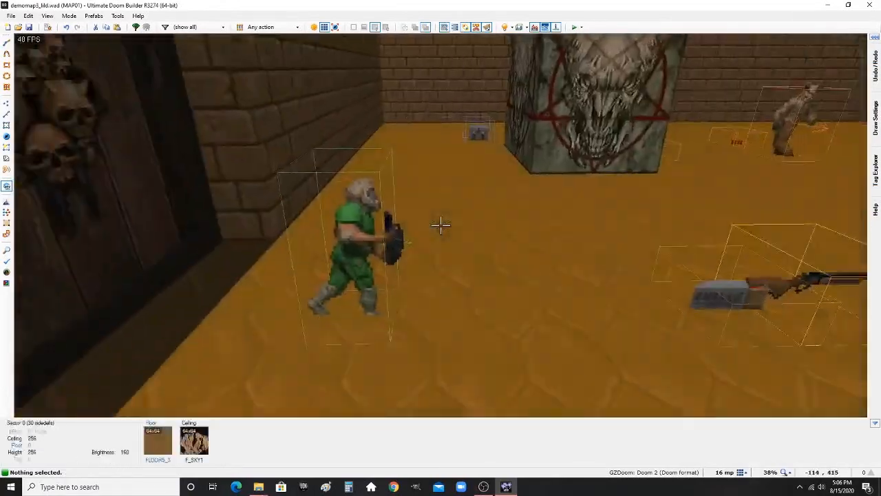
pyautogui.press('w')
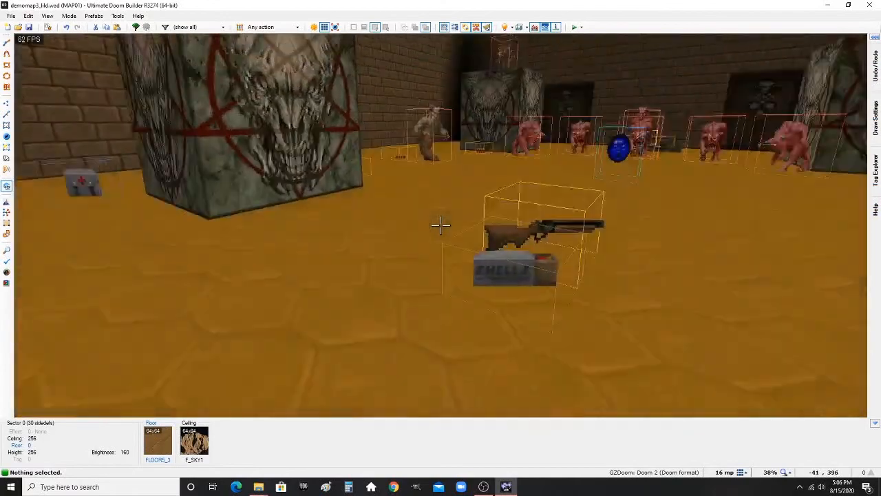
pyautogui.press('s')
pyautogui.press('s')
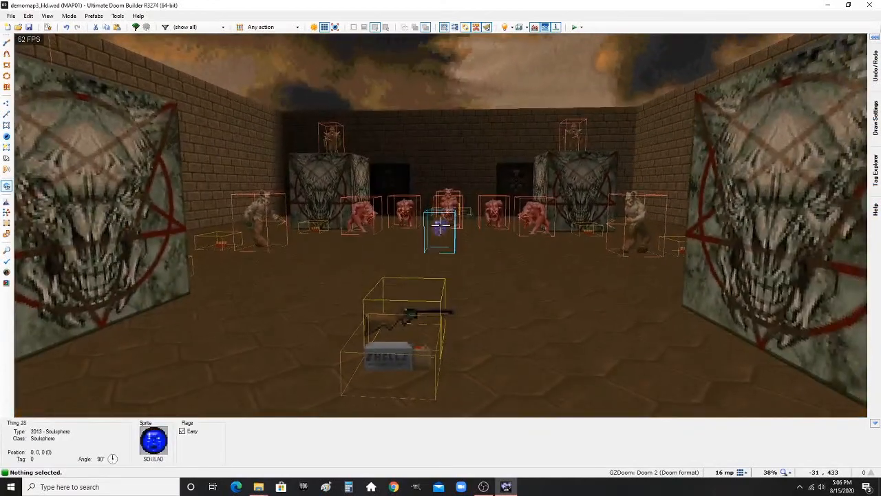
pyautogui.press('w')
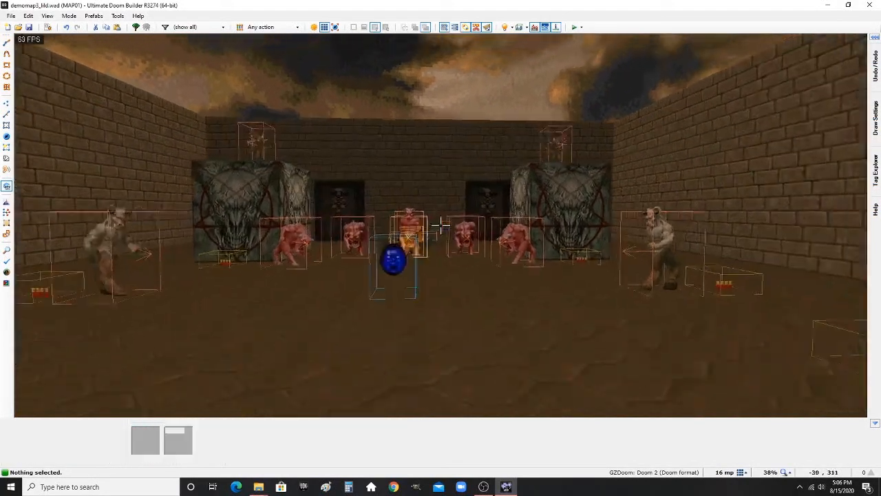
pyautogui.press('w')
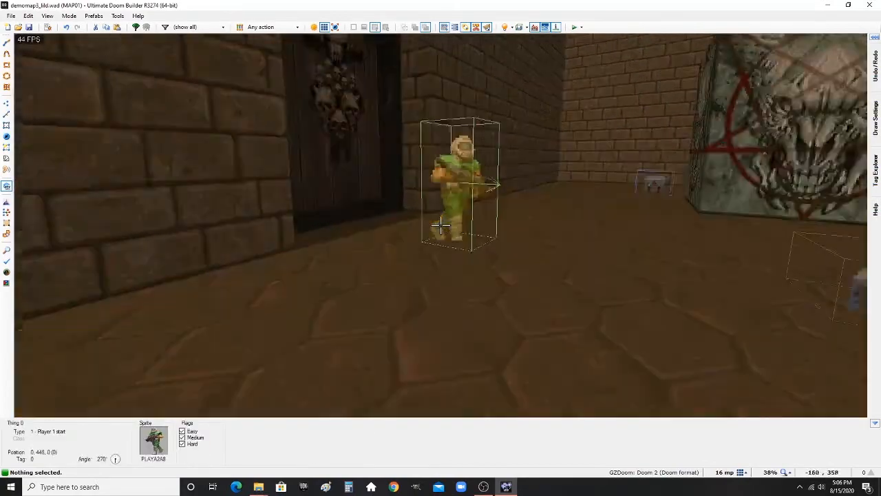
pyautogui.press('g')
pyautogui.press('q')
pyautogui.press('q')
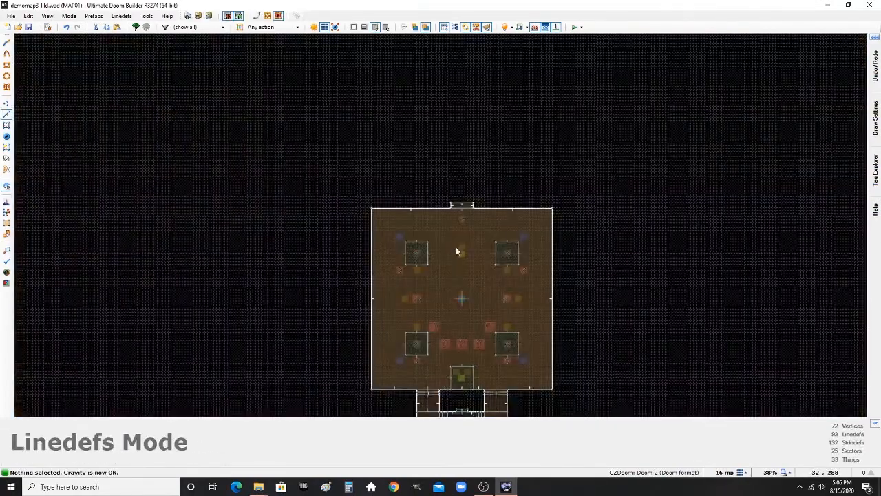
# - Draw two nested three-sided outlines around the player start from the north wall: outer 192 by 128, inner 128 by 96
pyautogui.scroll(6, 451, 250)
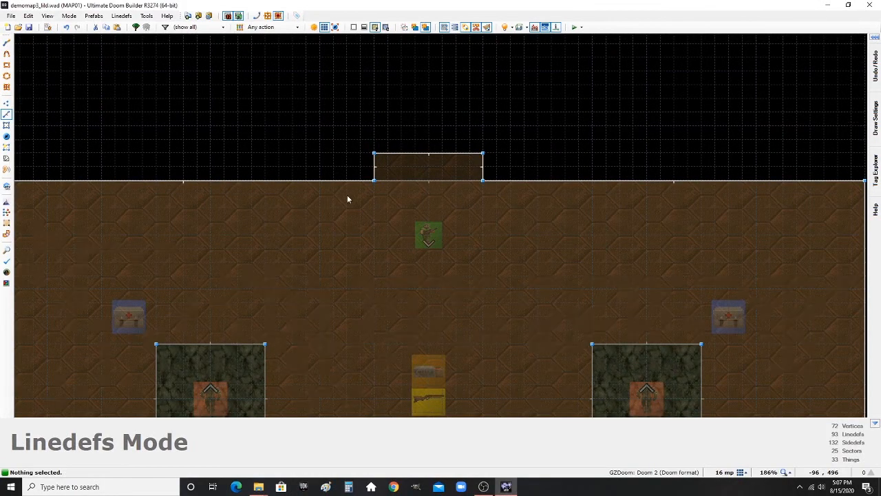
pyautogui.scroll(3, 347, 195)
pyautogui.press('d')
pyautogui.click(346, 163)
pyautogui.scroll(-3, 343, 195)
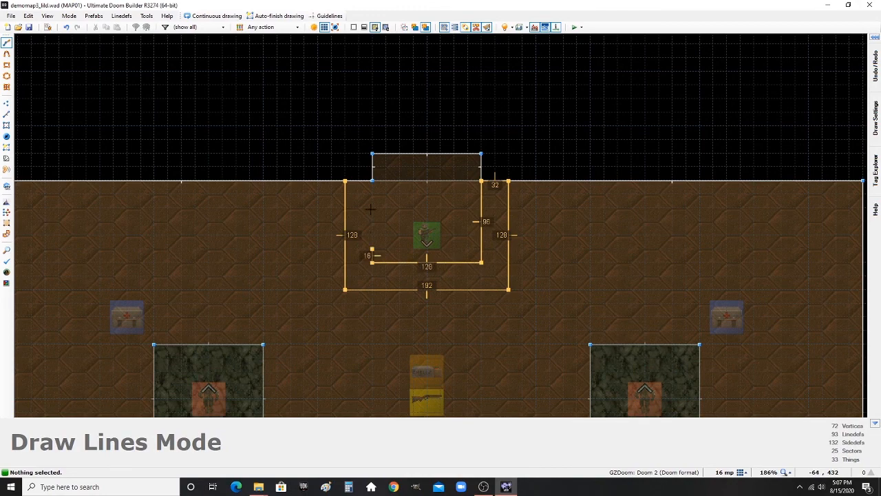
pyautogui.click(346, 182)
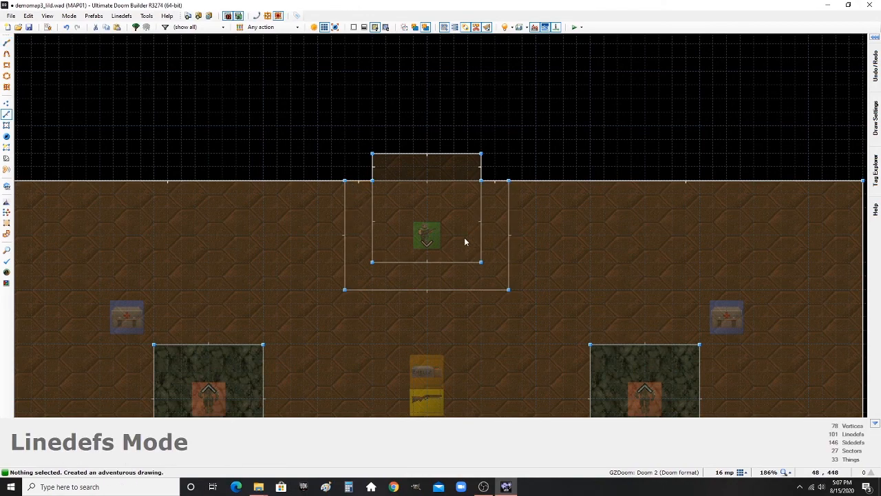
# - Insert two vertices on the inner outline's south line, 32 units in from each corner
pyautogui.press('v')
pyautogui.scroll(1, 424, 264)
pyautogui.scroll(1, 424, 264)
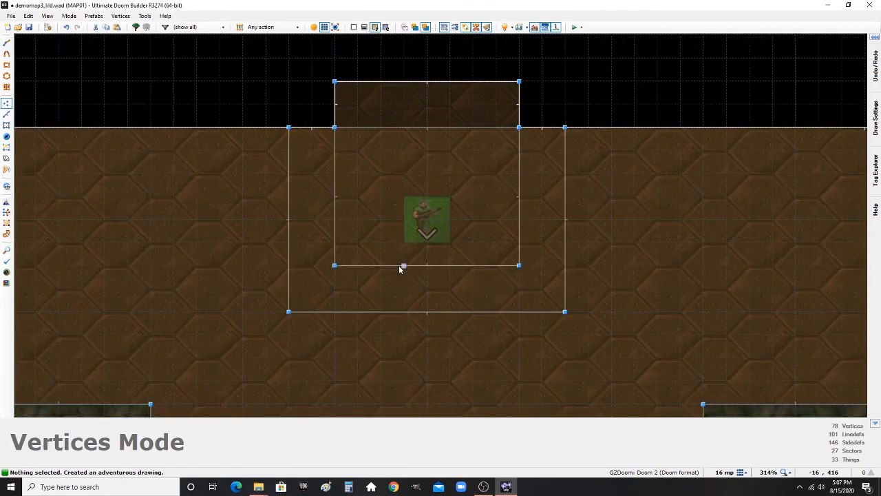
pyautogui.rightClick(379, 265)
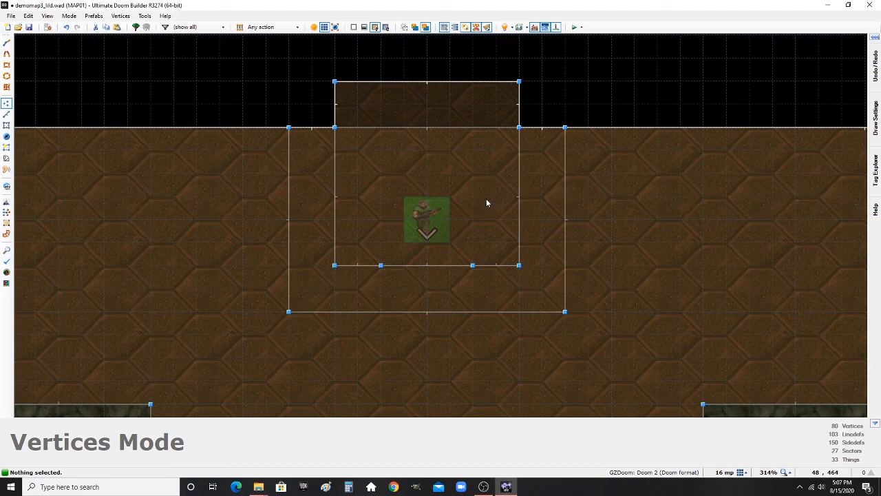
# - Set the floor texture of the U-shaped sector around the player start to RROCK03
pyautogui.press('w')
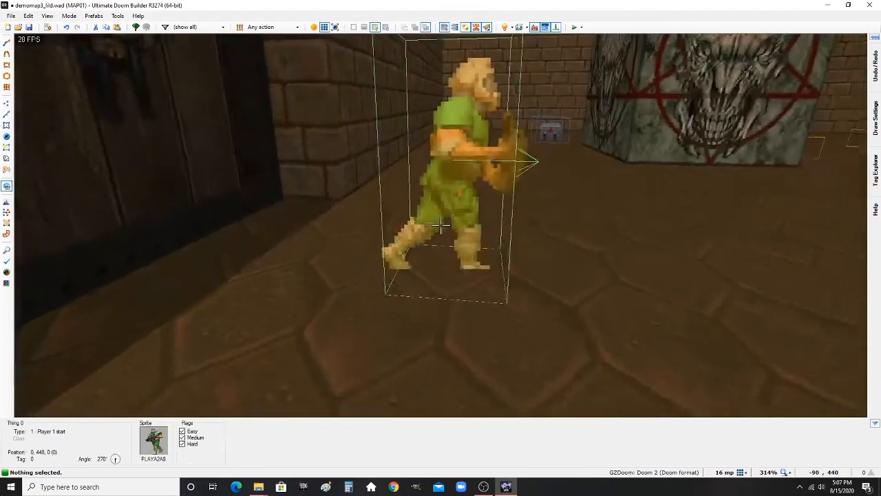
pyautogui.press('g')
pyautogui.press('d')
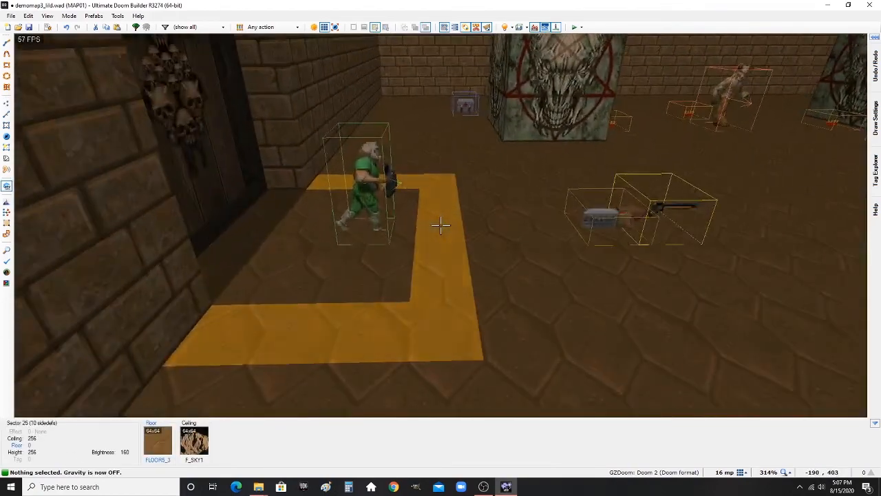
pyautogui.rightClick(440, 225)
pyautogui.click(463, 210)
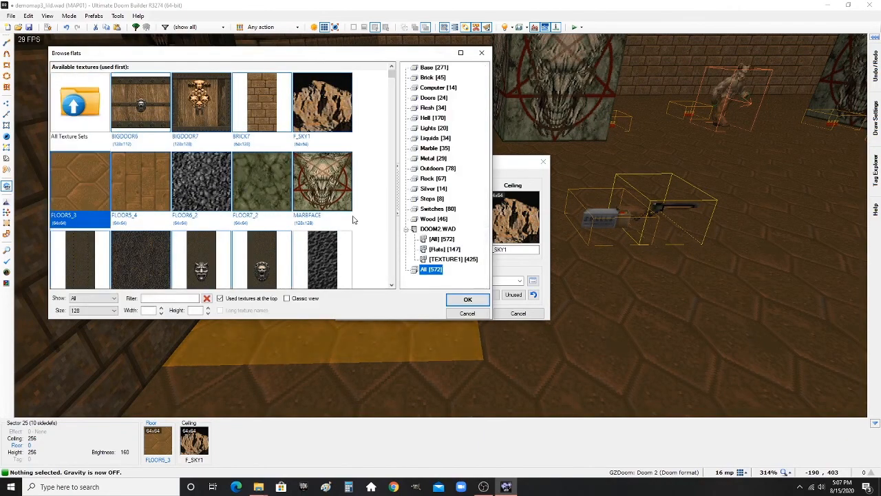
pyautogui.click(213, 207)
pyautogui.scroll(-1, 201, 212)
pyautogui.doubleClick(145, 194)
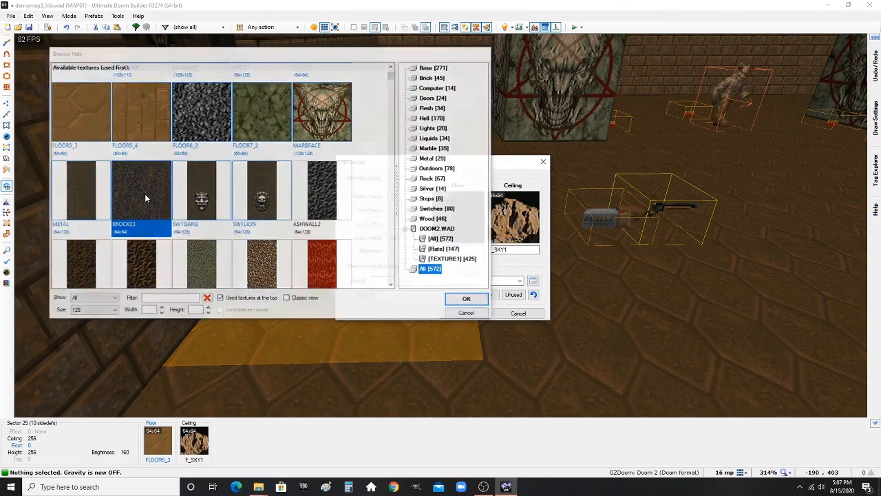
pyautogui.press('Return')
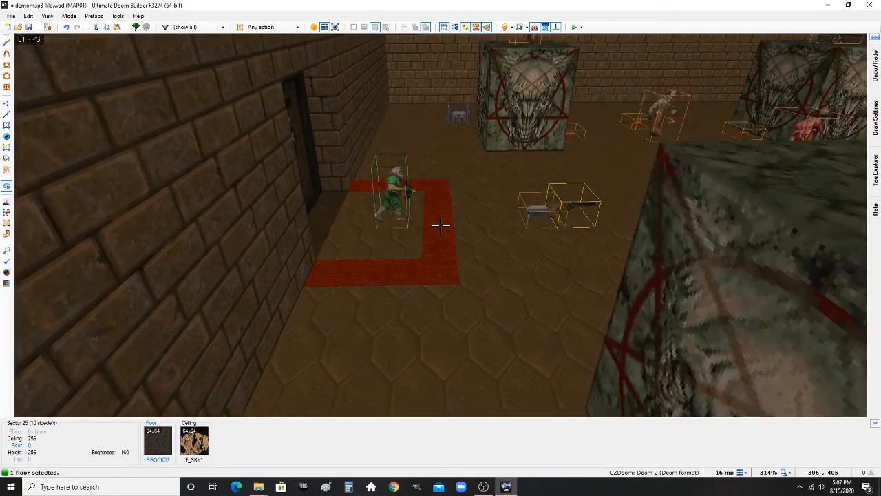
# - Raise the floor of the U-shaped sector around the player start to a height of 128
pyautogui.scroll(6, 441, 224)
pyautogui.press('e')
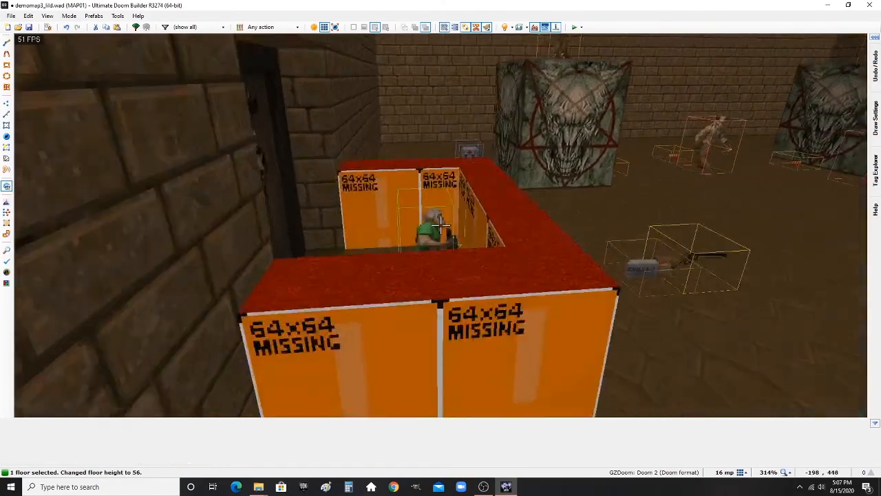
pyautogui.scroll(1, 440, 225)
pyautogui.press('d')
pyautogui.press('e')
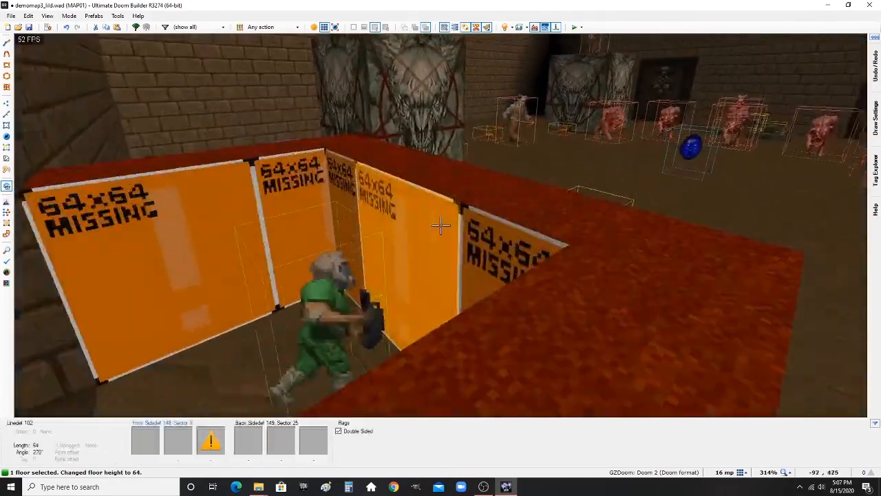
pyautogui.press('f')
pyautogui.press('d')
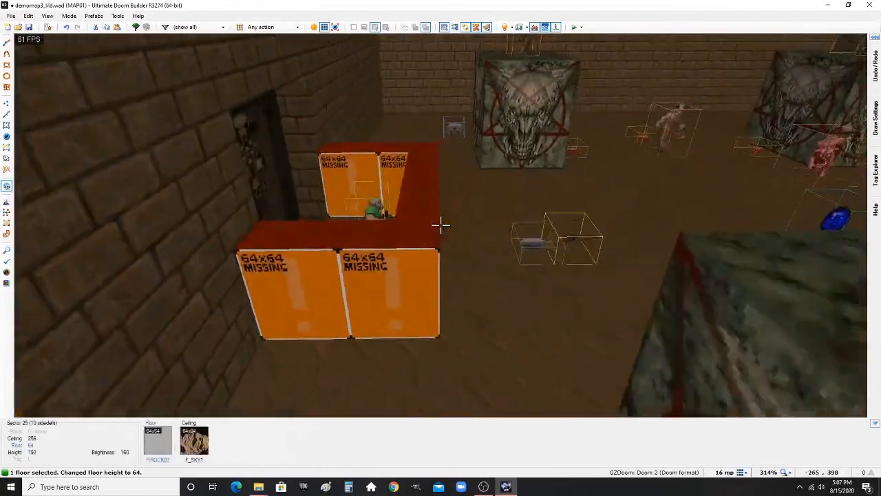
pyautogui.press('e')
pyautogui.press('d')
pyautogui.scroll(4, 441, 225)
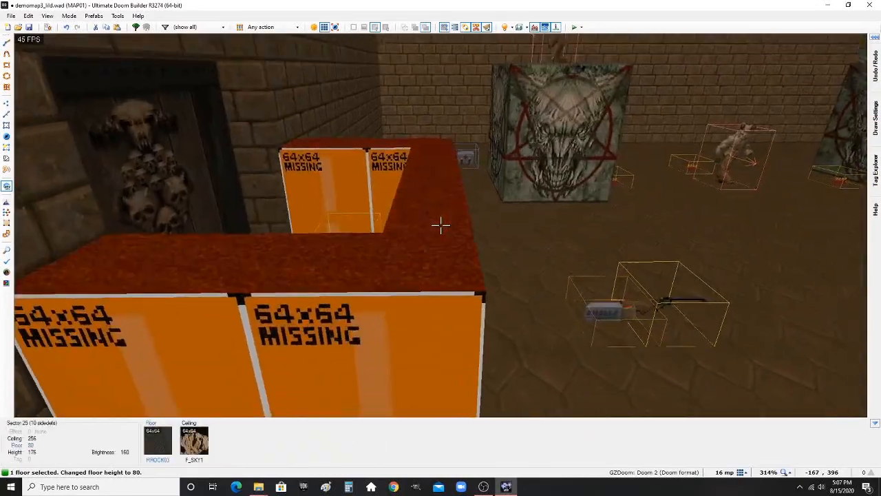
pyautogui.press('d')
pyautogui.scroll(3, 440, 225)
pyautogui.press('c')
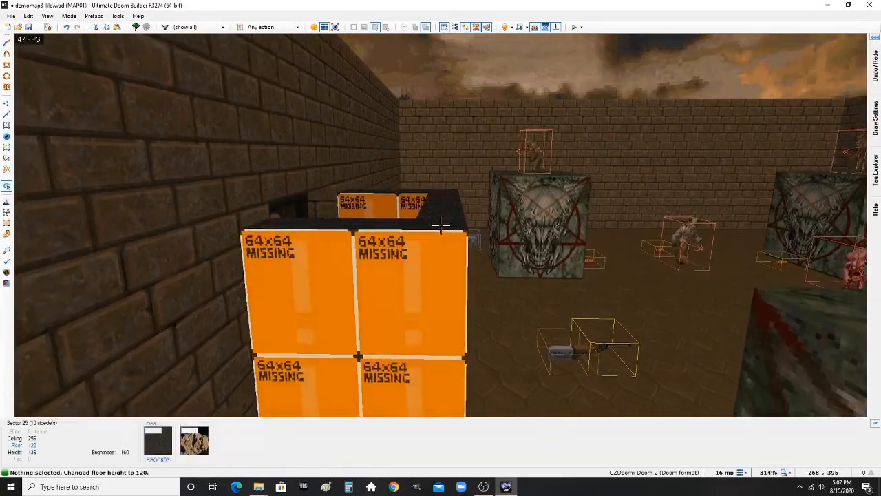
pyautogui.press('e')
pyautogui.scroll(1, 440, 225)
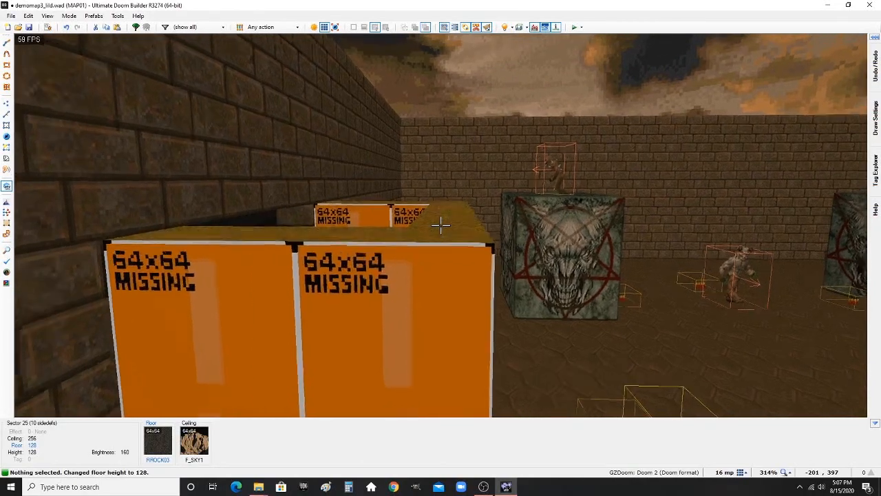
# - Lower the main room's sky ceiling to a height of 224
pyautogui.press('g')
pyautogui.press('s')
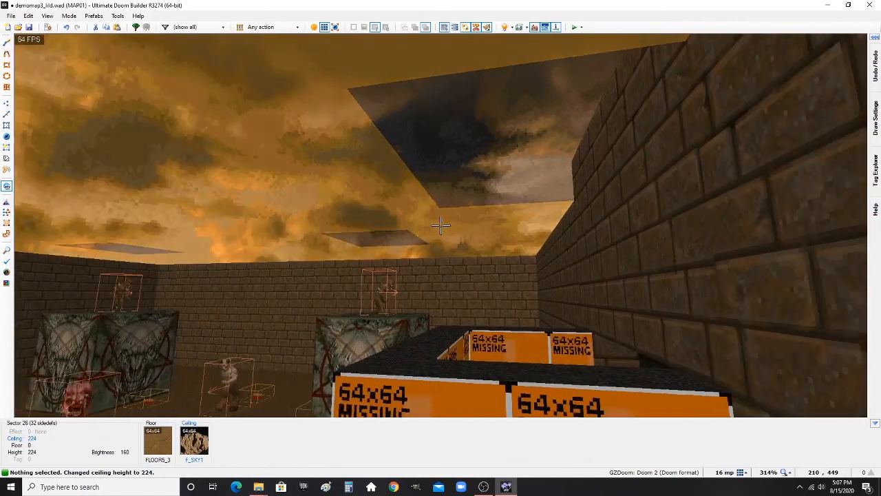
# - Undo the last ceiling height change and lower the two ceiling sections over the start enclosure to 144
pyautogui.middleClick(440, 225)
pyautogui.hotkey('ctrl', 'z')
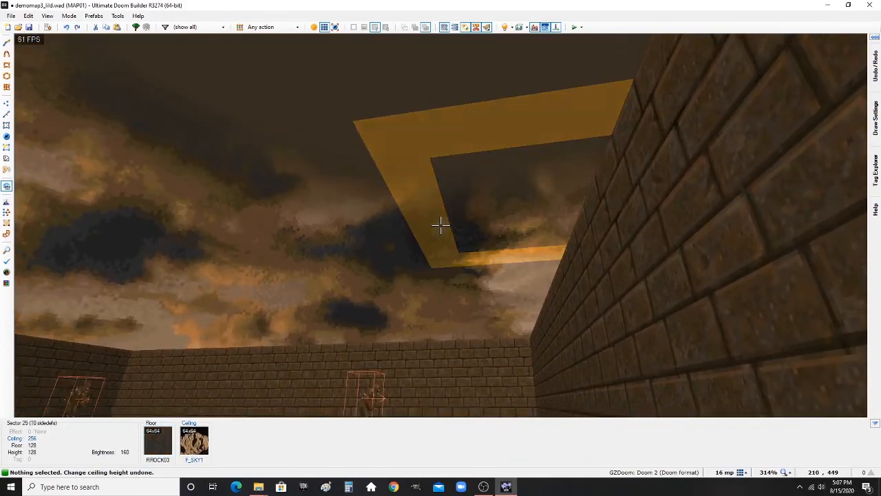
pyautogui.click(441, 224)
pyautogui.click(441, 225)
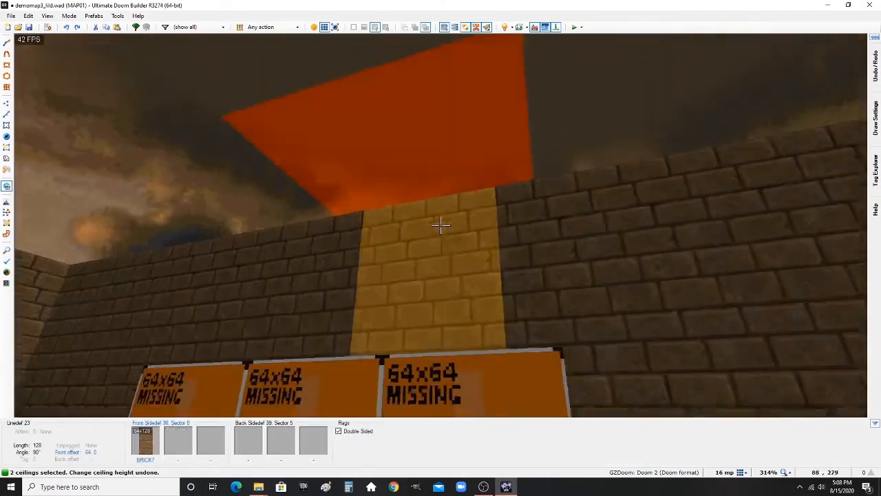
pyautogui.press('c')
pyautogui.click(441, 225)
pyautogui.click(440, 225)
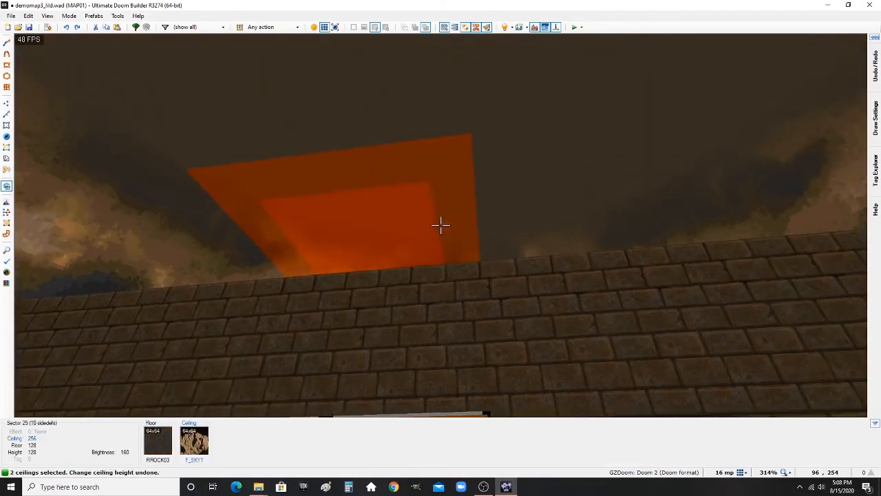
pyautogui.scroll(-6, 440, 225)
pyautogui.scroll(-7, 441, 225)
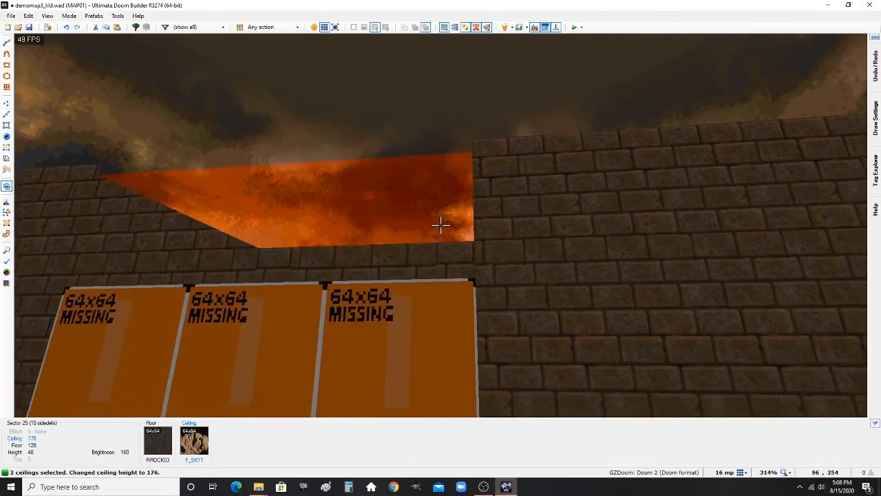
pyautogui.scroll(-1, 440, 225)
# - Change the ceiling texture of both selected sectors to FLOOR5_4
pyautogui.press('e')
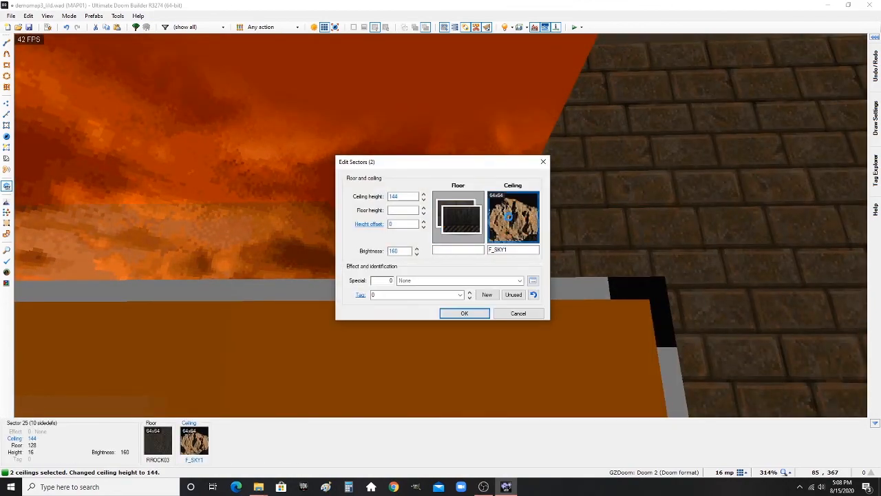
pyautogui.click(508, 216)
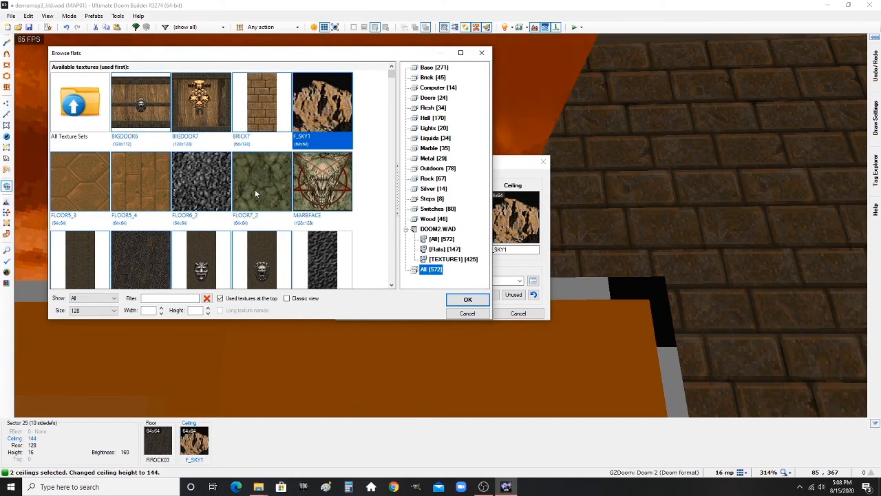
pyautogui.doubleClick(143, 186)
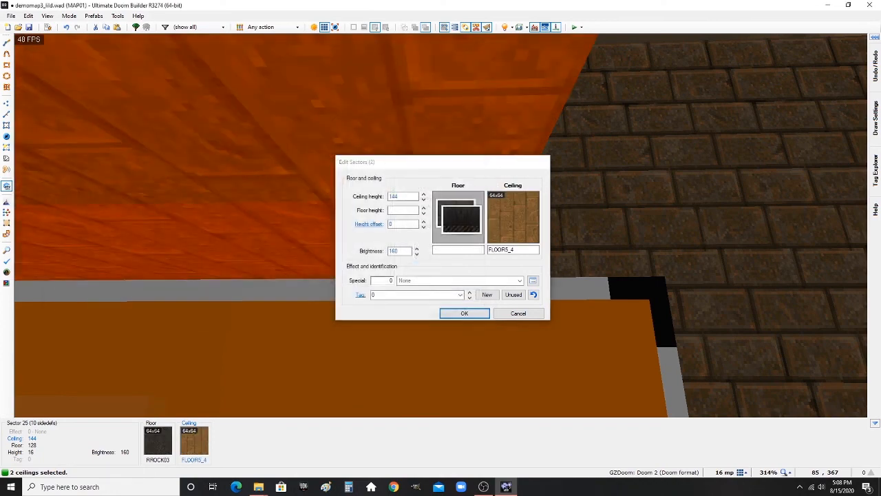
# - Lower both selected ceilings to 128 and clear the selection
pyautogui.scroll(-1, 440, 225)
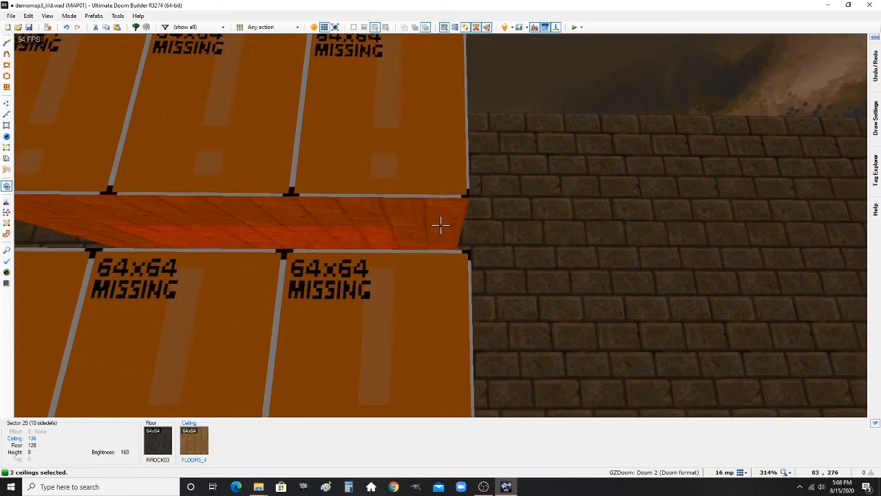
pyautogui.scroll(-1, 440, 225)
pyautogui.press('e')
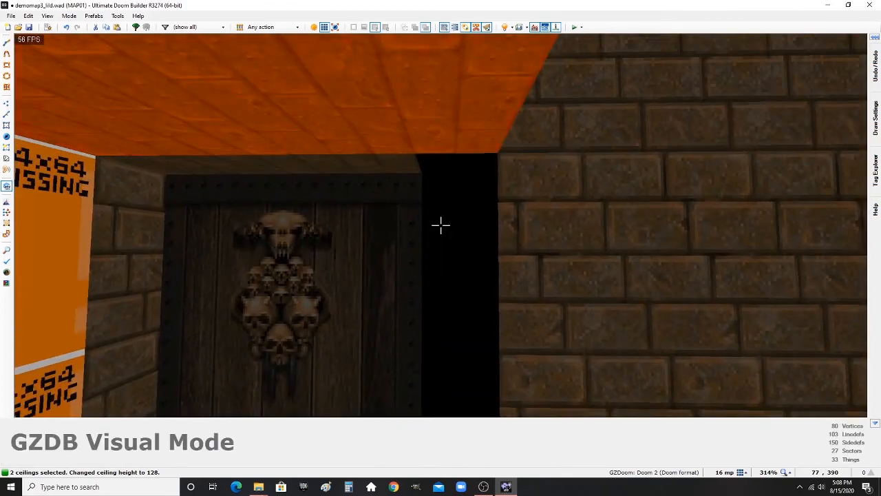
pyautogui.press('c')
# - Paste the BRICK7 texture onto the missing upper walls on the outside of the start enclosure
pyautogui.press('w')
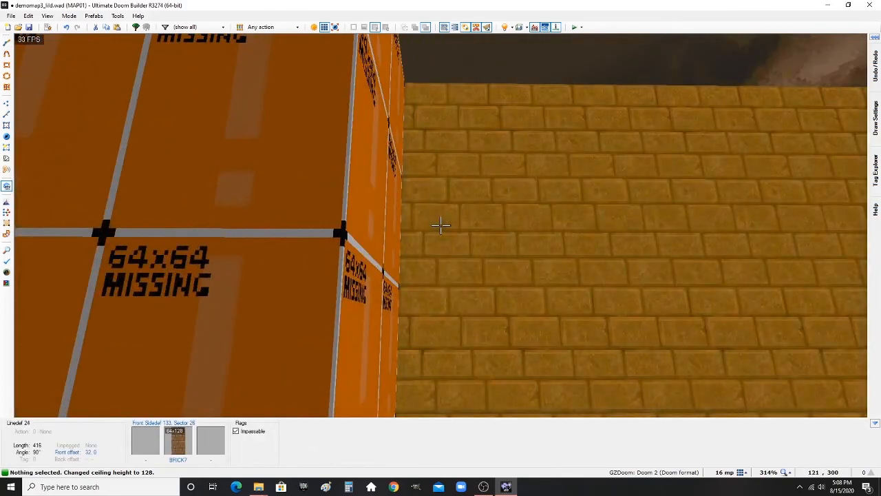
pyautogui.hotkey('ctrl', 'v')
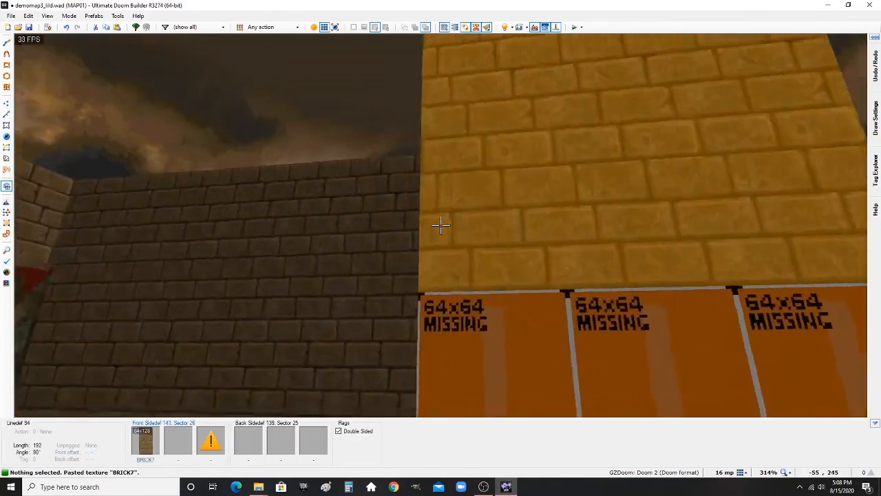
pyautogui.press('e')
pyautogui.hotkey('ctrl', 'v')
pyautogui.press('d')
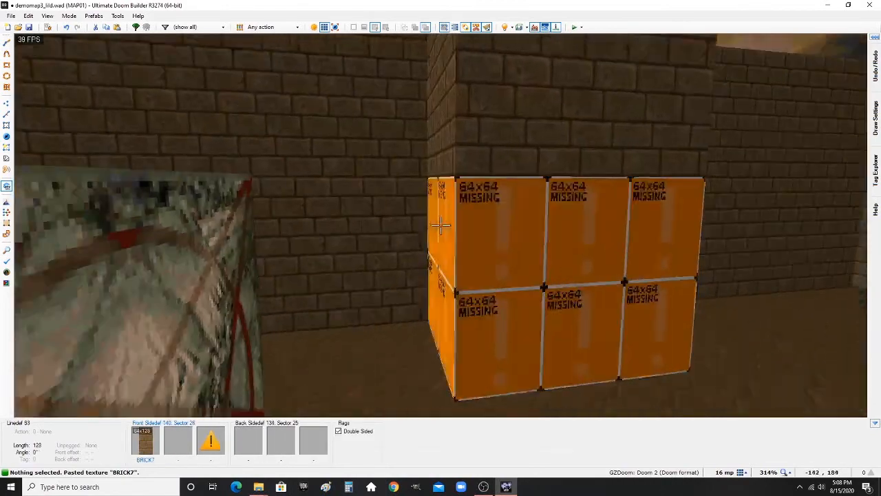
# - Set the missing lower texture of the enclosure's long outer wall to METAL and copy that texture
pyautogui.press('w')
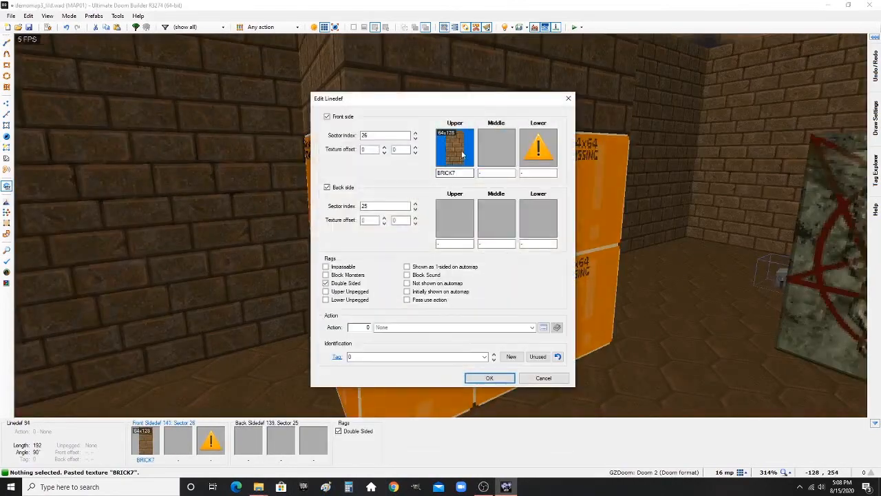
pyautogui.click(538, 151)
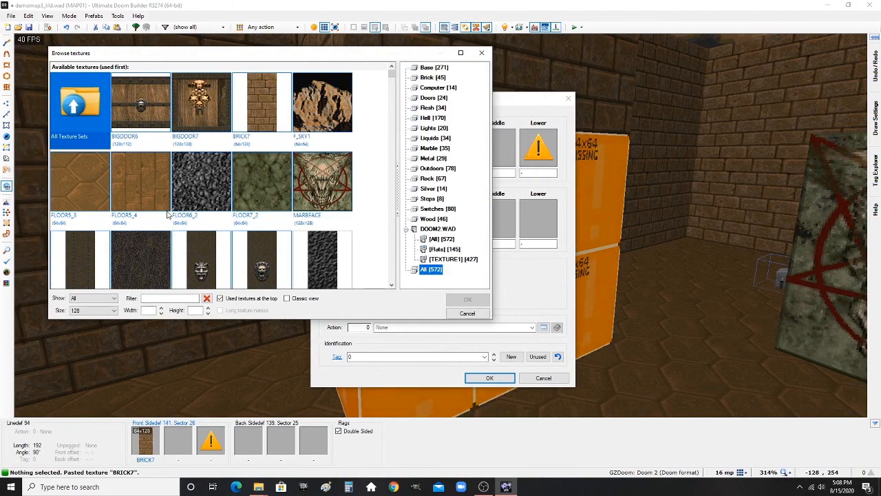
pyautogui.doubleClick(95, 249)
pyautogui.press('a')
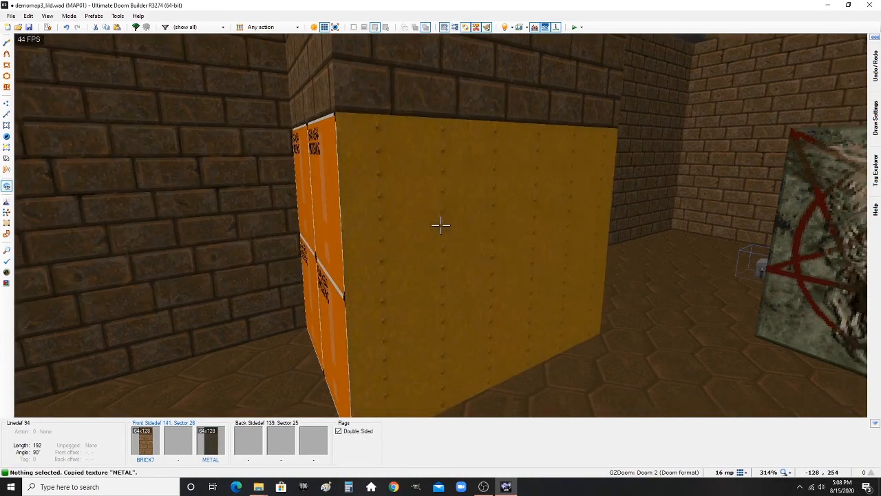
# - Paste the METAL texture onto the lower parts of the enclosure's short outer side walls
pyautogui.hotkey('ctrl', 'v')
pyautogui.press('f')
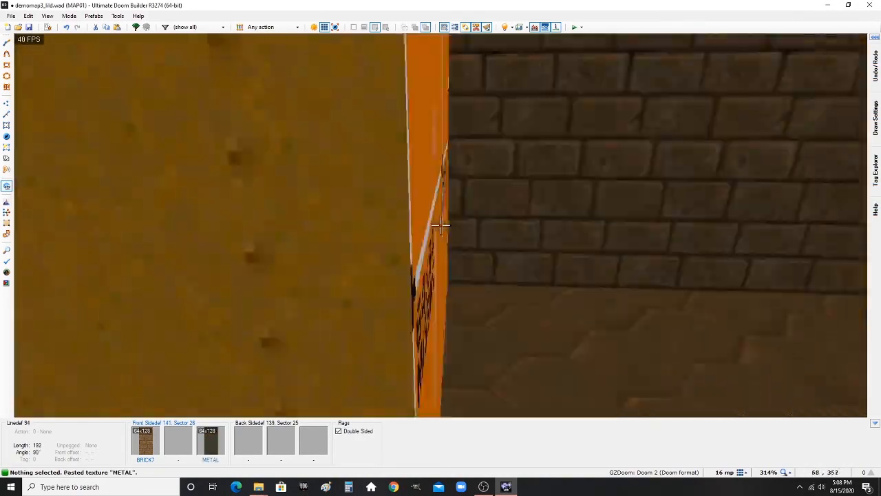
pyautogui.hotkey('ctrl', 'v')
pyautogui.press('d')
pyautogui.press('e')
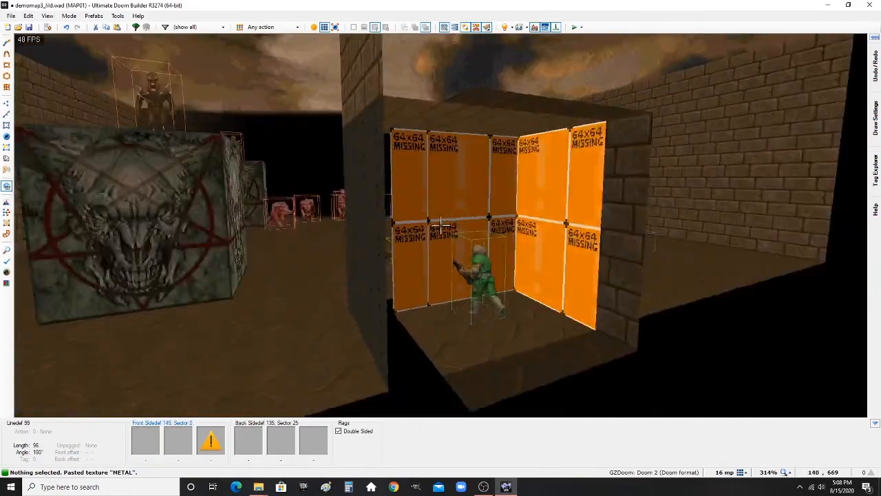
# - Paste the METAL texture onto the missing inner walls of the enclosure, except the middle section of the back wall
pyautogui.hotkey('ctrl', 'v')
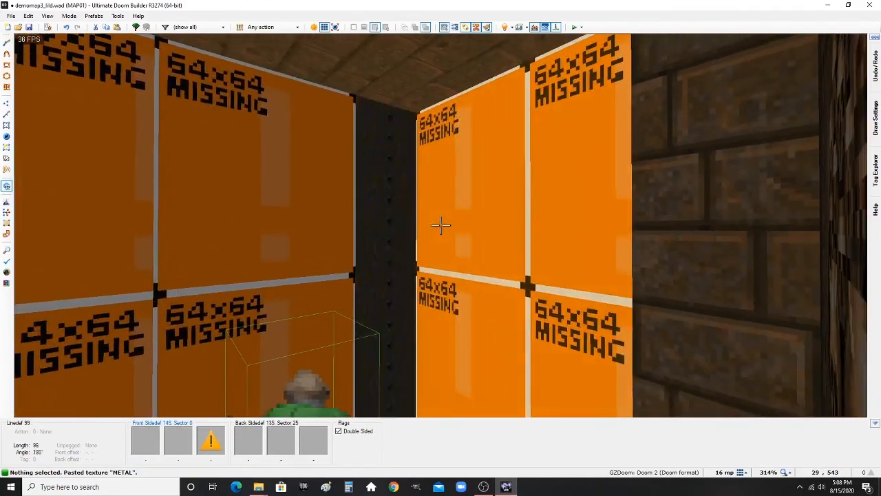
pyautogui.press('w')
pyautogui.hotkey('ctrl', 'v')
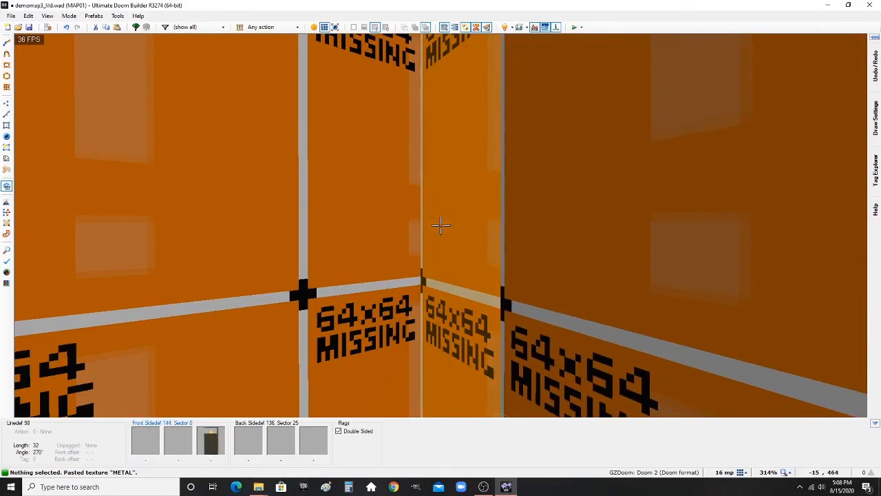
pyautogui.hotkey('ctrl', 'v')
# - Set the lower texture of the middle section of the enclosure's inner back wall to the switch texture SW1GARG
pyautogui.press('s')
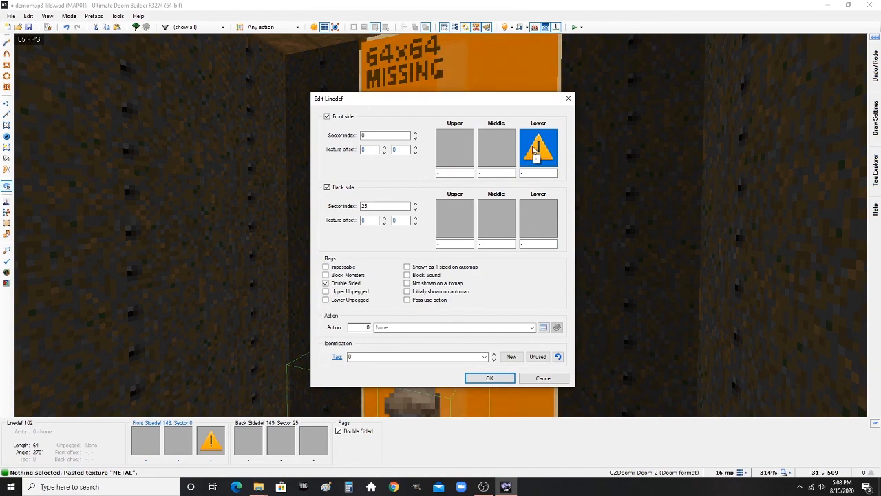
pyautogui.click(536, 151)
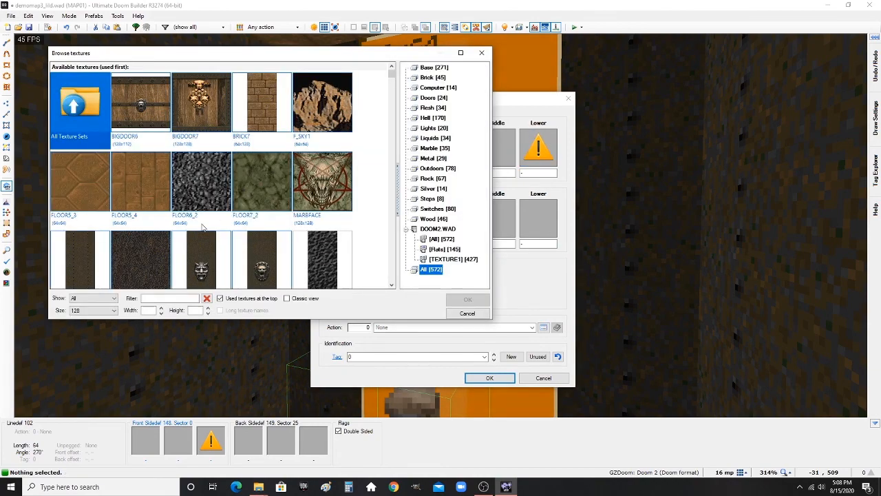
pyautogui.doubleClick(201, 258)
pyautogui.press('Return')
pyautogui.press('s')
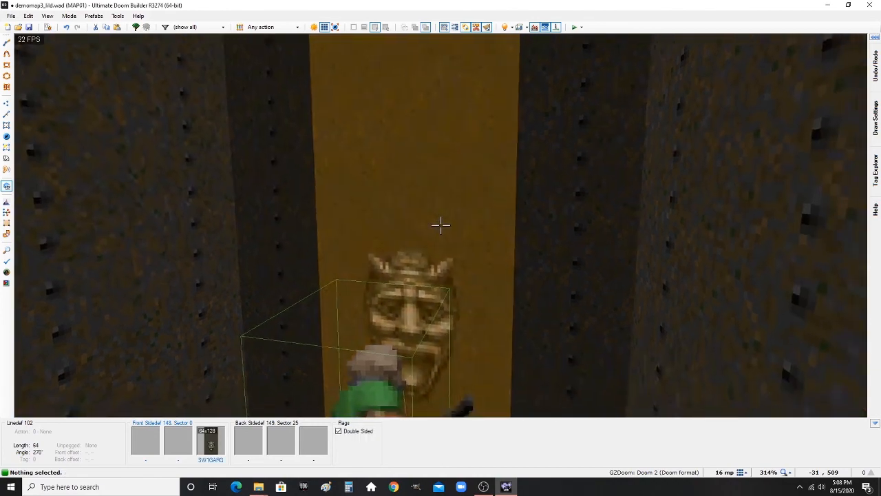
# - Set the brightness of the player start sector to 128 and of the surrounding RROCK03 wall sector to 144
pyautogui.press('e')
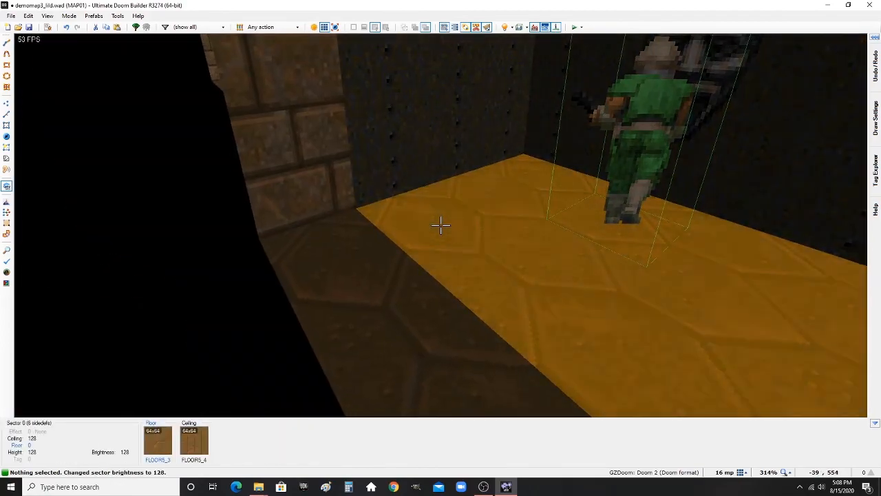
pyautogui.press('d')
pyautogui.press('e')
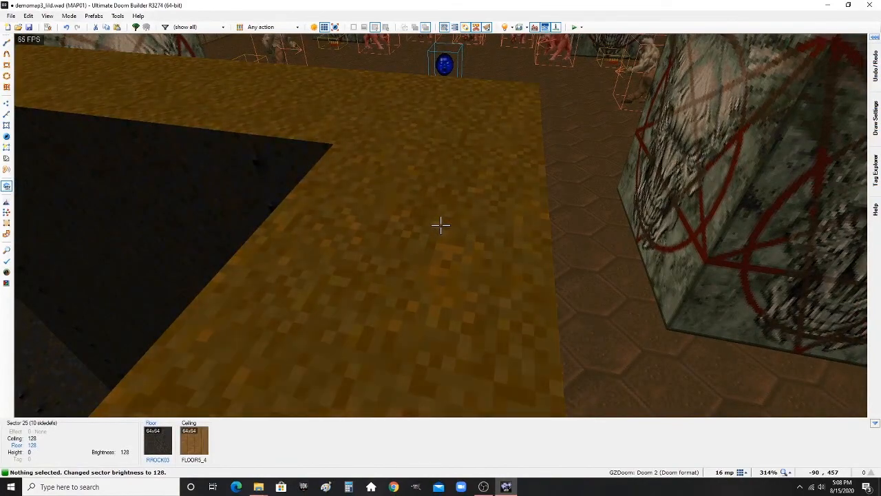
pyautogui.keyDown('ctrl'); pyautogui.scroll(1, 441, 225); pyautogui.keyUp('ctrl')
pyautogui.press('d')
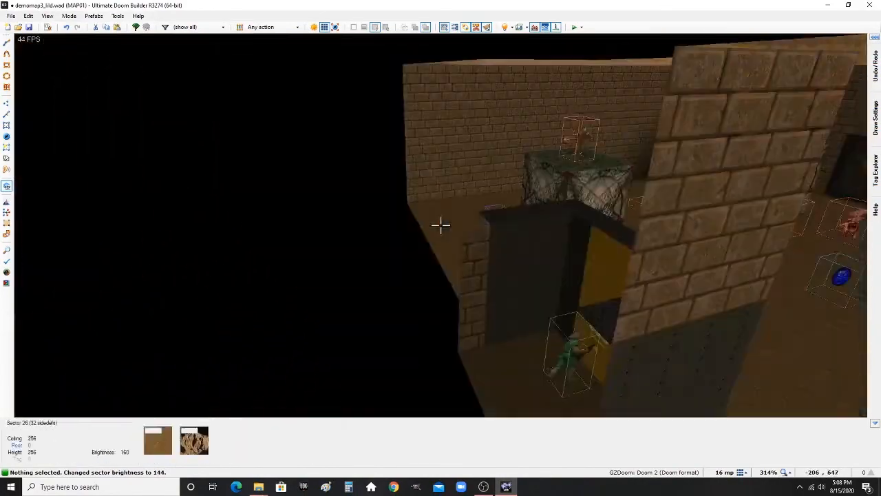
# - Examine the textured start enclosure and the surrounding arena from inside, outside and above, toggling gravity for a player's-eye view
pyautogui.press('e')
pyautogui.press('g')
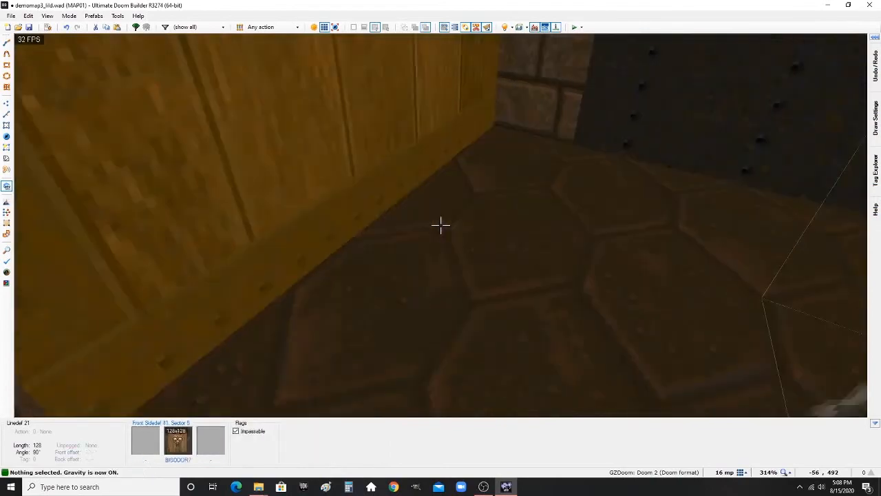
pyautogui.press('d')
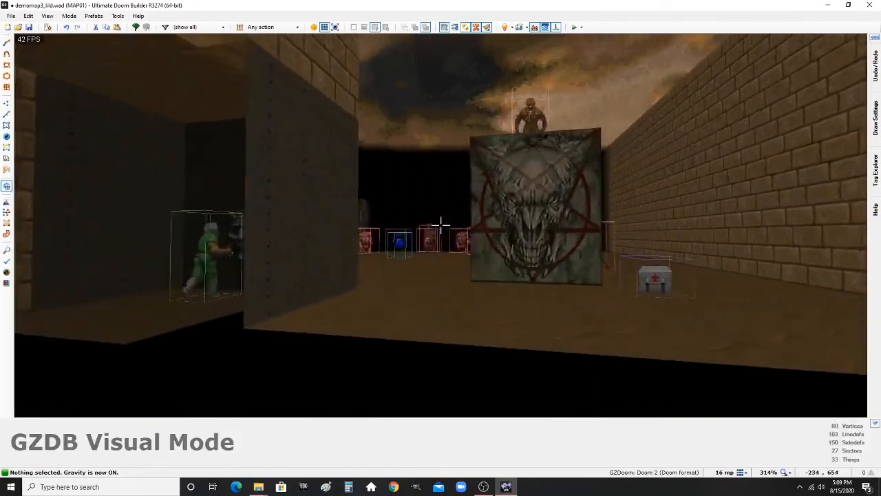
pyautogui.press('d')
pyautogui.press('e')
pyautogui.press('g')
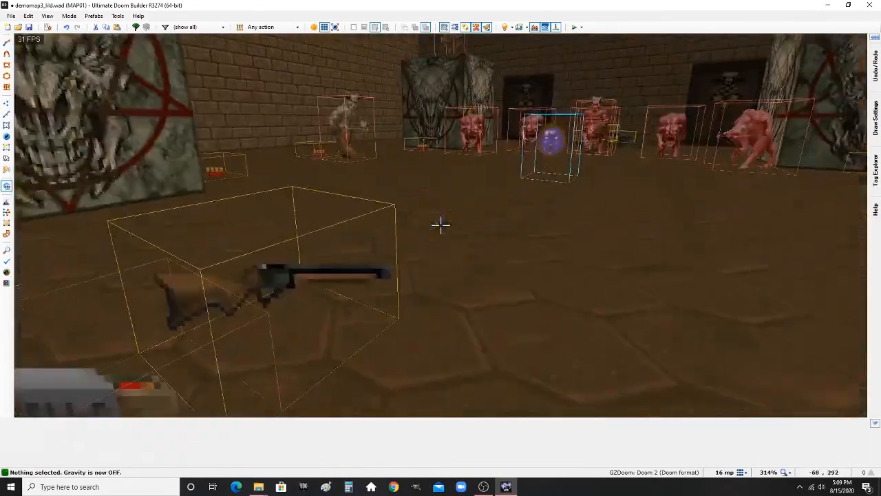
pyautogui.press('d')
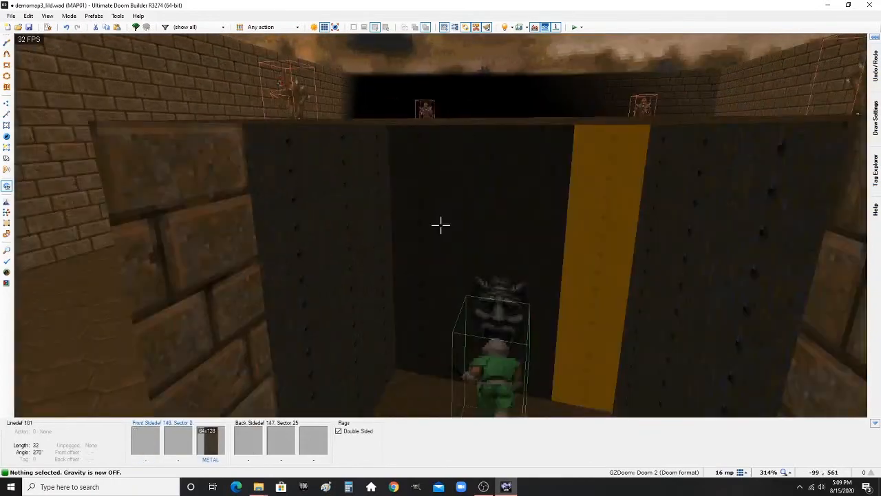
pyautogui.press('d')
pyautogui.press('e')
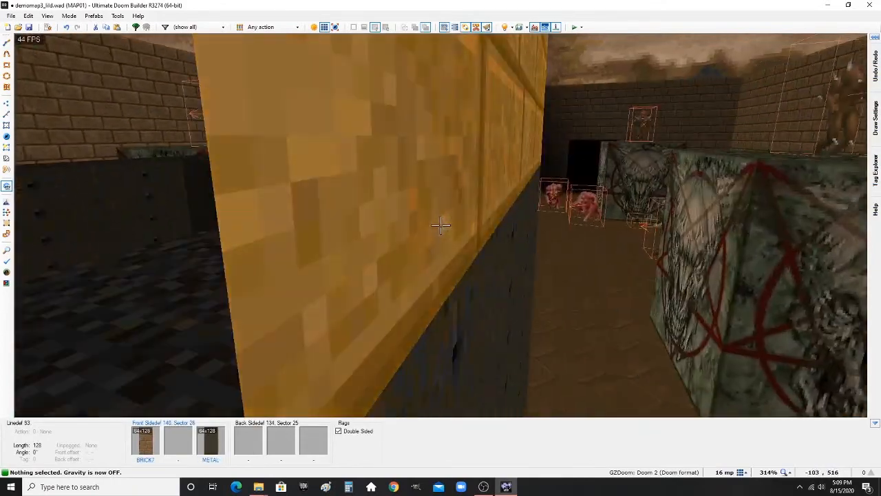
pyautogui.press('d')
pyautogui.press('e')
pyautogui.press('g')
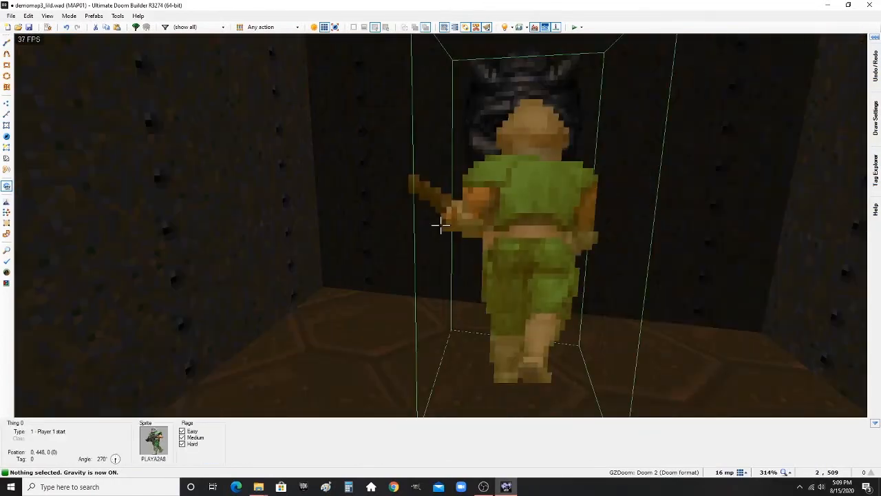
pyautogui.press('e')
# - Give the SW1GARG switch line a new tag 3 and the action 71 S1 Floor Lower to 8 above Highest Floor
pyautogui.press('q')
pyautogui.scroll(-2, 440, 225)
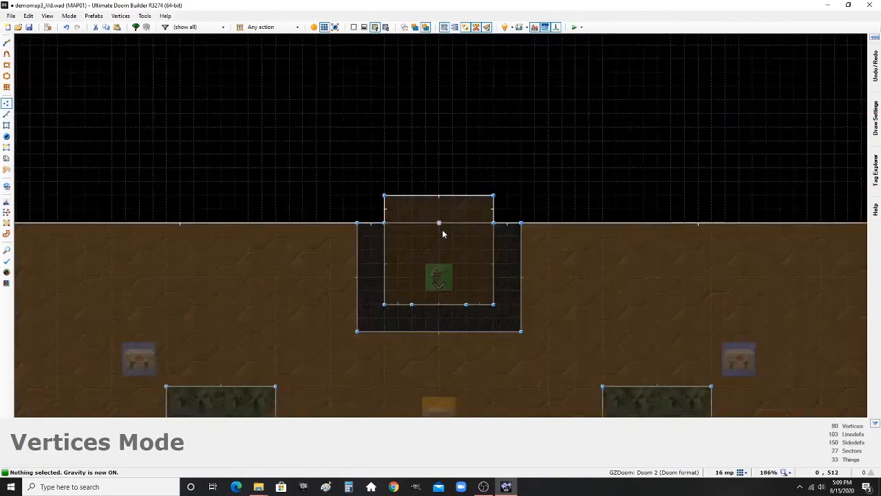
pyautogui.scroll(4, 443, 299)
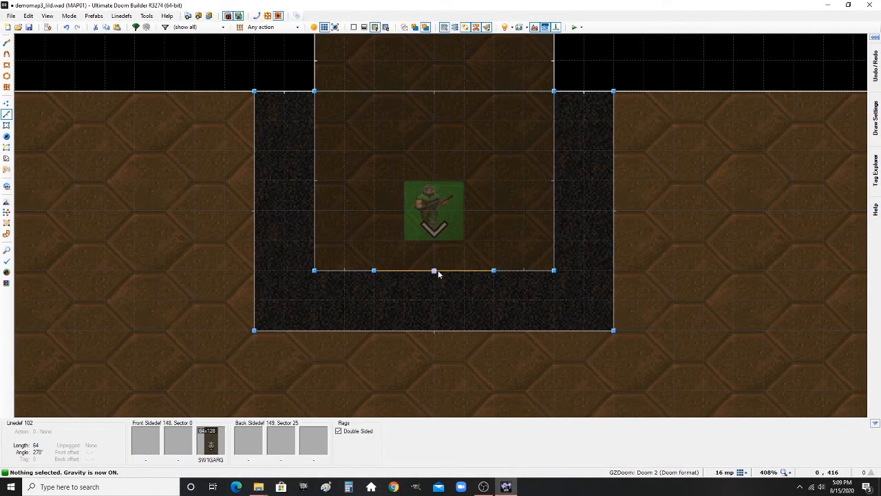
pyautogui.rightClick(437, 270)
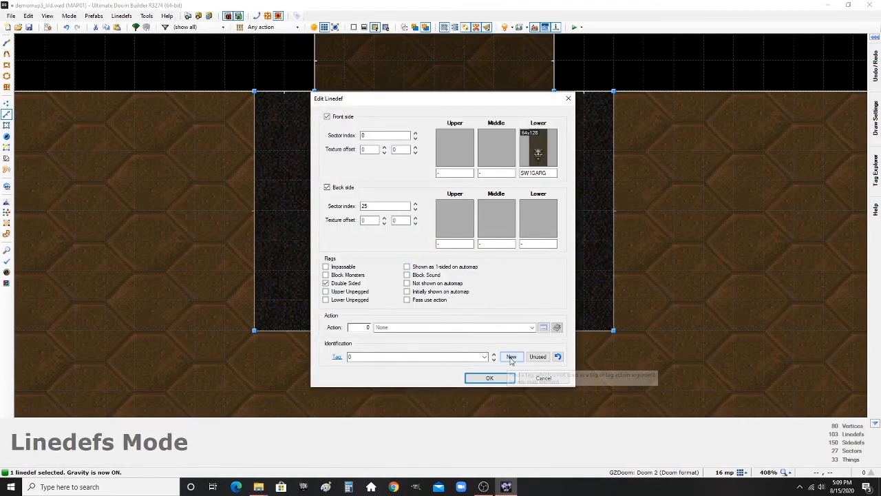
pyautogui.click(543, 327)
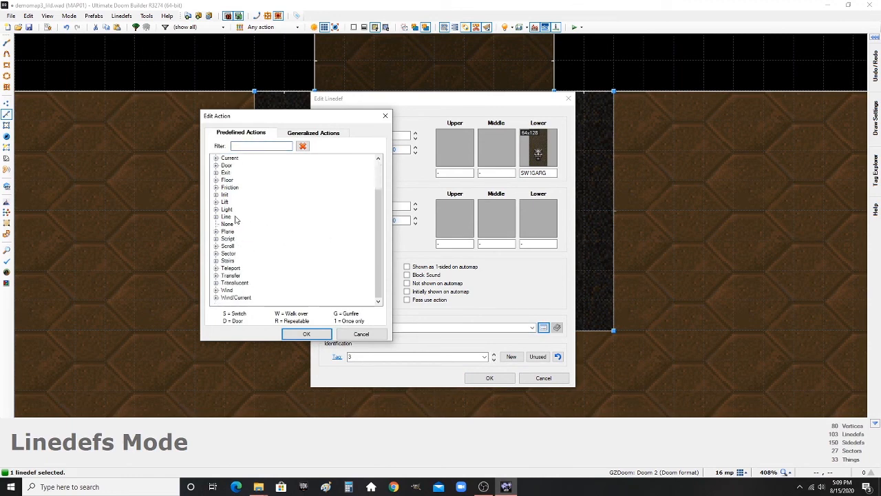
pyautogui.doubleClick(228, 180)
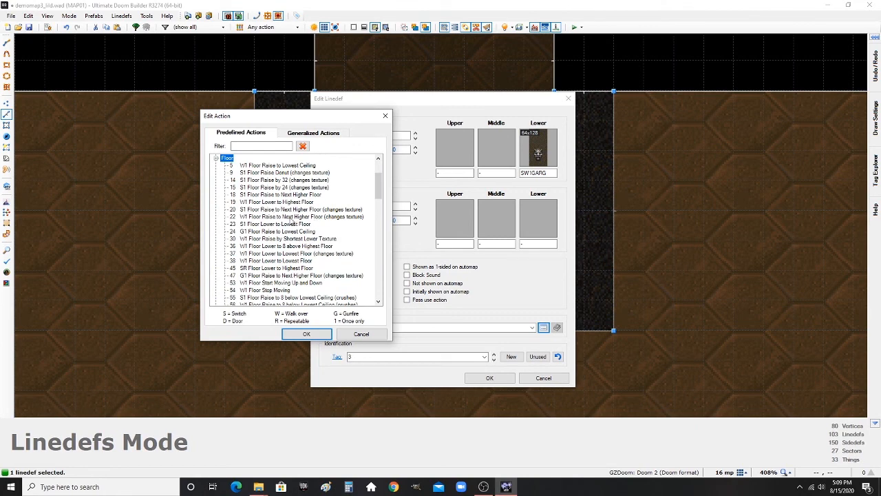
pyautogui.scroll(-1, 292, 222)
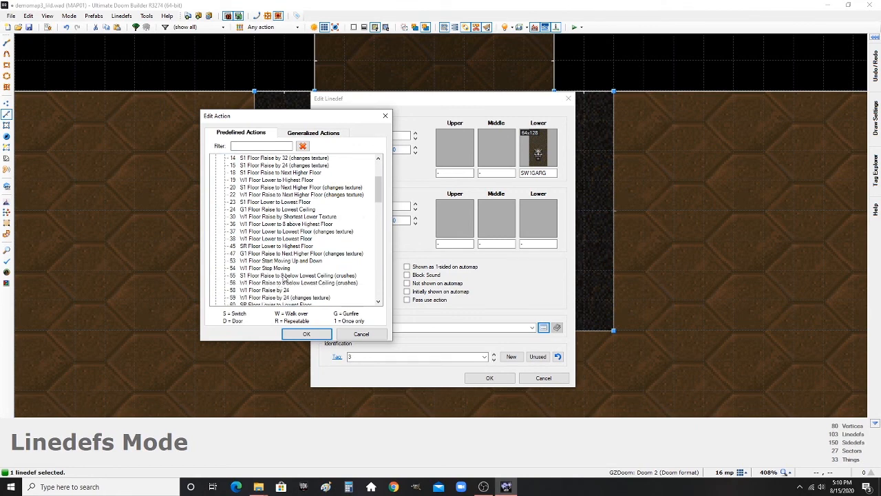
pyautogui.scroll(-4, 284, 278)
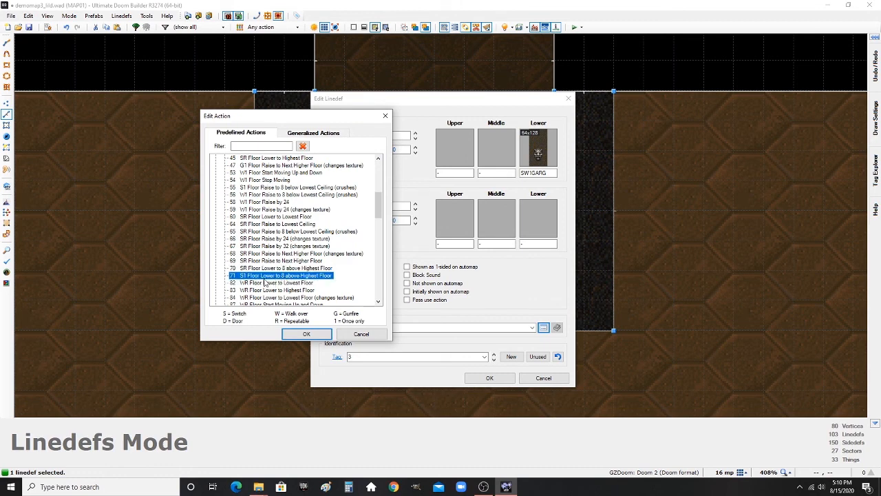
pyautogui.click(307, 334)
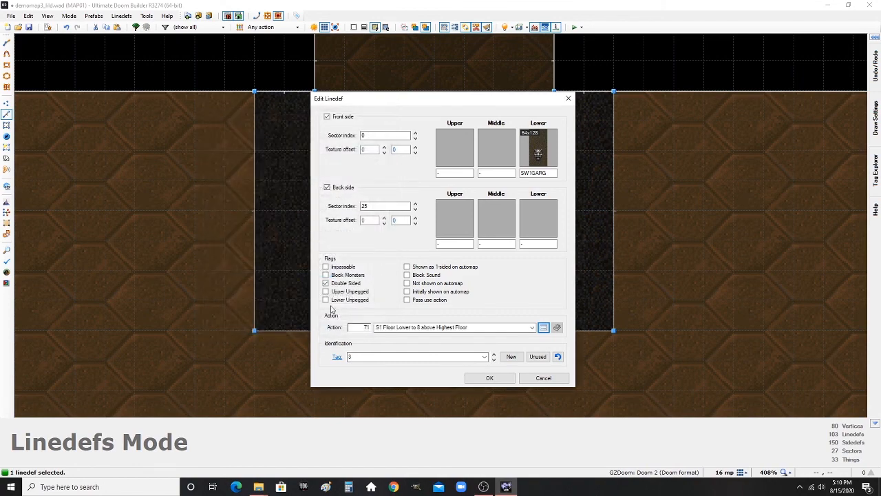
pyautogui.click(490, 378)
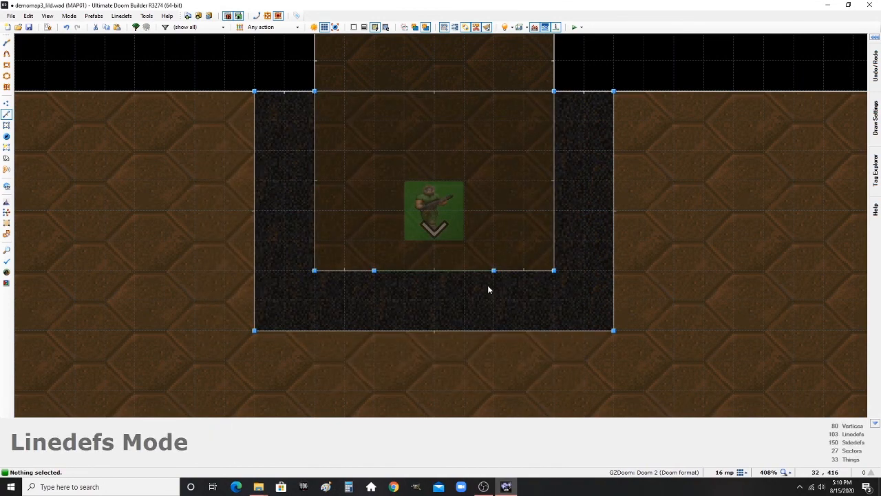
# - Set the tag of the RROCK03 wall sector around the player start to 3 and save the map
pyautogui.press('s')
pyautogui.rightClick(453, 290)
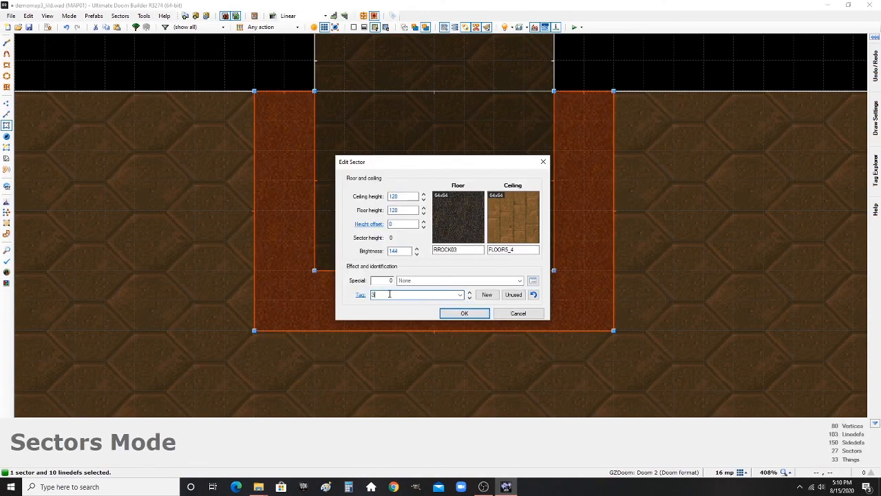
pyautogui.click(464, 314)
pyautogui.scroll(-3, 479, 283)
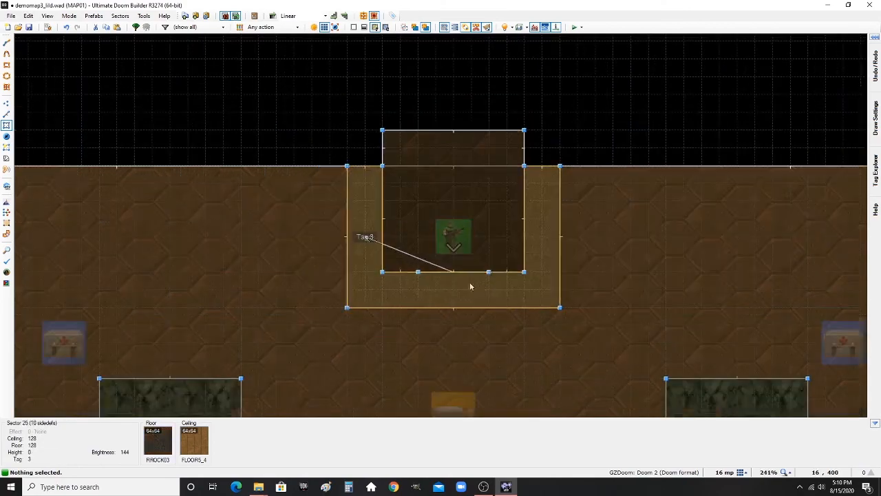
pyautogui.hotkey('ctrl', 's')
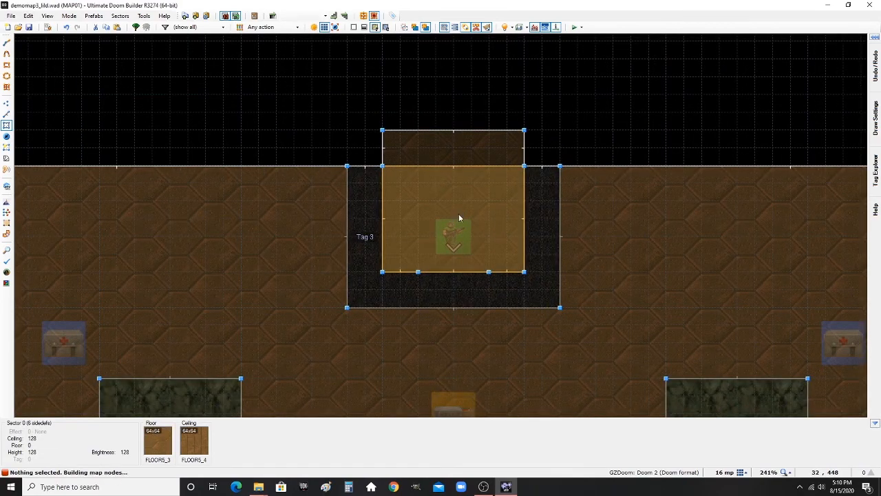
# - Examine the walls, switch and brick-lined back opening of the start enclosure in 3D with gravity off
pyautogui.scroll(-3, 434, 205)
pyautogui.scroll(-3, 413, 197)
pyautogui.scroll(5, 411, 268)
pyautogui.scroll(-8, 348, 190)
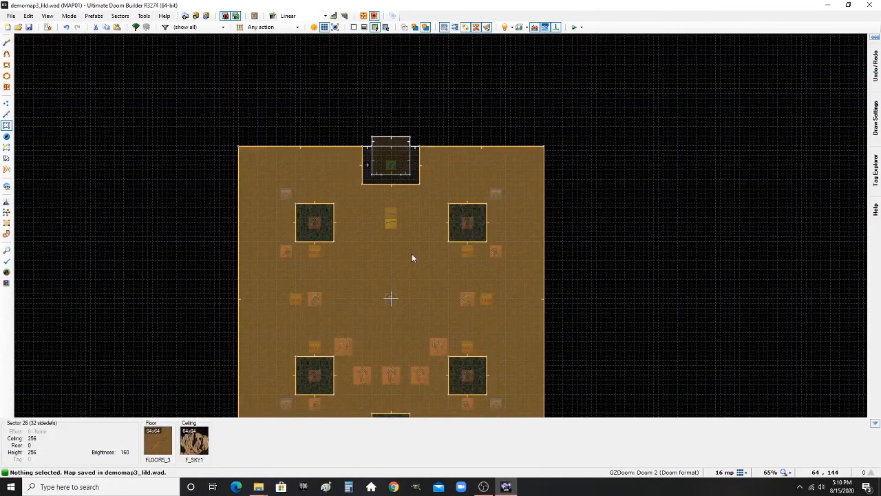
pyautogui.scroll(3, 413, 289)
pyautogui.press('q')
pyautogui.press('g')
pyautogui.press('w')
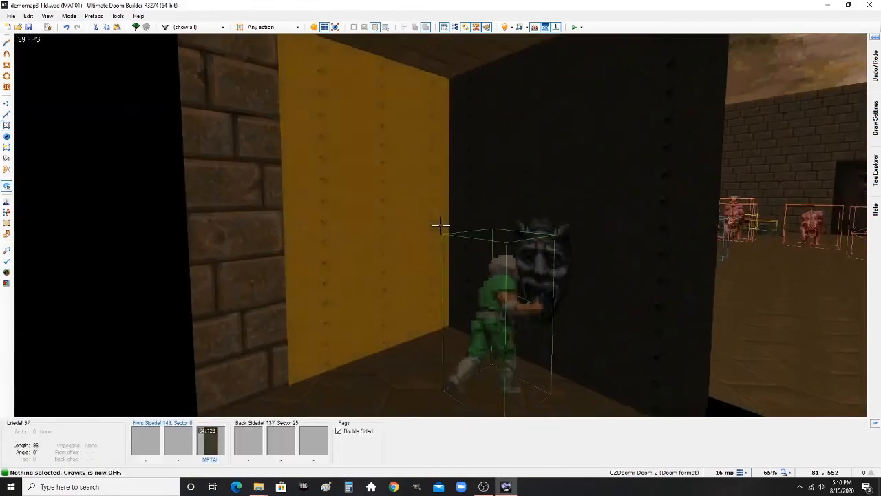
pyautogui.press('w')
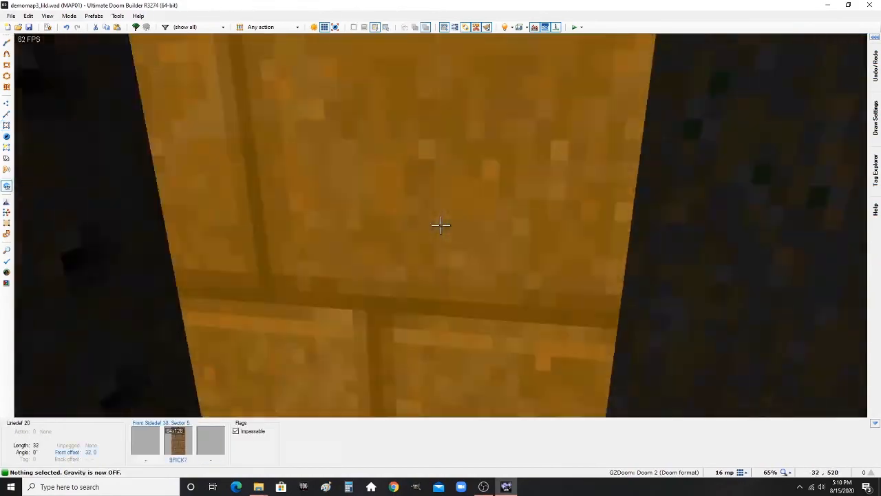
pyautogui.press('s')
pyautogui.press('w')
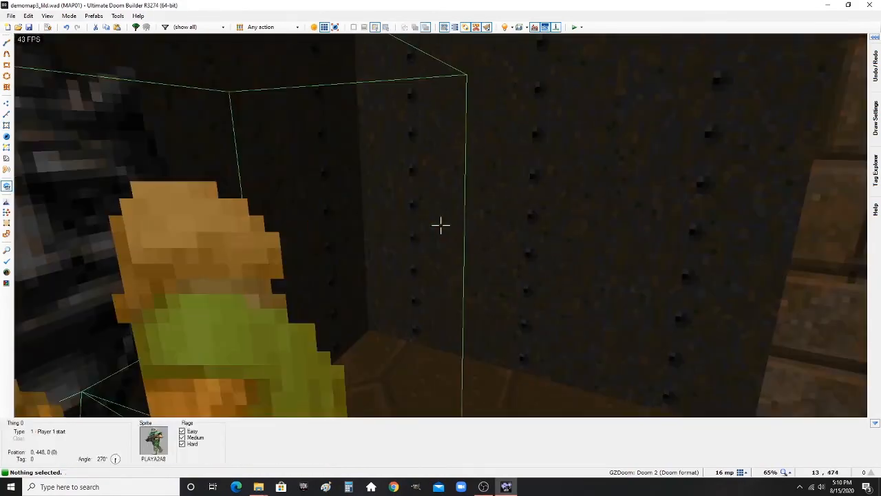
pyautogui.press('s')
pyautogui.press('q')
# - Move the northern end line of the start alcove outward until the alcove is about 128 map units deep
pyautogui.scroll(4, 420, 227)
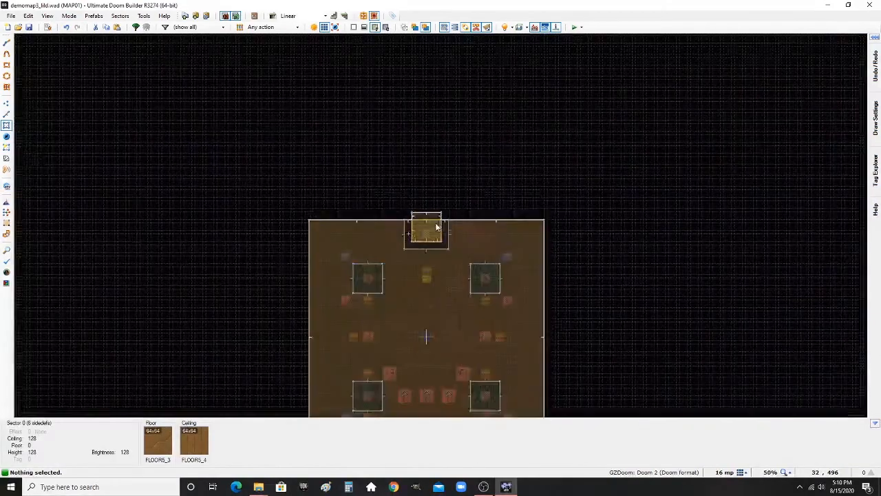
pyautogui.scroll(5, 410, 213)
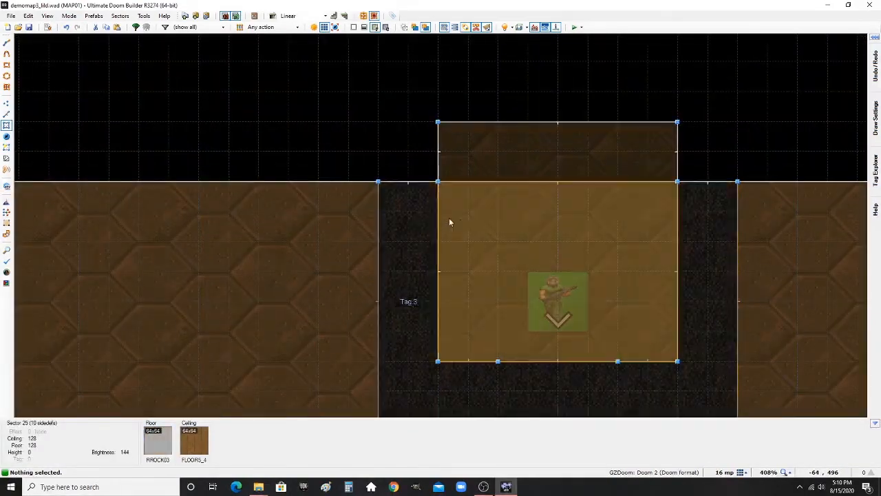
pyautogui.scroll(-4, 450, 223)
pyautogui.scroll(5, 472, 216)
pyautogui.press('l')
pyautogui.scroll(-2, 408, 238)
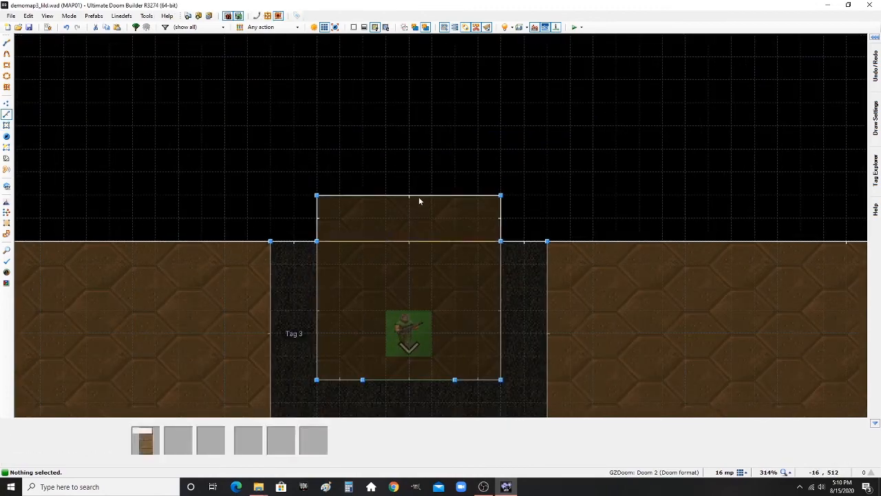
pyautogui.scroll(1, 419, 196)
pyautogui.moveTo(415, 196); pyautogui.dragTo(421, 123, button='right')
pyautogui.moveTo(420, 125); pyautogui.dragTo(432, 74)
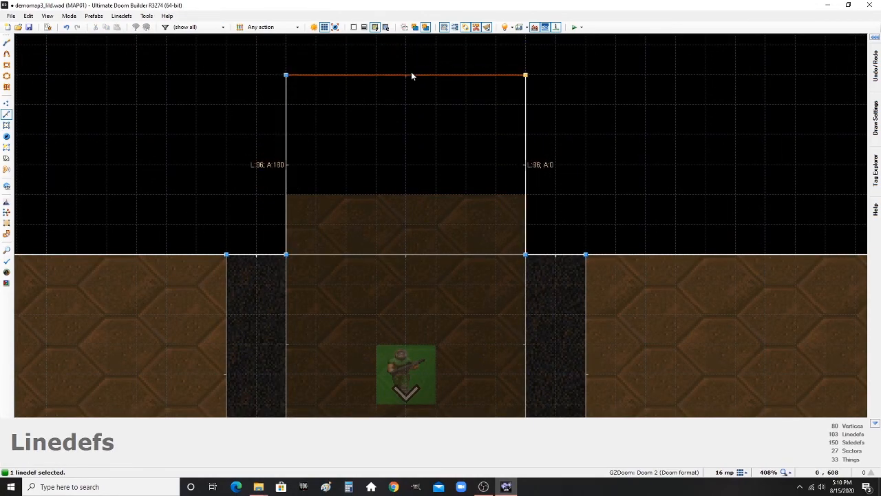
pyautogui.scroll(-2, 412, 74)
pyautogui.moveTo(412, 75); pyautogui.dragTo(417, 44, button='right')
pyautogui.scroll(-1, 432, 184)
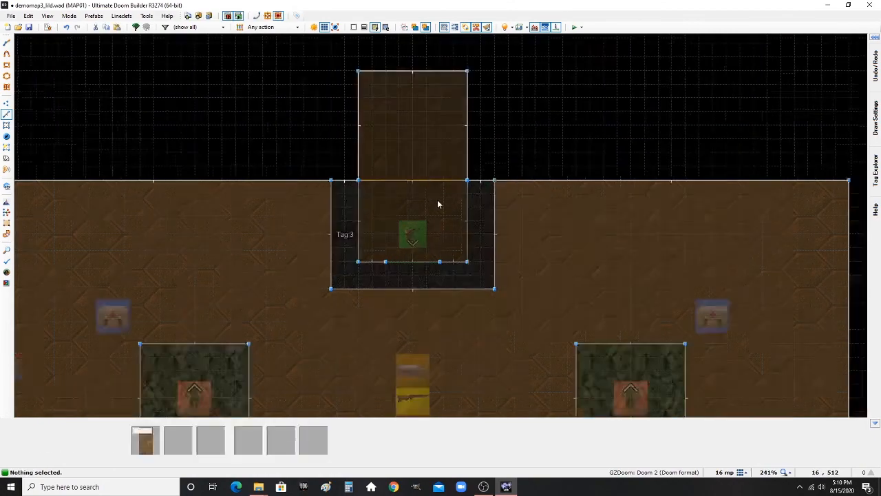
# - Move the Player 1 start north into the middle of the enlarged alcove at 0, 576 and deselect it
pyautogui.press('t')
pyautogui.moveTo(412, 235); pyautogui.dragTo(411, 152)
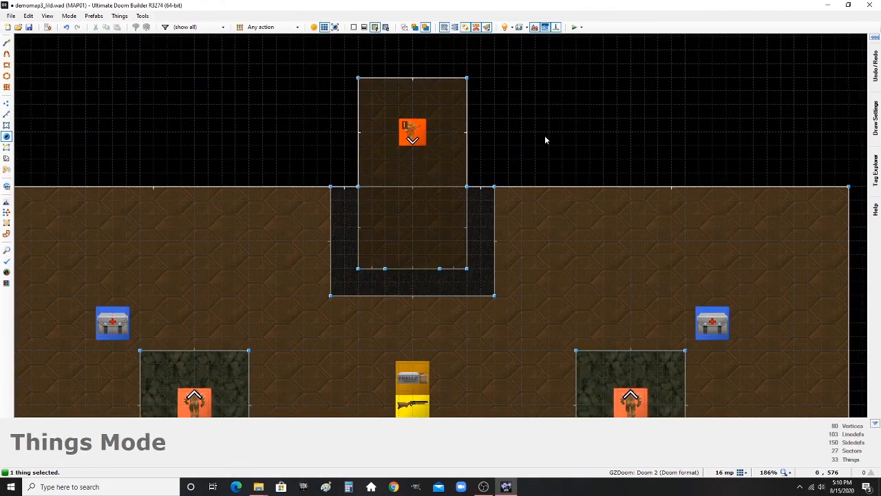
pyautogui.press('v')
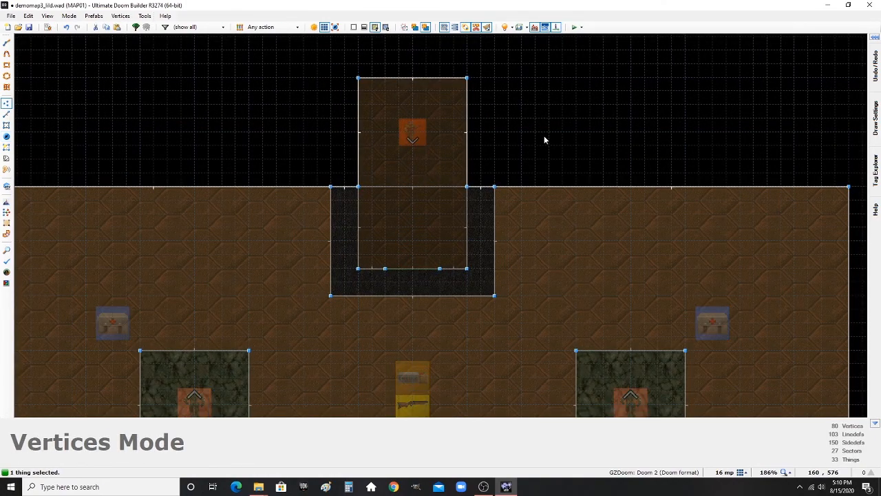
pyautogui.press('t')
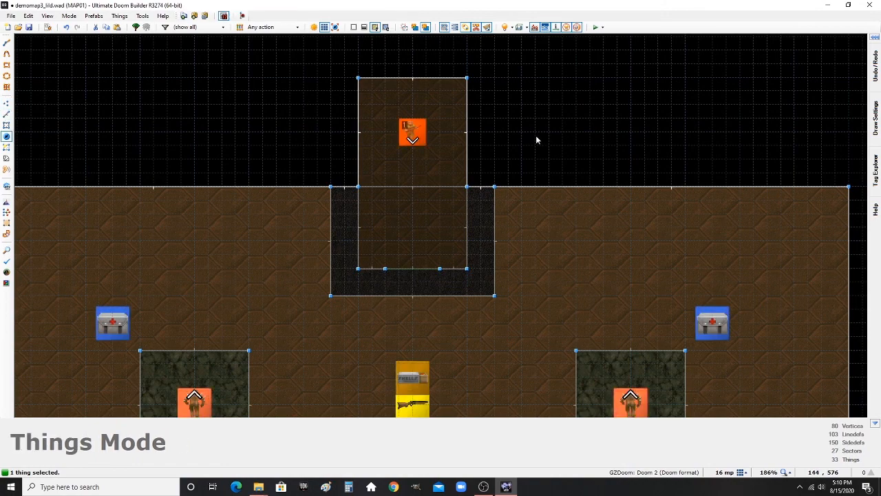
pyautogui.click(536, 140)
# - Draw a triangular recess on the outside of the alcove's east wall with two sides about 45 units long
pyautogui.press('l')
pyautogui.scroll(5, 475, 128)
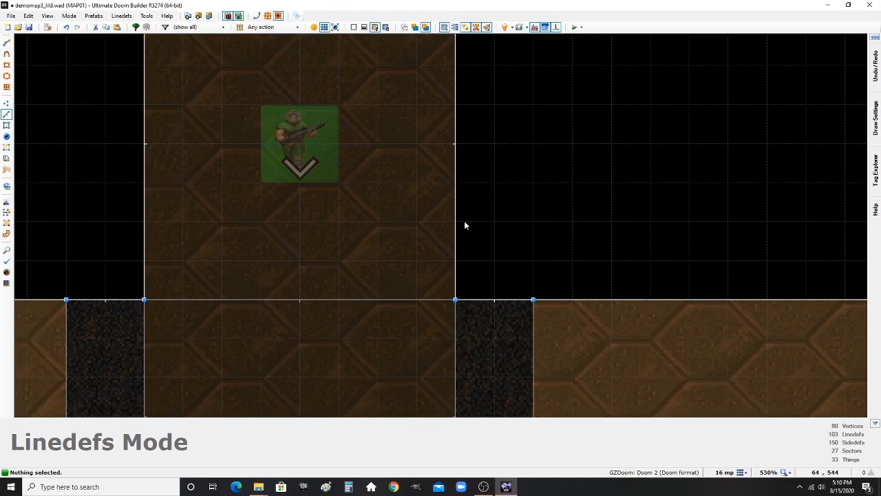
pyautogui.rightClick(464, 220)
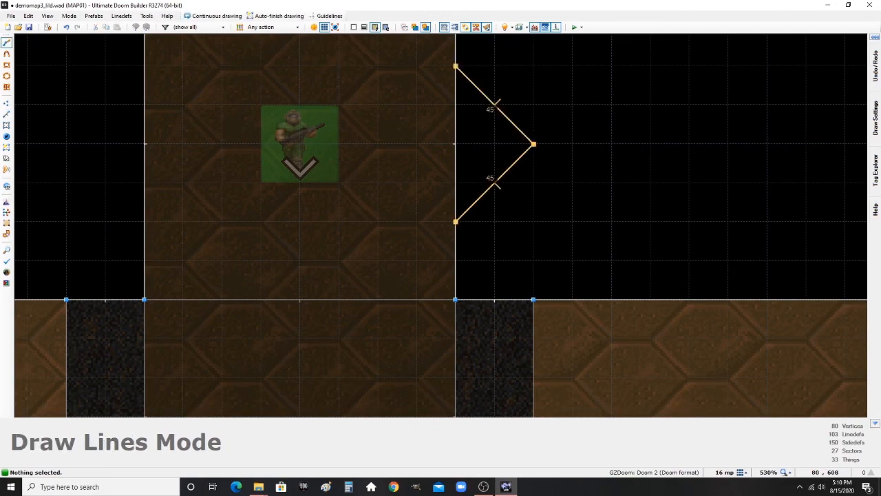
pyautogui.click(455, 221)
pyautogui.scroll(-5, 497, 230)
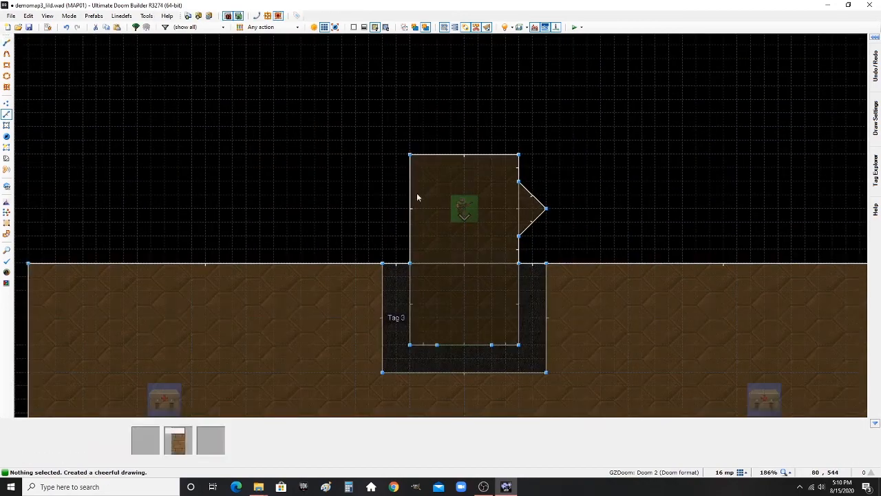
# - Draw a mirrored triangular recess on the alcove's west wall with two sides about 45 units long
pyautogui.scroll(5, 417, 193)
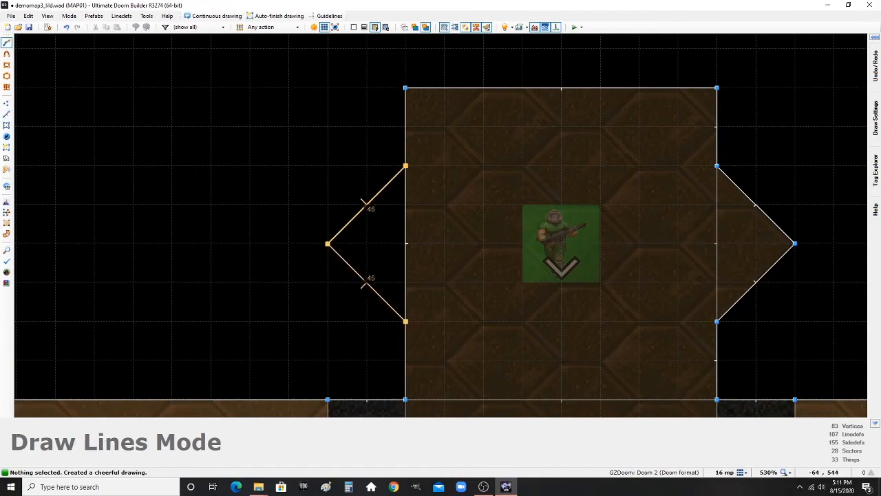
pyautogui.click(406, 168)
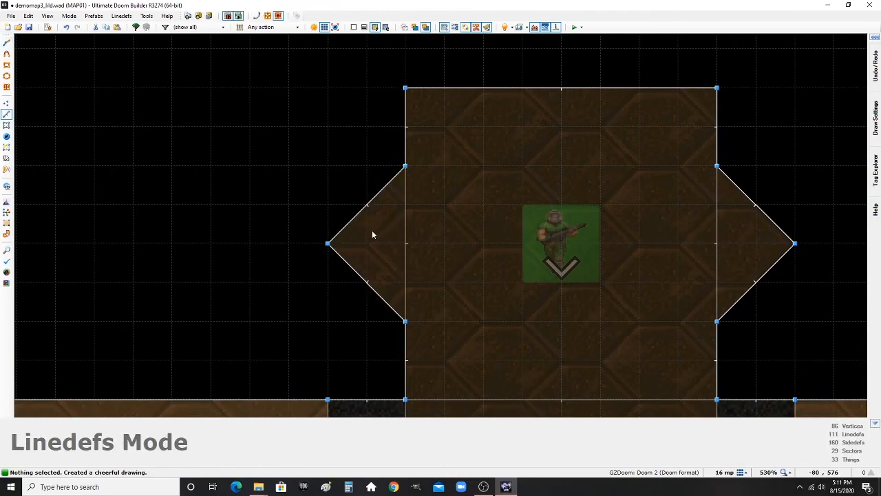
pyautogui.scroll(-6, 378, 210)
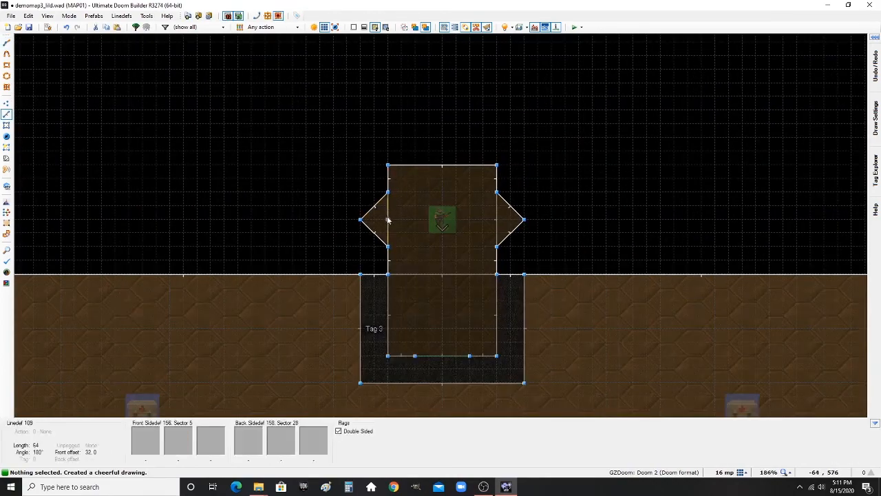
# - Raise the floor of the east triangular recess to a height of 8 in the 3D view
pyautogui.scroll(4, 477, 257)
pyautogui.press('q')
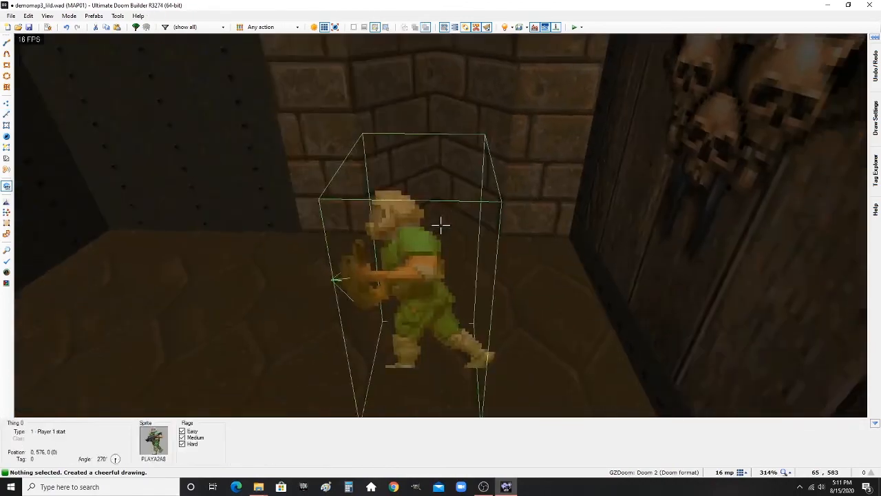
pyautogui.press('e')
pyautogui.scroll(1, 440, 225)
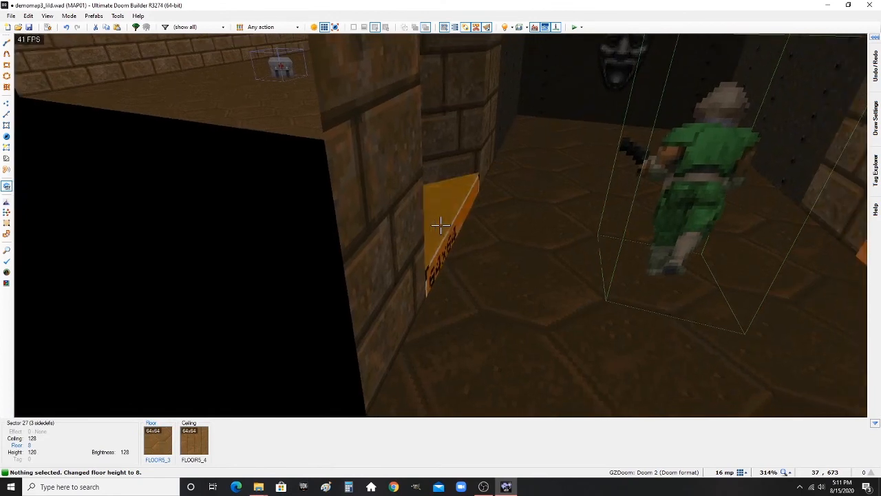
# - Set the floor flat of both triangular recesses to RROCK03 and texture their front step faces with METAL
pyautogui.rightClick(441, 225)
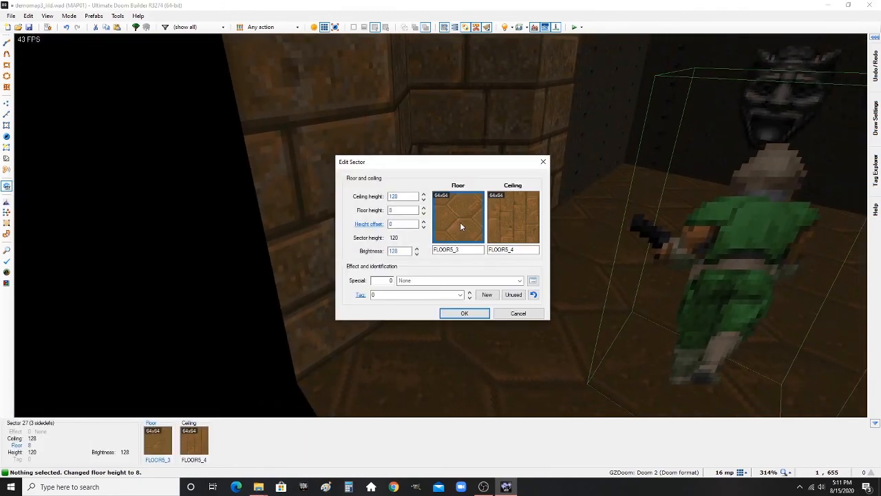
pyautogui.click(460, 222)
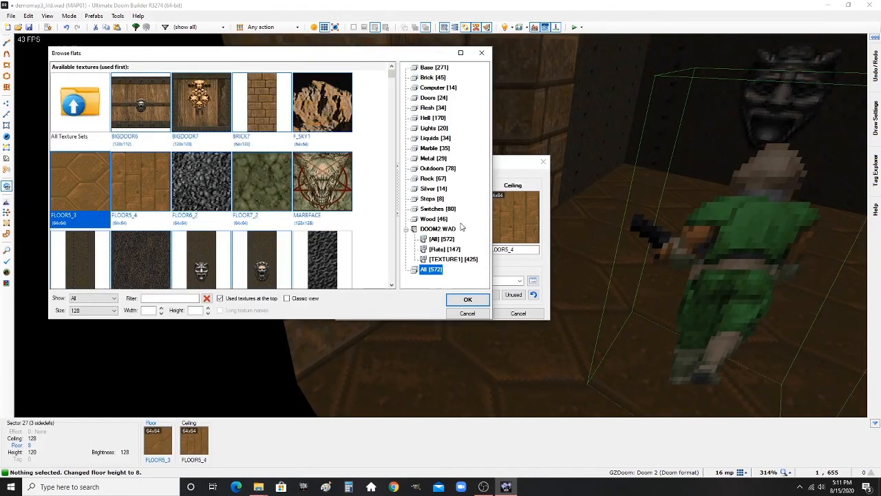
pyautogui.click(236, 226)
pyautogui.scroll(-2, 235, 227)
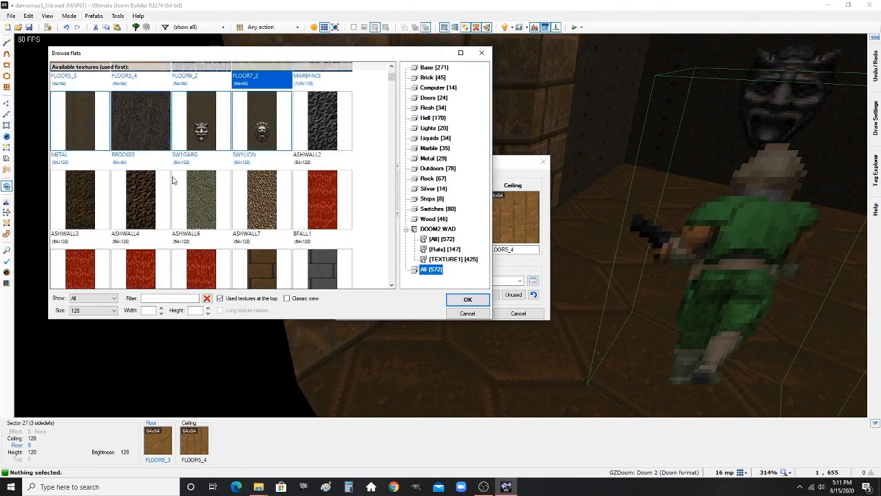
pyautogui.press('Return')
pyautogui.press('Return')
pyautogui.hotkey('ctrl', 'c')
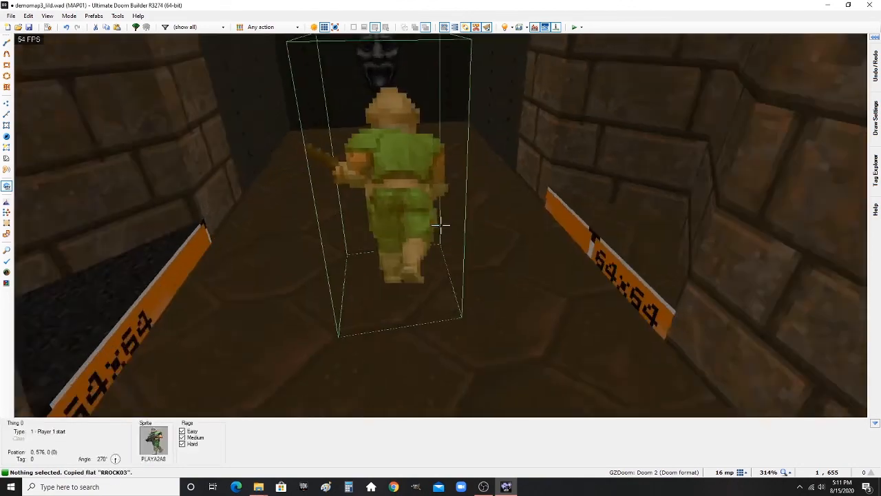
pyautogui.hotkey('ctrl', 'v')
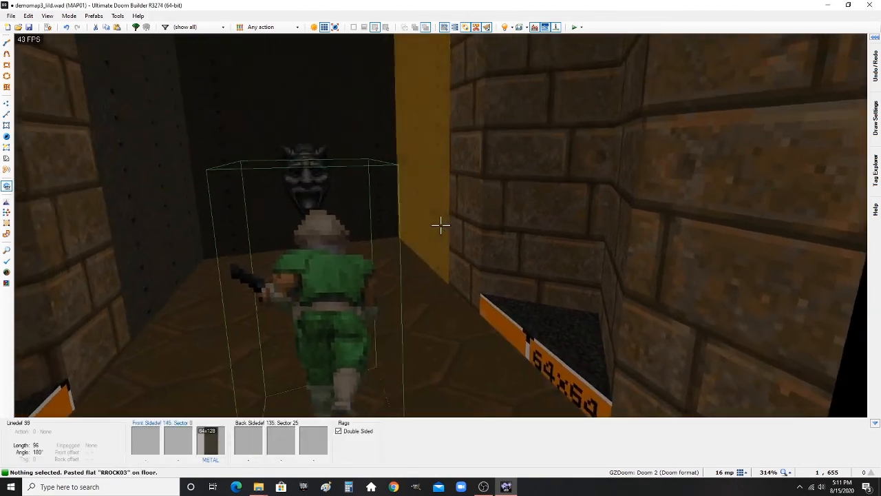
pyautogui.hotkey('ctrl', 'v')
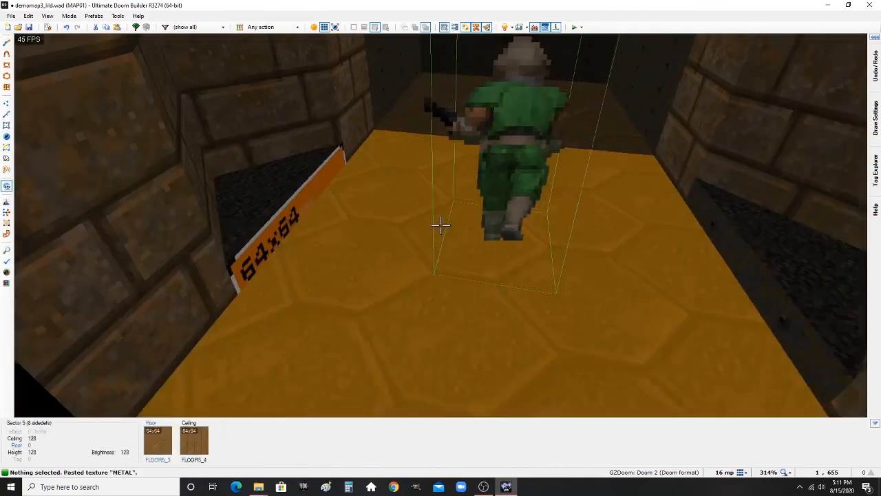
pyautogui.hotkey('ctrl', 'v')
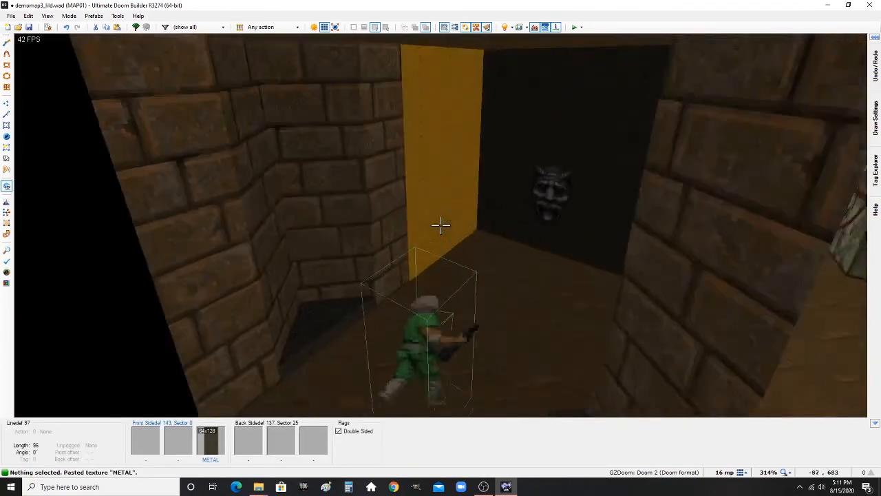
# - Raise the sector brightness of both triangular recesses to 192
pyautogui.keyDown('ctrl'); pyautogui.scroll(3, 441, 225); pyautogui.keyUp('ctrl')
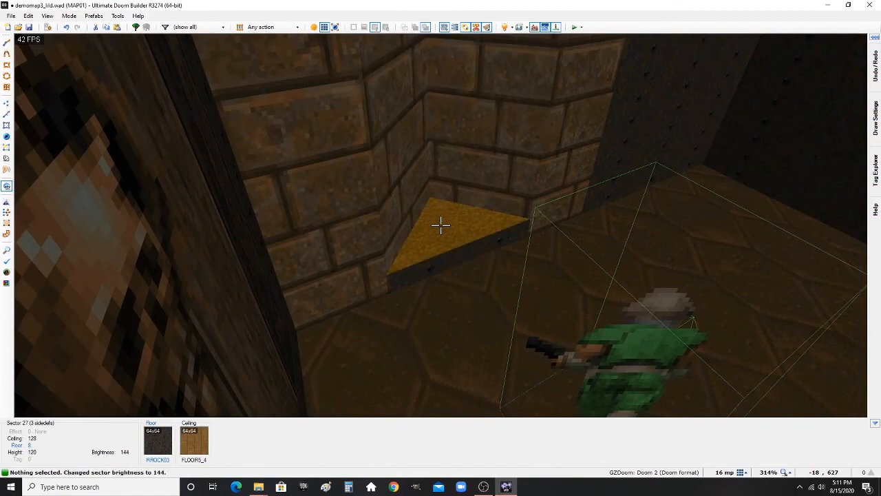
pyautogui.press('+')
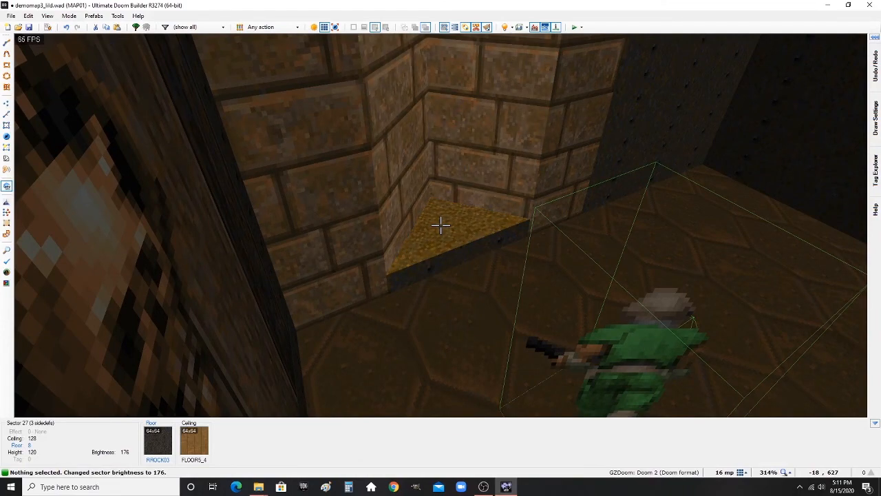
pyautogui.press('+')
pyautogui.press('-')
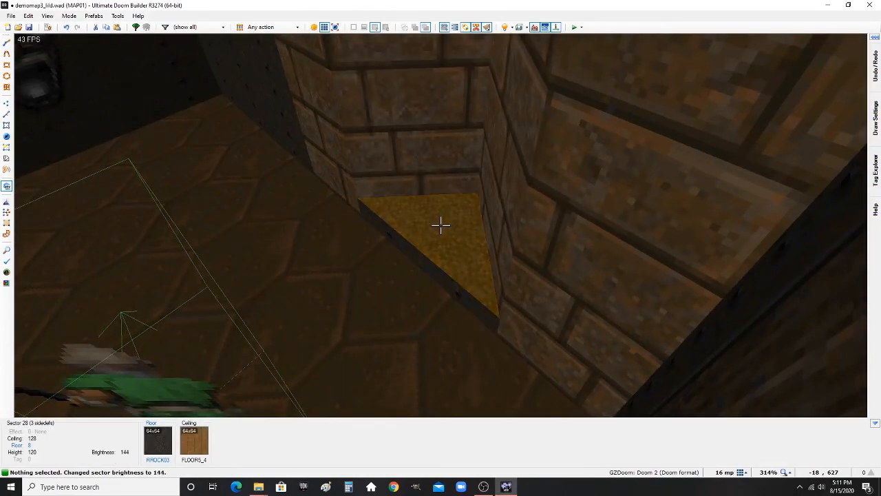
pyautogui.keyDown('ctrl'); pyautogui.scroll(1, 440, 225); pyautogui.keyUp('ctrl')
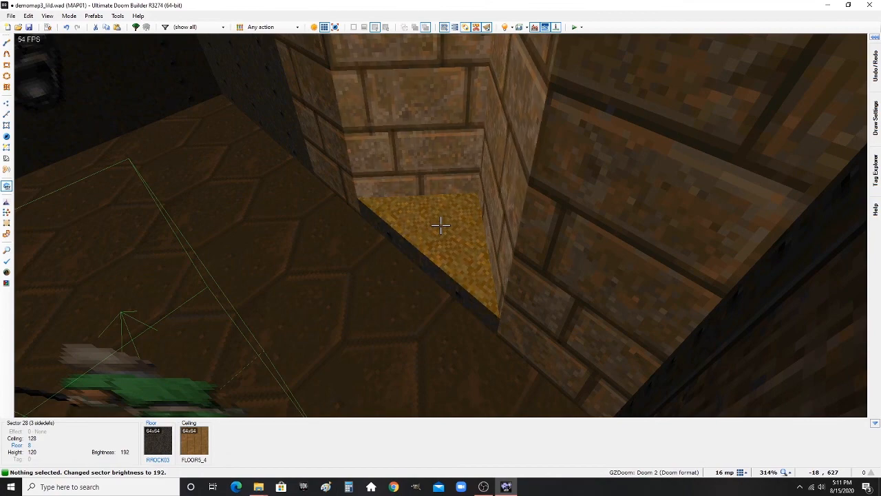
pyautogui.press('e')
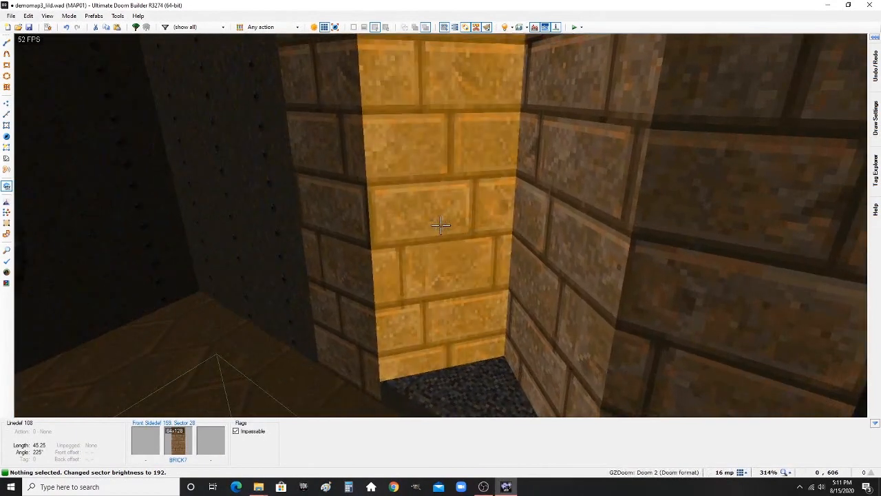
# - Move both triangular recess sectors 16 units north along the alcove's side walls
pyautogui.press('q')
pyautogui.scroll(-4, 441, 227)
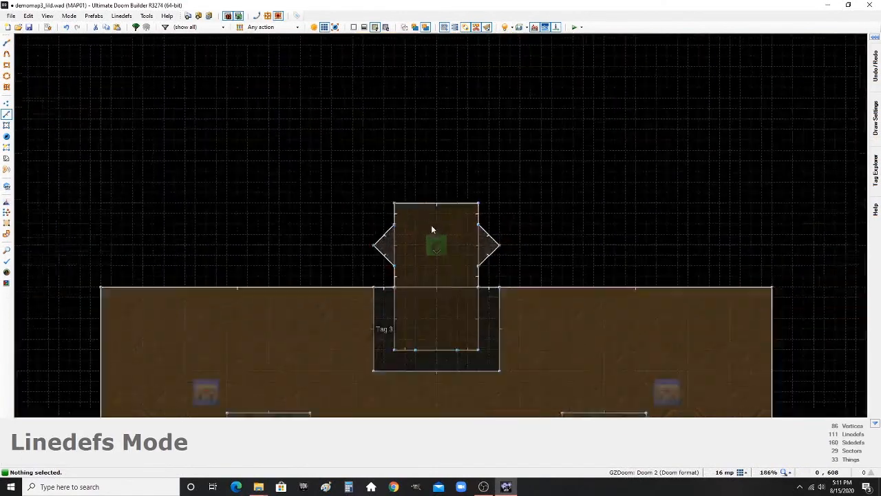
pyautogui.scroll(7, 431, 224)
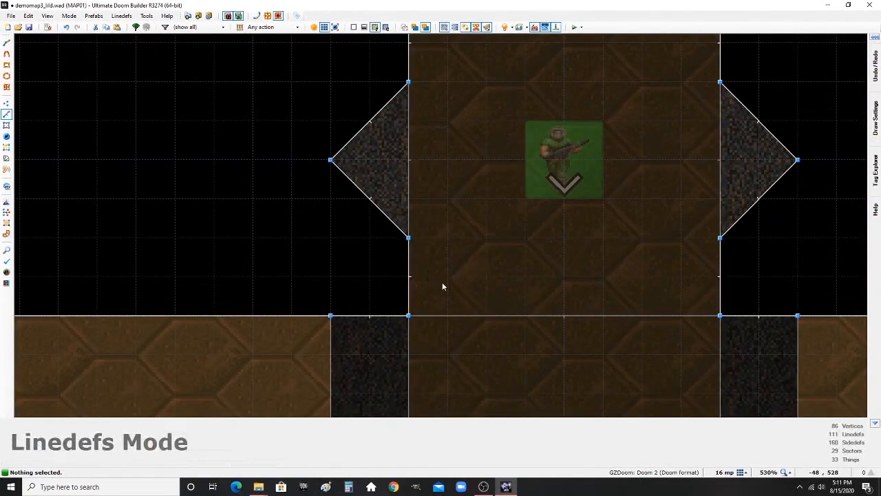
pyautogui.scroll(-1, 396, 320)
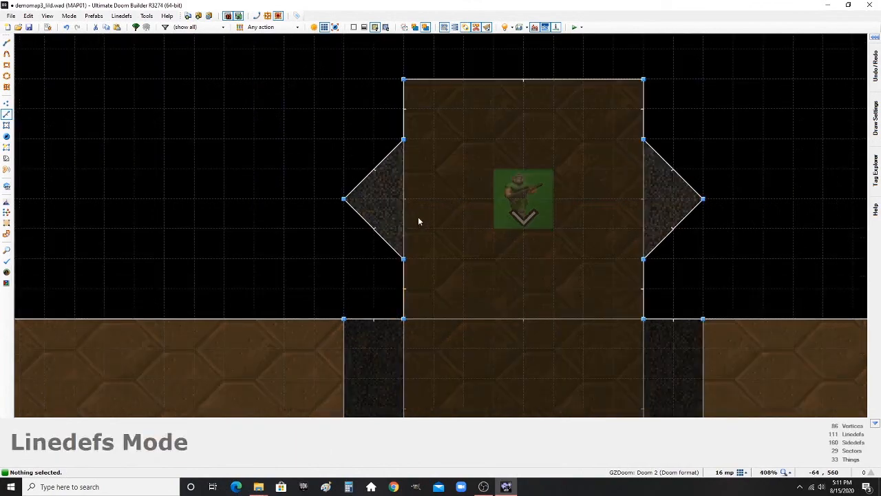
pyautogui.scroll(1, 418, 215)
pyautogui.press('s')
pyautogui.scroll(-3, 382, 246)
pyautogui.moveTo(372, 232); pyautogui.dragTo(376, 222)
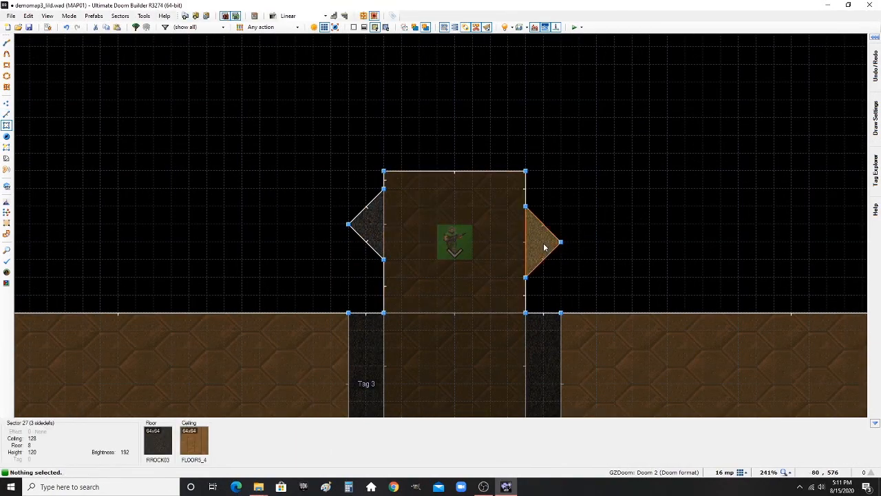
pyautogui.moveTo(544, 253); pyautogui.dragTo(545, 238)
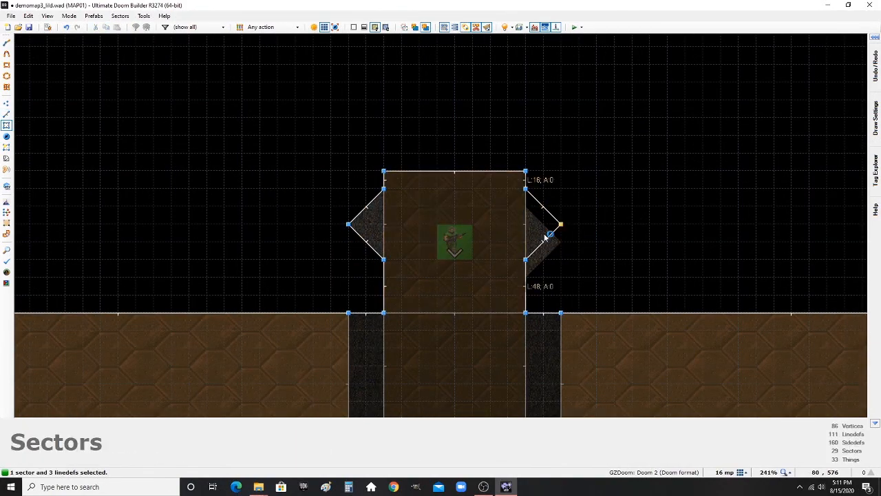
# - On an 8 mp grid, split the side walls 24 units south of the recesses and move the alcove's back wall 8 units north
pyautogui.click(747, 473)
pyautogui.click(709, 429)
pyautogui.scroll(3, 511, 275)
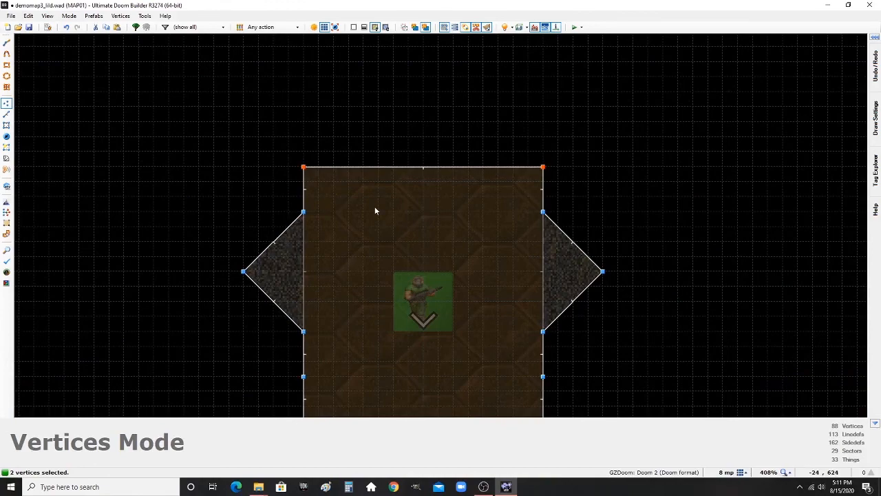
pyautogui.scroll(-2, 335, 203)
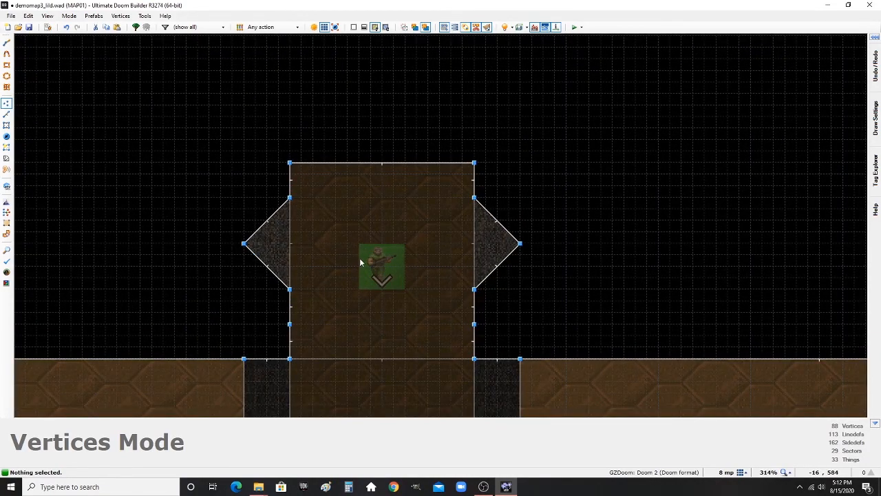
# - Texture the 24-unit wall strips on both sides of the west recess with SUPPORT3 and reset their texture offsets
pyautogui.press('w')
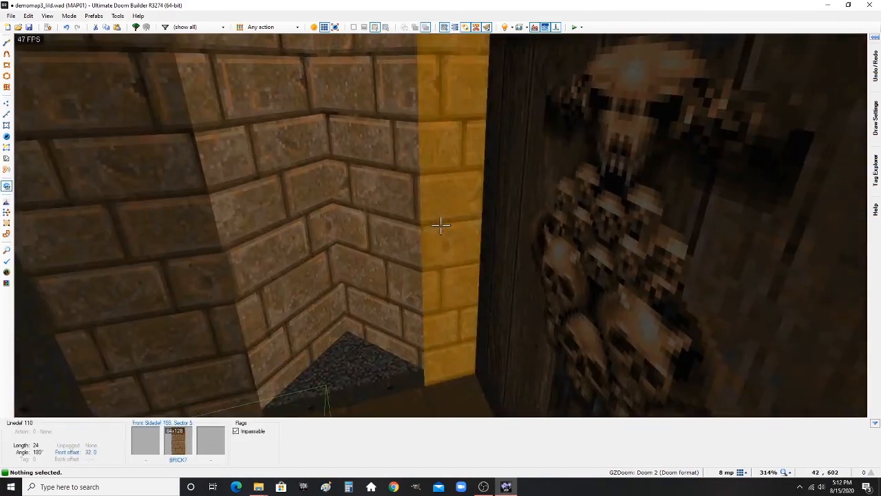
pyautogui.rightClick(440, 224)
pyautogui.click(496, 159)
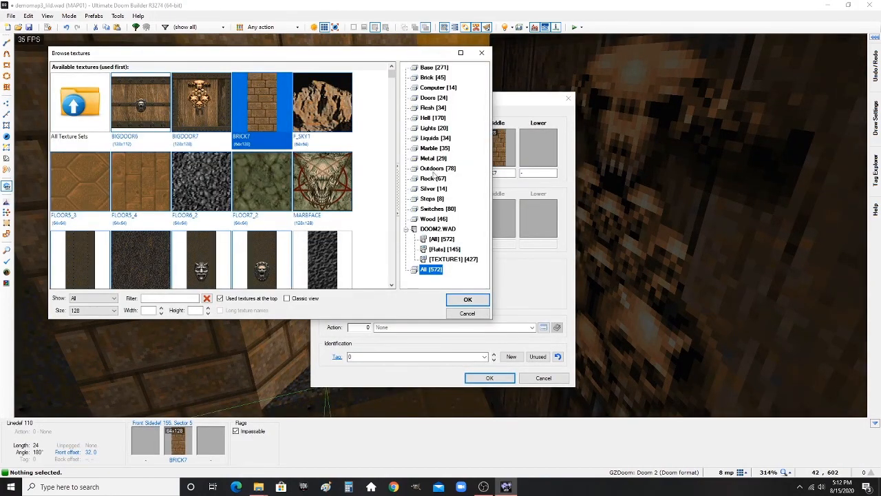
pyautogui.write('SU')
pyautogui.doubleClick(194, 100)
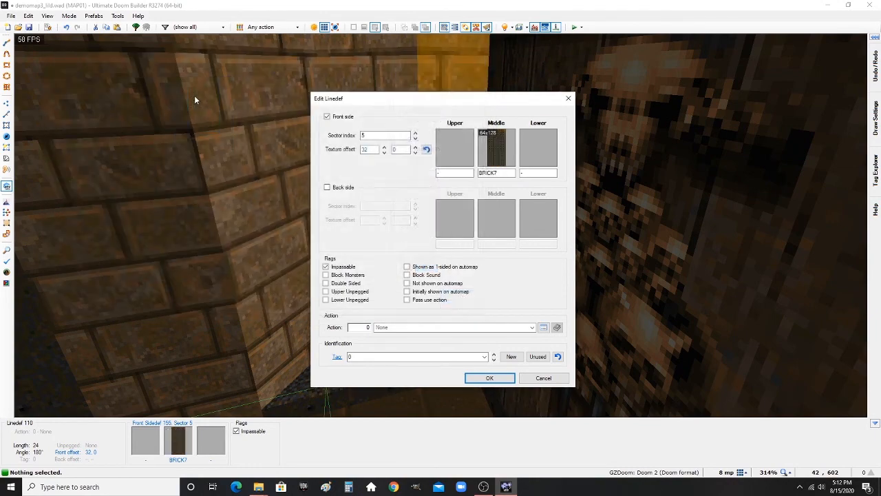
pyautogui.press('Return')
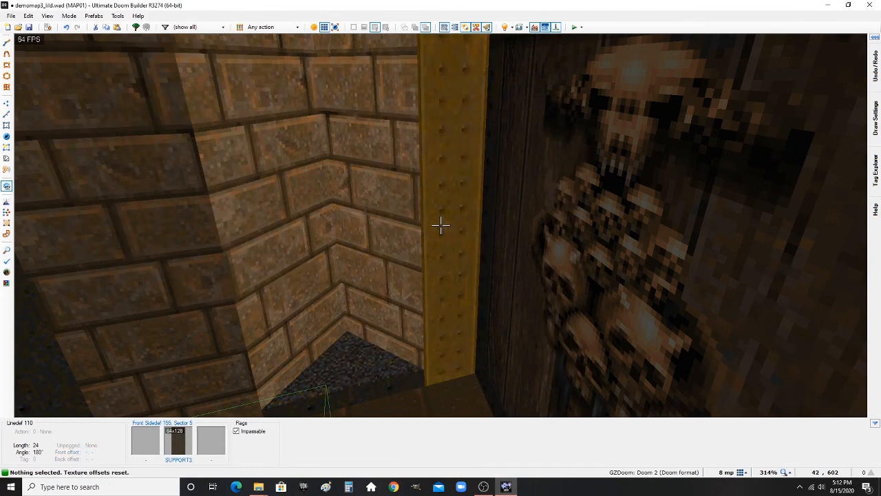
pyautogui.hotkey('ctrl', 'v')
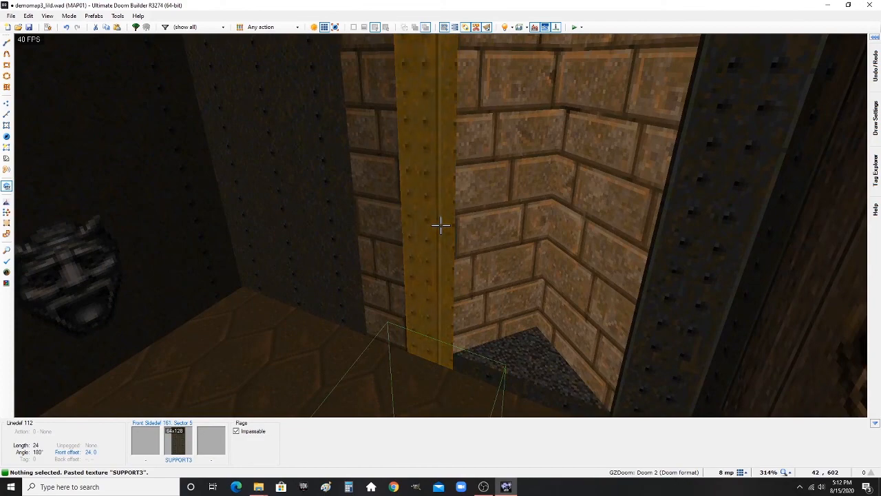
pyautogui.press('r')
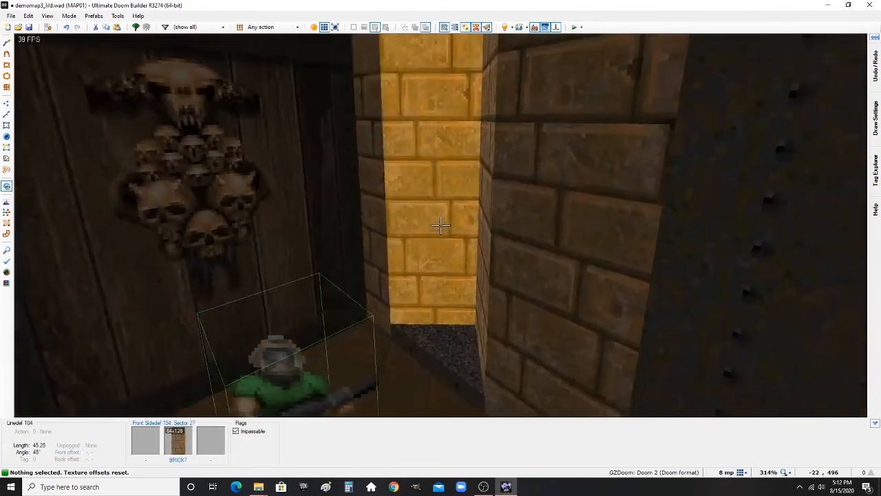
# - Paste SUPPORT3 onto the 24-unit wall strips on both sides of the east recess and reset their texture offsets
pyautogui.press('e')
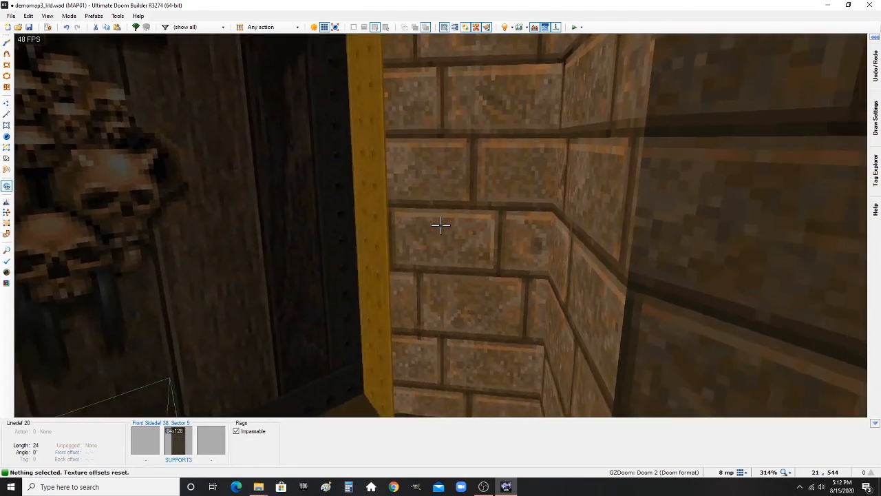
pyautogui.hotkey('ctrl', 'v')
pyautogui.press('r')
pyautogui.press('d')
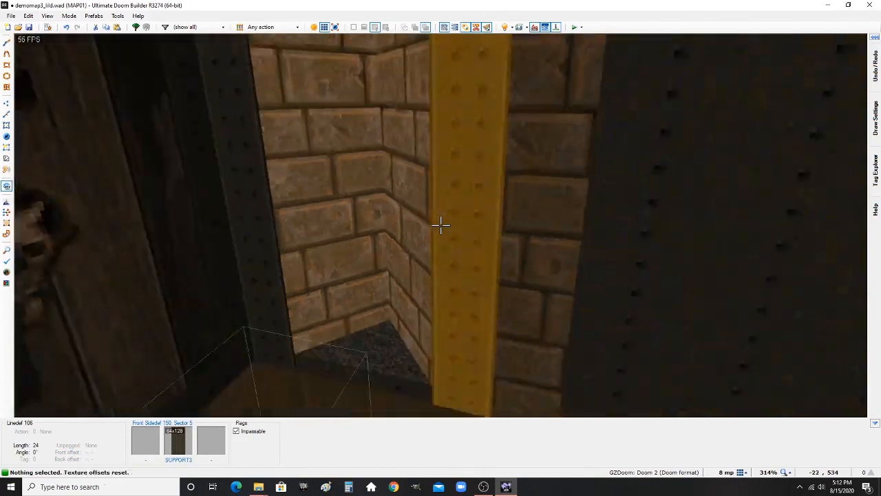
# - Texture the angled walls inside both triangular recesses with BRICK2
pyautogui.press('e')
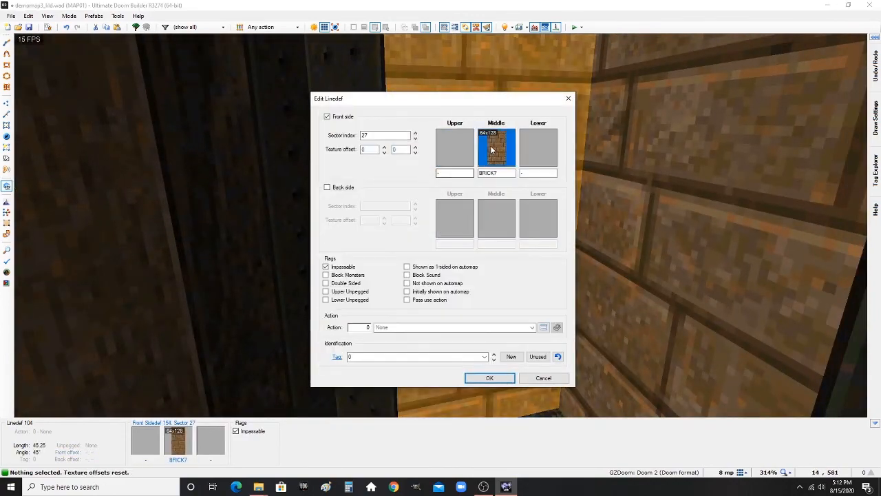
pyautogui.click(491, 150)
pyautogui.scroll(-4, 163, 197)
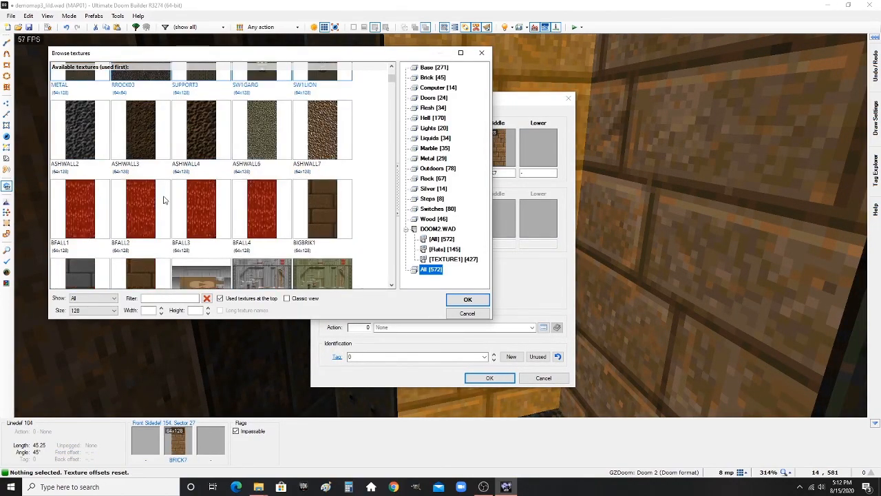
pyautogui.scroll(-6, 164, 199)
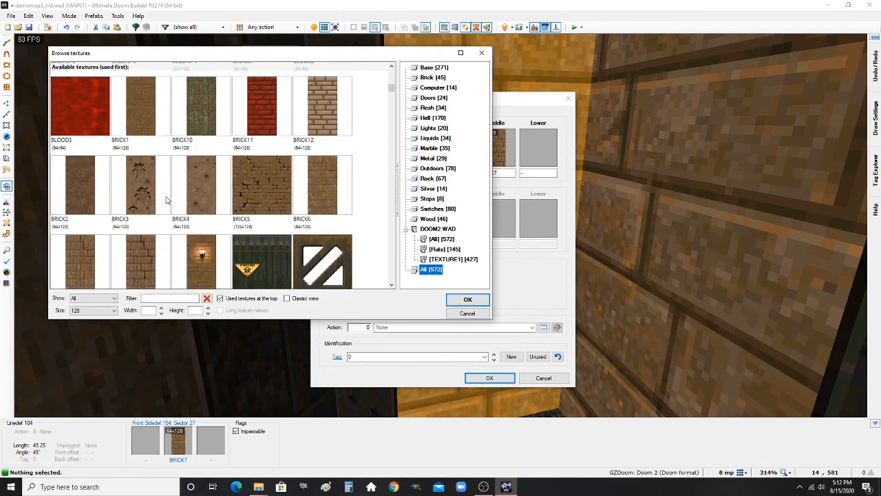
pyautogui.doubleClick(77, 184)
pyautogui.press('Return')
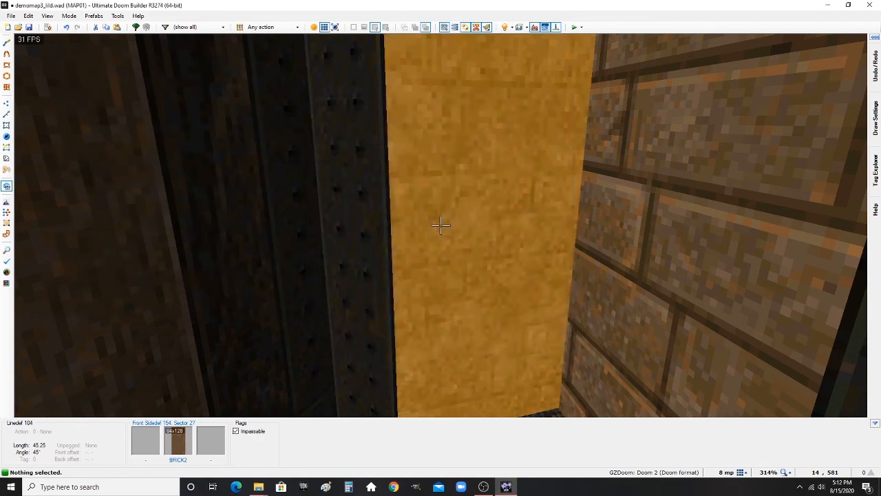
pyautogui.hotkey('ctrl', 'c')
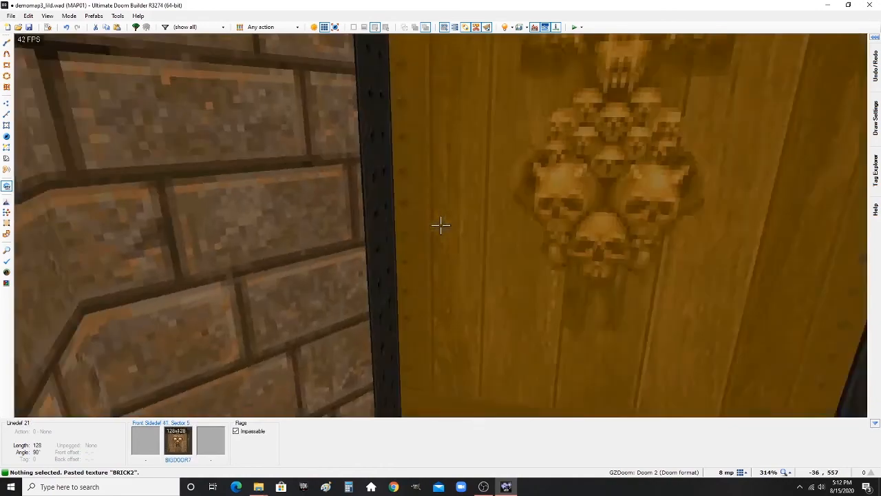
pyautogui.hotkey('ctrl', 'v')
pyautogui.hotkey('ctrl', 'v')
pyautogui.hotkey('ctrl', 'v')
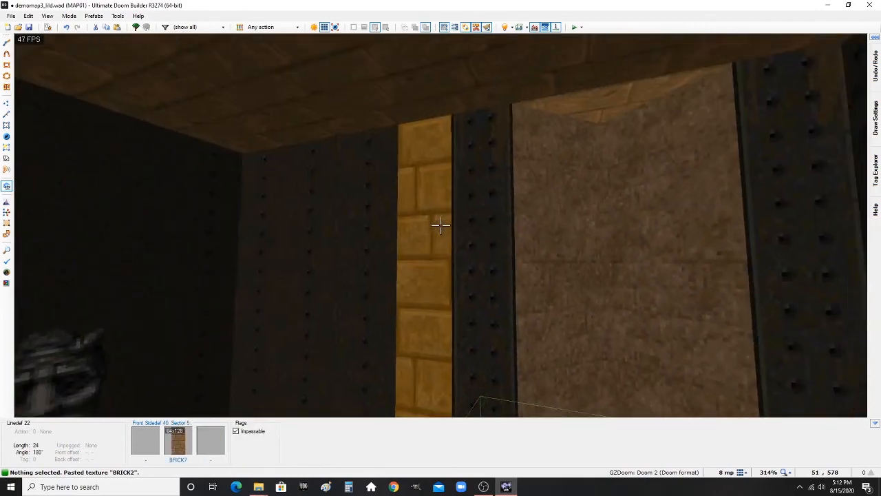
# - Move the whole alcove 24 units south so the vertices at its lower side walls merge with the enclosure's inner corners
pyautogui.press('v')
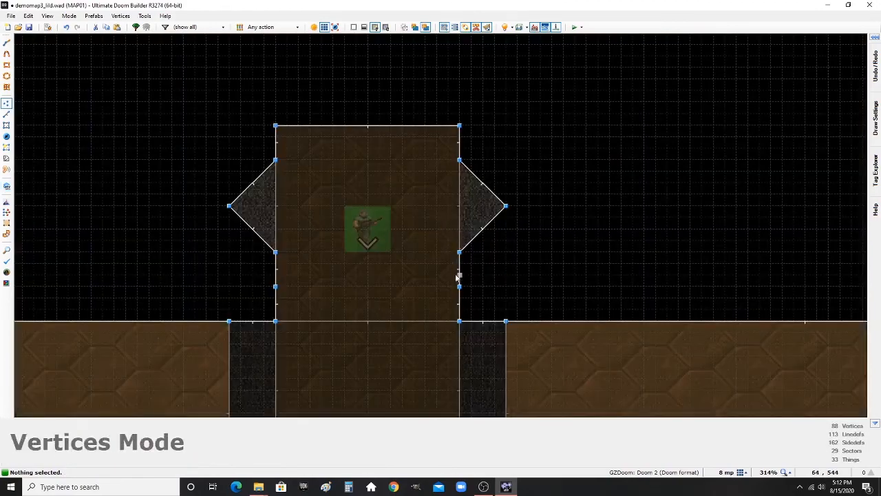
pyautogui.scroll(4, 449, 322)
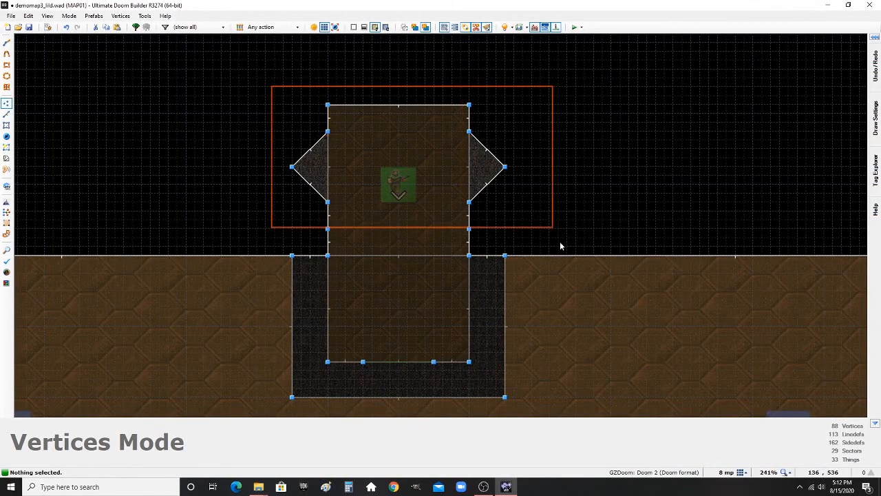
pyautogui.scroll(3, 446, 250)
pyautogui.moveTo(484, 221); pyautogui.dragTo(489, 263)
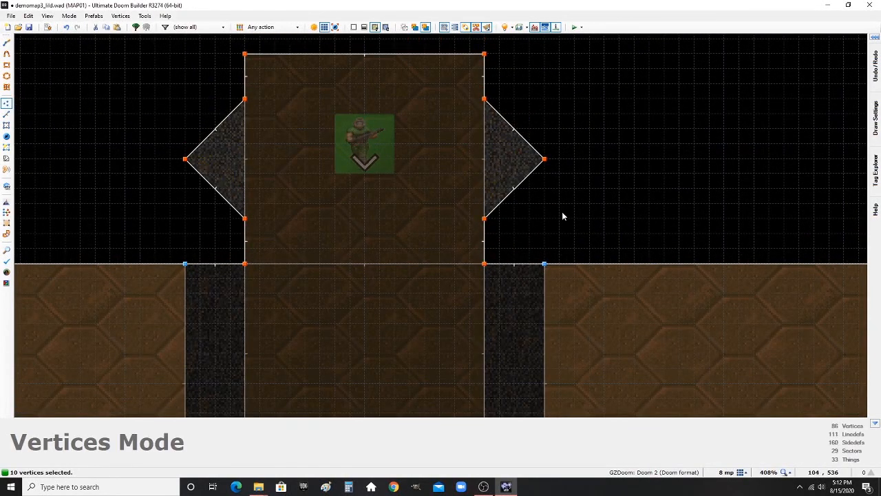
pyautogui.click(596, 201)
pyautogui.scroll(-2, 522, 200)
pyautogui.scroll(3, 521, 241)
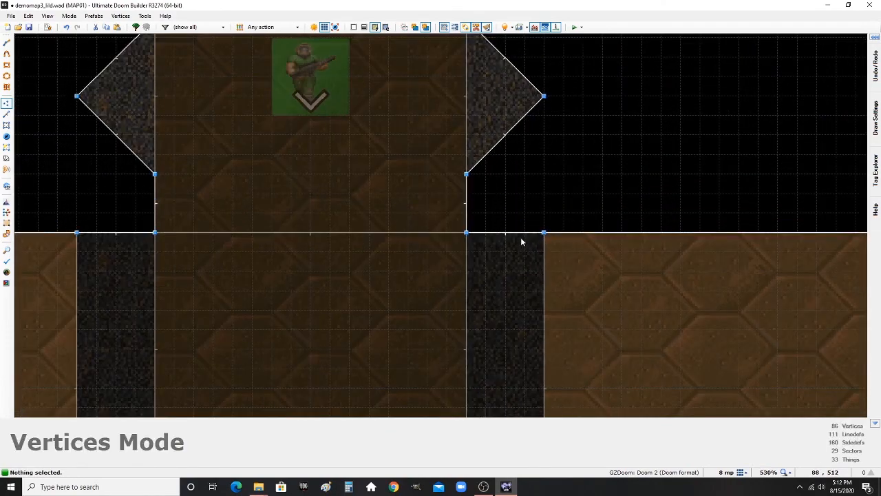
pyautogui.scroll(-1, 543, 238)
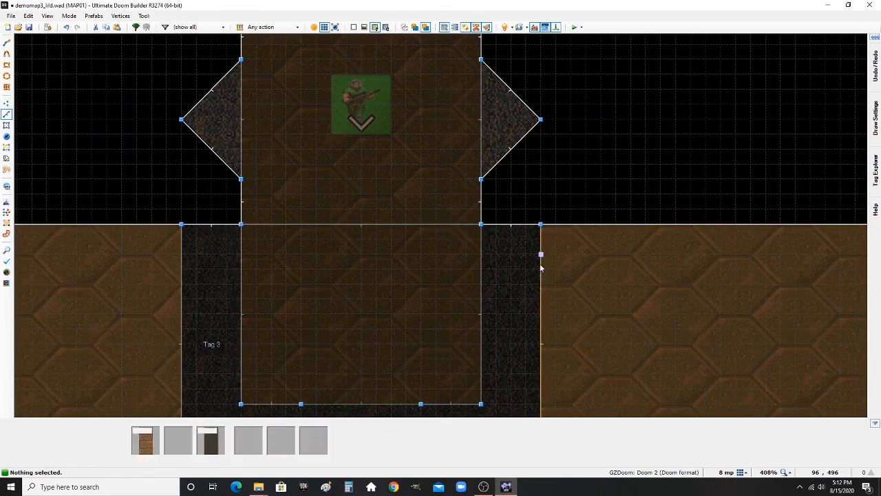
# - Move the east and west outer sides of the enclosure wall 8 units inward to make both side walls 24 units thick
pyautogui.press('l')
pyautogui.moveTo(542, 254); pyautogui.dragTo(525, 267)
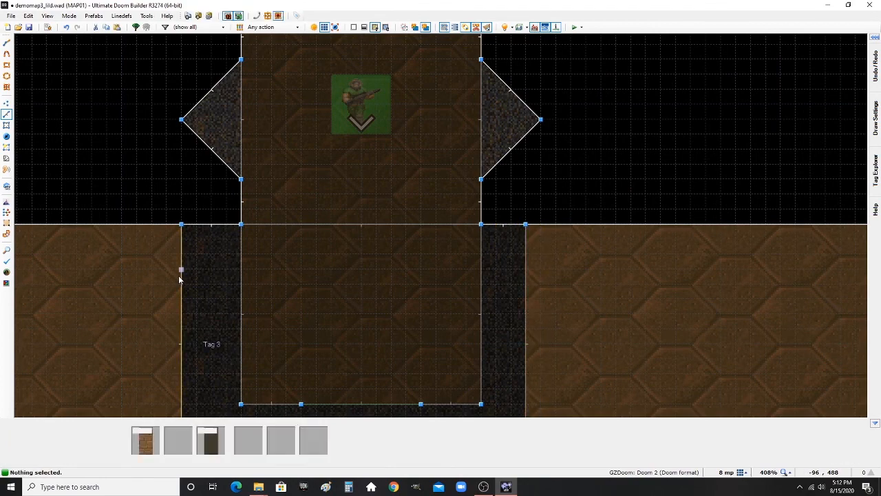
pyautogui.moveTo(187, 274); pyautogui.dragTo(203, 271)
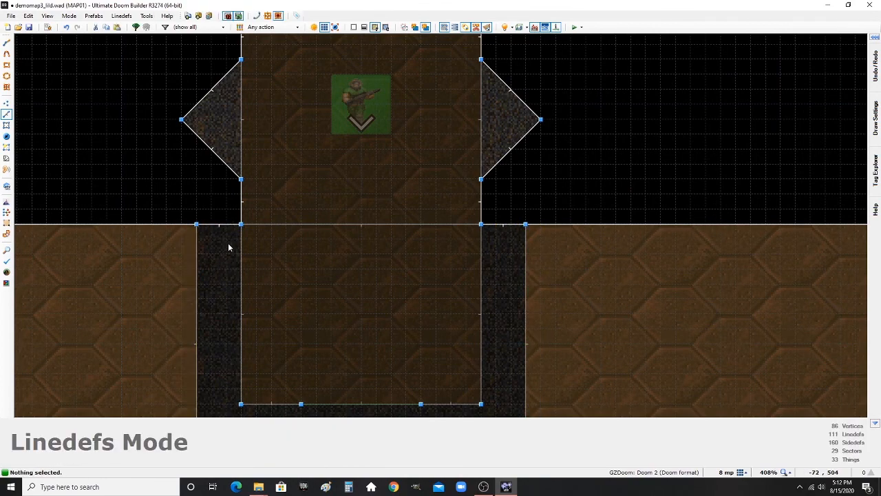
# - Temporarily lower the enclosure wall's floor to 104 to paste SUPPORT3 onto the 24-unit wall strips behind its ends
pyautogui.press('q')
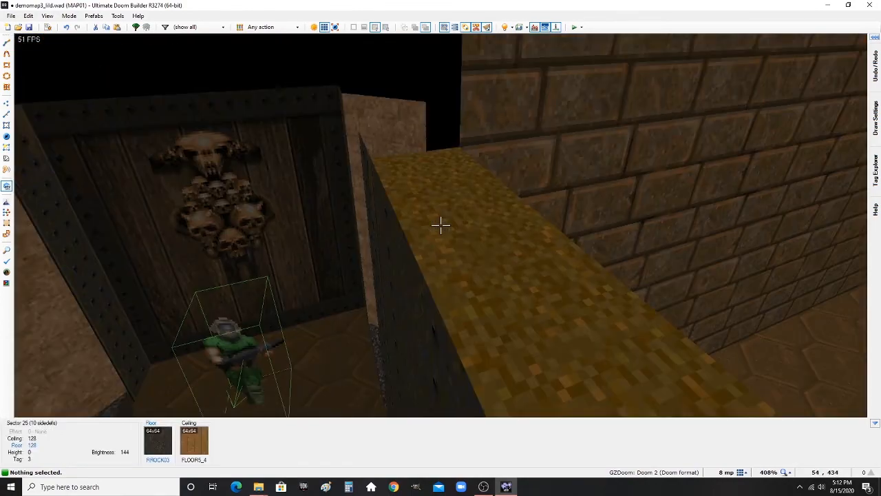
pyautogui.scroll(-3, 440, 225)
pyautogui.hotkey('ctrl', 'c')
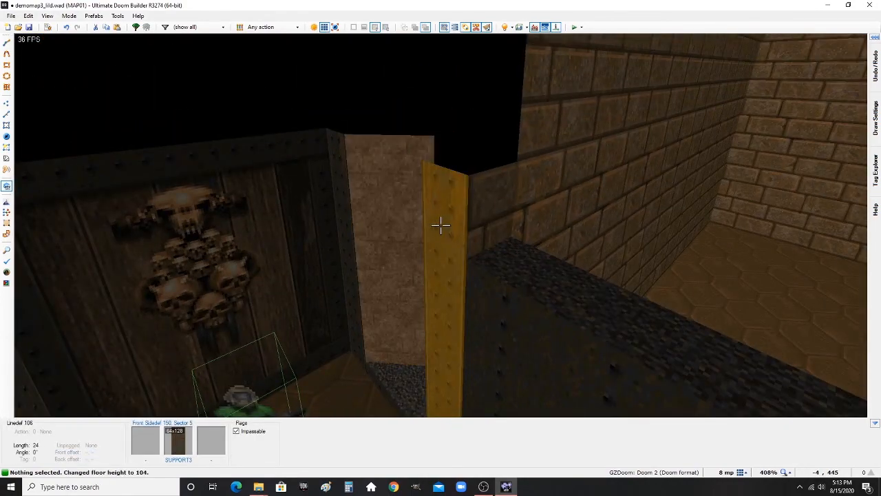
pyautogui.hotkey('ctrl', 'v')
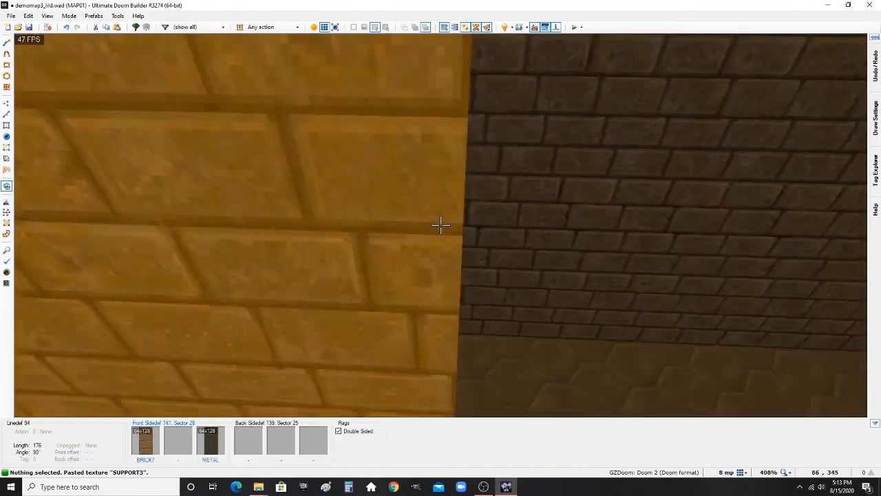
pyautogui.scroll(1, 440, 225)
pyautogui.press('g')
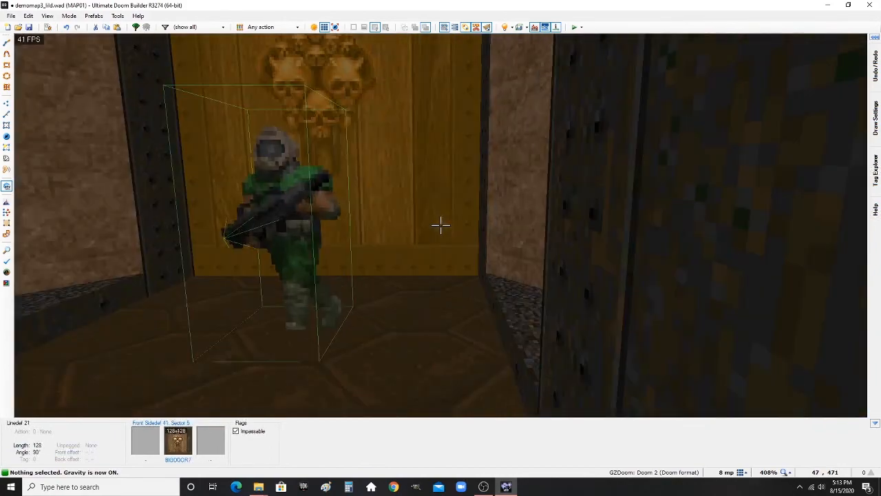
pyautogui.press('s')
pyautogui.press('s')
# - Place a tall red firestick in the east triangular recess at 80, 568
pyautogui.press('q')
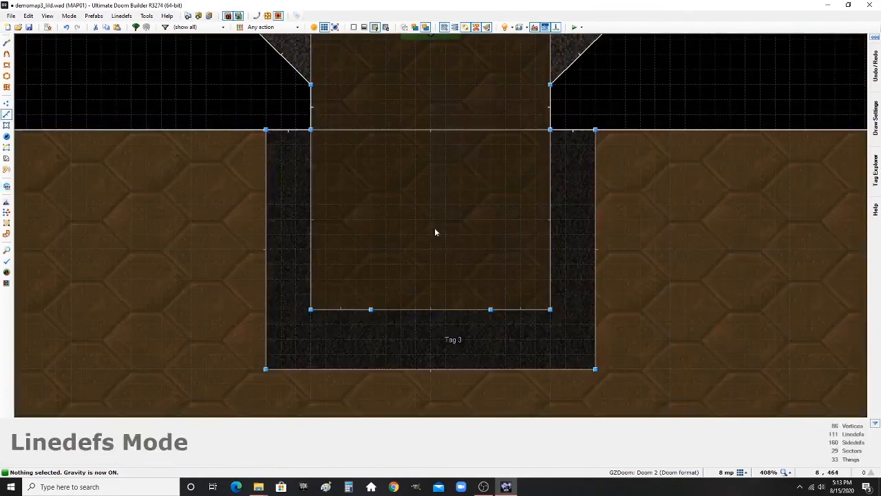
pyautogui.scroll(-1, 423, 240)
pyautogui.press('t')
pyautogui.scroll(-1, 436, 193)
pyautogui.scroll(3, 443, 222)
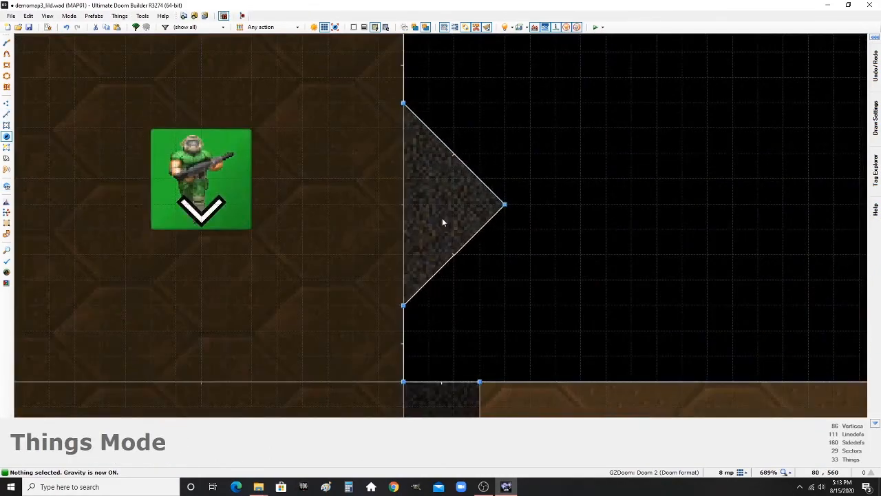
pyautogui.press('Insert')
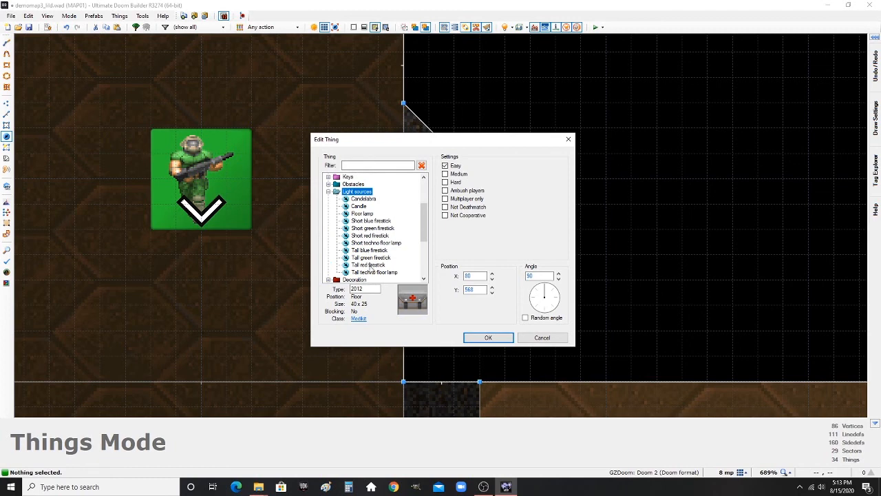
pyautogui.click(500, 342)
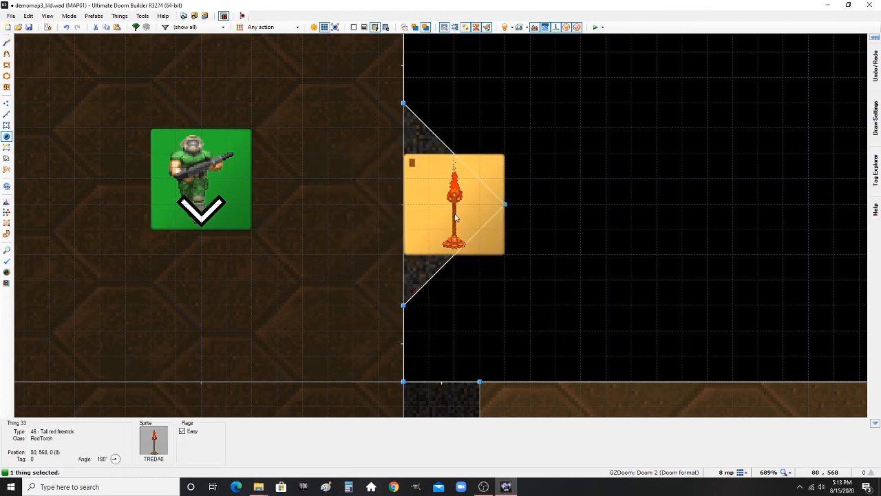
# - Paste a copy of the tall red firestick into the west recess and save the map
pyautogui.hotkey('ctrl', 'v')
pyautogui.scroll(-4, 476, 275)
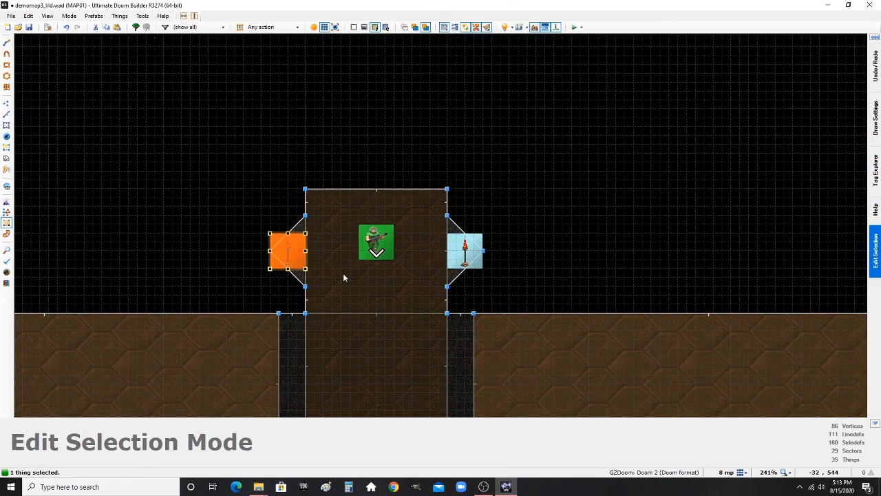
pyautogui.press('Return')
pyautogui.press('F9')
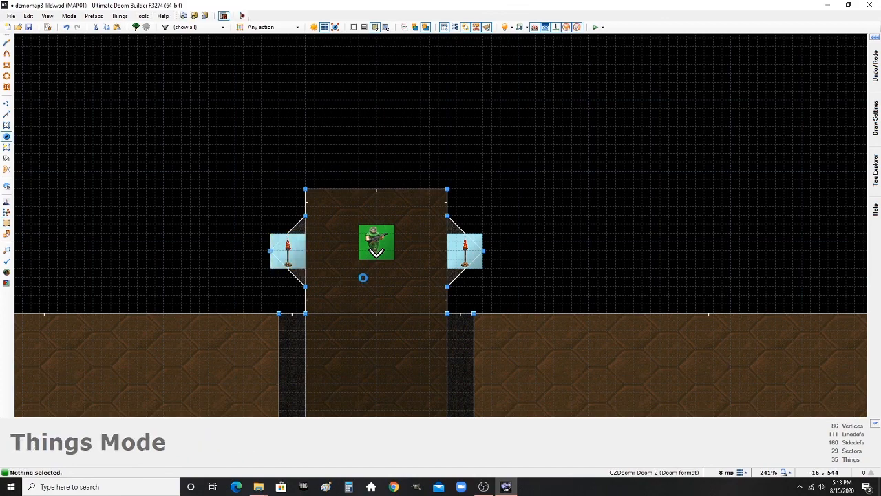
# - Set the brightness of the player start alcove sector to 144
pyautogui.press('w')
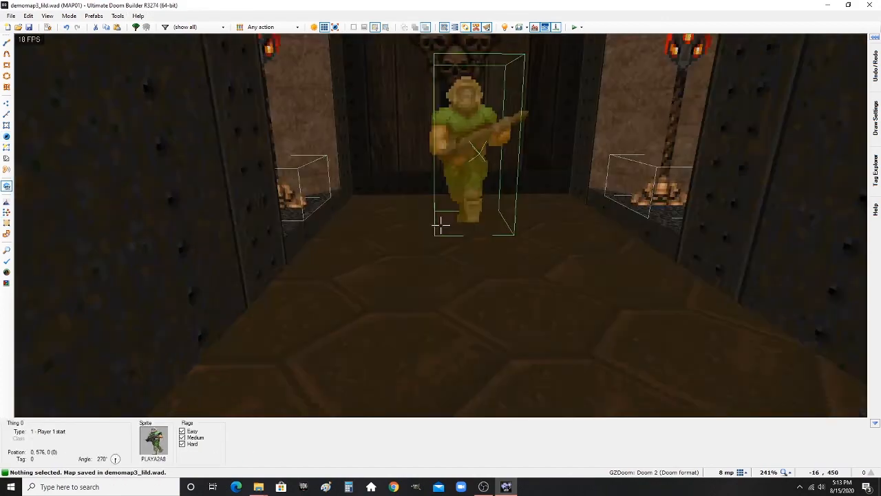
pyautogui.press('g')
pyautogui.press('e')
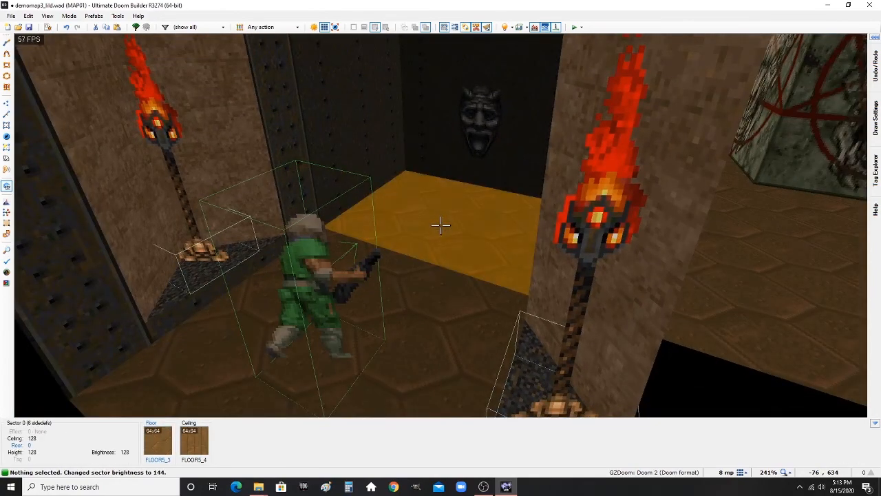
pyautogui.press('d')
pyautogui.press('e')
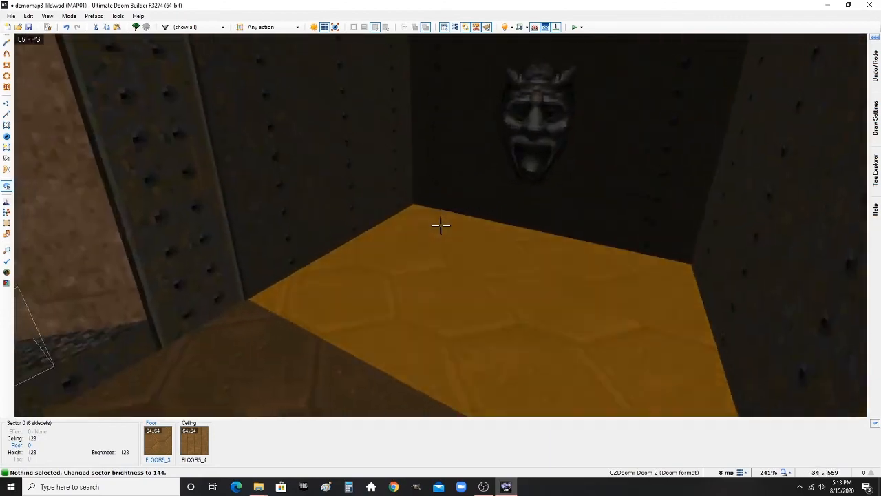
pyautogui.press('d')
pyautogui.press('e')
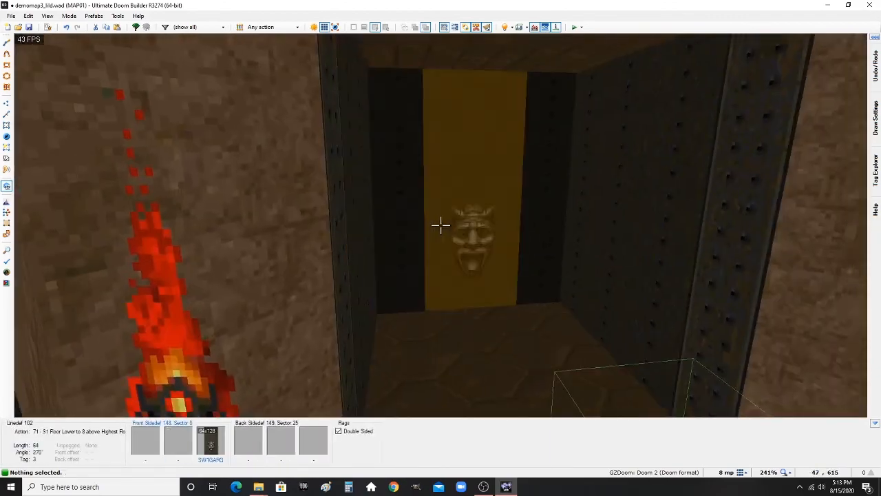
# - Lower the ceilings of both triangular torch recesses to 104
pyautogui.press('w')
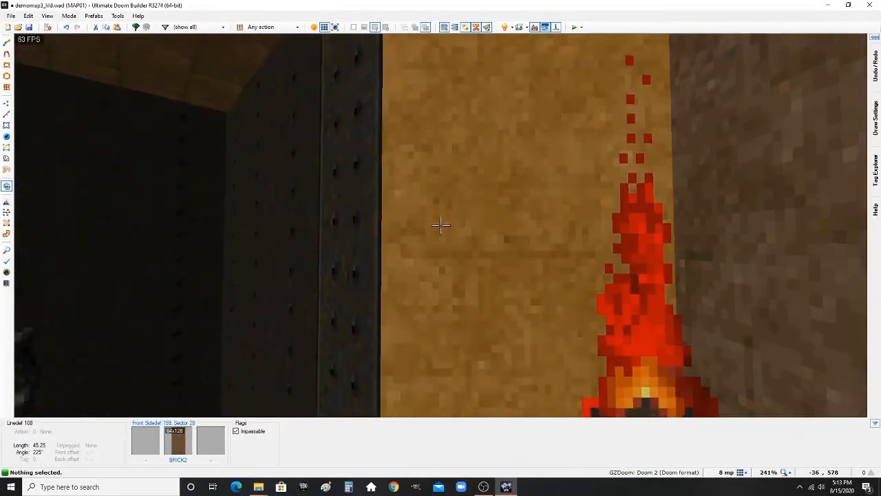
pyautogui.press('d')
pyautogui.press('e')
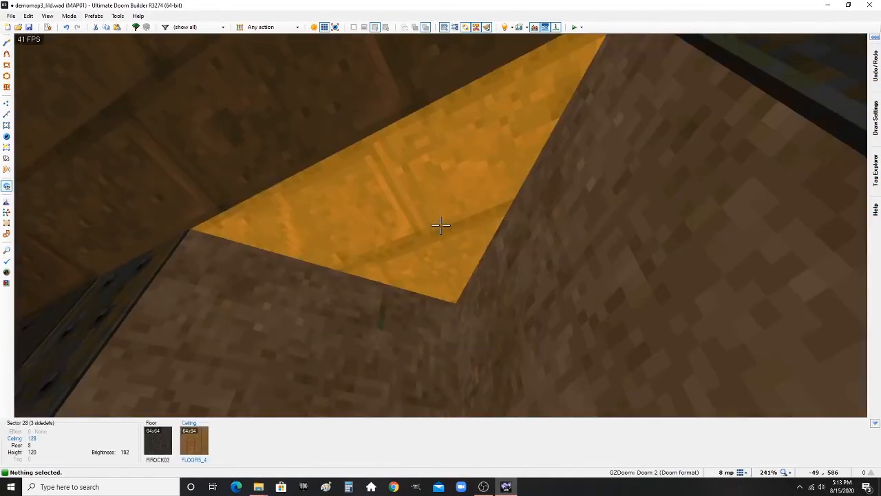
pyautogui.click(440, 225)
pyautogui.press('d')
pyautogui.click(440, 224)
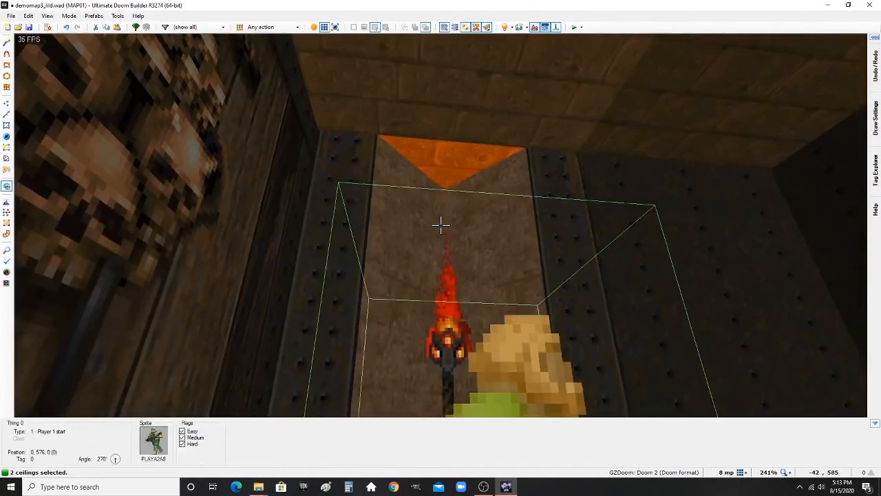
pyautogui.press('c')
pyautogui.click(441, 225)
pyautogui.press('e')
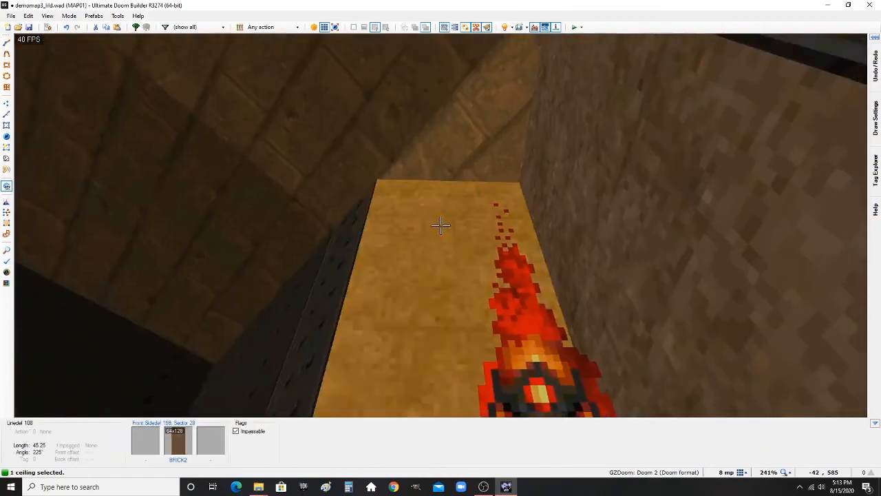
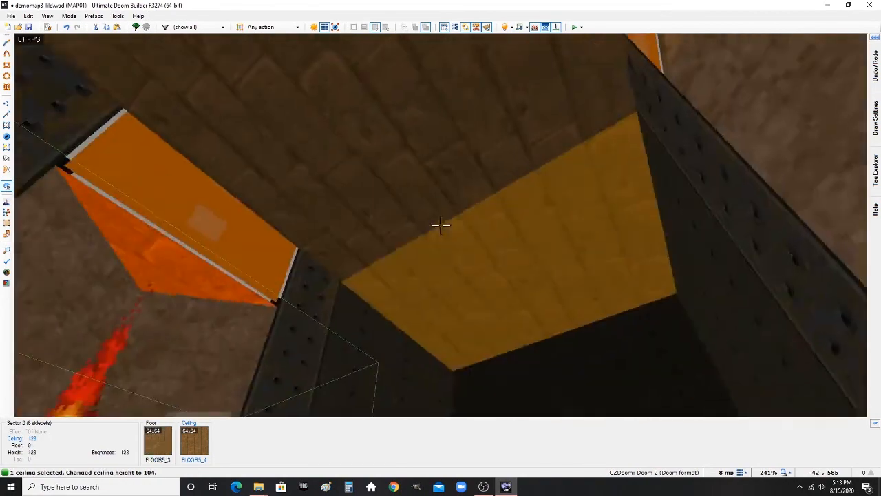
pyautogui.press('e')
pyautogui.press('d')
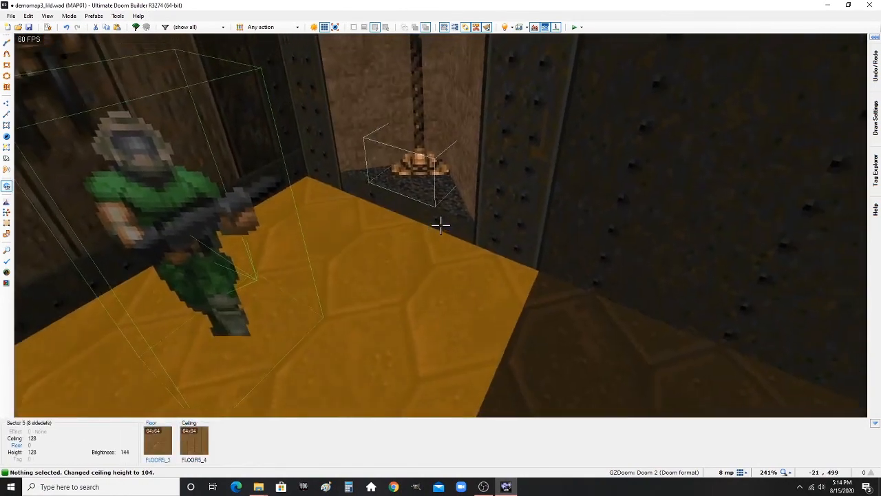
# - Copy the METAL texture onto the untextured upper walls above both torch recesses
pyautogui.hotkey('ctrl', 'c')
pyautogui.press('w')
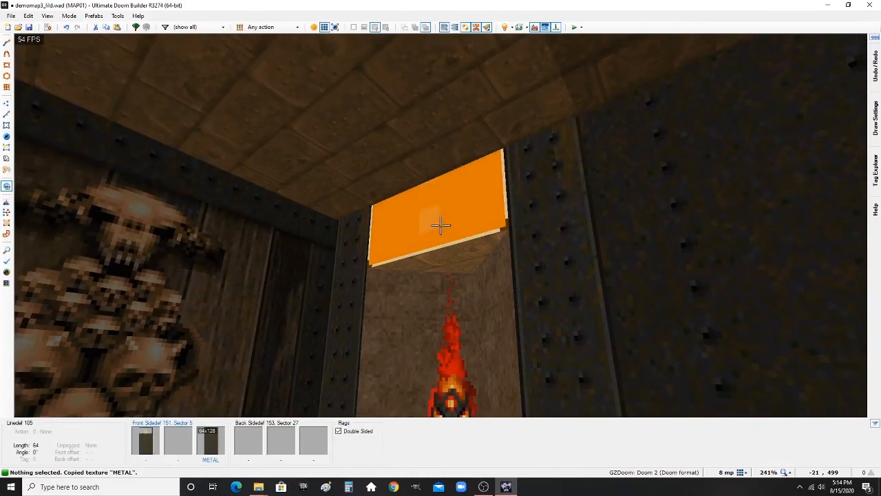
pyautogui.hotkey('ctrl', 'v')
pyautogui.press('d')
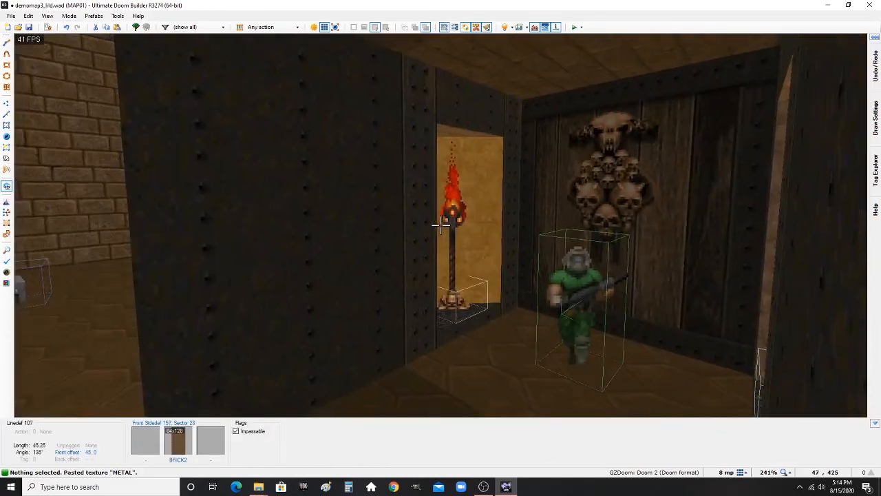
# - Copy the RROCK03 flat from the recess floor onto the ceilings of both torch recesses
pyautogui.press('w')
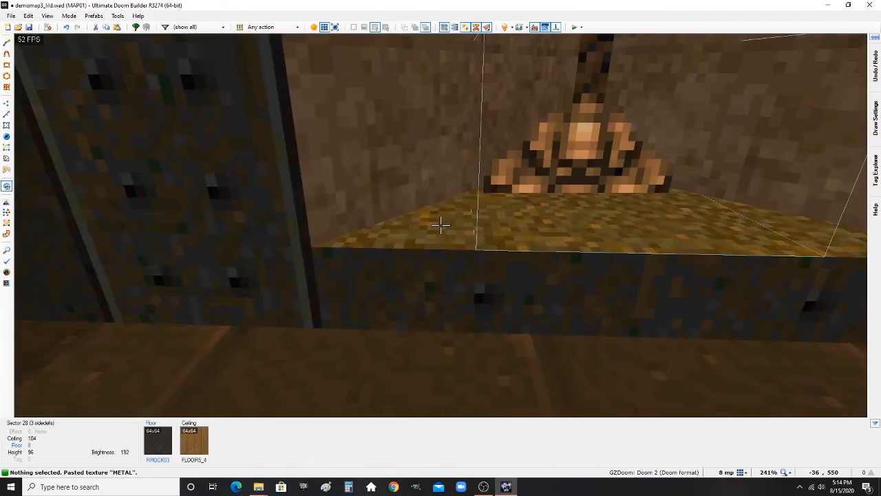
pyautogui.hotkey('ctrl', 'c')
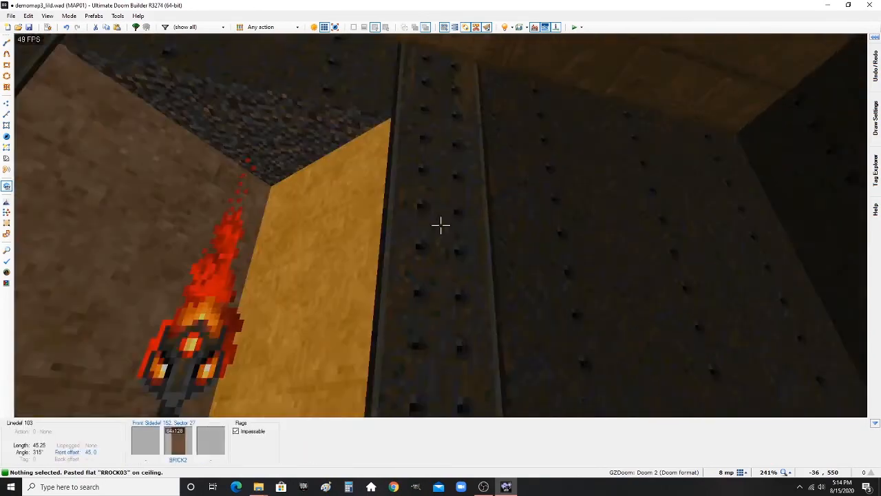
pyautogui.press('g')
# - Inspect the finished enclosure in 3D, checking the outer metal walls, the torch recesses and the switch wall
pyautogui.press('d')
pyautogui.press('g')
pyautogui.press('e')
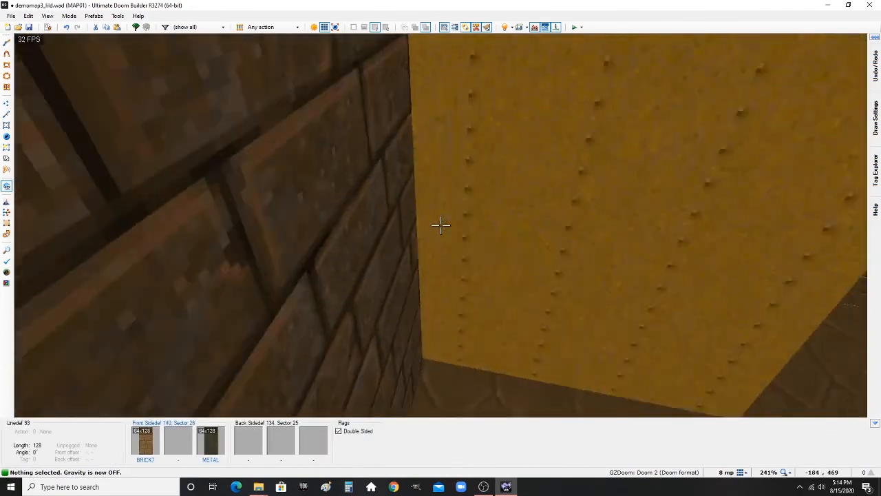
pyautogui.press('s')
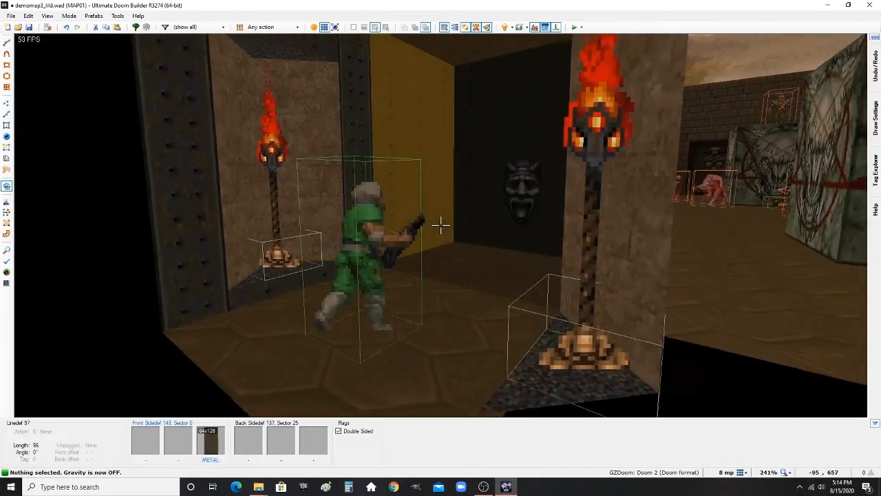
pyautogui.press('e')
pyautogui.press('d')
pyautogui.press('f')
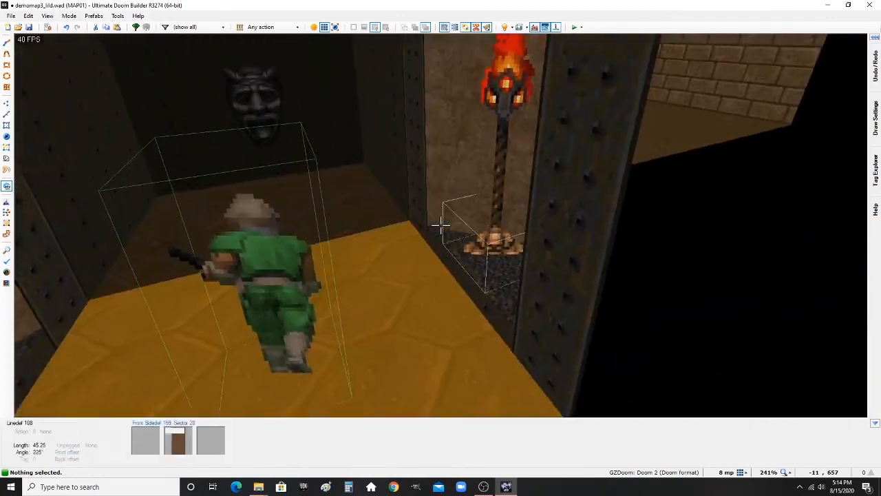
pyautogui.press('w')
pyautogui.press('d')
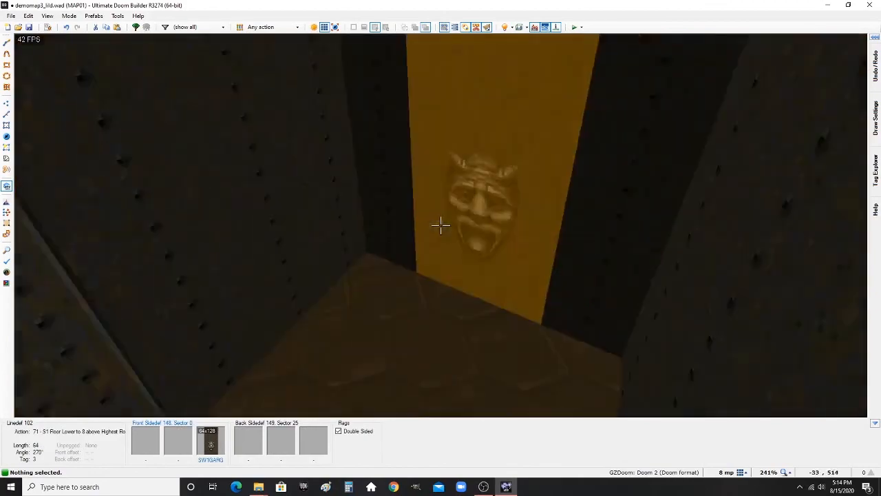
# - Look over the arena outside the enclosure in 3D with gravity on, return to the 2D view and save the map
pyautogui.press('e')
pyautogui.press('d')
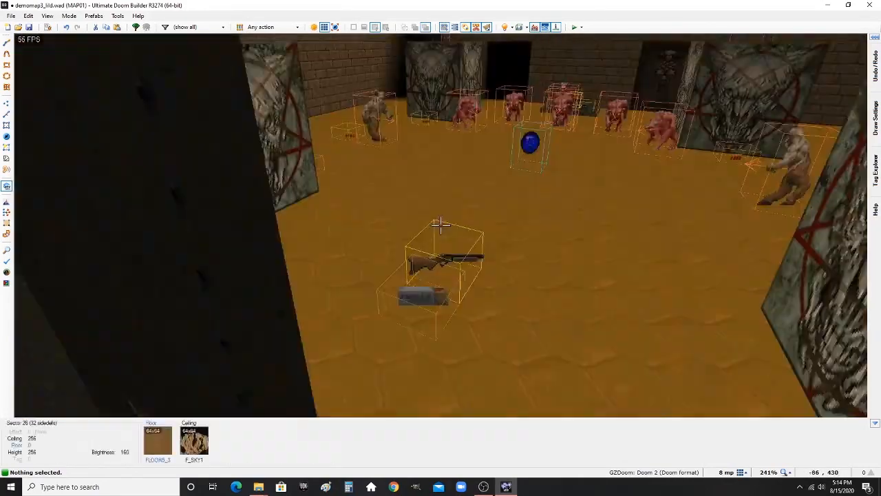
pyautogui.press('e')
pyautogui.press('g')
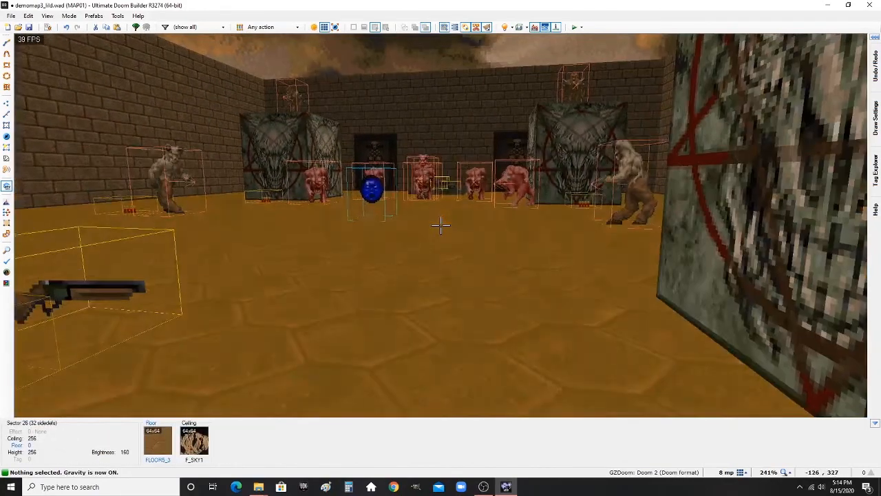
pyautogui.press('q')
pyautogui.hotkey('ctrl', 's')
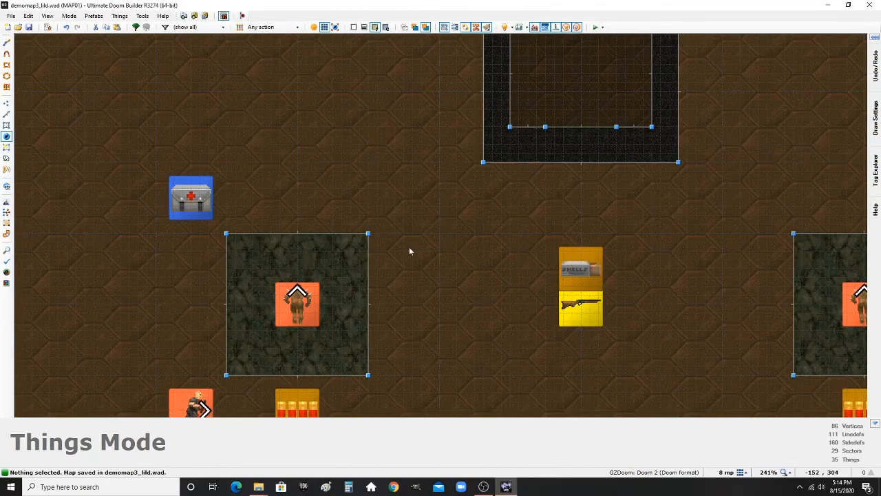
# - Set the grid size to 16 mp and save the map
pyautogui.scroll(-10, 441, 249)
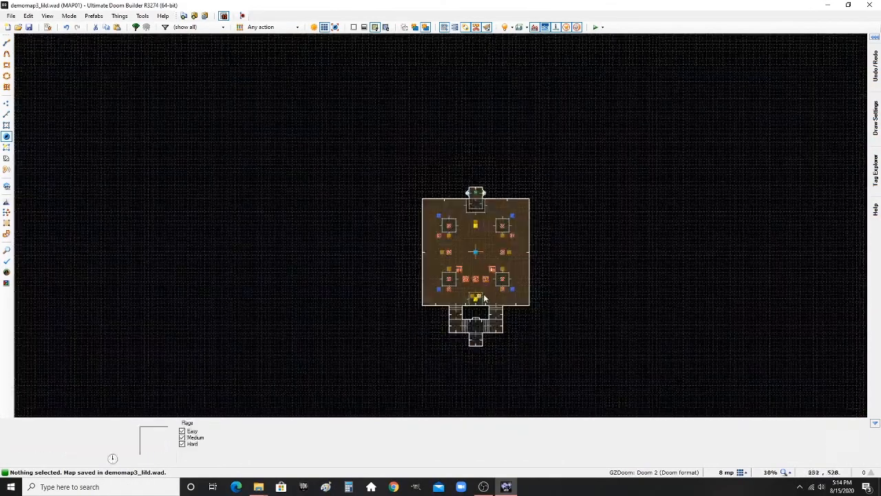
pyautogui.click(742, 473)
pyautogui.click(713, 418)
pyautogui.scroll(3, 555, 246)
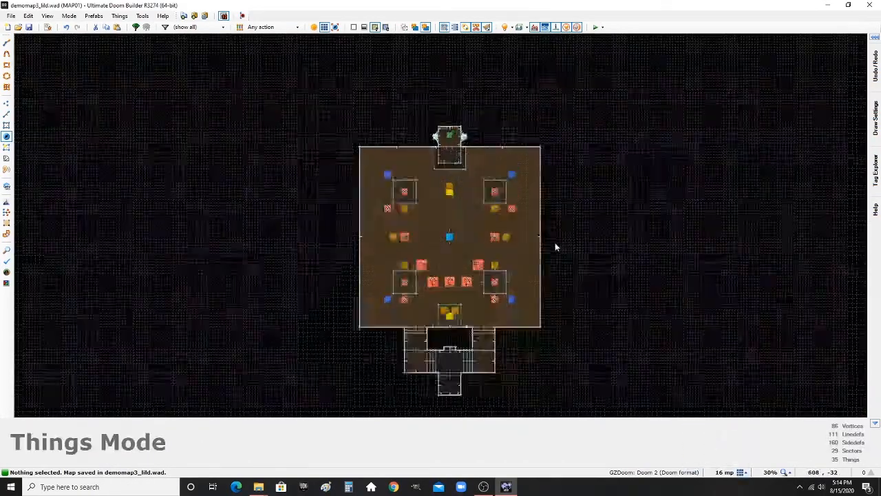
pyautogui.hotkey('ctrl', 's')
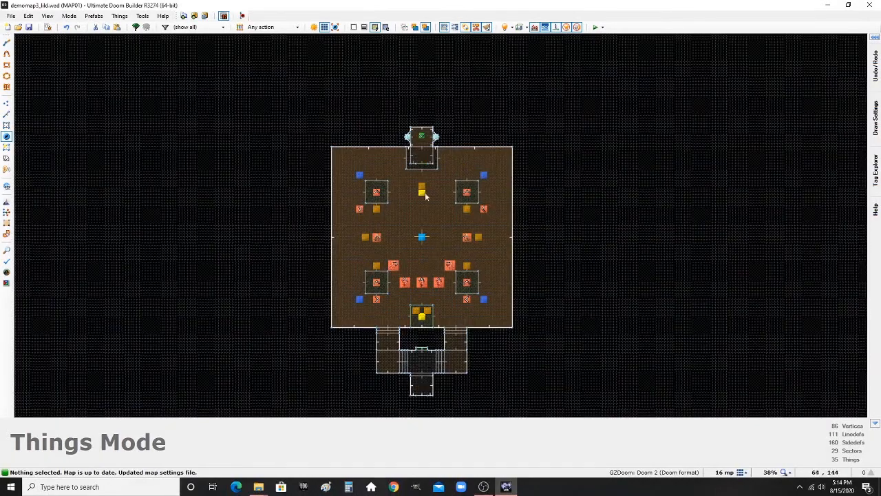
# - Examine the 2D layout of the start enclosure, its switch line and the placement of monsters and items in the arena
pyautogui.scroll(7, 419, 144)
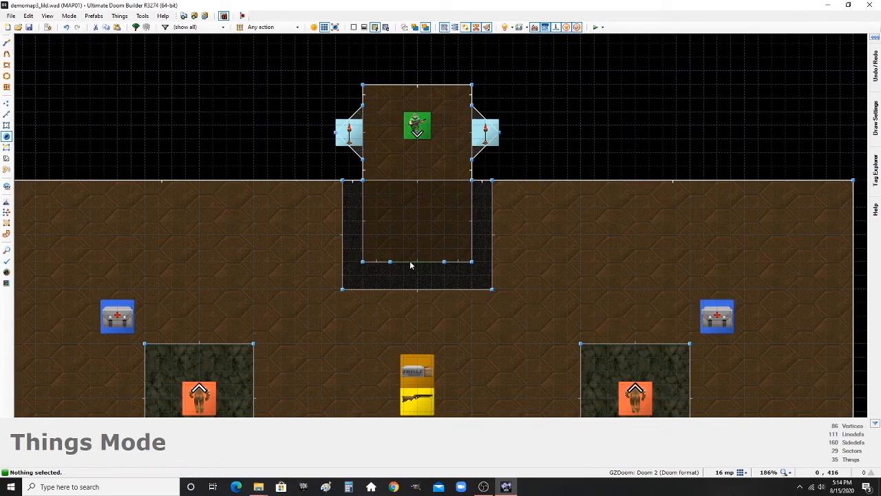
pyautogui.scroll(-7, 414, 267)
pyautogui.scroll(17, 438, 243)
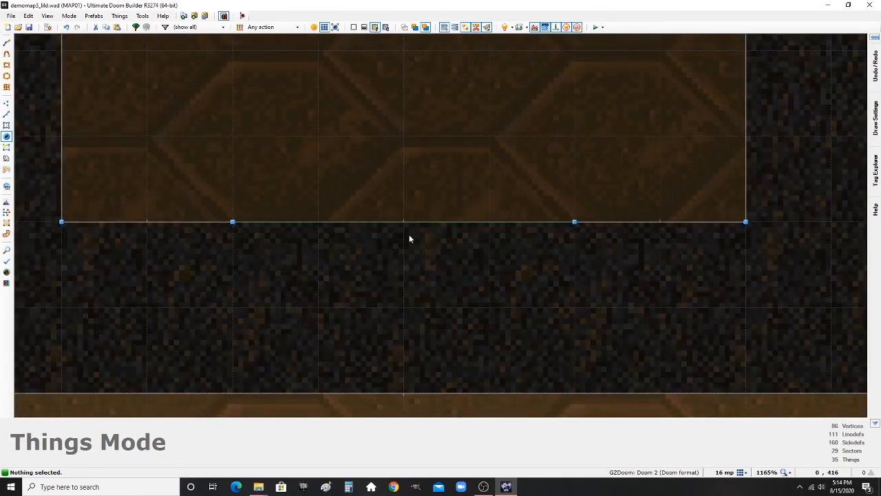
pyautogui.scroll(6, 375, 225)
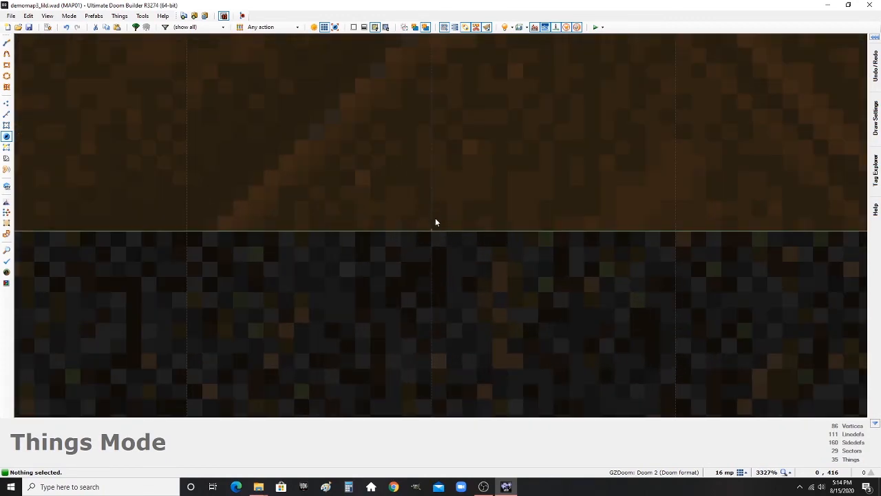
pyautogui.moveTo(454, 255); pyautogui.dragTo(454, 255)
pyautogui.scroll(-3, 367, 264)
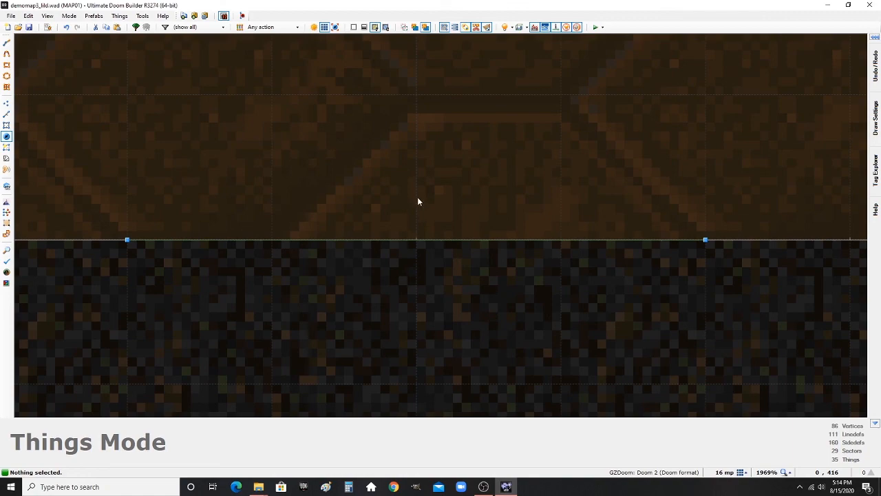
pyautogui.scroll(-20, 418, 201)
pyautogui.scroll(-2, 421, 256)
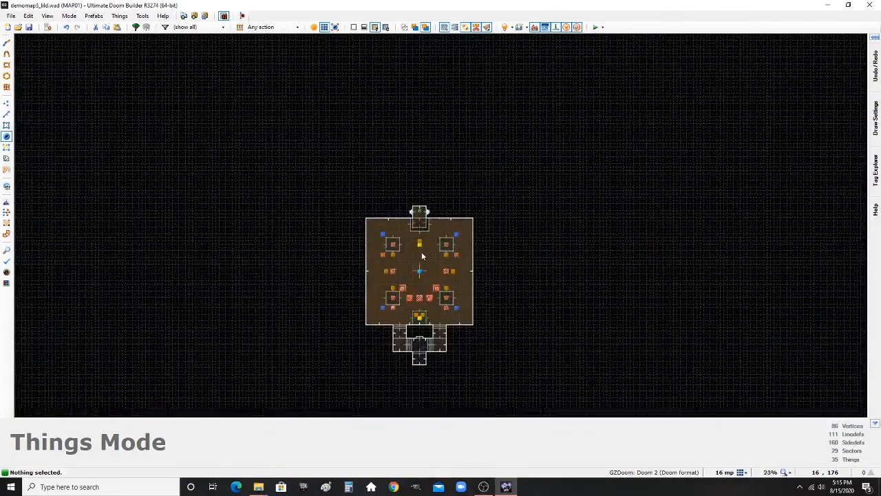
pyautogui.scroll(5, 420, 126)
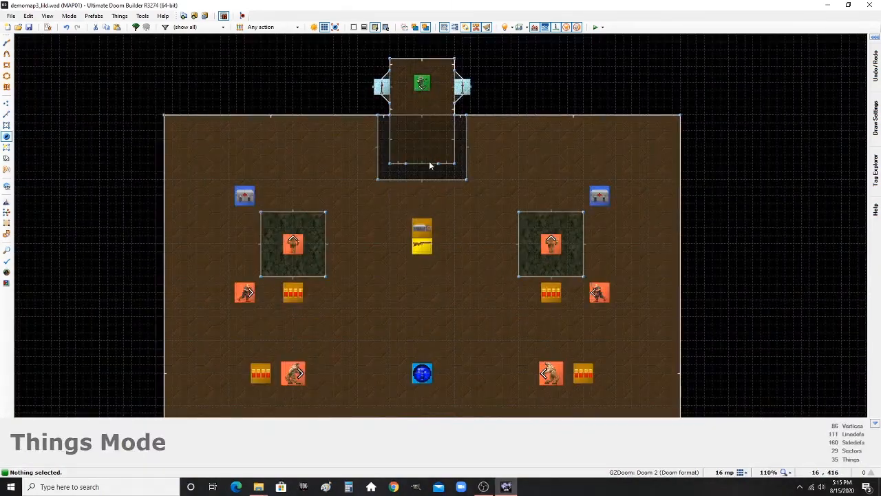
pyautogui.scroll(-1, 432, 175)
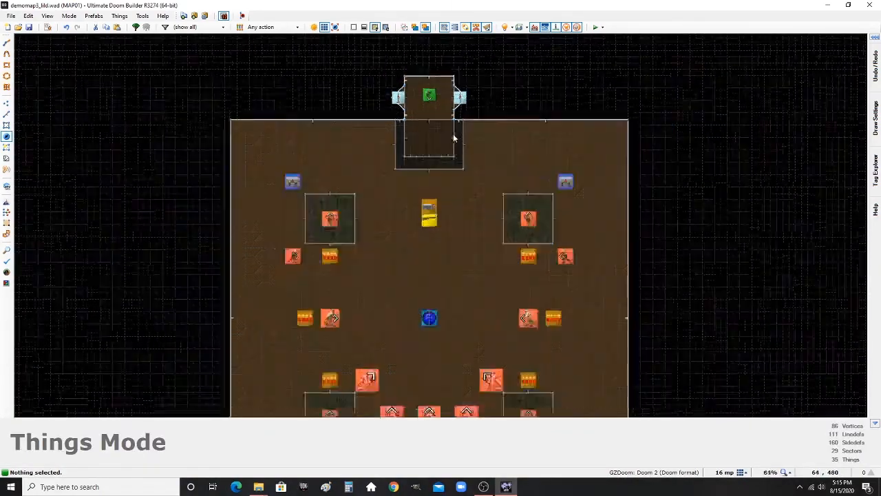
pyautogui.scroll(3, 440, 182)
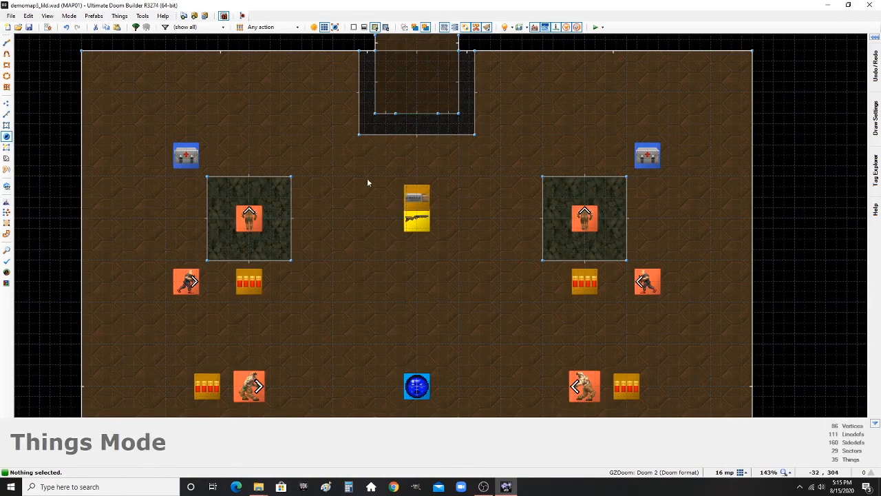
pyautogui.scroll(-3, 447, 230)
pyautogui.scroll(4, 452, 233)
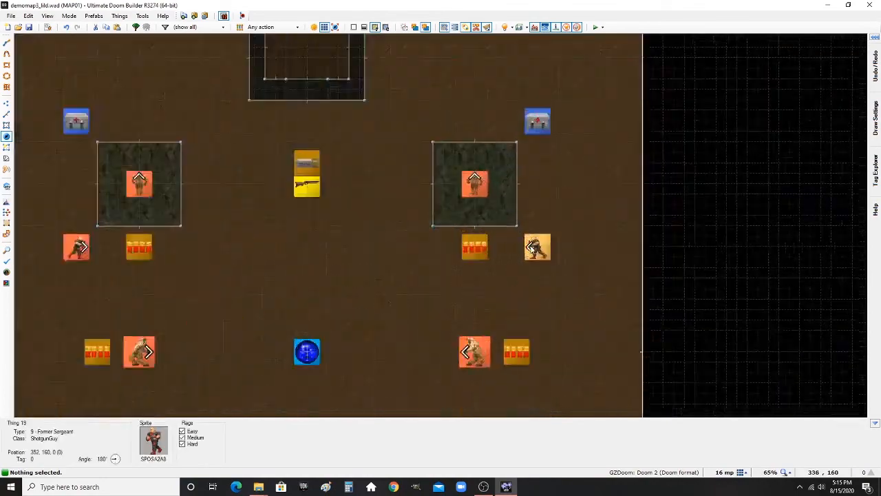
pyautogui.scroll(-3, 367, 223)
pyautogui.scroll(3, 367, 223)
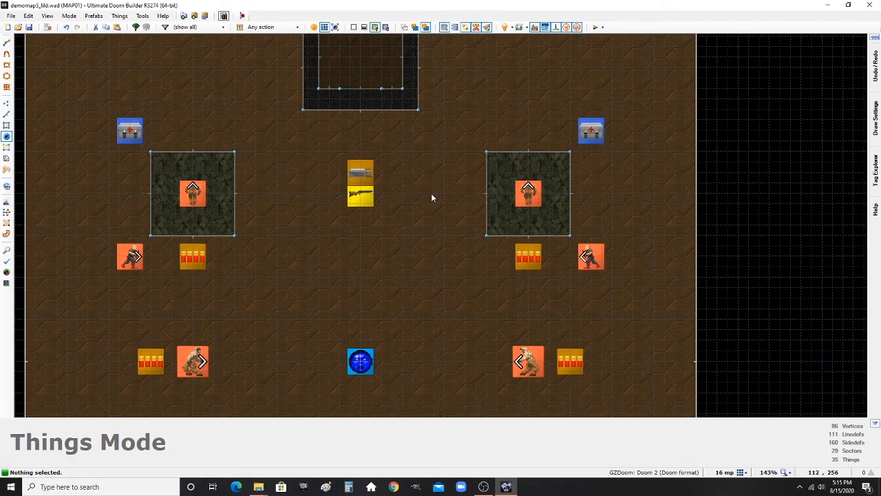
pyautogui.scroll(-4, 431, 197)
pyautogui.scroll(4, 419, 249)
pyautogui.scroll(-4, 438, 166)
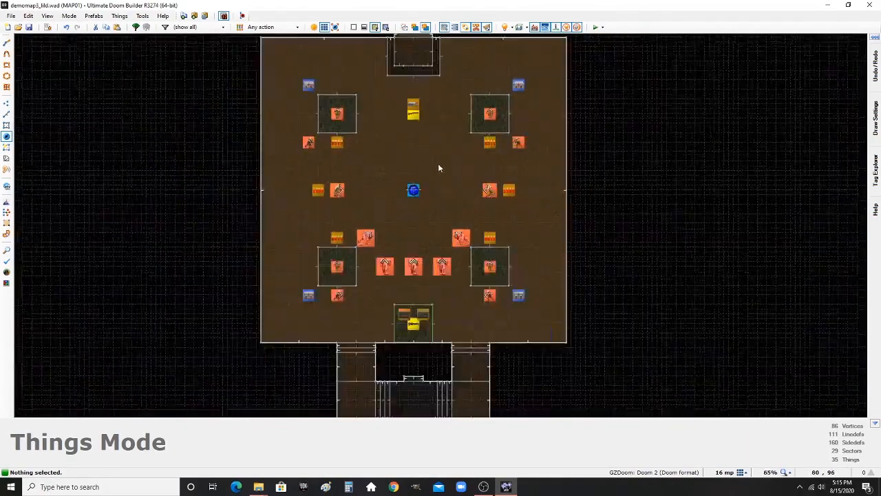
pyautogui.scroll(4, 443, 208)
pyautogui.scroll(-4, 563, 211)
# - Insert a Stimpack at 480, 0 beside the middle of the arena's east wall
pyautogui.scroll(5, 561, 214)
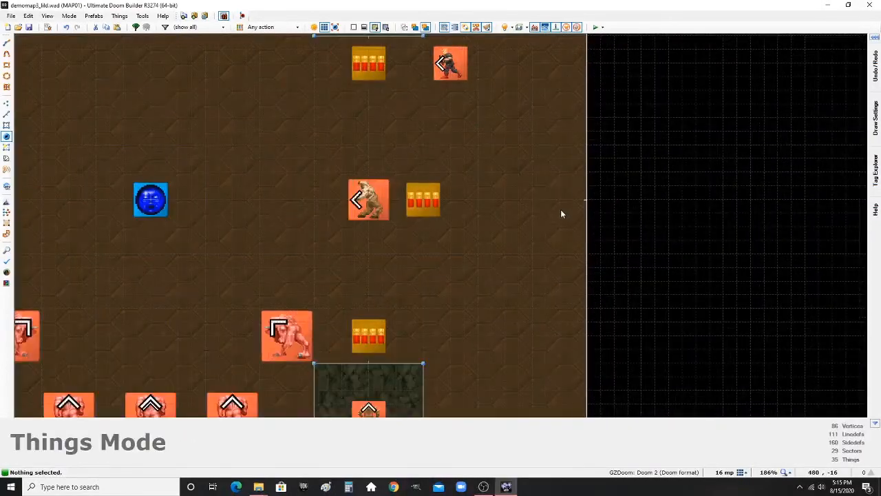
pyautogui.scroll(1, 560, 200)
pyautogui.press('Insert')
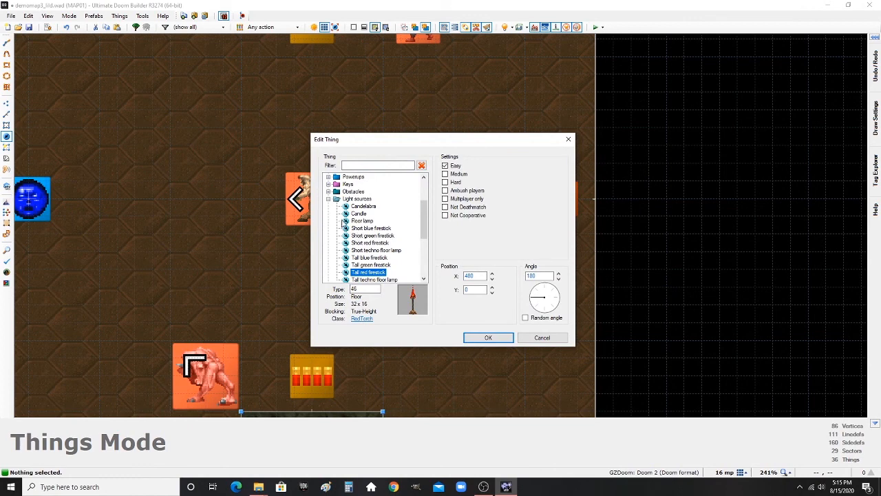
pyautogui.click(329, 199)
pyautogui.scroll(-1, 376, 236)
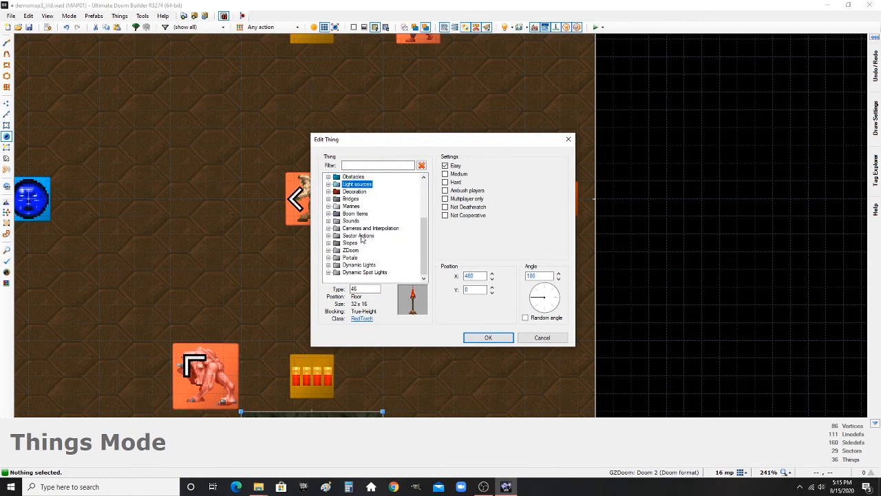
pyautogui.scroll(3, 363, 205)
pyautogui.doubleClick(354, 220)
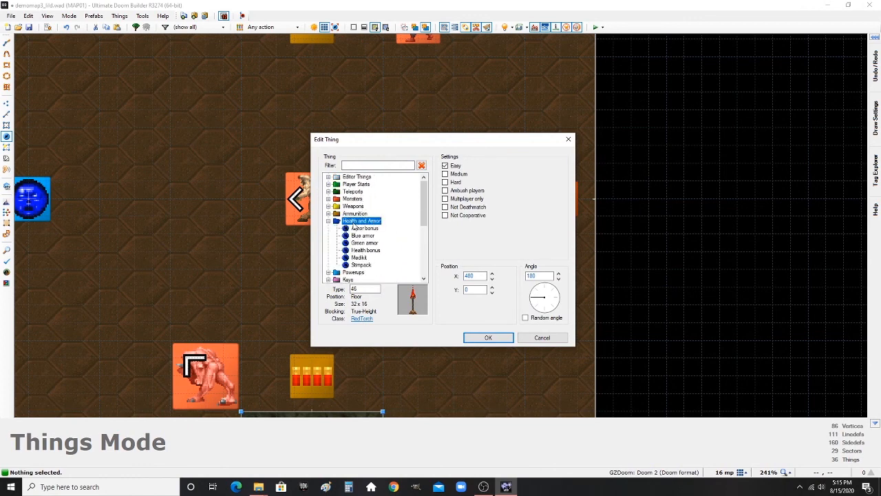
pyautogui.click(361, 265)
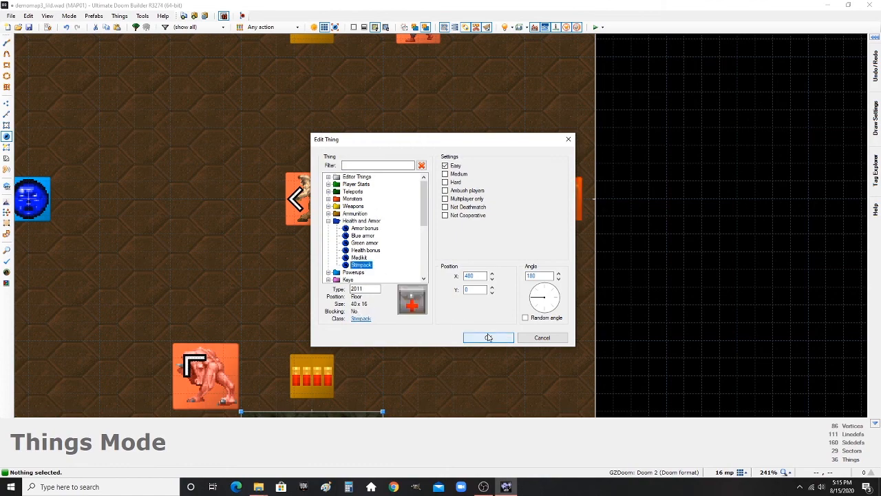
pyautogui.click(500, 337)
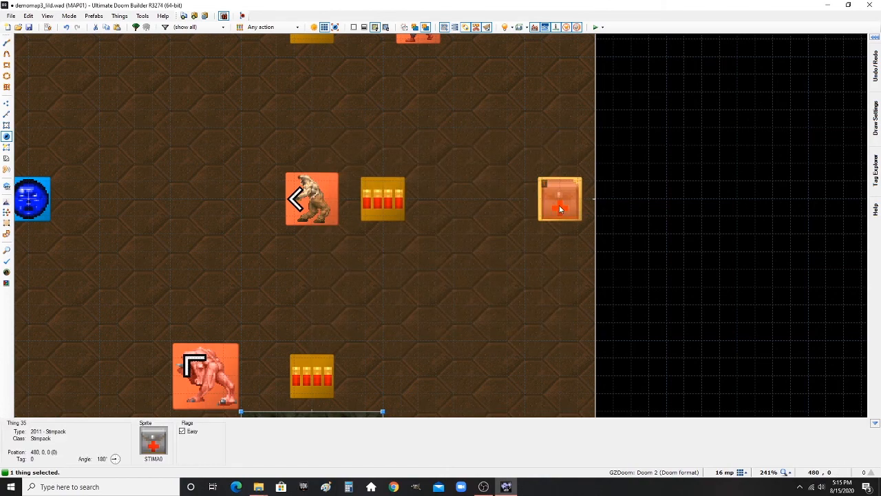
# - Copy the stimpack and place the duplicate beside the middle of the arena's west wall
pyautogui.hotkey('ctrl', 'c')
pyautogui.hotkey('ctrl', 'v')
pyautogui.scroll(-7, 496, 257)
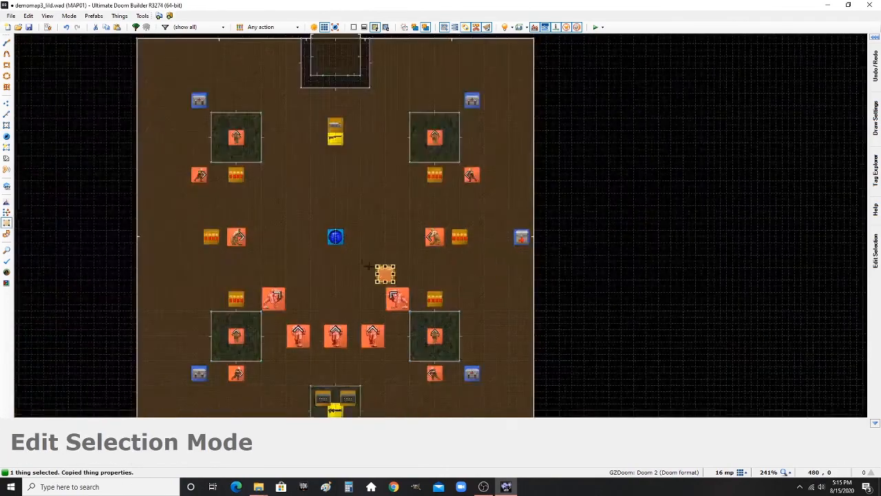
pyautogui.scroll(5, 268, 251)
pyautogui.click(283, 254)
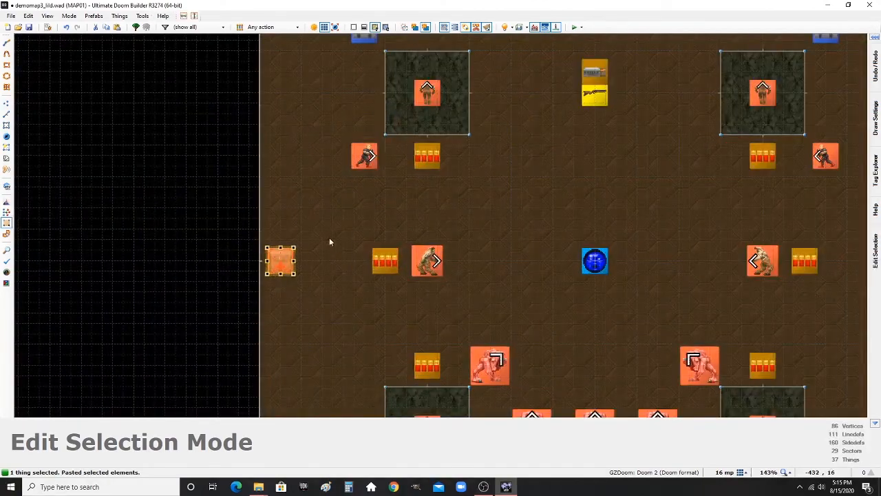
pyautogui.click(329, 238)
# - Enable the Medium difficulty flag for both stimpacks
pyautogui.scroll(-7, 330, 280)
pyautogui.scroll(7, 505, 260)
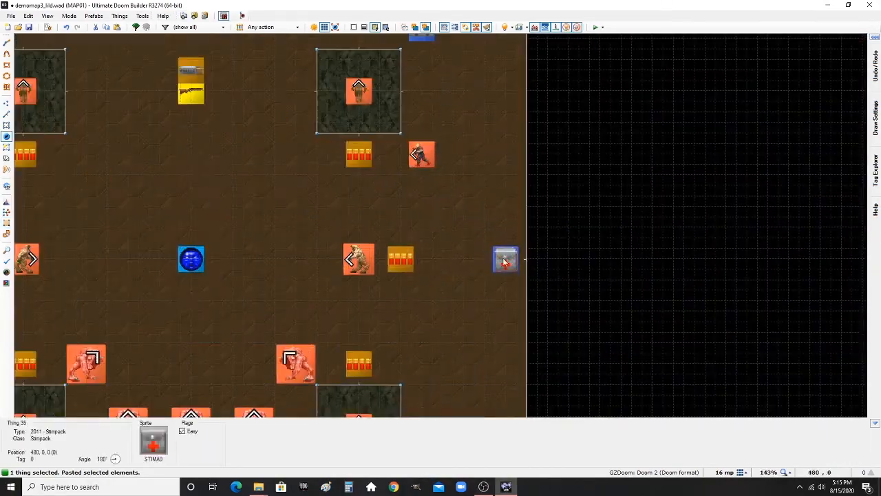
pyautogui.click(508, 261)
pyautogui.rightClick(509, 262)
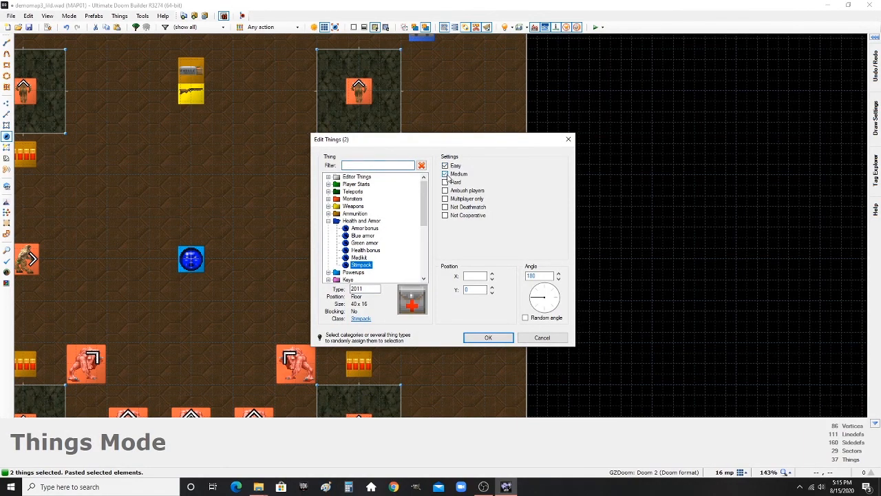
pyautogui.click(488, 337)
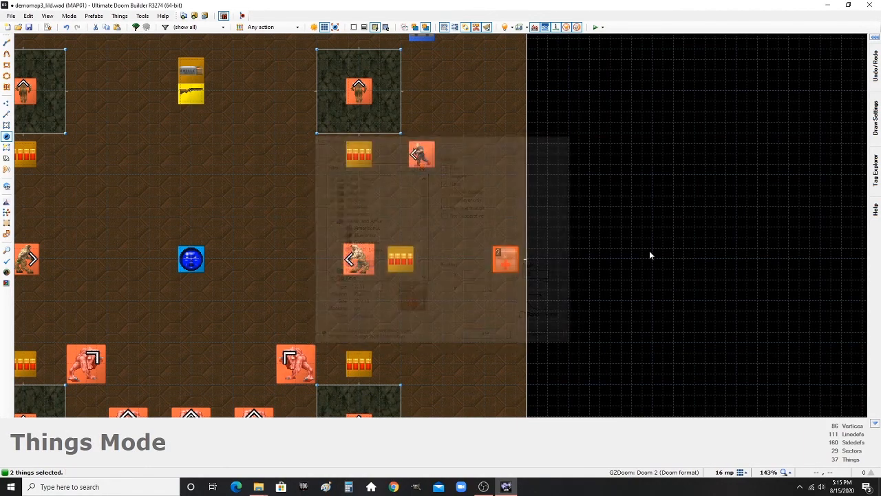
# - Review the difficulty flags of both stimpacks and save the map
pyautogui.scroll(-5, 606, 201)
pyautogui.scroll(4, 566, 261)
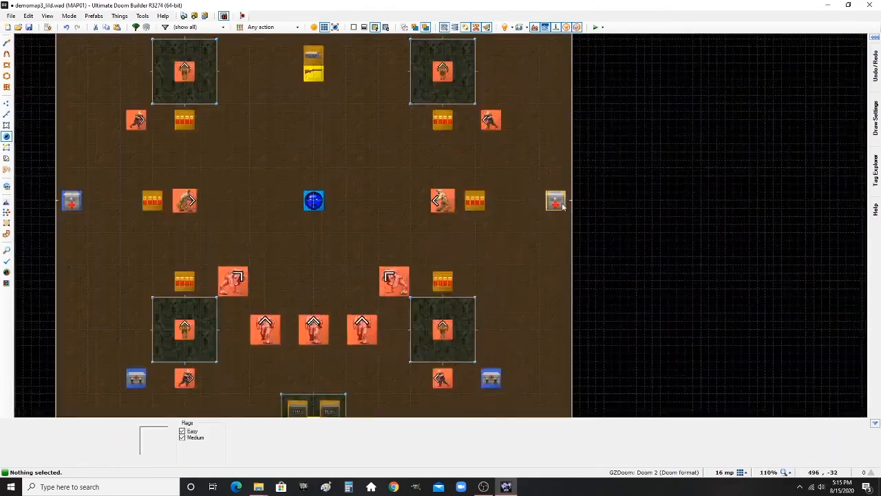
pyautogui.click(551, 201)
pyautogui.click(73, 203)
pyautogui.rightClick(74, 204)
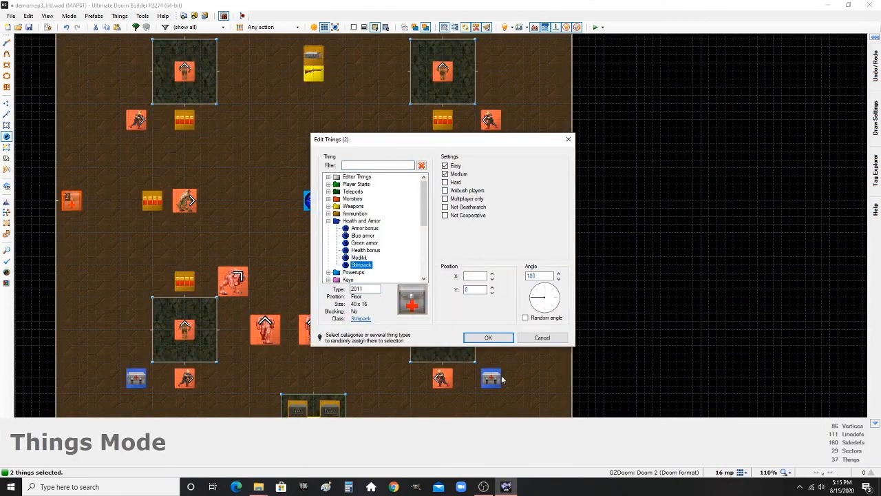
pyautogui.click(488, 337)
pyautogui.scroll(-3, 597, 260)
pyautogui.scroll(-2, 599, 261)
pyautogui.scroll(3, 633, 246)
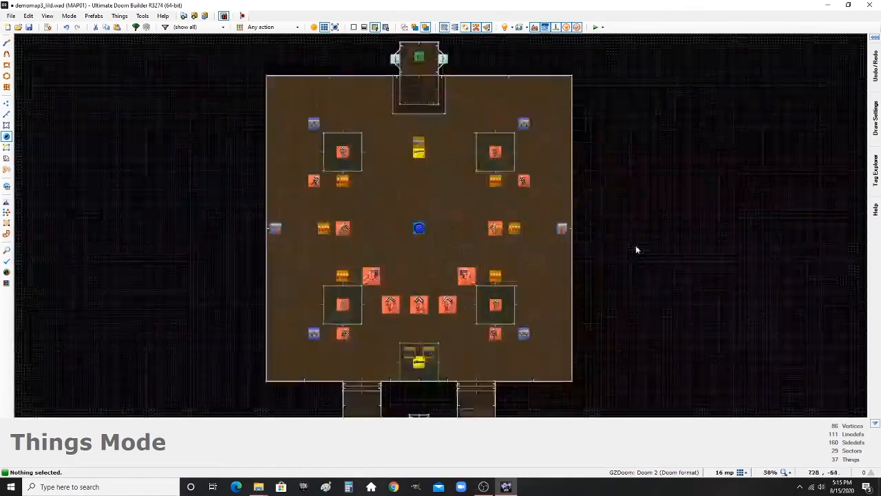
pyautogui.hotkey('ctrl', 's')
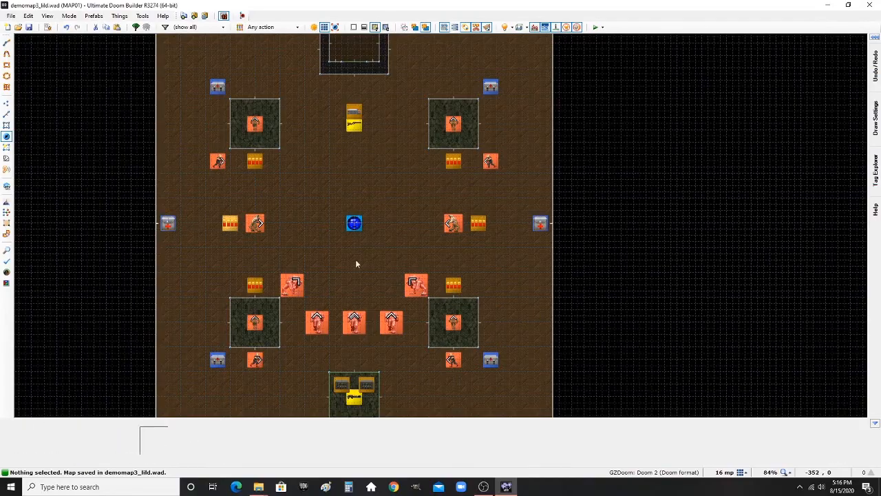
# - Copy the tall red firestick from the start enclosure's east recess and place duplicates in the arena's northeast and northwest corners
pyautogui.scroll(-2, 536, 252)
pyautogui.scroll(-1, 468, 283)
pyautogui.scroll(3, 512, 338)
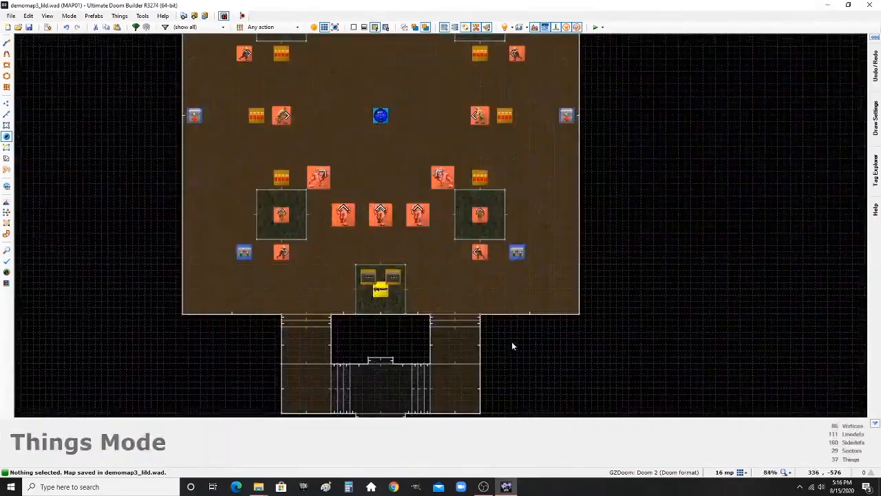
pyautogui.scroll(-5, 480, 336)
pyautogui.scroll(4, 453, 214)
pyautogui.scroll(2, 472, 222)
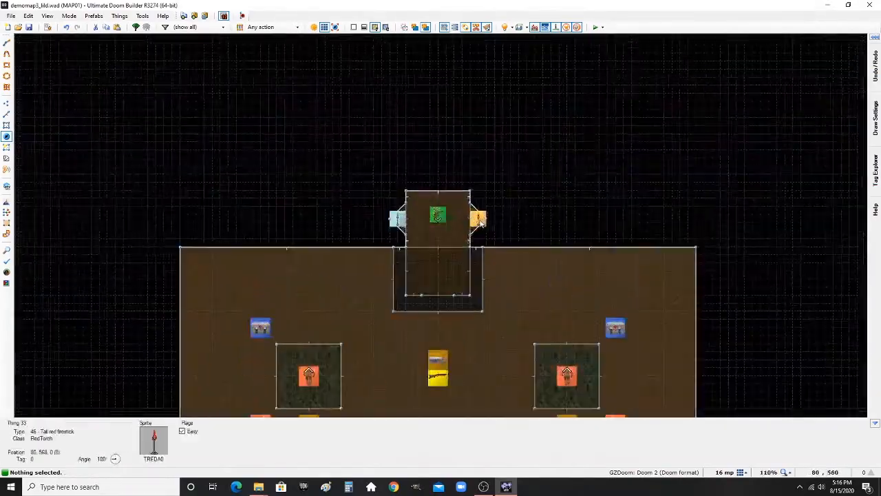
pyautogui.click(477, 220)
pyautogui.hotkey('ctrl', 'c')
pyautogui.hotkey('ctrl', 'v')
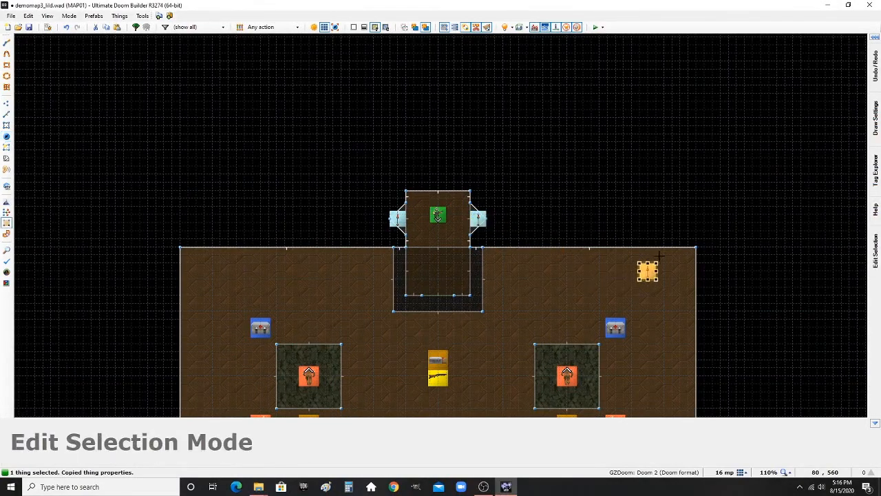
pyautogui.scroll(3, 647, 269)
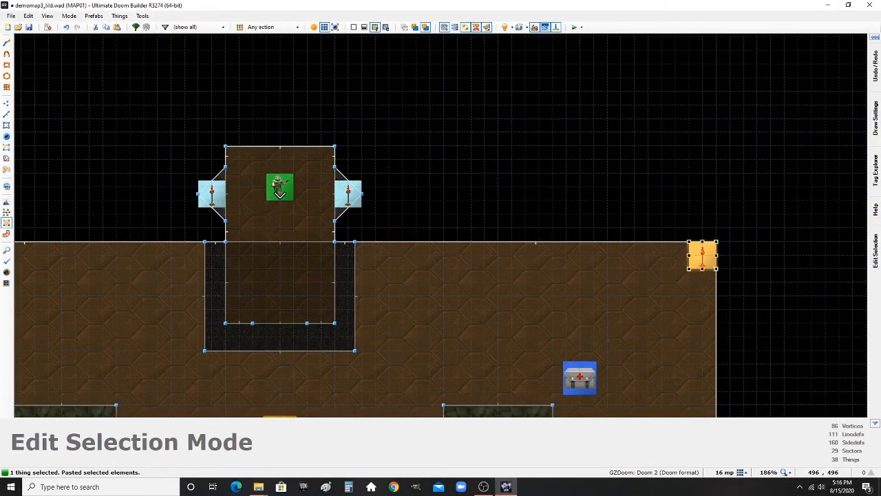
pyautogui.scroll(-4, 282, 264)
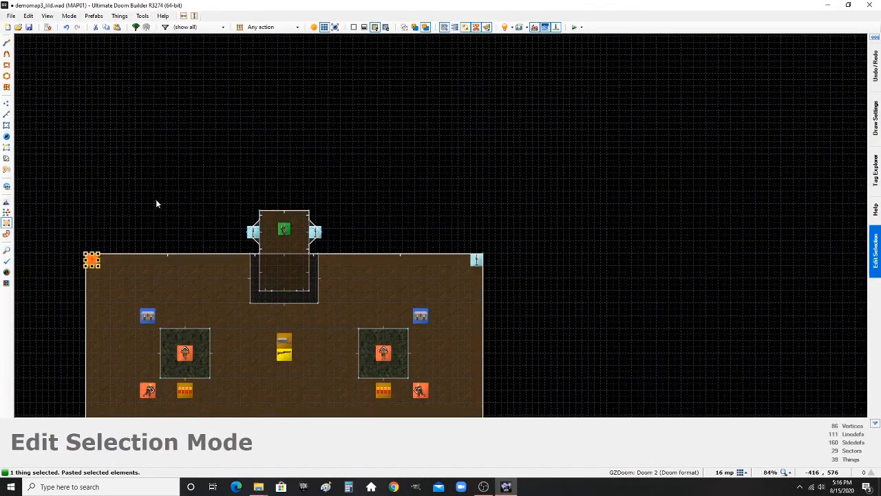
# - Place further copies of the tall red firestick in the arena's southeast corner at 496, -496 and in its southwest corner
pyautogui.scroll(-3, 157, 200)
pyautogui.scroll(3, 286, 390)
pyautogui.scroll(-3, 318, 292)
pyautogui.scroll(7, 318, 360)
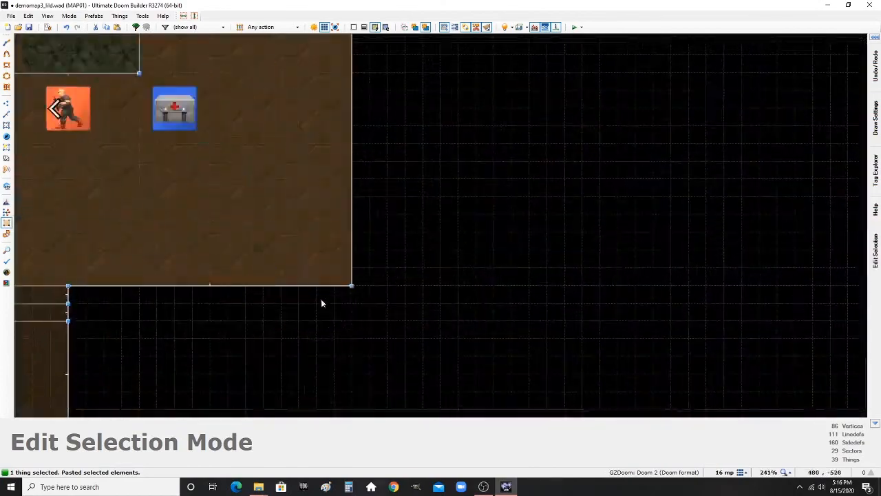
pyautogui.hotkey('ctrl', 'v')
pyautogui.click(335, 268)
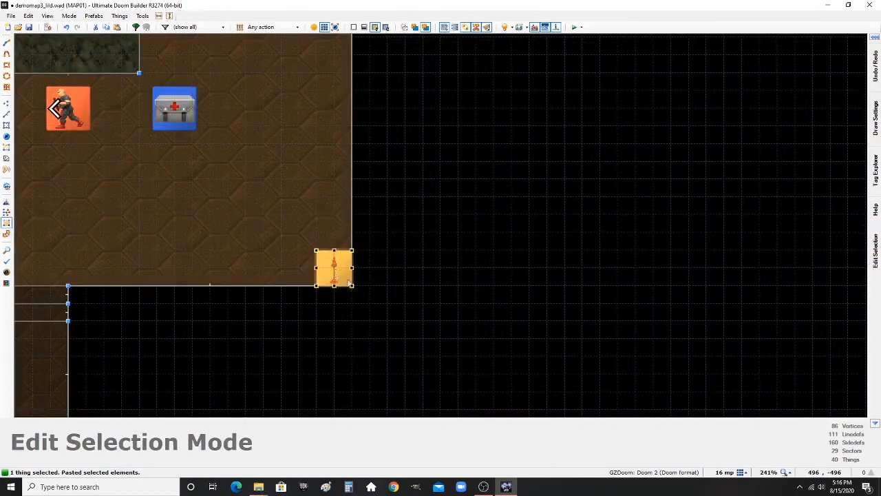
pyautogui.scroll(-3, 405, 318)
pyautogui.scroll(3, 173, 305)
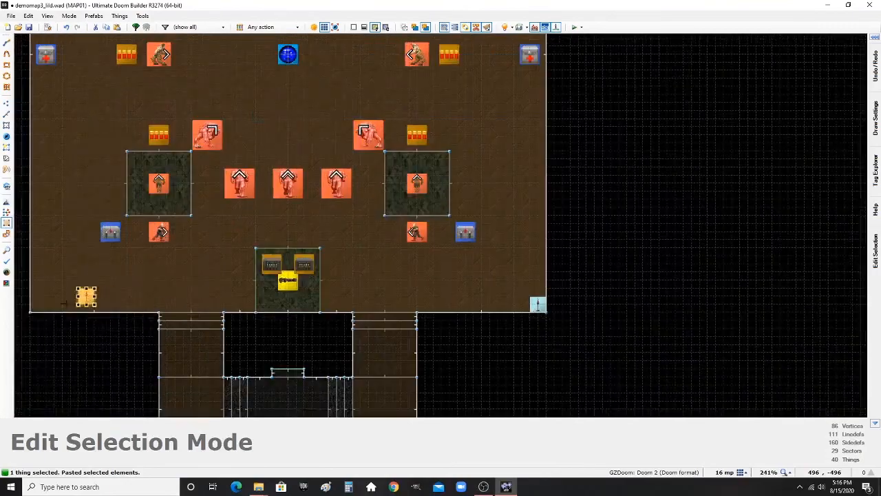
pyautogui.click(40, 304)
pyautogui.click(61, 351)
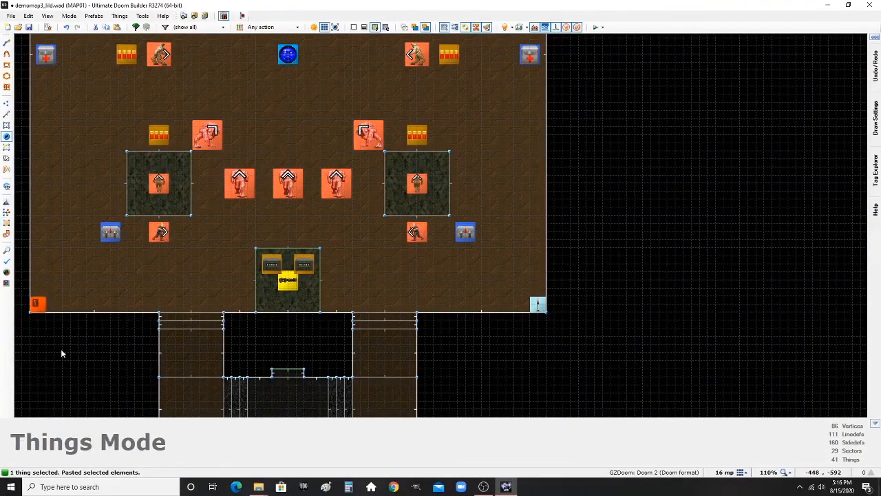
pyautogui.click(61, 348)
# - Check the four corner torches on the map and in the 3D view
pyautogui.scroll(-3, 200, 320)
pyautogui.scroll(5, 322, 339)
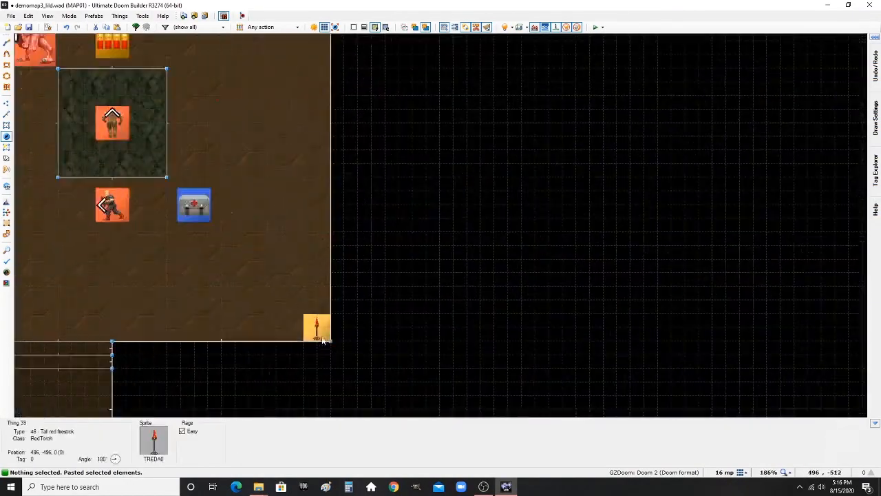
pyautogui.scroll(-5, 438, 374)
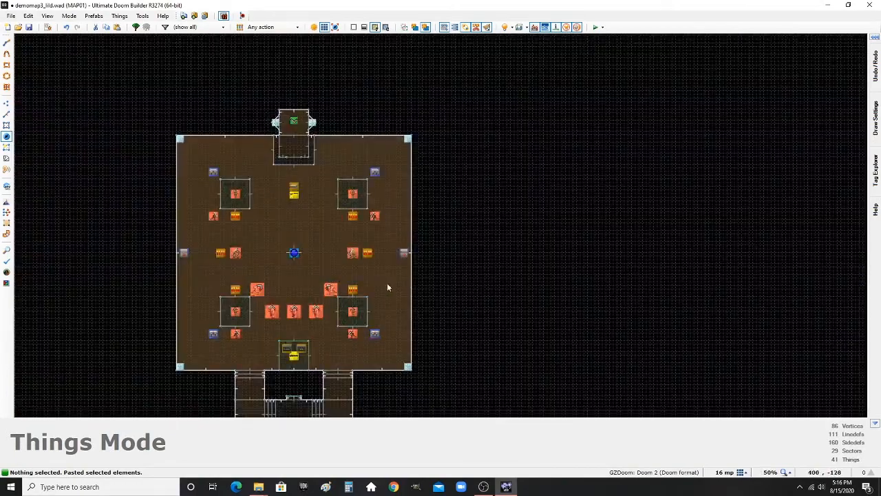
pyautogui.scroll(-3, 411, 294)
pyautogui.scroll(3, 401, 240)
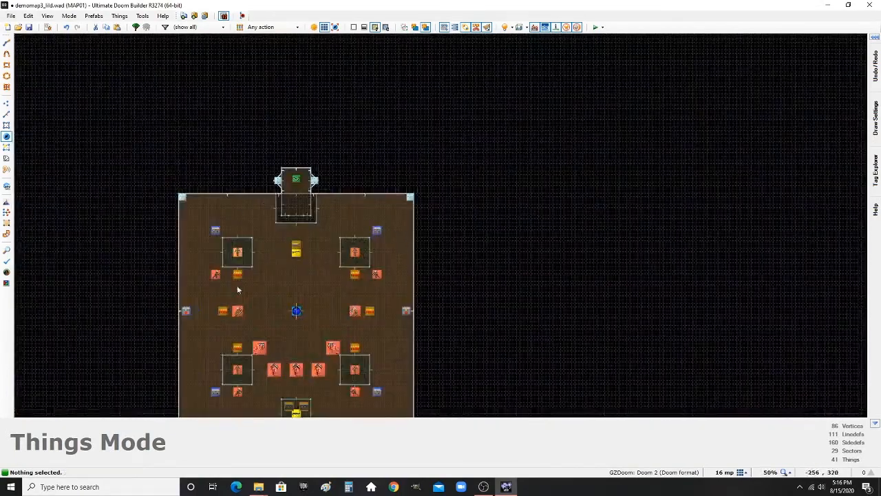
pyautogui.press('q')
pyautogui.press('e')
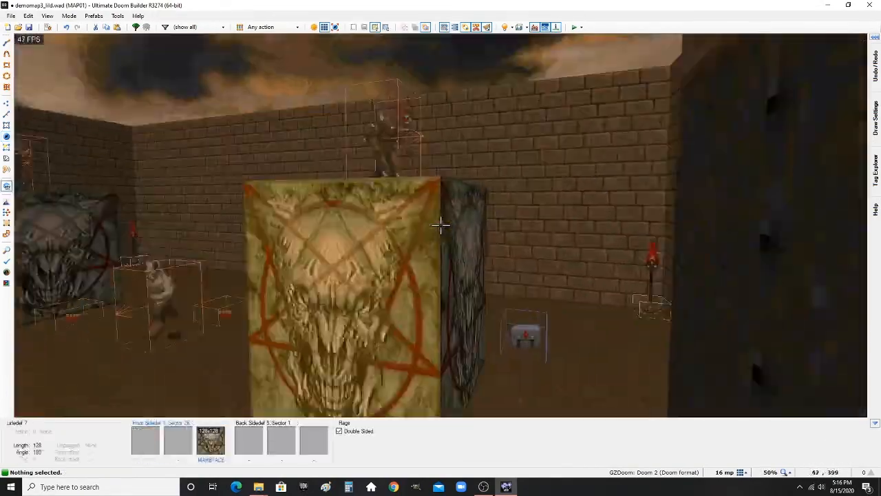
pyautogui.press('e')
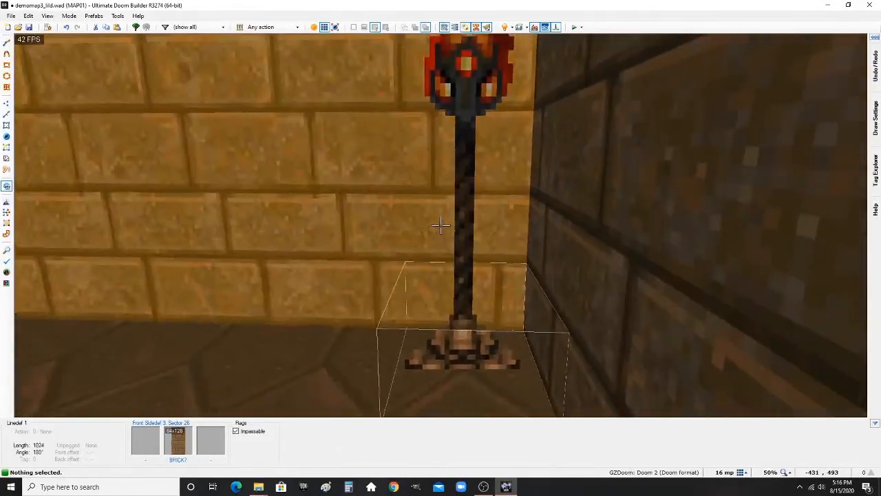
pyautogui.press('e')
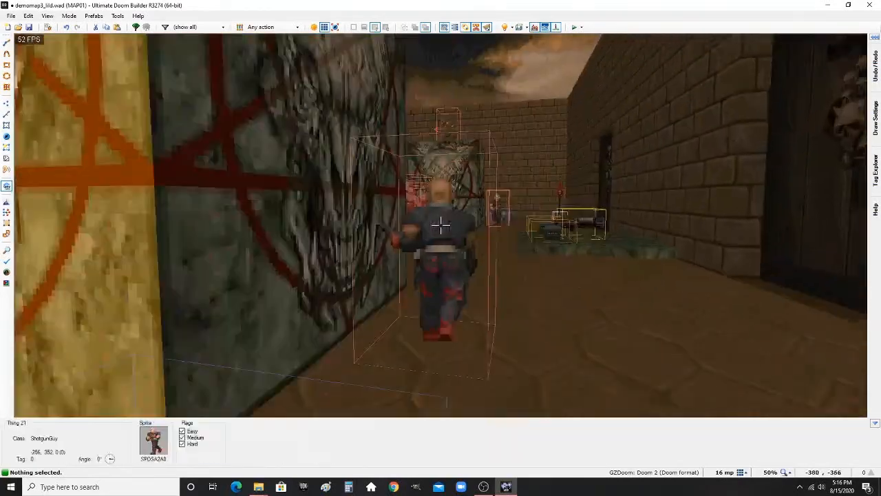
pyautogui.press('e')
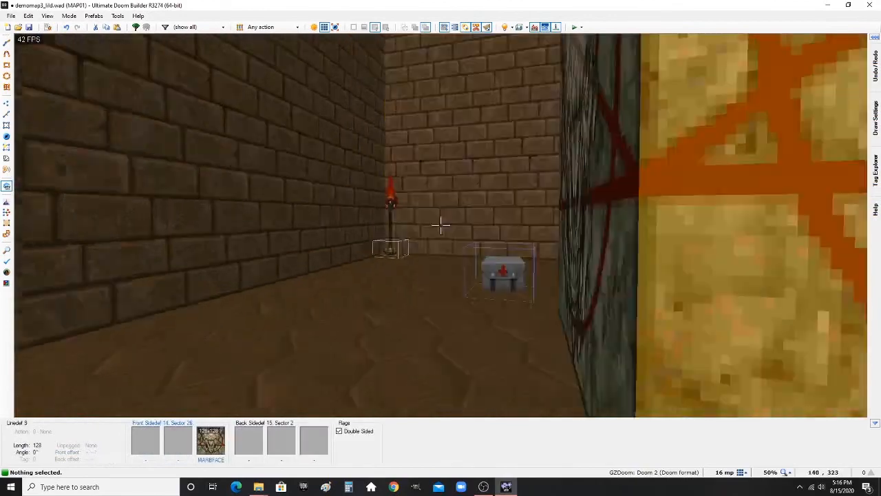
pyautogui.press('e')
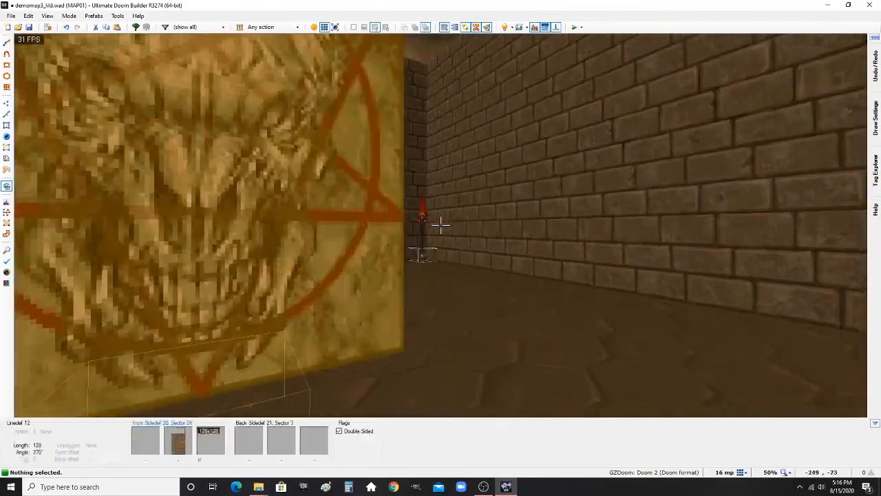
pyautogui.press('e')
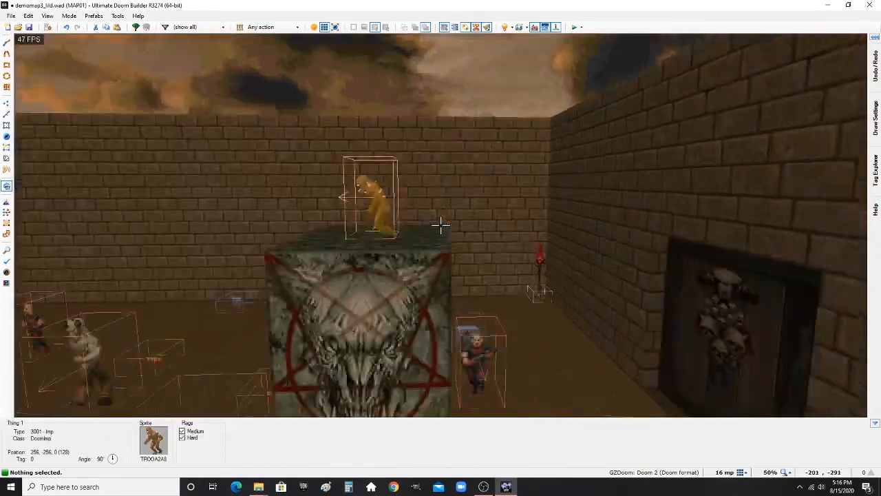
pyautogui.press('e')
# - Inspect the player start enclosure and its face switch in 3D, turning gravity off to fly in and back on
pyautogui.press('g')
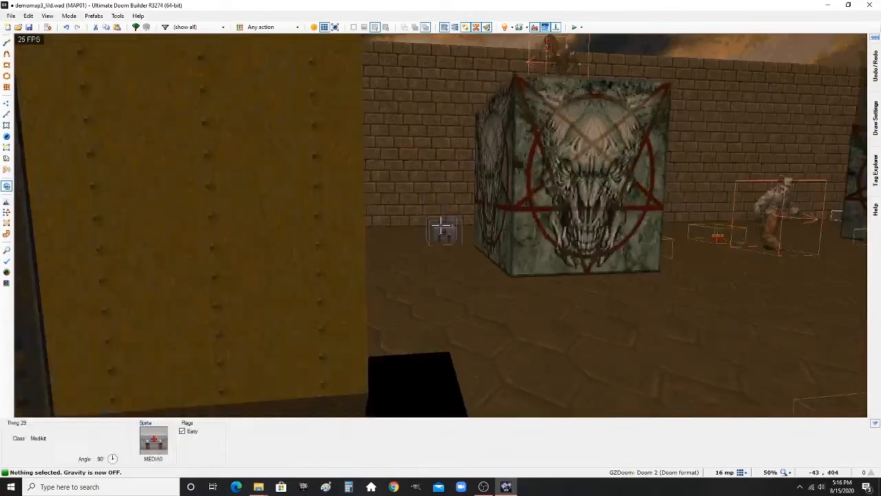
pyautogui.press('e')
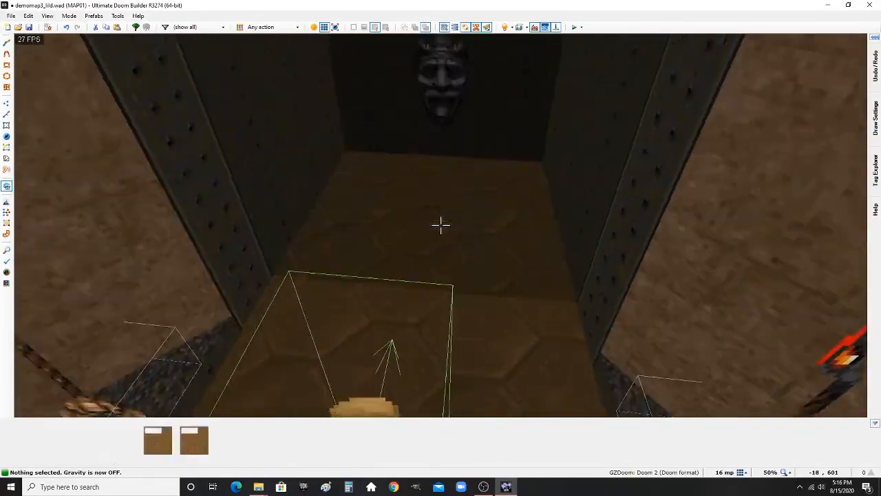
pyautogui.press('e')
pyautogui.press('g')
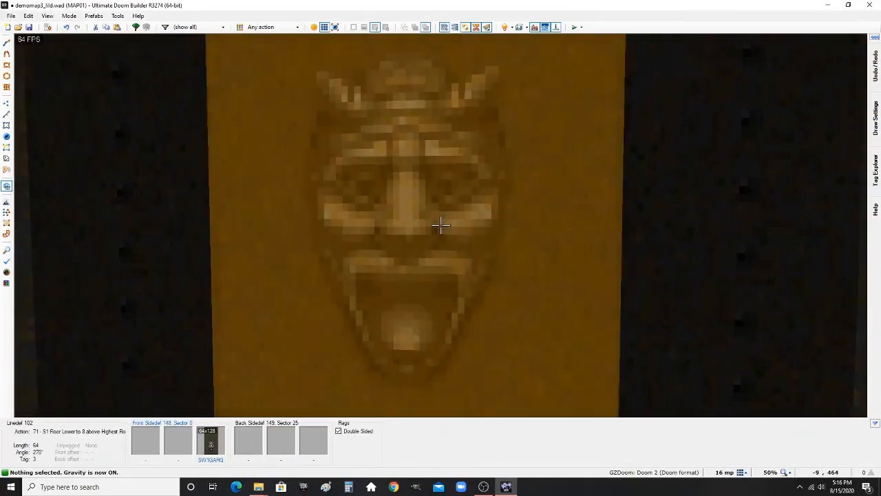
pyautogui.press('e')
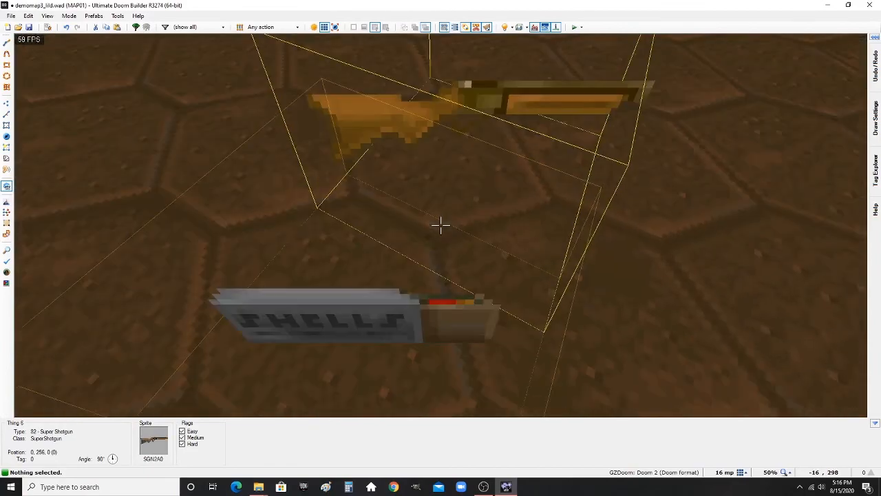
# - Examine the arena's north side in 3D around the super shotgun, the marble blocks and the outside of the start enclosure
pyautogui.press('s')
pyautogui.press('a')
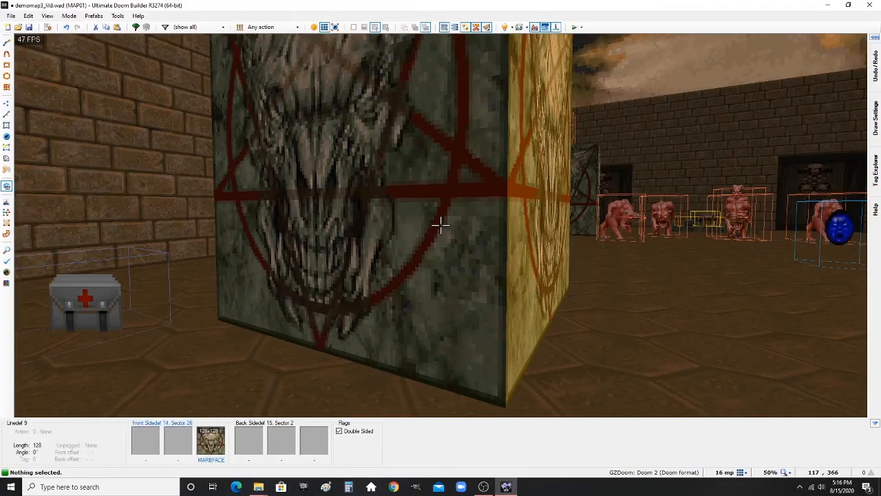
pyautogui.press('w')
pyautogui.press('d')
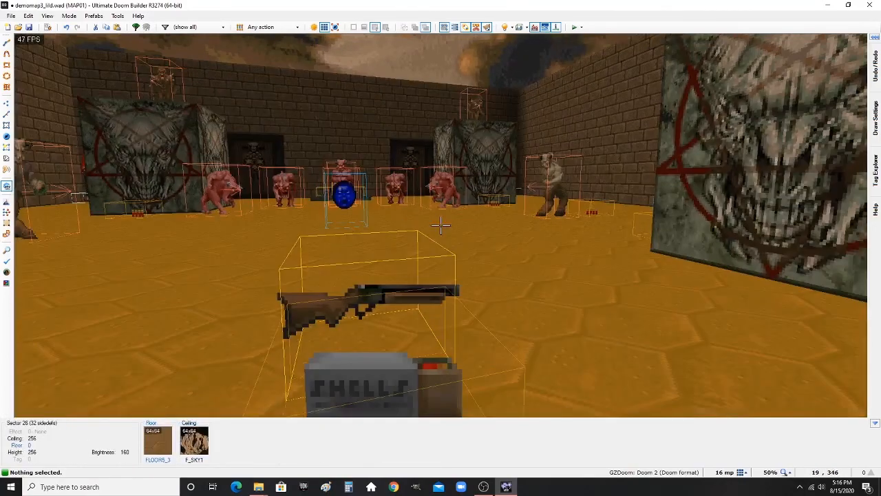
pyautogui.press('w')
pyautogui.press('w')
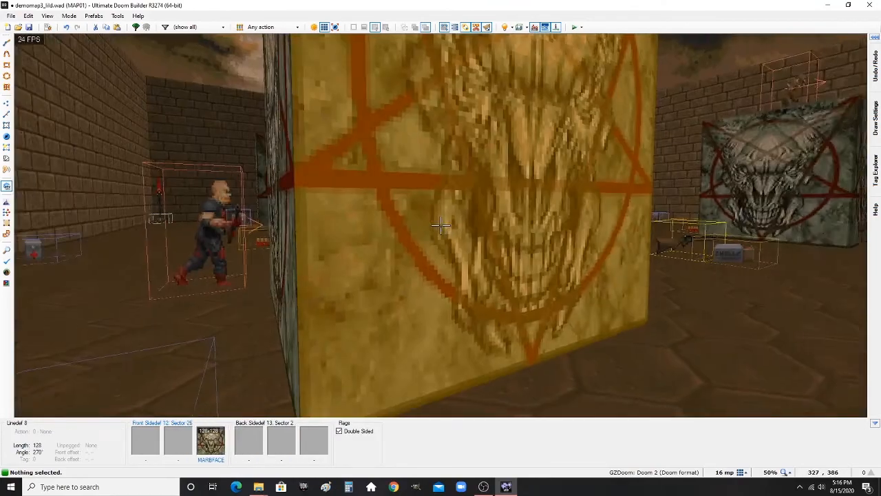
pyautogui.press('w')
pyautogui.press('d')
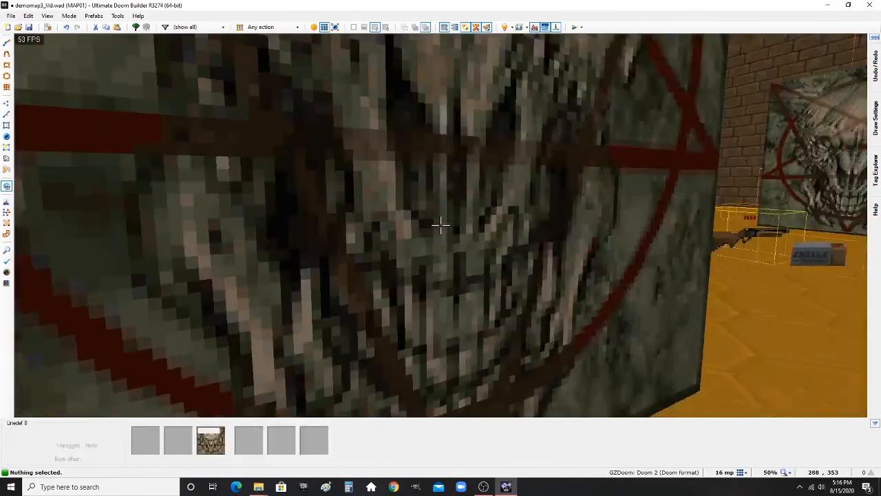
pyautogui.press('a')
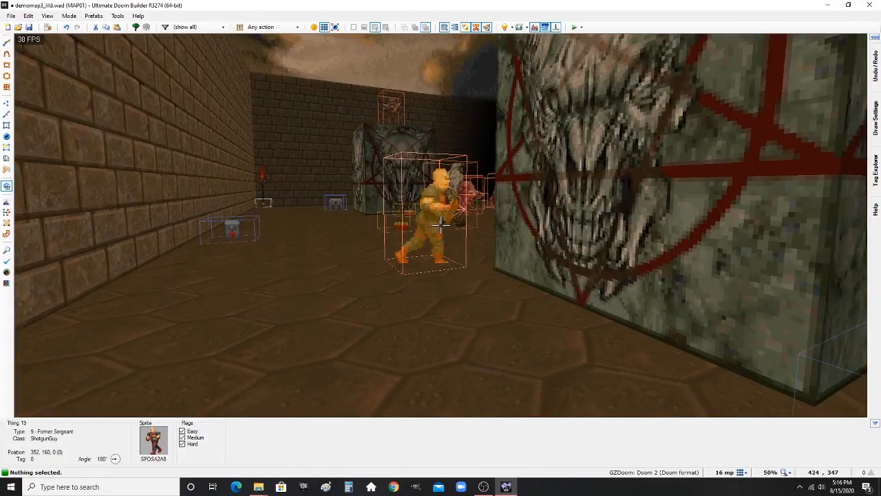
pyautogui.press('d')
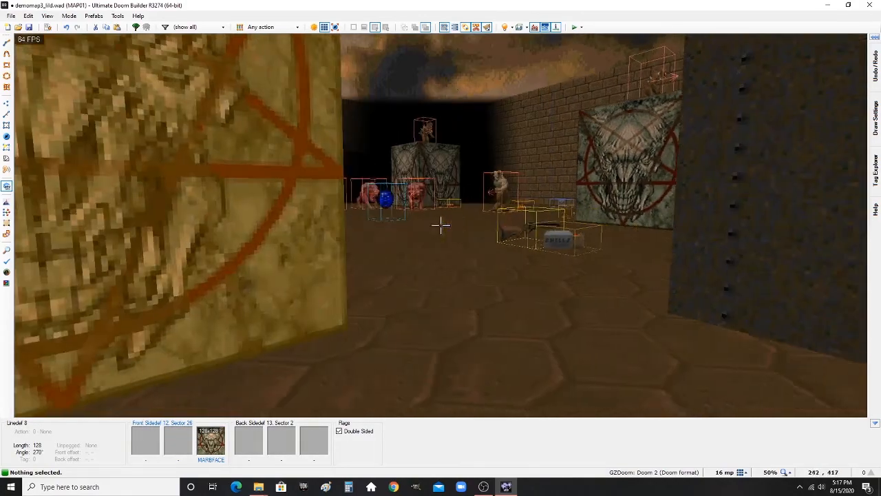
pyautogui.press('a')
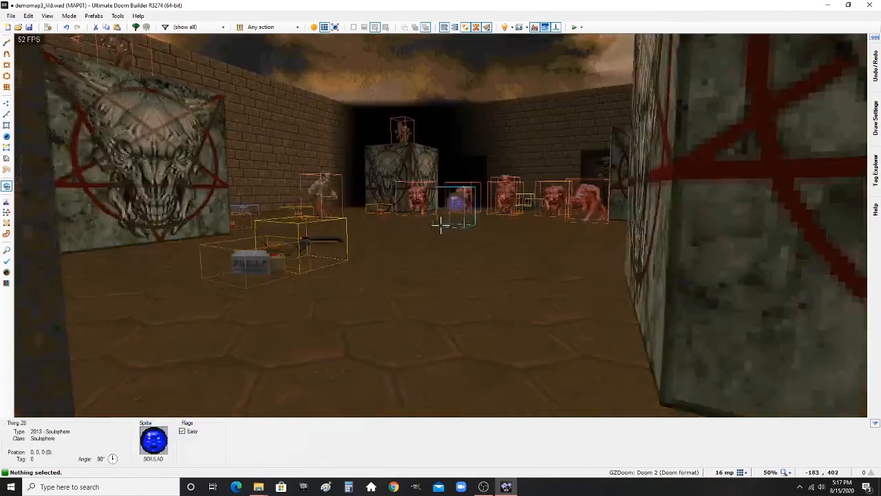
pyautogui.press('w')
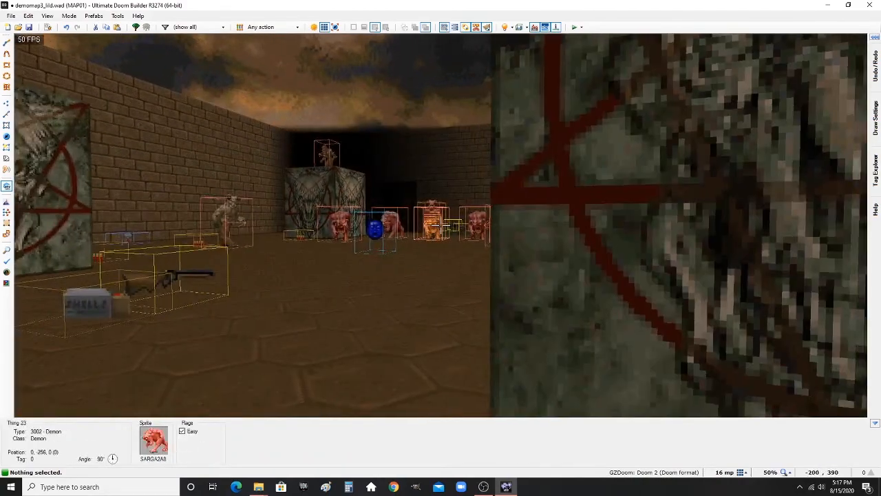
# - Walk through the arena into the south corridor to examine the layout, and return to the 2D map at the south corridors
pyautogui.press('d')
pyautogui.press('e')
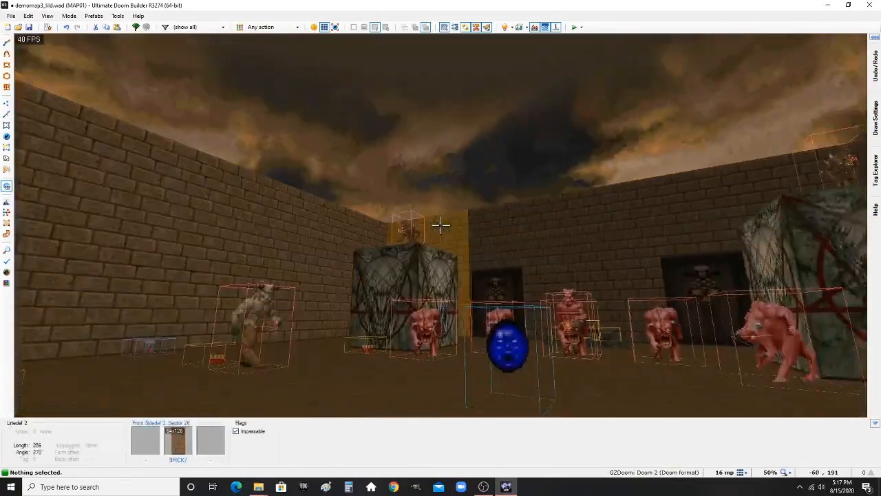
pyautogui.press('d')
pyautogui.press('d')
pyautogui.press('e')
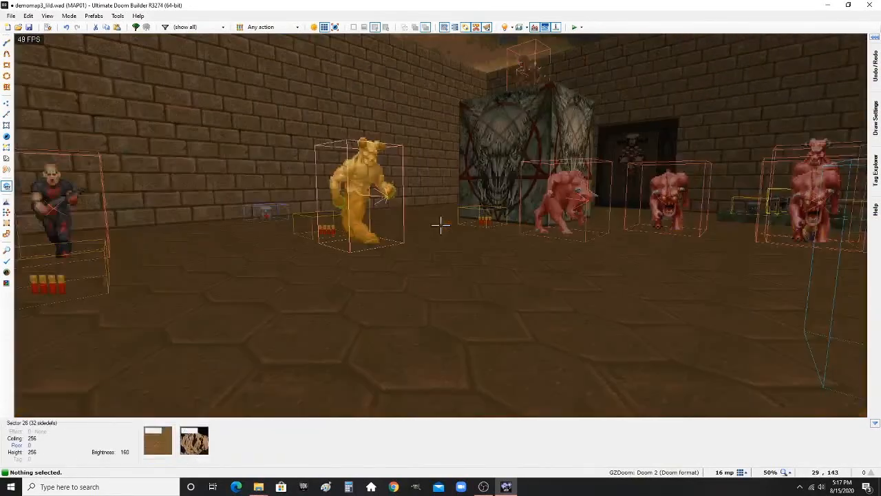
pyautogui.press('e')
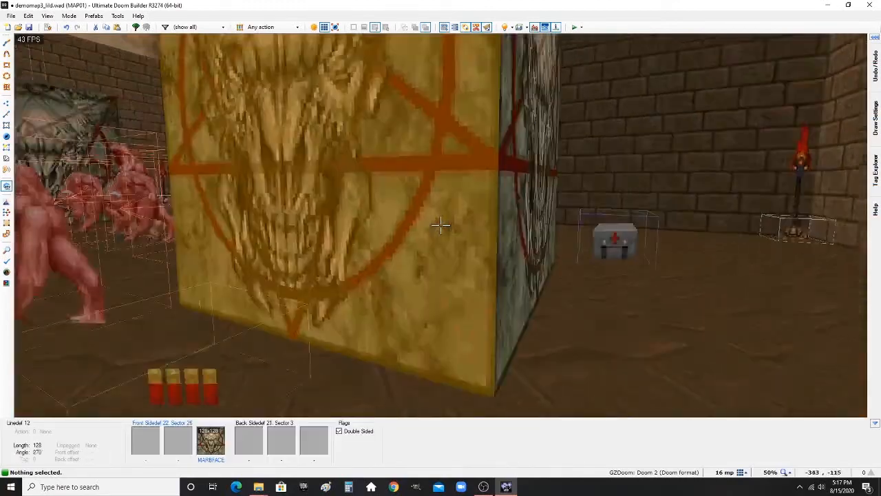
pyautogui.press('d')
pyautogui.press('w')
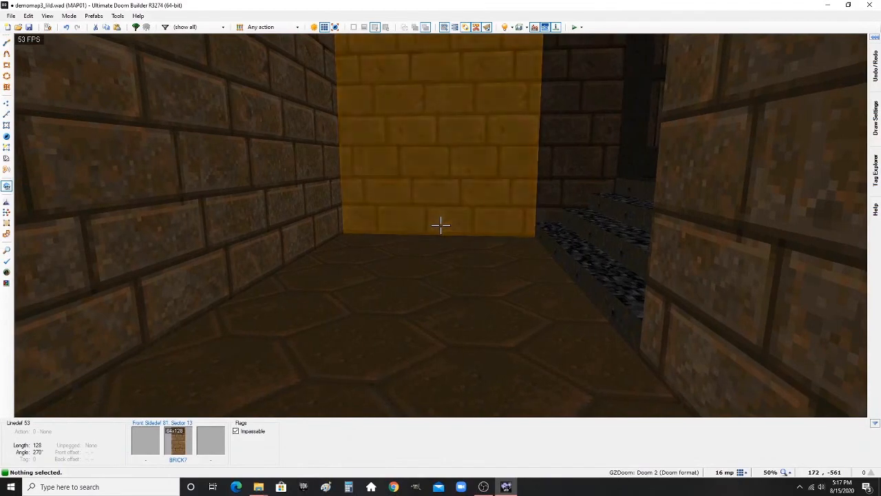
pyautogui.press('q')
pyautogui.scroll(-4, 441, 227)
pyautogui.scroll(3, 415, 237)
pyautogui.scroll(6, 415, 236)
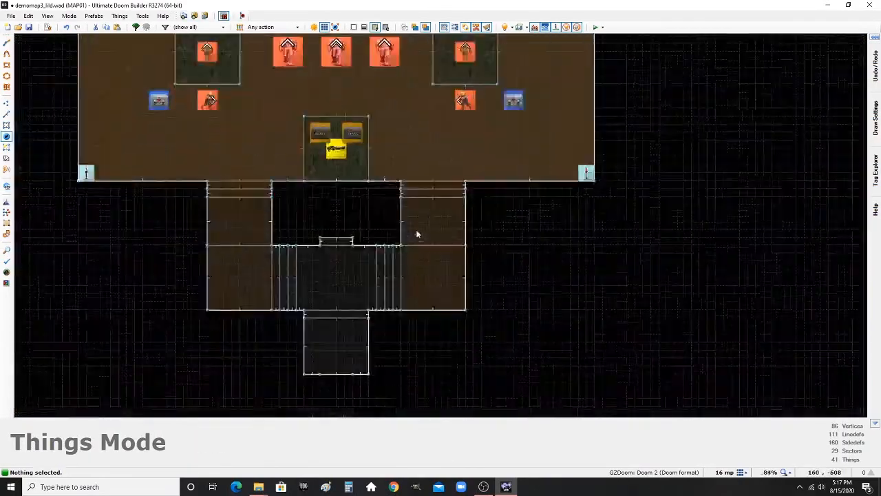
# - Place an imp in the northwest part of the east corridor, at position 160, -576
pyautogui.scroll(2, 348, 250)
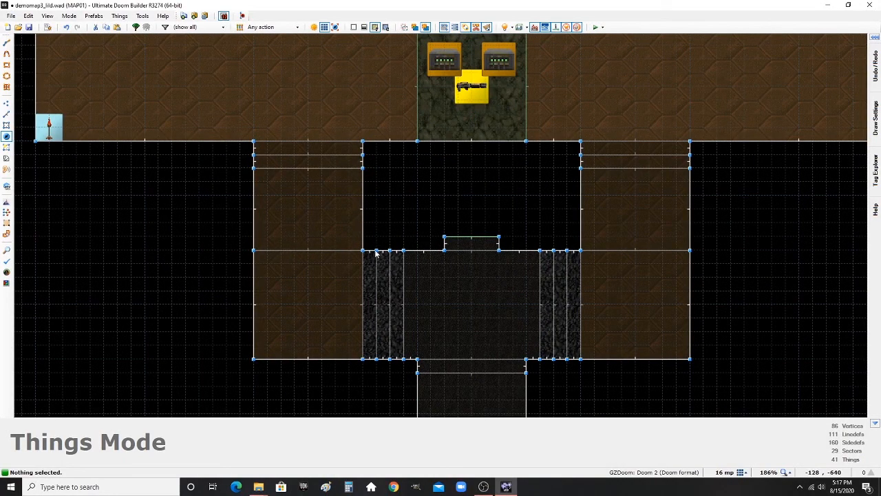
pyautogui.scroll(-2, 378, 252)
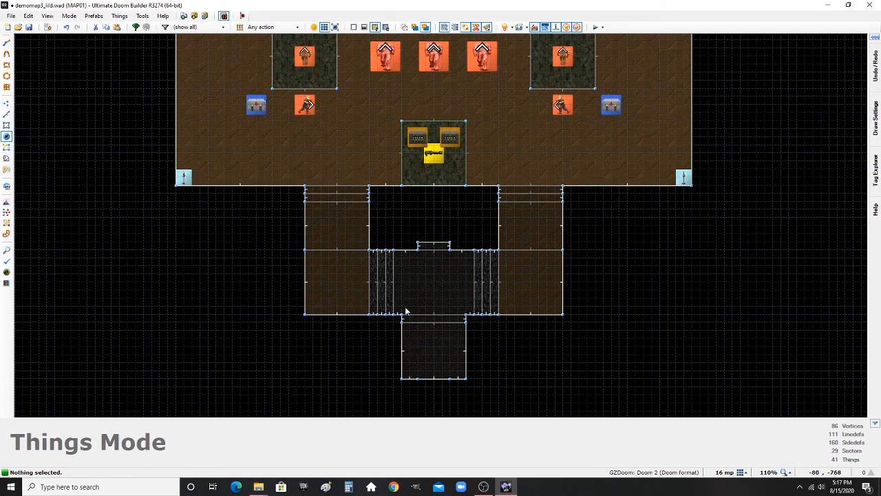
pyautogui.scroll(4, 405, 309)
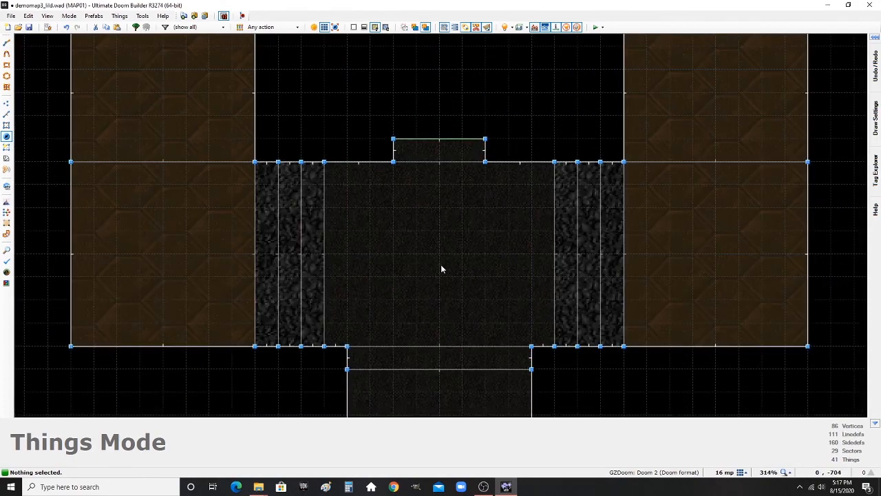
pyautogui.scroll(-2, 488, 295)
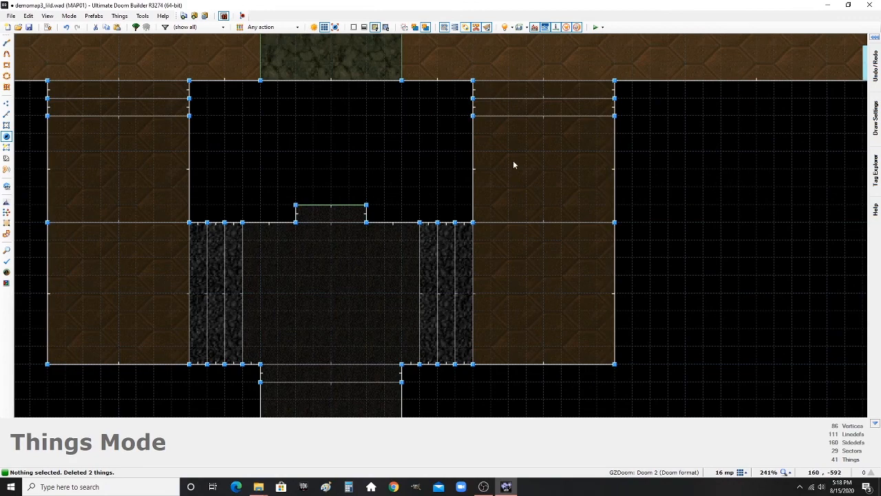
pyautogui.press('Insert')
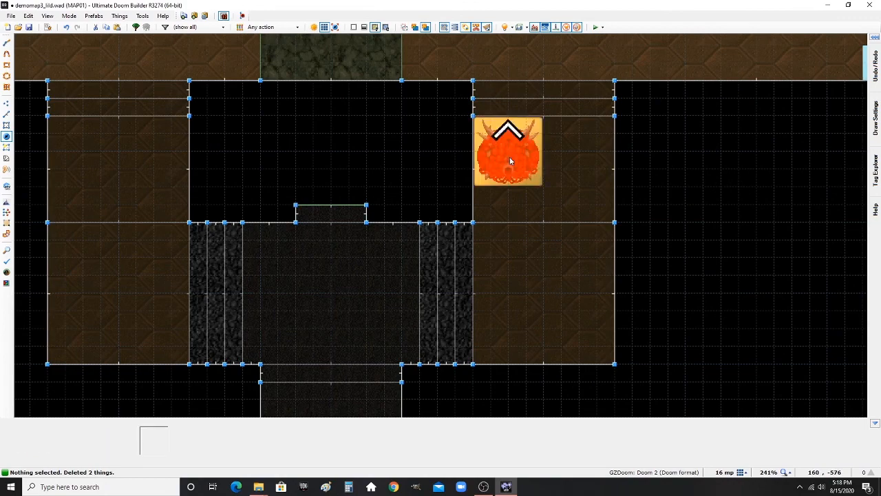
pyautogui.click(454, 169)
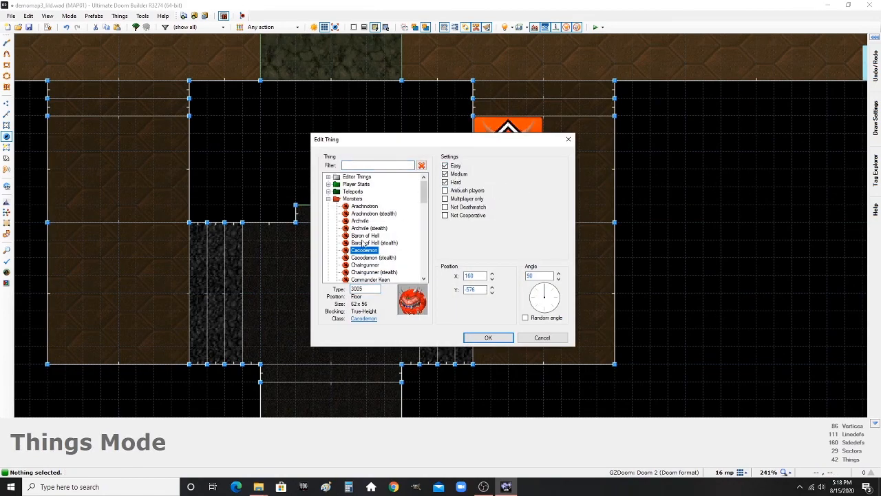
pyautogui.scroll(-2, 366, 252)
pyautogui.scroll(-2, 365, 253)
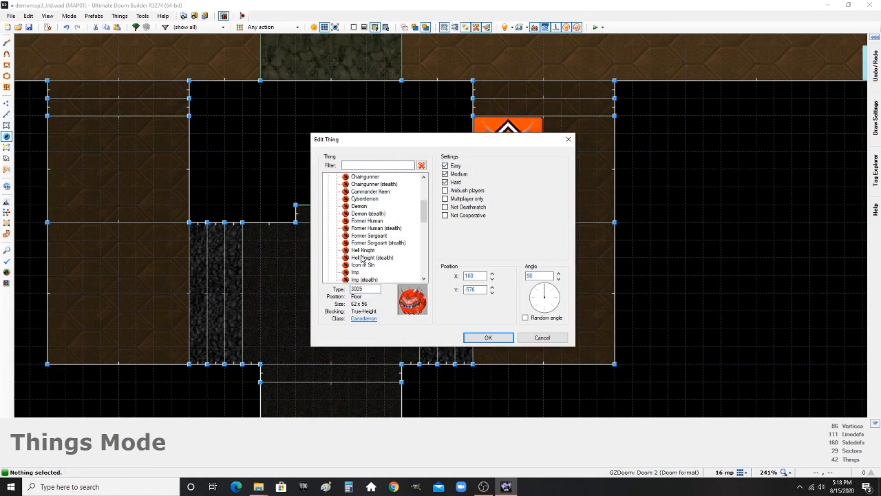
pyautogui.click(355, 272)
pyautogui.click(487, 338)
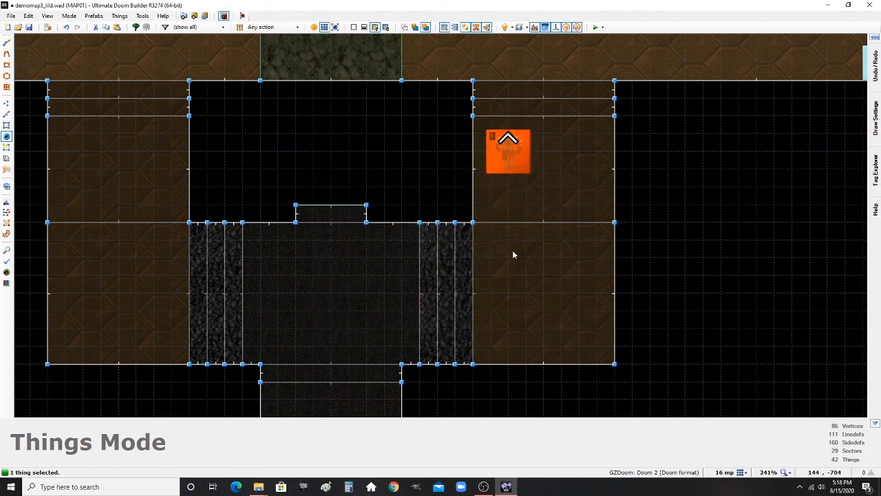
# - Duplicate the imp three times to form a two-by-two group of imps in the east corridor
pyautogui.hotkey('ctrl', 'c')
pyautogui.hotkey('ctrl', 'v')
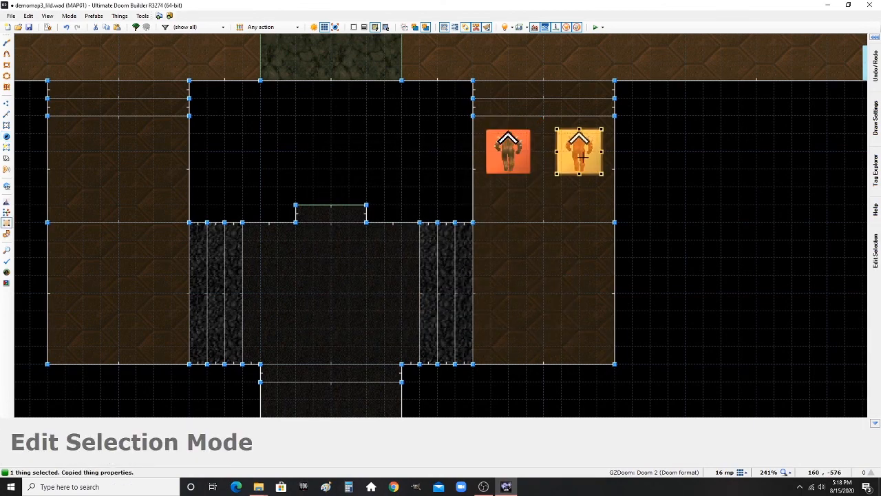
pyautogui.click(529, 212)
pyautogui.hotkey('ctrl', 'v')
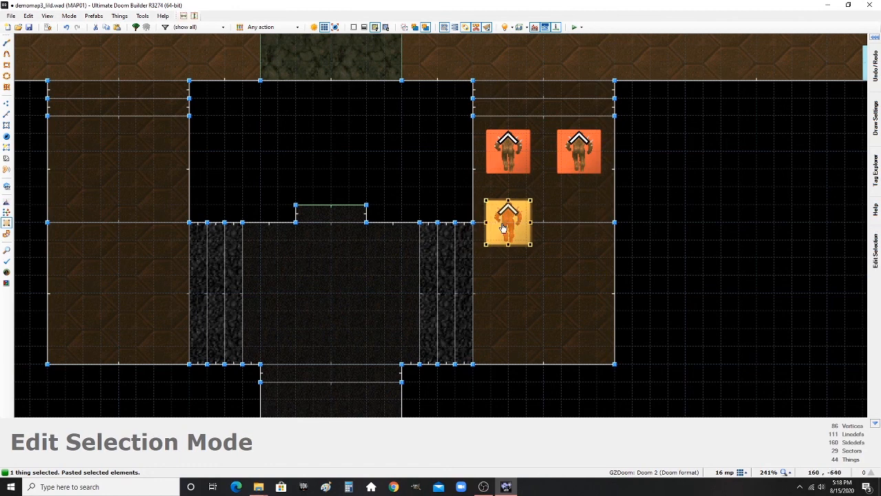
pyautogui.click(510, 222)
pyautogui.hotkey('ctrl', 'v')
pyautogui.click(578, 220)
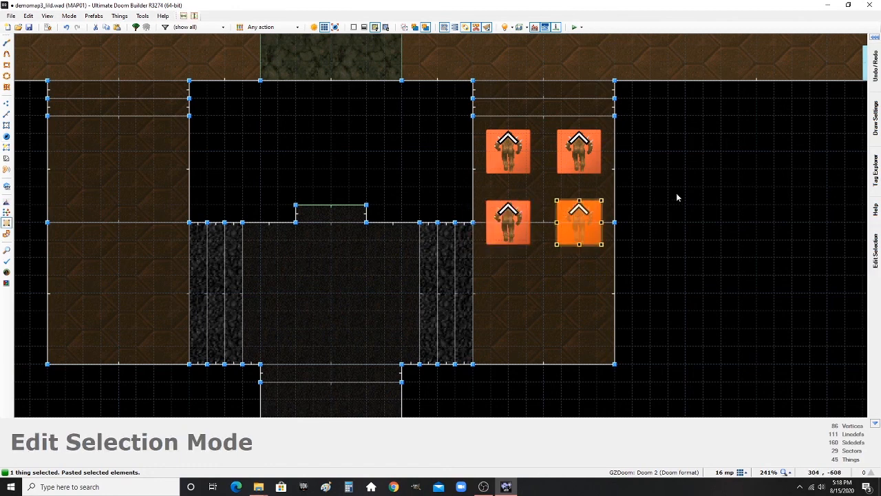
pyautogui.click(676, 193)
# - Copy the four imps of the east corridor into the matching place in the west corridor
pyautogui.moveTo(469, 122); pyautogui.dragTo(616, 255)
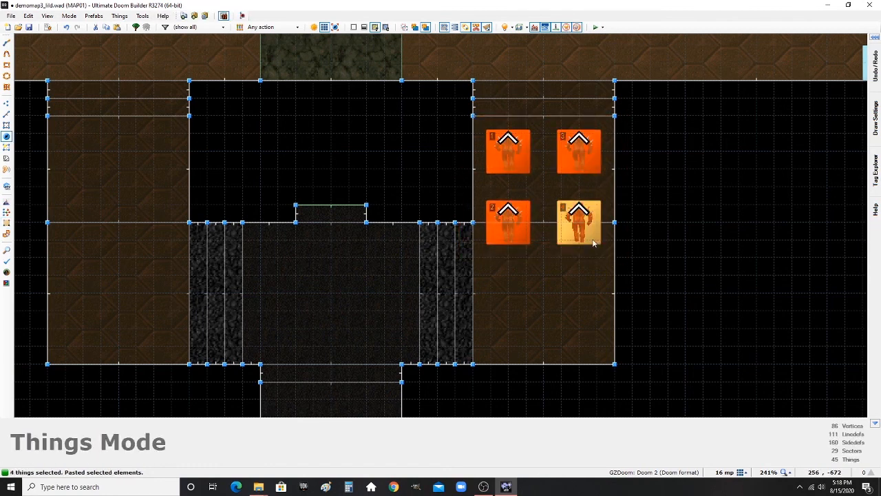
pyautogui.hotkey('ctrl', 'shift', 'c')
pyautogui.hotkey('ctrl', 'v')
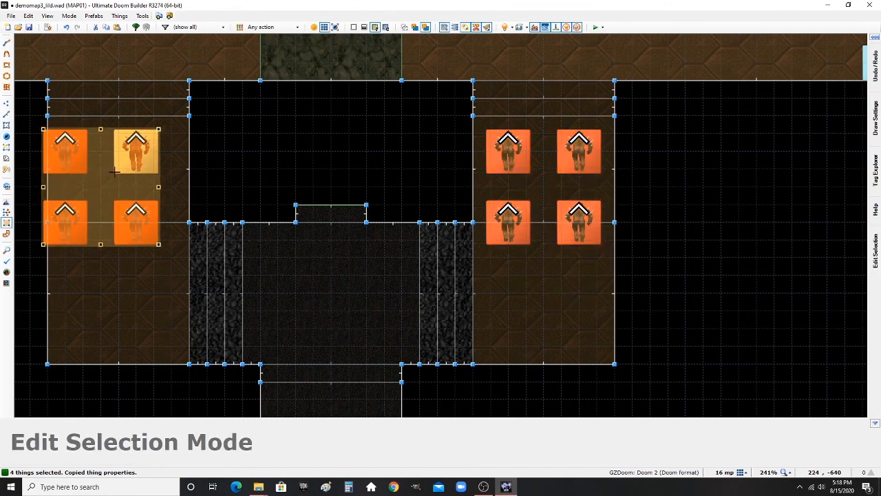
pyautogui.click(119, 186)
pyautogui.click(273, 144)
pyautogui.click(273, 144)
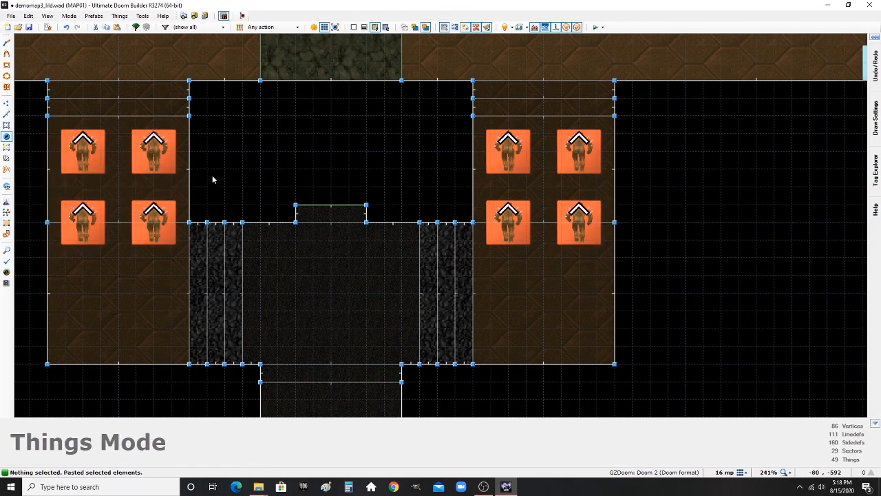
# - Check the shared properties and difficulty settings of the four southern imps, two in each corridor
pyautogui.click(98, 222)
pyautogui.click(151, 222)
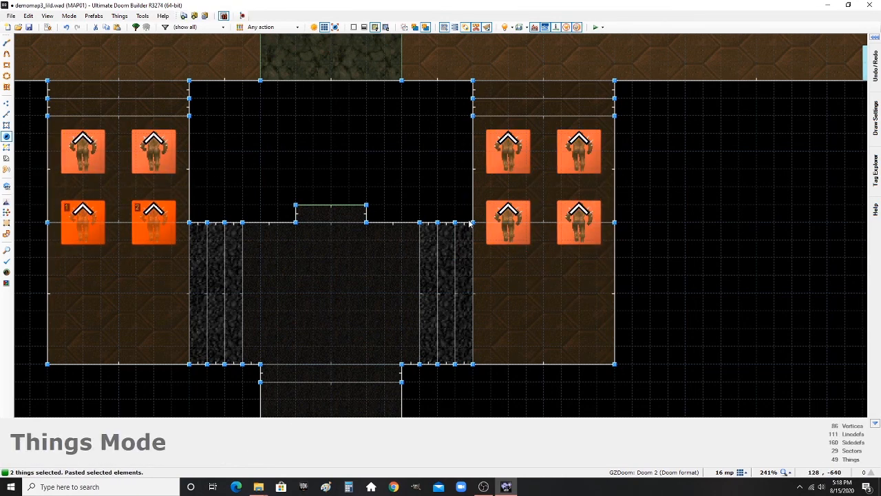
pyautogui.click(508, 222)
pyautogui.click(577, 223)
pyautogui.rightClick(577, 223)
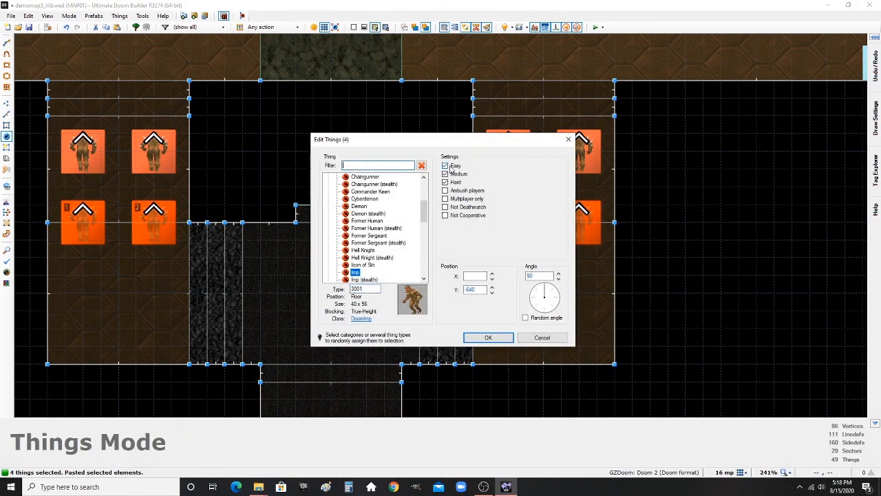
pyautogui.click(488, 338)
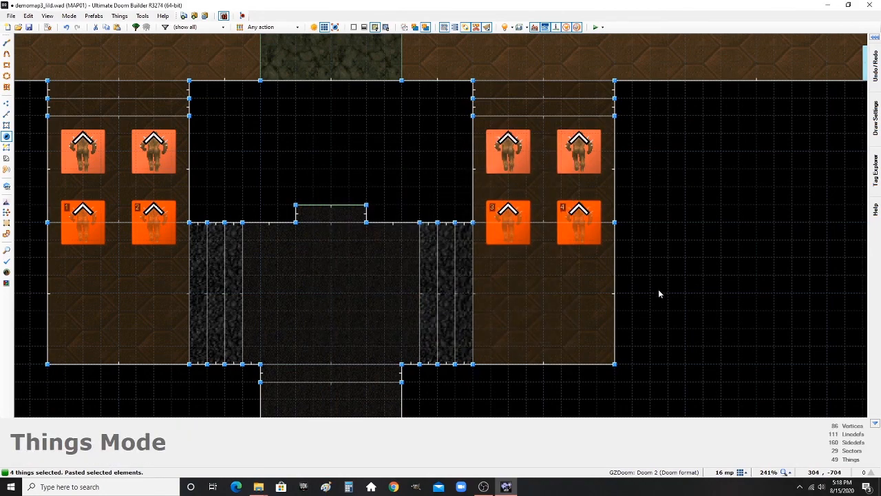
pyautogui.click(700, 264)
# - Place a revenant in the middle of the dark central room between the stairs, at position 0, -704
pyautogui.scroll(-6, 572, 276)
pyautogui.scroll(4, 444, 279)
pyautogui.scroll(-3, 480, 280)
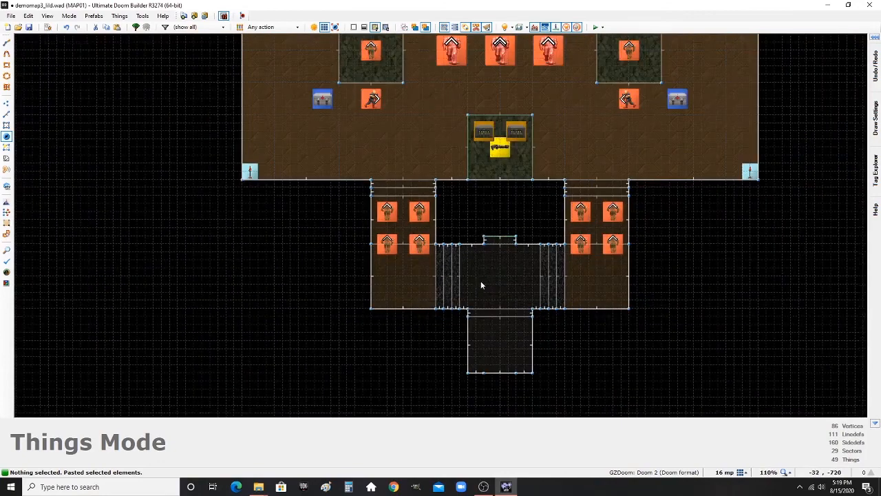
pyautogui.scroll(5, 503, 289)
pyautogui.rightClick(495, 268)
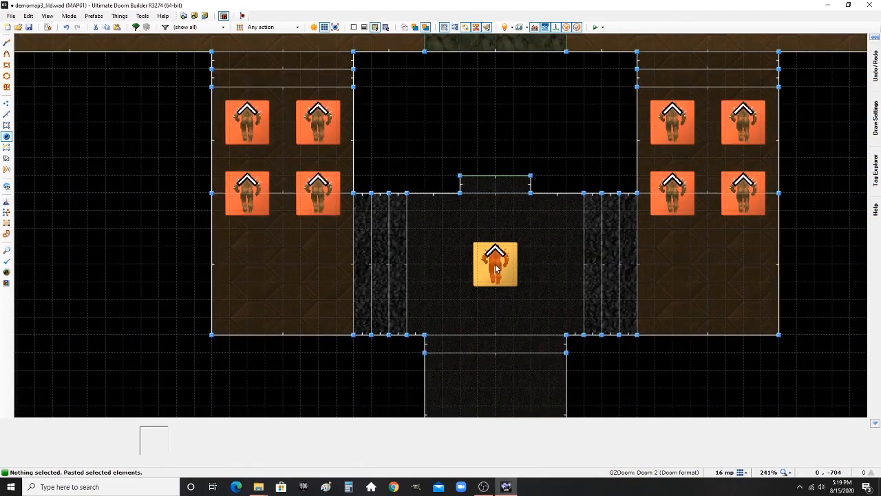
pyautogui.click(453, 167)
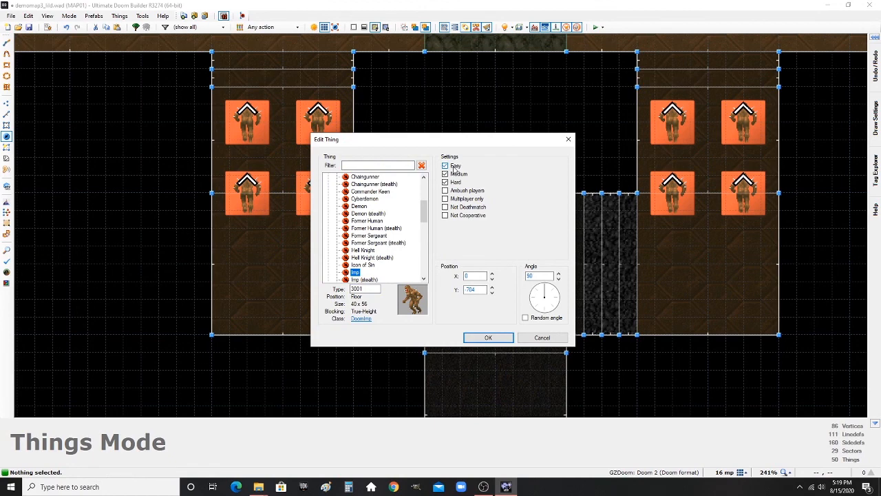
pyautogui.scroll(-2, 385, 255)
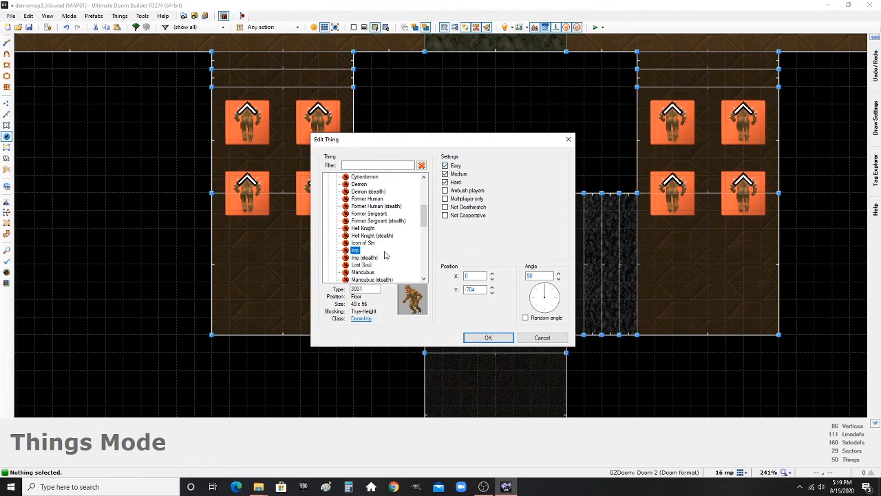
pyautogui.scroll(2, 382, 251)
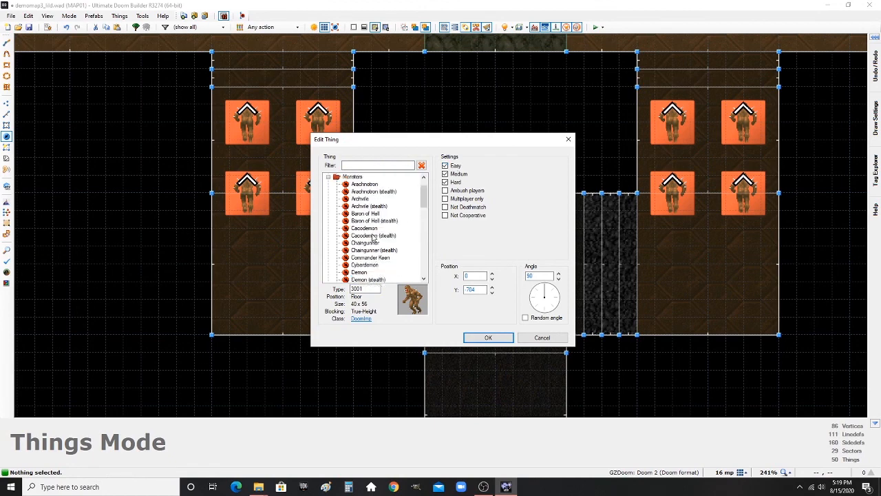
pyautogui.scroll(-5, 373, 237)
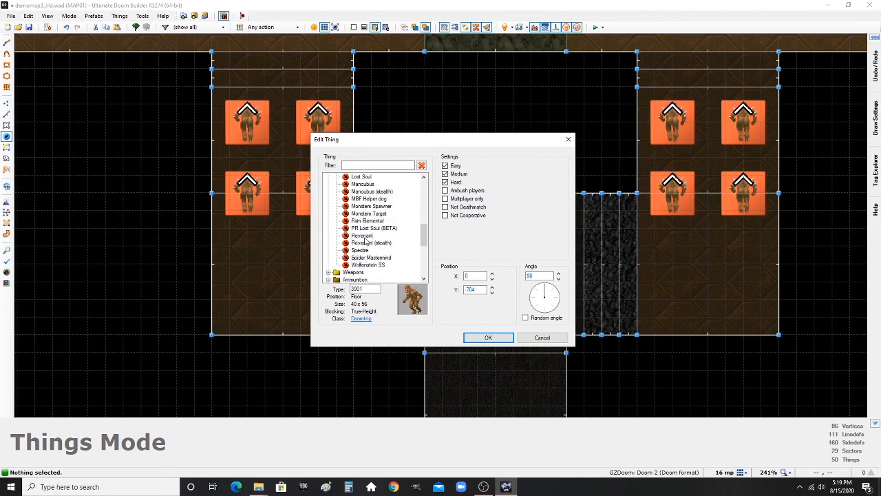
pyautogui.click(362, 236)
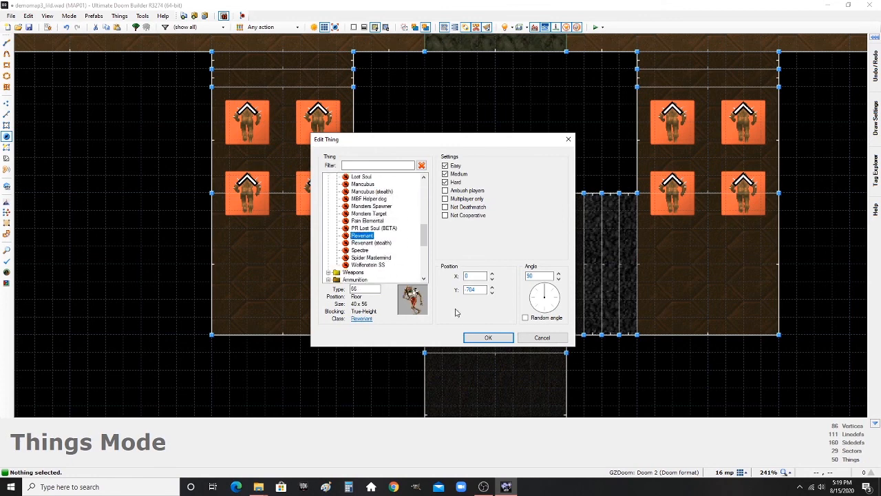
pyautogui.click(473, 292)
pyautogui.click(488, 337)
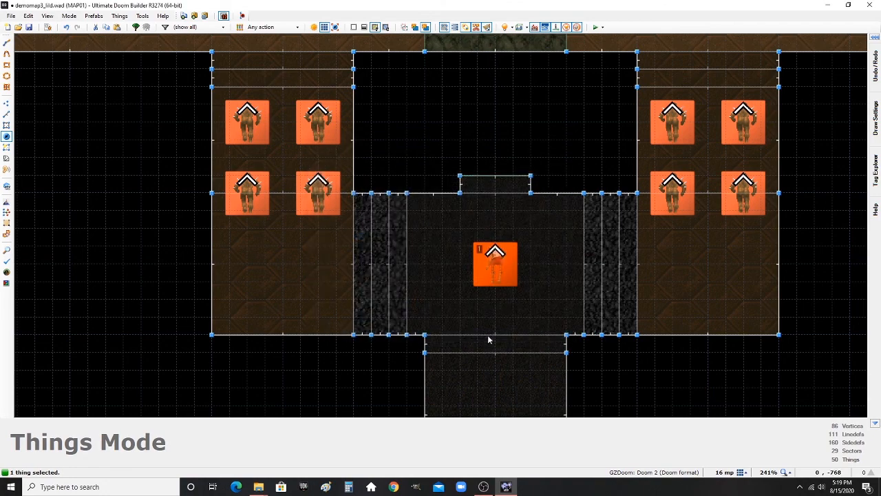
pyautogui.click(555, 272)
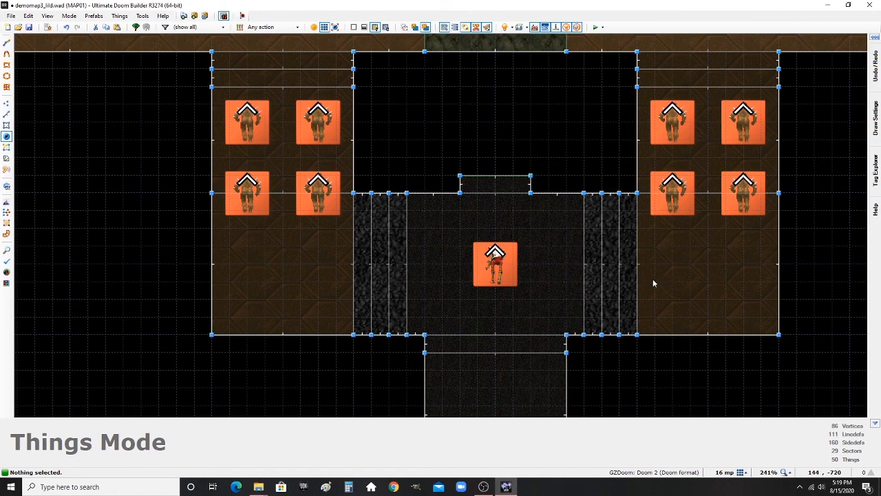
# - Move the revenant south within the central room to position 0, -736
pyautogui.scroll(-3, 734, 291)
pyautogui.scroll(3, 718, 285)
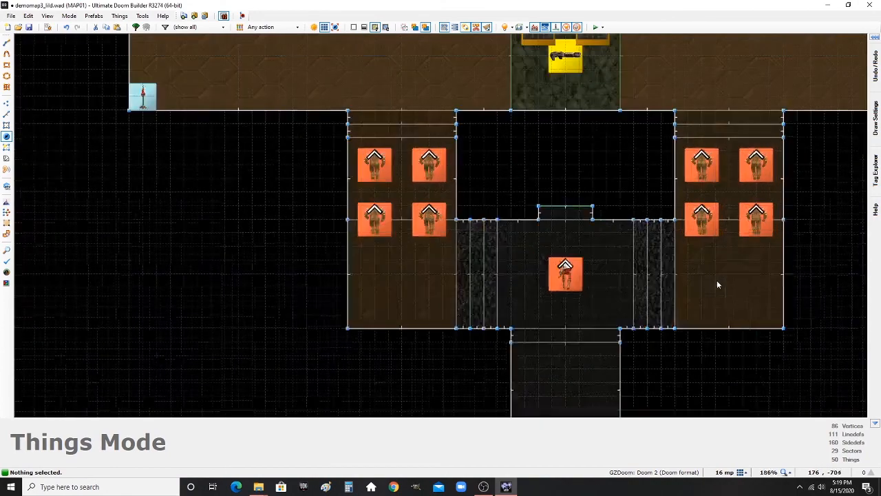
pyautogui.moveTo(529, 275); pyautogui.dragTo(528, 311)
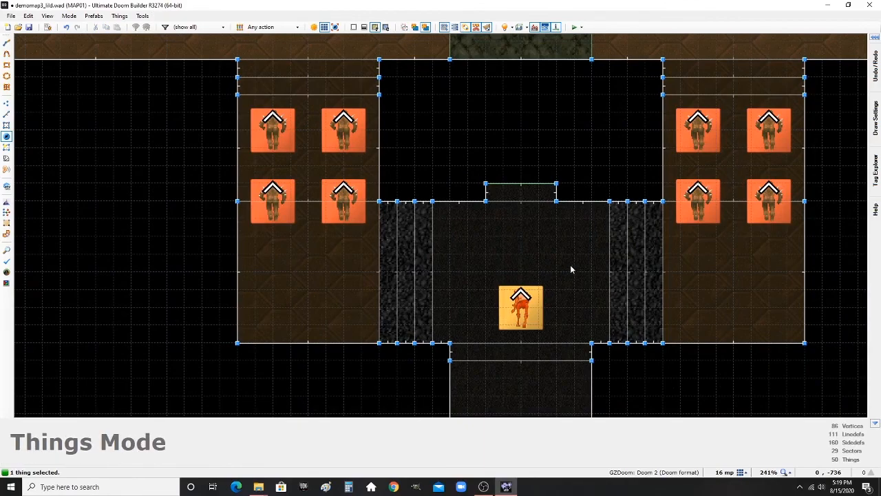
# - Place a cacodemon in the small room south of the revenant, at position 0, -848
pyautogui.scroll(-4, 468, 242)
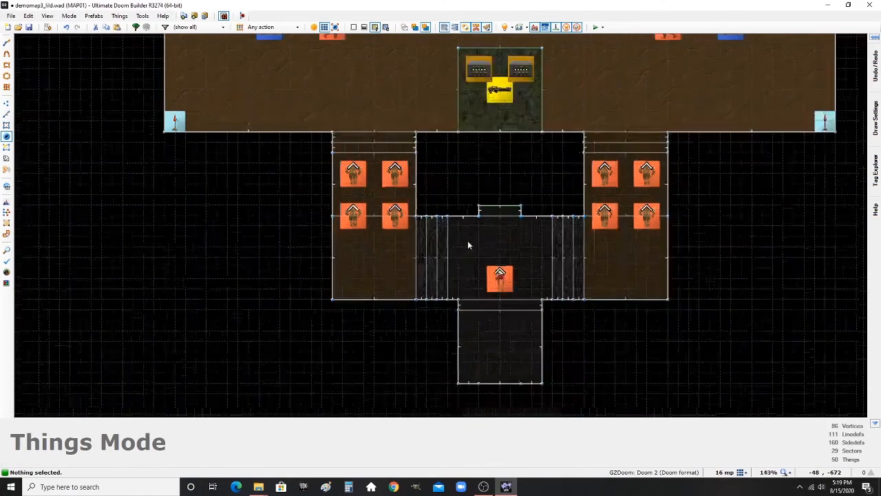
pyautogui.scroll(1, 452, 259)
pyautogui.scroll(-2, 531, 315)
pyautogui.scroll(4, 531, 315)
pyautogui.press('Insert')
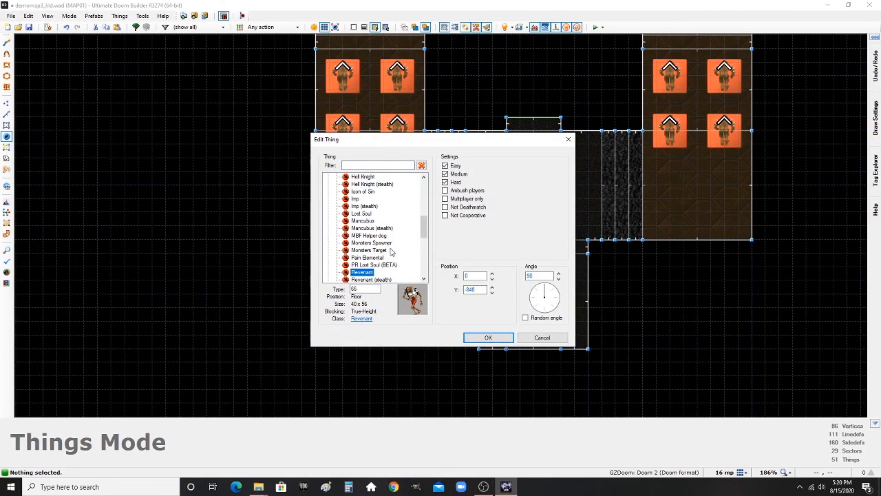
pyautogui.scroll(3, 387, 241)
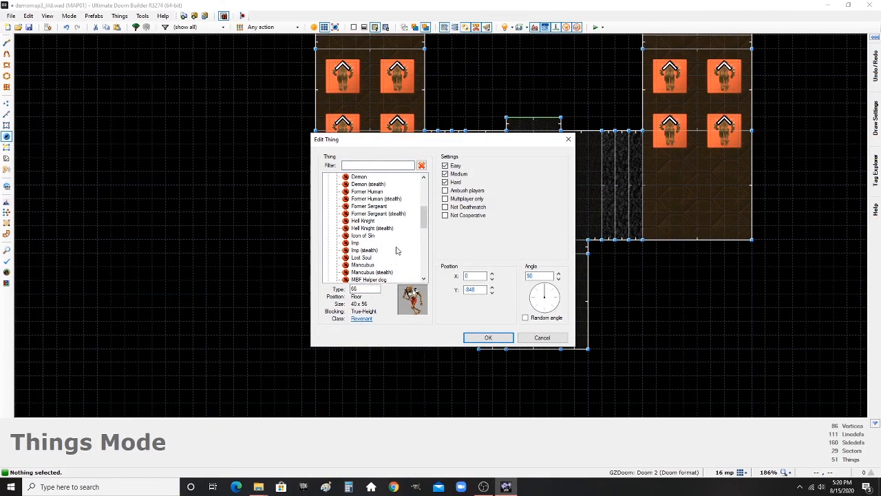
pyautogui.scroll(2, 387, 207)
pyautogui.click(382, 200)
pyautogui.click(493, 339)
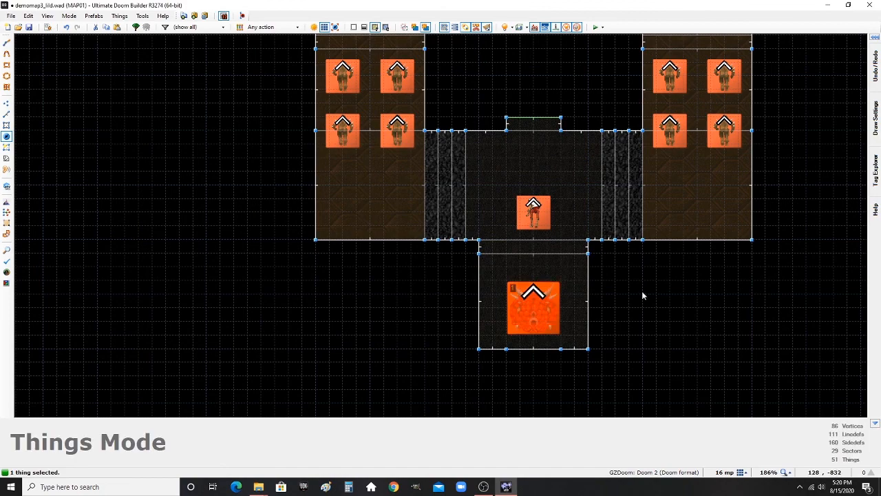
# - Turn on the Ambush players setting for the cacodemon in the southernmost room
pyautogui.rightClick(530, 307)
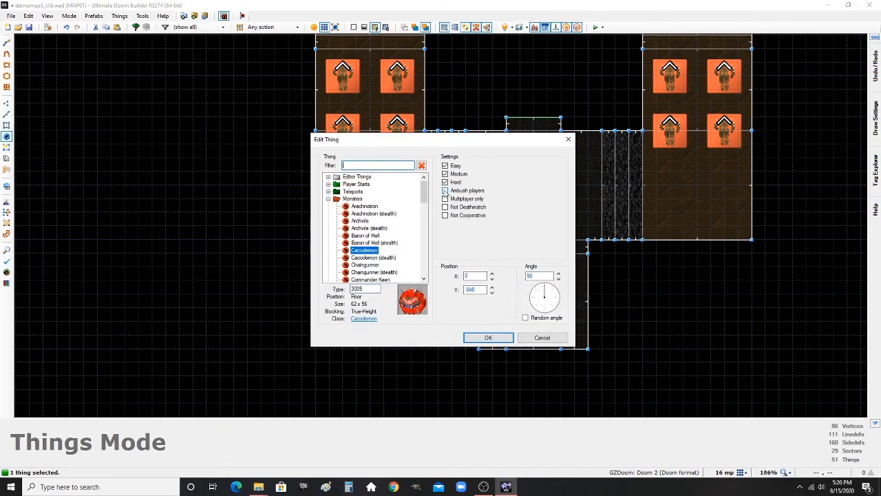
pyautogui.click(445, 191)
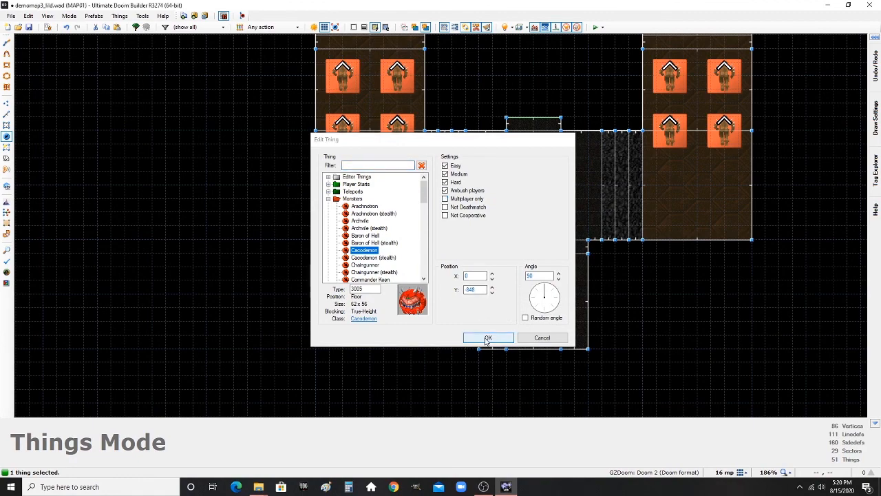
pyautogui.click(488, 338)
pyautogui.click(624, 307)
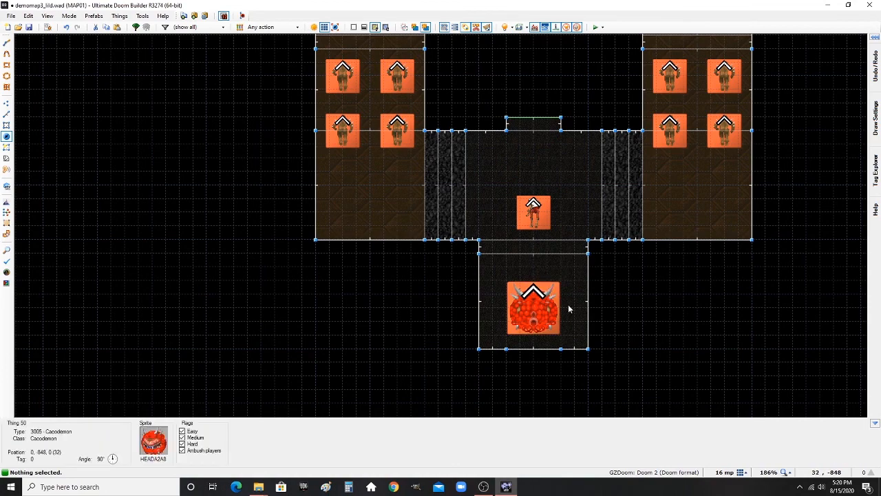
# - Turn on Block Sound for the linedefs of both T2 doors and the dividing linedefs across the two imp corridors
pyautogui.scroll(-4, 552, 306)
pyautogui.scroll(4, 552, 305)
pyautogui.scroll(-3, 584, 291)
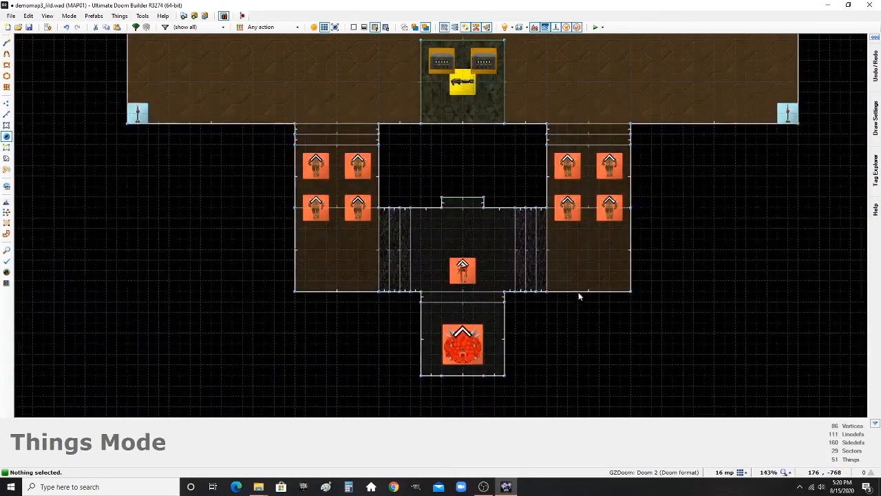
pyautogui.press('l')
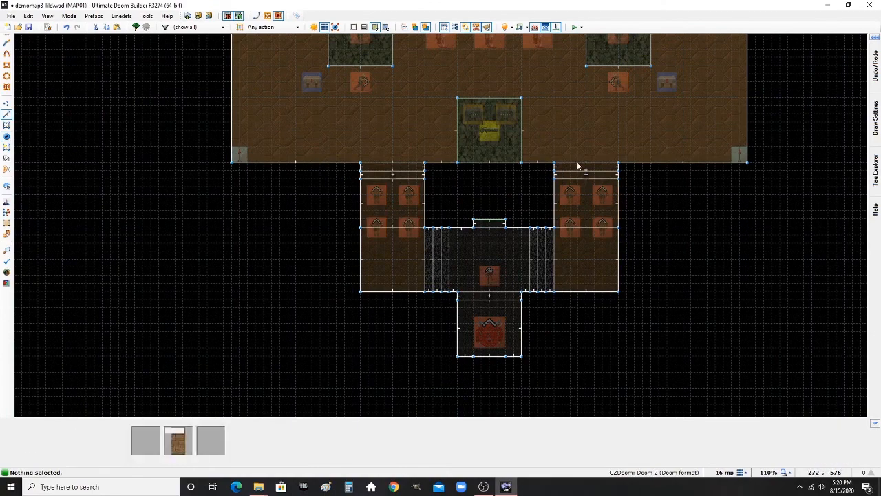
pyautogui.scroll(4, 577, 279)
pyautogui.scroll(-3, 665, 305)
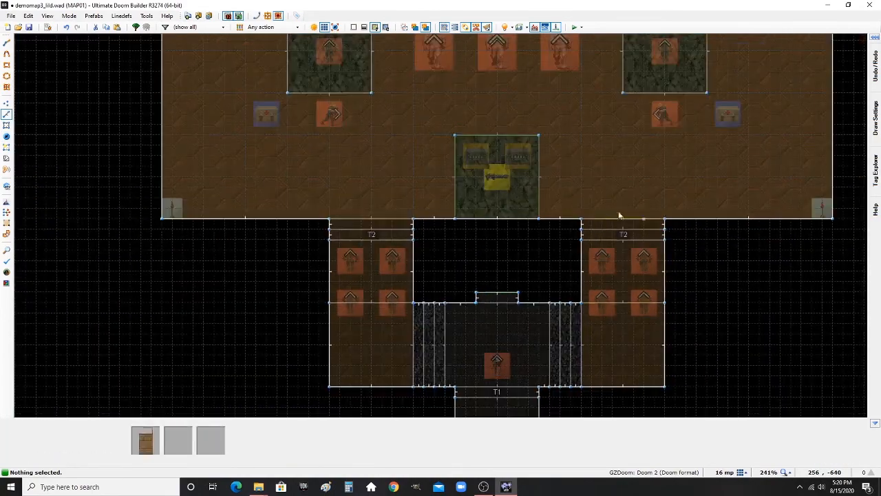
pyautogui.click(348, 220)
pyautogui.click(348, 229)
pyautogui.click(351, 240)
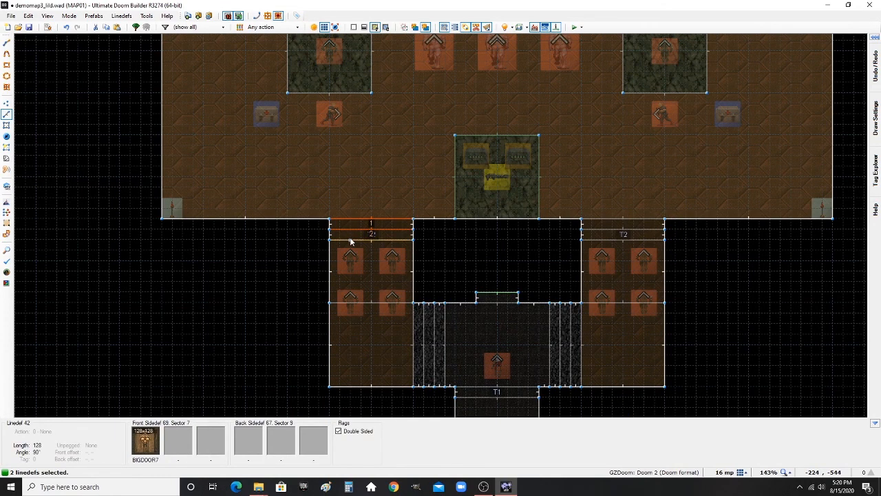
pyautogui.click(635, 229)
pyautogui.click(631, 232)
pyautogui.click(629, 239)
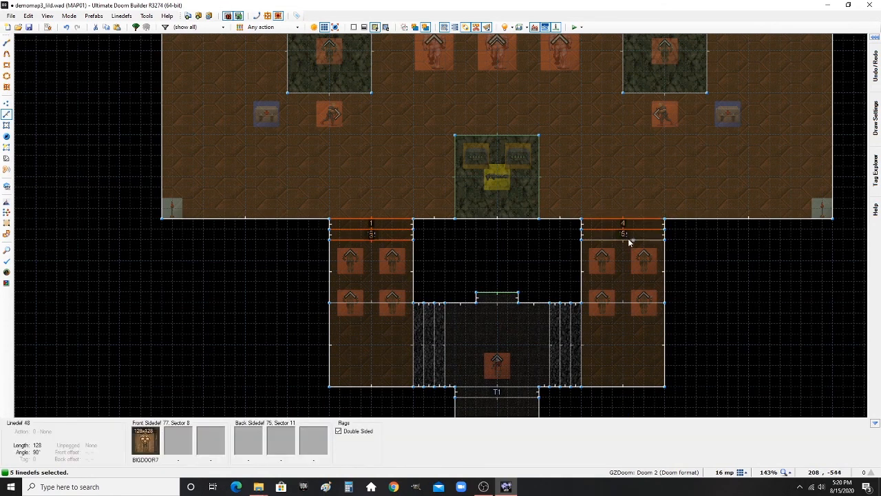
pyautogui.click(401, 304)
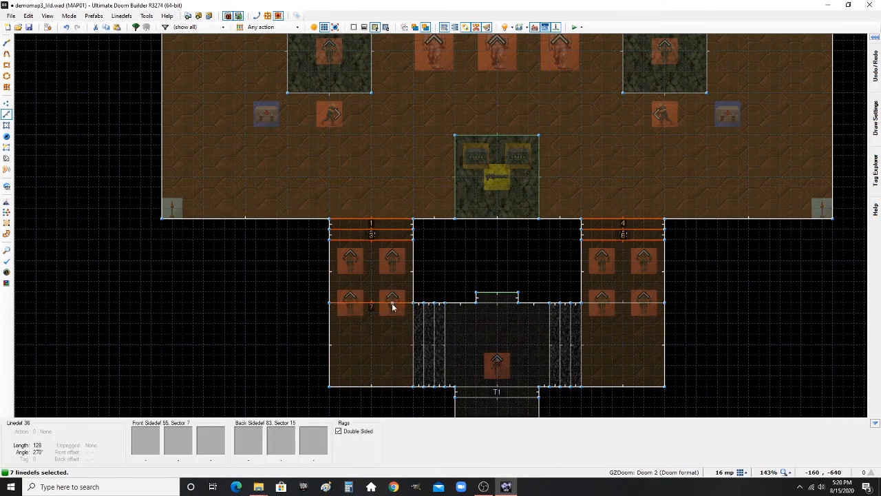
pyautogui.rightClick(394, 305)
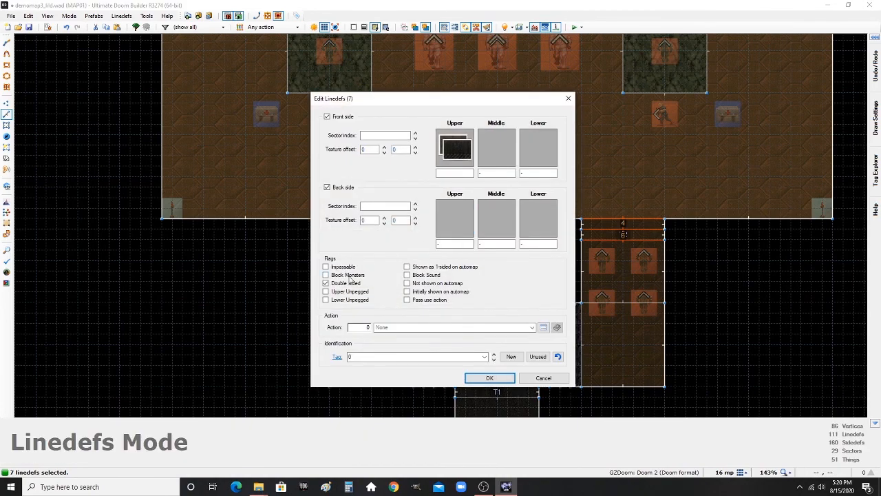
pyautogui.click(488, 378)
pyautogui.click(747, 301)
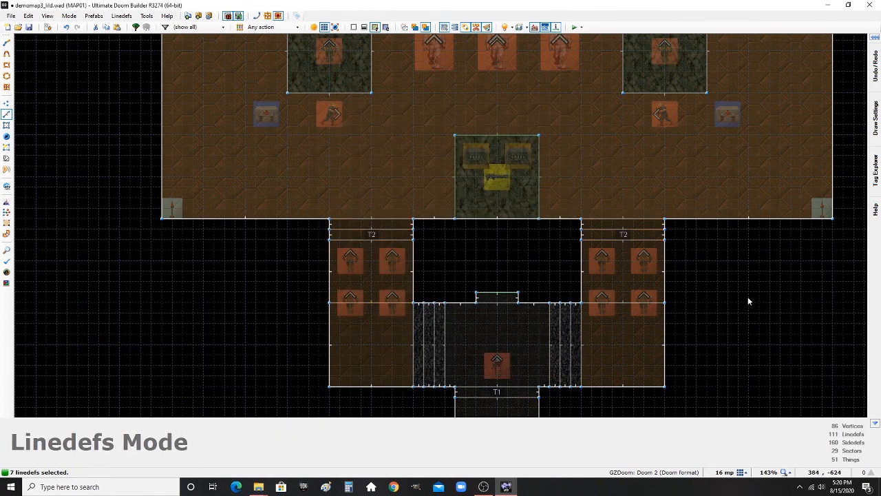
pyautogui.rightClick(634, 303)
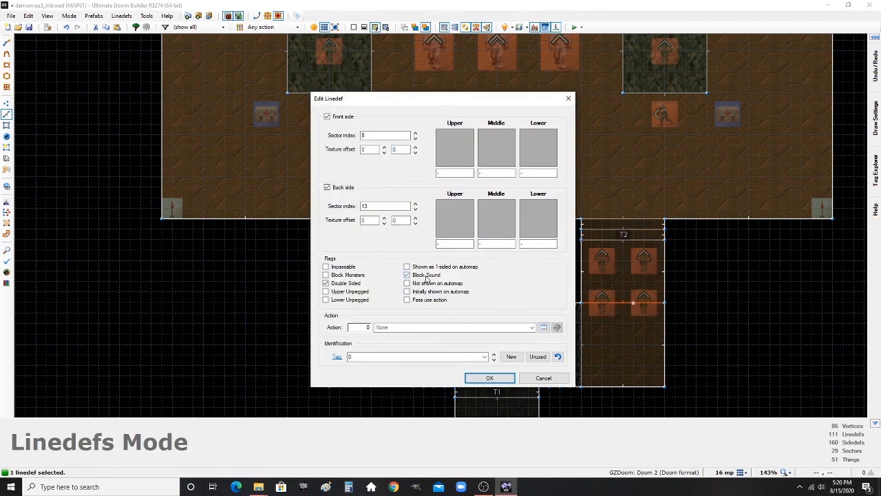
pyautogui.click(489, 378)
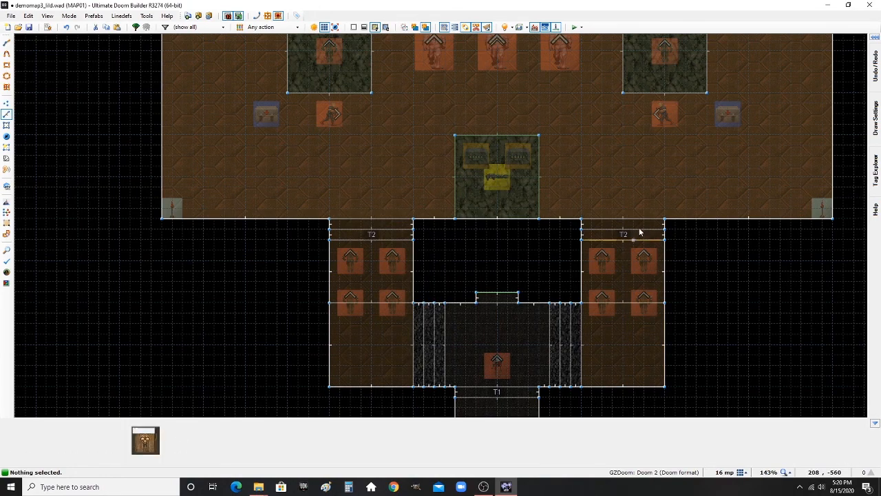
# - Look over the map layout from the start enclosure and arena down to the monsters in the south corridors and rooms
pyautogui.scroll(-4, 604, 280)
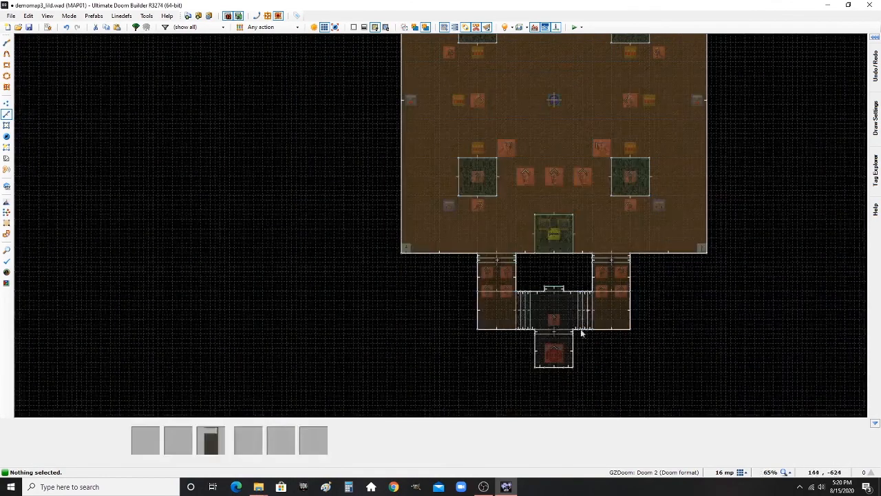
pyautogui.scroll(3, 582, 340)
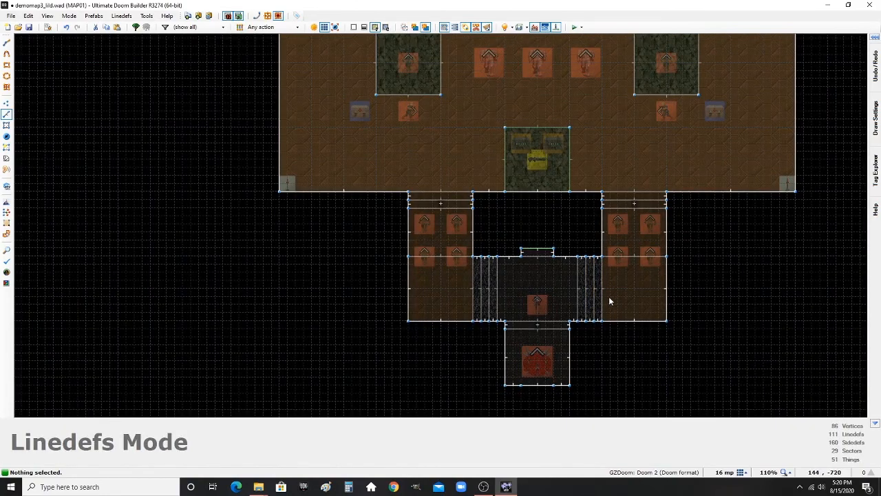
pyautogui.scroll(-3, 608, 296)
pyautogui.scroll(4, 538, 282)
pyautogui.scroll(1, 533, 281)
pyautogui.scroll(-4, 518, 290)
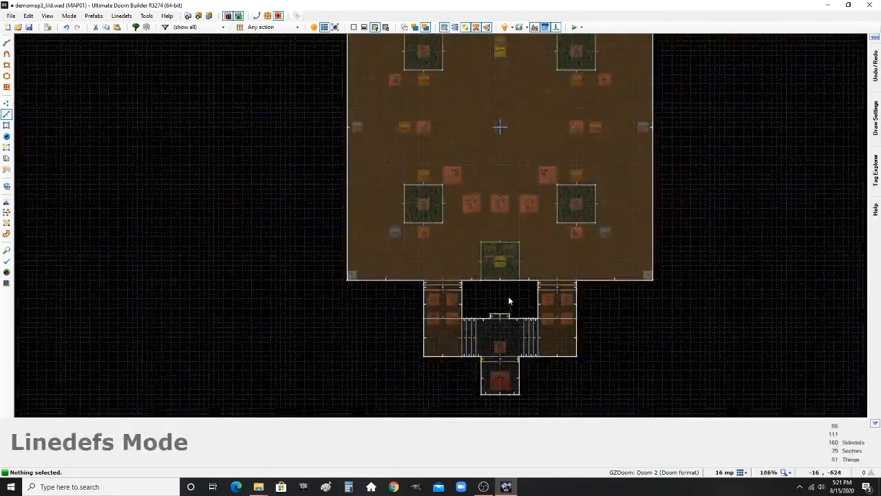
pyautogui.scroll(-1, 471, 131)
pyautogui.scroll(4, 474, 130)
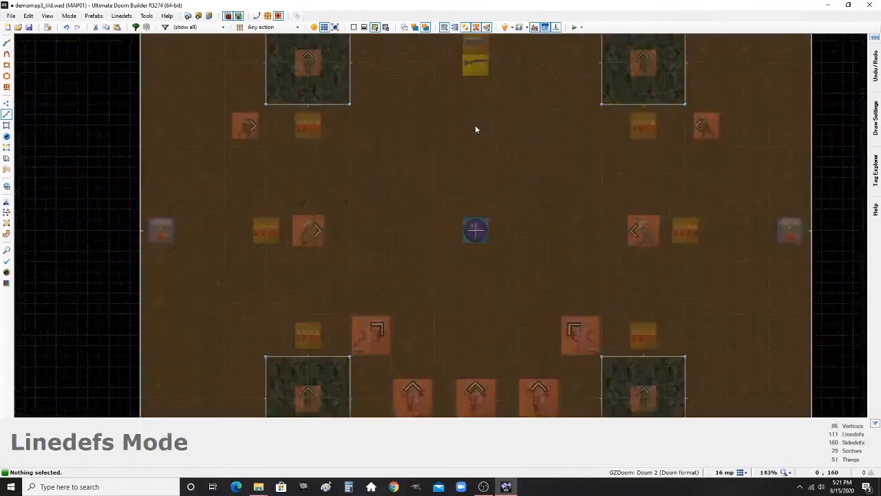
pyautogui.scroll(-3, 527, 281)
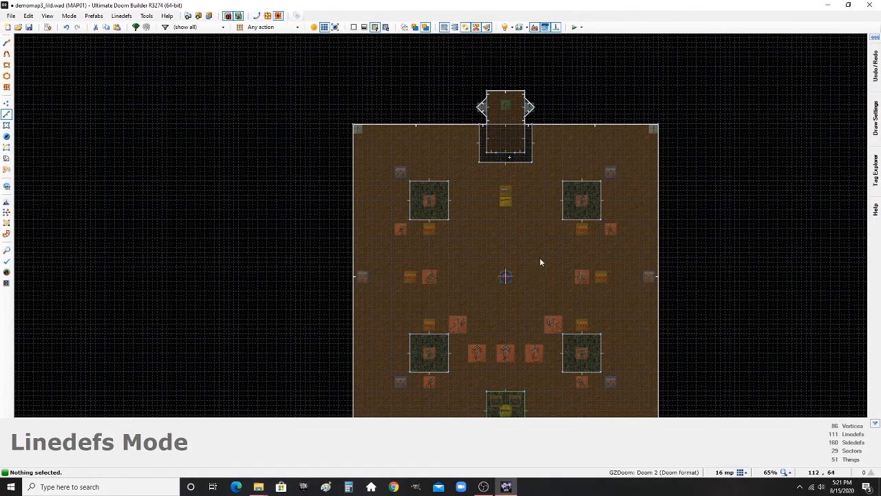
pyautogui.scroll(-2, 540, 259)
pyautogui.scroll(3, 530, 294)
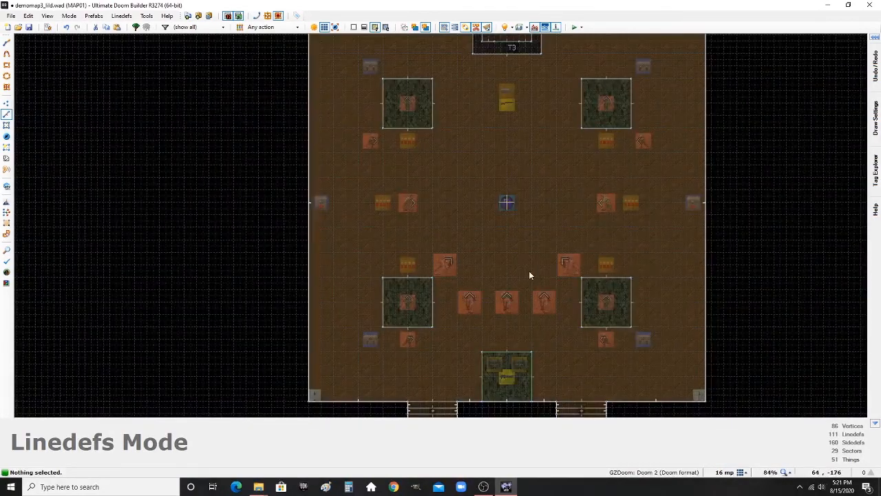
pyautogui.scroll(-4, 523, 272)
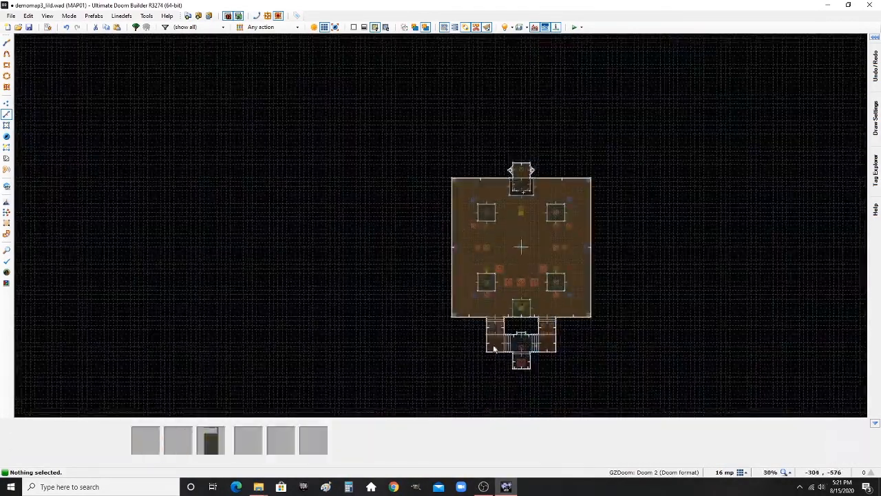
pyautogui.scroll(3, 544, 336)
pyautogui.scroll(4, 546, 338)
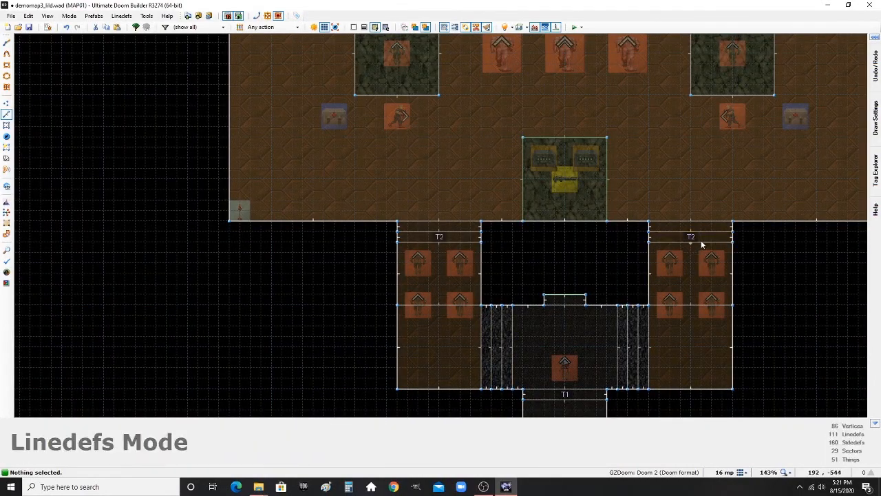
pyautogui.press('t')
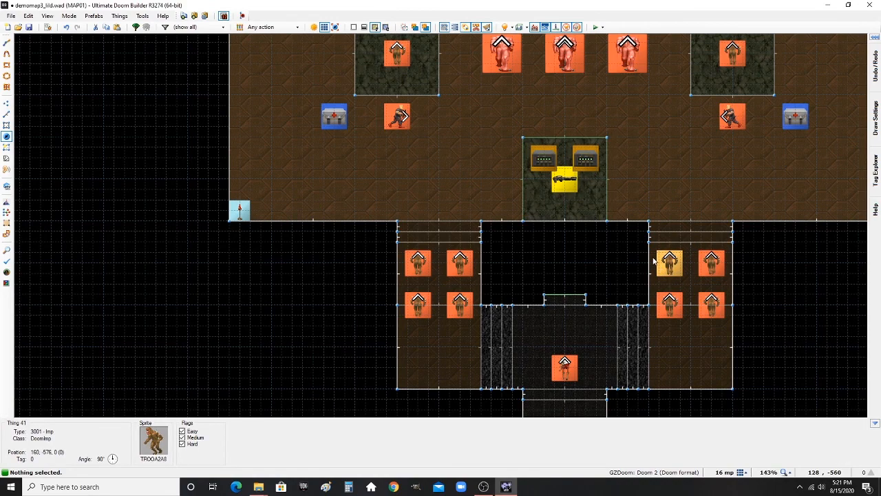
pyautogui.scroll(-2, 633, 265)
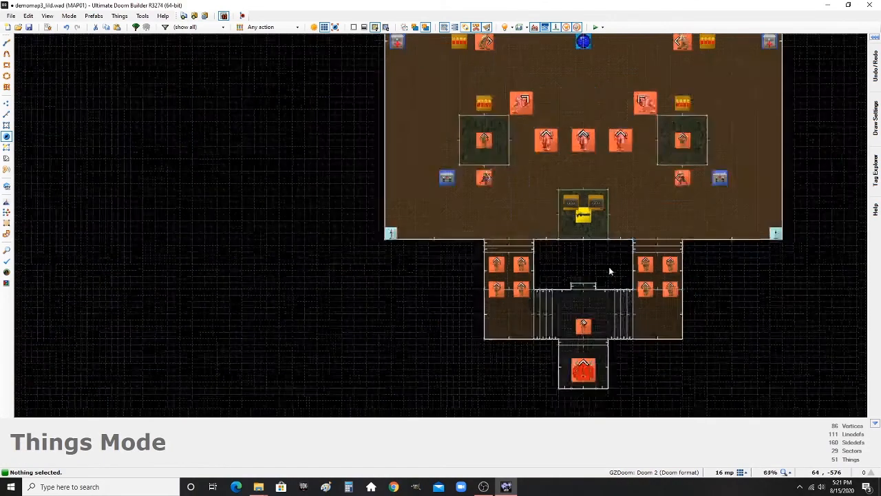
pyautogui.scroll(2, 598, 354)
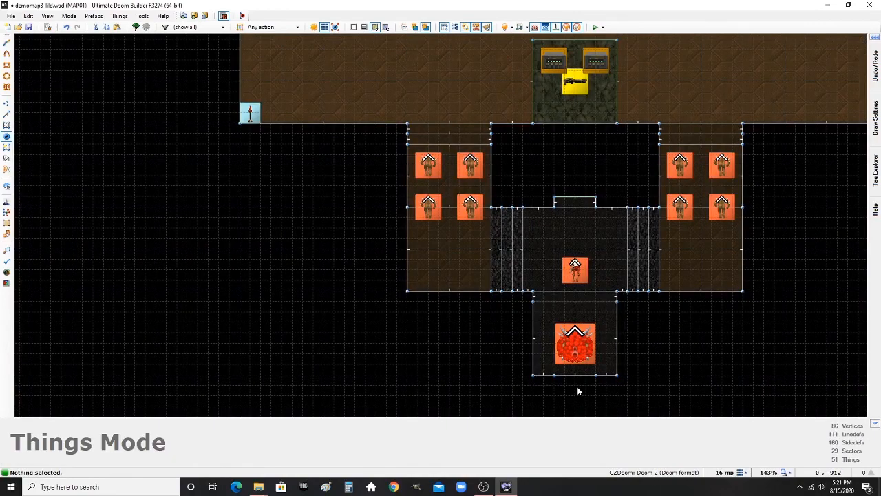
# - Assign action 11 to the SW1GARG switch linedef on the cacodemon room's south wall and save the map
pyautogui.press('l')
pyautogui.scroll(5, 576, 389)
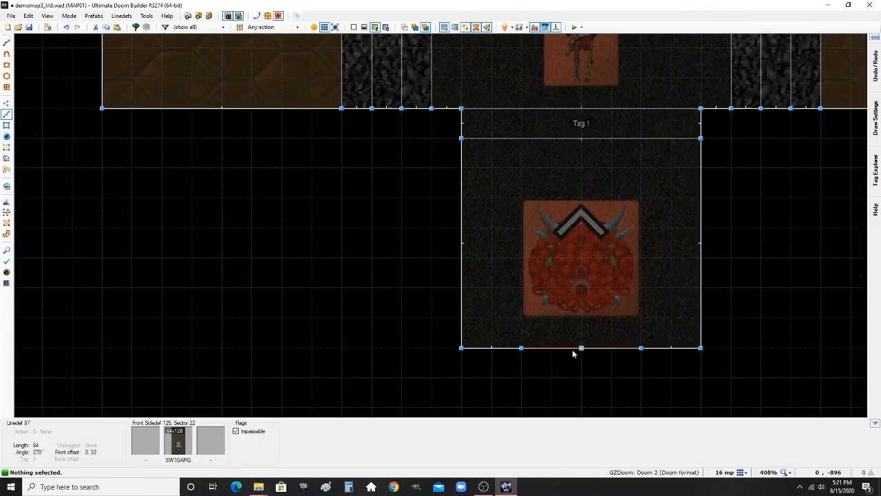
pyautogui.rightClick(572, 352)
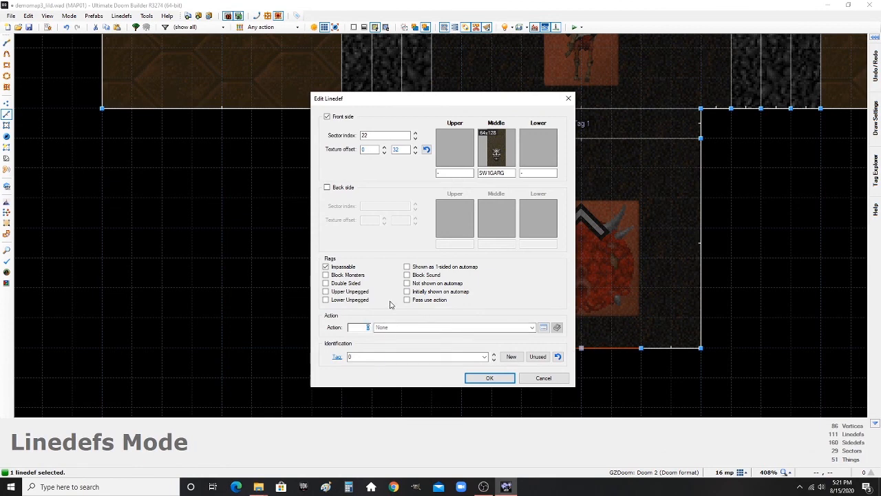
pyautogui.write('11')
pyautogui.click(484, 378)
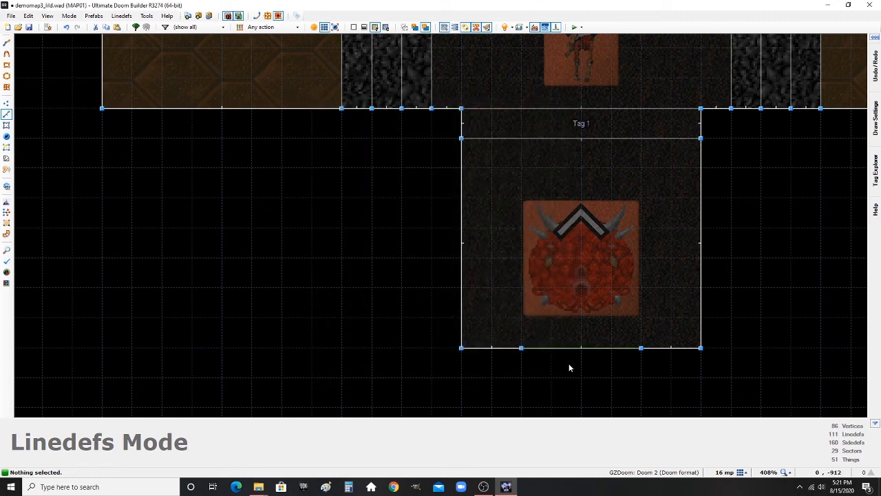
pyautogui.scroll(-3, 541, 359)
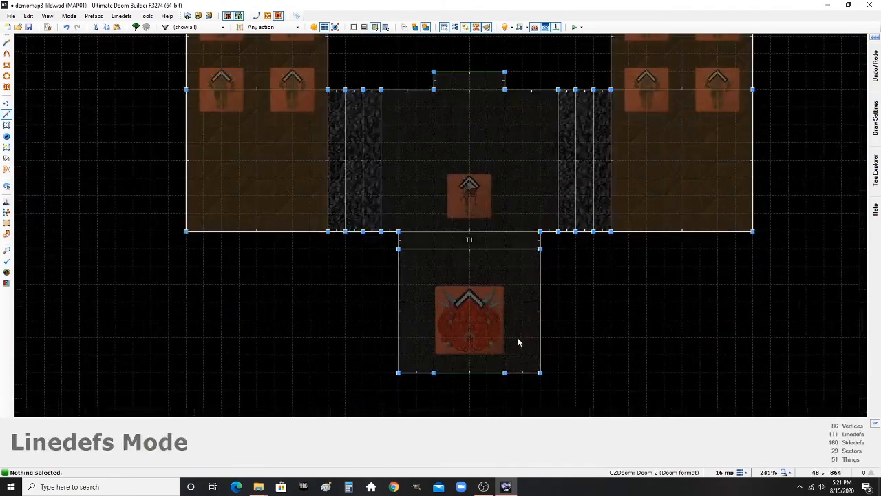
pyautogui.hotkey('ctrl', 's')
# - Copy the tall red firestick from the arena's southeast corner to the outer south corners of both imp corridors
pyautogui.scroll(-3, 599, 213)
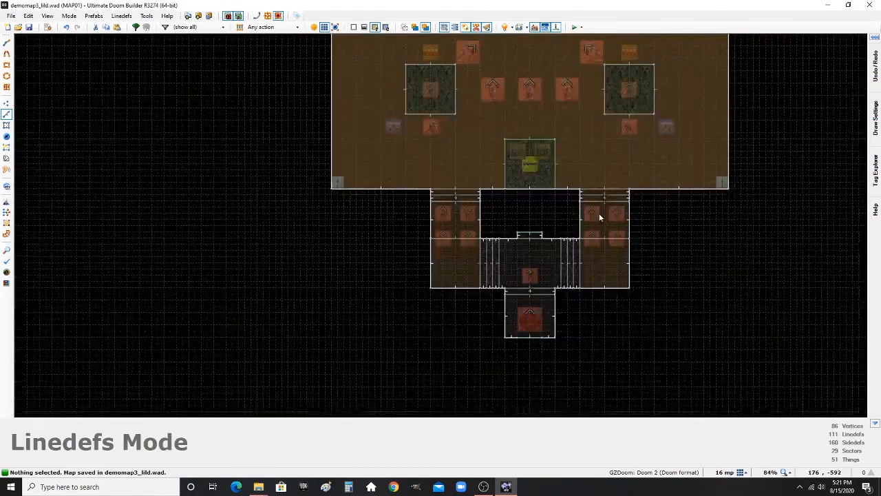
pyautogui.scroll(2, 600, 207)
pyautogui.scroll(-2, 601, 279)
pyautogui.press('t')
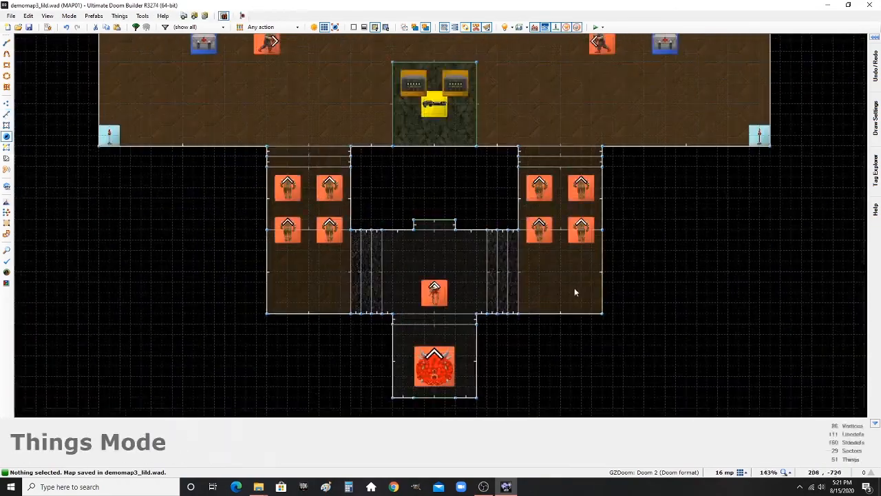
pyautogui.scroll(-2, 585, 289)
pyautogui.scroll(2, 677, 209)
pyautogui.click(709, 175)
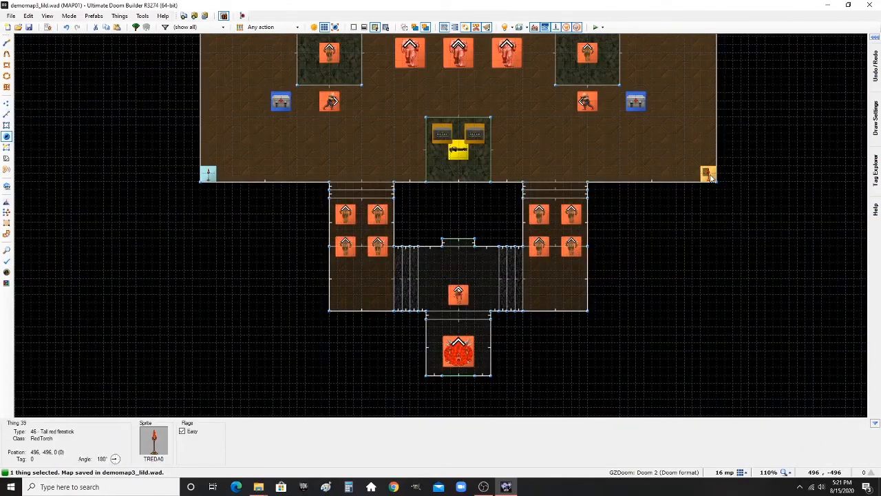
pyautogui.hotkey('ctrl', 'c')
pyautogui.hotkey('ctrl', 'v')
pyautogui.scroll(3, 578, 303)
pyautogui.click(579, 307)
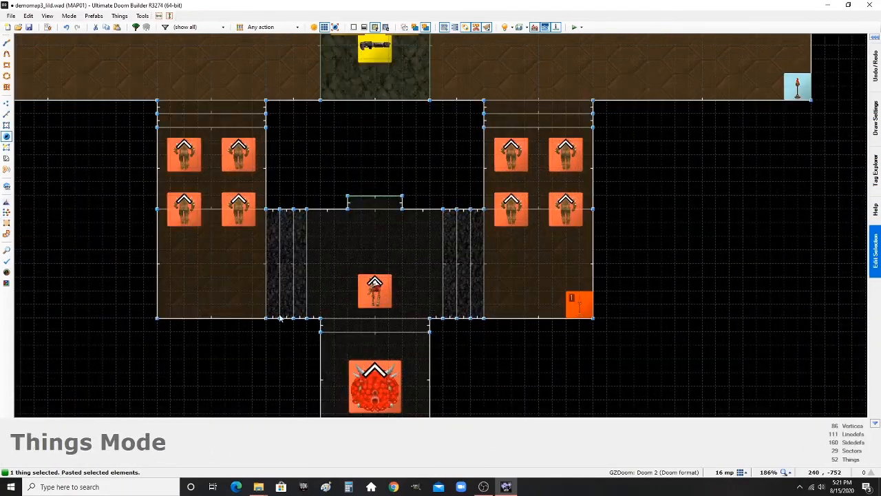
pyautogui.hotkey('ctrl', 'v')
pyautogui.click(228, 341)
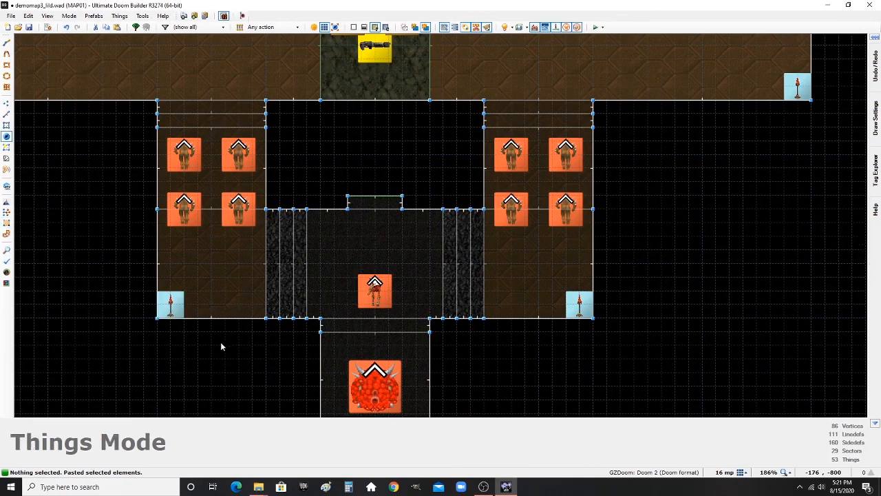
# - Raise the brightness of the two torch-lit sectors at the south ends of the imp corridors
pyautogui.scroll(-5, 367, 335)
pyautogui.scroll(7, 364, 339)
pyautogui.scroll(-3, 420, 320)
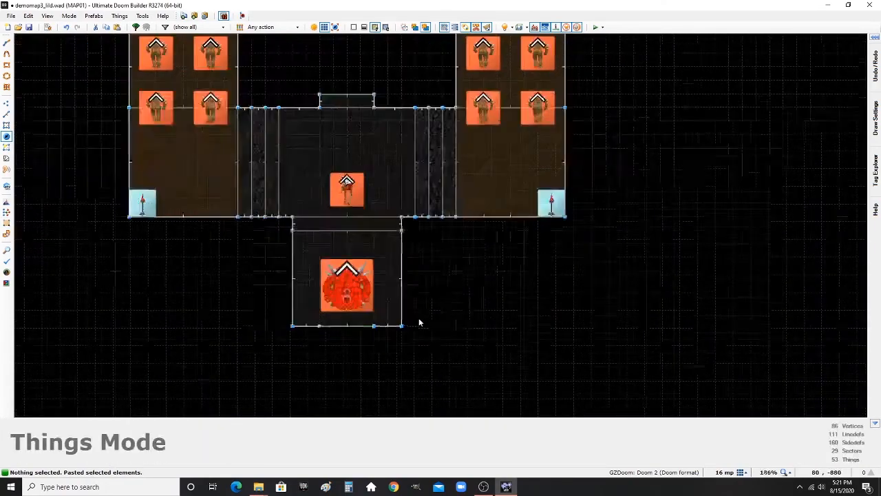
pyautogui.scroll(2, 250, 259)
pyautogui.press('s')
pyautogui.click(303, 211)
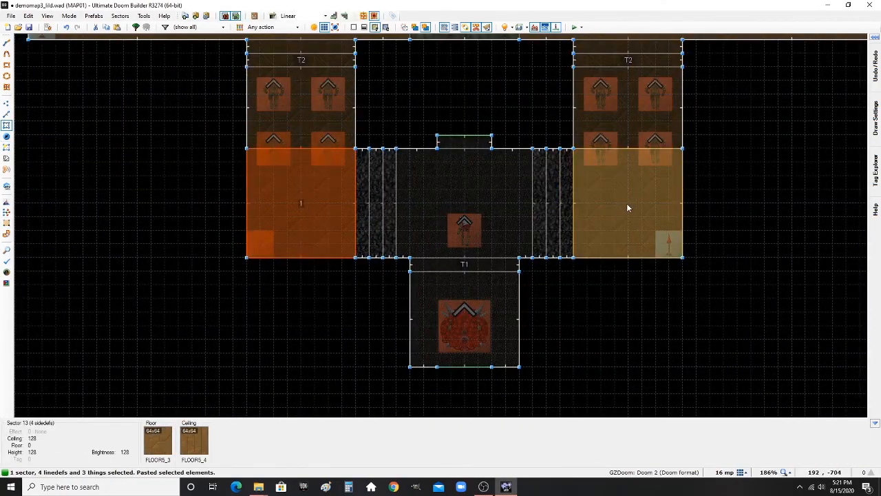
pyautogui.click(627, 204)
pyautogui.rightClick(626, 204)
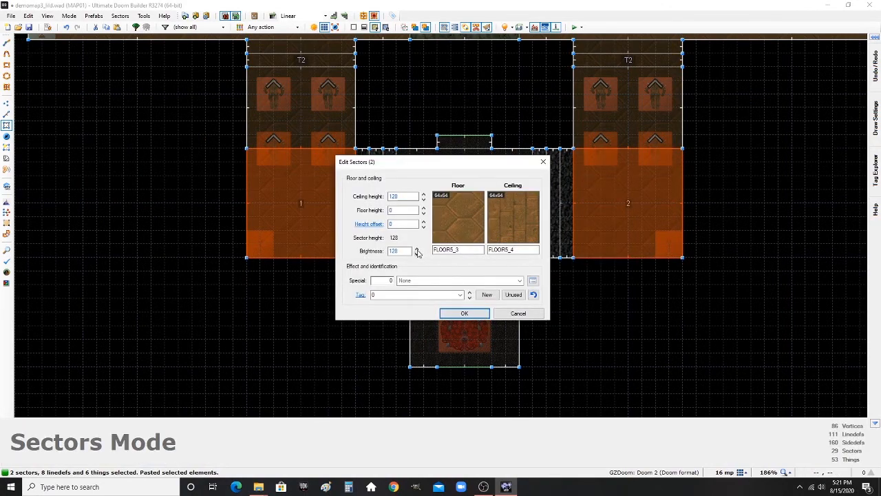
pyautogui.click(416, 251)
pyautogui.click(472, 314)
pyautogui.click(591, 328)
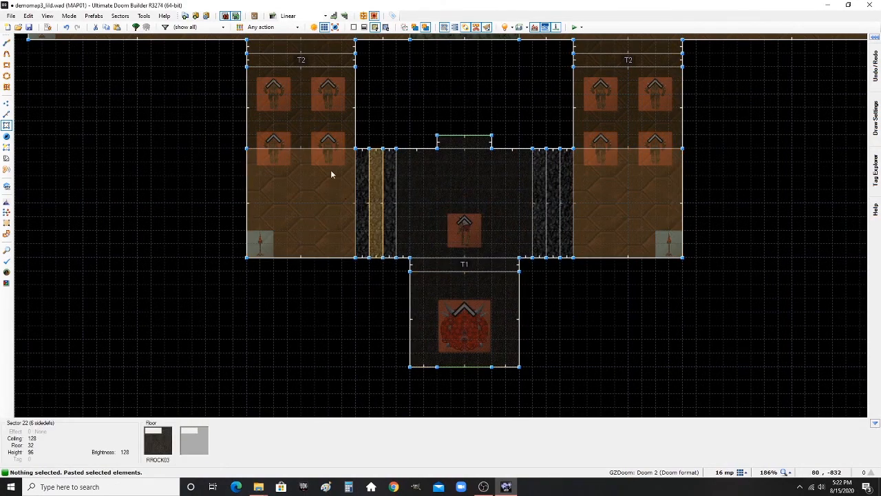
# - Adjust the brightness of the two sectors holding the imps in the south corridors
pyautogui.click(334, 129)
pyautogui.click(598, 125)
pyautogui.rightClick(598, 126)
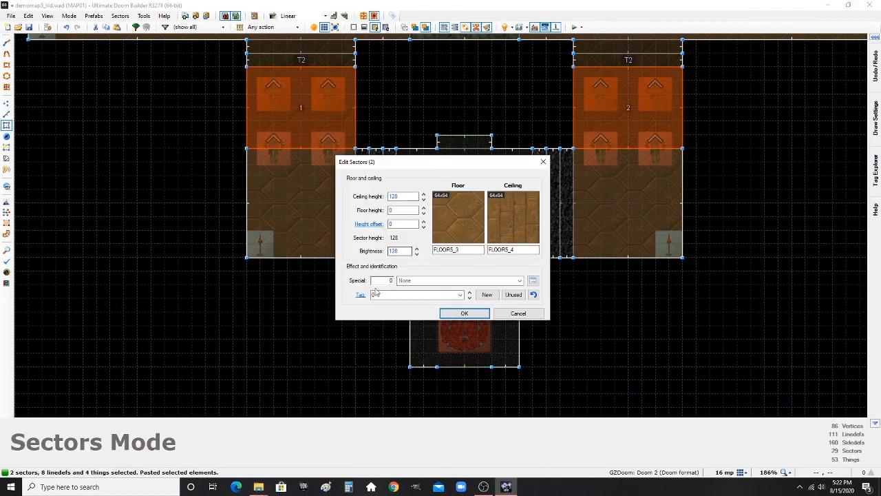
pyautogui.click(464, 314)
pyautogui.click(587, 324)
# - Adjust the brightness of all six stair sectors flanking the revenant room together and save the map
pyautogui.click(567, 236)
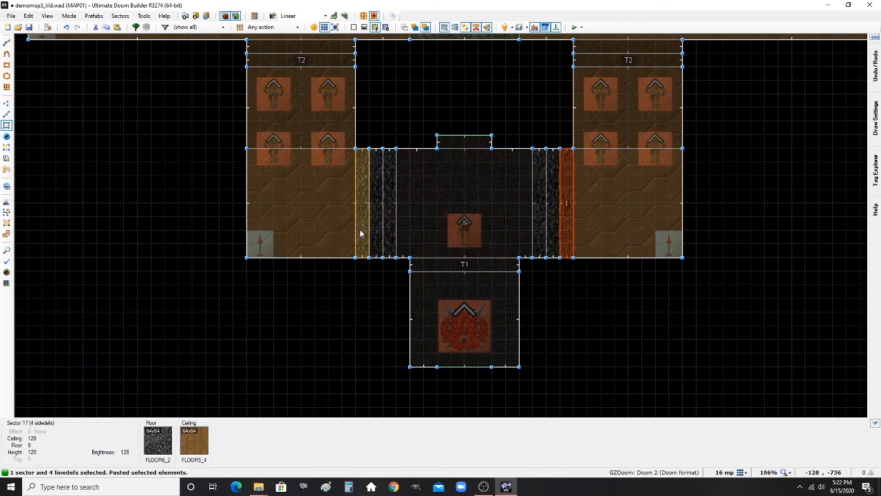
pyautogui.click(362, 231)
pyautogui.click(378, 230)
pyautogui.click(390, 229)
pyautogui.click(551, 220)
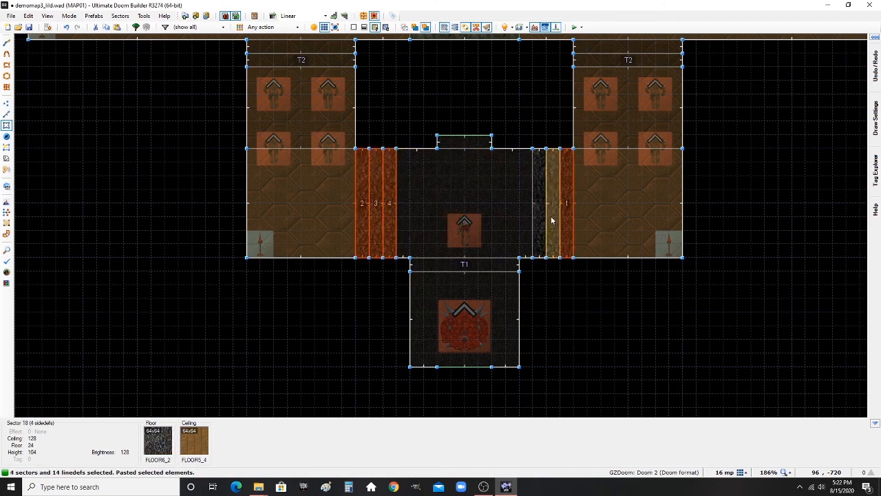
pyautogui.click(539, 221)
pyautogui.rightClick(538, 219)
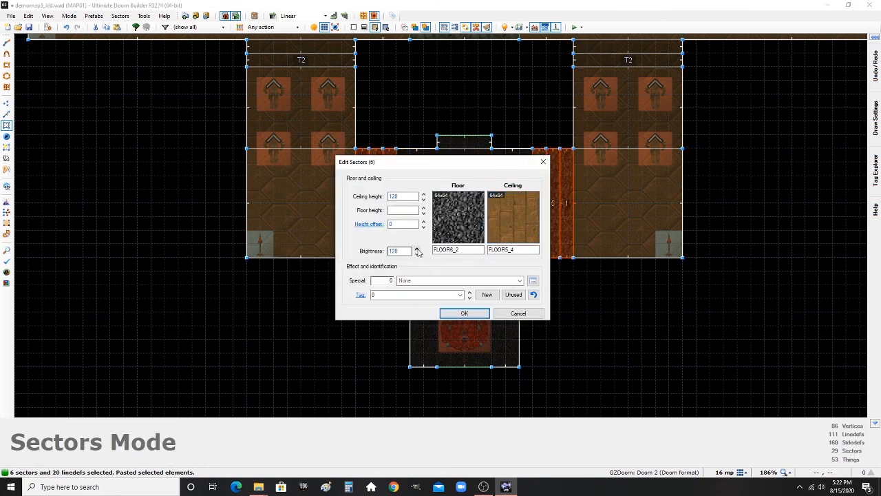
pyautogui.click(464, 313)
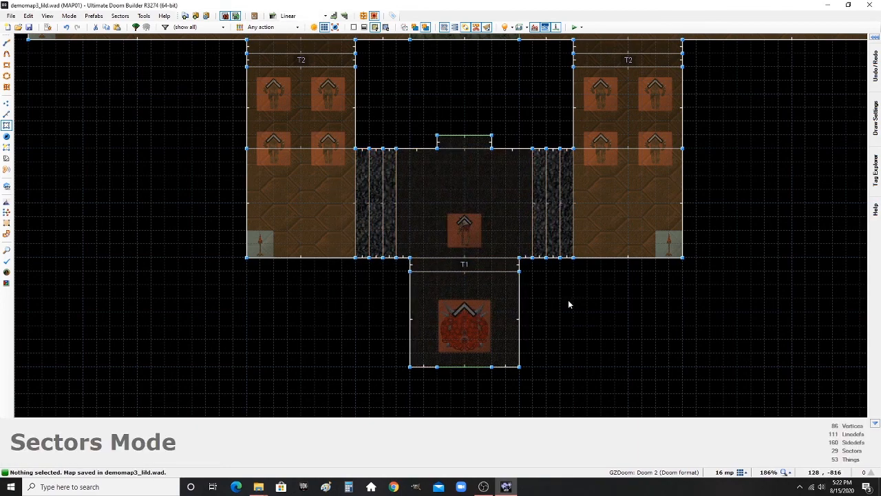
# - Set the brightness of the cacodemon room and its door sector to 112 and save the map
pyautogui.click(491, 301)
pyautogui.rightClick(490, 298)
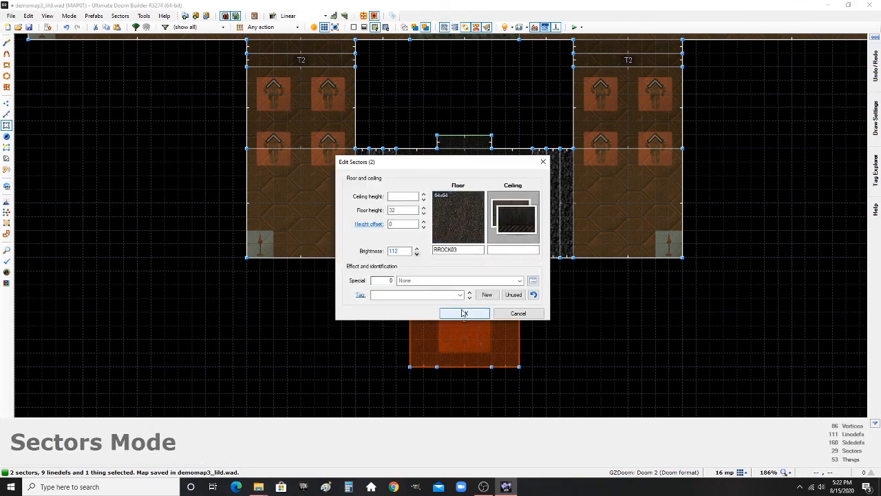
pyautogui.click(464, 313)
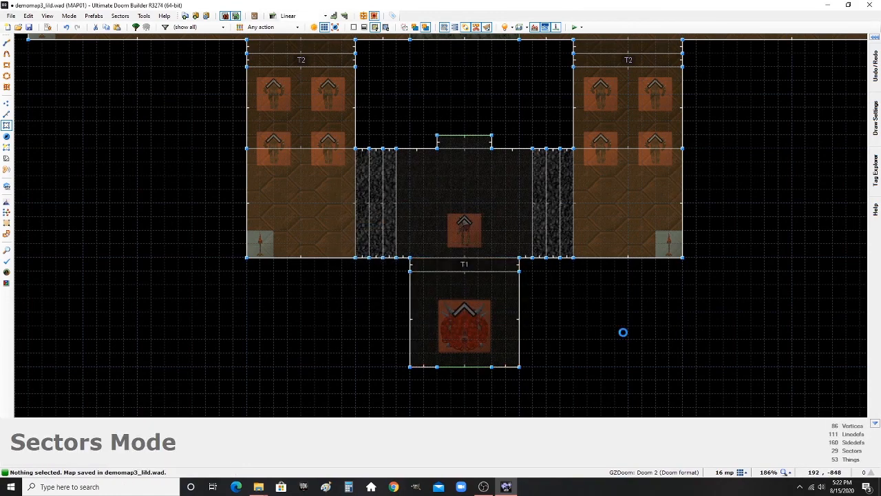
# - Inspect the new lighting of the torch-lit imp corridor, the stairs and the revenant room in 3D with gravity off
pyautogui.press('w')
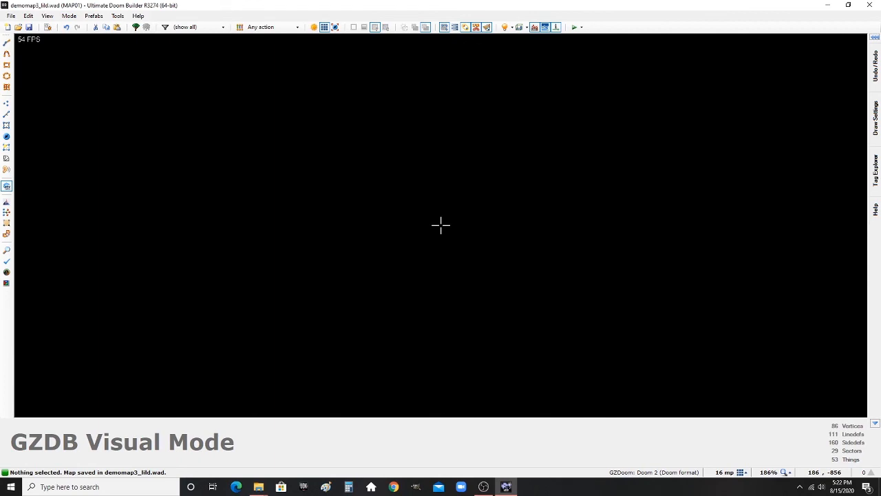
pyautogui.press('g')
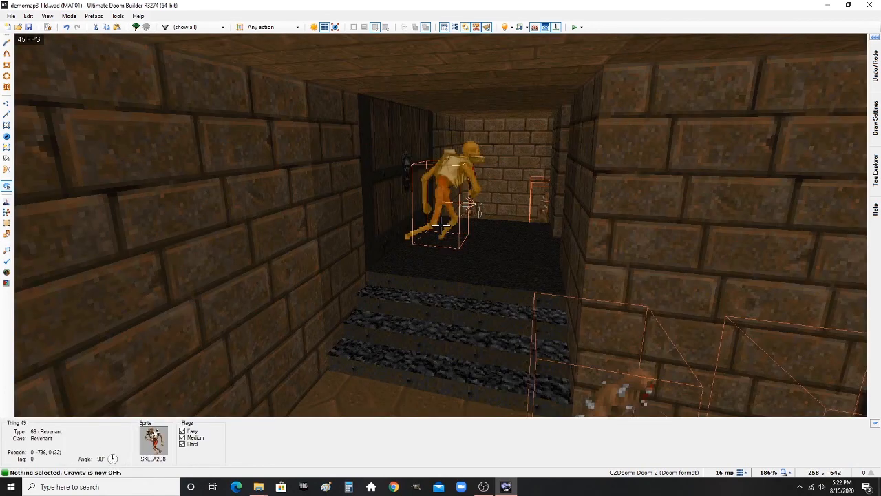
pyautogui.press('e')
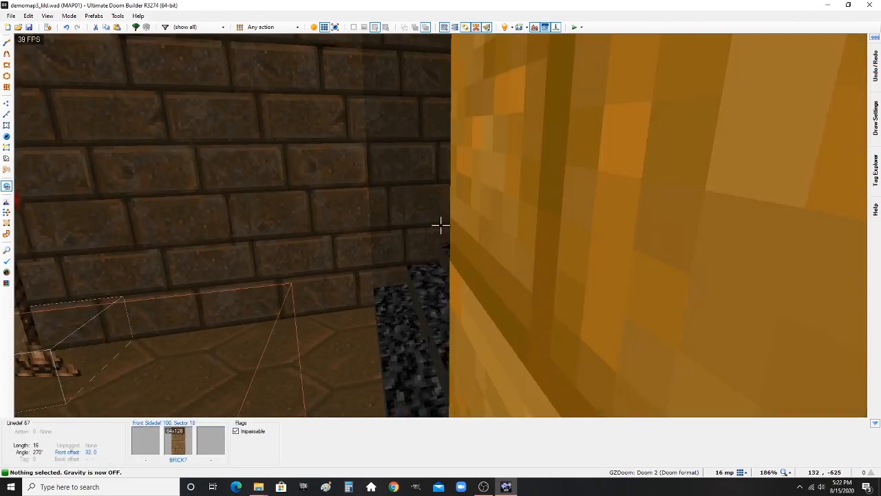
pyautogui.press('e')
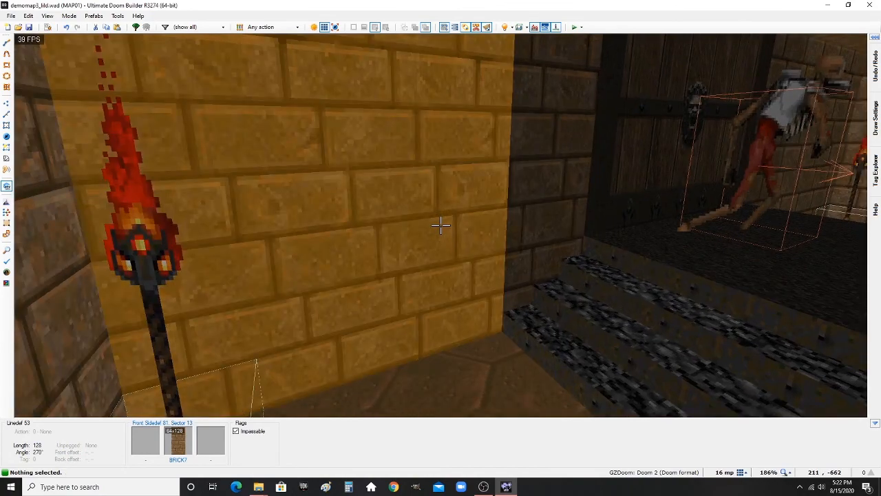
pyautogui.press('d')
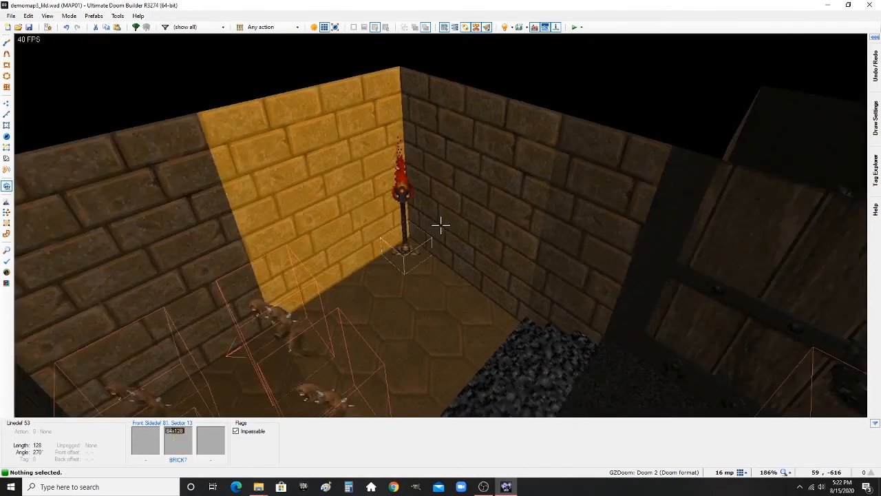
pyautogui.press('f')
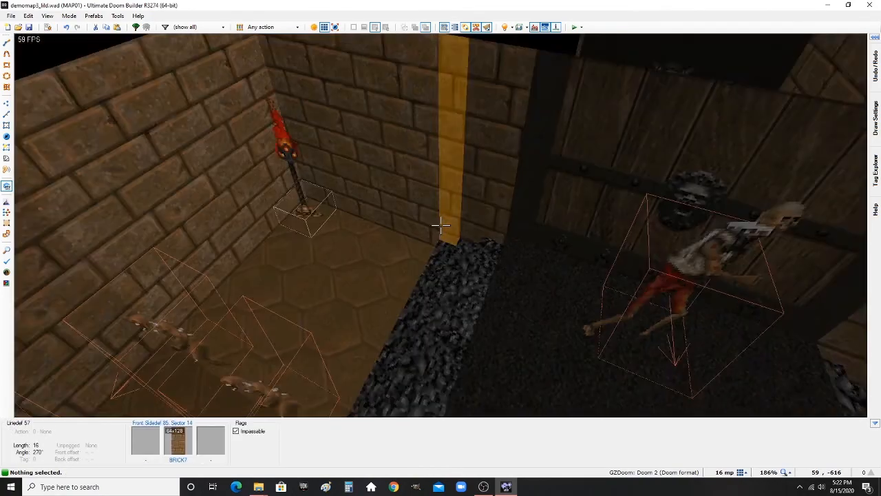
pyautogui.press('e')
# - Look over the arena's walls, skull blocks, corner torches, doors, pickups and monsters in the 3D view
pyautogui.press('s')
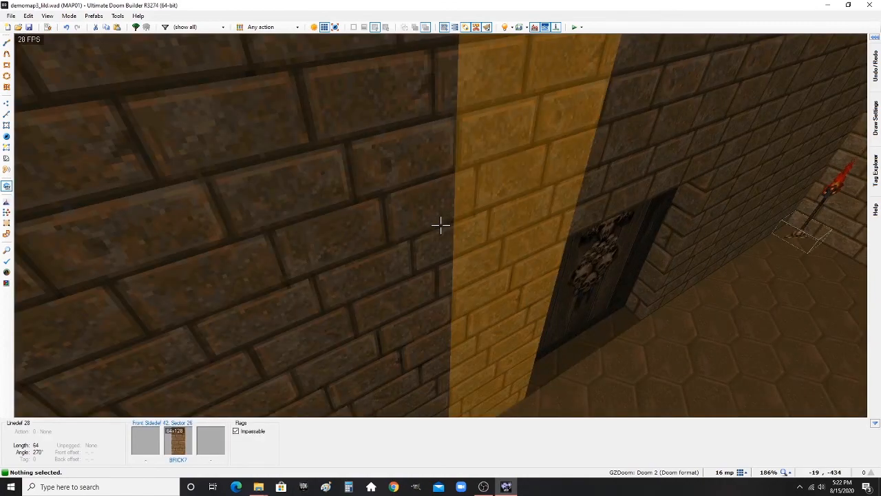
pyautogui.press('s')
pyautogui.press('w')
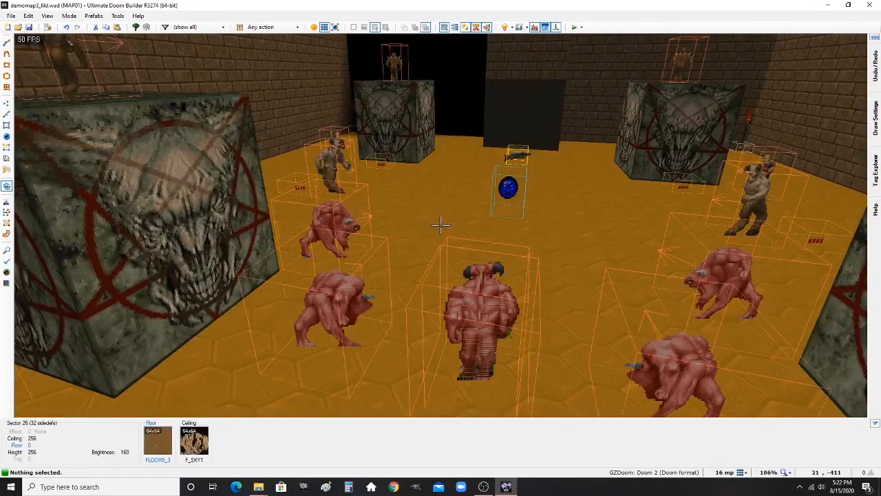
pyautogui.press('w')
pyautogui.press('w')
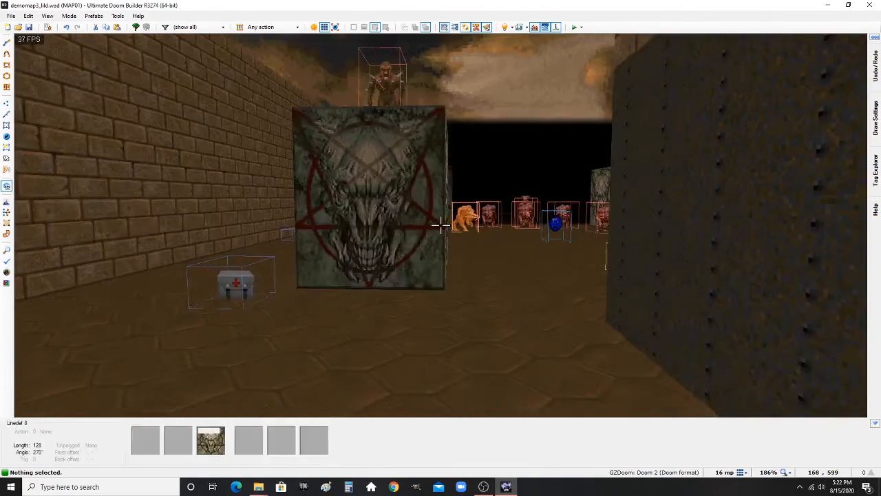
pyautogui.press('e')
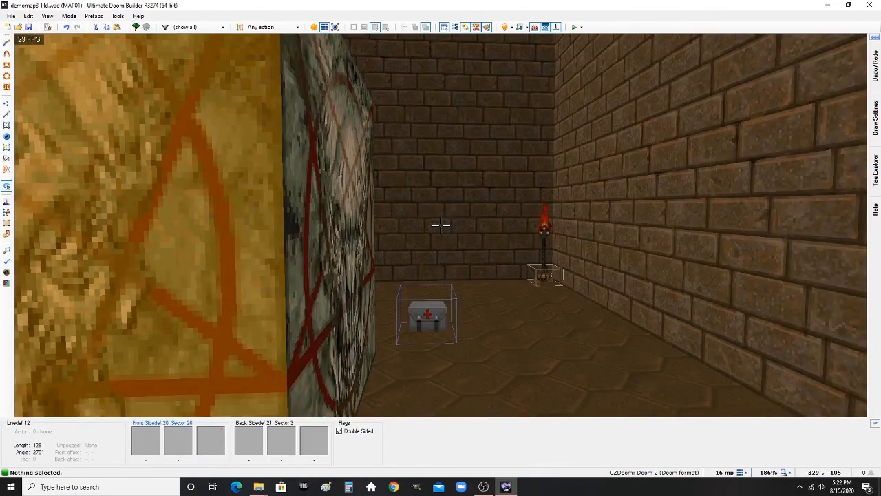
pyautogui.press('e')
pyautogui.press('e')
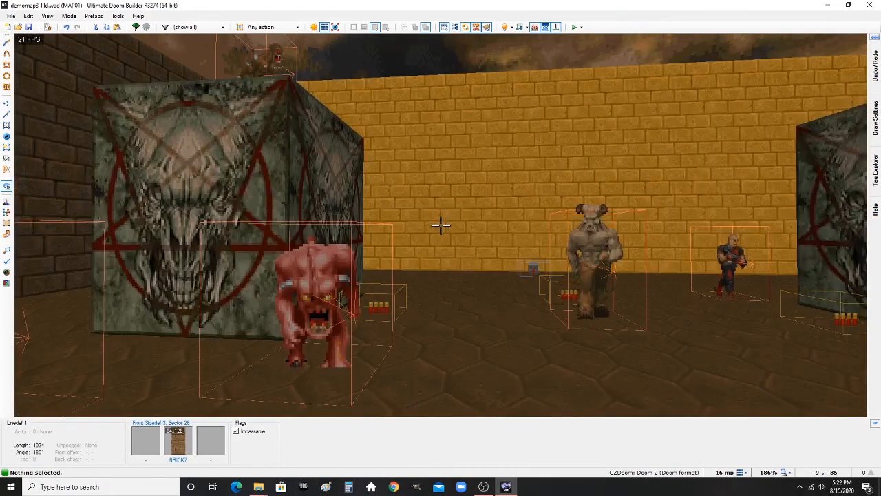
pyautogui.press('e')
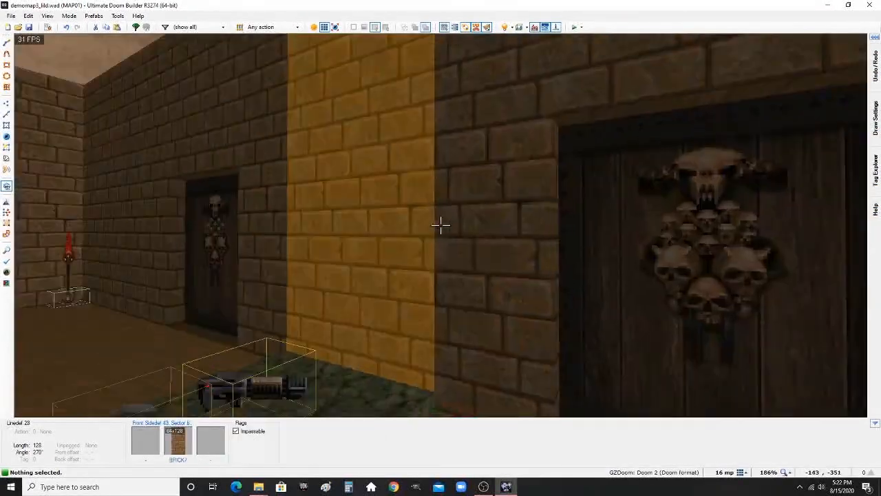
pyautogui.press('e')
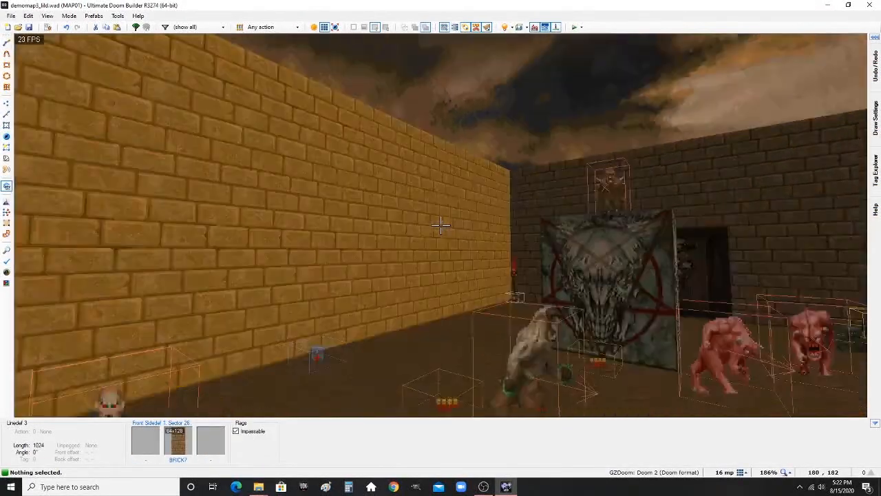
pyautogui.press('e')
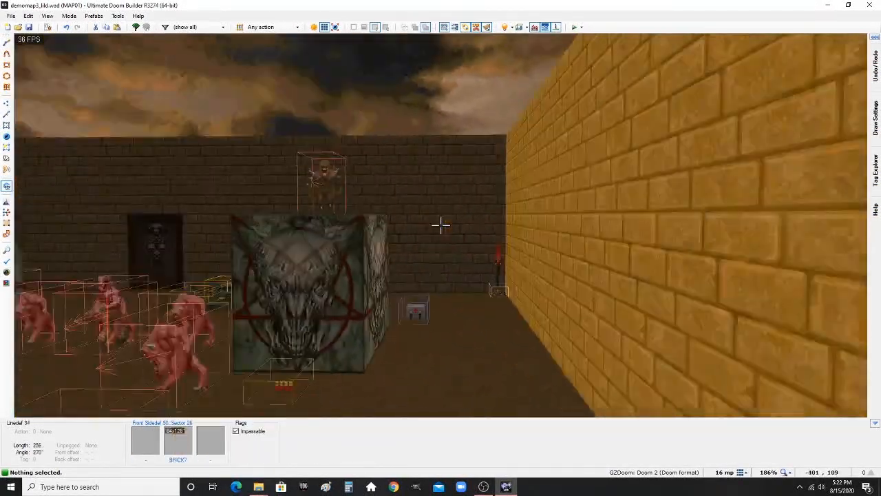
pyautogui.press('e')
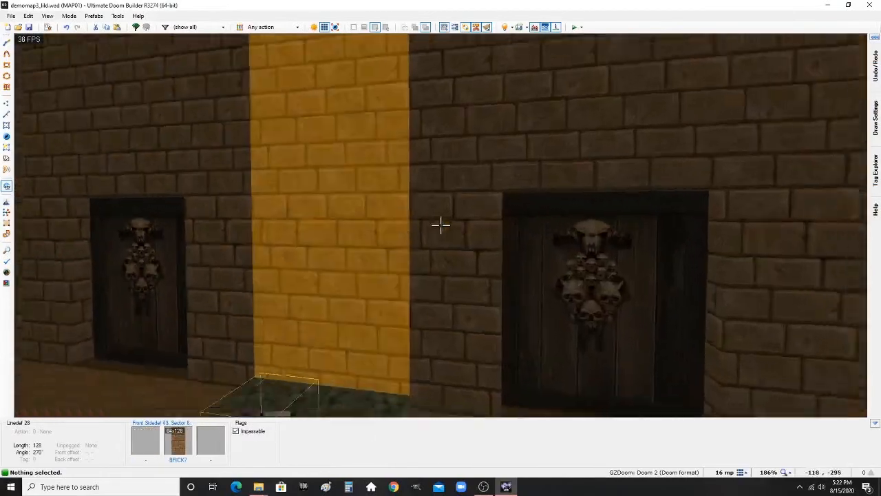
pyautogui.press('e')
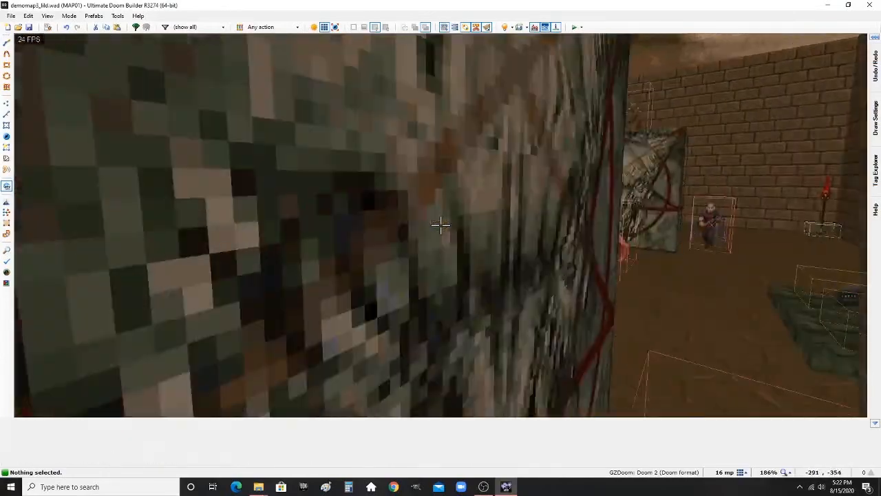
pyautogui.press('e')
pyautogui.press('g')
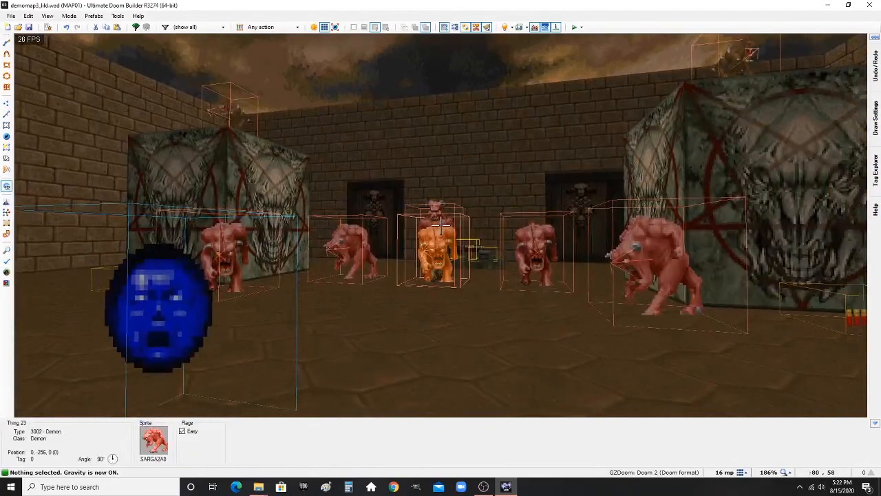
pyautogui.press('e')
# - Return from the 3D view to the 2D map and save the map
pyautogui.press('q')
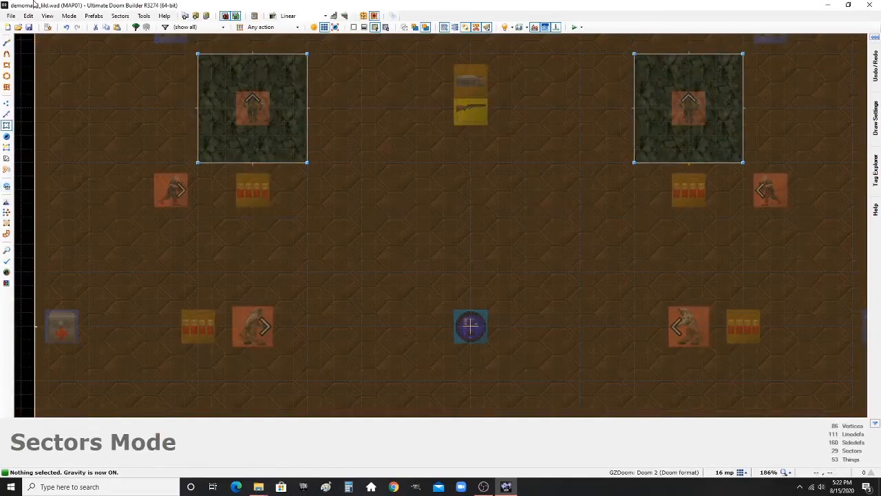
pyautogui.click(29, 27)
pyautogui.scroll(-7, 359, 194)
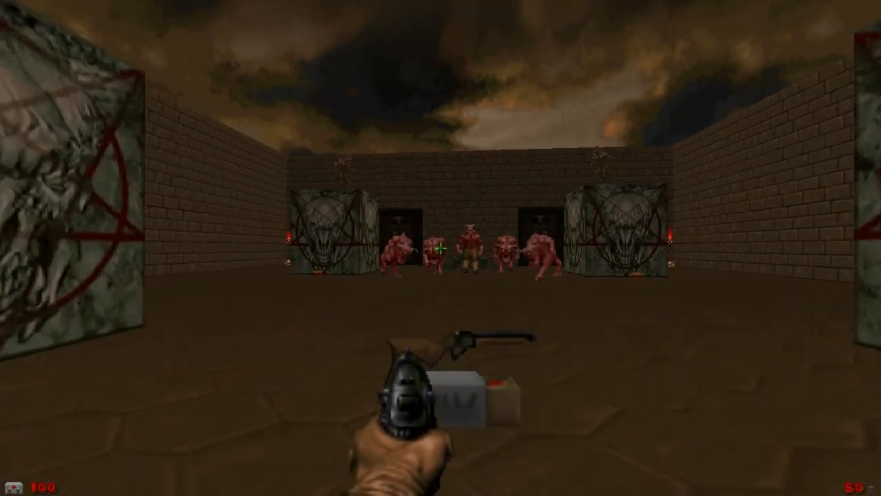
pyautogui.press('w')
pyautogui.press('s')
pyautogui.press('a')
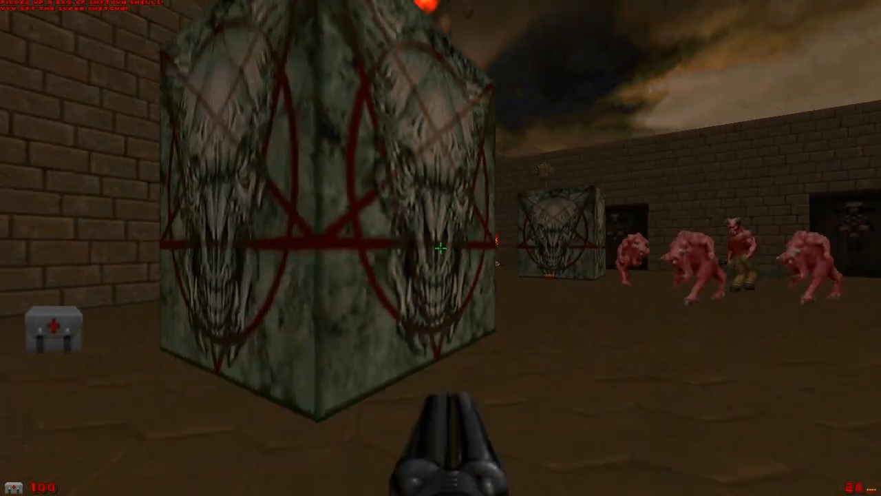
pyautogui.press('w')
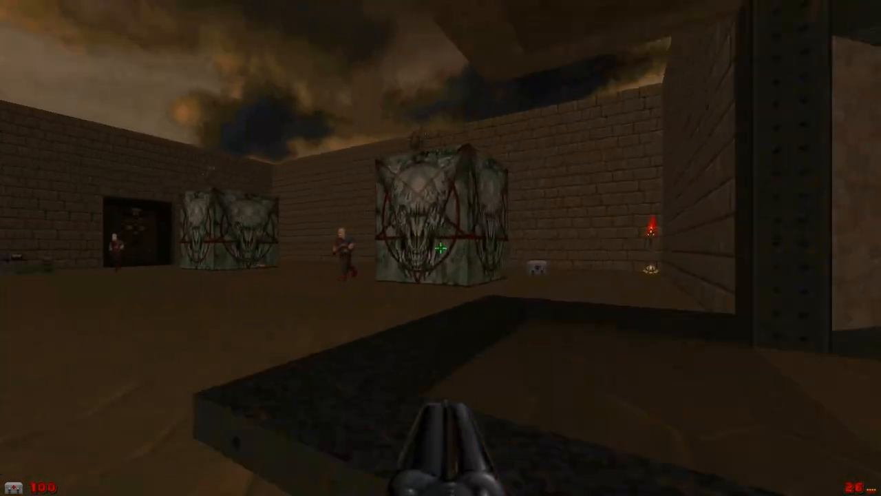
pyautogui.press('w')
pyautogui.click(441, 247)
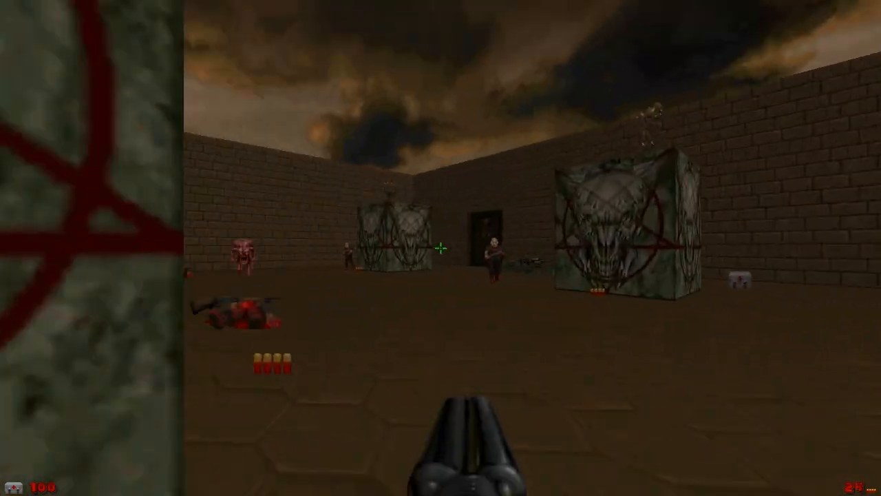
pyautogui.click(441, 248)
pyautogui.press('w')
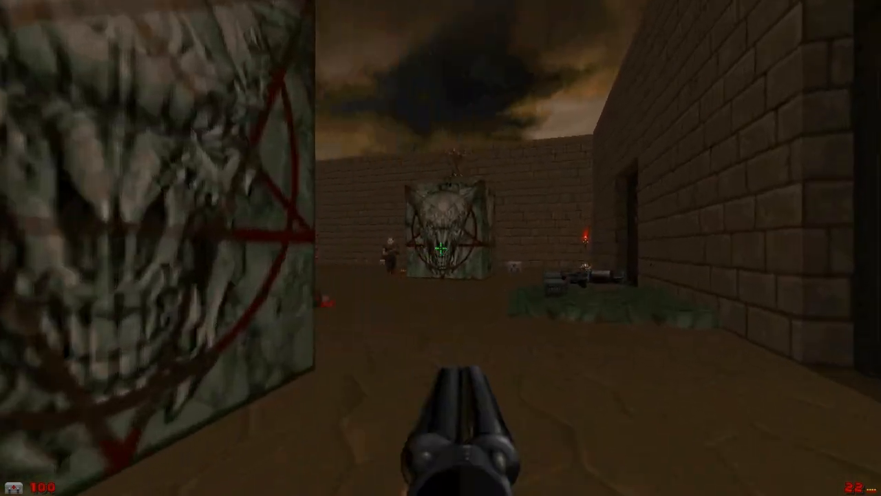
pyautogui.press('w')
pyautogui.click(441, 248)
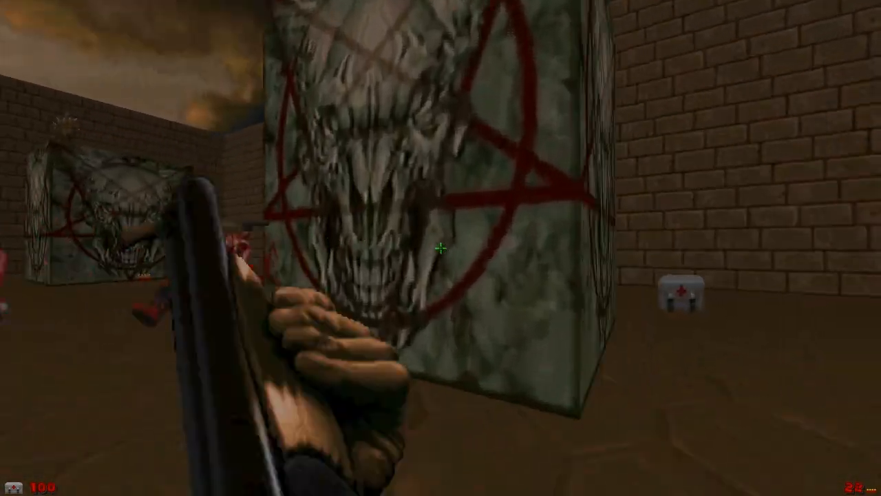
pyautogui.press('w')
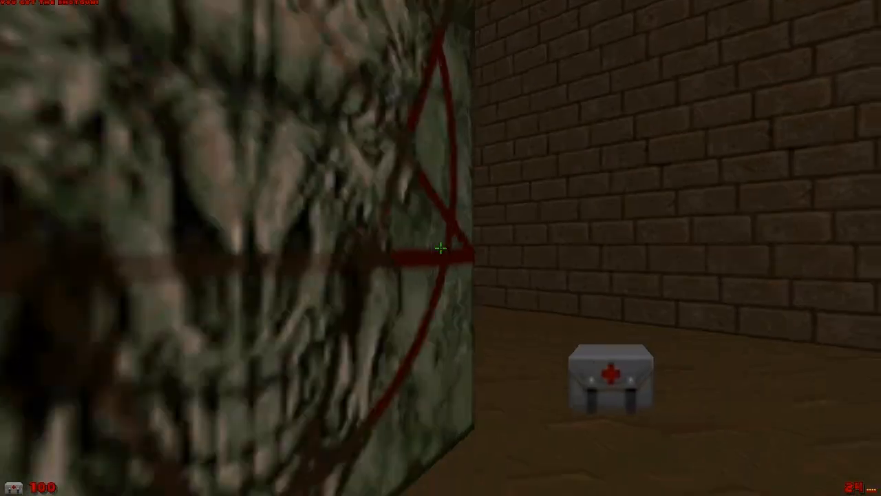
pyautogui.press('3')
pyautogui.press('w')
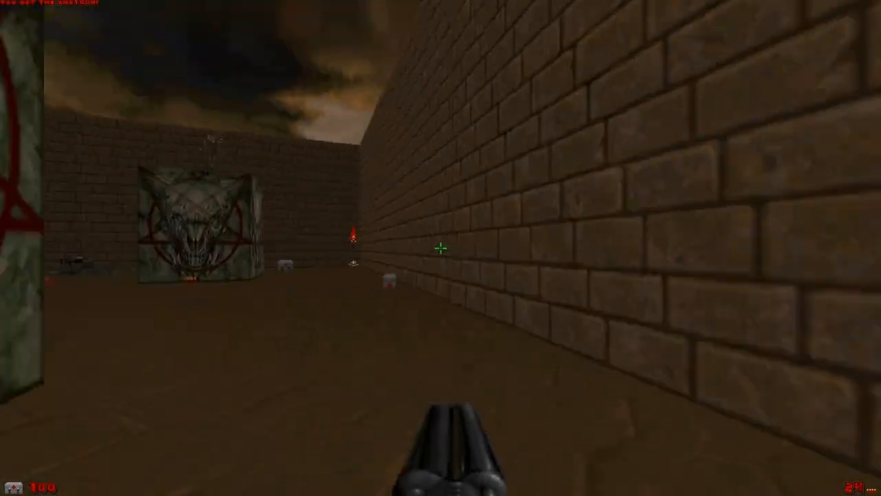
pyautogui.press('w')
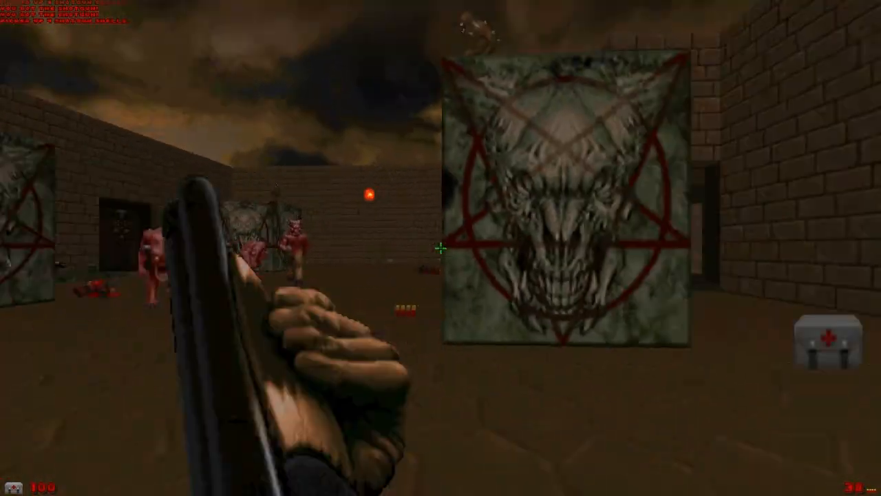
pyautogui.press('w')
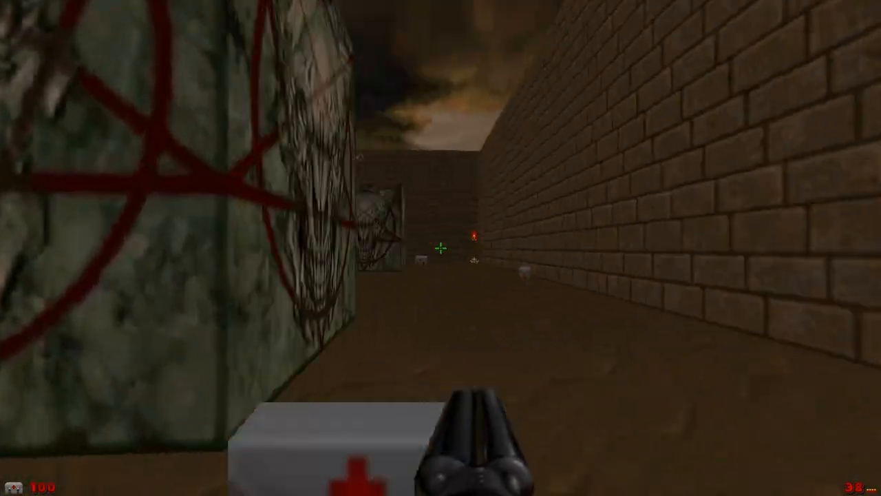
pyautogui.press('w')
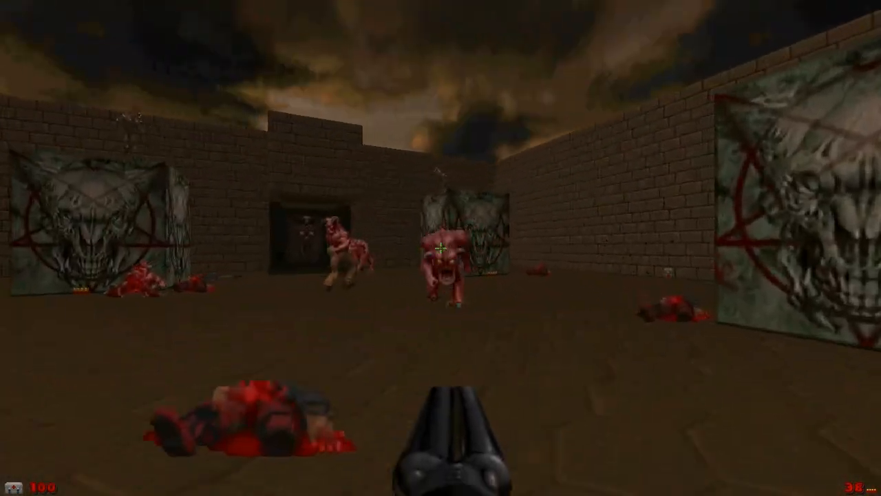
pyautogui.click(440, 248)
pyautogui.press('w')
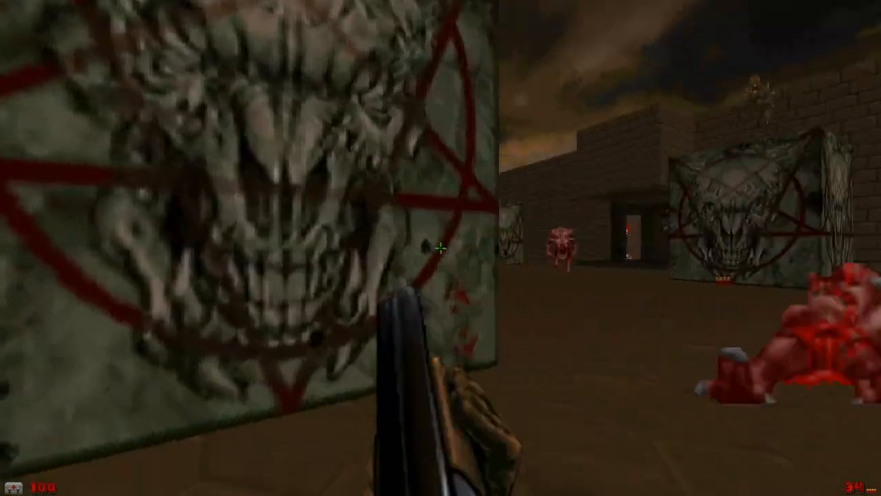
pyautogui.click(440, 248)
pyautogui.click(440, 247)
pyautogui.press('w')
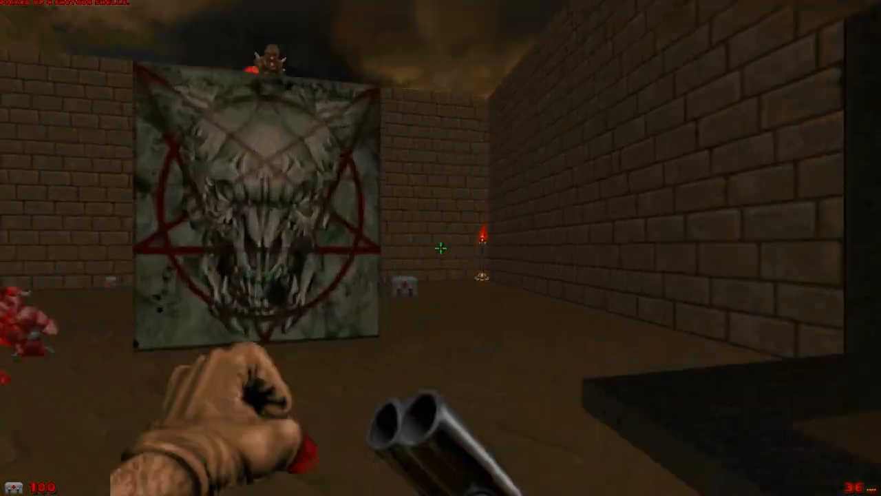
pyautogui.press('d')
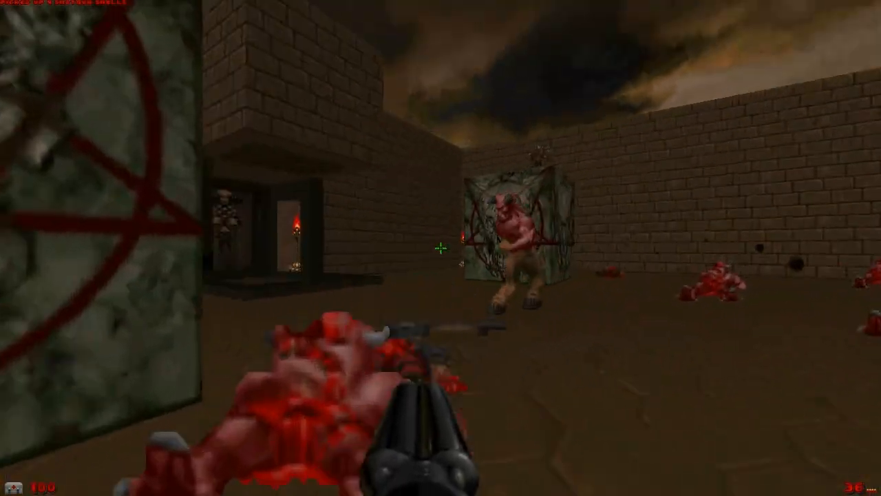
pyautogui.press('w')
pyautogui.click(441, 247)
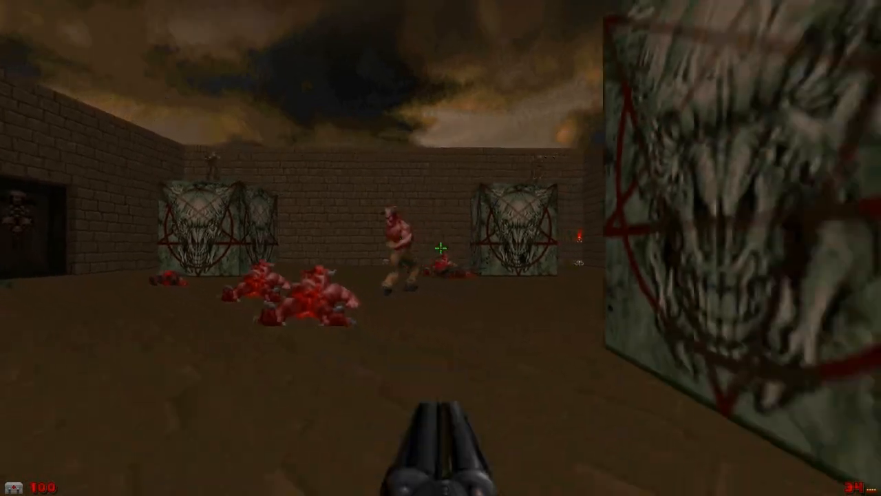
pyautogui.press('w')
pyautogui.press('w')
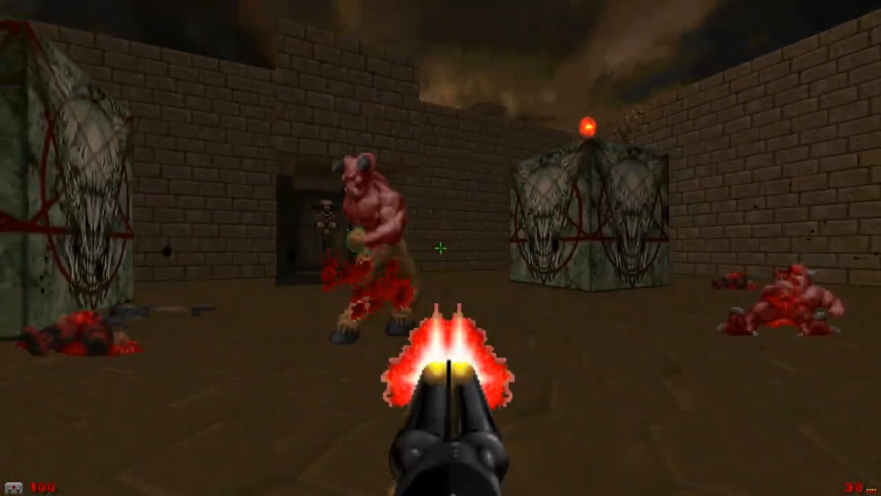
pyautogui.press('d')
pyautogui.press('s')
pyautogui.click(441, 248)
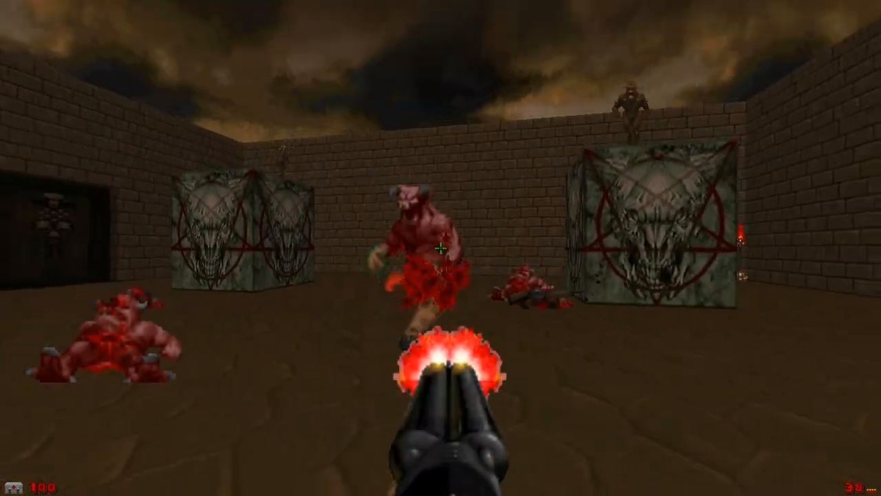
pyautogui.press('s')
pyautogui.press('d')
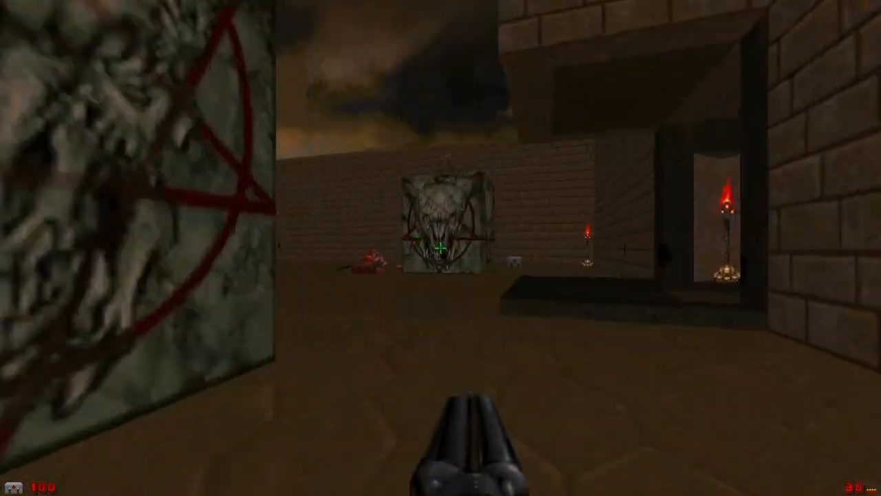
pyautogui.click(440, 248)
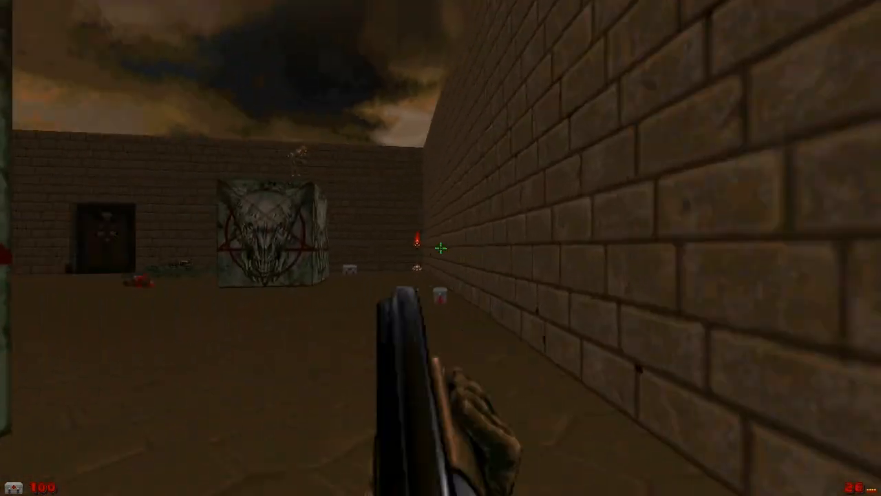
pyautogui.click(440, 248)
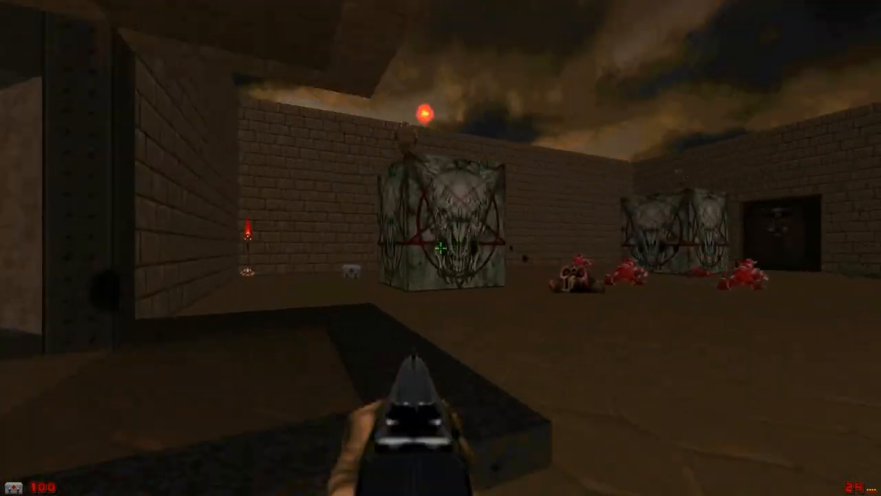
pyautogui.click(441, 248)
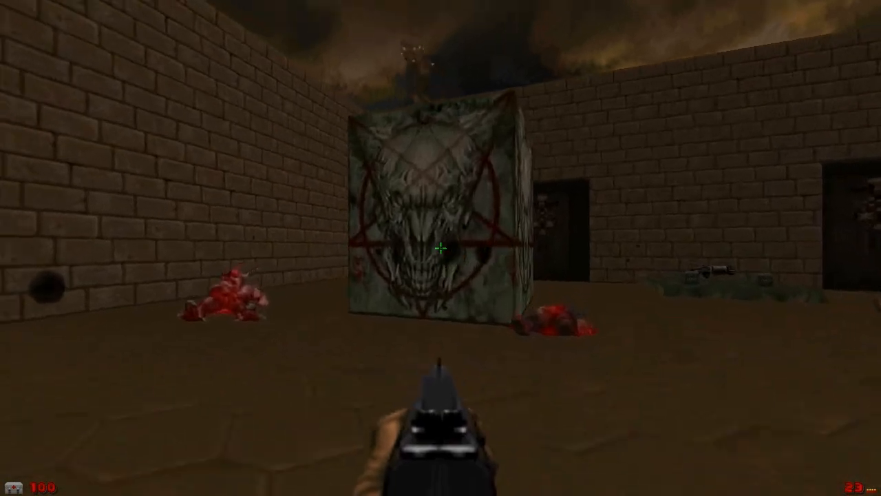
pyautogui.click(441, 248)
pyautogui.press('2')
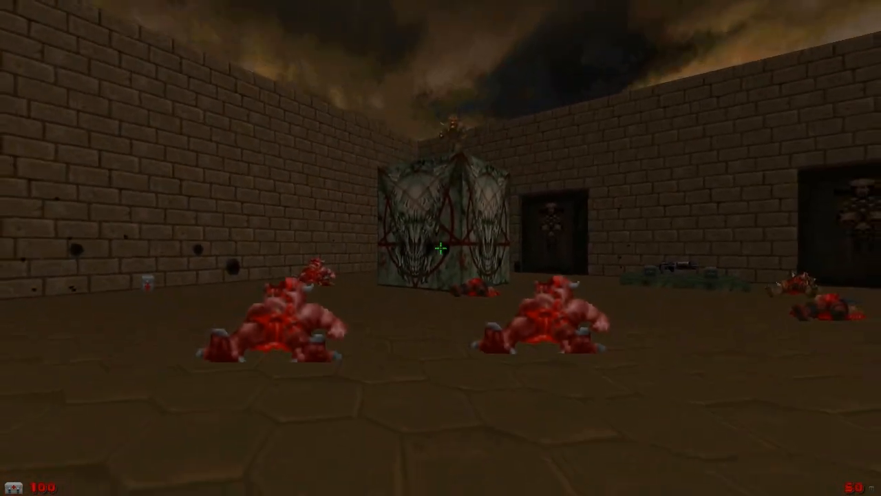
pyautogui.click(440, 248)
pyautogui.press('w')
pyautogui.press('d')
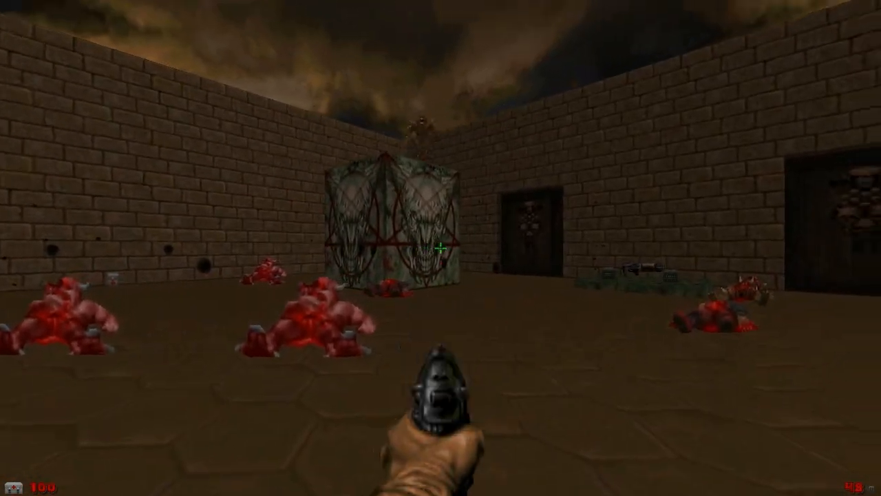
pyautogui.click(441, 248)
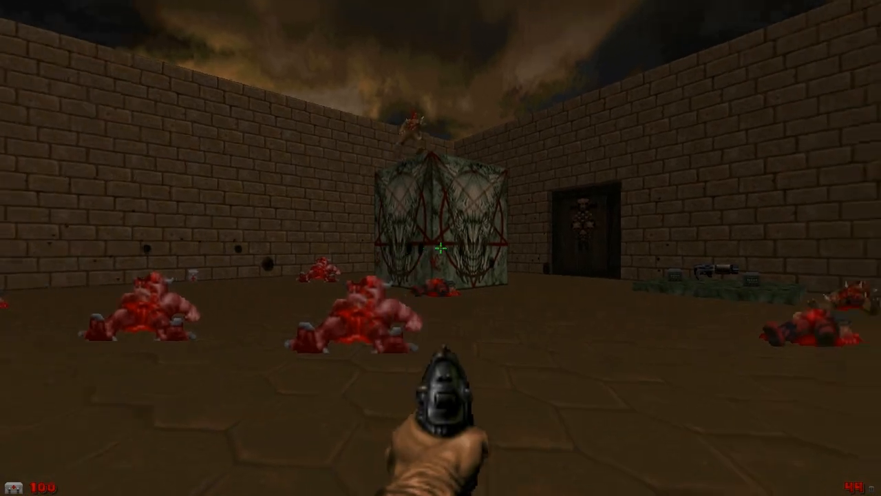
pyautogui.press('w')
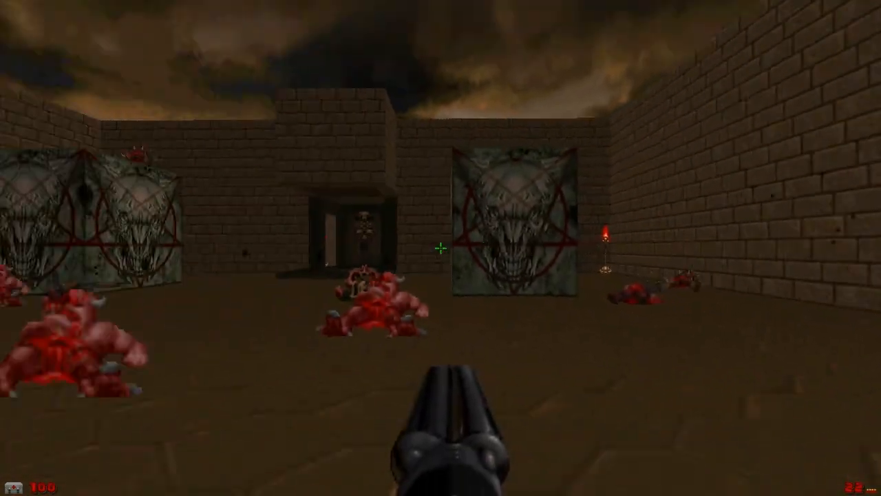
pyautogui.press('w')
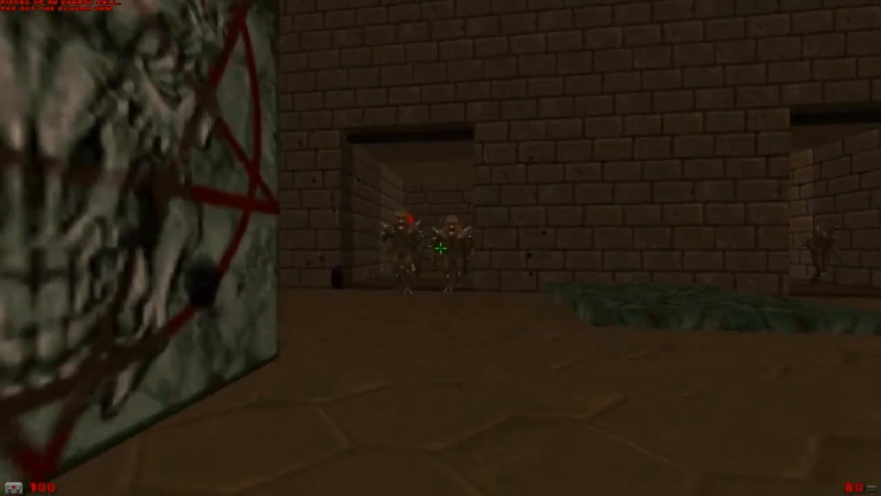
pyautogui.press('3')
pyautogui.click(440, 248)
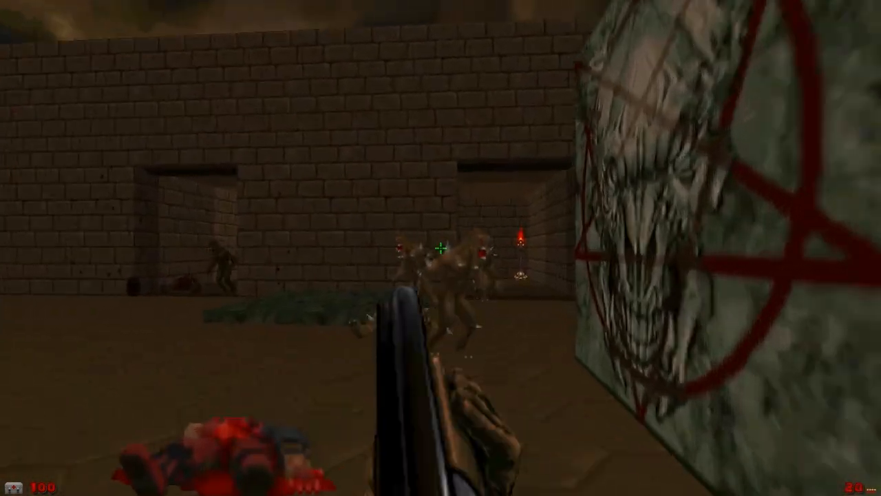
pyautogui.click(441, 248)
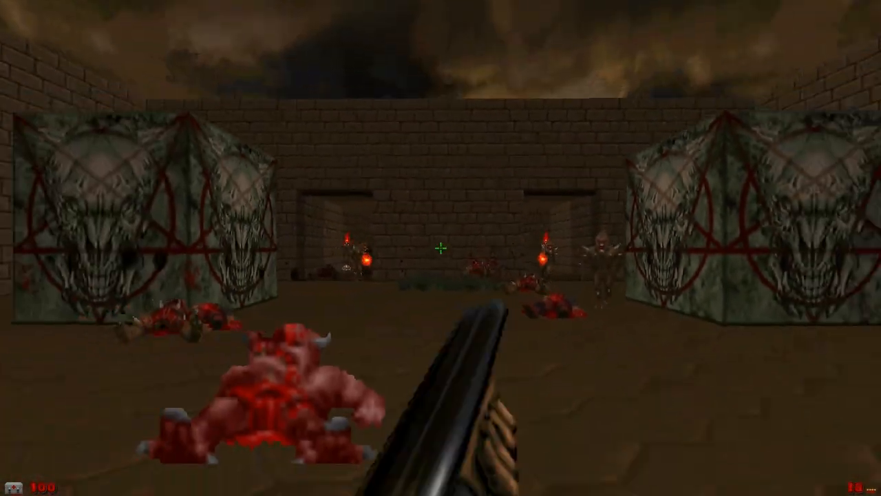
pyautogui.press('w')
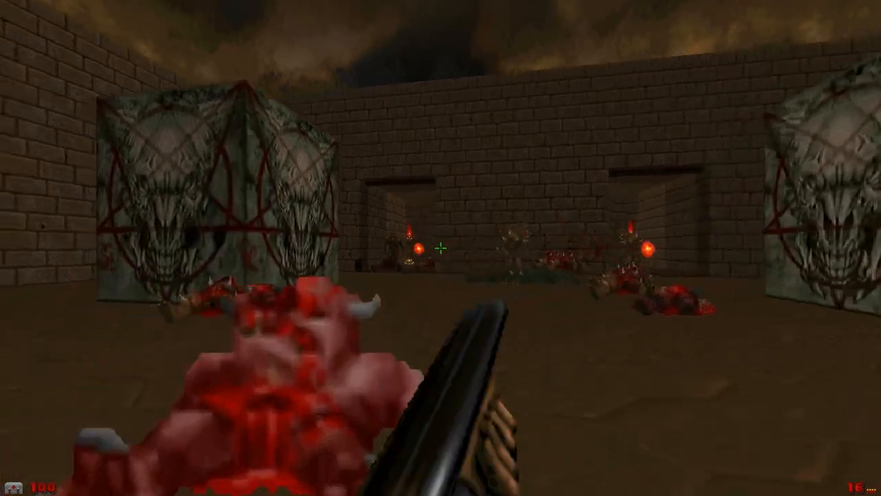
pyautogui.press('w')
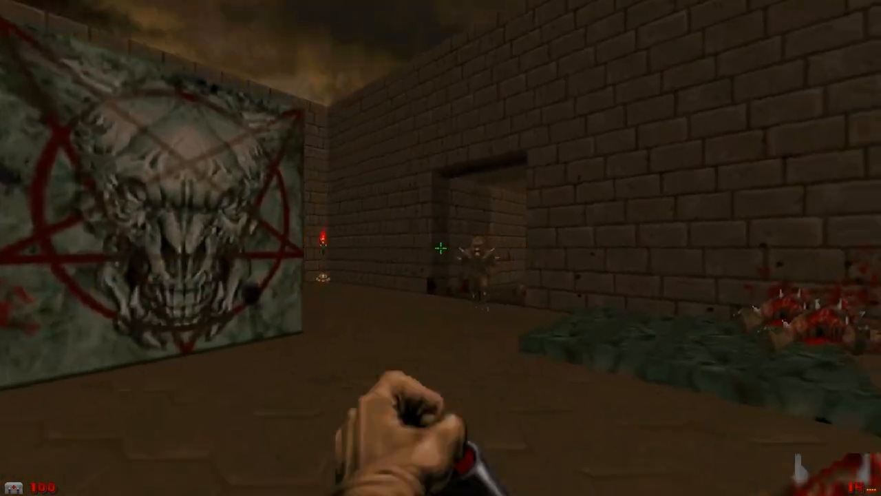
pyautogui.click(440, 248)
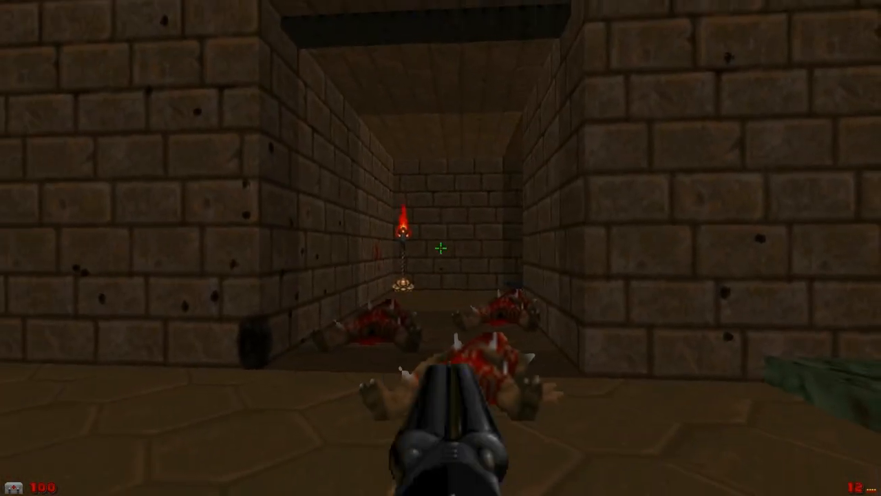
pyautogui.press('w')
pyautogui.press('6')
pyautogui.click(441, 248)
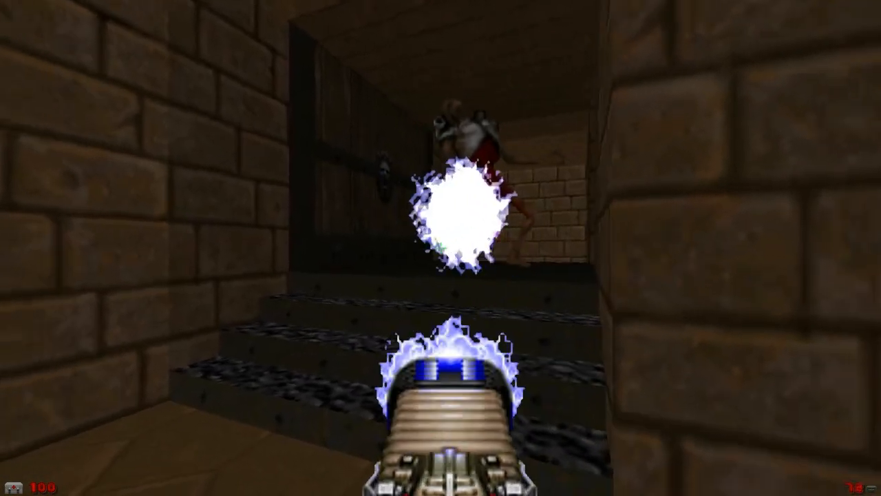
pyautogui.click(440, 248)
pyautogui.press('w')
pyautogui.press('3')
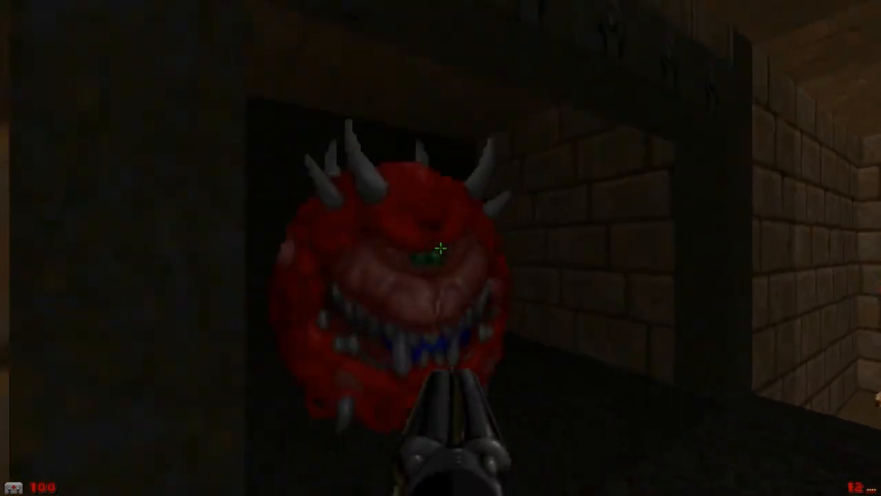
pyautogui.click(440, 247)
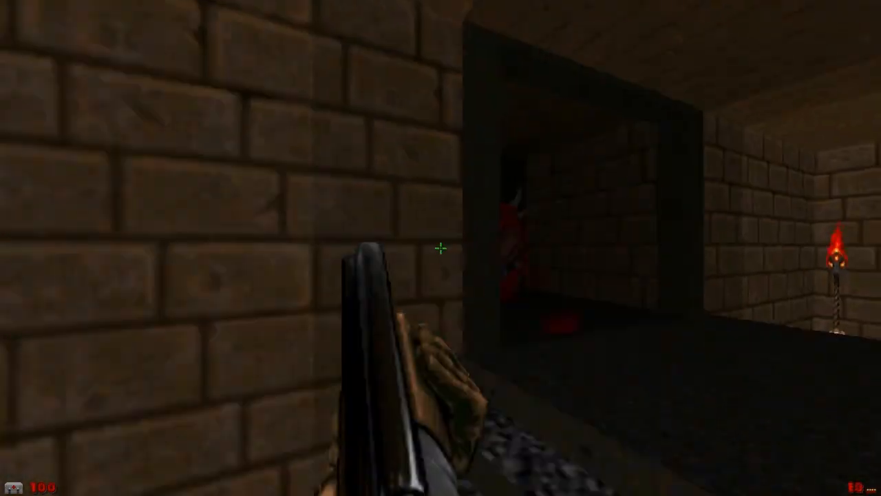
pyautogui.press('s')
pyautogui.press('w')
pyautogui.click(441, 247)
pyautogui.press('s')
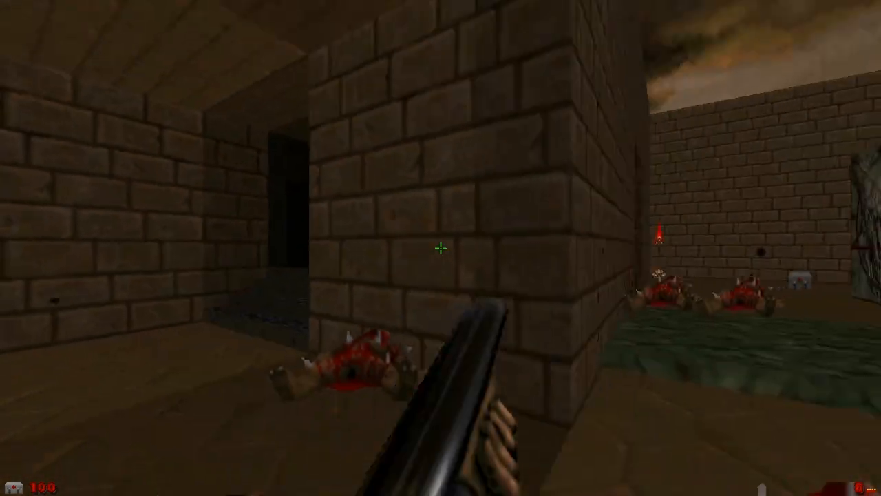
pyautogui.press('s')
pyautogui.press('6')
pyautogui.press('w')
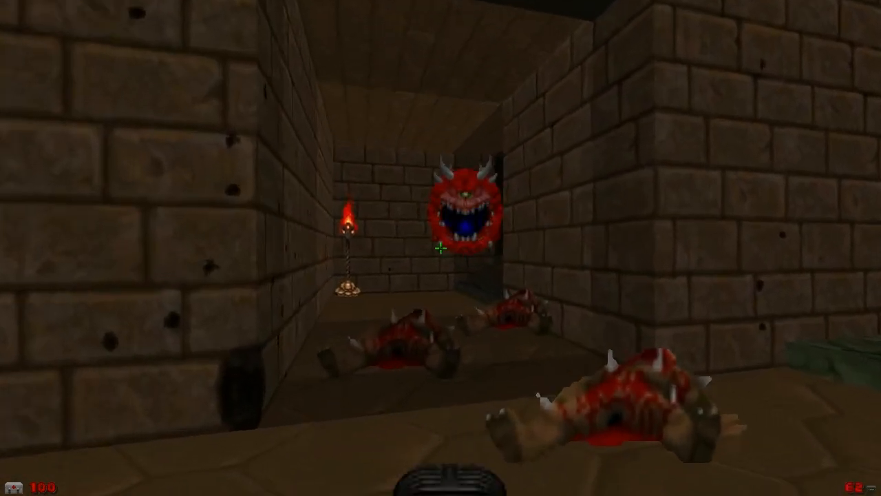
pyautogui.click(440, 248)
pyautogui.press('a')
pyautogui.press('w')
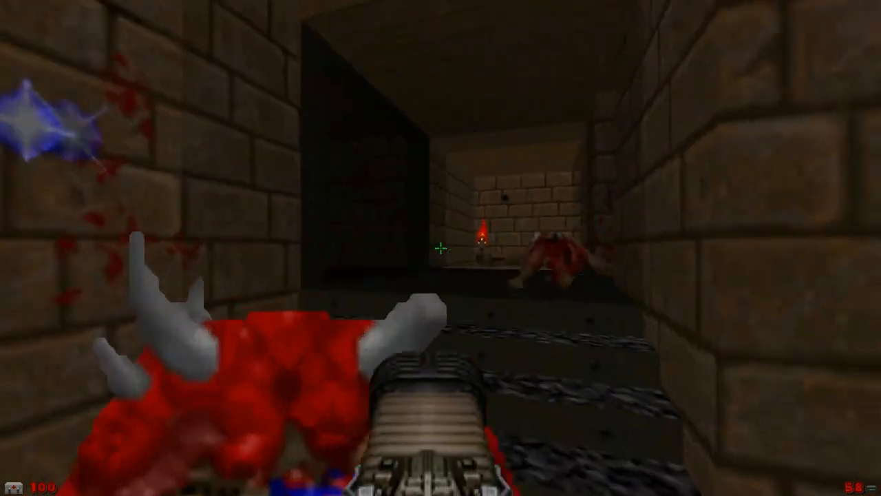
pyautogui.press('w')
pyautogui.press('e')
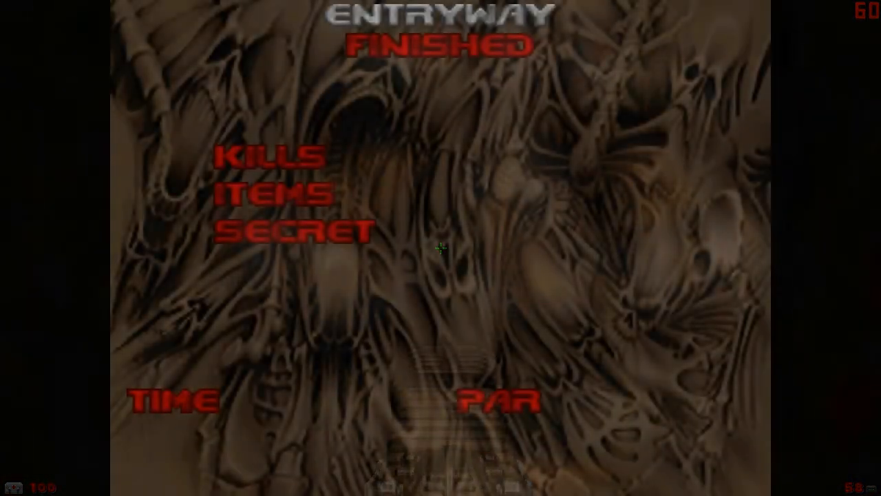
pyautogui.press('e')
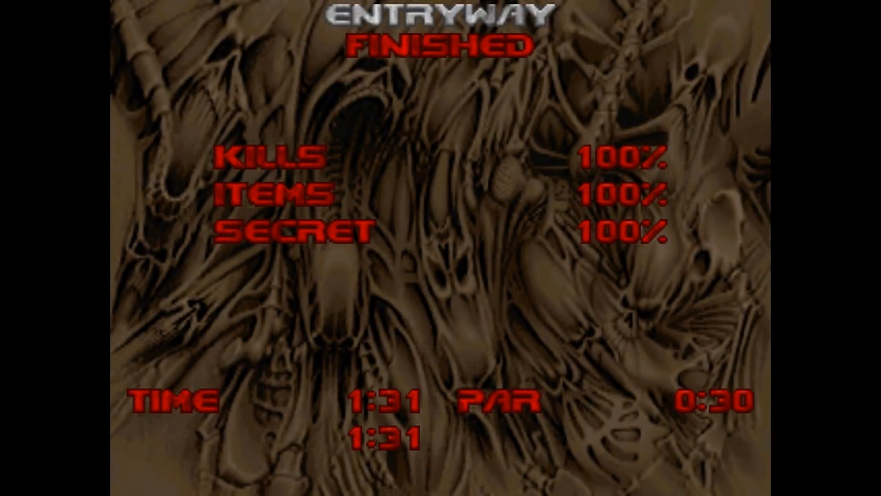